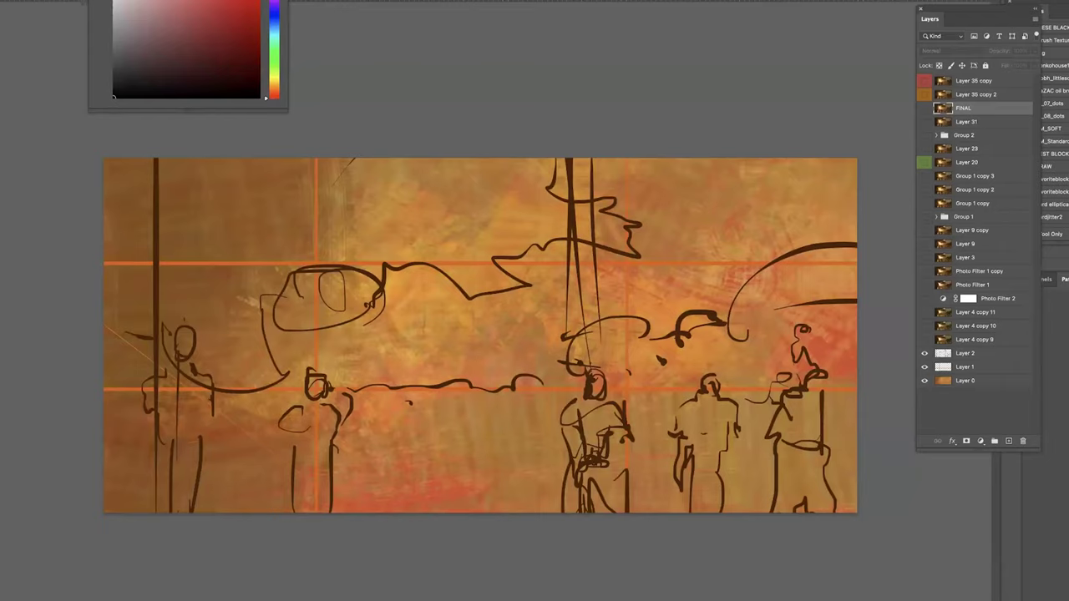
{"action": "left_click", "coordinate": [858, 34]}
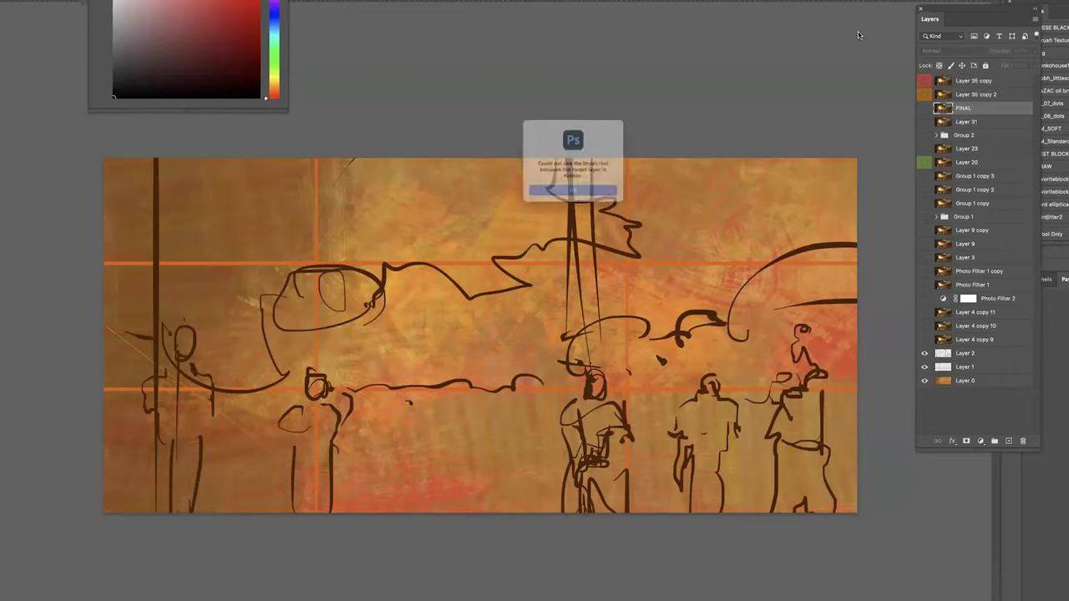
{"action": "left_click", "coordinate": [582, 200]}
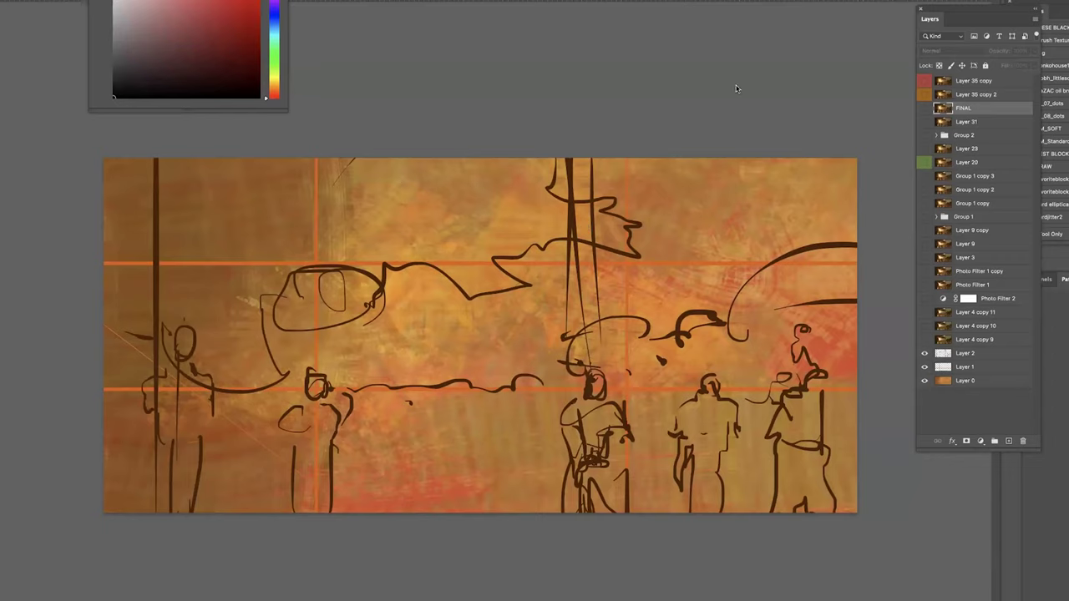
{"action": "left_click", "coordinate": [573, 164]}
{"action": "left_click", "coordinate": [574, 202]}
{"action": "left_click", "coordinate": [884, 27]}
{"action": "left_click", "coordinate": [603, 201]}
{"action": "left_click", "coordinate": [812, 85]}
{"action": "left_click", "coordinate": [588, 199]}
Show Layer 4 copy 9, Layer 4 copy 10, Layer 4 copy 11, Photo Filter 2 and Photo Filter 1 above the sketch.
{"action": "left_click", "coordinate": [924, 342]}
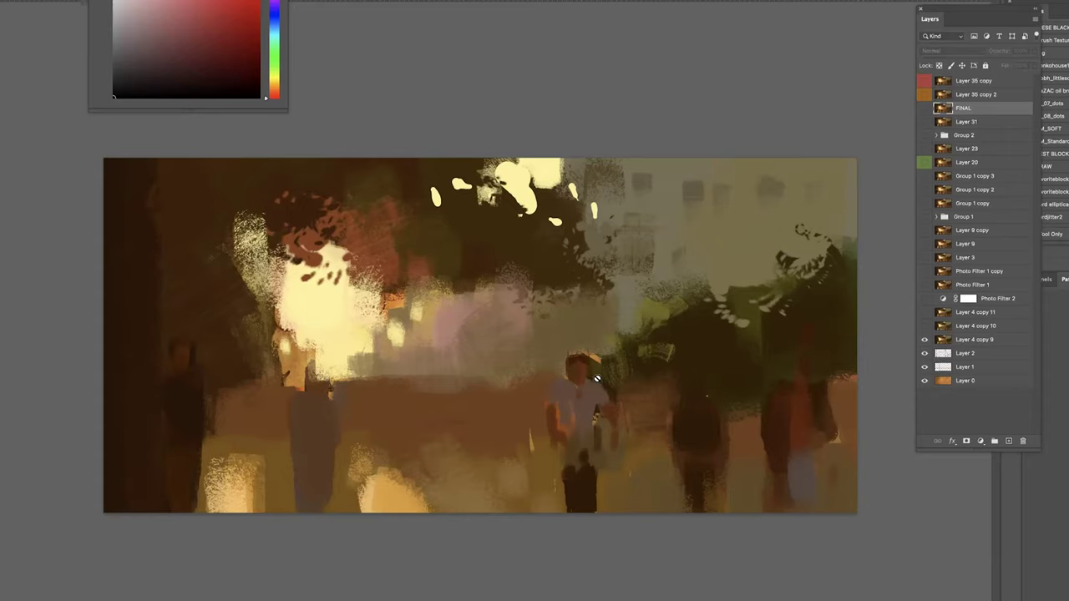
{"action": "left_click", "coordinate": [924, 326]}
{"action": "left_click", "coordinate": [925, 312]}
{"action": "left_click", "coordinate": [925, 298]}
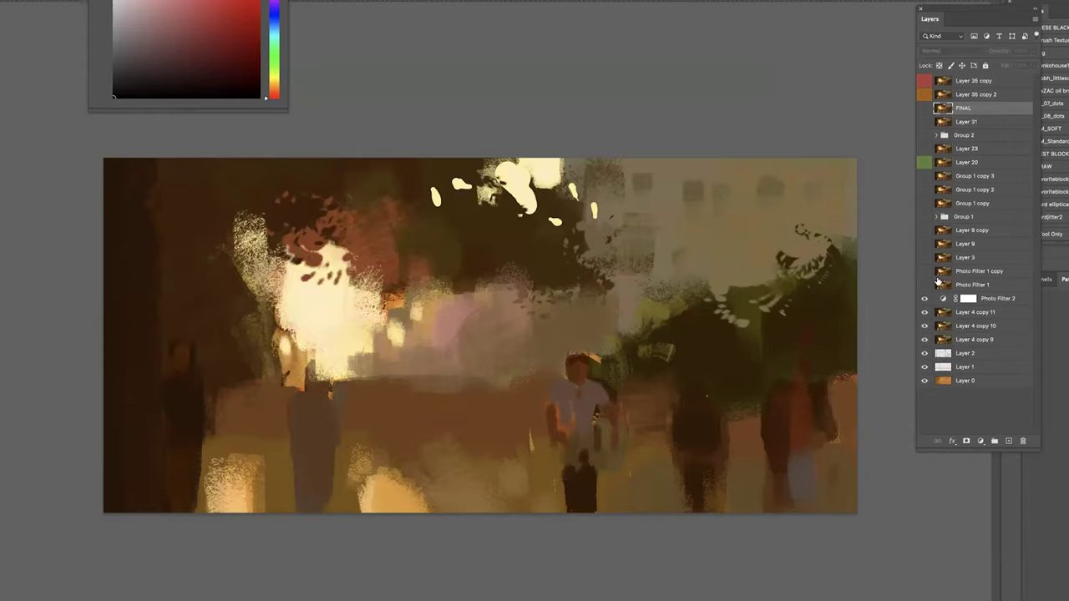
{"action": "left_click", "coordinate": [925, 285]}
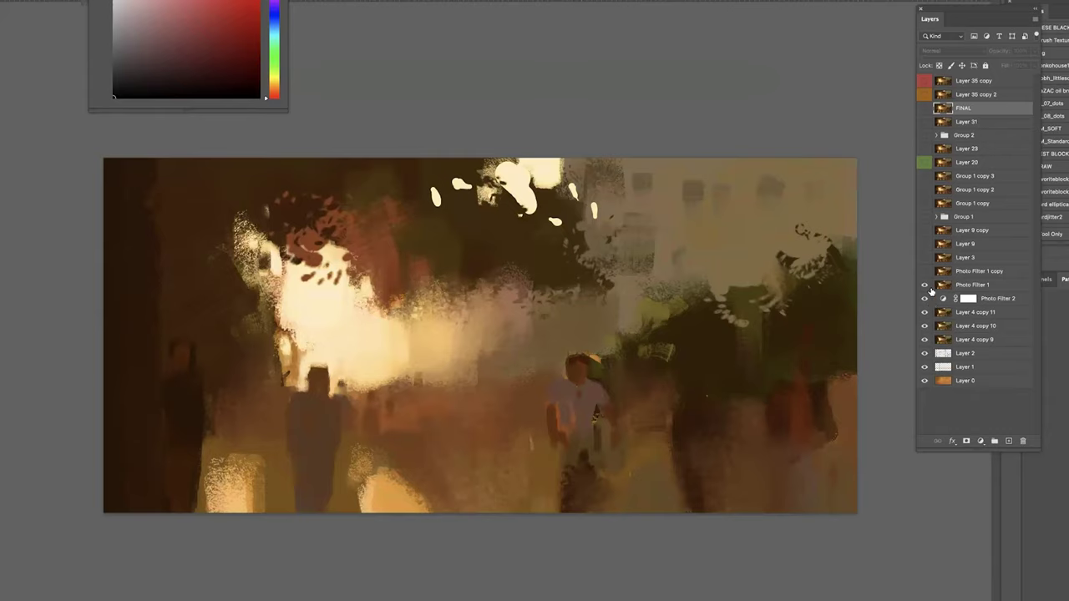
Toggle the Photo Filter 1 layer on and off to compare the light glow and figures with the previous stage.
{"action": "left_click", "coordinate": [923, 288]}
{"action": "left_click", "coordinate": [924, 288]}
{"action": "left_click", "coordinate": [924, 288]}
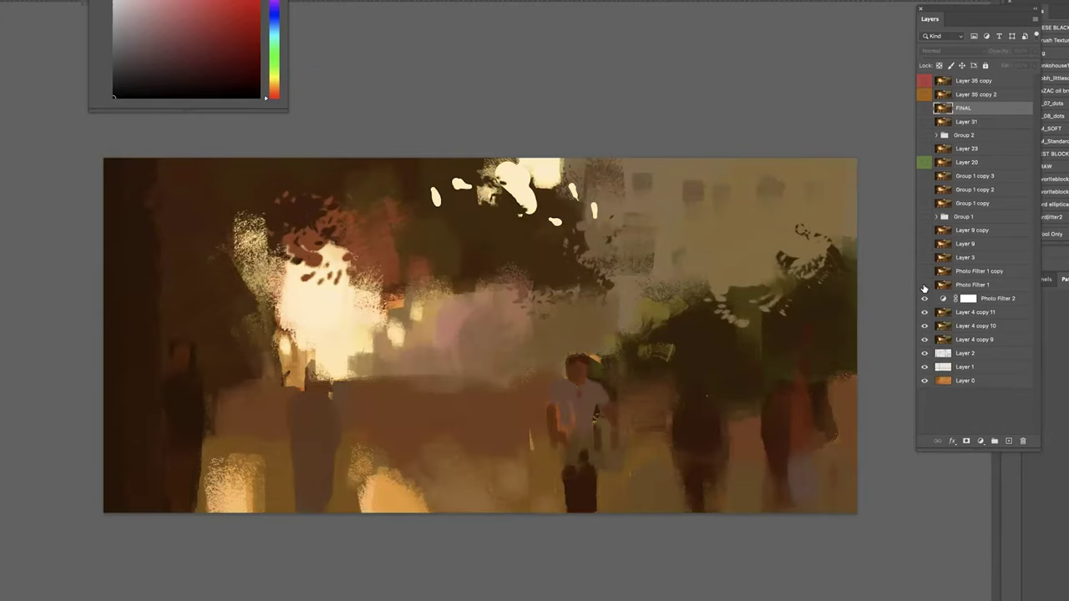
{"action": "left_click", "coordinate": [924, 288]}
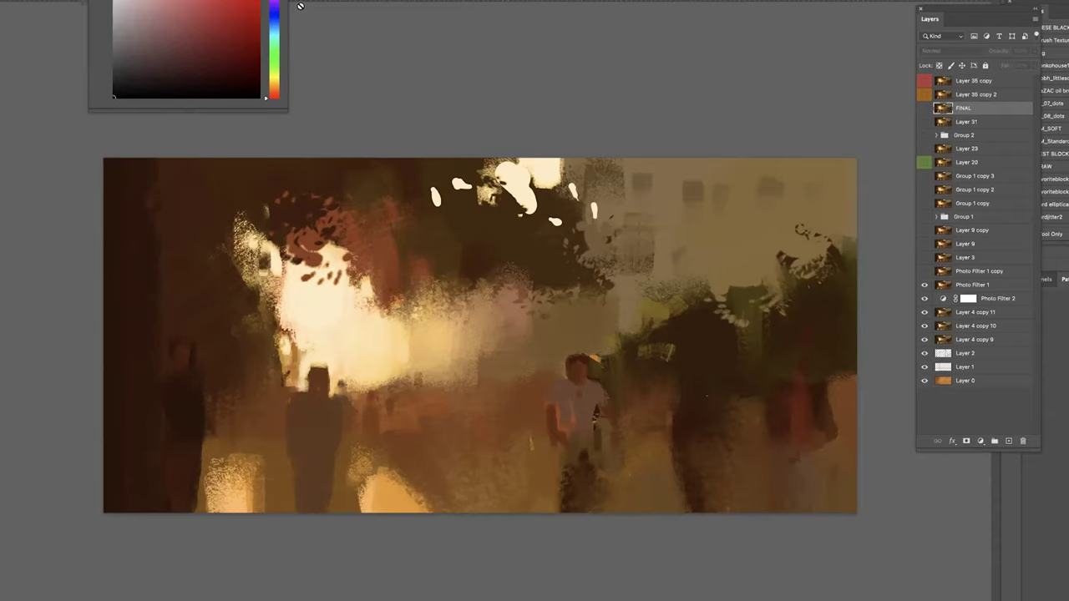
{"action": "left_click", "coordinate": [923, 285]}
{"action": "left_click", "coordinate": [924, 286]}
{"action": "left_click", "coordinate": [923, 284]}
Show the Photo Filter 1 copy, Layer 3 and Layer 9 stages, toggling Layer 9 to compare its added detail.
{"action": "left_click", "coordinate": [924, 271]}
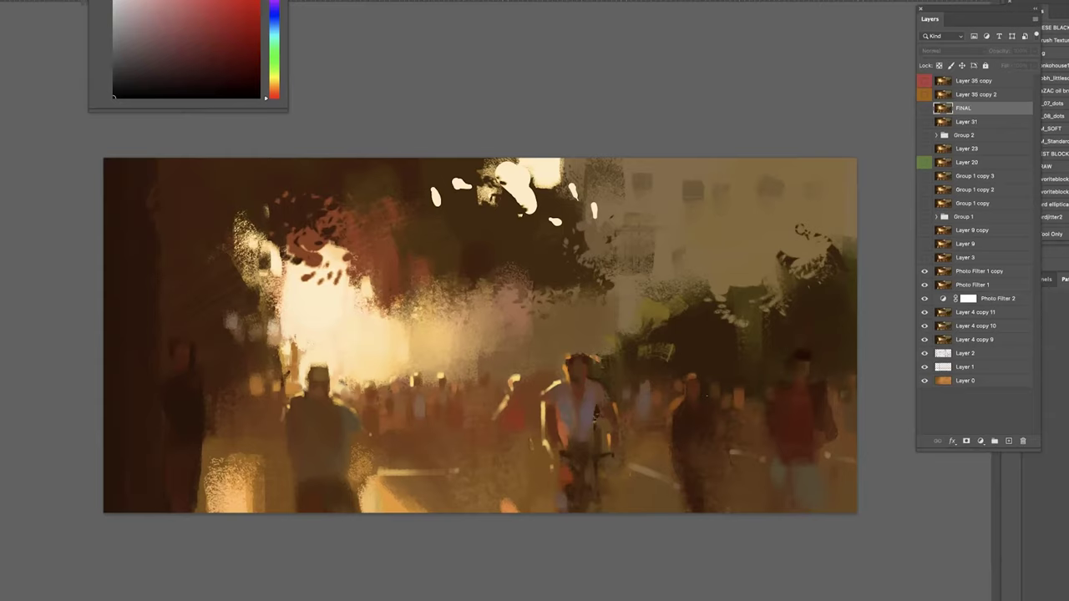
{"action": "key", "text": "Tab"}
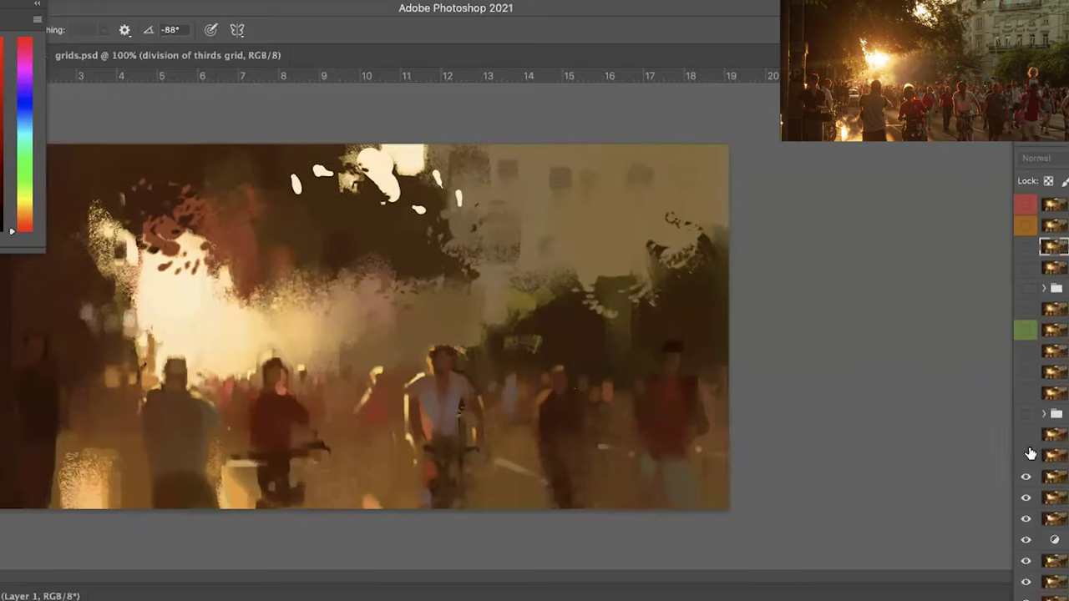
{"action": "left_click", "coordinate": [1025, 455]}
{"action": "left_click", "coordinate": [1026, 454]}
{"action": "left_click", "coordinate": [1026, 455]}
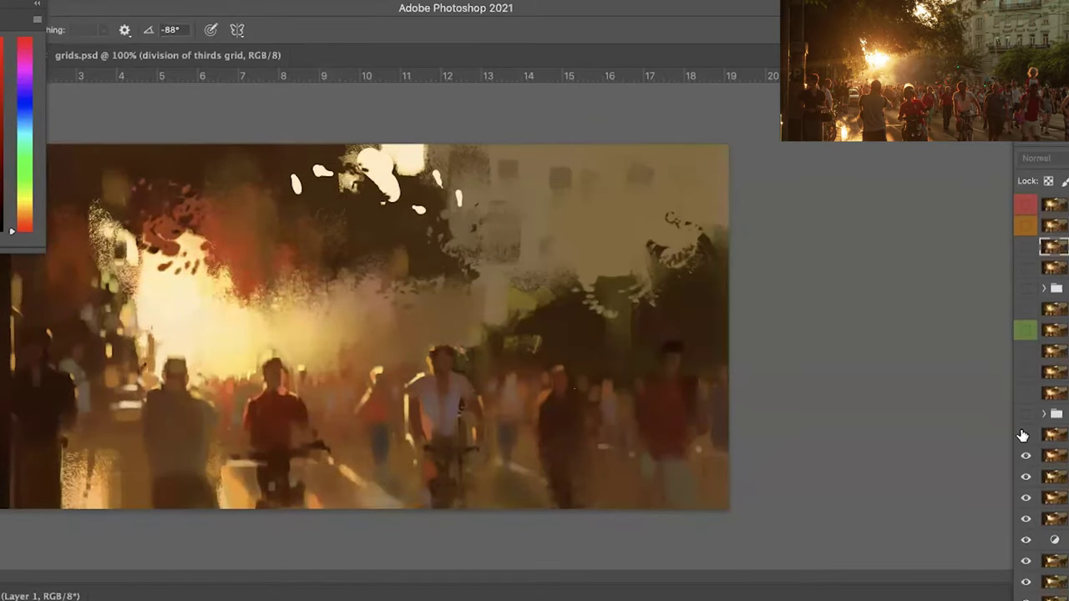
Show Layer 9 copy and Group 1, toggling them to compare the painting before and after each stage.
{"action": "left_click", "coordinate": [1026, 435]}
{"action": "left_click", "coordinate": [1024, 432]}
{"action": "left_click", "coordinate": [1026, 433]}
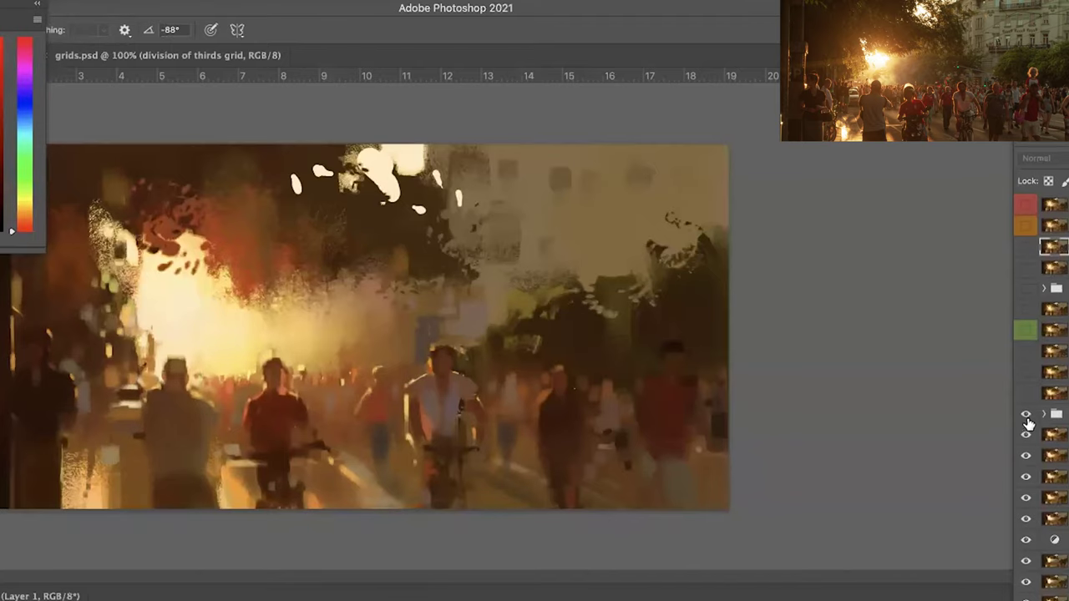
{"action": "left_click", "coordinate": [1026, 426]}
{"action": "left_click", "coordinate": [1026, 427]}
{"action": "left_click", "coordinate": [1025, 428]}
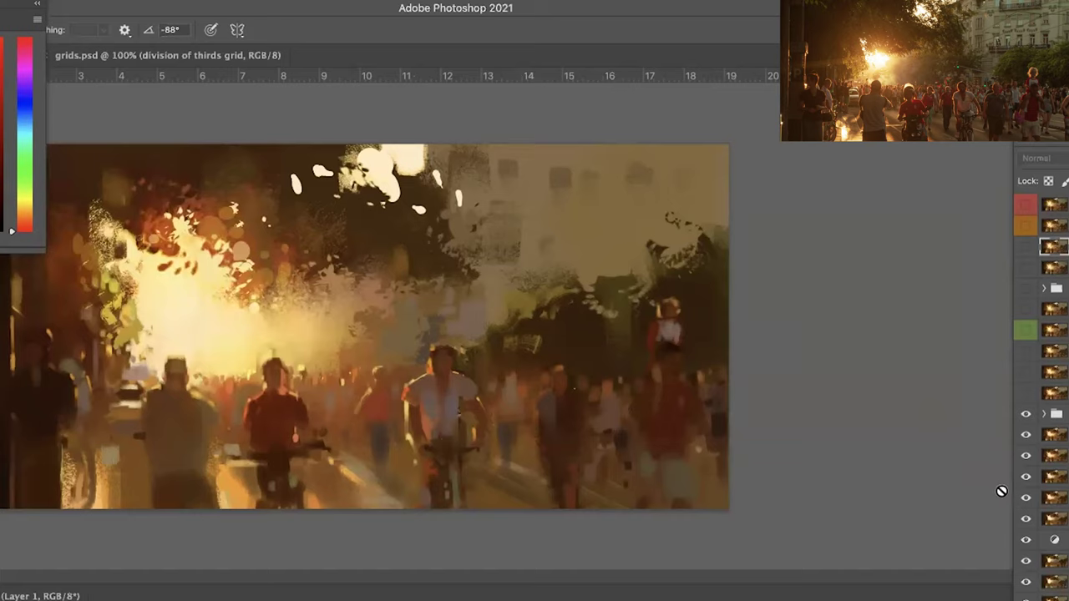
Show Group 1 copy, Group 1 copy 2, Group 1 copy 3, Layer 20 and Layer 23, toggling to compare the changes.
{"action": "left_click", "coordinate": [1027, 394]}
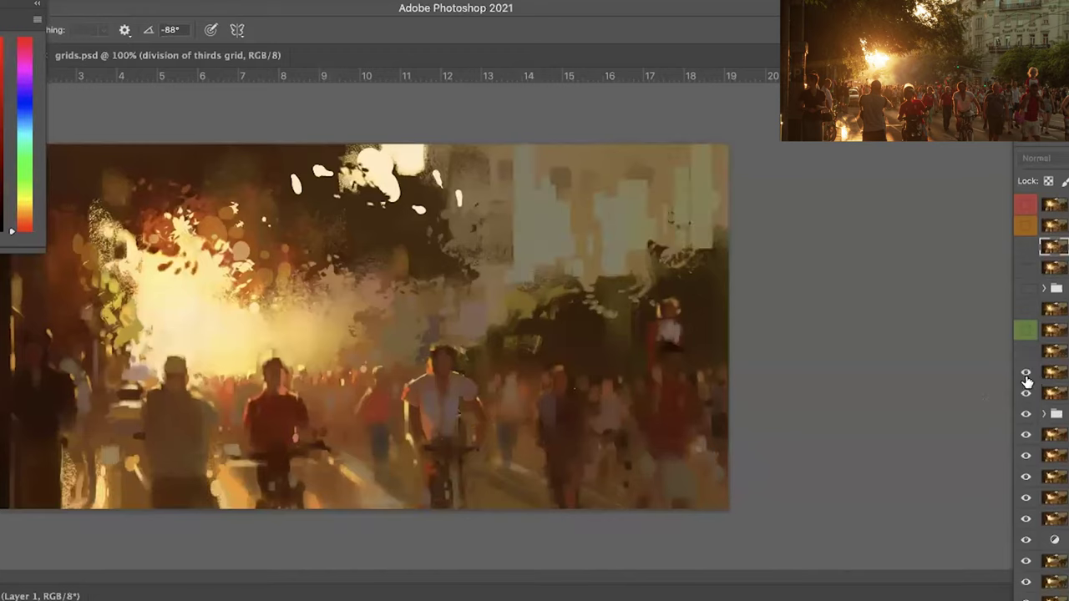
{"action": "left_click", "coordinate": [1026, 375]}
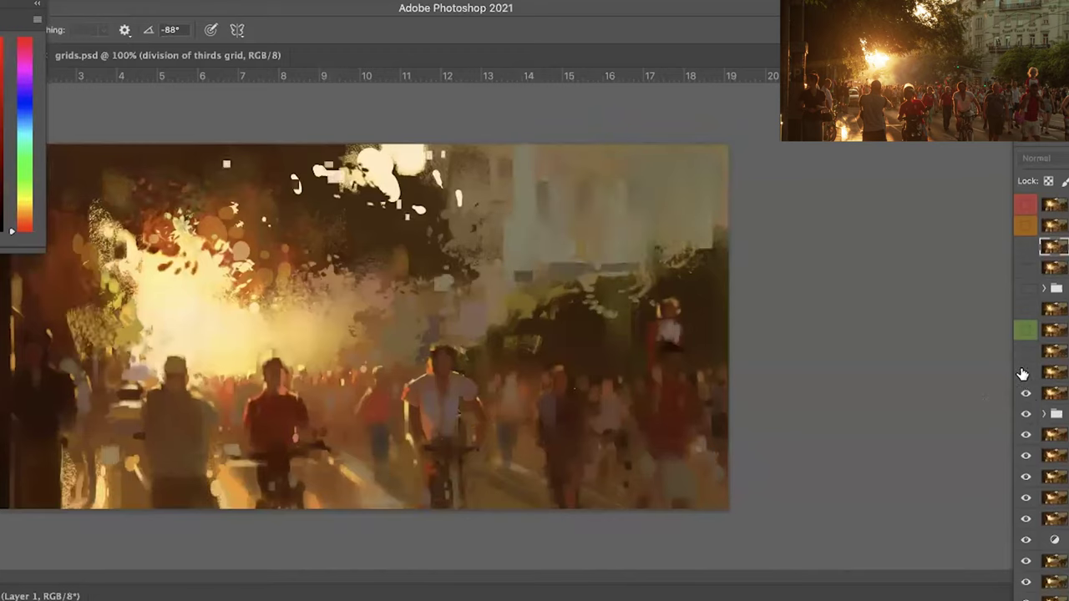
{"action": "left_click", "coordinate": [1026, 374]}
{"action": "left_click", "coordinate": [1027, 360]}
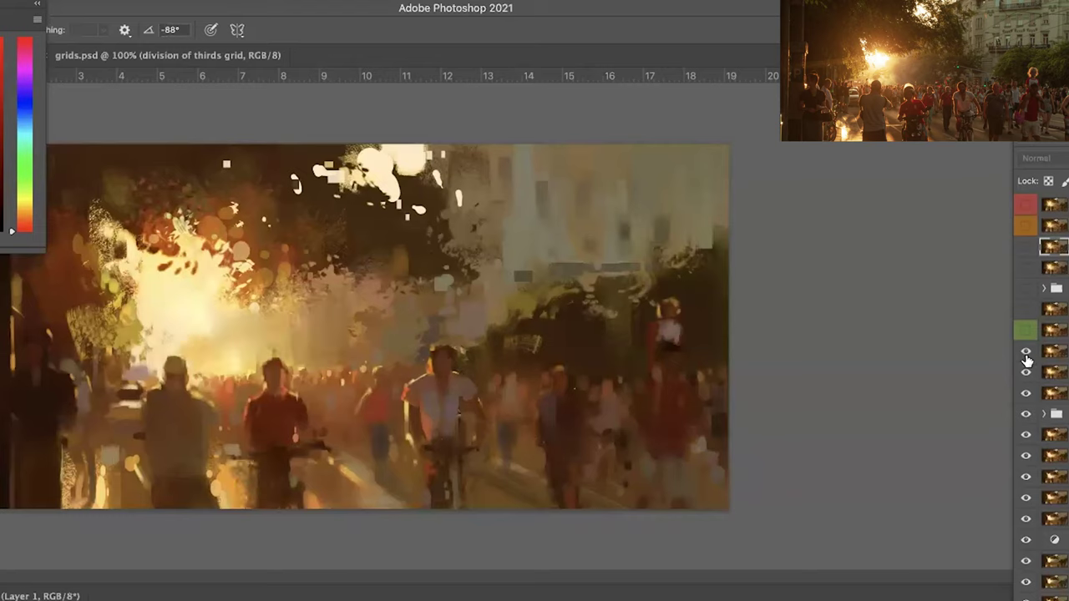
{"action": "left_click", "coordinate": [1025, 332]}
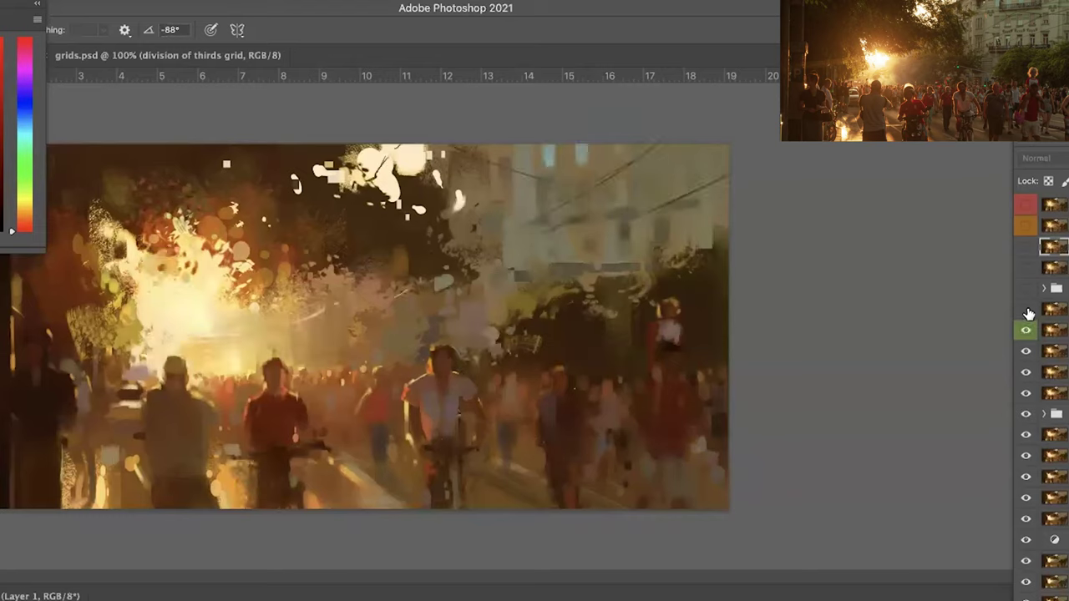
{"action": "left_click", "coordinate": [1027, 312]}
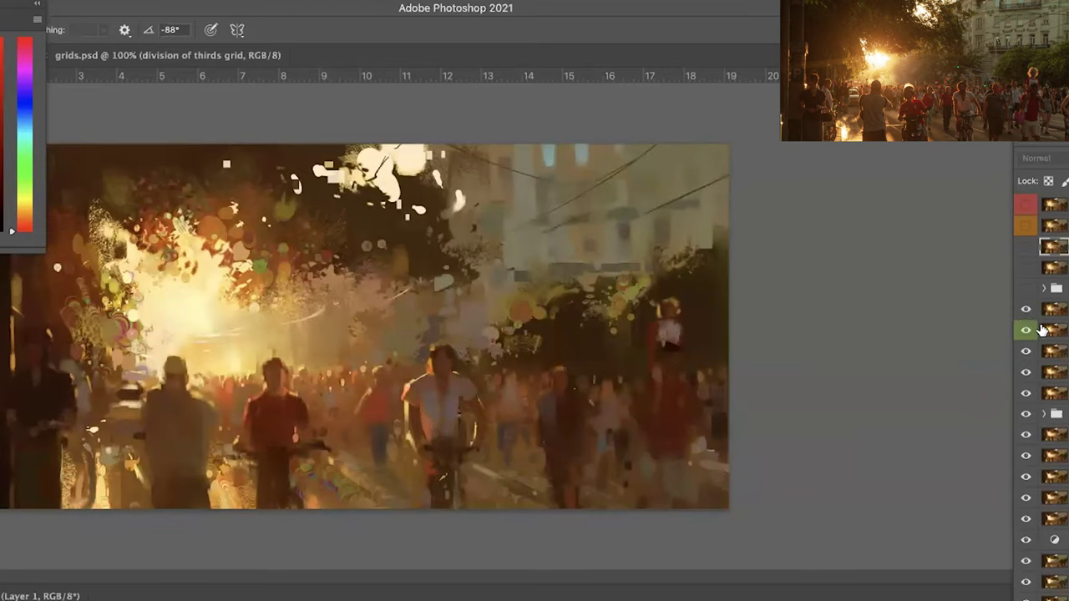
{"action": "left_click", "coordinate": [1025, 310]}
{"action": "left_click", "coordinate": [1026, 310]}
Show Group 2 and Layer 31 while inspecting the foreground figures and cyclists up close.
{"action": "key", "text": "super+plus"}
{"action": "left_click_drag", "start_coordinate": [259, 408], "coordinate": [276, 299]}
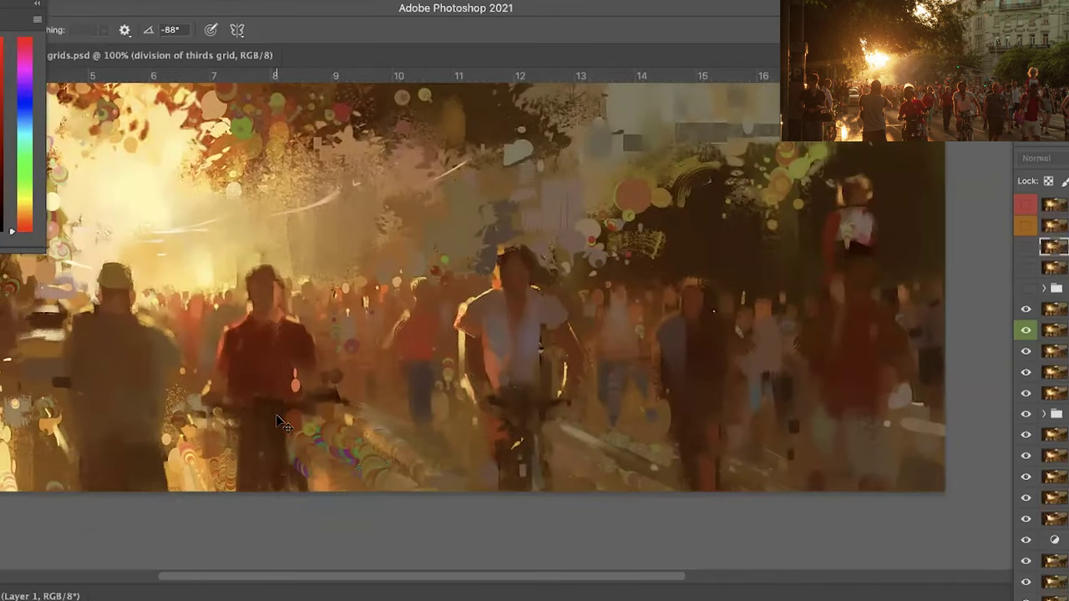
{"action": "scroll", "coordinate": [276, 413], "scroll_direction": "up", "scroll_amount": 3}
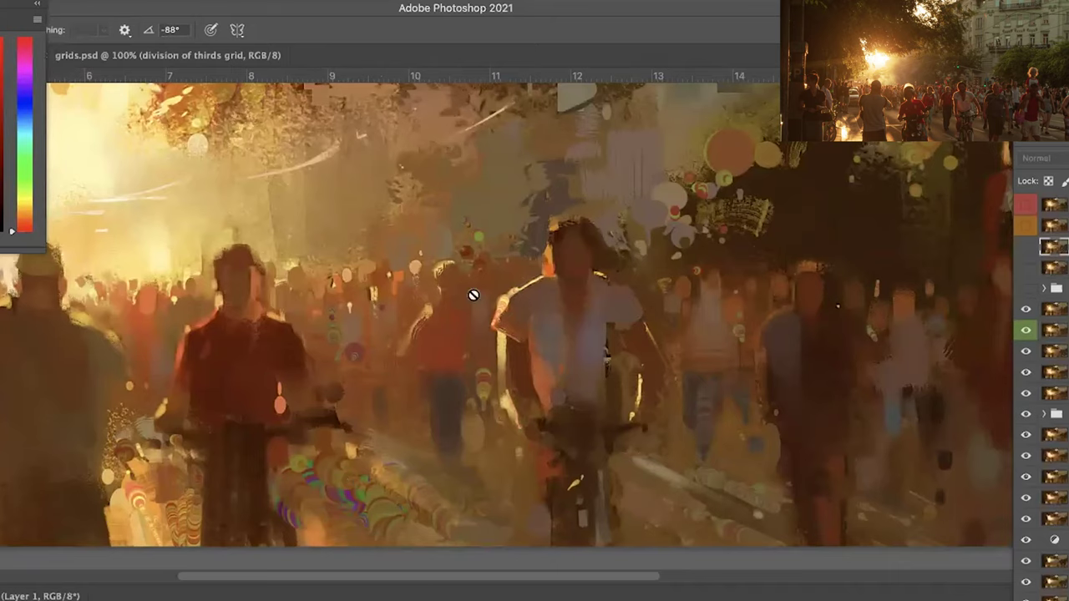
{"action": "left_click", "coordinate": [1025, 288]}
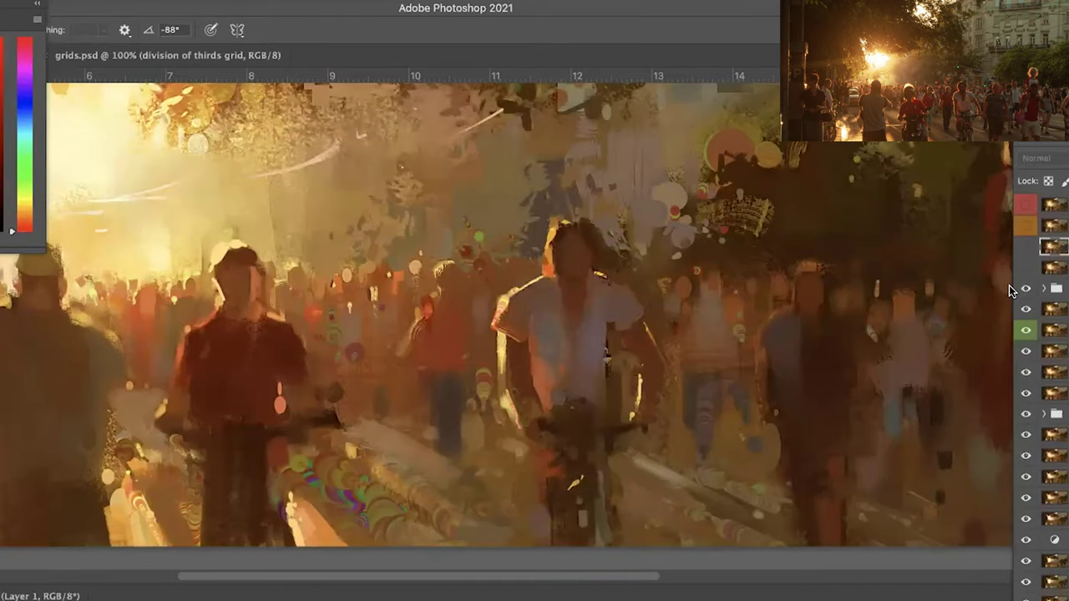
{"action": "left_click", "coordinate": [1024, 288]}
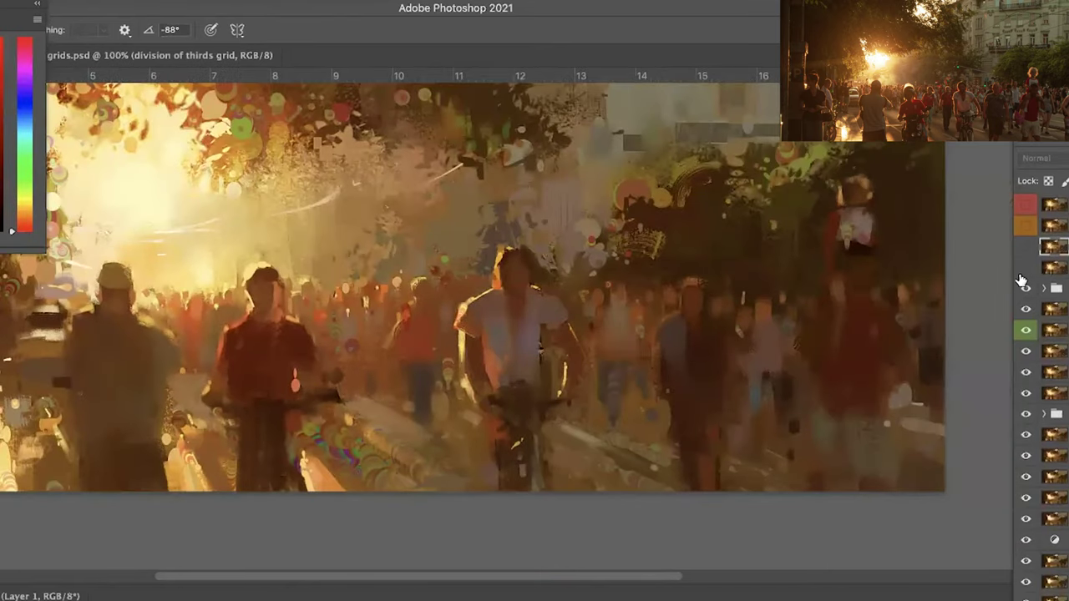
{"action": "left_click", "coordinate": [1026, 268]}
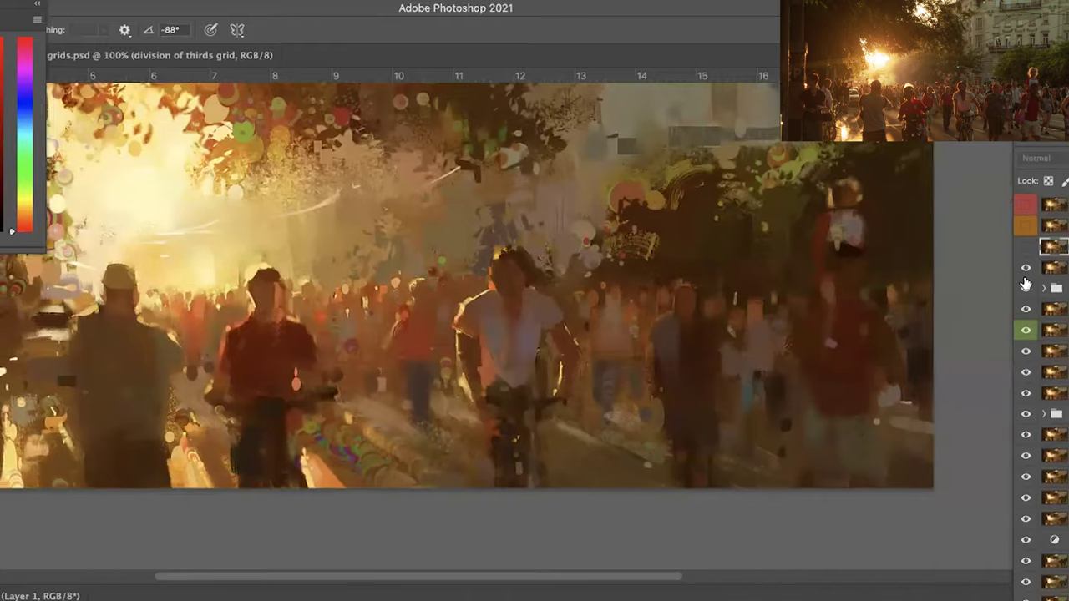
Toggle the FINAL and Layer 31 layers to compare both stages across the whole painting.
{"action": "key", "text": "super+minus"}
{"action": "left_click", "coordinate": [1026, 249]}
{"action": "left_click", "coordinate": [1025, 253]}
{"action": "key", "text": "super+minus"}
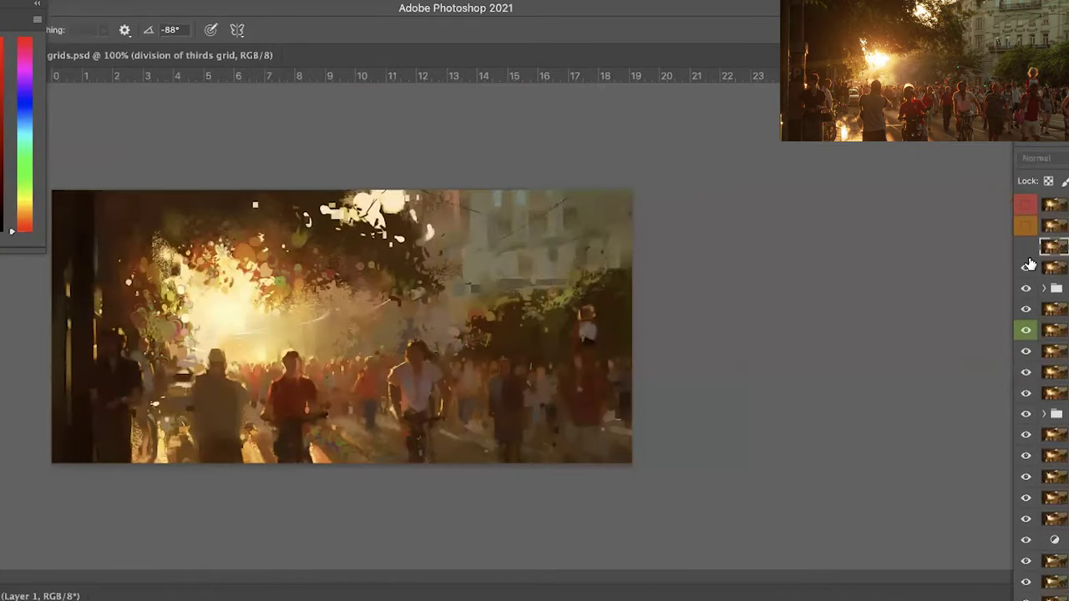
{"action": "left_click", "coordinate": [1025, 268]}
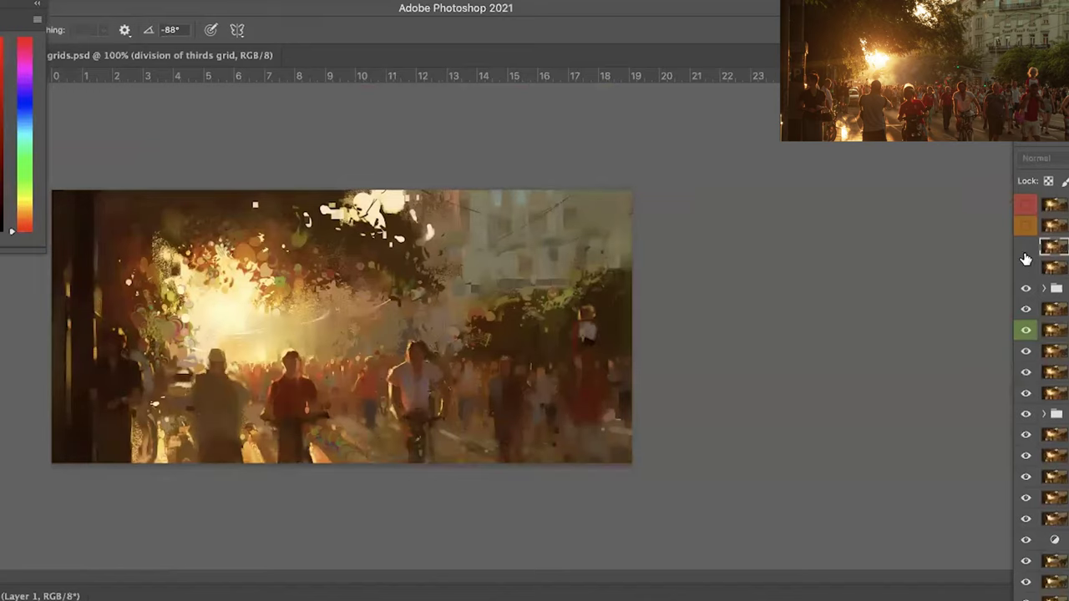
{"action": "left_click", "coordinate": [1023, 271]}
Toggle the FINAL layer on and off to compare it with Layer 31, leaving FINAL shown.
{"action": "left_click", "coordinate": [1027, 255]}
{"action": "left_click", "coordinate": [1026, 255]}
{"action": "left_click", "coordinate": [1026, 255]}
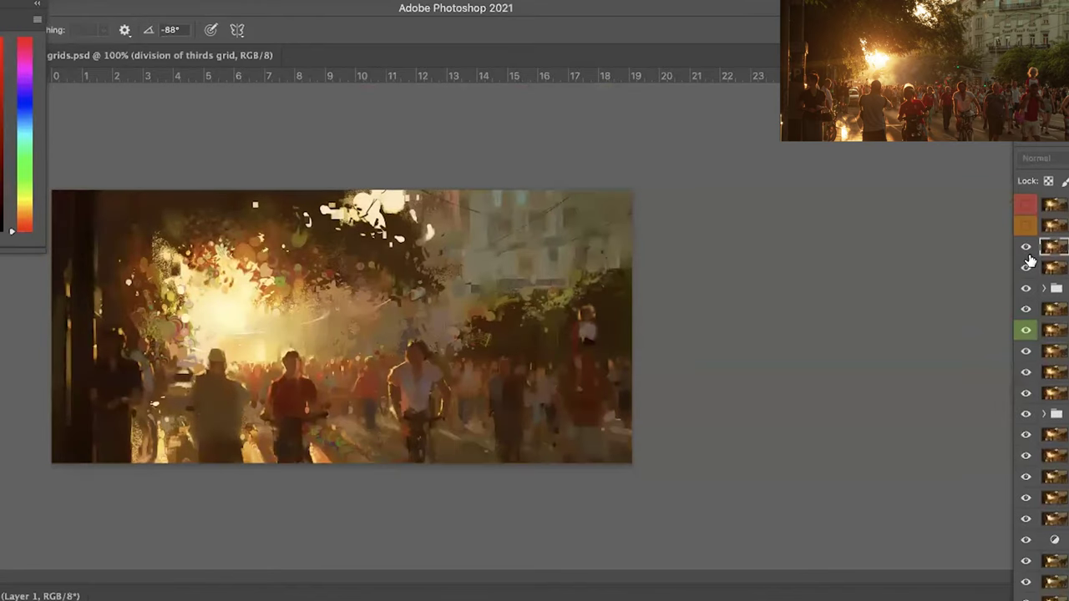
{"action": "left_click", "coordinate": [1026, 251]}
{"action": "left_click", "coordinate": [1027, 250]}
{"action": "left_click", "coordinate": [1026, 250]}
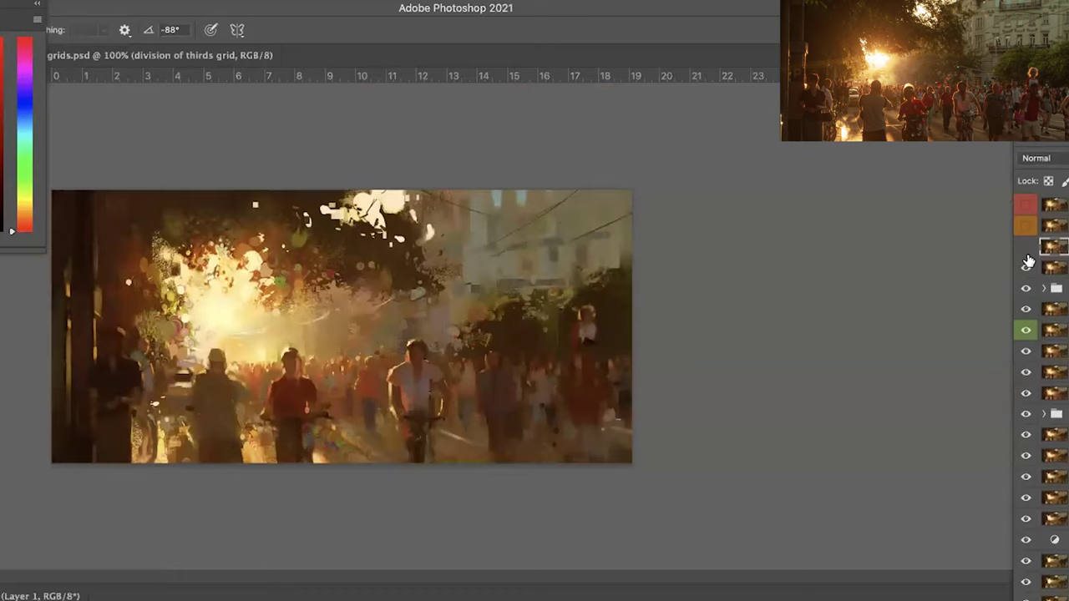
{"action": "left_click", "coordinate": [1027, 251]}
Toggle Layer 35 copy 2 and Layer 35 copy on and off to compare these versions with the FINAL layer.
{"action": "left_click", "coordinate": [1027, 220]}
{"action": "left_click", "coordinate": [1027, 211]}
{"action": "left_click", "coordinate": [1027, 210]}
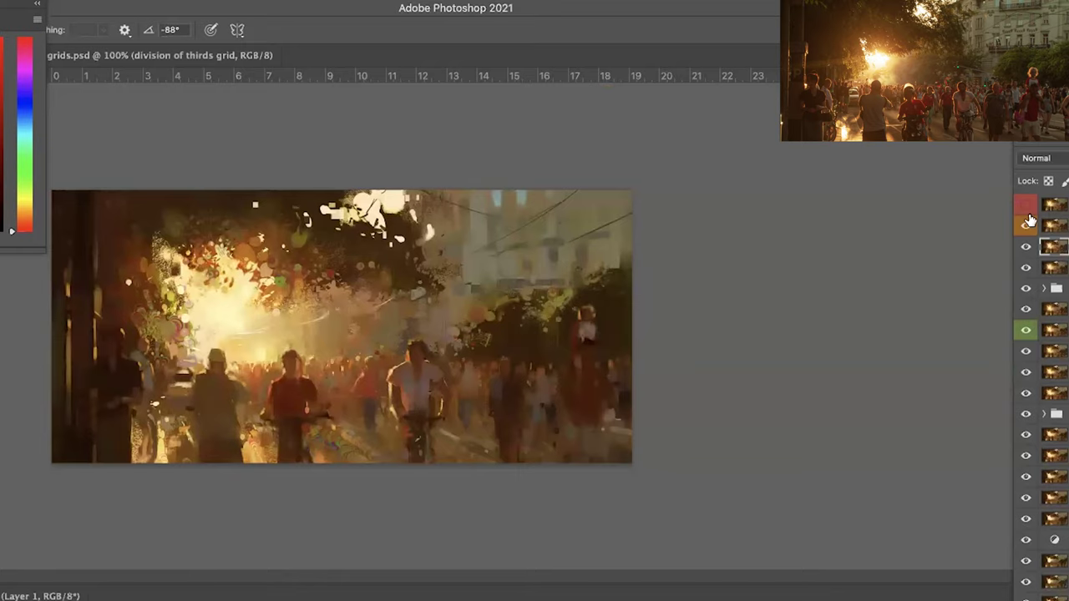
{"action": "left_click", "coordinate": [1029, 219]}
{"action": "left_click", "coordinate": [1026, 225]}
{"action": "left_click", "coordinate": [1027, 209]}
{"action": "left_click", "coordinate": [1027, 211]}
{"action": "left_click", "coordinate": [1028, 213]}
{"action": "left_click", "coordinate": [1028, 212]}
{"action": "left_click", "coordinate": [1028, 213]}
{"action": "left_click", "coordinate": [1028, 212]}
{"action": "left_click", "coordinate": [1026, 226]}
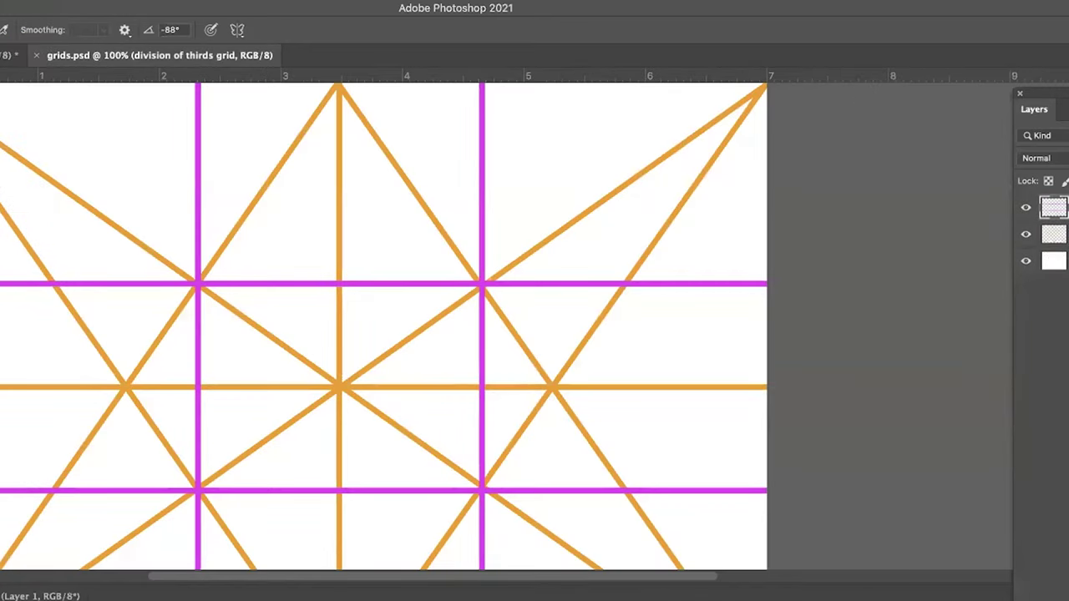
In the Untitled-1 document, sketch red graph axes and a curve that rises steeply, levels off and climbs again.
{"action": "left_click_drag", "start_coordinate": [129, 98], "coordinate": [124, 53]}
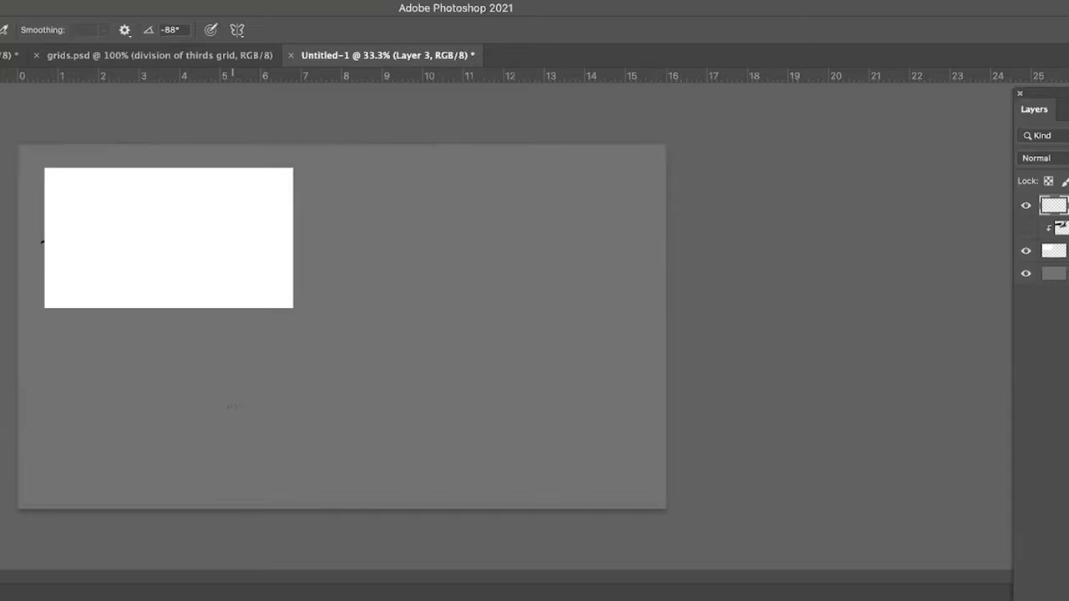
{"action": "left_click_drag", "start_coordinate": [589, 230], "coordinate": [210, 428]}
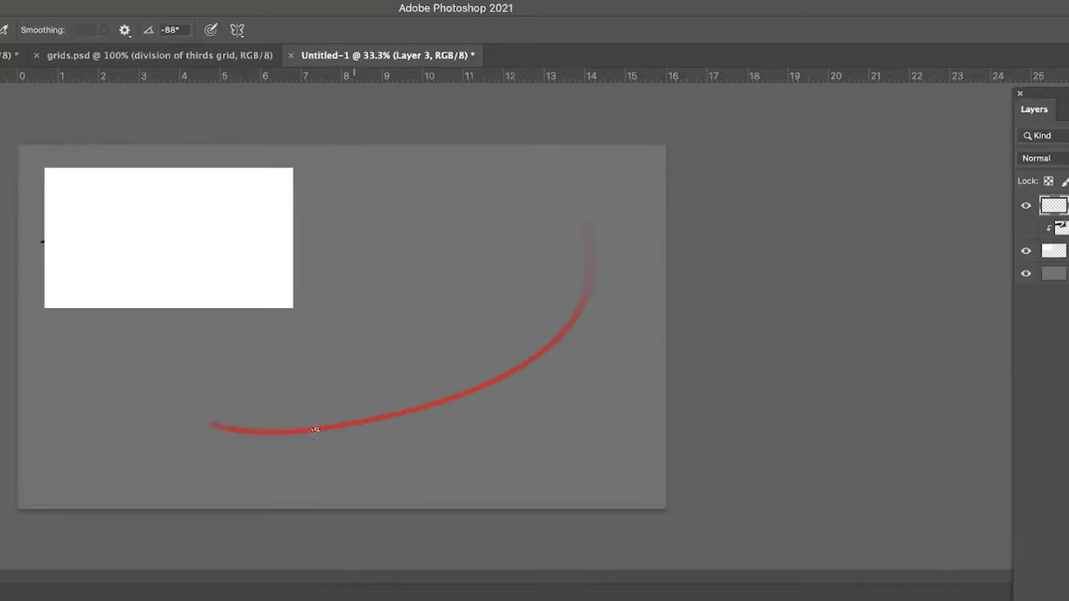
{"action": "key", "text": "ctrl+z"}
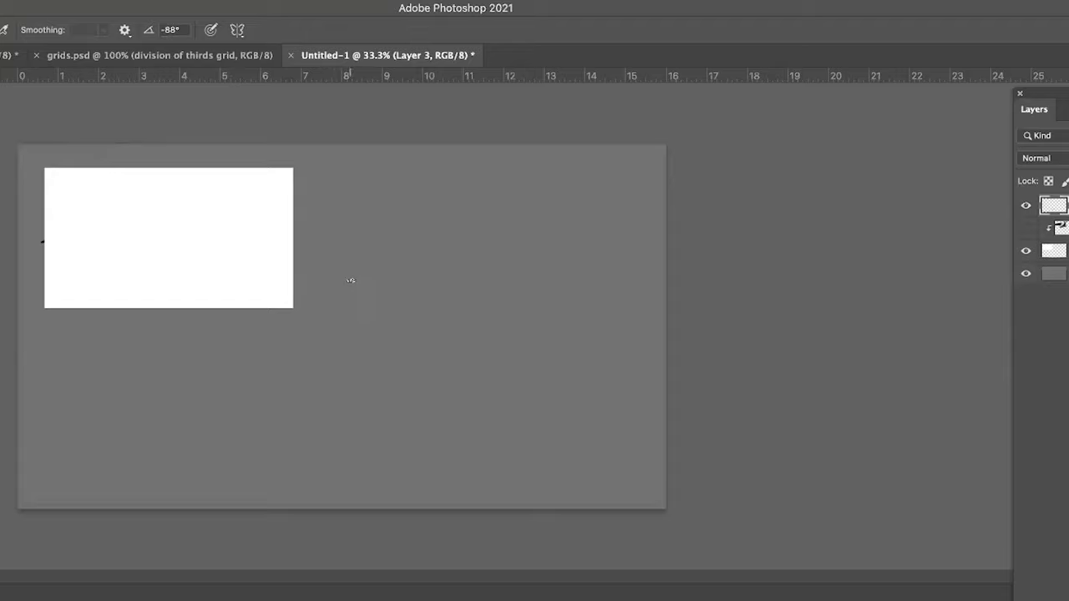
{"action": "mouse_move", "coordinate": [373, 263]}
{"action": "left_mouse_down"}
{"action": "mouse_move", "coordinate": [374, 424]}
{"action": "mouse_move", "coordinate": [424, 332]}
{"action": "mouse_move", "coordinate": [501, 305]}
{"action": "left_mouse_up"}
{"action": "left_click", "coordinate": [518, 422], "text": "shift"}
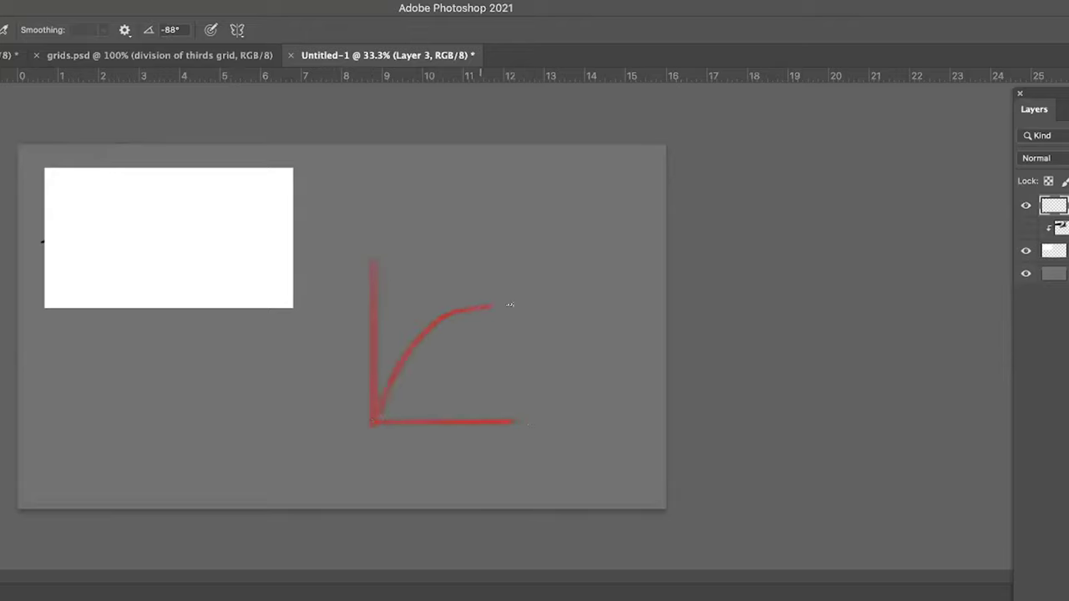
{"action": "left_click_drag", "start_coordinate": [569, 296], "coordinate": [582, 284]}
Circle the steep start of the red curve and add a short stroke above its bend.
{"action": "key", "text": "super+plus"}
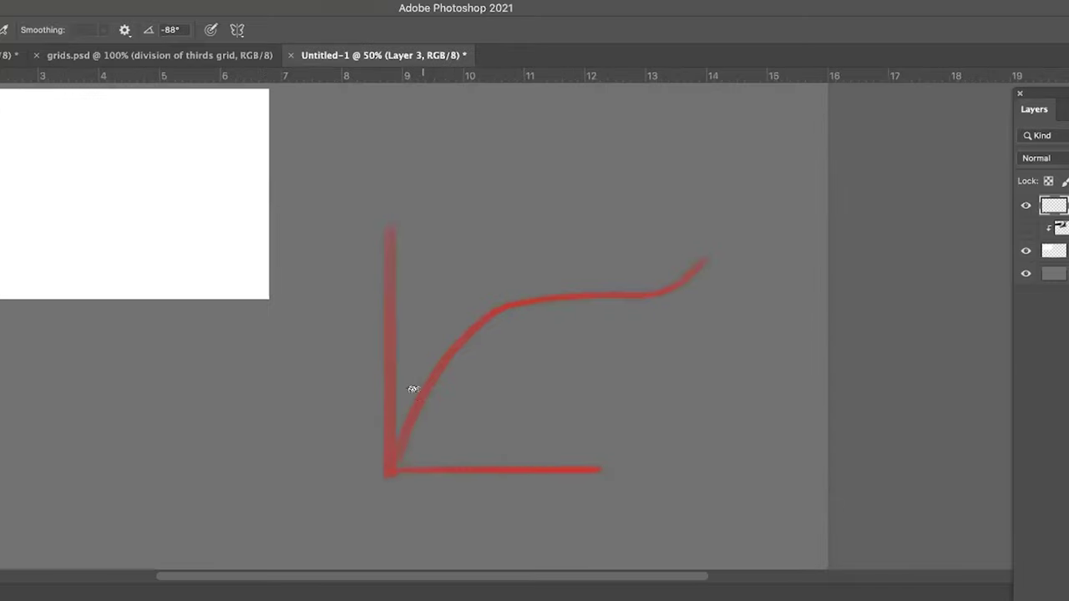
{"action": "left_click_drag", "start_coordinate": [429, 370], "coordinate": [407, 366]}
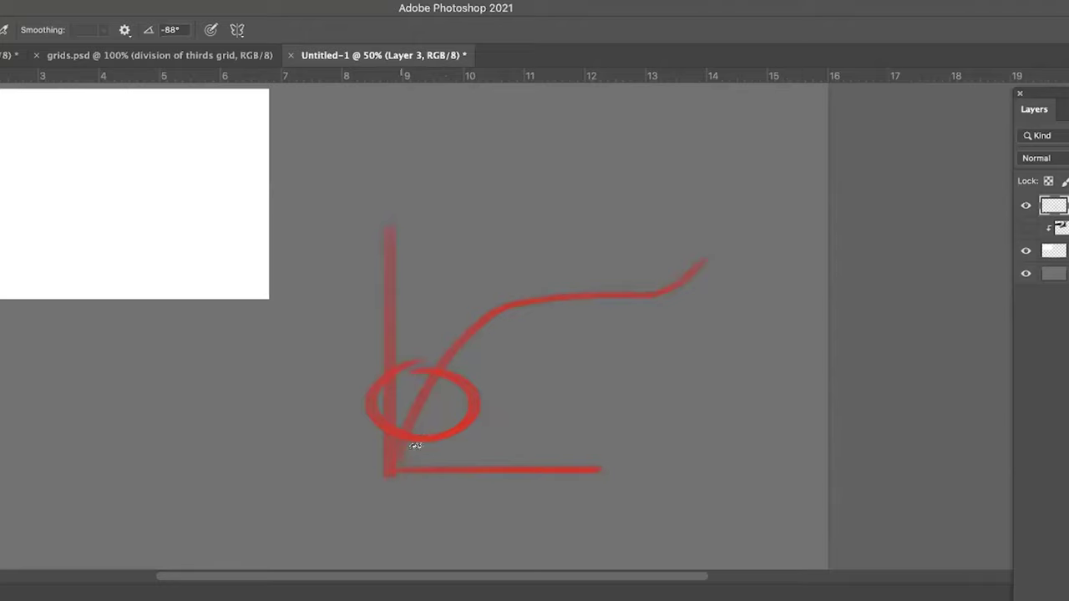
{"action": "left_click_drag", "start_coordinate": [443, 314], "coordinate": [478, 290]}
{"action": "left_click_drag", "start_coordinate": [570, 272], "coordinate": [535, 274]}
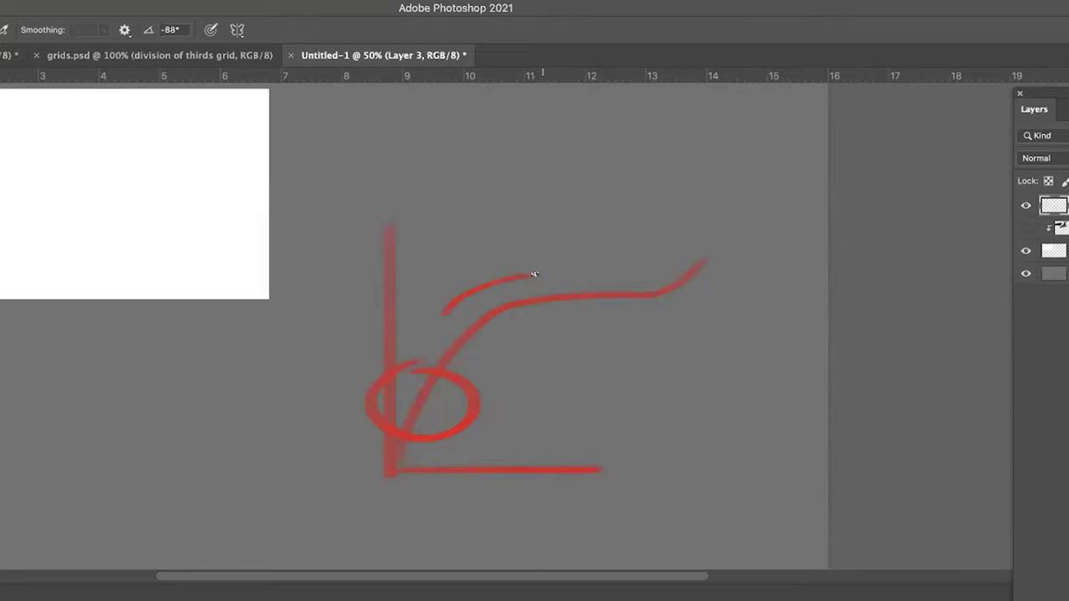
Add a red dot and a rising arrow above the graph's curve, and hide the finished graph layer.
{"action": "left_click", "coordinate": [509, 278]}
{"action": "mouse_move", "coordinate": [568, 268]}
{"action": "left_mouse_down"}
{"action": "mouse_move", "coordinate": [650, 253]}
{"action": "mouse_move", "coordinate": [704, 165]}
{"action": "mouse_move", "coordinate": [650, 235]}
{"action": "mouse_move", "coordinate": [685, 221]}
{"action": "left_mouse_up"}
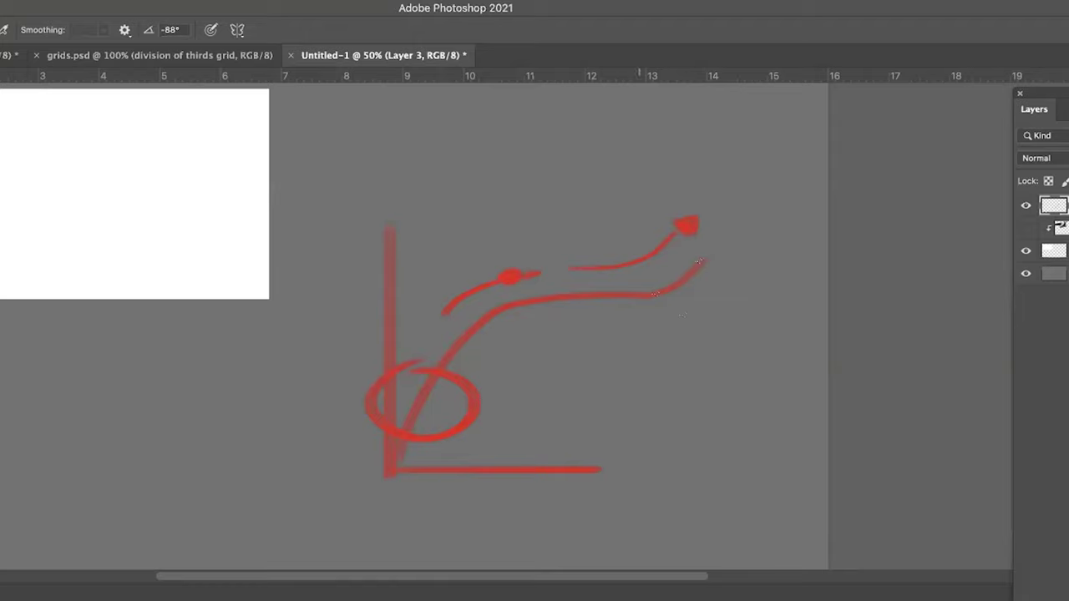
{"action": "key", "text": "ctrl+minus"}
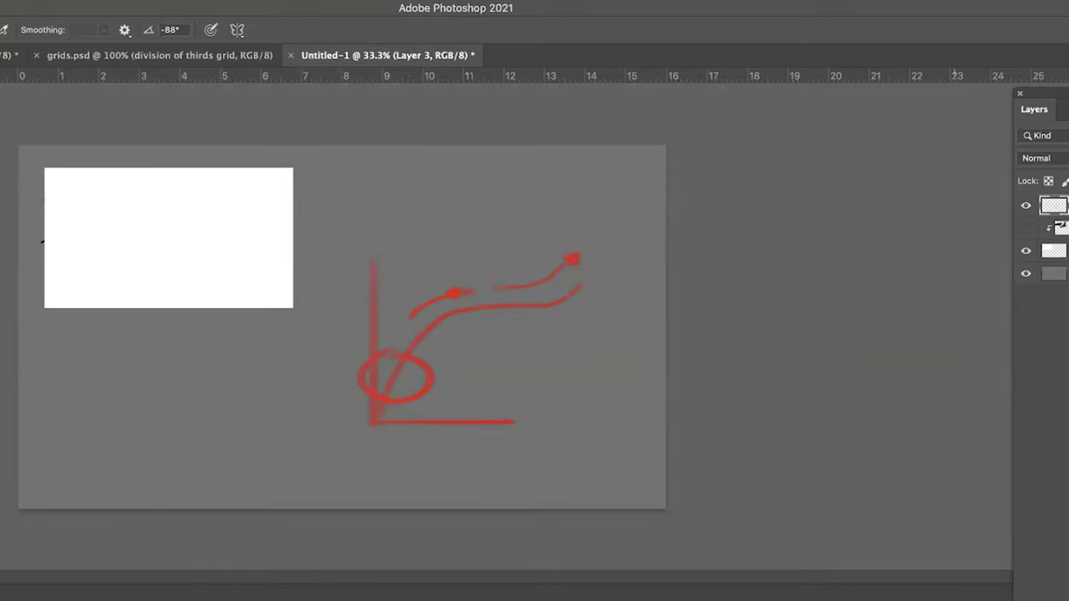
{"action": "left_click", "coordinate": [1026, 206]}
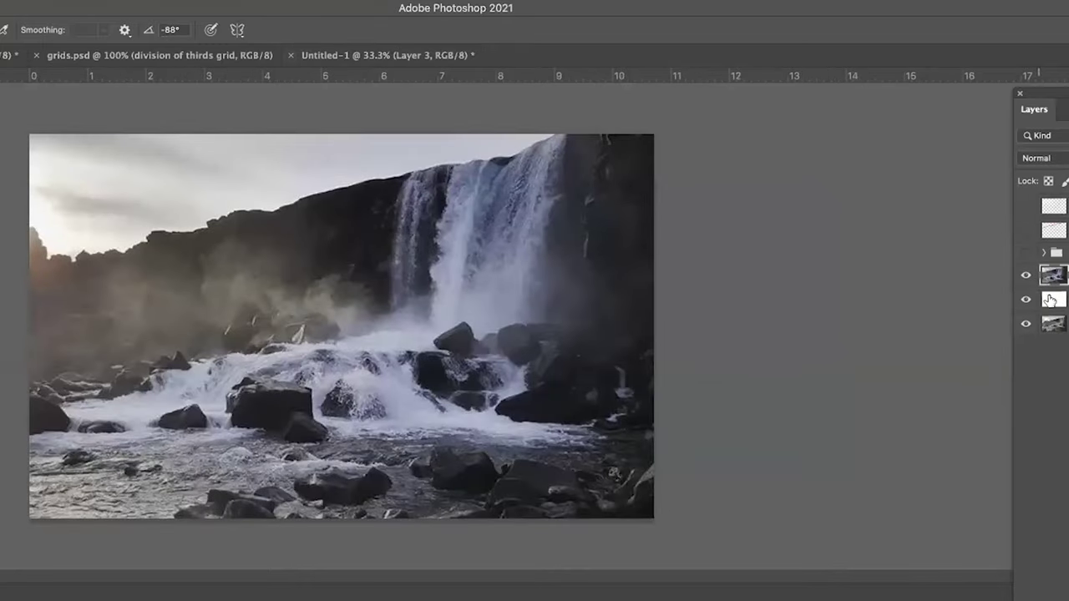
In the waterfall photo document, show the combined thirds and diagonal grids over the picture and hide them again.
{"action": "left_click", "coordinate": [1025, 252]}
{"action": "key", "text": "ctrl+plus"}
{"action": "key", "text": "ctrl+minus"}
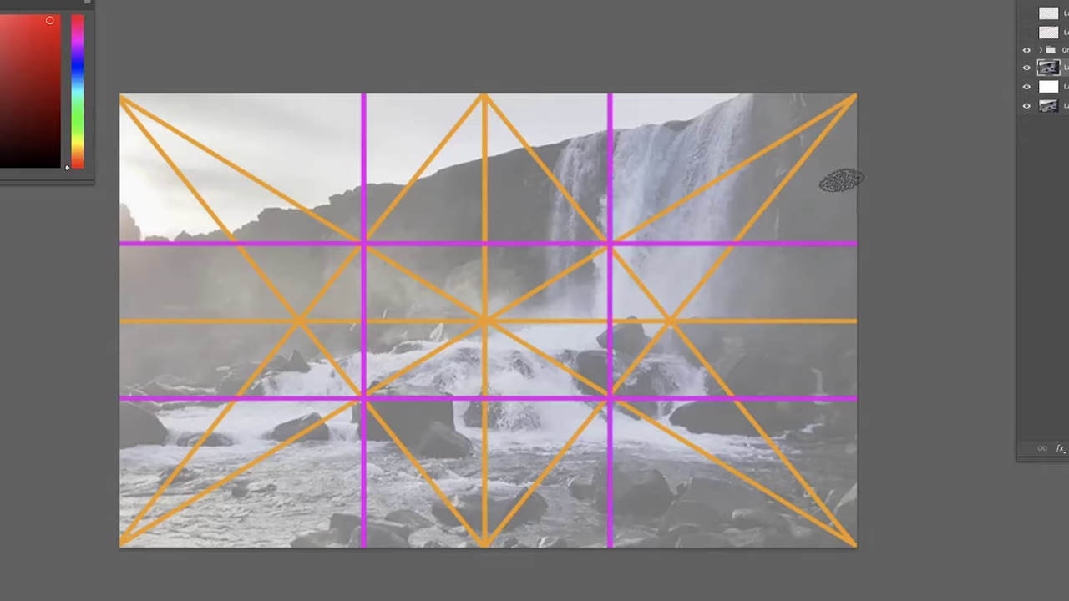
{"action": "left_click", "coordinate": [1027, 50]}
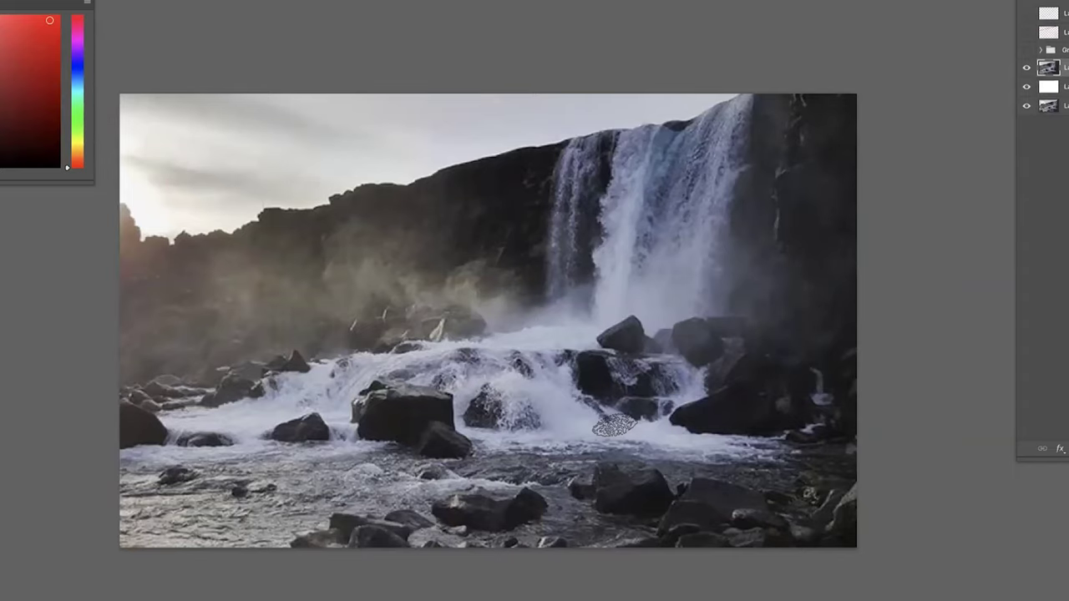
Show only the magenta thirds grid over the waterfall photo and toggle the red directional lines on and off for comparison.
{"action": "key", "text": "ctrl+d"}
{"action": "left_click", "coordinate": [1026, 50]}
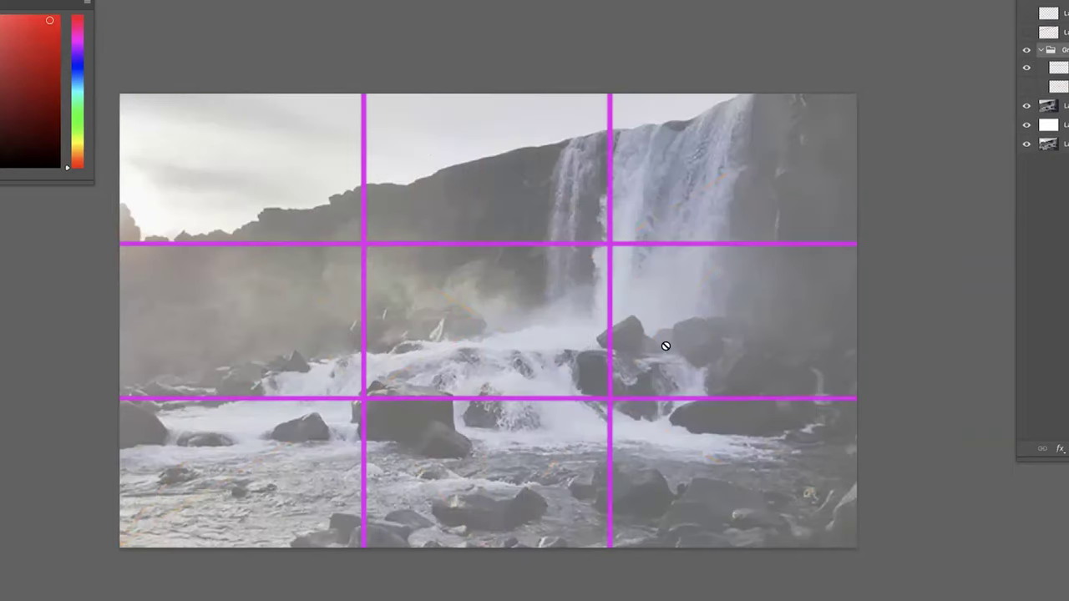
{"action": "left_click", "coordinate": [1026, 31]}
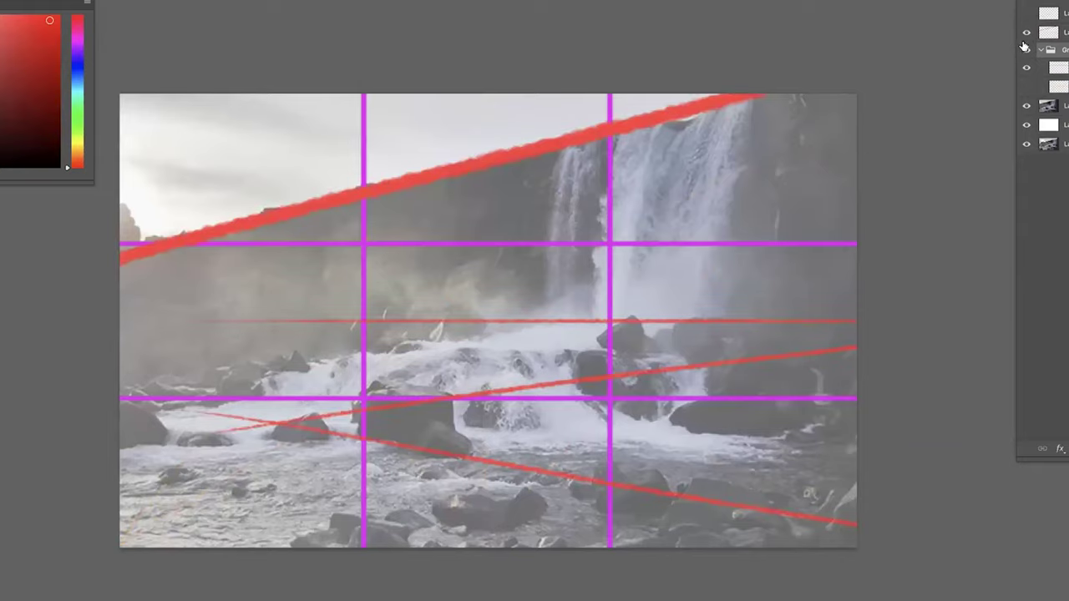
{"action": "left_click", "coordinate": [1026, 32]}
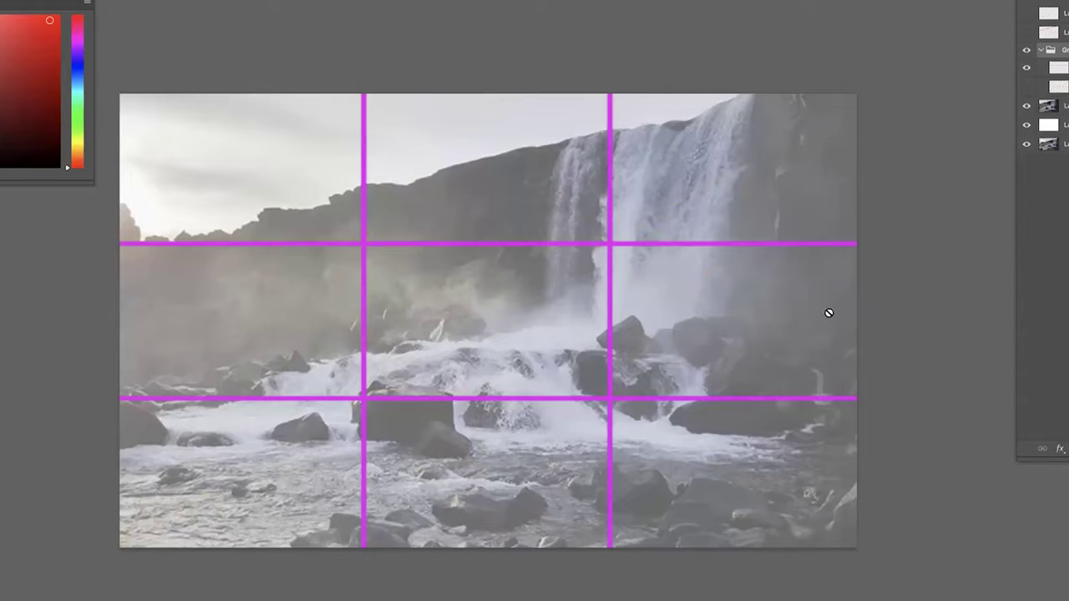
Replace the magenta thirds grid with the orange diagonal grid over the waterfall photo.
{"action": "left_click", "coordinate": [1026, 86]}
{"action": "left_click", "coordinate": [1027, 87]}
{"action": "left_click", "coordinate": [1026, 69]}
{"action": "left_click", "coordinate": [1027, 86]}
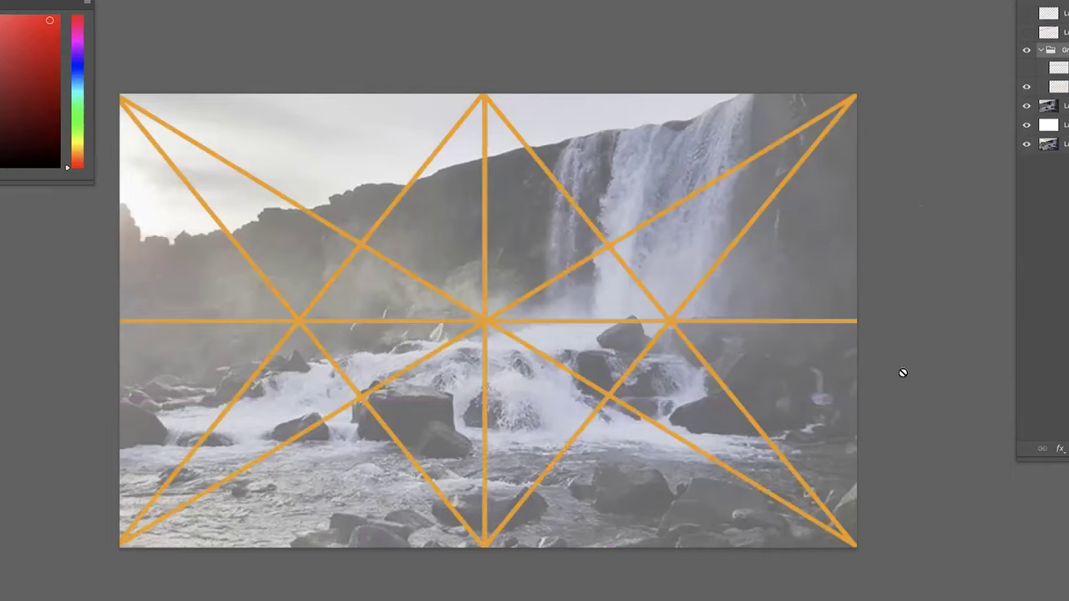
On a new layer, paint red strokes along the lower-right diagonal and horizontal midline, and outline the lower-left rocks.
{"action": "key", "text": "ctrl+shift+alt+n"}
{"action": "left_click", "coordinate": [56, 17]}
{"action": "left_click_drag", "start_coordinate": [850, 543], "coordinate": [543, 361]}
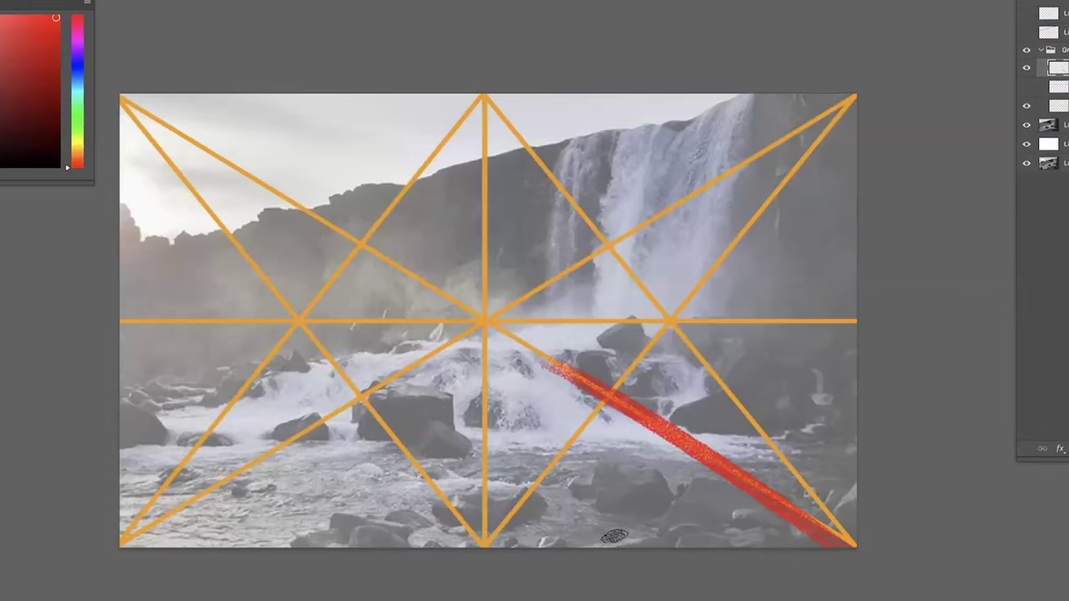
{"action": "left_click_drag", "start_coordinate": [150, 323], "coordinate": [752, 319]}
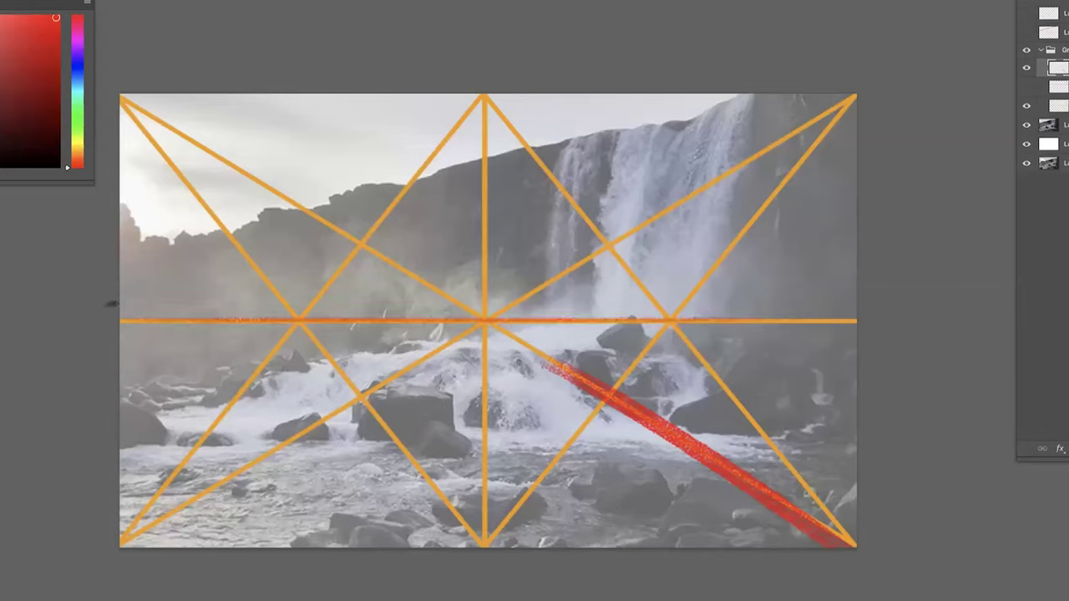
{"action": "left_click_drag", "start_coordinate": [112, 317], "coordinate": [827, 319]}
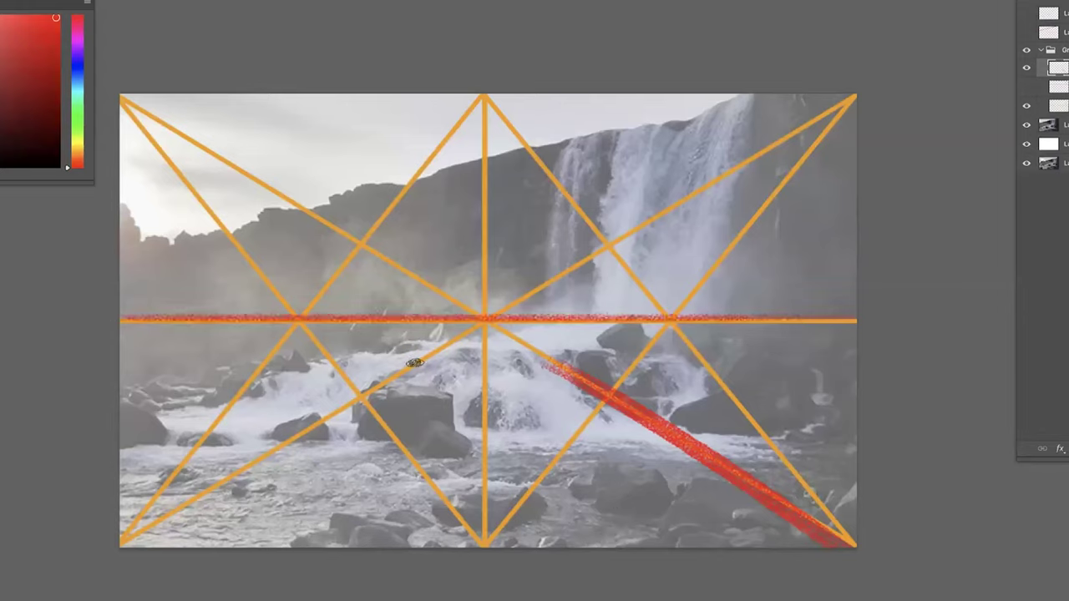
{"action": "left_click_drag", "start_coordinate": [440, 351], "coordinate": [316, 416]}
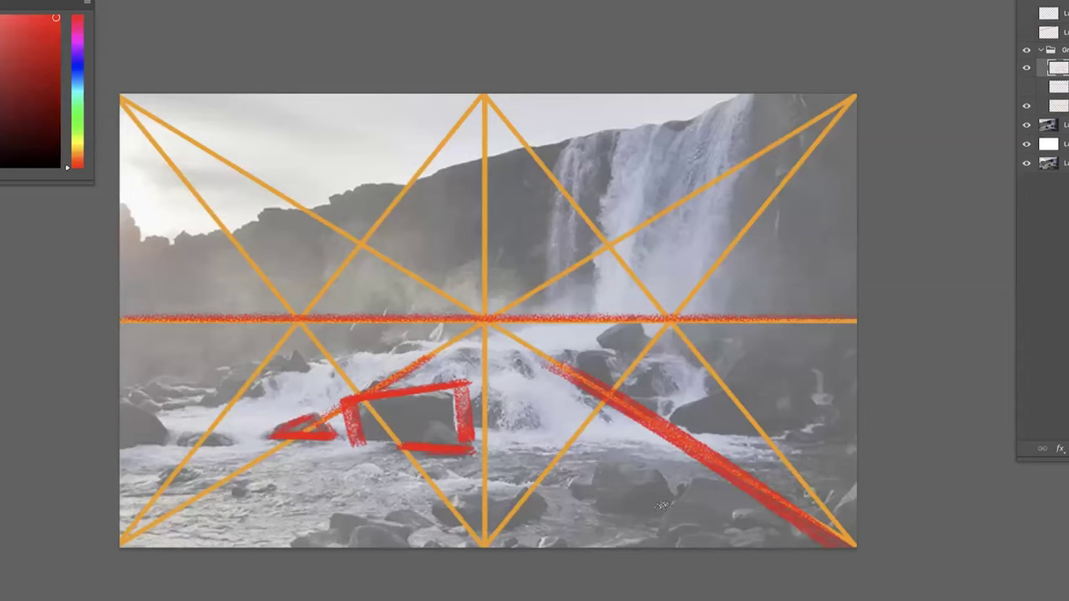
Paint a large red triangle around the lower-right rocks and a smaller inverted one above it, following the orange grid.
{"action": "left_click_drag", "start_coordinate": [698, 460], "coordinate": [664, 448]}
{"action": "left_click_drag", "start_coordinate": [611, 407], "coordinate": [483, 546]}
{"action": "left_click_drag", "start_coordinate": [819, 542], "coordinate": [501, 546]}
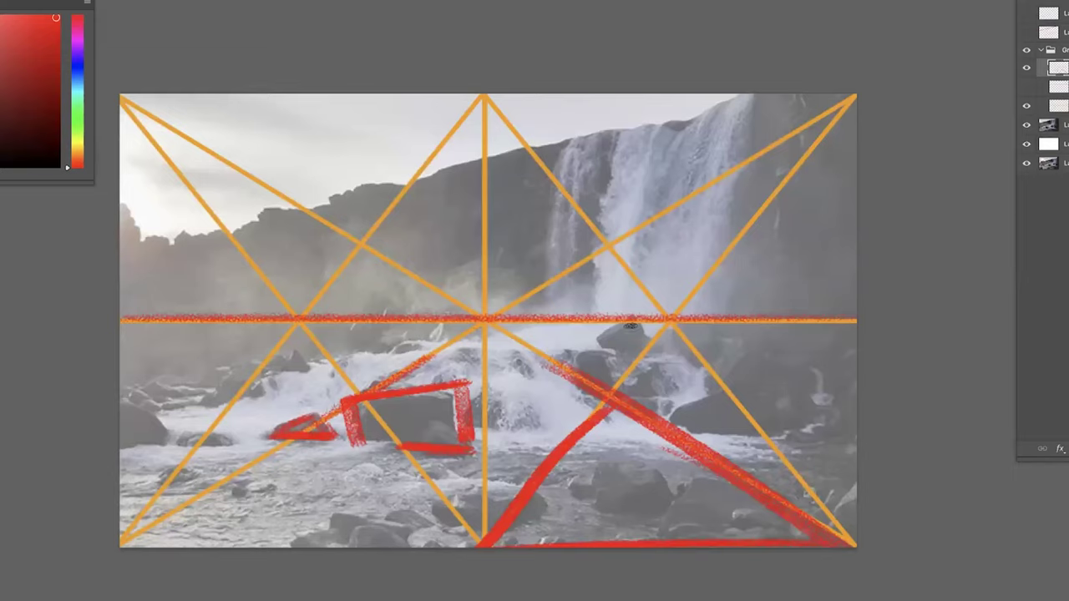
{"action": "left_click_drag", "start_coordinate": [659, 322], "coordinate": [608, 383]}
{"action": "left_click", "coordinate": [528, 357]}
{"action": "left_click_drag", "start_coordinate": [660, 327], "coordinate": [535, 329]}
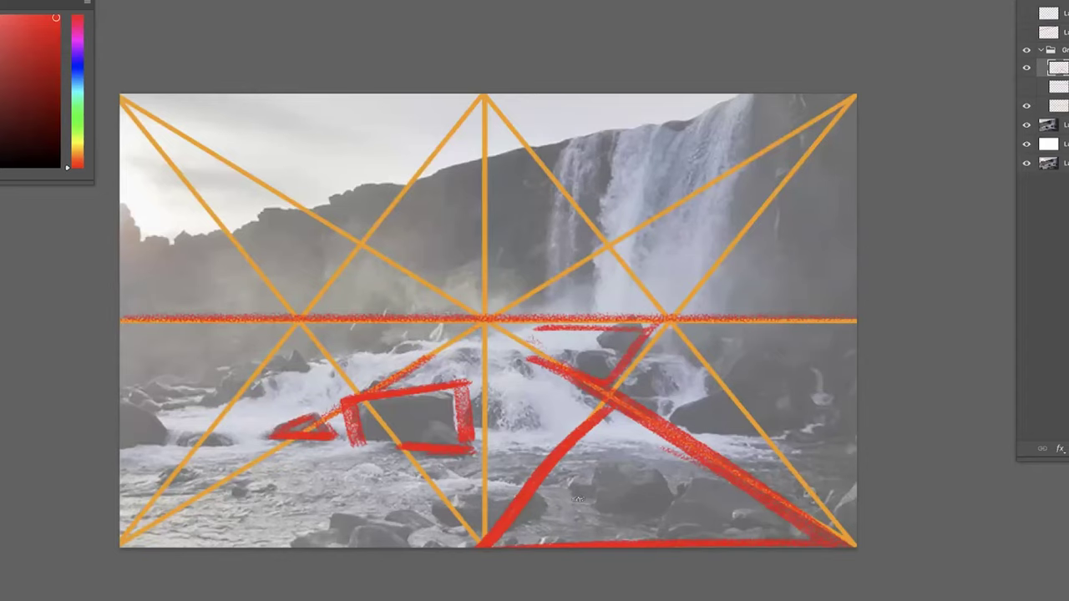
Hide the red shape sketch and orange grid, and show the red directional lines over the photo.
{"action": "left_click", "coordinate": [1027, 68]}
{"action": "left_click", "coordinate": [1026, 106]}
{"action": "left_click", "coordinate": [1026, 32]}
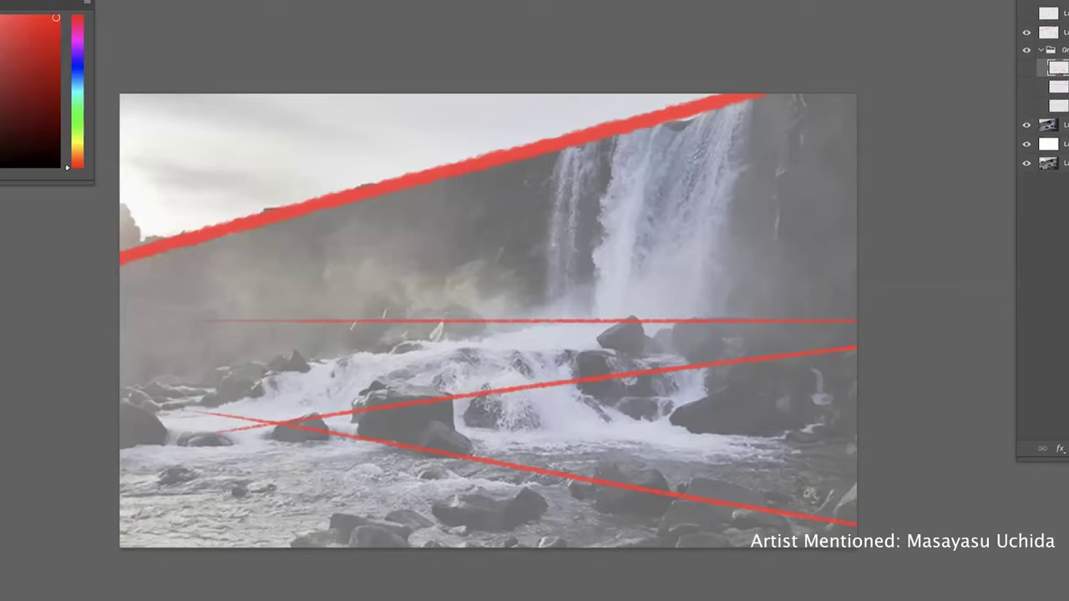
{"action": "left_click", "coordinate": [631, 146]}
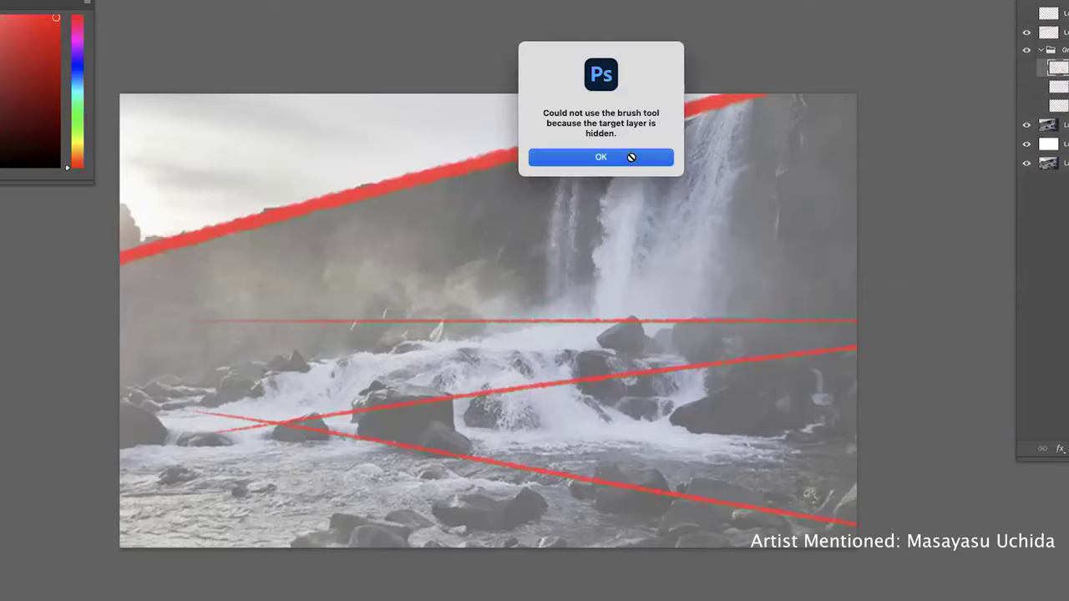
{"action": "left_click", "coordinate": [633, 158]}
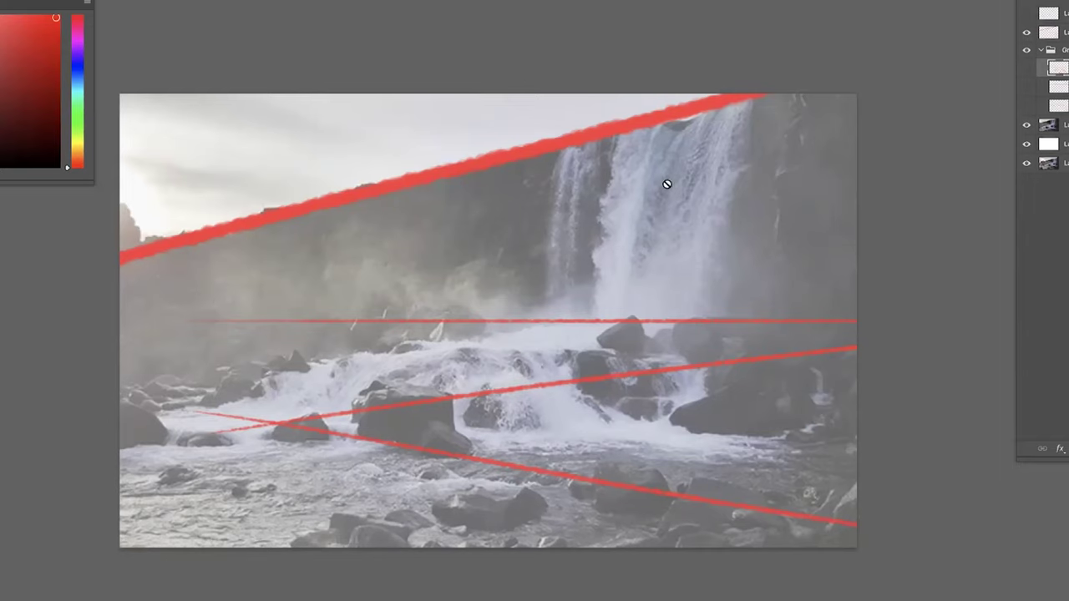
Show the blue flow-line layer, make it active and sample its blue as the brush color.
{"action": "left_click", "coordinate": [1027, 15]}
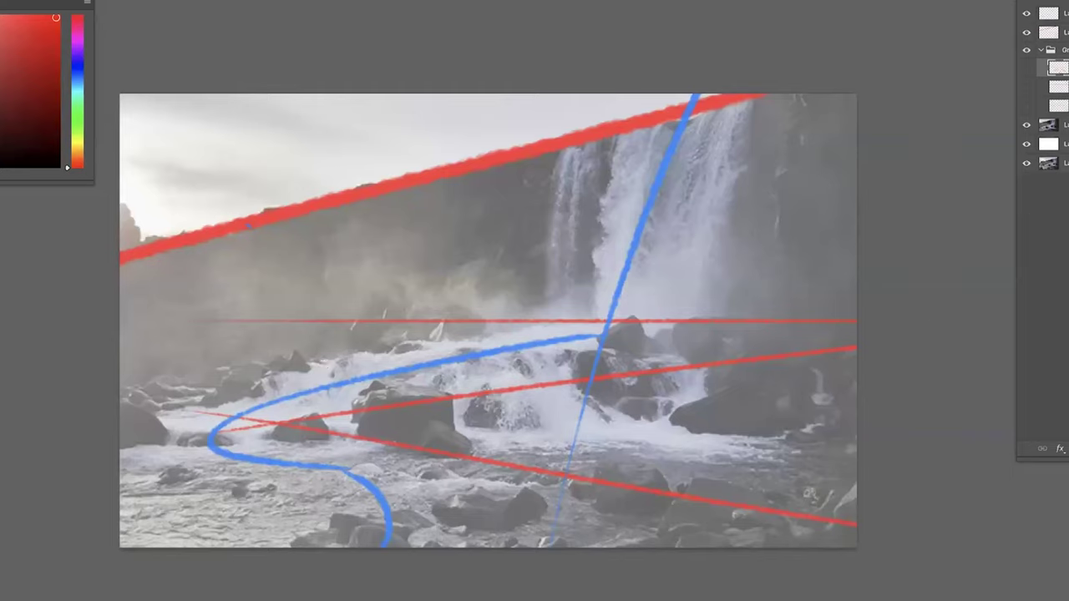
{"action": "left_click", "coordinate": [1040, 20]}
{"action": "left_click", "coordinate": [504, 348], "text": "alt"}
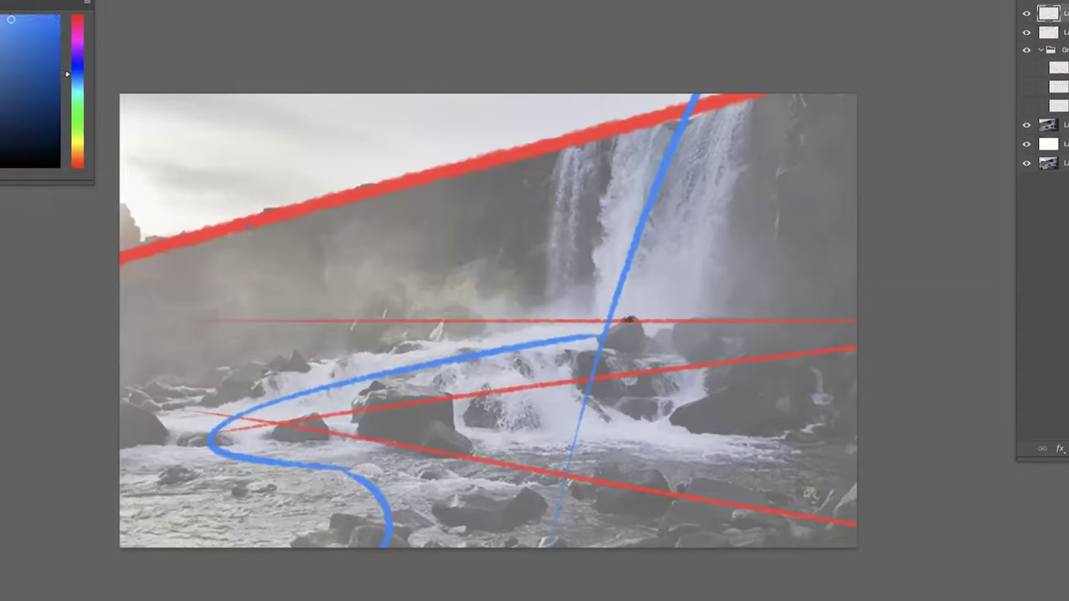
{"action": "left_click_drag", "start_coordinate": [493, 400], "coordinate": [368, 508]}
Arrange the iceland grid.psd window so the waterfall photo serves as a reference beside the Untitled-1 document.
{"action": "key", "text": "ctrl+minus"}
{"action": "key", "text": "ctrl+plus"}
{"action": "key", "text": "ctrl+minus"}
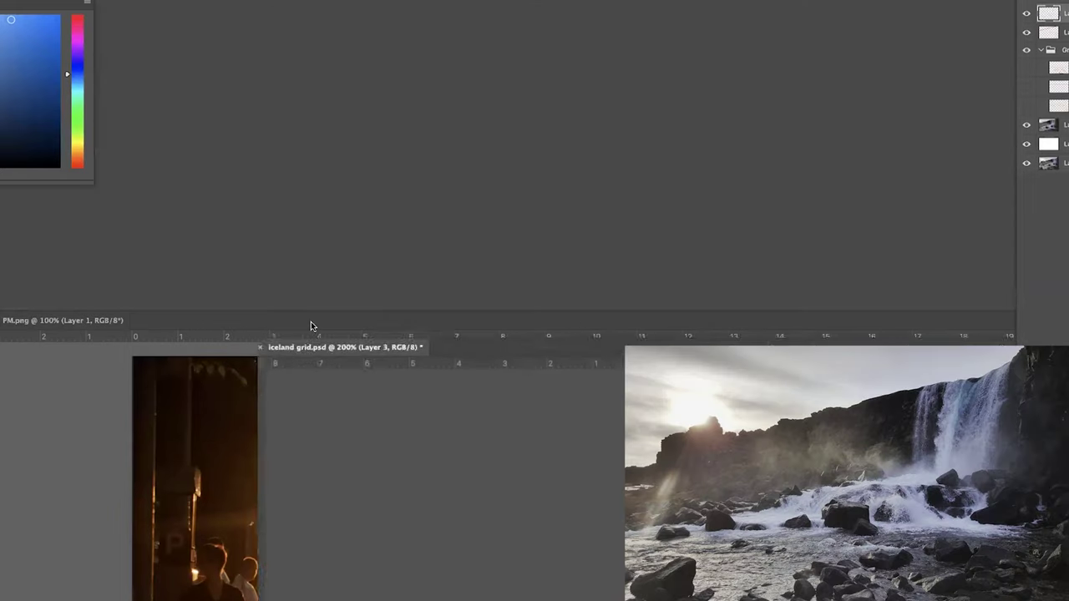
{"action": "left_click_drag", "start_coordinate": [311, 321], "coordinate": [301, 315]}
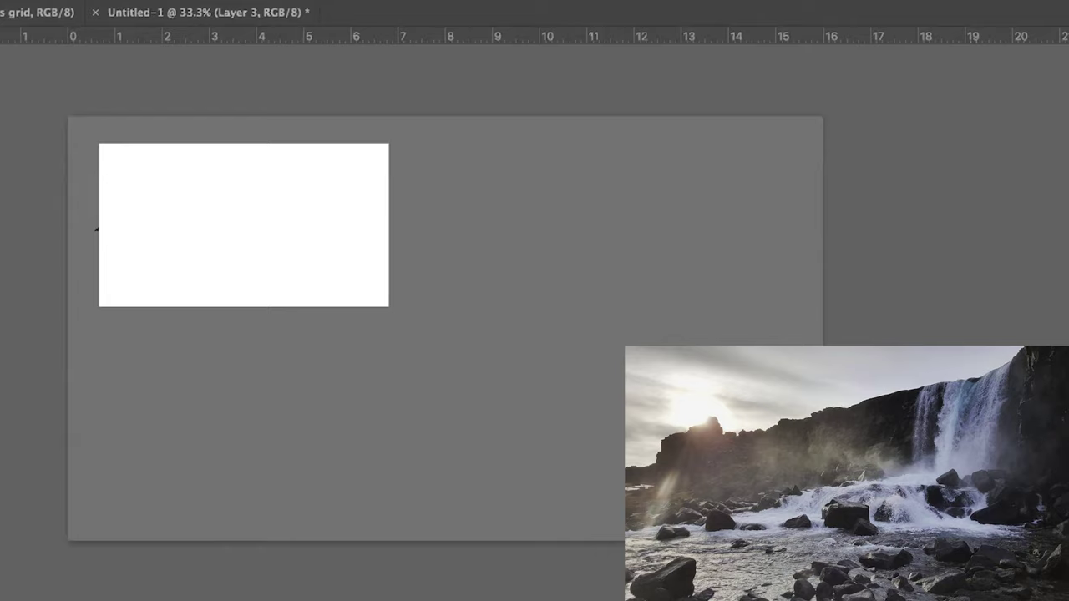
On Layer 2 of Untitled-1, extend the thumbnail's dark cliff into the waterfall with sampled tones and undo the last streak.
{"action": "left_click", "coordinate": [210, 214]}
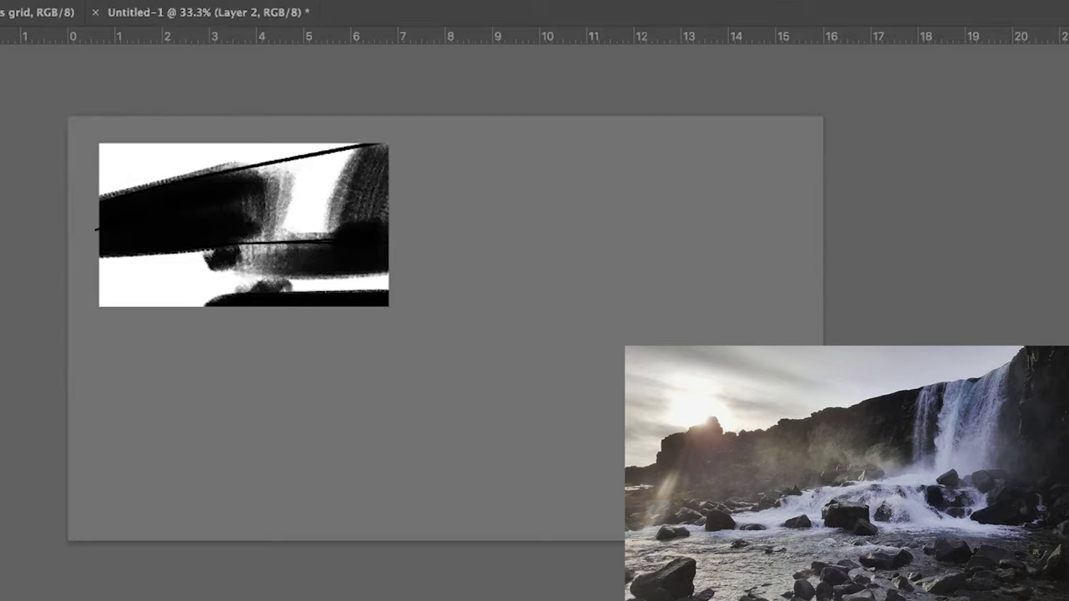
{"action": "left_click", "coordinate": [216, 218]}
{"action": "left_click", "coordinate": [203, 217], "text": "alt"}
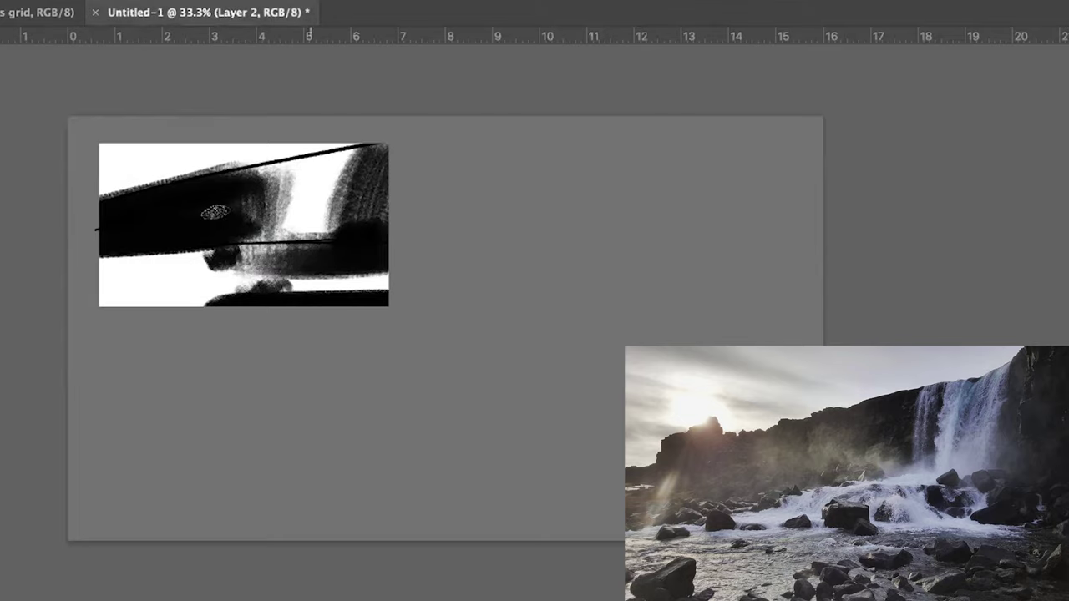
{"action": "mouse_move", "coordinate": [251, 176]}
{"action": "left_mouse_down"}
{"action": "mouse_move", "coordinate": [233, 278]}
{"action": "mouse_move", "coordinate": [255, 199]}
{"action": "mouse_move", "coordinate": [250, 274]}
{"action": "mouse_move", "coordinate": [286, 218]}
{"action": "left_mouse_up"}
{"action": "left_click", "coordinate": [240, 195], "text": "alt"}
{"action": "left_click_drag", "start_coordinate": [303, 171], "coordinate": [280, 271]}
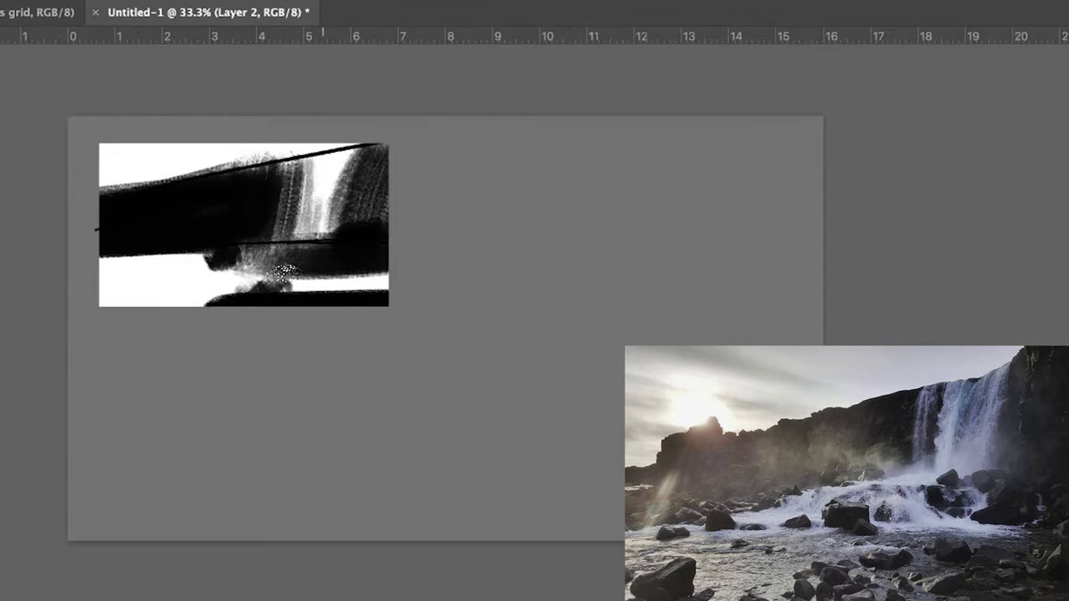
{"action": "key", "text": "ctrl+z"}
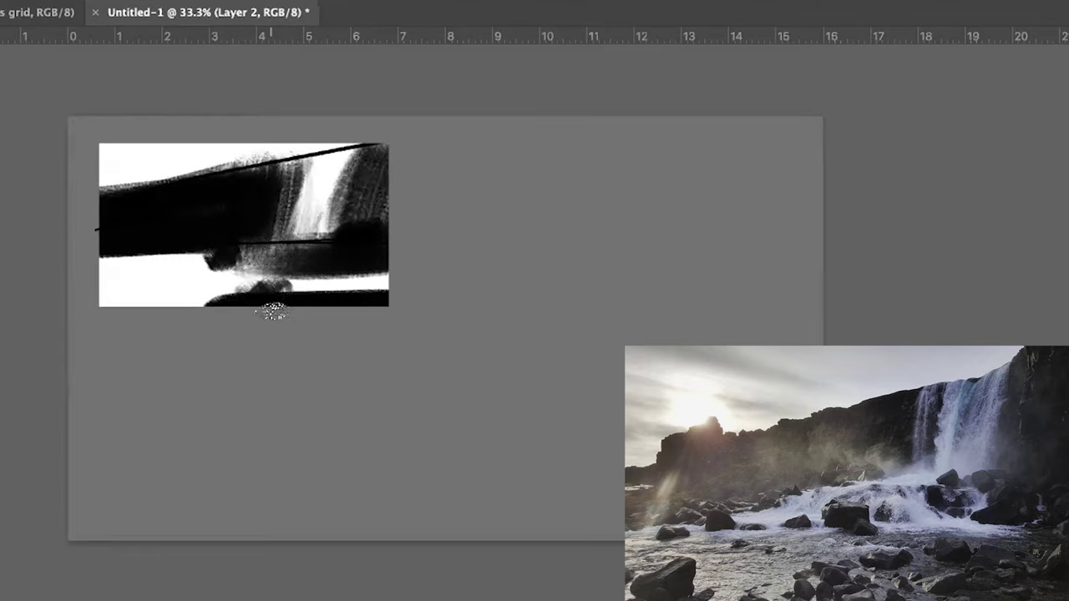
Brush light vertical streaks down the waterfall's left side to separate it from the dark cliff.
{"action": "left_click_drag", "start_coordinate": [269, 171], "coordinate": [258, 251]}
{"action": "left_click_drag", "start_coordinate": [296, 169], "coordinate": [267, 249]}
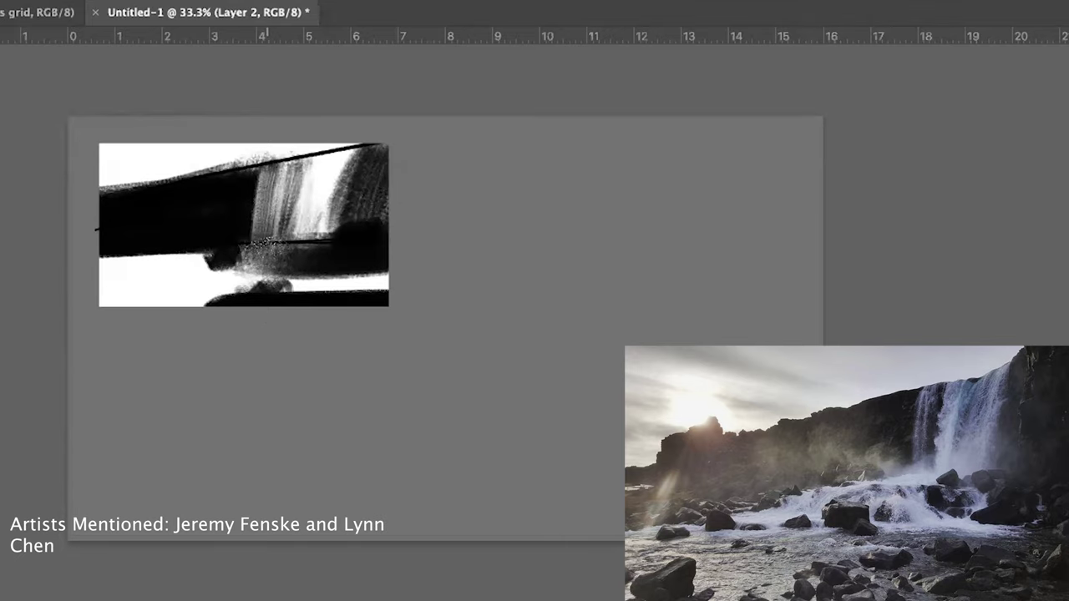
{"action": "left_click", "coordinate": [202, 211], "text": "alt"}
{"action": "mouse_move", "coordinate": [298, 165]}
{"action": "left_mouse_down"}
{"action": "mouse_move", "coordinate": [253, 241]}
{"action": "mouse_move", "coordinate": [325, 239]}
{"action": "mouse_move", "coordinate": [228, 252]}
{"action": "mouse_move", "coordinate": [255, 242]}
{"action": "mouse_move", "coordinate": [237, 279]}
{"action": "mouse_move", "coordinate": [219, 258]}
{"action": "mouse_move", "coordinate": [184, 248]}
{"action": "mouse_move", "coordinate": [177, 276]}
{"action": "mouse_move", "coordinate": [190, 252]}
{"action": "left_mouse_up"}
Paint a bright water strip at the cliff's base and block in the foreground with black using a larger brush.
{"action": "left_click", "coordinate": [291, 213], "text": "alt"}
{"action": "key", "text": "]"}
{"action": "key", "text": "]"}
{"action": "left_click", "coordinate": [203, 216], "text": "alt"}
{"action": "key", "text": "]"}
{"action": "key", "text": "]"}
{"action": "key", "text": "]"}
{"action": "key", "text": "]"}
{"action": "key", "text": "]"}
{"action": "mouse_move", "coordinate": [204, 302]}
{"action": "left_mouse_down"}
{"action": "mouse_move", "coordinate": [59, 292]}
{"action": "mouse_move", "coordinate": [139, 284]}
{"action": "mouse_move", "coordinate": [72, 357]}
{"action": "left_mouse_up"}
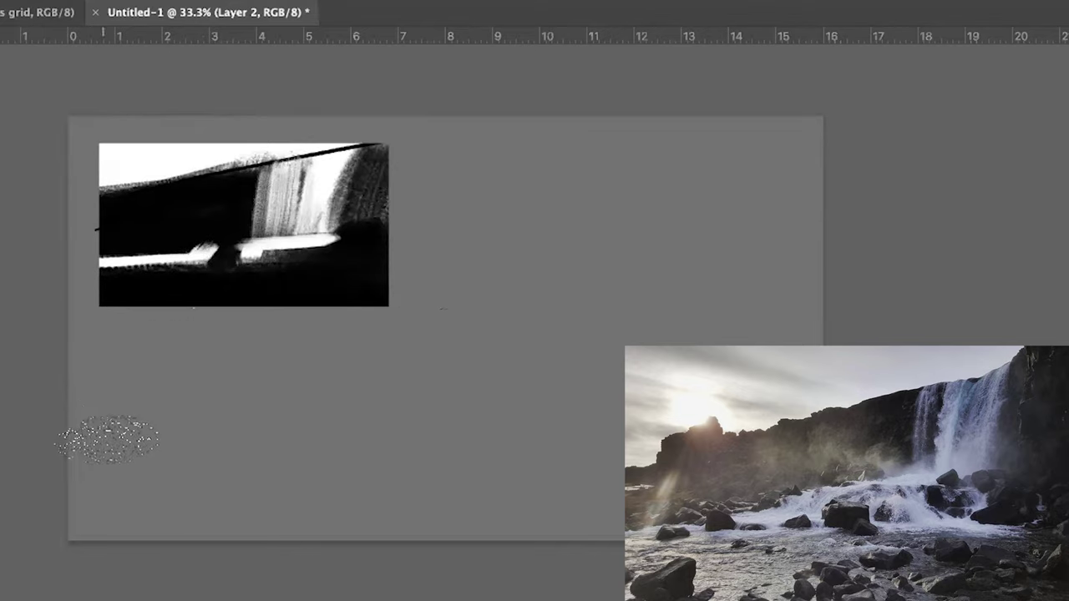
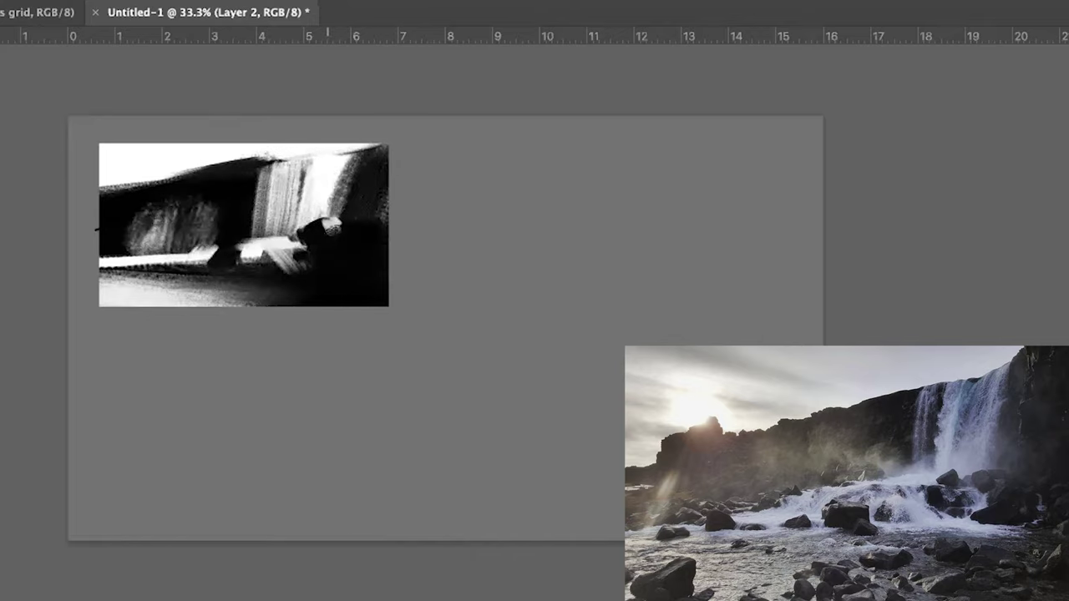
Extend the waterfall's right edge with sampled white and brush lighter facets onto the rock below it.
{"action": "left_click", "coordinate": [325, 186], "text": "alt"}
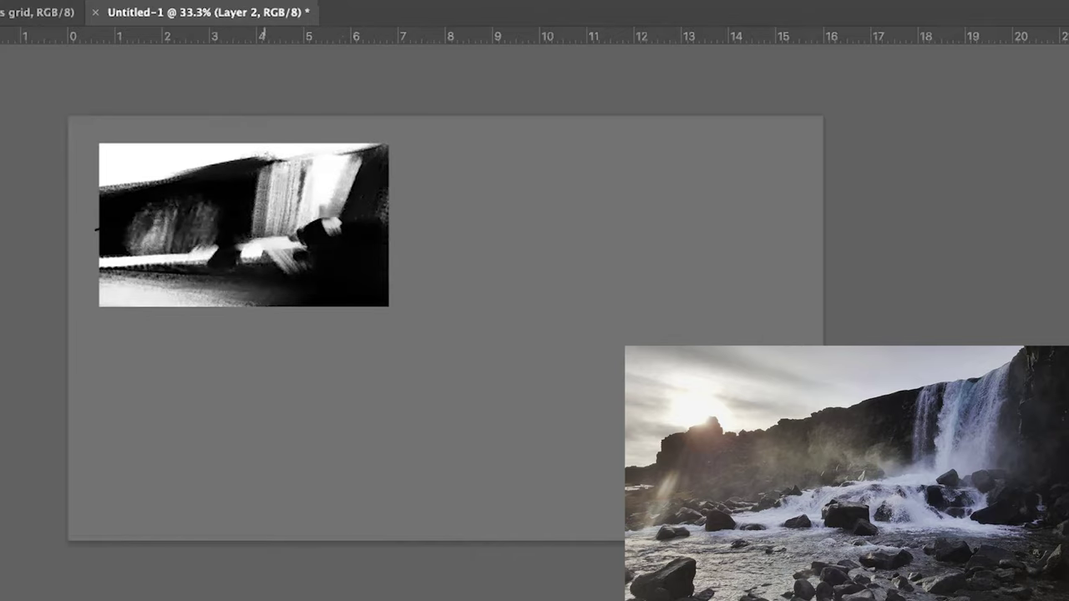
{"action": "left_click", "coordinate": [242, 234], "text": "alt"}
{"action": "left_click_drag", "start_coordinate": [330, 225], "coordinate": [351, 250]}
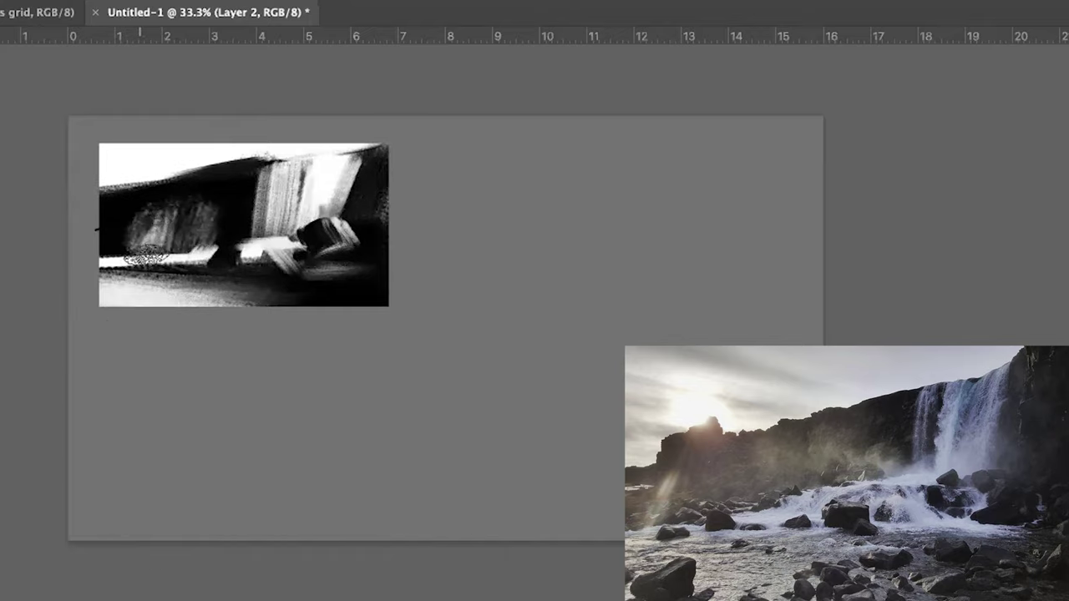
Paint small light highlights suggesting rocks and spray along the lower-left base of the dark cliff.
{"action": "key", "text": "super+equal"}
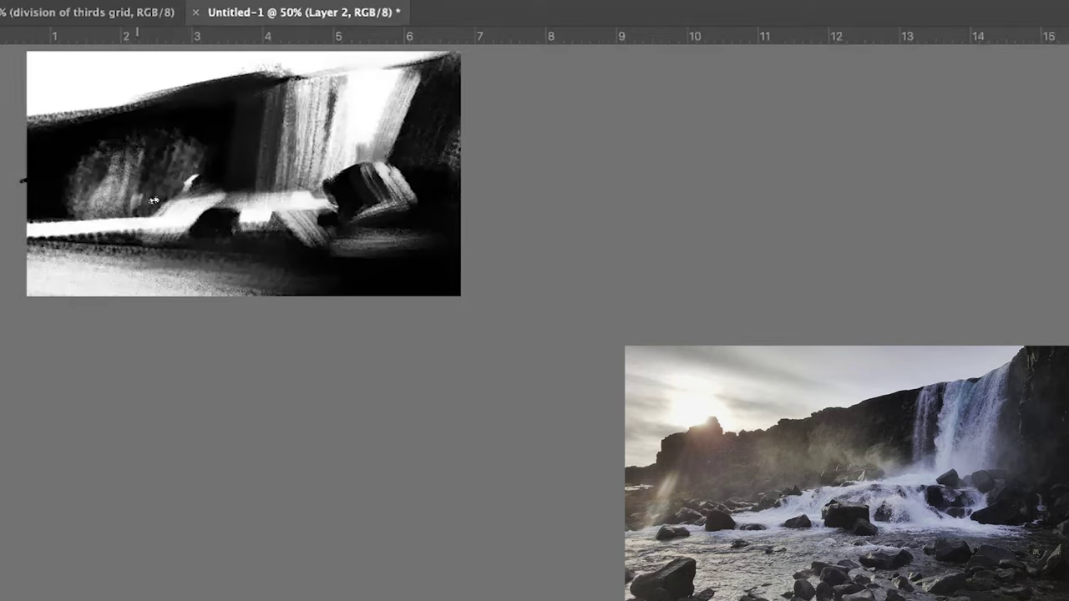
{"action": "left_click_drag", "start_coordinate": [133, 195], "coordinate": [141, 209]}
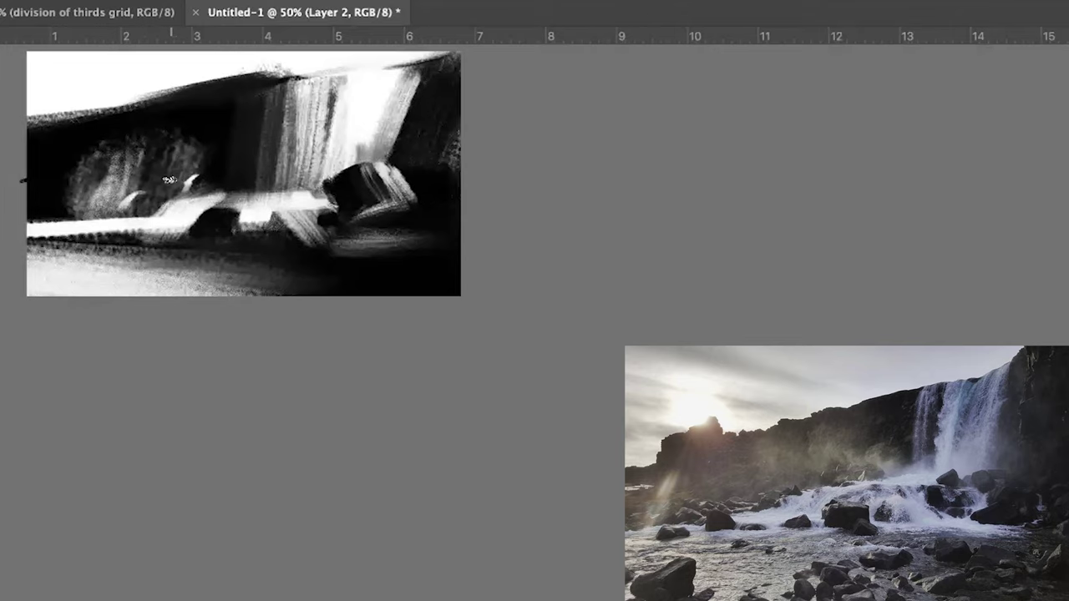
{"action": "left_click_drag", "start_coordinate": [160, 182], "coordinate": [172, 180]}
{"action": "left_click_drag", "start_coordinate": [42, 205], "coordinate": [50, 211]}
{"action": "left_click", "coordinate": [107, 226], "text": "alt"}
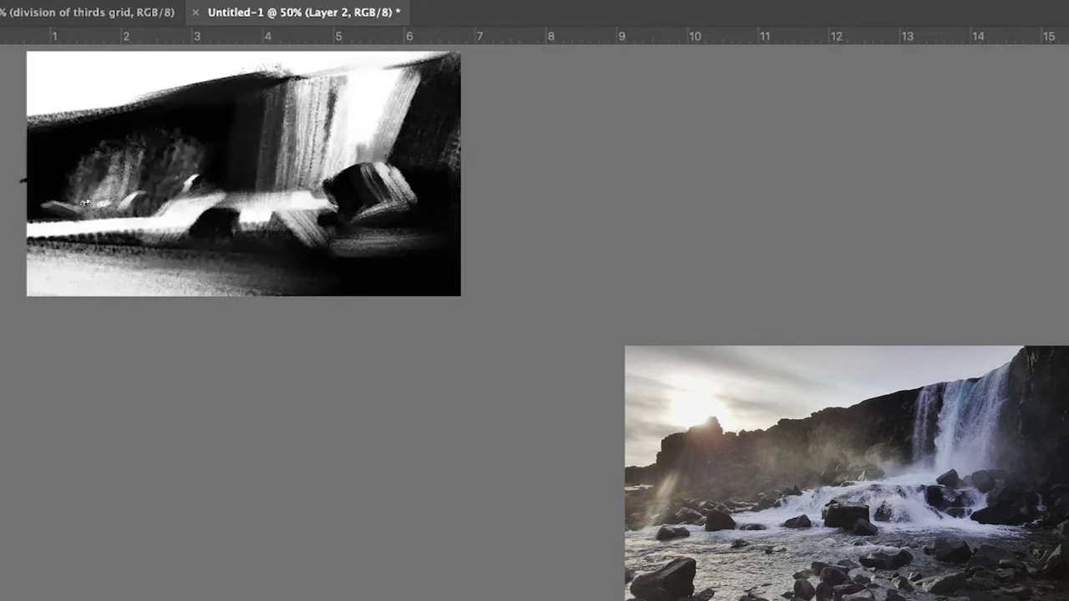
{"action": "key", "text": "ctrl+minus"}
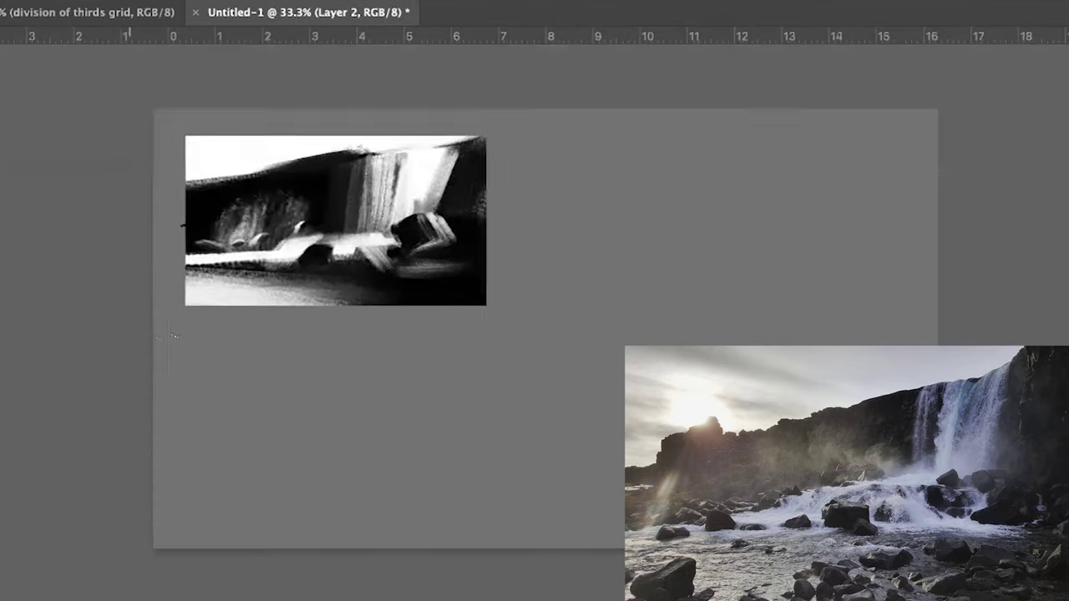
Tone down the small rock highlights along the base of the dark cliff in the thumbnail.
{"action": "key", "text": "ctrl+plus"}
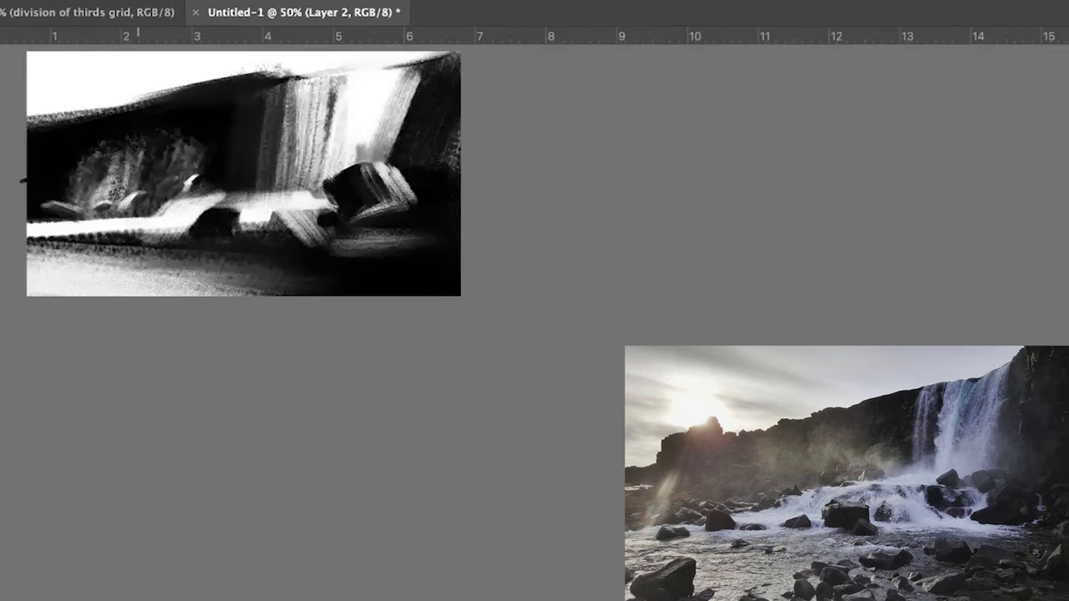
{"action": "left_click", "coordinate": [140, 201]}
{"action": "left_click", "coordinate": [193, 186]}
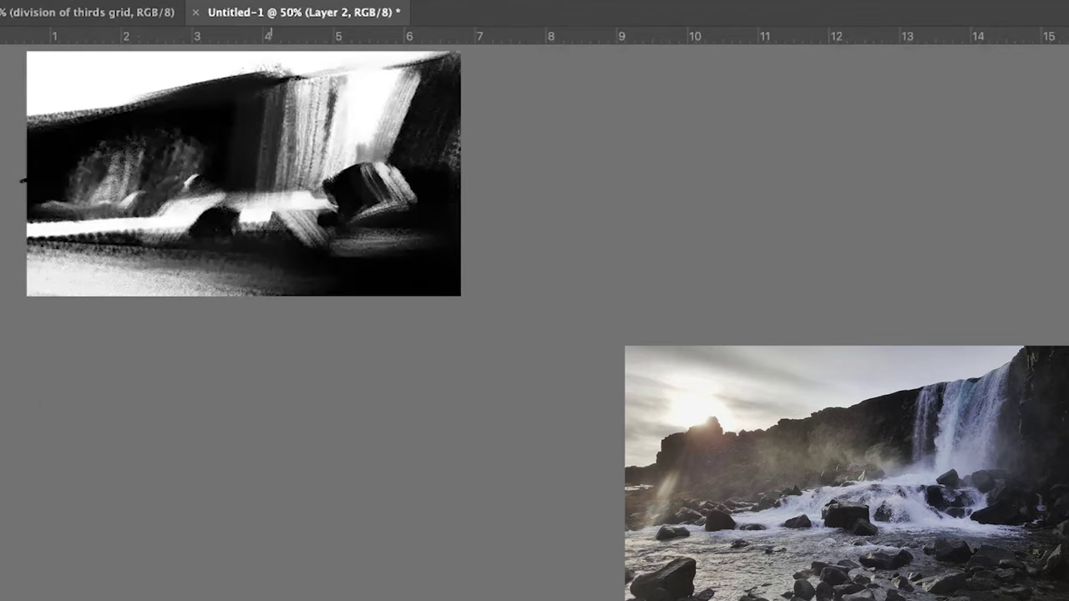
{"action": "left_click", "coordinate": [173, 210], "text": "alt"}
Paint dark rocks into the pale foreground at the thumbnail's lower-left edge.
{"action": "left_click", "coordinate": [50, 269], "text": "alt"}
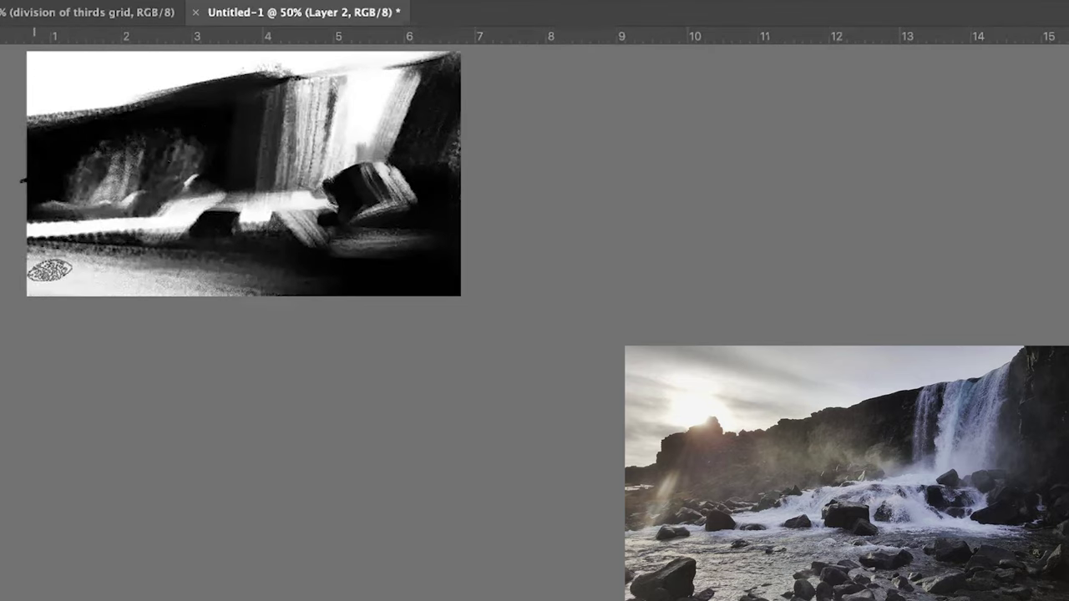
{"action": "mouse_move", "coordinate": [25, 240]}
{"action": "left_mouse_down"}
{"action": "mouse_move", "coordinate": [48, 260]}
{"action": "mouse_move", "coordinate": [106, 258]}
{"action": "left_mouse_up"}
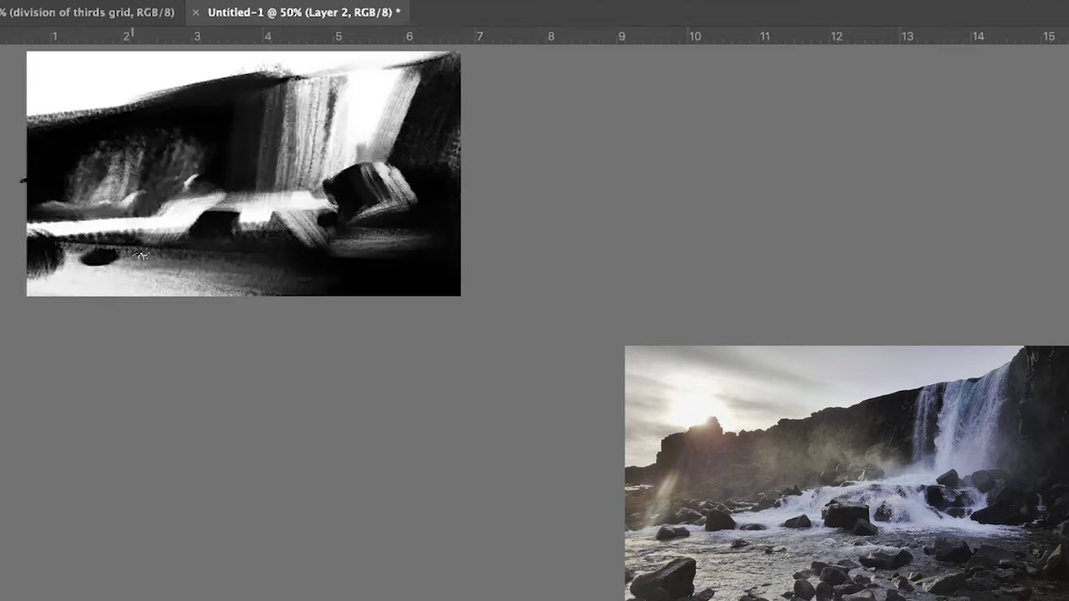
{"action": "left_click", "coordinate": [161, 215], "text": "alt"}
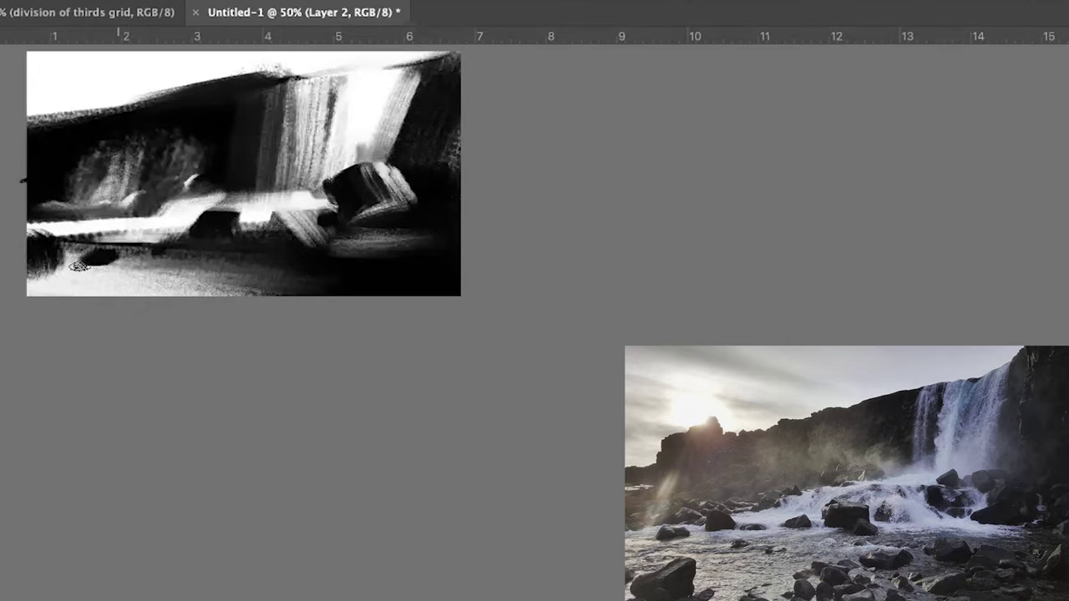
Brush a light diagonal water streak through the lower-left rocks and add a small dark rock in the pale foreground.
{"action": "left_click", "coordinate": [82, 229], "text": "alt"}
{"action": "mouse_move", "coordinate": [82, 235]}
{"action": "left_mouse_down"}
{"action": "mouse_move", "coordinate": [54, 251]}
{"action": "mouse_move", "coordinate": [150, 237]}
{"action": "mouse_move", "coordinate": [146, 222]}
{"action": "mouse_move", "coordinate": [157, 221]}
{"action": "mouse_move", "coordinate": [112, 259]}
{"action": "left_mouse_up"}
{"action": "left_click", "coordinate": [148, 221], "text": "alt"}
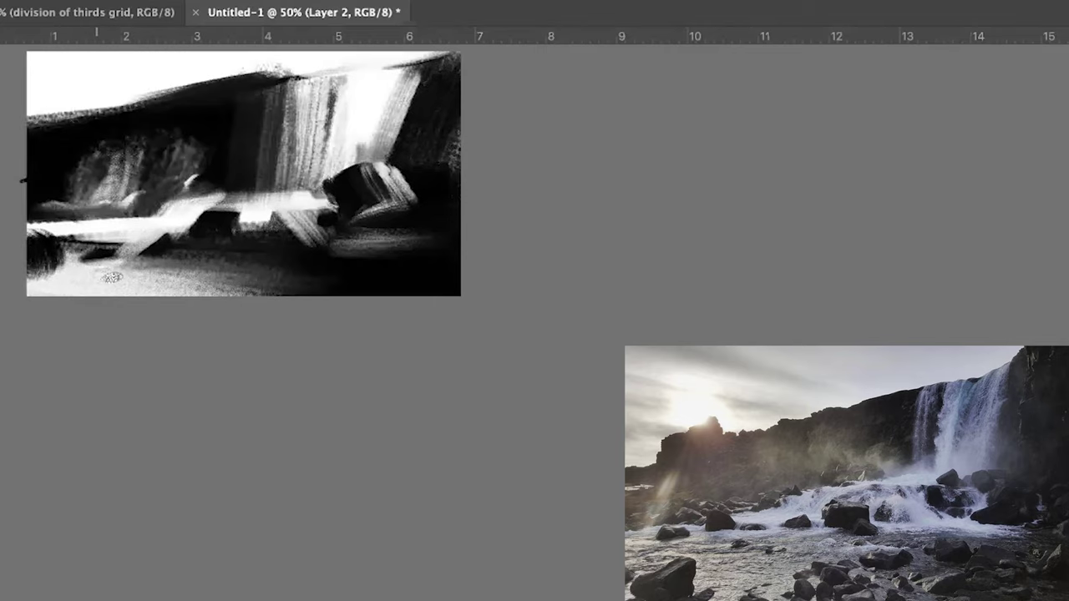
{"action": "key", "text": "ctrl+minus"}
{"action": "left_click", "coordinate": [245, 297], "text": "alt"}
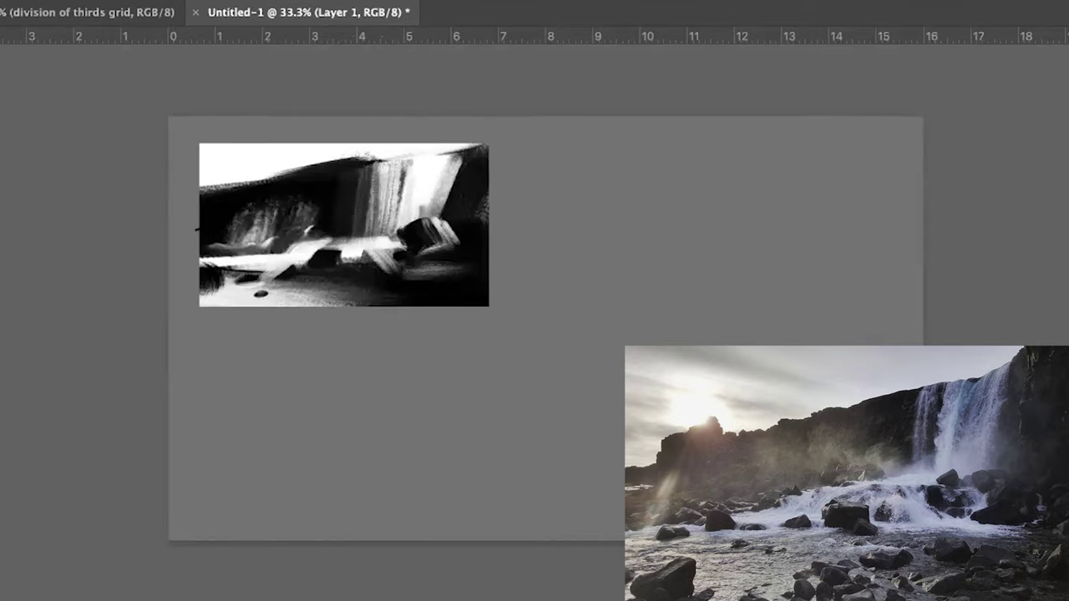
Duplicate the thumbnail to the right of the original and repaint the copy with a solid, bright waterfall and a steeper cliff line.
{"action": "left_click_drag", "start_coordinate": [349, 223], "coordinate": [685, 218]}
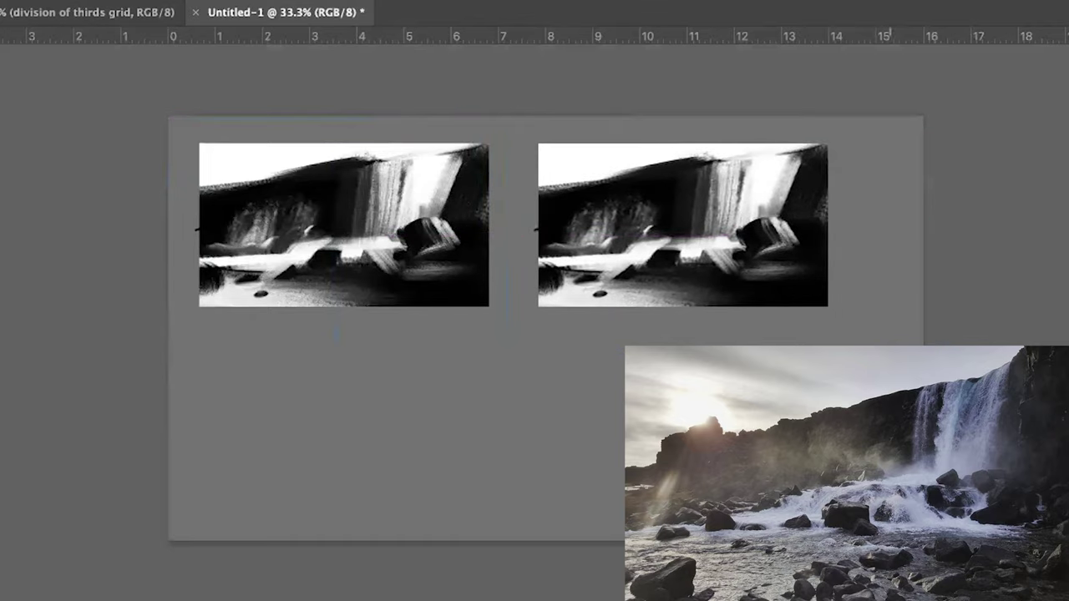
{"action": "left_click", "coordinate": [808, 173], "text": "alt"}
{"action": "mouse_move", "coordinate": [789, 152]}
{"action": "left_mouse_down"}
{"action": "mouse_move", "coordinate": [738, 188]}
{"action": "mouse_move", "coordinate": [737, 219]}
{"action": "mouse_move", "coordinate": [615, 171]}
{"action": "mouse_move", "coordinate": [738, 142]}
{"action": "mouse_move", "coordinate": [715, 235]}
{"action": "mouse_move", "coordinate": [699, 196]}
{"action": "mouse_move", "coordinate": [698, 126]}
{"action": "mouse_move", "coordinate": [685, 199]}
{"action": "left_mouse_up"}
{"action": "left_click", "coordinate": [606, 162], "text": "alt"}
{"action": "left_click_drag", "start_coordinate": [709, 134], "coordinate": [513, 193]}
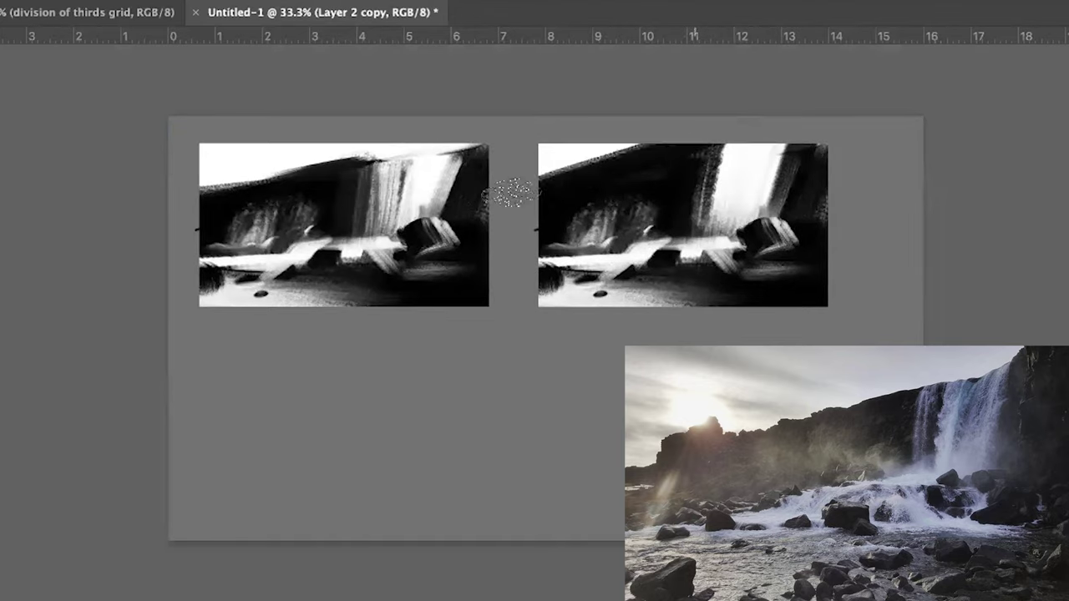
{"action": "left_click", "coordinate": [558, 147], "text": "alt"}
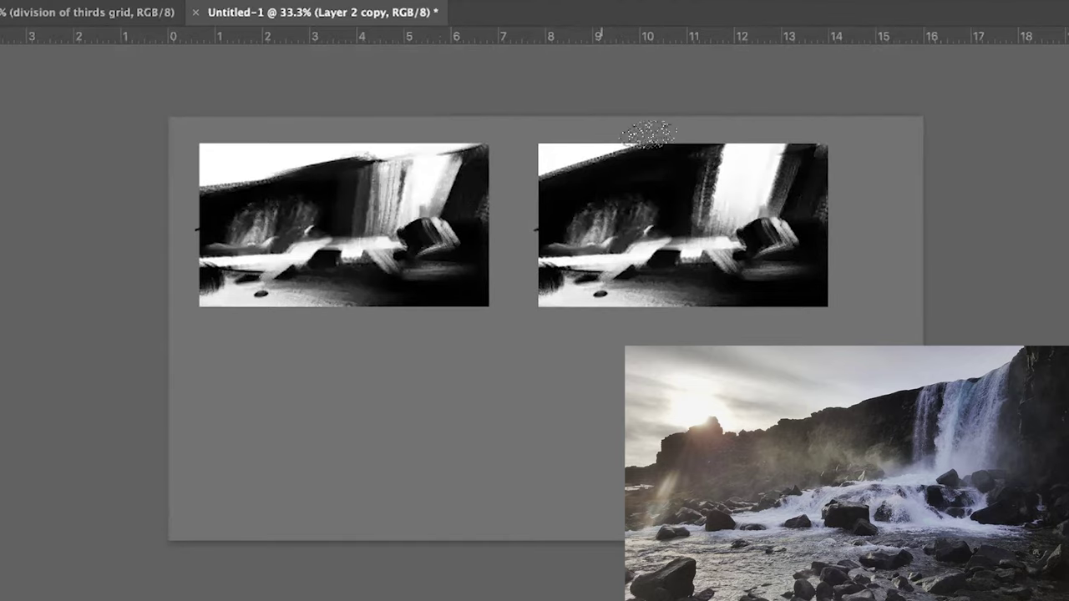
Tone the copy's waterfall with gray and brush light spray over the rock at its base.
{"action": "key", "text": "super+minus"}
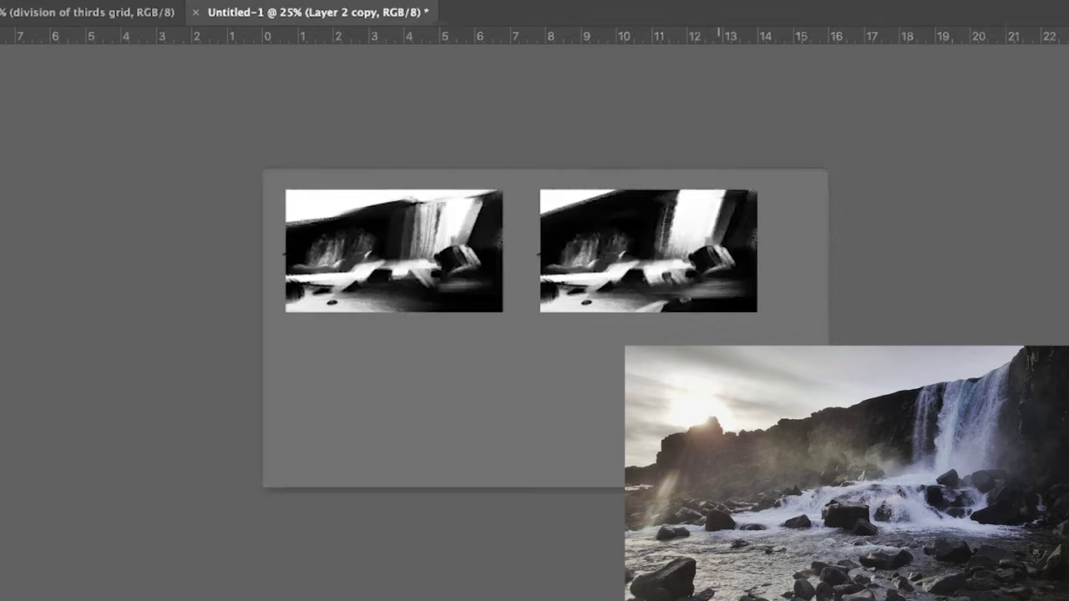
{"action": "key", "text": "super+z"}
{"action": "mouse_move", "coordinate": [720, 272]}
{"action": "left_mouse_down"}
{"action": "mouse_move", "coordinate": [741, 228]}
{"action": "mouse_move", "coordinate": [747, 270]}
{"action": "mouse_move", "coordinate": [725, 242]}
{"action": "mouse_move", "coordinate": [740, 266]}
{"action": "mouse_move", "coordinate": [704, 250]}
{"action": "mouse_move", "coordinate": [702, 274]}
{"action": "mouse_move", "coordinate": [739, 284]}
{"action": "left_mouse_up"}
{"action": "left_click", "coordinate": [751, 221], "text": "alt"}
{"action": "left_click", "coordinate": [709, 275], "text": "alt"}
{"action": "left_click", "coordinate": [678, 215], "text": "alt"}
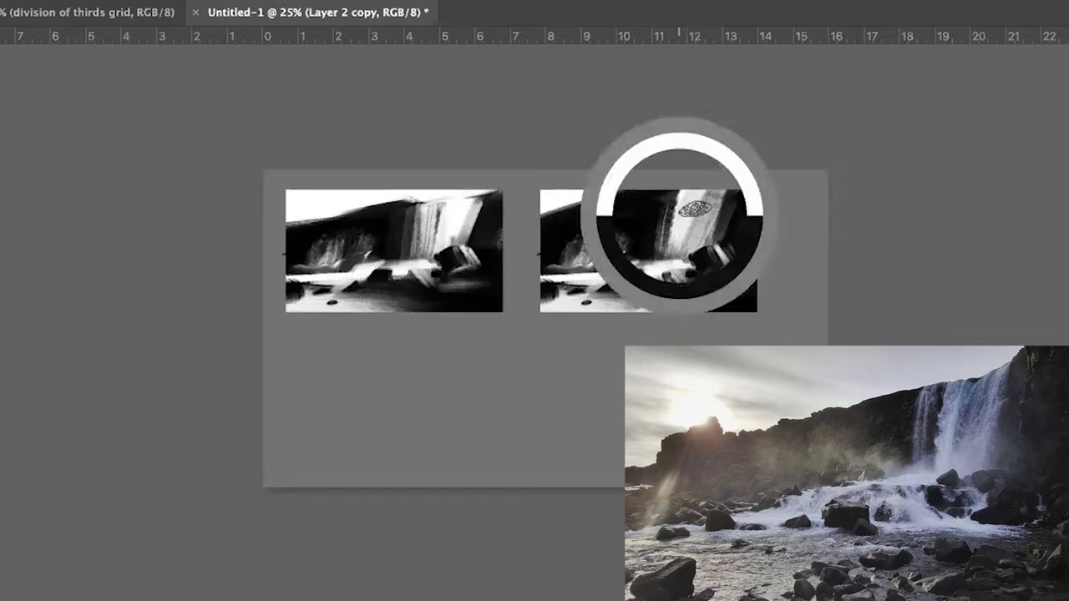
{"action": "mouse_move", "coordinate": [683, 248]}
{"action": "left_mouse_down"}
{"action": "mouse_move", "coordinate": [703, 255]}
{"action": "mouse_move", "coordinate": [669, 241]}
{"action": "left_mouse_up"}
{"action": "left_click", "coordinate": [688, 223], "text": "alt"}
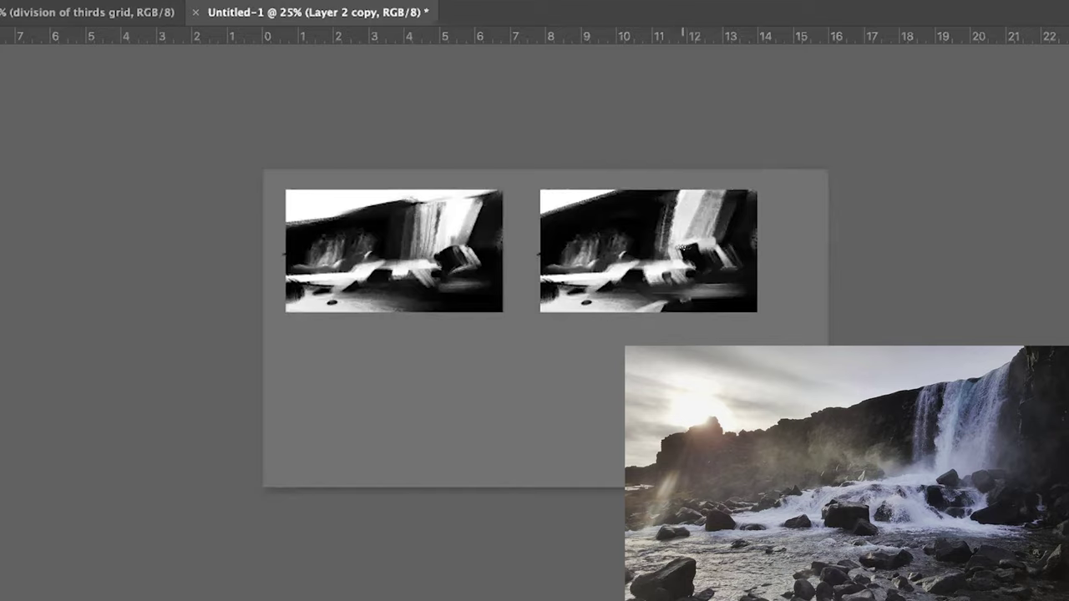
Darken the rock below the copy's waterfall and brush slanted streaks down the falling water.
{"action": "mouse_move", "coordinate": [731, 196]}
{"action": "left_mouse_down"}
{"action": "mouse_move", "coordinate": [707, 254]}
{"action": "mouse_move", "coordinate": [739, 220]}
{"action": "mouse_move", "coordinate": [751, 185]}
{"action": "mouse_move", "coordinate": [728, 243]}
{"action": "mouse_move", "coordinate": [726, 234]}
{"action": "mouse_move", "coordinate": [647, 263]}
{"action": "mouse_move", "coordinate": [676, 243]}
{"action": "mouse_move", "coordinate": [709, 264]}
{"action": "left_mouse_up"}
{"action": "left_click", "coordinate": [689, 244], "text": "alt"}
{"action": "left_click", "coordinate": [686, 218], "text": "alt"}
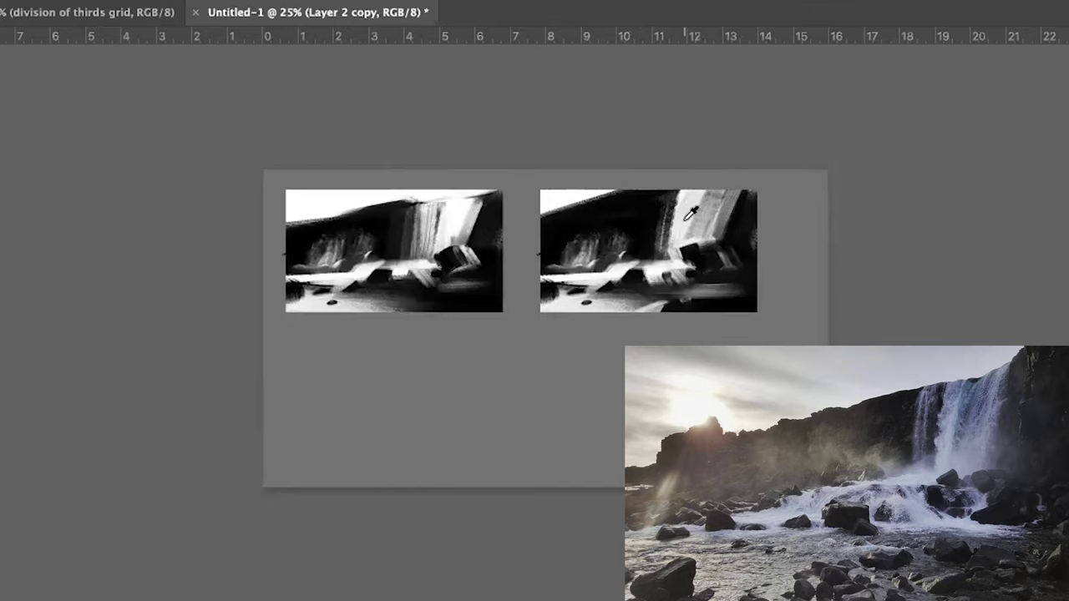
{"action": "mouse_move", "coordinate": [686, 224]}
{"action": "left_mouse_down"}
{"action": "mouse_move", "coordinate": [704, 236]}
{"action": "mouse_move", "coordinate": [720, 199]}
{"action": "mouse_move", "coordinate": [708, 198]}
{"action": "left_mouse_up"}
{"action": "left_click", "coordinate": [680, 246], "text": "alt"}
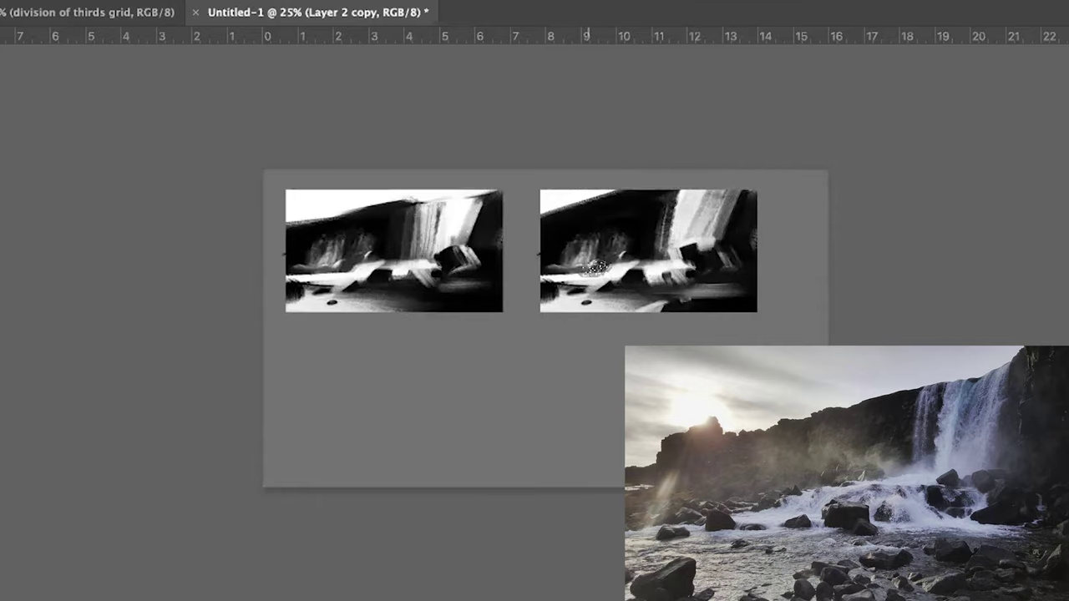
Block in the copy's lower-right foreground with black and edge it with a bright diagonal strip of water.
{"action": "key", "text": "ctrl+plus"}
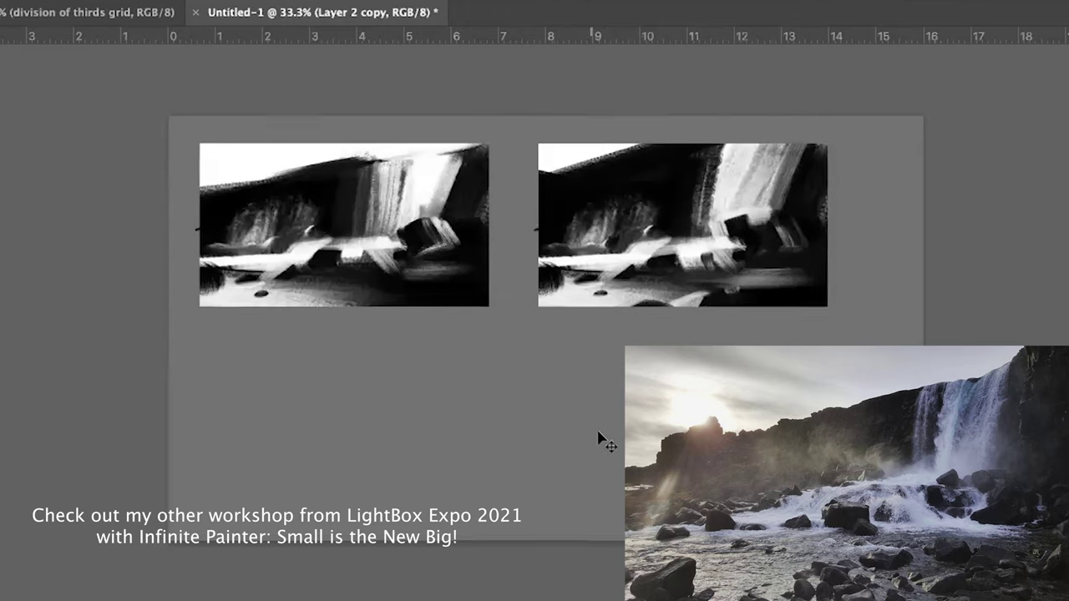
{"action": "key", "text": "super+minus"}
{"action": "key", "text": "super+plus"}
{"action": "key", "text": "super+plus"}
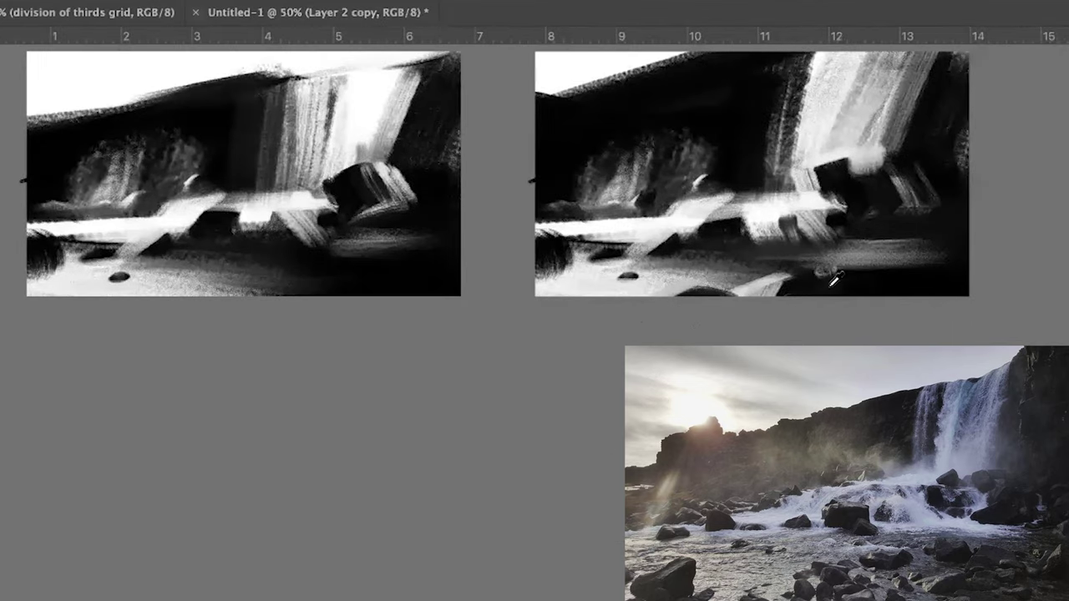
{"action": "left_click", "coordinate": [854, 280]}
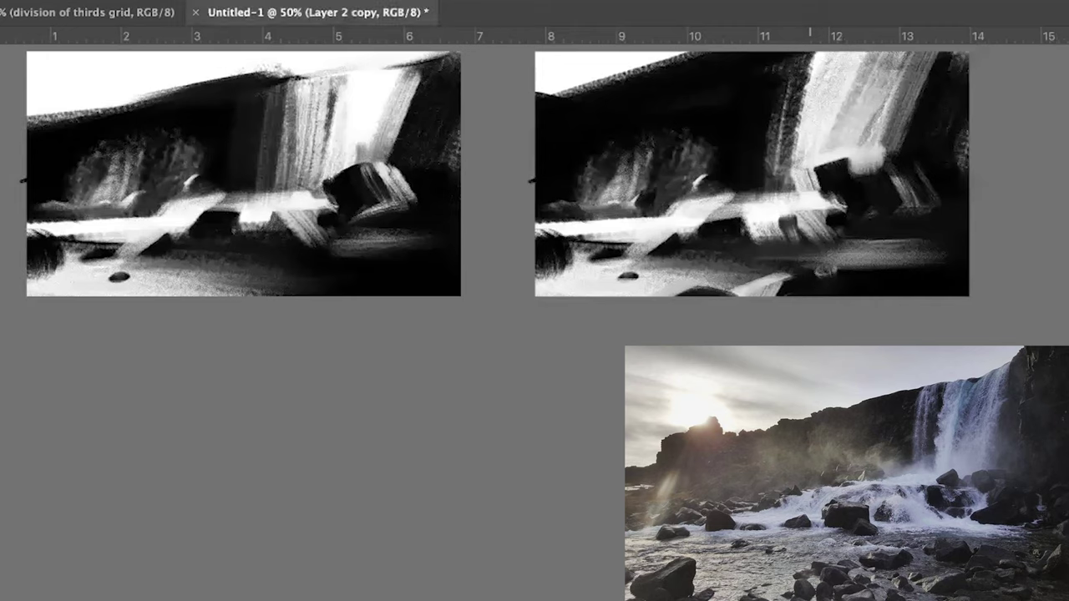
{"action": "mouse_move", "coordinate": [808, 266]}
{"action": "left_mouse_down"}
{"action": "mouse_move", "coordinate": [916, 281]}
{"action": "mouse_move", "coordinate": [1009, 328]}
{"action": "mouse_move", "coordinate": [745, 293]}
{"action": "left_mouse_up"}
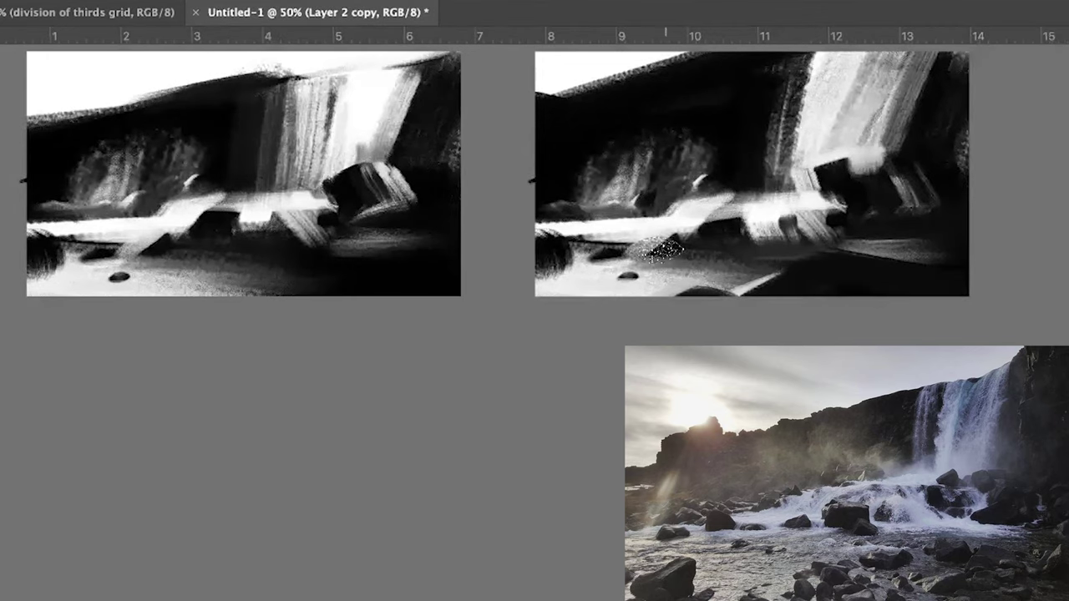
{"action": "left_click", "coordinate": [617, 291], "text": "alt"}
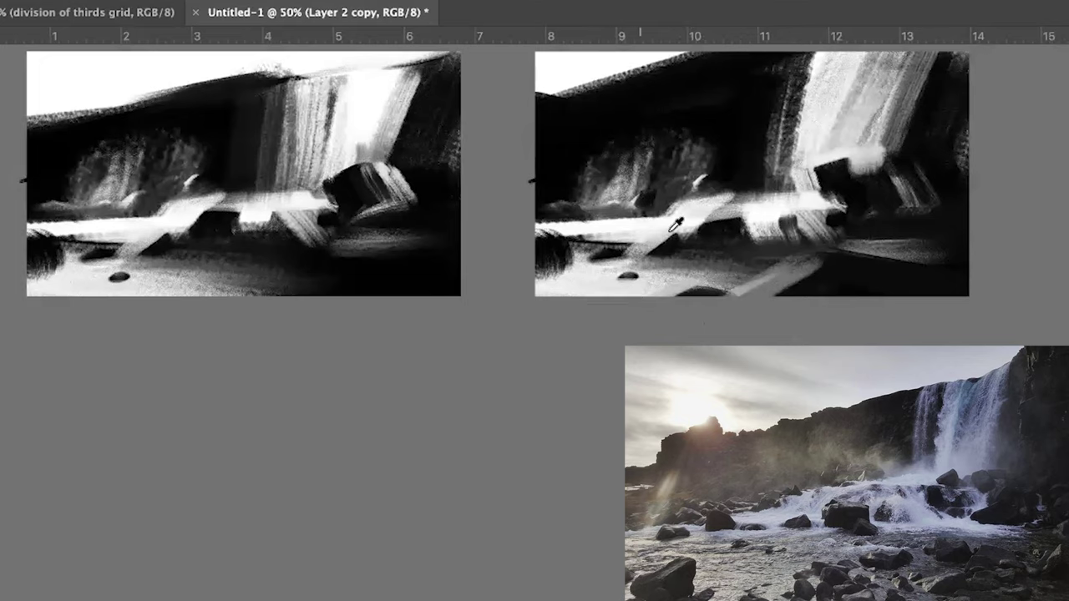
{"action": "left_click_drag", "start_coordinate": [810, 263], "coordinate": [740, 293]}
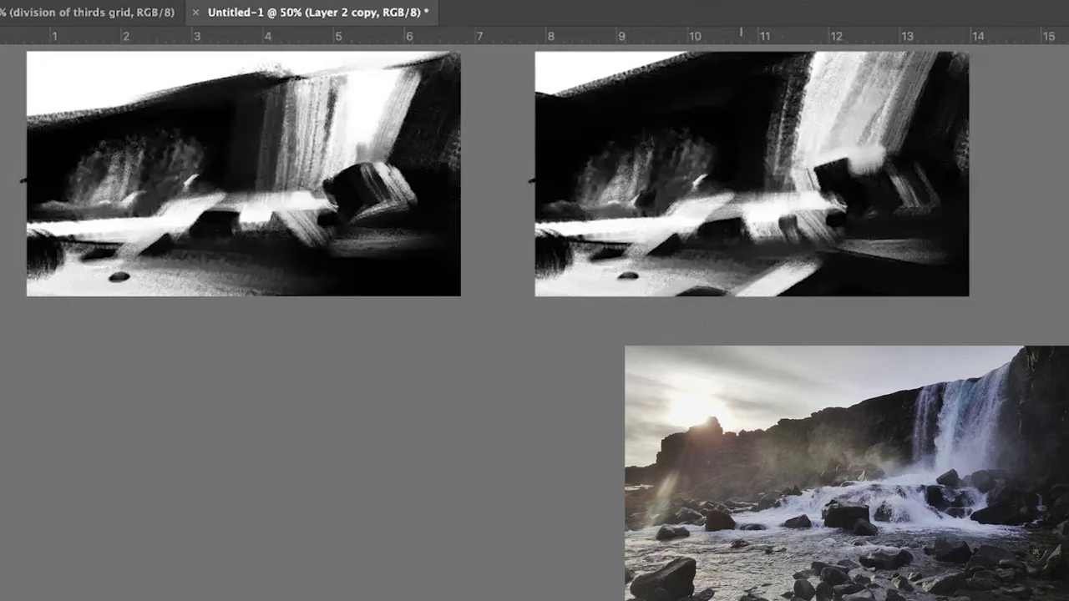
Carve dark rock shapes into the bright diagonal water strip at the bottom of the copy.
{"action": "left_click", "coordinate": [883, 241], "text": "alt"}
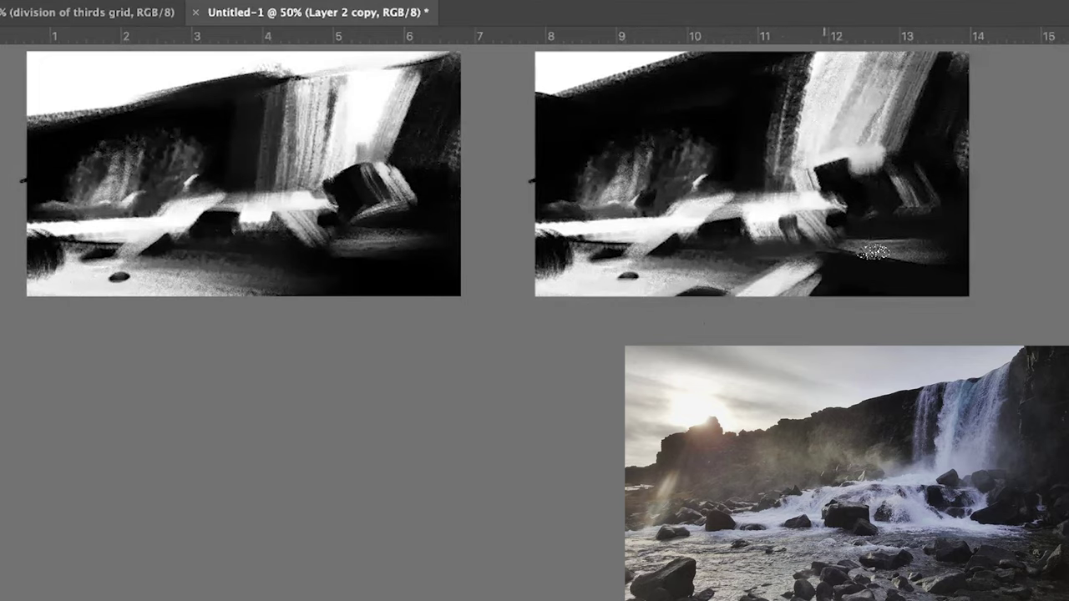
{"action": "left_click", "coordinate": [572, 279], "text": "alt"}
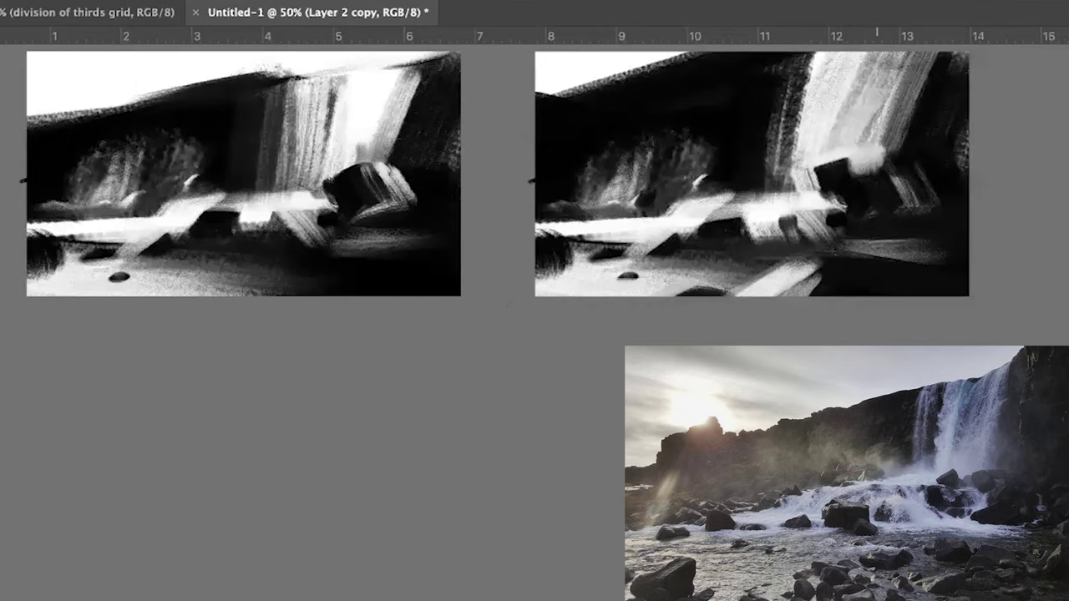
{"action": "left_click", "coordinate": [823, 283], "text": "alt"}
{"action": "mouse_move", "coordinate": [789, 284]}
{"action": "left_mouse_down"}
{"action": "mouse_move", "coordinate": [743, 306]}
{"action": "mouse_move", "coordinate": [763, 317]}
{"action": "mouse_move", "coordinate": [737, 297]}
{"action": "left_mouse_up"}
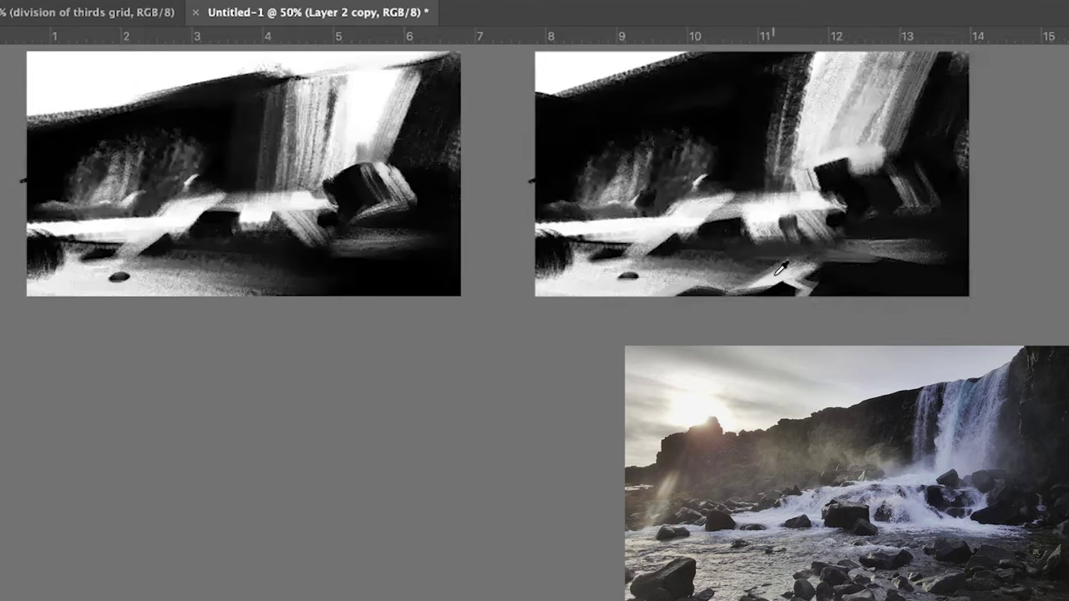
Dab light highlights into the copy's black lower-right foreground and cut them back with dark strokes to form rounded rocks.
{"action": "mouse_move", "coordinate": [846, 284]}
{"action": "left_mouse_down"}
{"action": "mouse_move", "coordinate": [937, 280]}
{"action": "mouse_move", "coordinate": [814, 291]}
{"action": "left_mouse_up"}
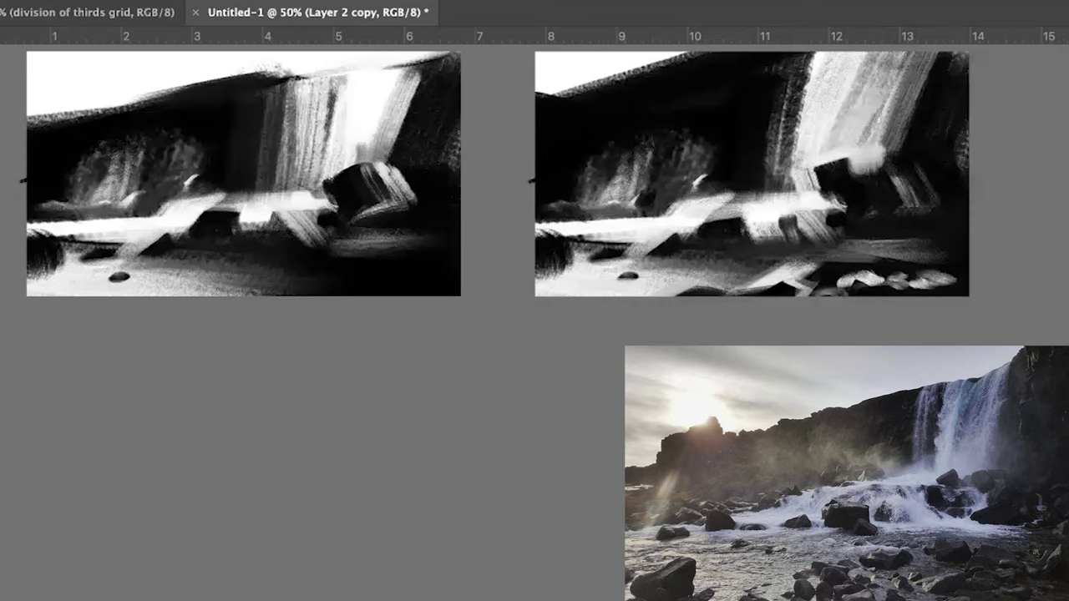
{"action": "left_click", "coordinate": [835, 259], "text": "alt"}
{"action": "left_click_drag", "start_coordinate": [951, 284], "coordinate": [845, 284]}
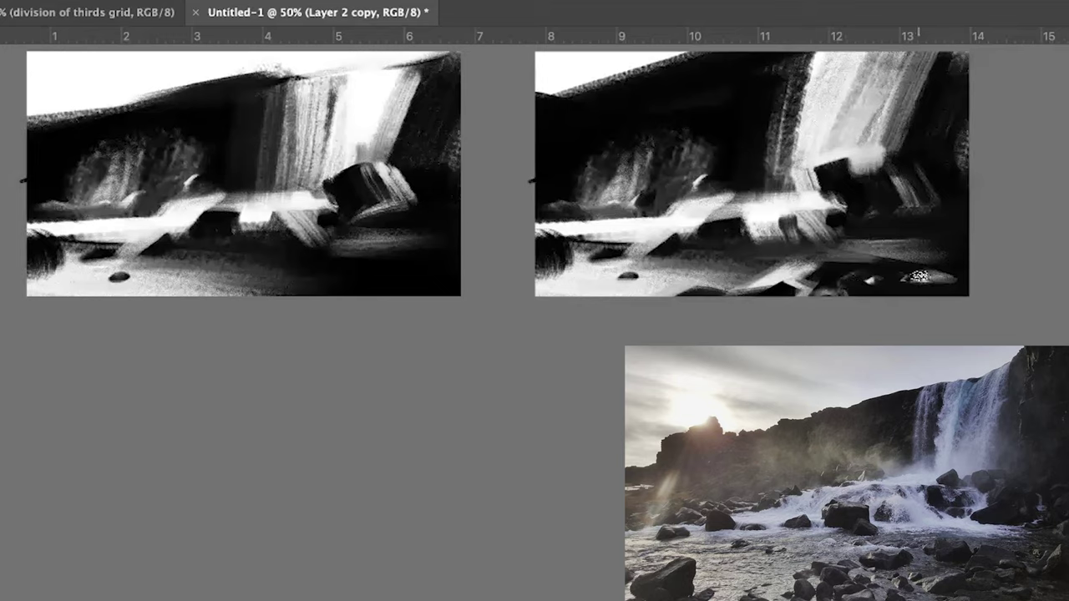
{"action": "left_click", "coordinate": [781, 264], "text": "alt"}
{"action": "left_click_drag", "start_coordinate": [894, 288], "coordinate": [929, 280]}
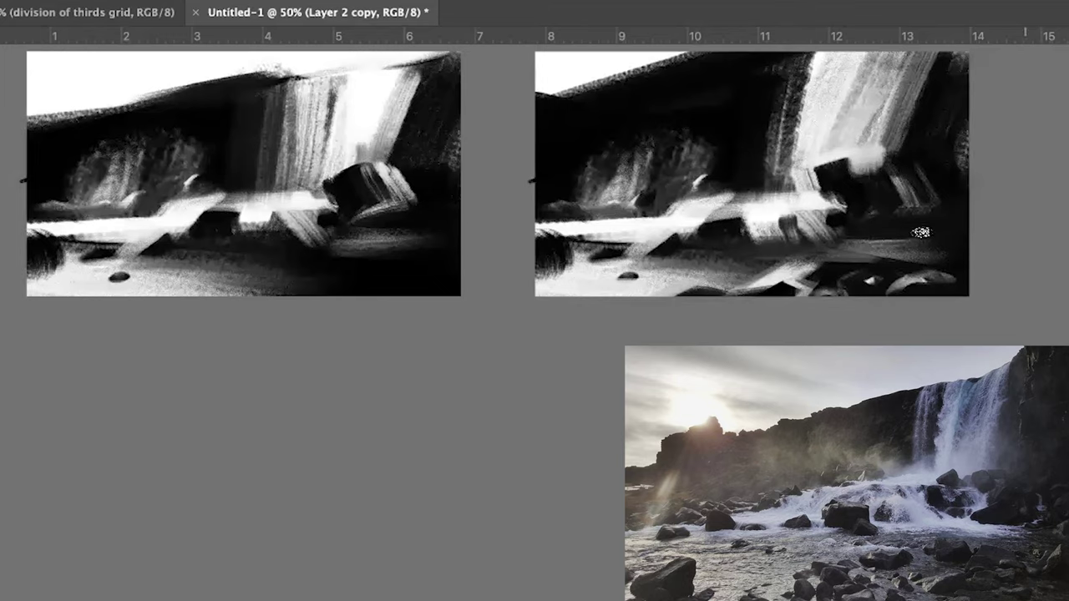
Replace the first light stroke above the lower-right rocks with a water streak running from the cascade to the copy's right edge.
{"action": "left_click_drag", "start_coordinate": [827, 246], "coordinate": [902, 242]}
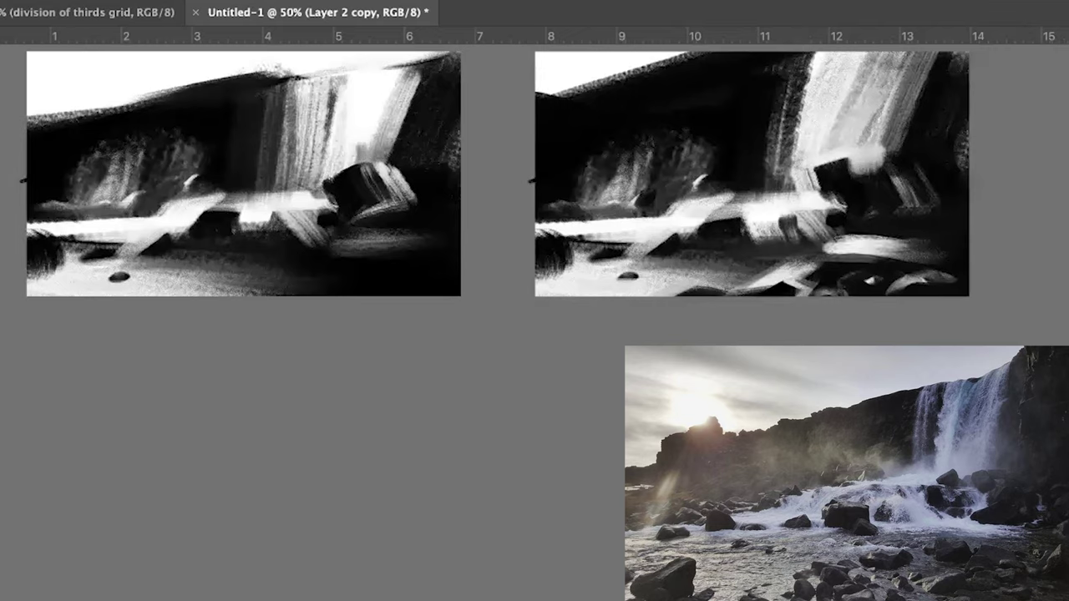
{"action": "key", "text": "super+z"}
{"action": "mouse_move", "coordinate": [809, 215]}
{"action": "left_mouse_down"}
{"action": "mouse_move", "coordinate": [836, 245]}
{"action": "mouse_move", "coordinate": [957, 249]}
{"action": "left_mouse_up"}
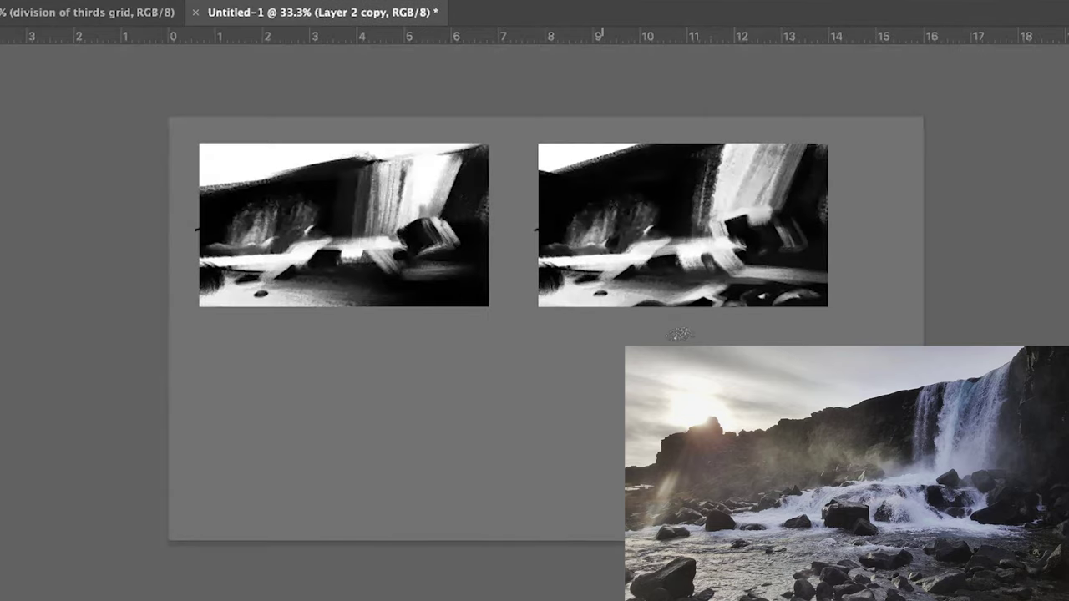
Reshape the dark rock at the lower-left edge of the copy with sampled tones.
{"action": "key", "text": "ctrl+plus"}
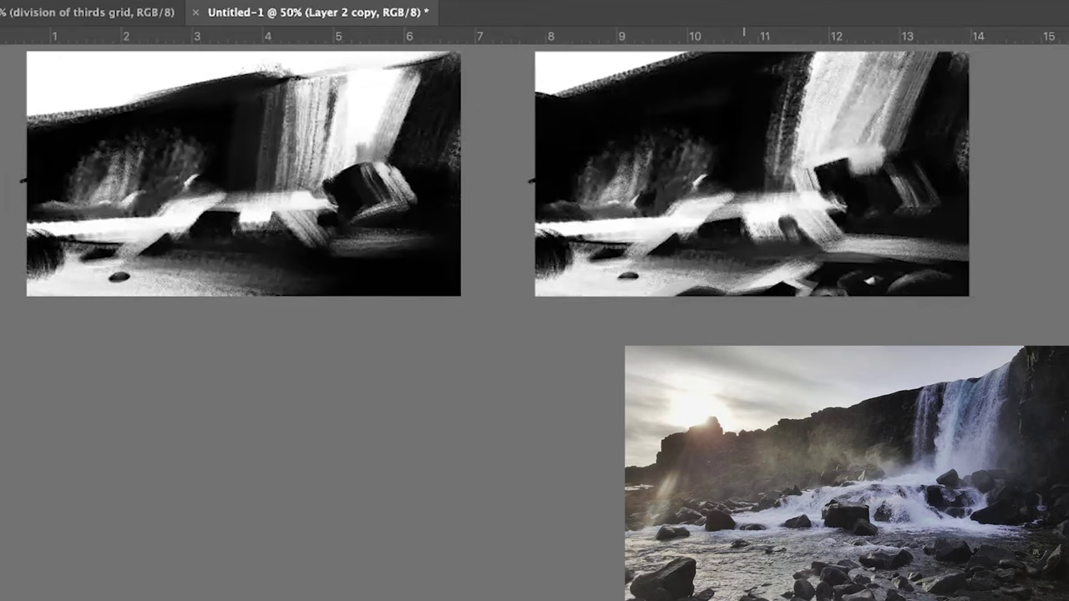
{"action": "left_click", "coordinate": [565, 264], "text": "alt"}
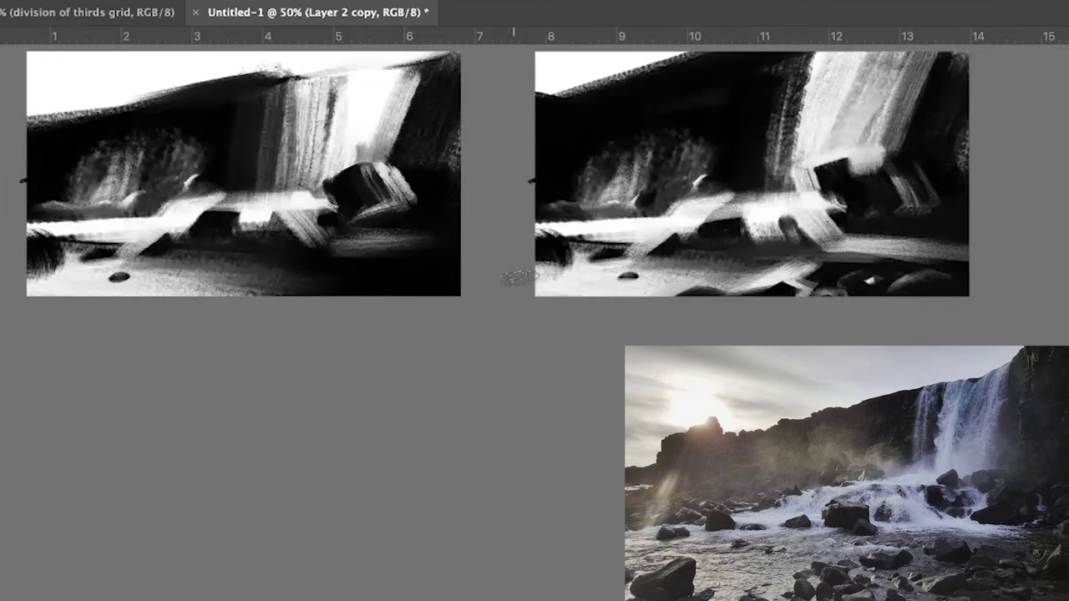
{"action": "mouse_move", "coordinate": [562, 237]}
{"action": "left_mouse_down"}
{"action": "mouse_move", "coordinate": [555, 230]}
{"action": "mouse_move", "coordinate": [544, 253]}
{"action": "mouse_move", "coordinate": [572, 260]}
{"action": "left_mouse_up"}
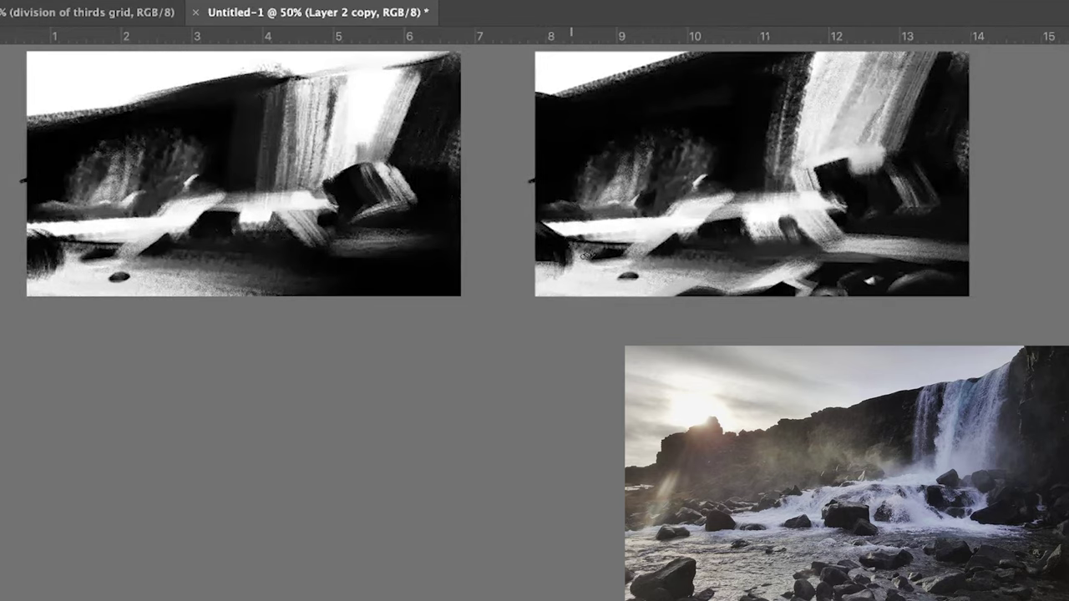
{"action": "left_click", "coordinate": [551, 255], "text": "alt"}
Touch up the base of the copy's waterfall and widen its left side with gray vertical streaks.
{"action": "key", "text": "ctrl+minus"}
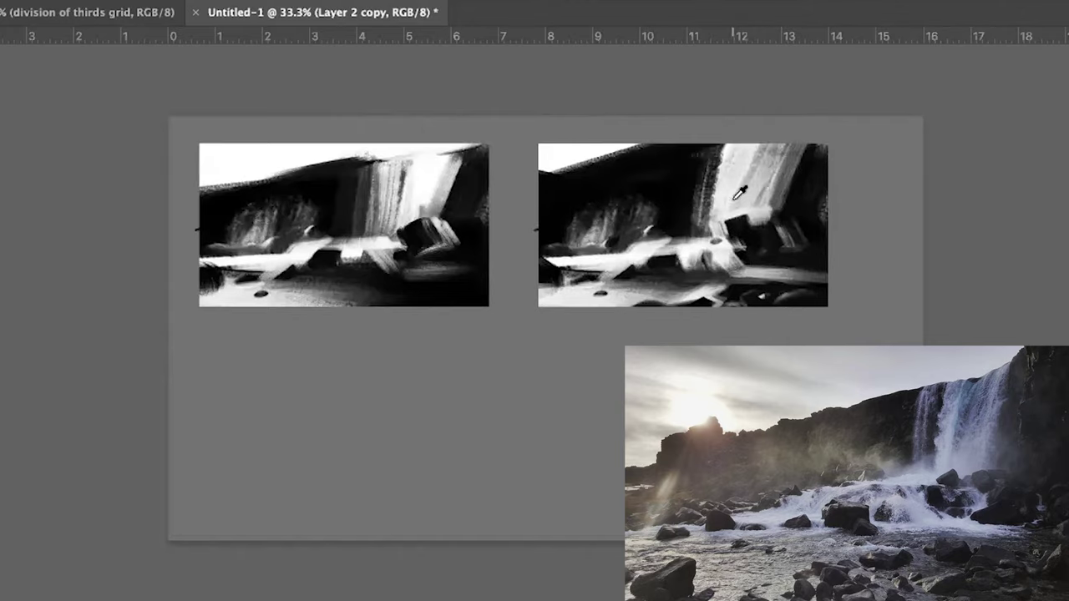
{"action": "left_click_drag", "start_coordinate": [733, 216], "coordinate": [723, 223]}
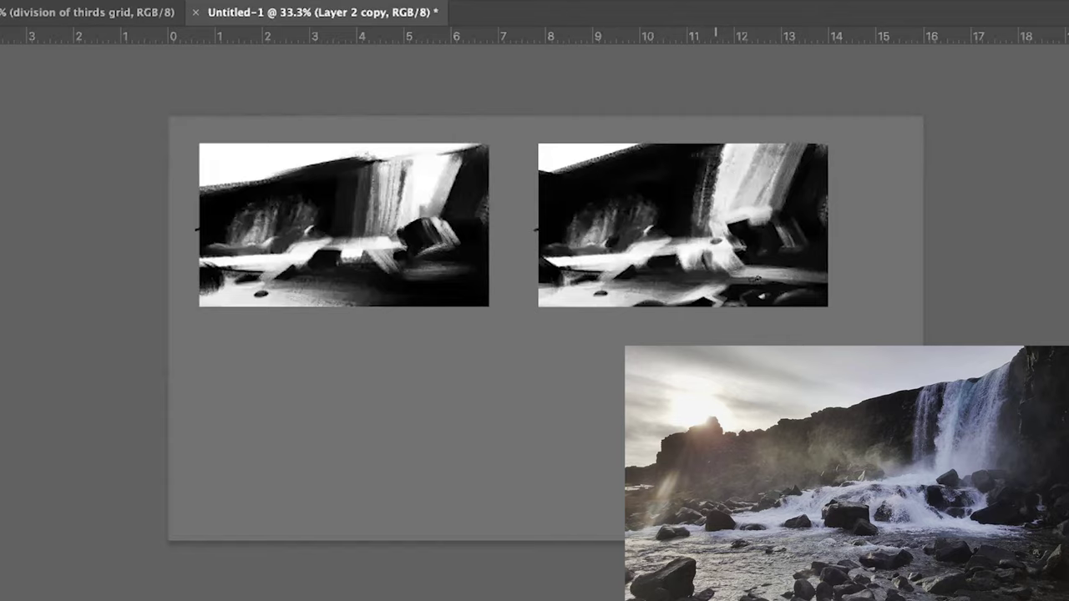
{"action": "left_click_drag", "start_coordinate": [710, 147], "coordinate": [683, 219]}
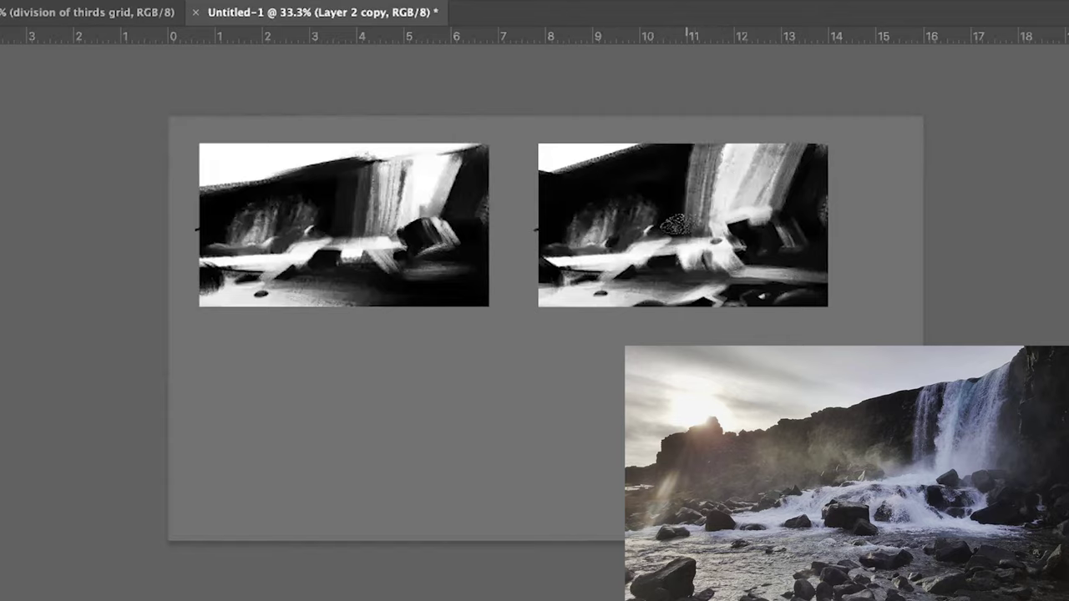
Undo the last stroke and repaint the left side of the copy's waterfall with vertical gray streaks, trimming its edge with sampled dark cliff tone.
{"action": "key", "text": "super+z"}
{"action": "left_click_drag", "start_coordinate": [687, 152], "coordinate": [681, 237]}
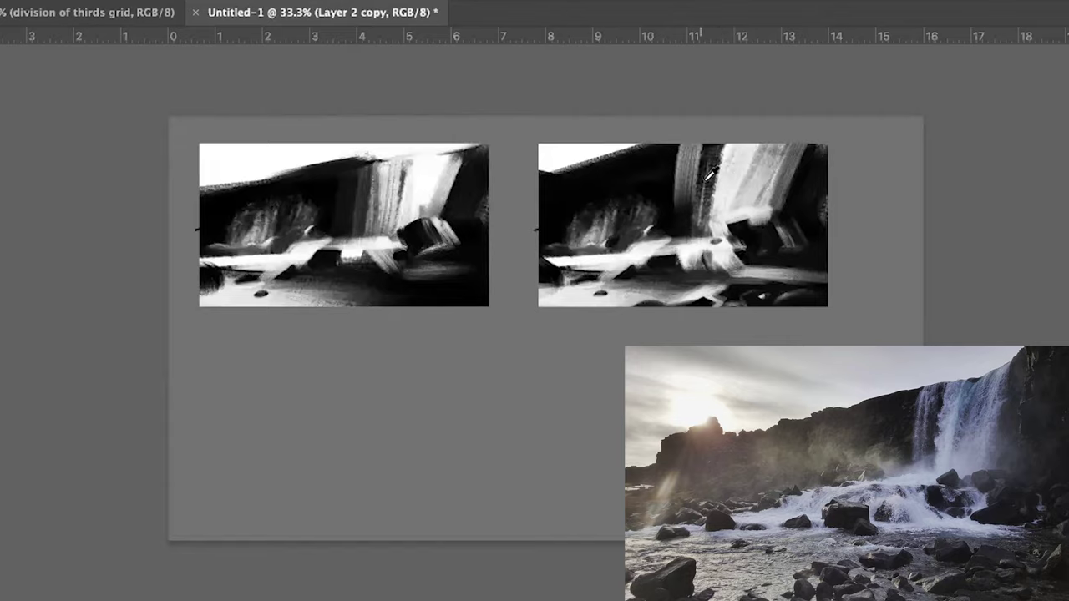
{"action": "mouse_move", "coordinate": [713, 151]}
{"action": "left_mouse_down"}
{"action": "mouse_move", "coordinate": [695, 209]}
{"action": "mouse_move", "coordinate": [697, 285]}
{"action": "left_mouse_up"}
{"action": "left_click", "coordinate": [666, 180], "text": "alt"}
{"action": "mouse_move", "coordinate": [684, 140]}
{"action": "left_mouse_down"}
{"action": "mouse_move", "coordinate": [665, 210]}
{"action": "mouse_move", "coordinate": [678, 189]}
{"action": "mouse_move", "coordinate": [675, 212]}
{"action": "left_mouse_up"}
{"action": "key", "text": "super+minus"}
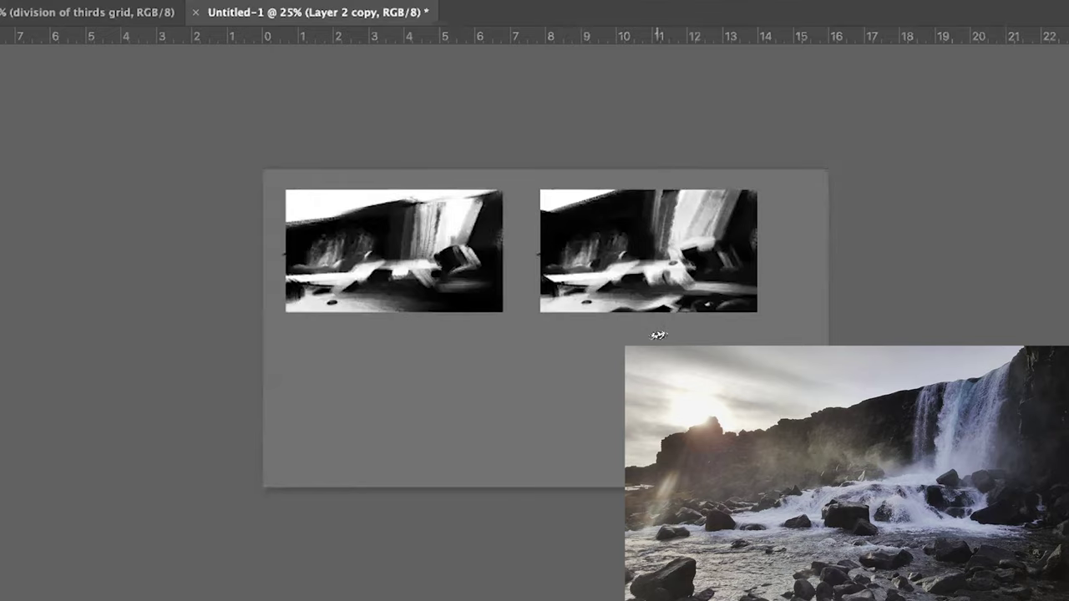
Fill the canvas with burnt orange on Layer 3 as the toned ground for a color study, with Layer 4 above for painting.
{"action": "key", "text": "alt+bracketleft"}
{"action": "key", "text": "alt+shift+bracketright"}
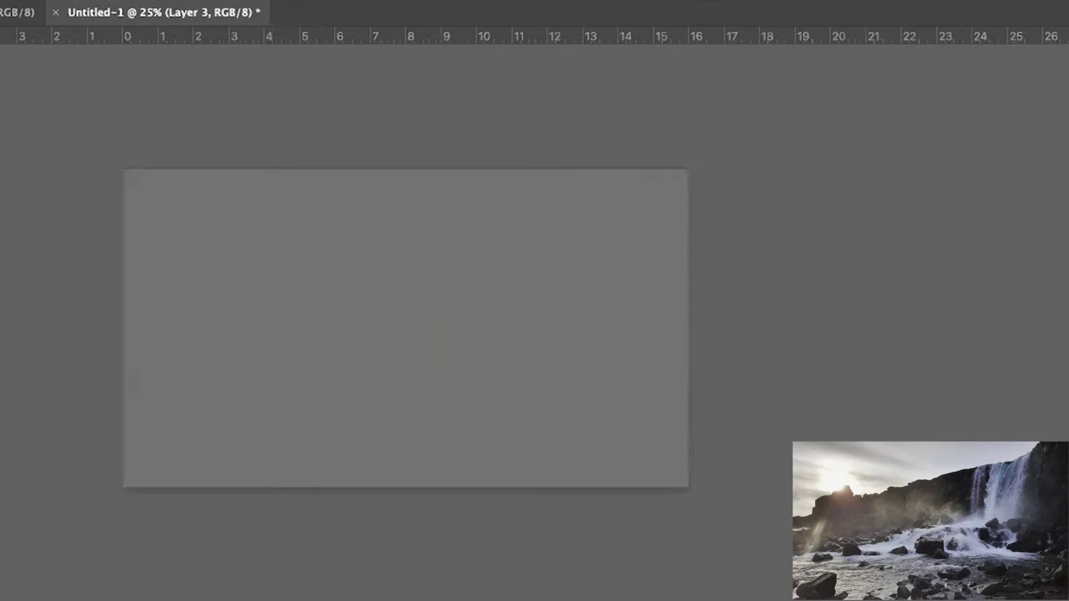
{"action": "key", "text": "alt+BackSpace"}
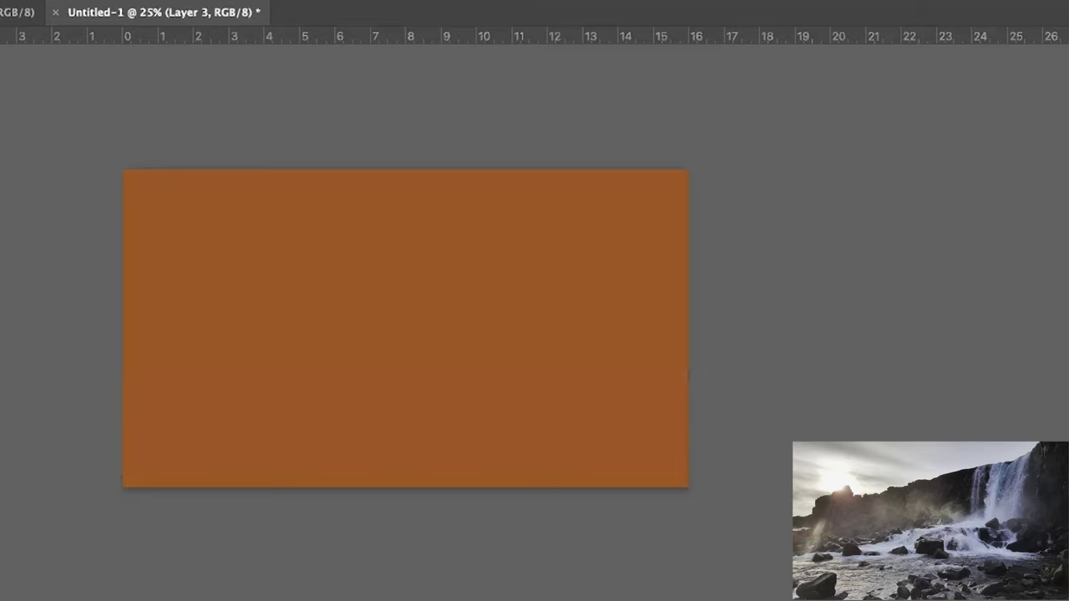
{"action": "key", "text": "ctrl+equal"}
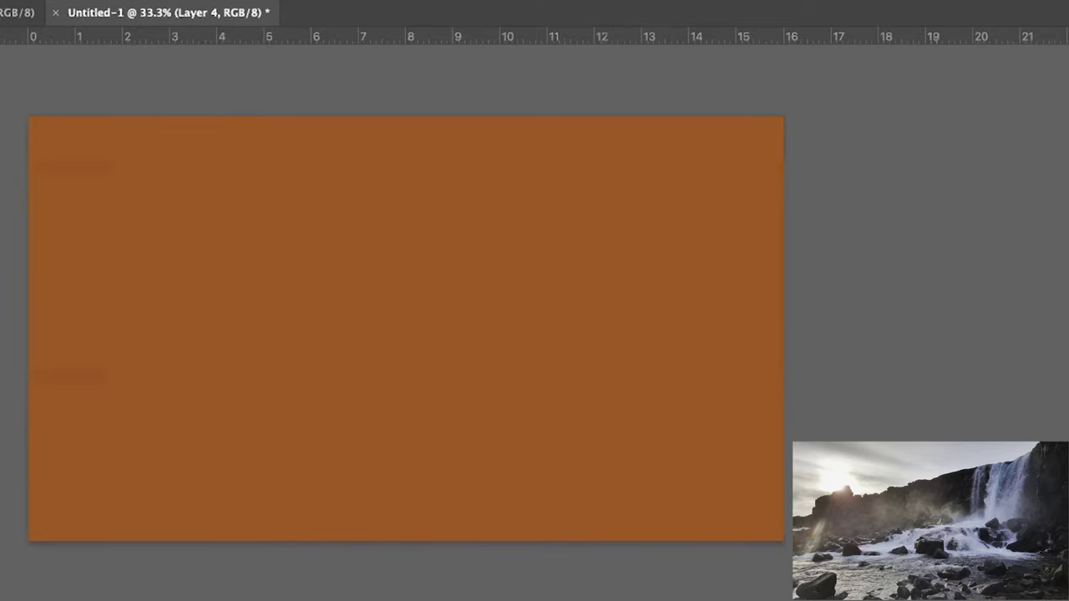
Sketch the slanted cliff line in dark brown and block in both cliff masses and the rocks at the waterfall's base.
{"action": "left_click_drag", "start_coordinate": [460, 148], "coordinate": [28, 239]}
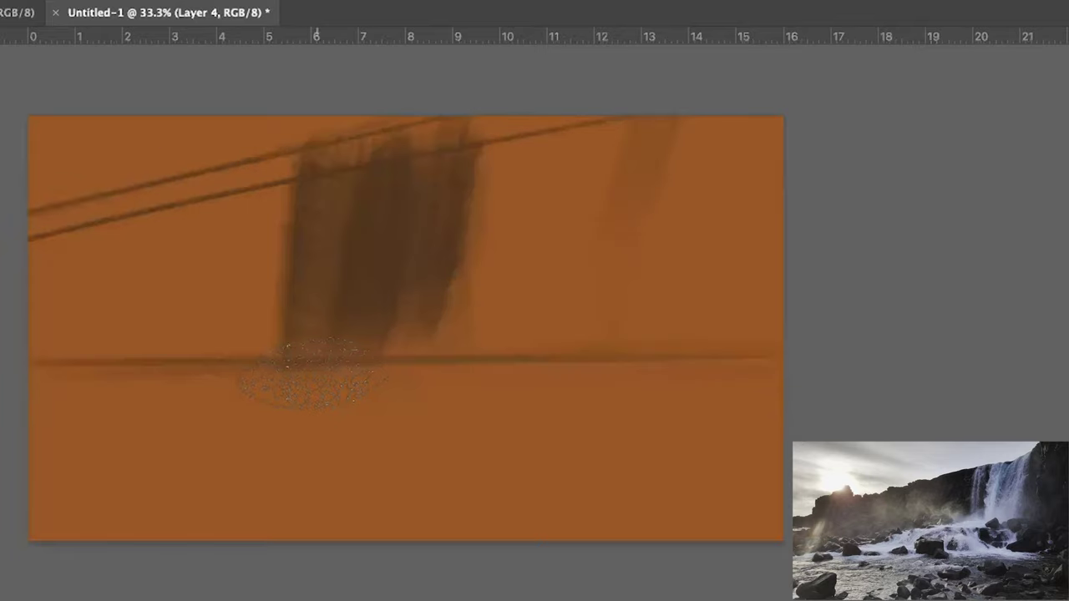
{"action": "mouse_move", "coordinate": [297, 222]}
{"action": "left_mouse_down"}
{"action": "mouse_move", "coordinate": [296, 327]}
{"action": "mouse_move", "coordinate": [275, 332]}
{"action": "mouse_move", "coordinate": [182, 216]}
{"action": "left_mouse_up"}
{"action": "left_click_drag", "start_coordinate": [656, 370], "coordinate": [707, 138]}
{"action": "mouse_move", "coordinate": [613, 382]}
{"action": "left_mouse_down"}
{"action": "mouse_move", "coordinate": [680, 370]}
{"action": "mouse_move", "coordinate": [632, 426]}
{"action": "mouse_move", "coordinate": [585, 413]}
{"action": "left_mouse_up"}
{"action": "left_click_drag", "start_coordinate": [501, 393], "coordinate": [535, 422]}
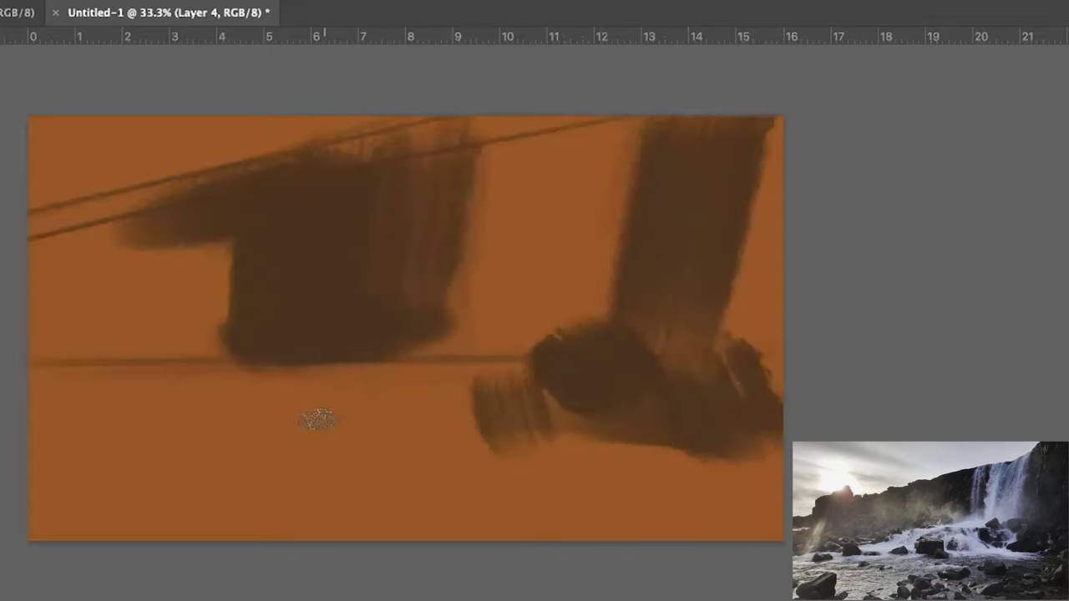
Block in a dark brown rock in the middle of the water and a sloping foreground mass along the lower-right edge.
{"action": "left_click_drag", "start_coordinate": [321, 395], "coordinate": [255, 399]}
{"action": "left_click_drag", "start_coordinate": [302, 425], "coordinate": [263, 417]}
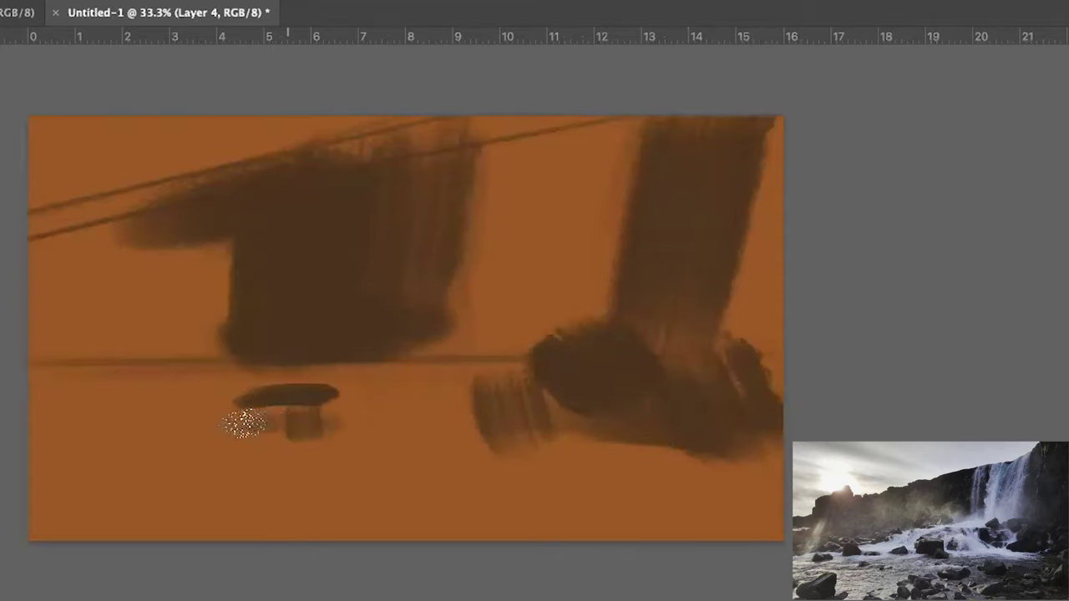
{"action": "left_click_drag", "start_coordinate": [764, 535], "coordinate": [555, 506]}
{"action": "mouse_move", "coordinate": [470, 494]}
{"action": "left_mouse_down"}
{"action": "mouse_move", "coordinate": [380, 579]}
{"action": "mouse_move", "coordinate": [496, 534]}
{"action": "mouse_move", "coordinate": [435, 552]}
{"action": "left_mouse_up"}
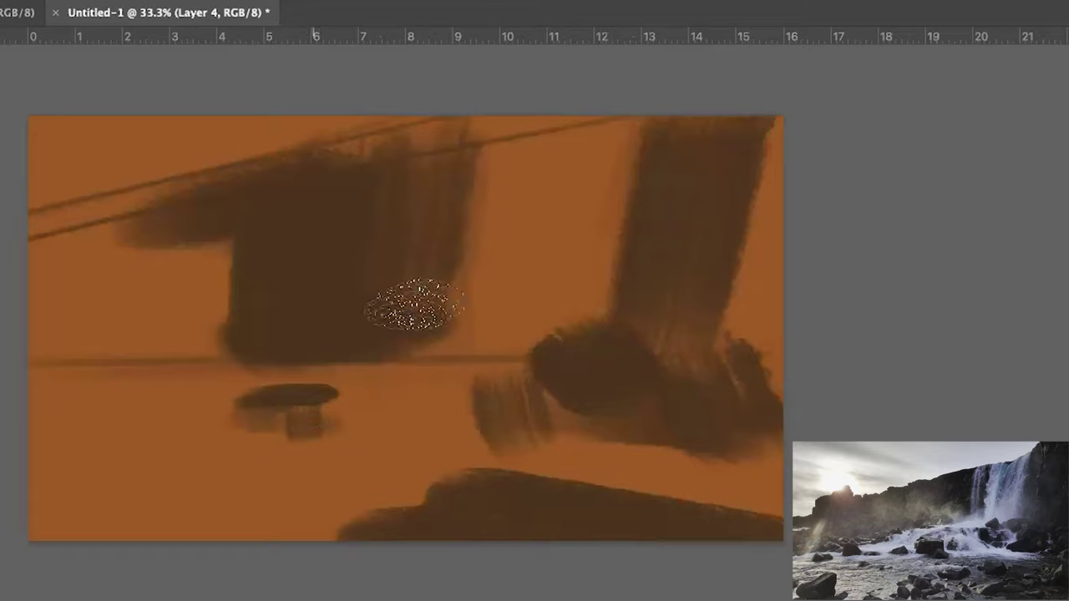
Add dark brown shapes along the canvas's left edge and soften the left cliff's shoreline with a sampled brown.
{"action": "mouse_move", "coordinate": [11, 415]}
{"action": "left_mouse_down"}
{"action": "mouse_move", "coordinate": [50, 412]}
{"action": "mouse_move", "coordinate": [121, 371]}
{"action": "mouse_move", "coordinate": [120, 400]}
{"action": "mouse_move", "coordinate": [33, 398]}
{"action": "mouse_move", "coordinate": [39, 391]}
{"action": "mouse_move", "coordinate": [4, 416]}
{"action": "mouse_move", "coordinate": [43, 410]}
{"action": "left_mouse_up"}
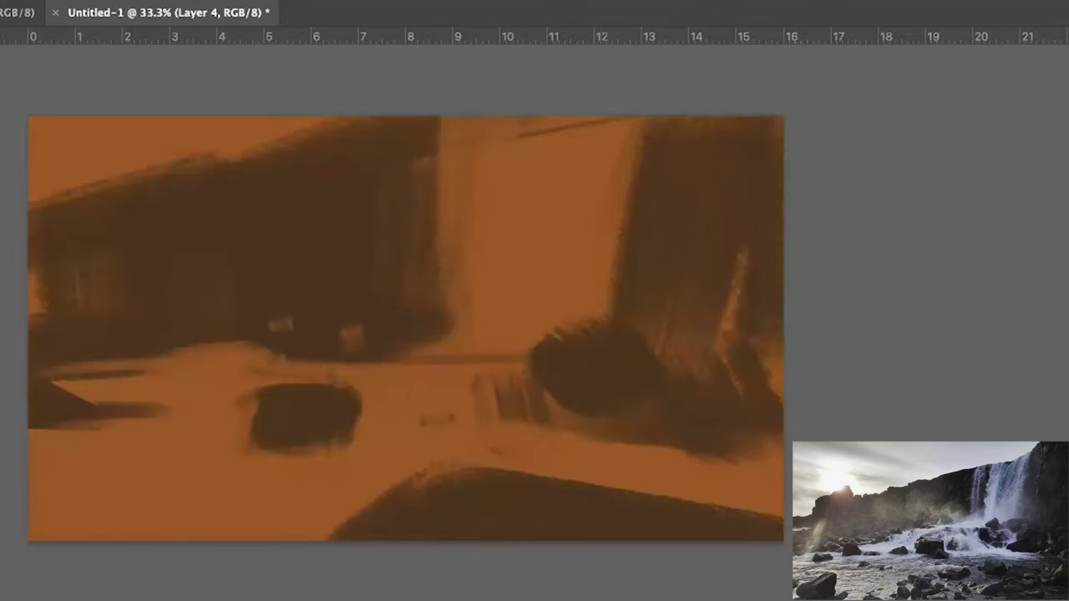
{"action": "left_click", "coordinate": [258, 255], "text": "alt"}
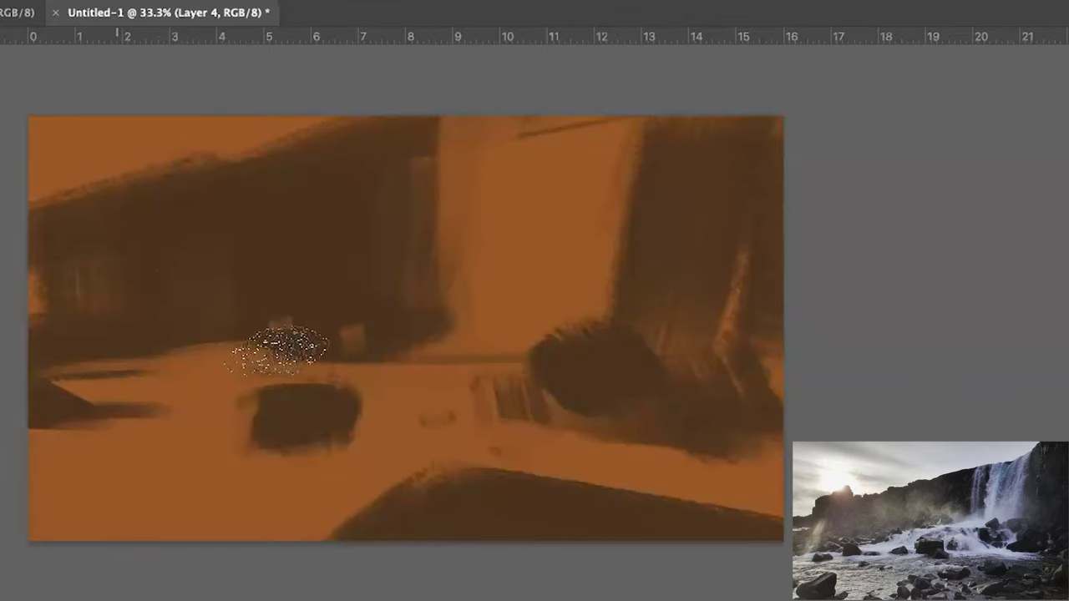
{"action": "left_click_drag", "start_coordinate": [279, 349], "coordinate": [66, 376]}
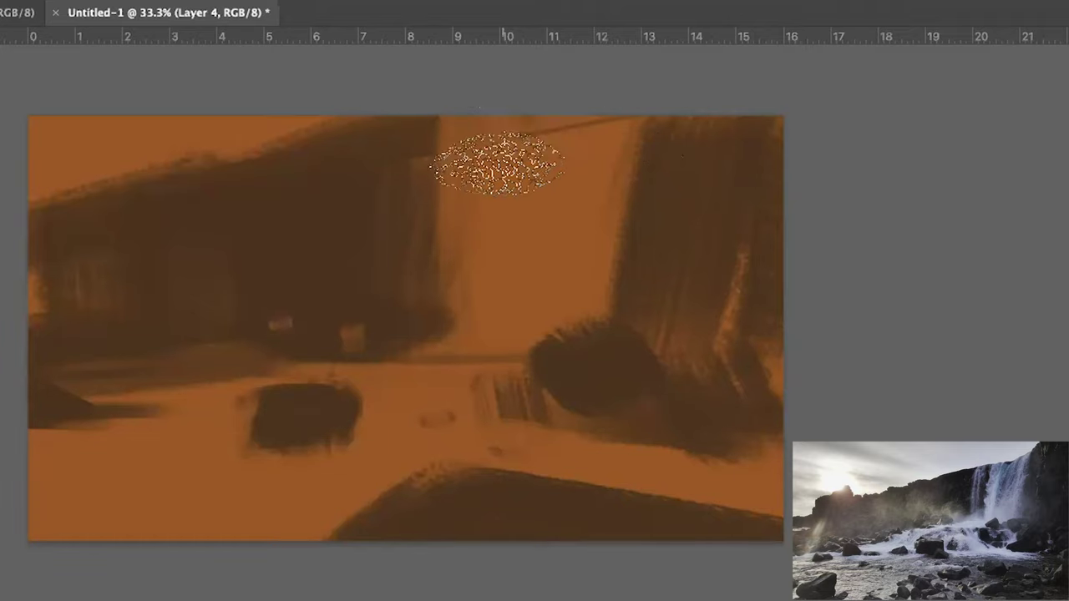
Paint the waterfall between the cliffs with an off-white strip on its left and wide pale lavender-blue strokes on its right.
{"action": "left_click_drag", "start_coordinate": [481, 100], "coordinate": [484, 309]}
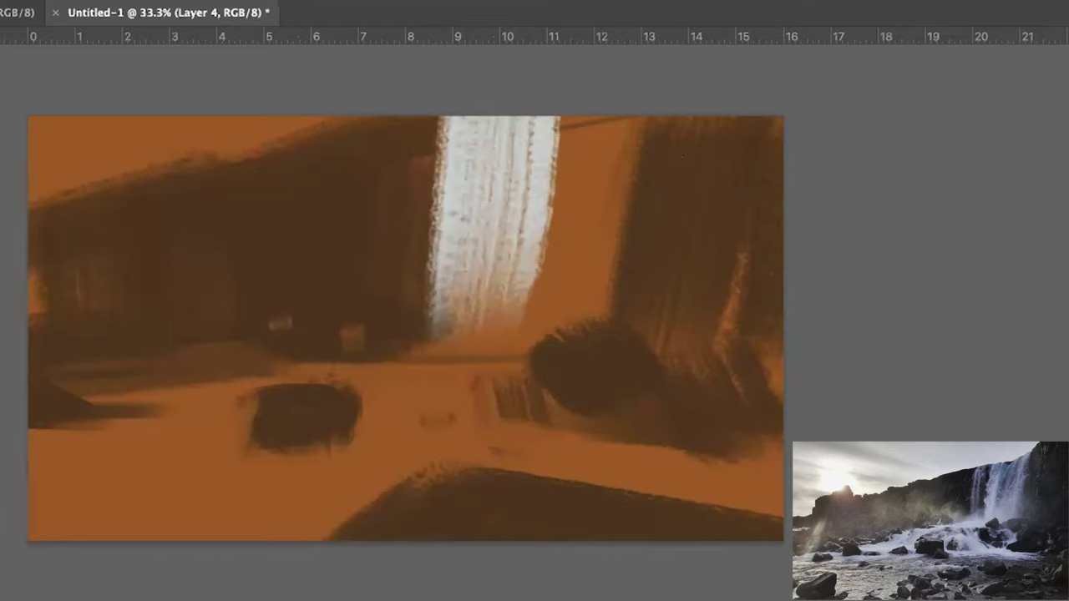
{"action": "left_click_drag", "start_coordinate": [614, 161], "coordinate": [501, 382]}
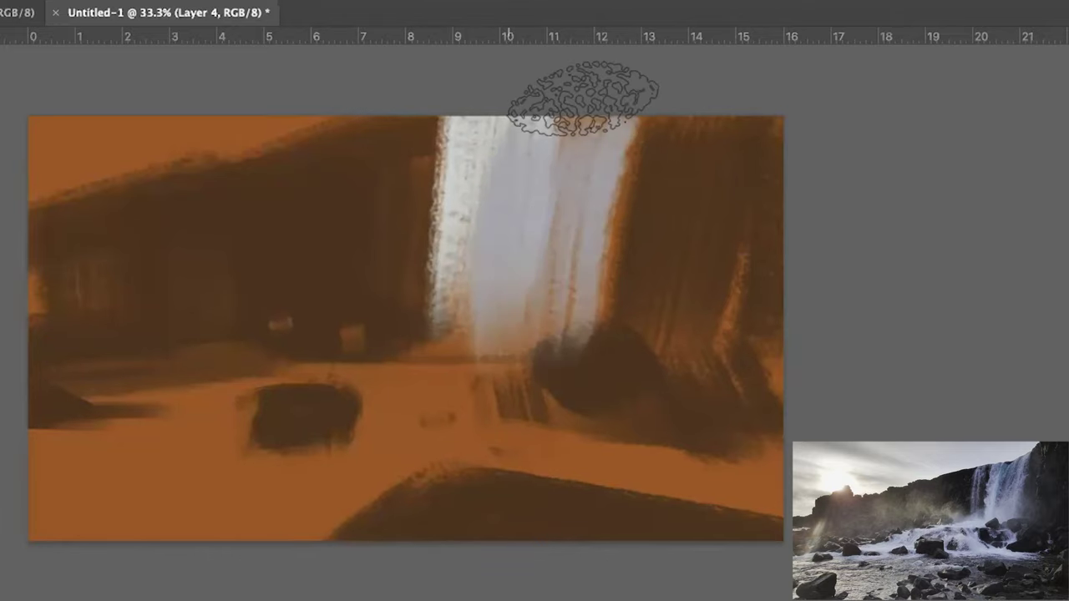
{"action": "left_click_drag", "start_coordinate": [561, 173], "coordinate": [487, 326]}
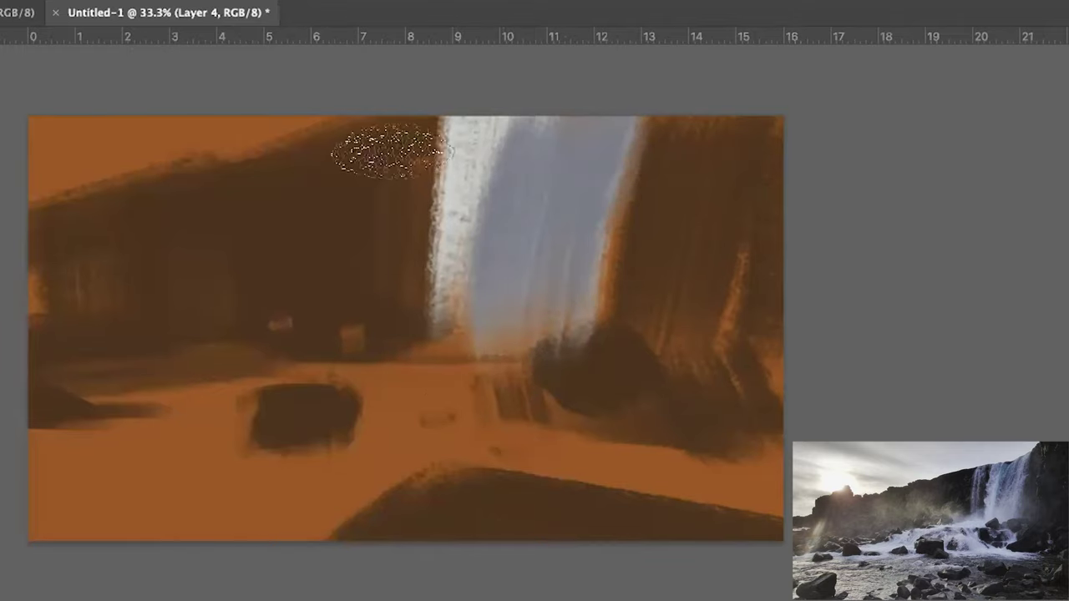
Paint the pale lavender cascade at the waterfall's base and carry it left around the dark mid-water rock.
{"action": "mouse_move", "coordinate": [504, 312]}
{"action": "left_mouse_down"}
{"action": "mouse_move", "coordinate": [574, 103]}
{"action": "mouse_move", "coordinate": [592, 186]}
{"action": "mouse_move", "coordinate": [436, 314]}
{"action": "mouse_move", "coordinate": [511, 323]}
{"action": "mouse_move", "coordinate": [370, 353]}
{"action": "mouse_move", "coordinate": [326, 375]}
{"action": "left_mouse_up"}
{"action": "left_click_drag", "start_coordinate": [406, 370], "coordinate": [361, 334]}
{"action": "left_click", "coordinate": [296, 357]}
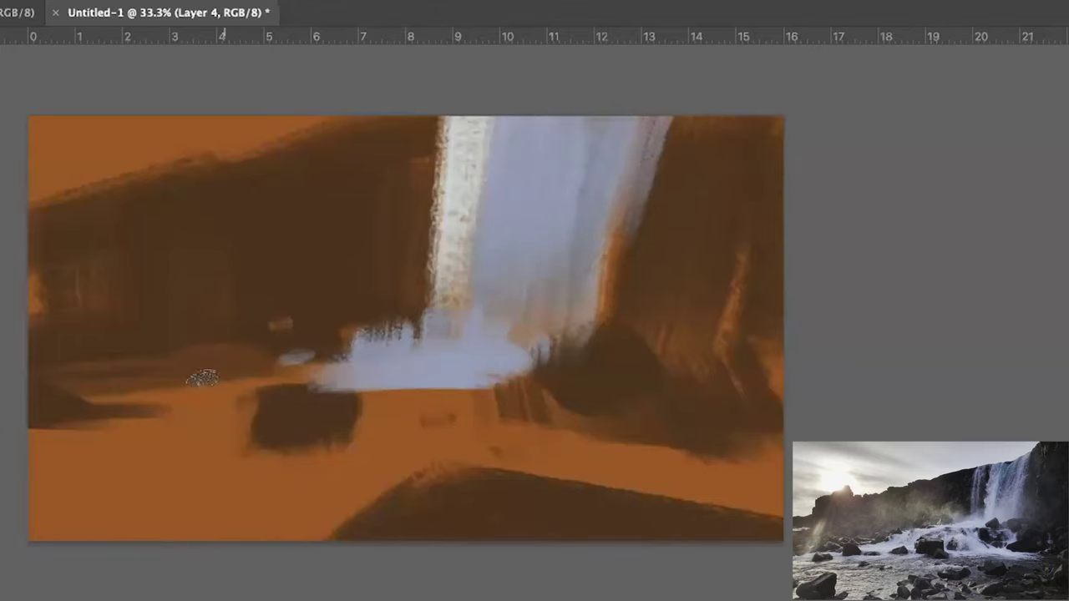
{"action": "mouse_move", "coordinate": [186, 464]}
{"action": "left_mouse_down"}
{"action": "mouse_move", "coordinate": [195, 405]}
{"action": "mouse_move", "coordinate": [276, 380]}
{"action": "left_mouse_up"}
{"action": "left_click_drag", "start_coordinate": [77, 384], "coordinate": [311, 367]}
{"action": "key", "text": "super+minus"}
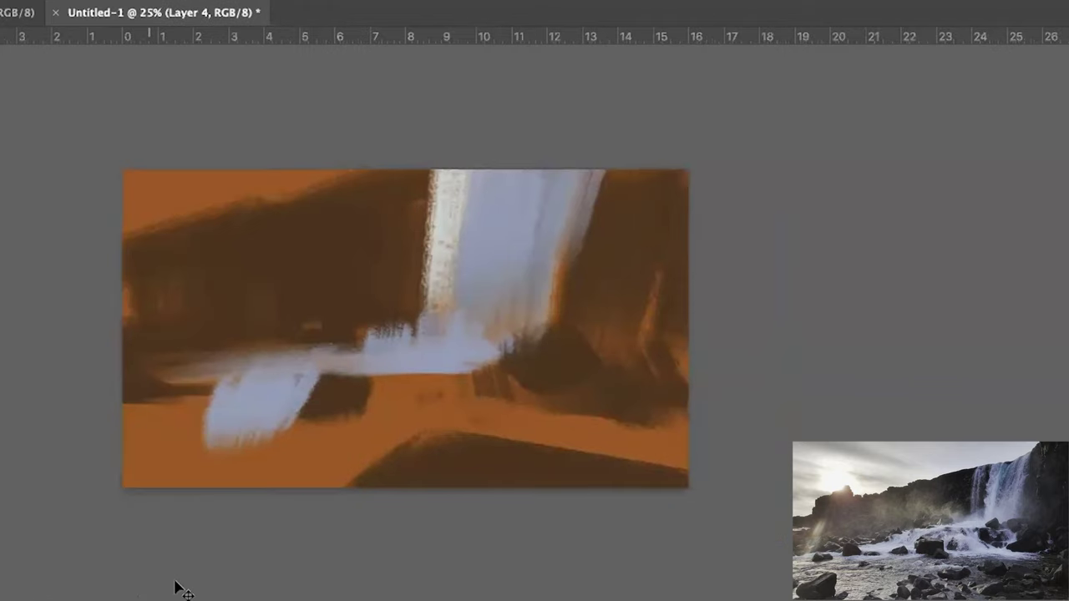
Extend the lavender cascade down and across to the canvas's right edge, adding a small spill over the right rocks with a smaller brush.
{"action": "key", "text": "super+plus"}
{"action": "mouse_move", "coordinate": [443, 368]}
{"action": "left_mouse_down"}
{"action": "mouse_move", "coordinate": [455, 422]}
{"action": "mouse_move", "coordinate": [609, 451]}
{"action": "left_mouse_up"}
{"action": "key", "text": "["}
{"action": "key", "text": "["}
{"action": "key", "text": "["}
{"action": "key", "text": "["}
{"action": "key", "text": "["}
{"action": "key", "text": "["}
{"action": "left_click_drag", "start_coordinate": [595, 403], "coordinate": [617, 430]}
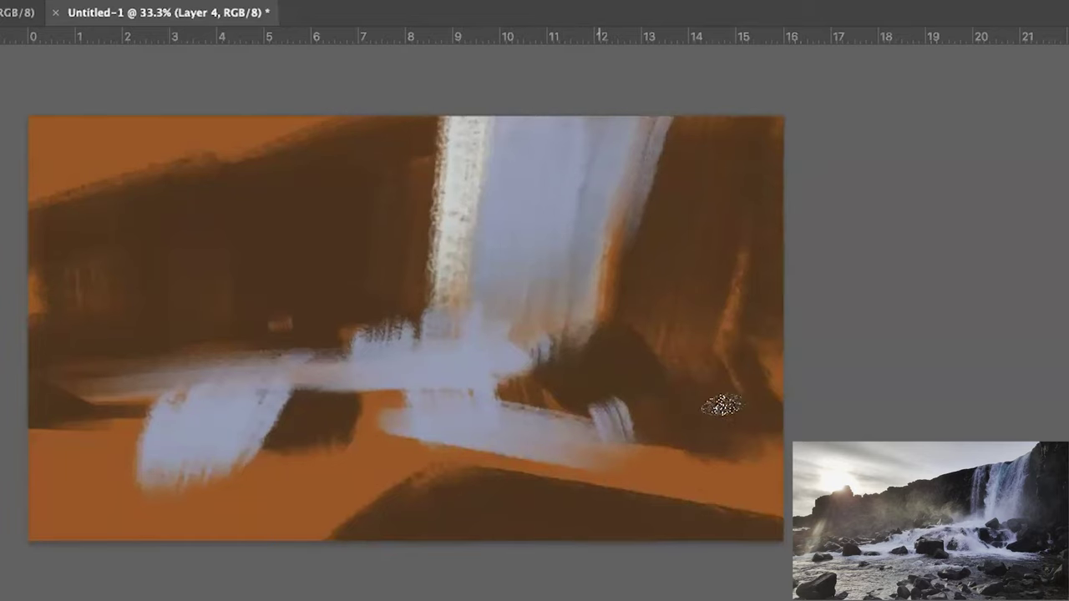
{"action": "left_click_drag", "start_coordinate": [535, 464], "coordinate": [789, 458]}
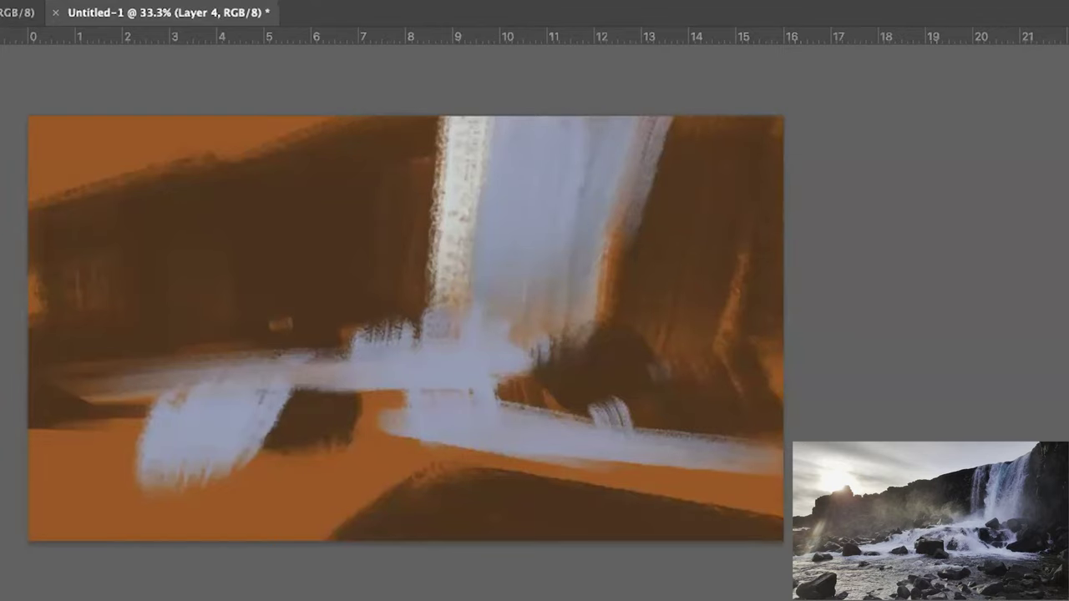
Widen the lower cascade leftward beneath the mid-water rock with sampled lavender and touch up the rock's left side with sampled dark brown.
{"action": "left_click", "coordinate": [421, 388], "text": "alt"}
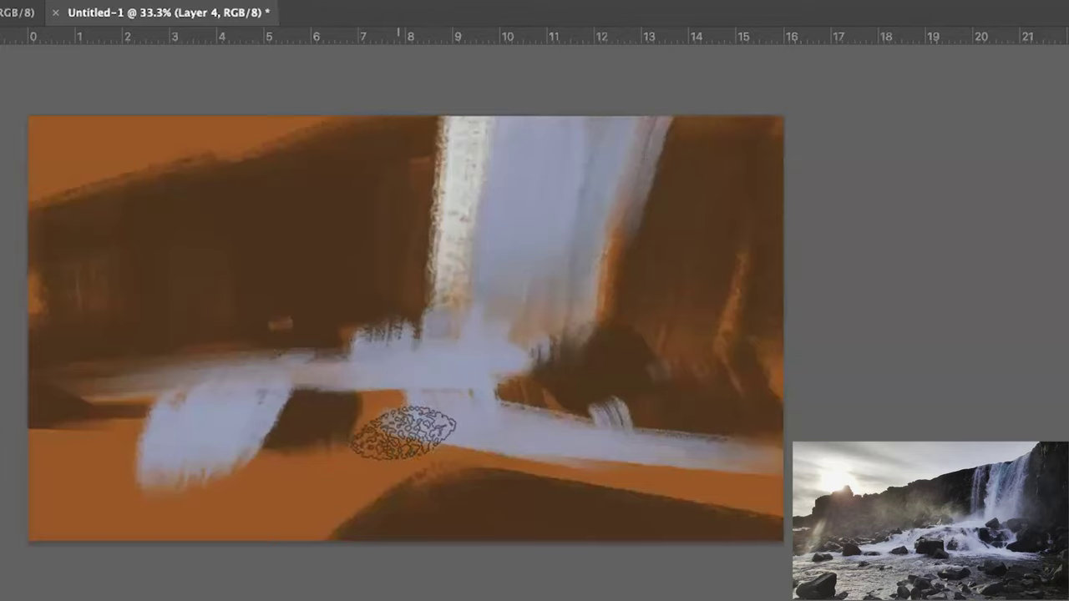
{"action": "left_click_drag", "start_coordinate": [438, 434], "coordinate": [322, 455]}
{"action": "left_click_drag", "start_coordinate": [373, 392], "coordinate": [342, 429]}
{"action": "left_click", "coordinate": [318, 431], "text": "alt"}
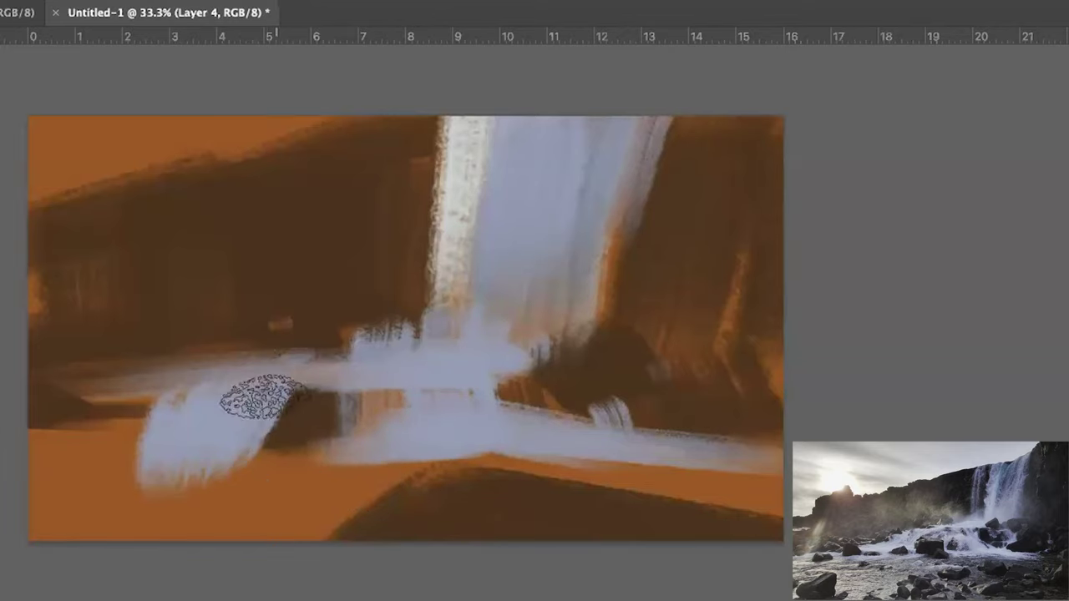
{"action": "mouse_move", "coordinate": [260, 396]}
{"action": "left_mouse_down"}
{"action": "mouse_move", "coordinate": [266, 490]}
{"action": "mouse_move", "coordinate": [249, 462]}
{"action": "mouse_move", "coordinate": [217, 450]}
{"action": "mouse_move", "coordinate": [339, 467]}
{"action": "mouse_move", "coordinate": [59, 464]}
{"action": "left_mouse_up"}
Fill the lower-left foreground water with a muted gray-violet and dab it along the upper edge of the lower-right dark mass.
{"action": "left_click", "coordinate": [368, 431], "text": "alt"}
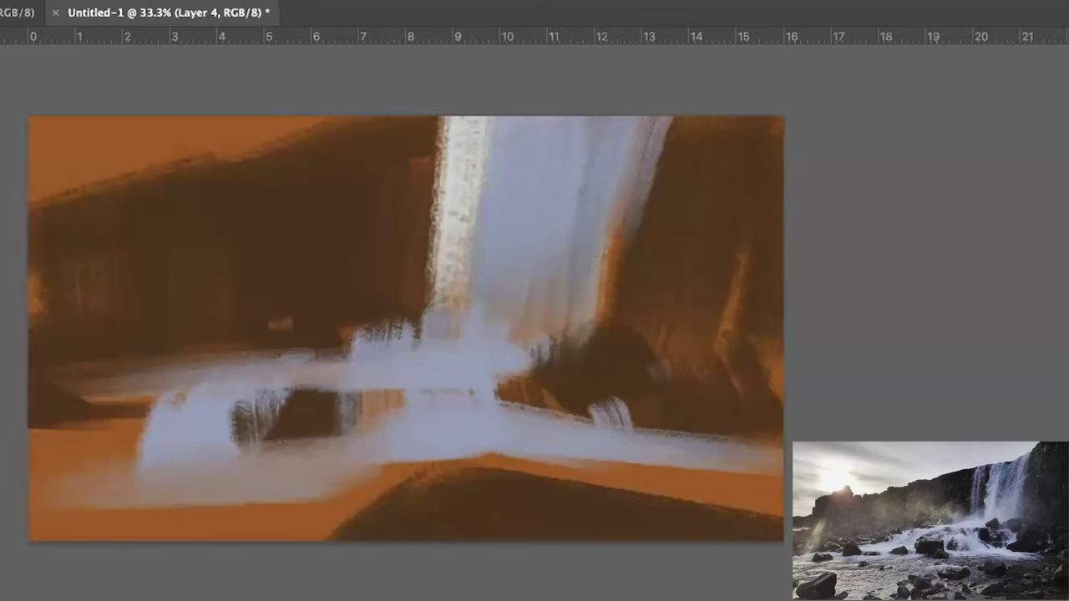
{"action": "left_click_drag", "start_coordinate": [301, 505], "coordinate": [137, 554]}
{"action": "mouse_move", "coordinate": [84, 463]}
{"action": "left_mouse_down"}
{"action": "mouse_move", "coordinate": [227, 501]}
{"action": "mouse_move", "coordinate": [355, 470]}
{"action": "mouse_move", "coordinate": [335, 505]}
{"action": "left_mouse_up"}
{"action": "left_click_drag", "start_coordinate": [606, 459], "coordinate": [539, 471]}
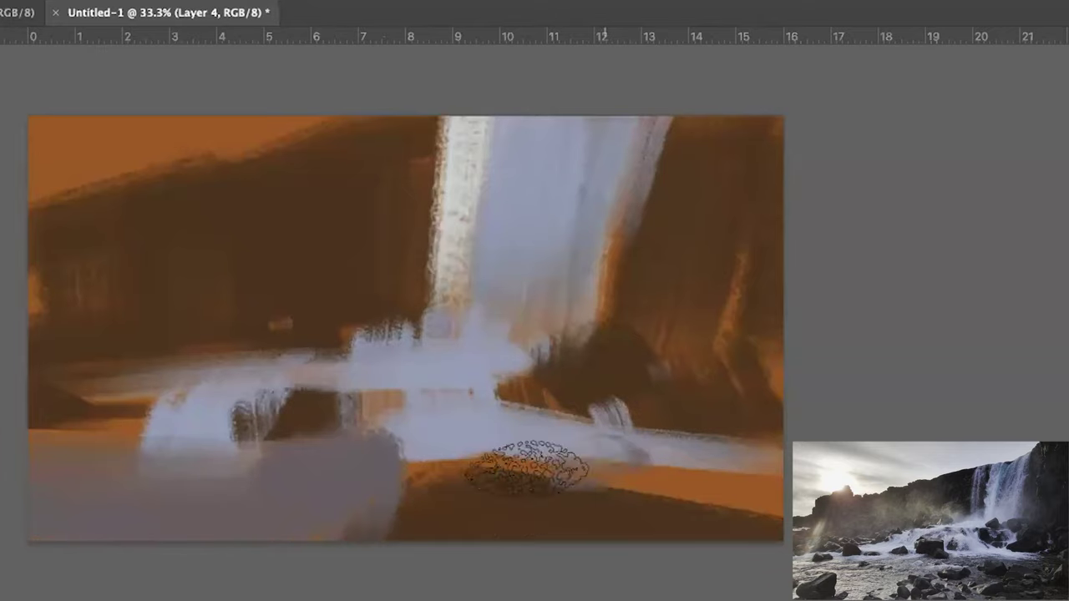
{"action": "mouse_move", "coordinate": [678, 481]}
{"action": "left_mouse_down"}
{"action": "mouse_move", "coordinate": [420, 483]}
{"action": "mouse_move", "coordinate": [476, 468]}
{"action": "left_mouse_up"}
{"action": "key", "text": "super+minus"}
{"action": "key", "text": "super+minus"}
{"action": "key", "text": "super+plus"}
{"action": "key", "text": "super+plus"}
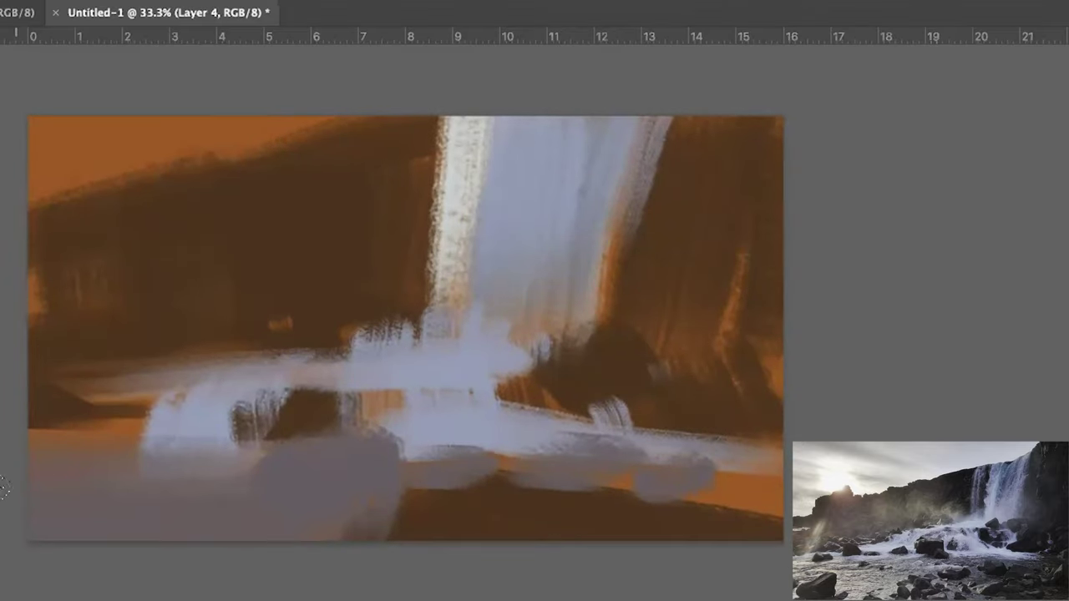
Brush warm cream light over the lower-left water and the waterfall's left strip, and separate that strip with a brown vertical streak.
{"action": "left_click_drag", "start_coordinate": [11, 489], "coordinate": [314, 491]}
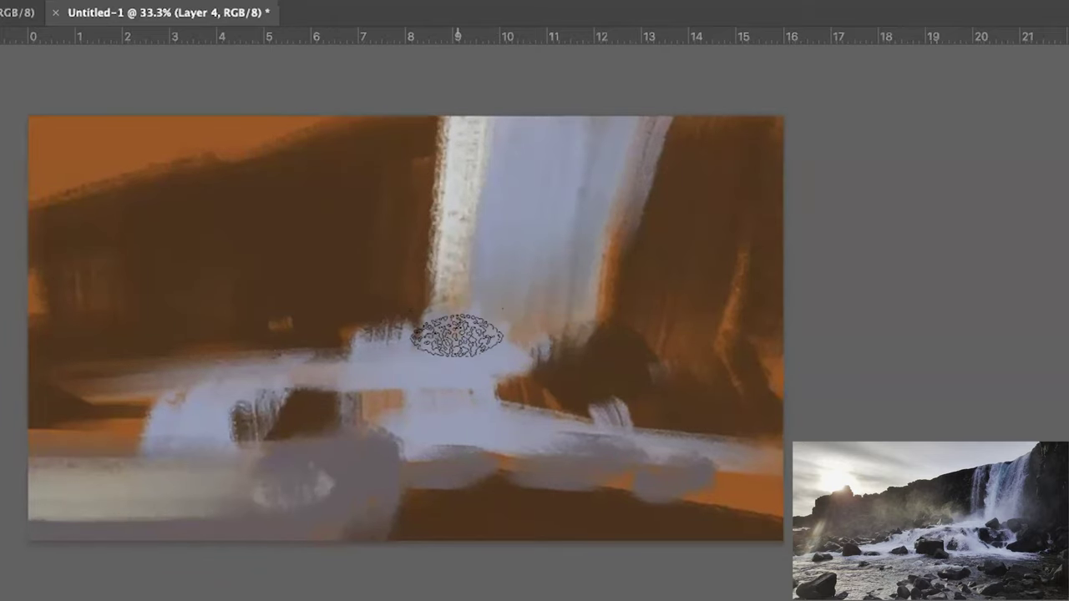
{"action": "mouse_move", "coordinate": [442, 337]}
{"action": "left_mouse_down"}
{"action": "mouse_move", "coordinate": [507, 130]}
{"action": "mouse_move", "coordinate": [484, 242]}
{"action": "mouse_move", "coordinate": [487, 207]}
{"action": "mouse_move", "coordinate": [462, 189]}
{"action": "mouse_move", "coordinate": [454, 339]}
{"action": "left_mouse_up"}
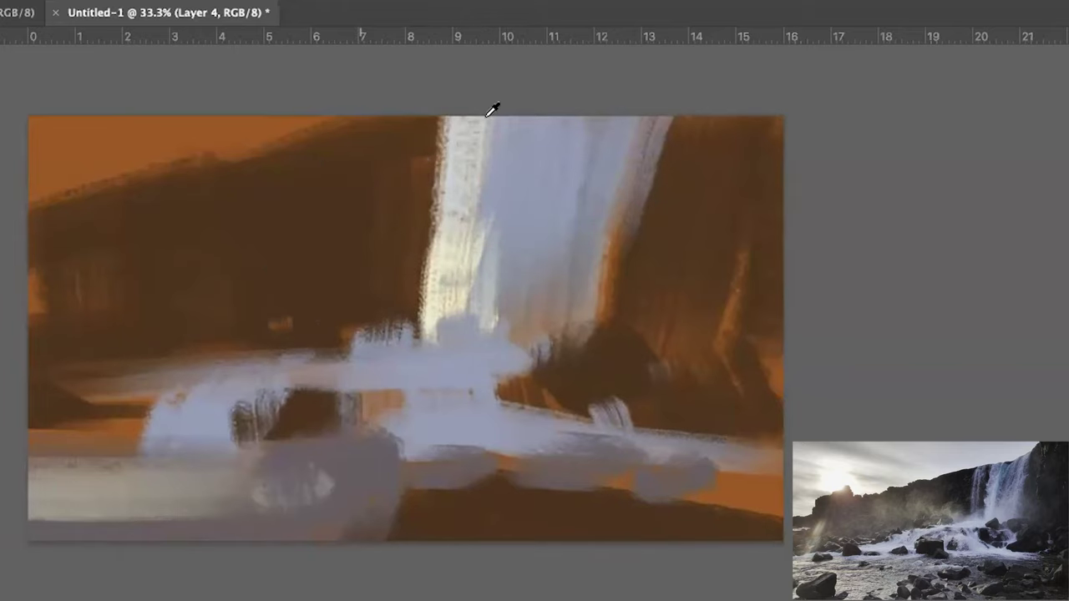
{"action": "left_click_drag", "start_coordinate": [506, 118], "coordinate": [491, 240]}
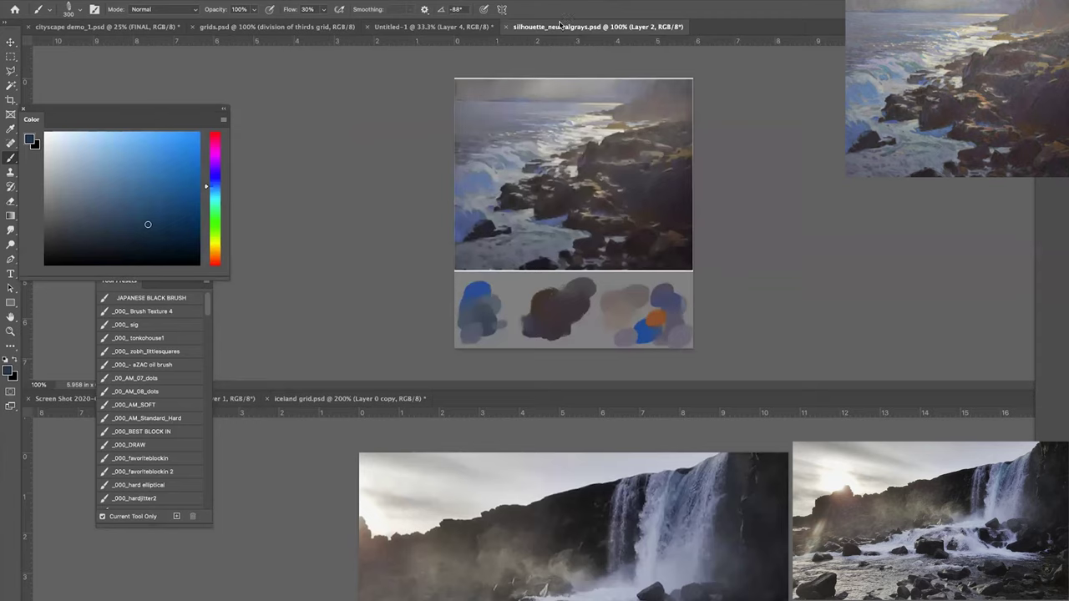
Move silhouette_neutralgrays.psd into the lower document group and show iceland grid.psd there as reference beneath the Untitled-1 painting.
{"action": "mouse_move", "coordinate": [559, 26]}
{"action": "left_mouse_down"}
{"action": "mouse_move", "coordinate": [590, 309]}
{"action": "mouse_move", "coordinate": [527, 391]}
{"action": "mouse_move", "coordinate": [445, 385]}
{"action": "left_mouse_up"}
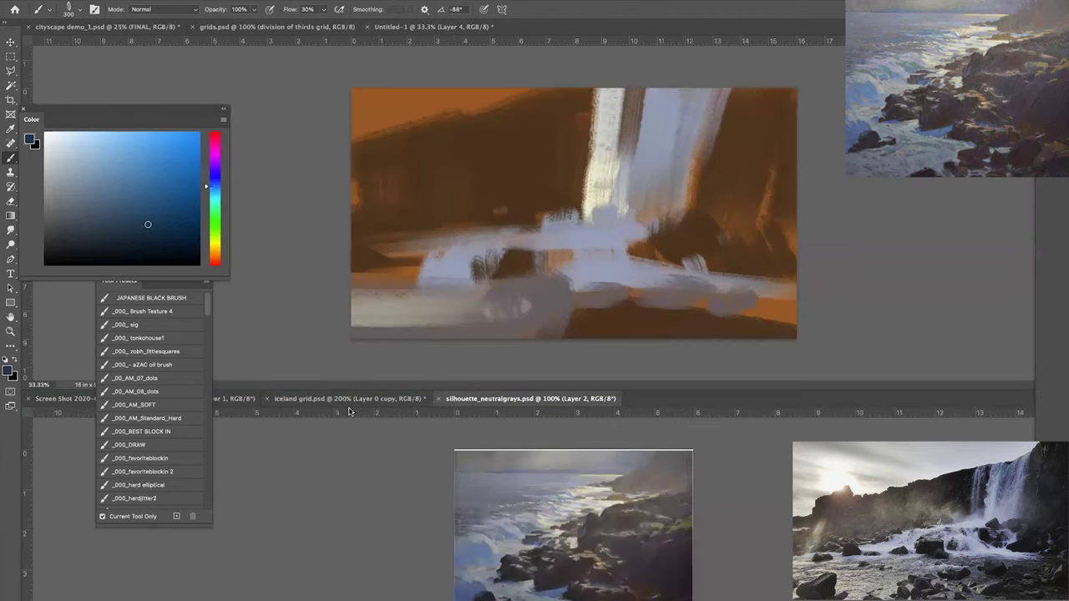
{"action": "left_click", "coordinate": [301, 399]}
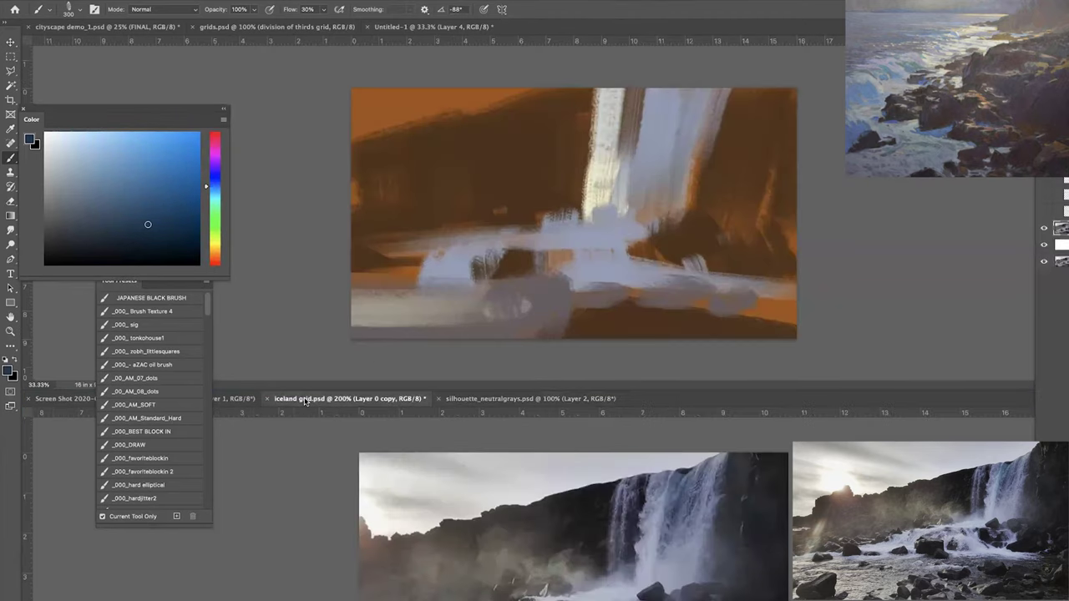
{"action": "left_click", "coordinate": [309, 246]}
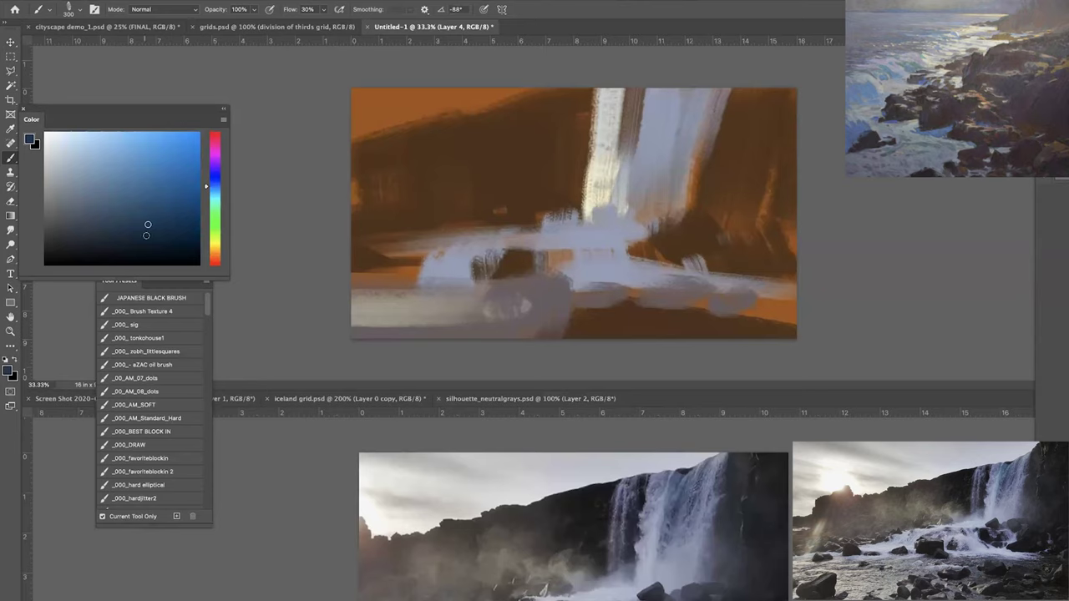
Choose a darker navy blue and glaze it over the right cliff with the brush enlarged to 1100.
{"action": "left_click_drag", "start_coordinate": [146, 236], "coordinate": [146, 248]}
{"action": "key", "text": "bracketright"}
{"action": "key", "text": "bracketright"}
{"action": "key", "text": "bracketright"}
{"action": "key", "text": "bracketright"}
{"action": "key", "text": "bracketright"}
{"action": "key", "text": "bracketright"}
{"action": "key", "text": "bracketright"}
{"action": "key", "text": "bracketright"}
{"action": "key", "text": "bracketright"}
{"action": "mouse_move", "coordinate": [729, 194]}
{"action": "left_mouse_down"}
{"action": "mouse_move", "coordinate": [754, 100]}
{"action": "mouse_move", "coordinate": [723, 179]}
{"action": "left_mouse_up"}
{"action": "key", "text": "bracketright"}
Shift the color to a muted dark blue-violet and glaze it over the right cliff and the left cliff beside the waterfall.
{"action": "left_click", "coordinate": [214, 176]}
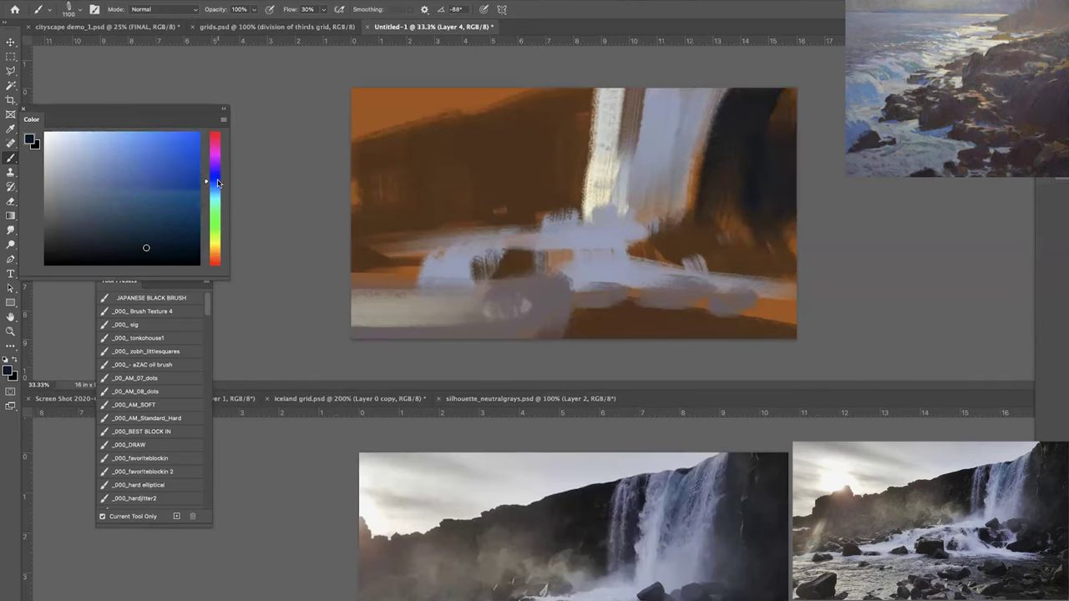
{"action": "left_click", "coordinate": [96, 231]}
{"action": "key", "text": "bracketleft"}
{"action": "mouse_move", "coordinate": [728, 136]}
{"action": "left_mouse_down"}
{"action": "mouse_move", "coordinate": [681, 230]}
{"action": "mouse_move", "coordinate": [724, 142]}
{"action": "mouse_move", "coordinate": [720, 230]}
{"action": "mouse_move", "coordinate": [755, 219]}
{"action": "left_mouse_up"}
{"action": "left_click_drag", "start_coordinate": [535, 126], "coordinate": [543, 219]}
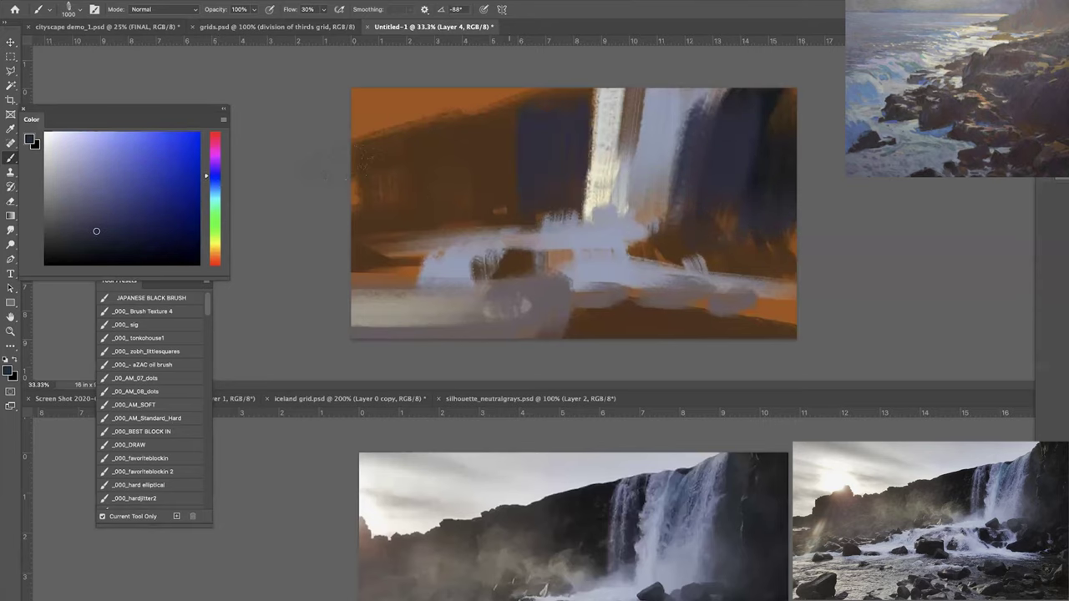
{"action": "key", "text": "bracketright"}
{"action": "key", "text": "bracketright"}
{"action": "left_click_drag", "start_coordinate": [539, 107], "coordinate": [551, 126]}
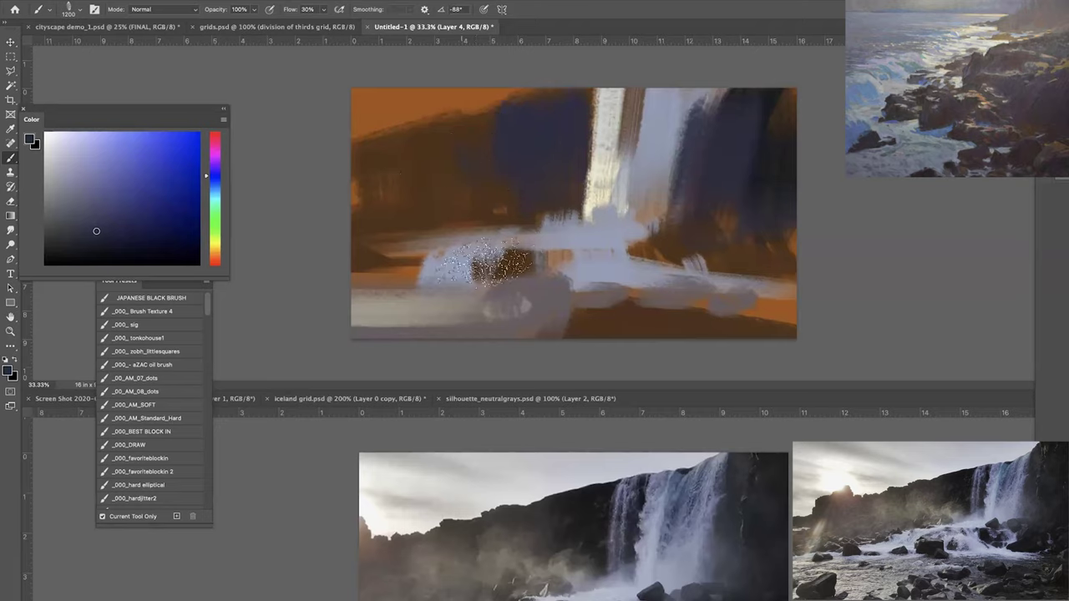
Switch to a dark orange-brown and brush it over the blue on the left cliff beside the waterfall, then adjust and resample the dark tone.
{"action": "key", "text": "bracketleft"}
{"action": "key", "text": "bracketleft"}
{"action": "left_click", "coordinate": [213, 261]}
{"action": "left_click_drag", "start_coordinate": [159, 239], "coordinate": [131, 227]}
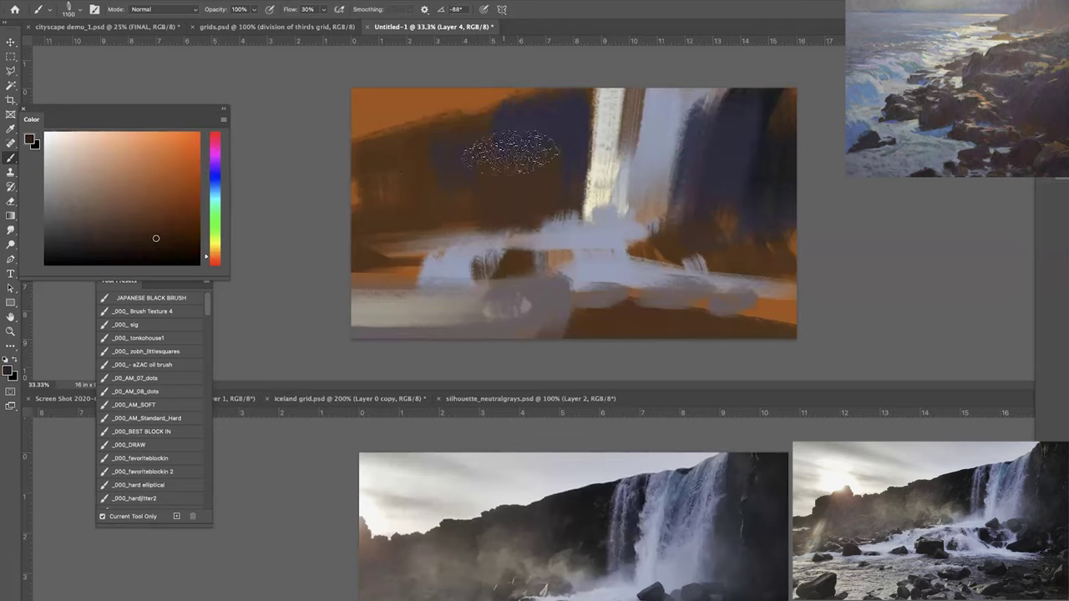
{"action": "left_click", "coordinate": [101, 230]}
{"action": "left_click", "coordinate": [538, 153], "text": "alt"}
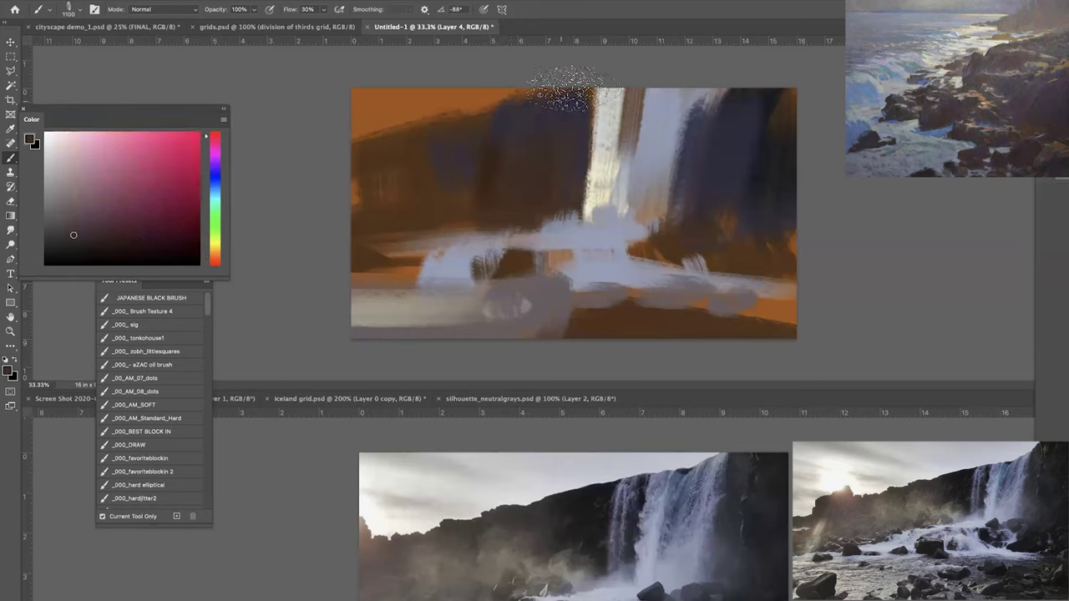
Sample the right cliff's dark blue and paint a rock mass at its base, then reduce the brush to 600 and sample the brown bank.
{"action": "left_click", "coordinate": [703, 206], "text": "alt"}
{"action": "left_click_drag", "start_coordinate": [687, 238], "coordinate": [695, 254]}
{"action": "key", "text": "["}
{"action": "key", "text": "["}
{"action": "key", "text": "["}
{"action": "key", "text": "["}
{"action": "key", "text": "["}
{"action": "left_click", "coordinate": [731, 258], "text": "alt"}
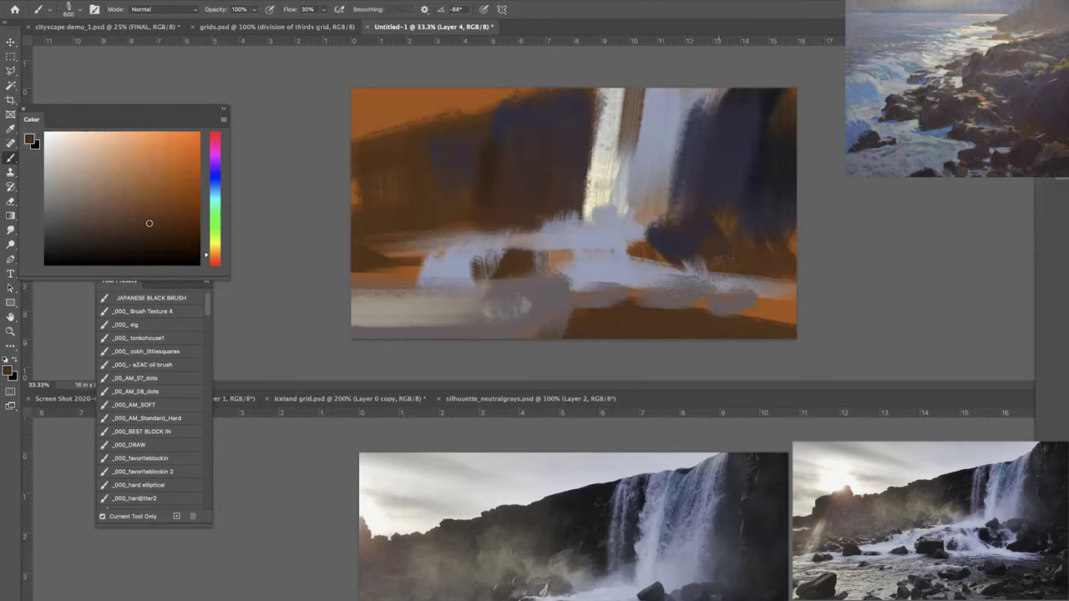
Hide the painting, choose a dark navy blue and block in a large top-heavy shape on the bare orange ground.
{"action": "key", "text": "super+"}
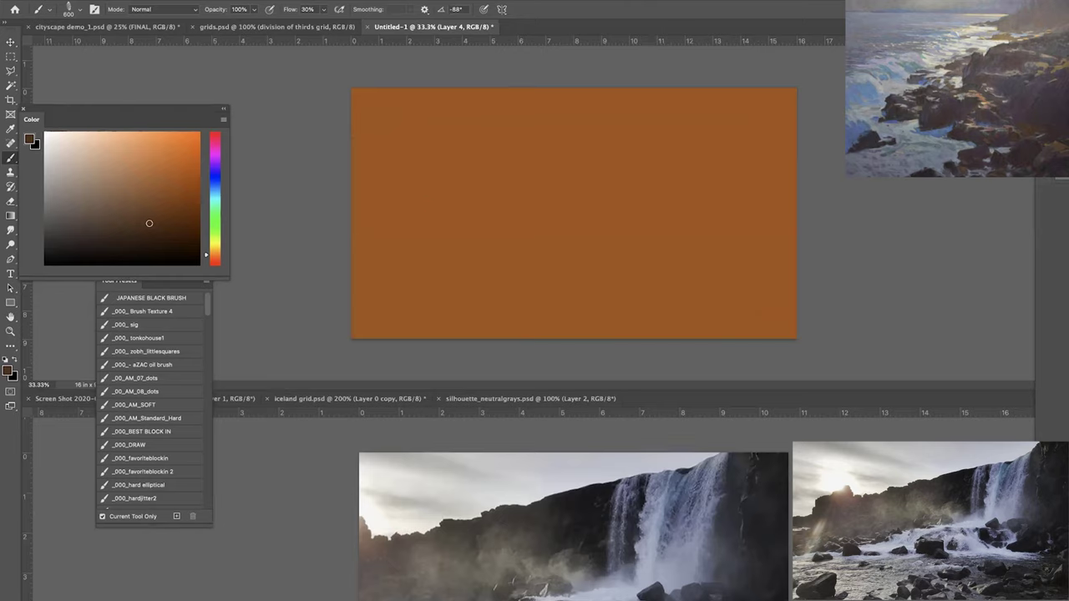
{"action": "left_click", "coordinate": [215, 184]}
{"action": "left_click_drag", "start_coordinate": [172, 228], "coordinate": [175, 234]}
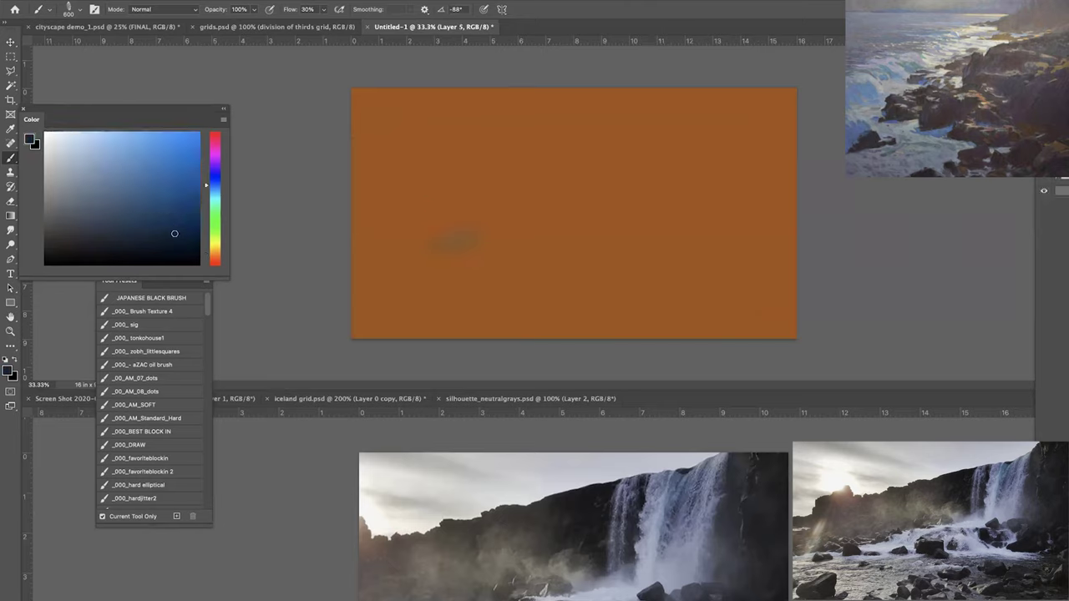
{"action": "left_click_drag", "start_coordinate": [461, 333], "coordinate": [454, 184]}
{"action": "left_click_drag", "start_coordinate": [466, 230], "coordinate": [582, 145]}
{"action": "left_click_drag", "start_coordinate": [506, 194], "coordinate": [567, 124]}
{"action": "left_click_drag", "start_coordinate": [468, 133], "coordinate": [426, 179]}
{"action": "mouse_move", "coordinate": [491, 138]}
{"action": "left_mouse_down"}
{"action": "mouse_move", "coordinate": [559, 117]}
{"action": "mouse_move", "coordinate": [501, 250]}
{"action": "mouse_move", "coordinate": [534, 133]}
{"action": "mouse_move", "coordinate": [480, 234]}
{"action": "mouse_move", "coordinate": [501, 276]}
{"action": "mouse_move", "coordinate": [510, 343]}
{"action": "left_mouse_up"}
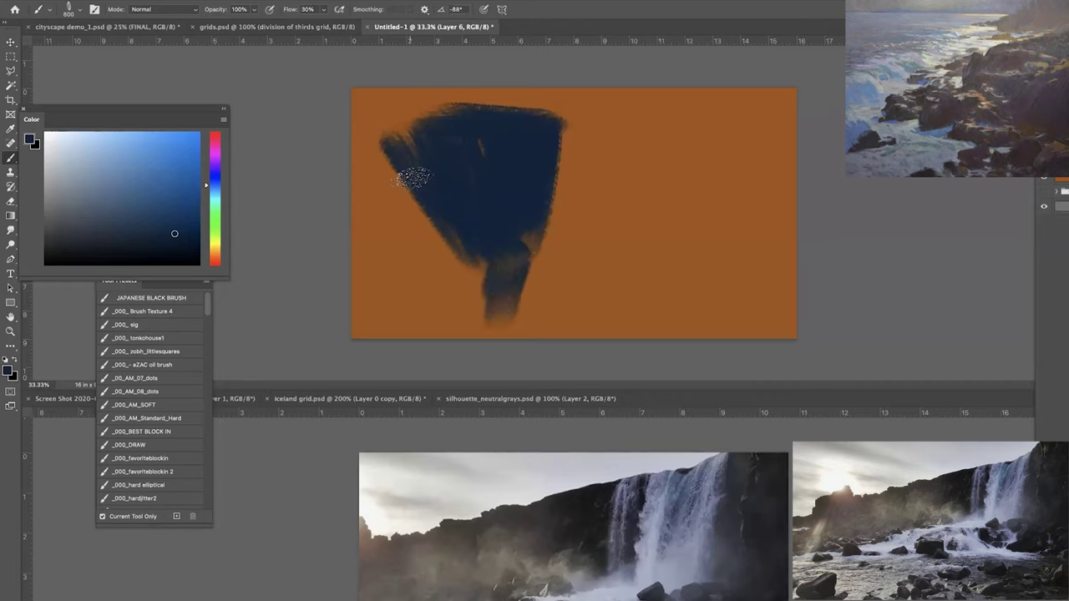
{"action": "left_click_drag", "start_coordinate": [416, 112], "coordinate": [451, 100]}
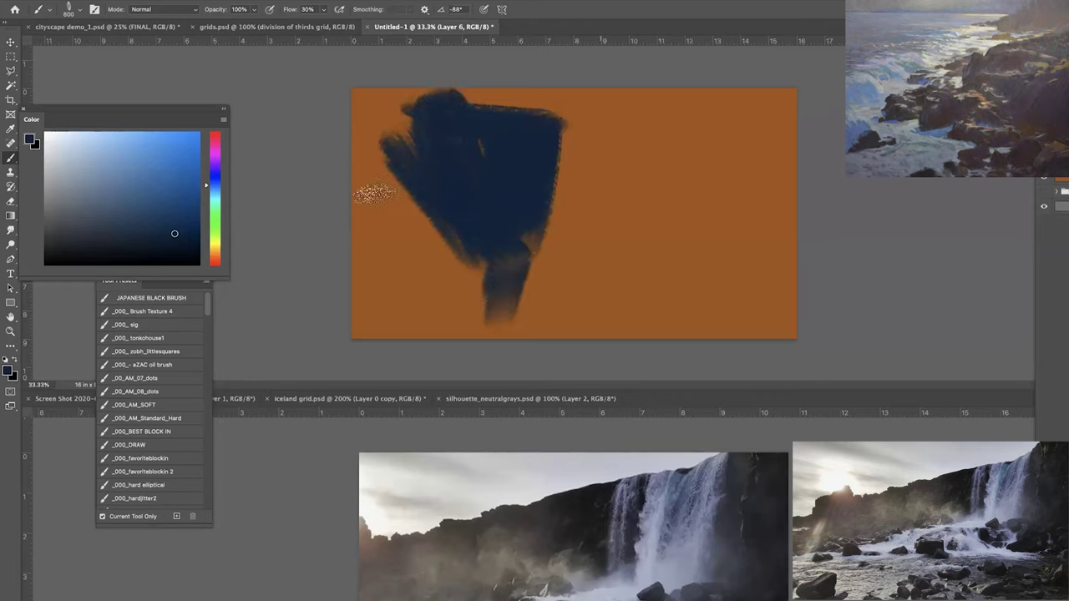
Sample the orange ground and carve the navy shape's lower-left edge and small interior gaps, reducing the brush to 250.
{"action": "left_click", "coordinate": [401, 238], "text": "alt"}
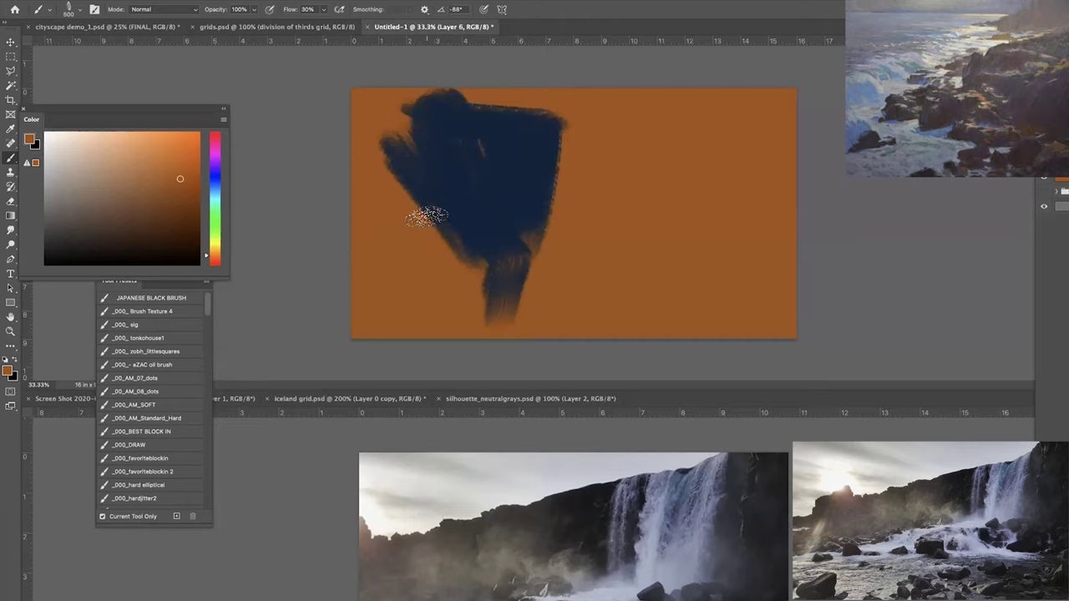
{"action": "left_click_drag", "start_coordinate": [415, 189], "coordinate": [476, 266]}
{"action": "left_click_drag", "start_coordinate": [443, 189], "coordinate": [466, 227]}
{"action": "key", "text": "bracketleft"}
{"action": "key", "text": "bracketleft"}
{"action": "key", "text": "bracketleft"}
{"action": "left_click", "coordinate": [430, 167]}
{"action": "mouse_move", "coordinate": [454, 164]}
{"action": "left_mouse_down"}
{"action": "mouse_move", "coordinate": [470, 165]}
{"action": "mouse_move", "coordinate": [467, 227]}
{"action": "left_mouse_up"}
{"action": "left_click", "coordinate": [463, 184], "text": "alt"}
{"action": "left_click", "coordinate": [469, 245], "text": "alt"}
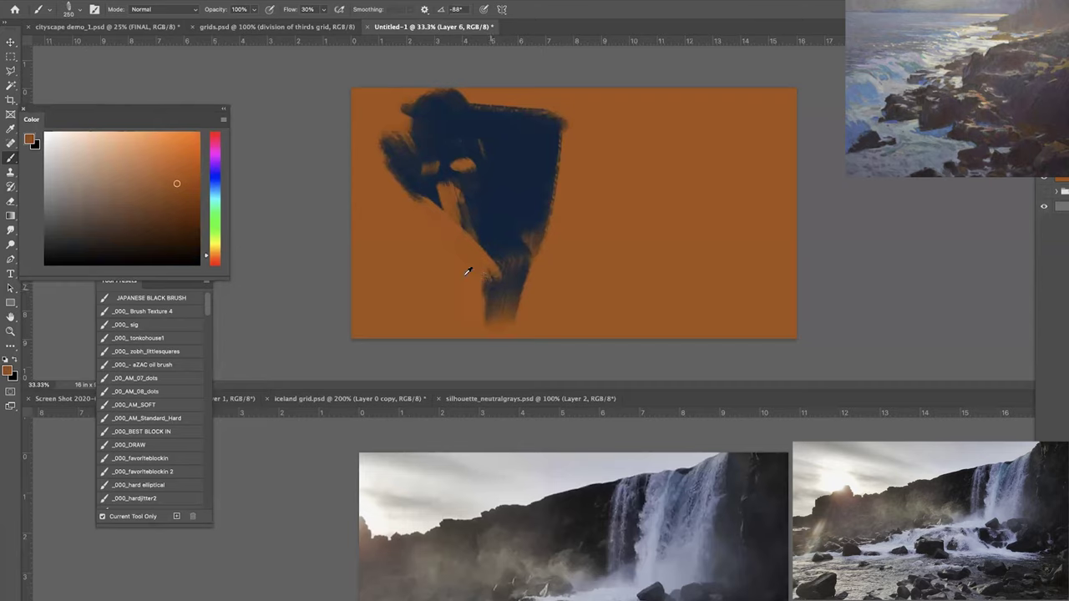
Trim both sides of the navy shape's trunk and its right edge with the sampled background orange.
{"action": "left_click", "coordinate": [461, 268], "text": "alt"}
{"action": "left_click_drag", "start_coordinate": [488, 273], "coordinate": [493, 315]}
{"action": "left_click", "coordinate": [519, 241], "text": "alt"}
{"action": "left_click", "coordinate": [534, 277], "text": "alt"}
{"action": "left_click_drag", "start_coordinate": [546, 211], "coordinate": [535, 259]}
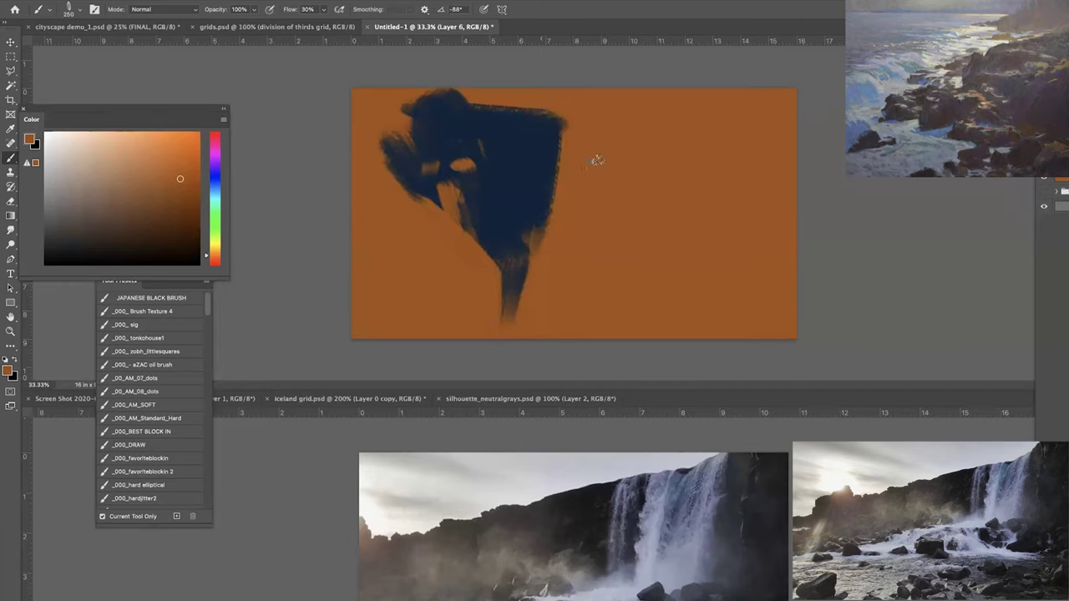
{"action": "left_click_drag", "start_coordinate": [558, 163], "coordinate": [535, 223]}
Sample the navy and extend the crown to the right with a larger brush, alternating with orange to carve its underside.
{"action": "left_click", "coordinate": [518, 151], "text": "alt"}
{"action": "key", "text": "bracketright"}
{"action": "key", "text": "bracketright"}
{"action": "key", "text": "bracketright"}
{"action": "key", "text": "bracketright"}
{"action": "key", "text": "bracketright"}
{"action": "key", "text": "bracketright"}
{"action": "mouse_move", "coordinate": [558, 107]}
{"action": "left_mouse_down"}
{"action": "mouse_move", "coordinate": [502, 157]}
{"action": "mouse_move", "coordinate": [517, 184]}
{"action": "mouse_move", "coordinate": [552, 156]}
{"action": "mouse_move", "coordinate": [510, 246]}
{"action": "mouse_move", "coordinate": [532, 186]}
{"action": "mouse_move", "coordinate": [562, 169]}
{"action": "mouse_move", "coordinate": [577, 256]}
{"action": "mouse_move", "coordinate": [537, 227]}
{"action": "mouse_move", "coordinate": [515, 166]}
{"action": "mouse_move", "coordinate": [528, 204]}
{"action": "mouse_move", "coordinate": [526, 178]}
{"action": "mouse_move", "coordinate": [557, 141]}
{"action": "mouse_move", "coordinate": [535, 201]}
{"action": "left_mouse_up"}
{"action": "left_click", "coordinate": [527, 160], "text": "alt"}
{"action": "left_click", "coordinate": [564, 227], "text": "alt"}
{"action": "key", "text": "bracketleft"}
{"action": "key", "text": "bracketleft"}
{"action": "key", "text": "bracketleft"}
{"action": "left_click", "coordinate": [556, 151], "text": "alt"}
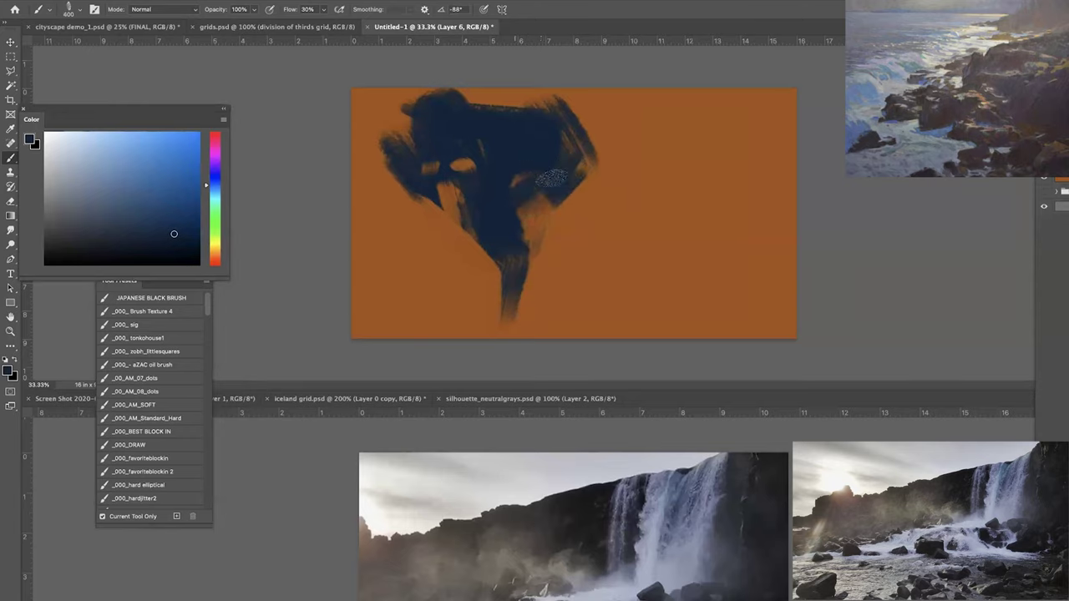
Widen the tree crown and cut orange streaks through it with the brush at 250.
{"action": "left_click", "coordinate": [447, 252], "text": "alt"}
{"action": "key", "text": "["}
{"action": "key", "text": "["}
{"action": "mouse_move", "coordinate": [383, 140]}
{"action": "left_mouse_down"}
{"action": "mouse_move", "coordinate": [427, 122]}
{"action": "mouse_move", "coordinate": [458, 90]}
{"action": "mouse_move", "coordinate": [580, 130]}
{"action": "mouse_move", "coordinate": [595, 153]}
{"action": "left_mouse_up"}
{"action": "left_click_drag", "start_coordinate": [374, 142], "coordinate": [455, 94]}
{"action": "key", "text": "super+minus"}
{"action": "key", "text": "super+plus"}
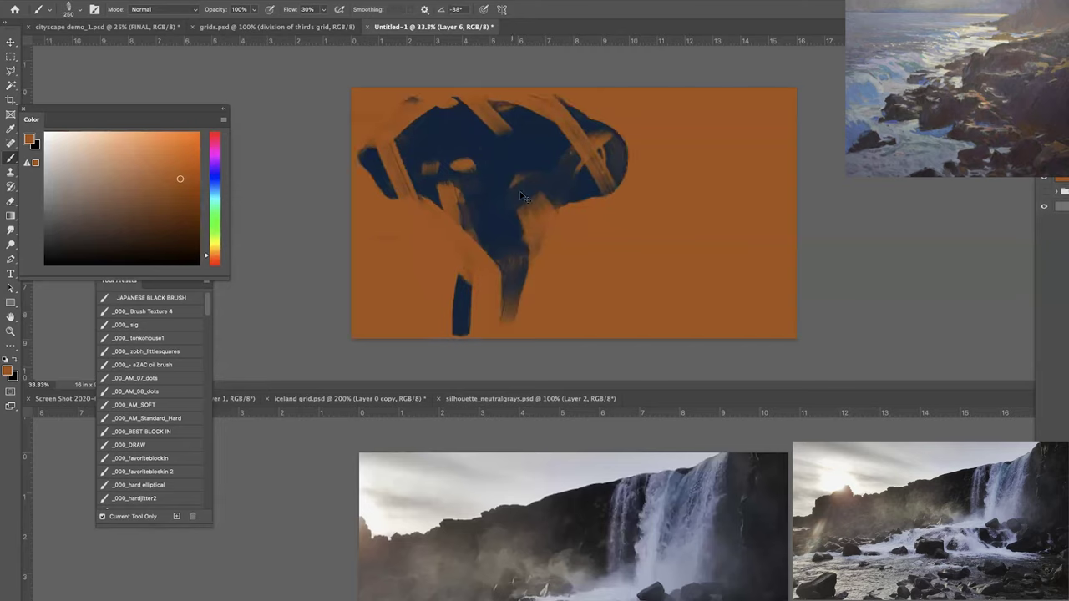
Move the navy silhouette to the right half of the canvas with Free Transform, then hide and restore the panels.
{"action": "key", "text": "super+t"}
{"action": "mouse_move", "coordinate": [538, 172]}
{"action": "left_mouse_down"}
{"action": "mouse_move", "coordinate": [713, 176]}
{"action": "mouse_move", "coordinate": [698, 195]}
{"action": "left_mouse_up"}
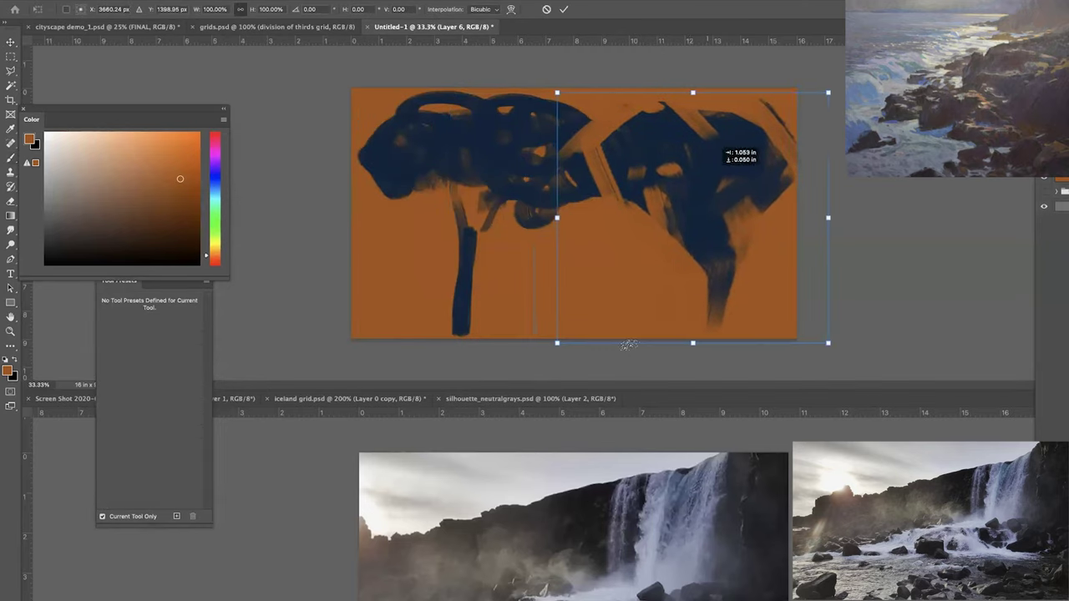
{"action": "key", "text": "Return"}
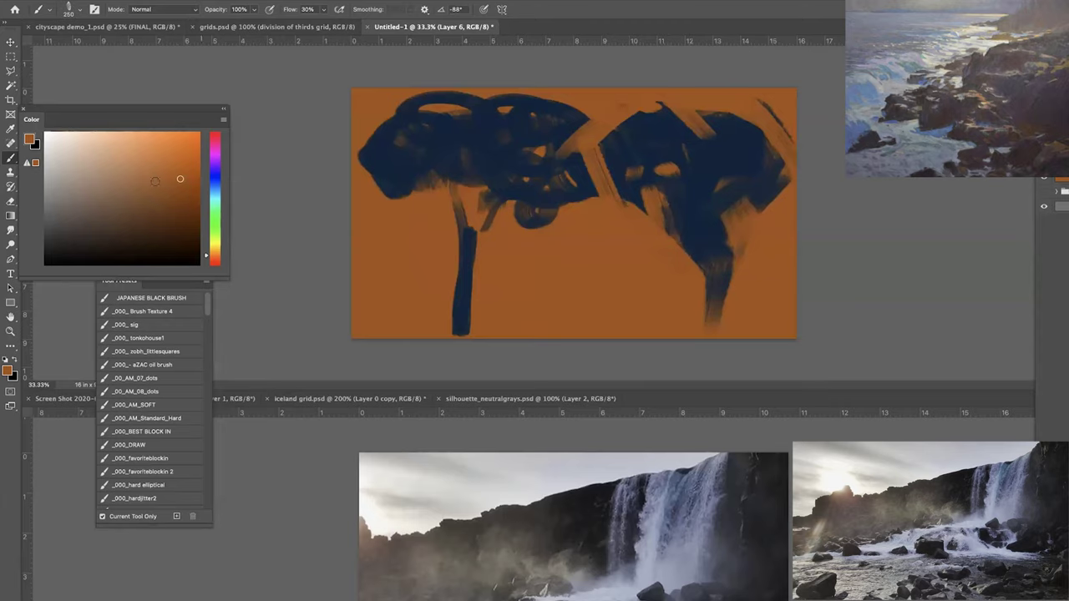
{"action": "key", "text": "shift+Tab"}
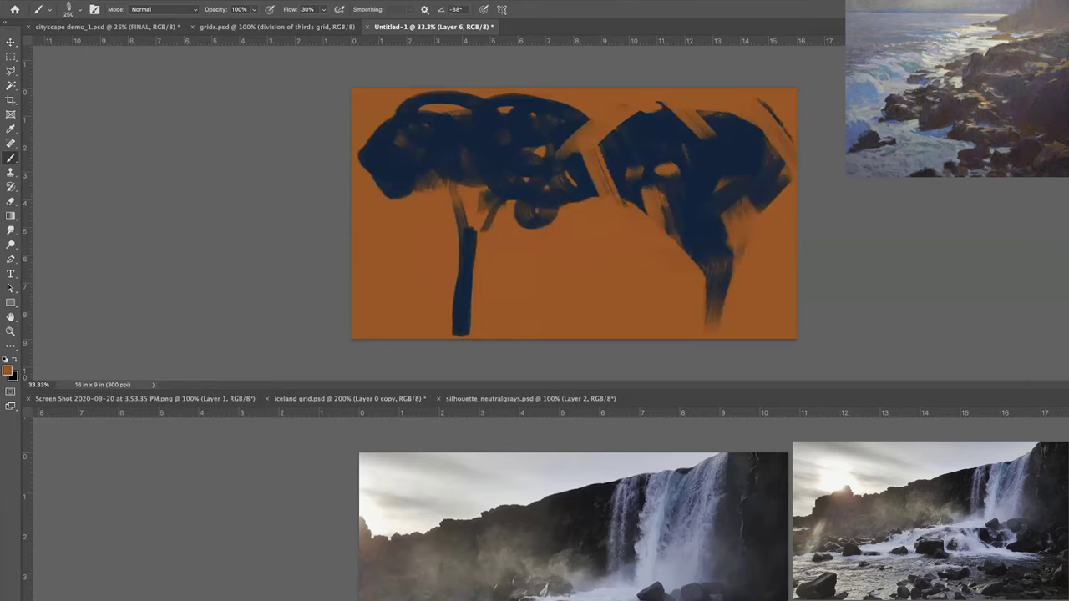
{"action": "key", "text": "shift+Tab"}
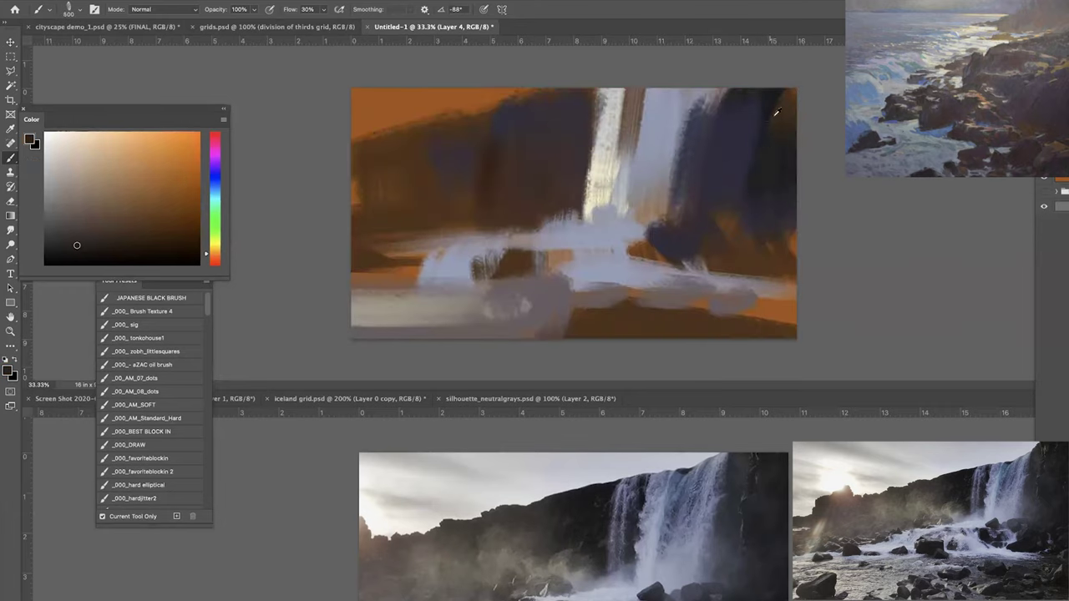
Darken the left cliff with near-black at brush size 700, then refine its upper edge with a sampled dark brown and a smaller brush.
{"action": "key", "text": "bracketright"}
{"action": "key", "text": "bracketright"}
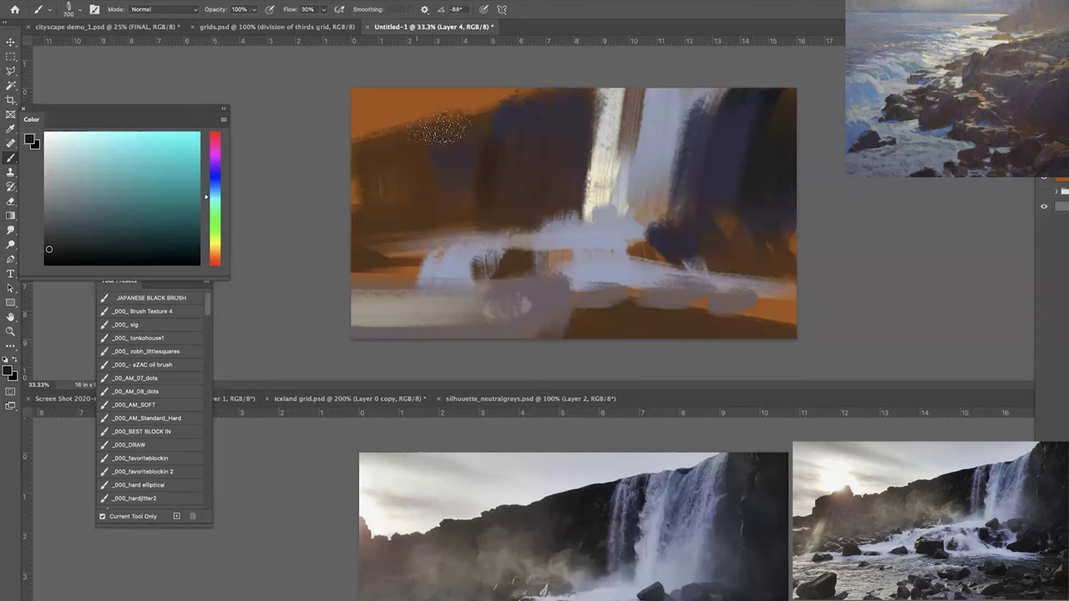
{"action": "mouse_move", "coordinate": [447, 134]}
{"action": "left_mouse_down"}
{"action": "mouse_move", "coordinate": [472, 158]}
{"action": "mouse_move", "coordinate": [414, 187]}
{"action": "left_mouse_up"}
{"action": "left_click", "coordinate": [534, 159], "text": "alt"}
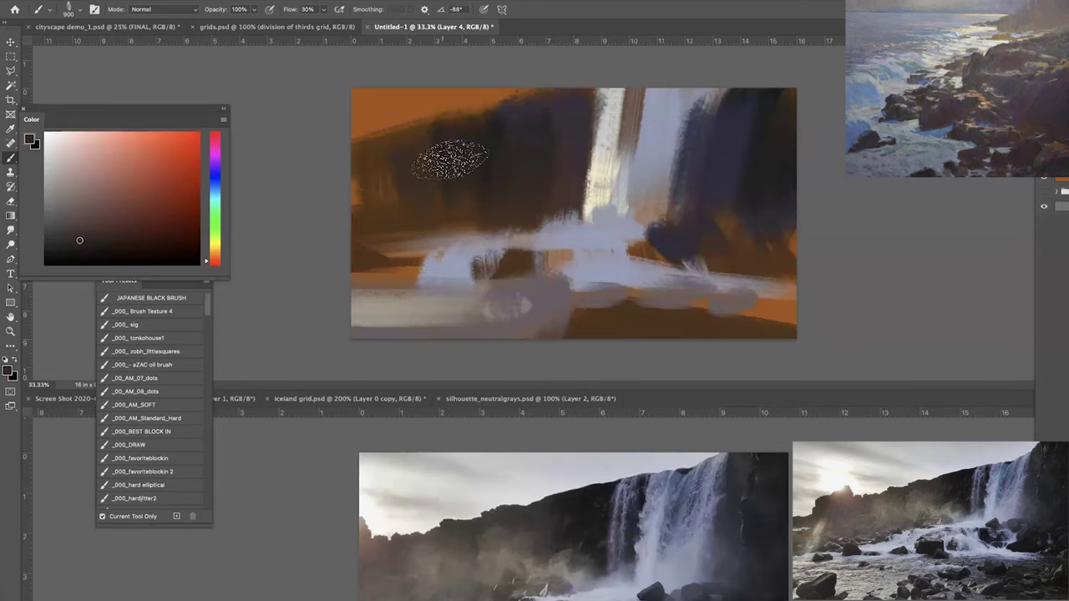
{"action": "key", "text": "bracketleft"}
{"action": "key", "text": "bracketleft"}
{"action": "key", "text": "bracketleft"}
{"action": "key", "text": "bracketleft"}
{"action": "left_click_drag", "start_coordinate": [457, 121], "coordinate": [439, 125]}
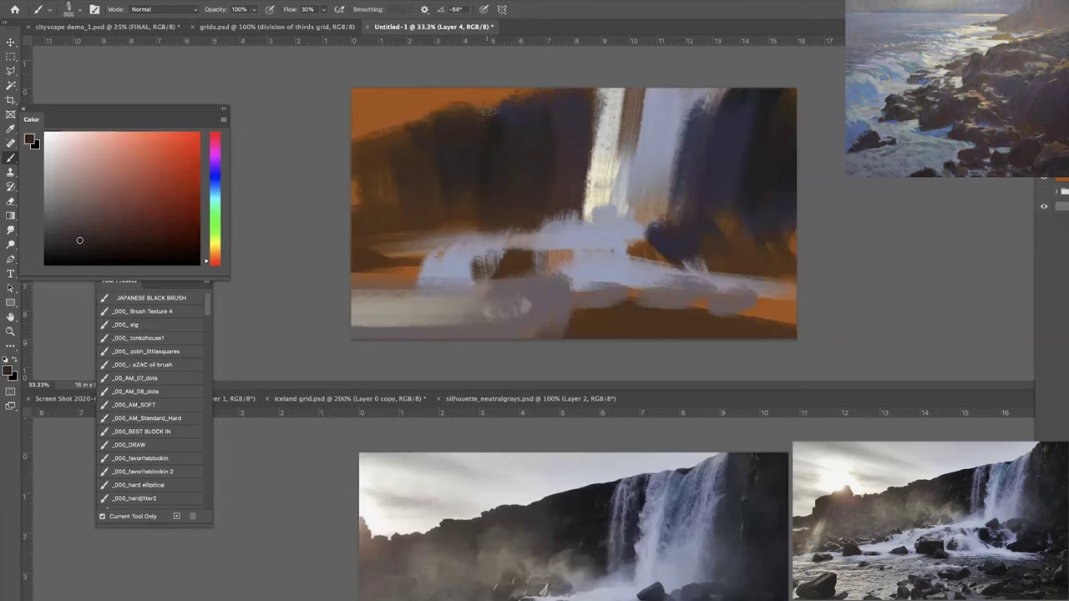
Sample the stream's lavender, set the brush to 500, then sample the left cliff's dark tone and block in rocks in the stream and foreground.
{"action": "left_click", "coordinate": [567, 227], "text": "alt"}
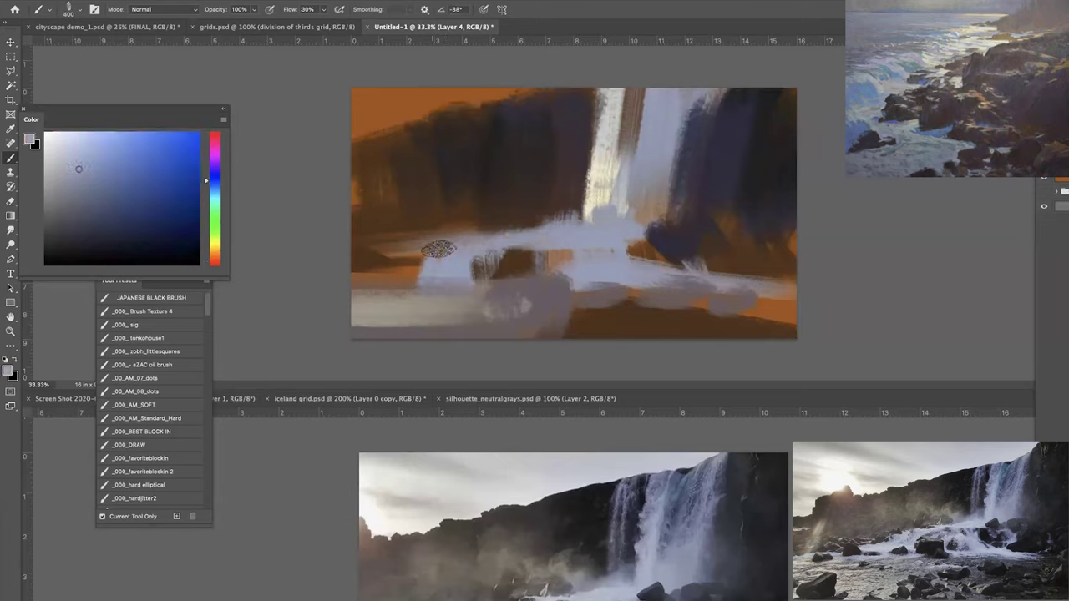
{"action": "key", "text": "bracketright"}
{"action": "key", "text": "bracketright"}
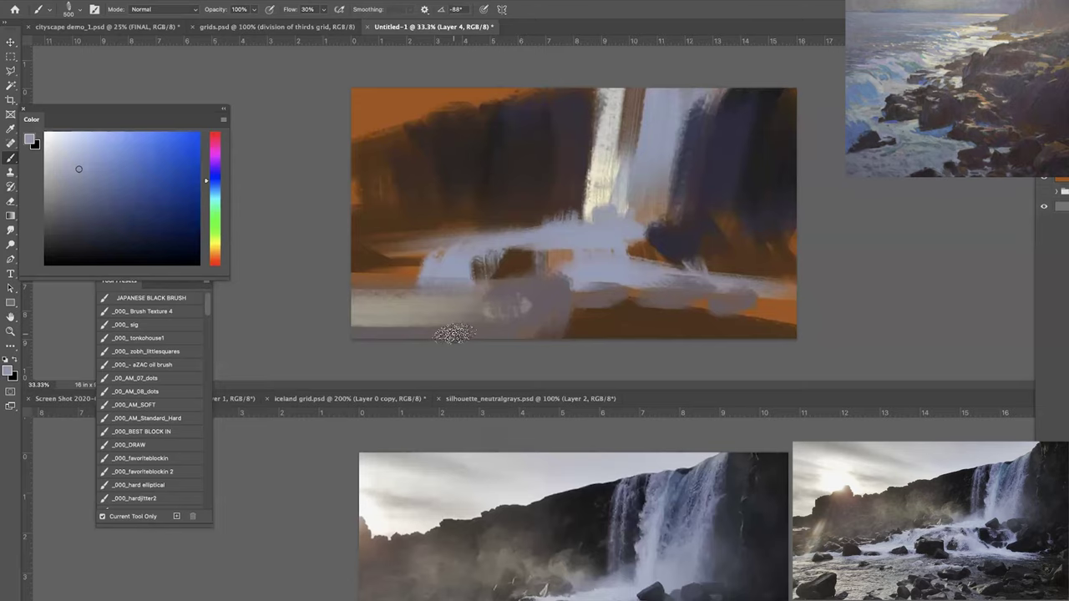
{"action": "left_click", "coordinate": [542, 236], "text": "alt"}
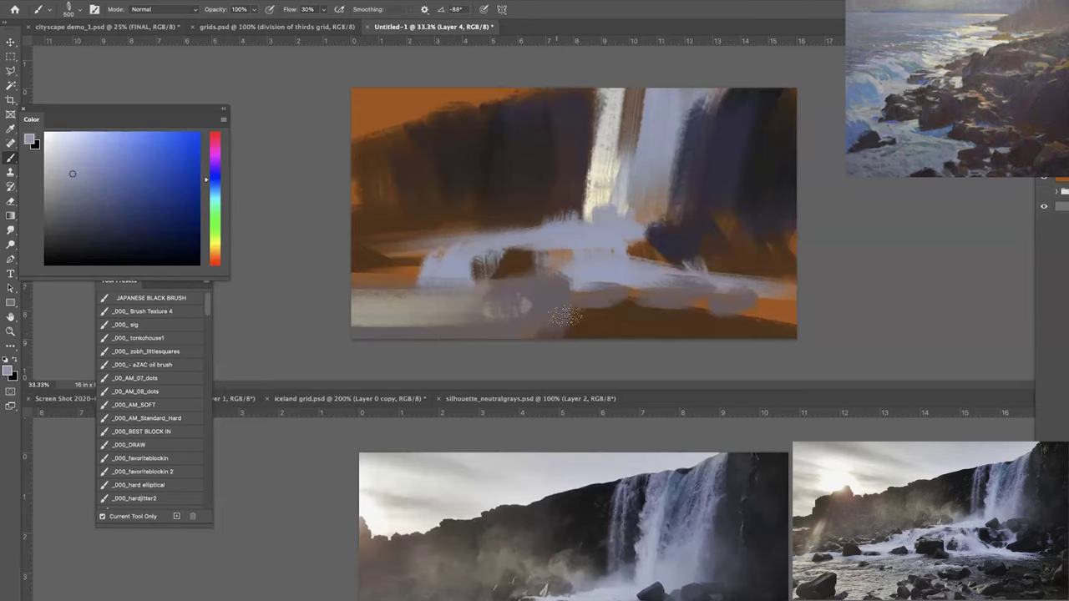
{"action": "left_click", "coordinate": [517, 170], "text": "alt"}
{"action": "left_click_drag", "start_coordinate": [493, 255], "coordinate": [517, 272]}
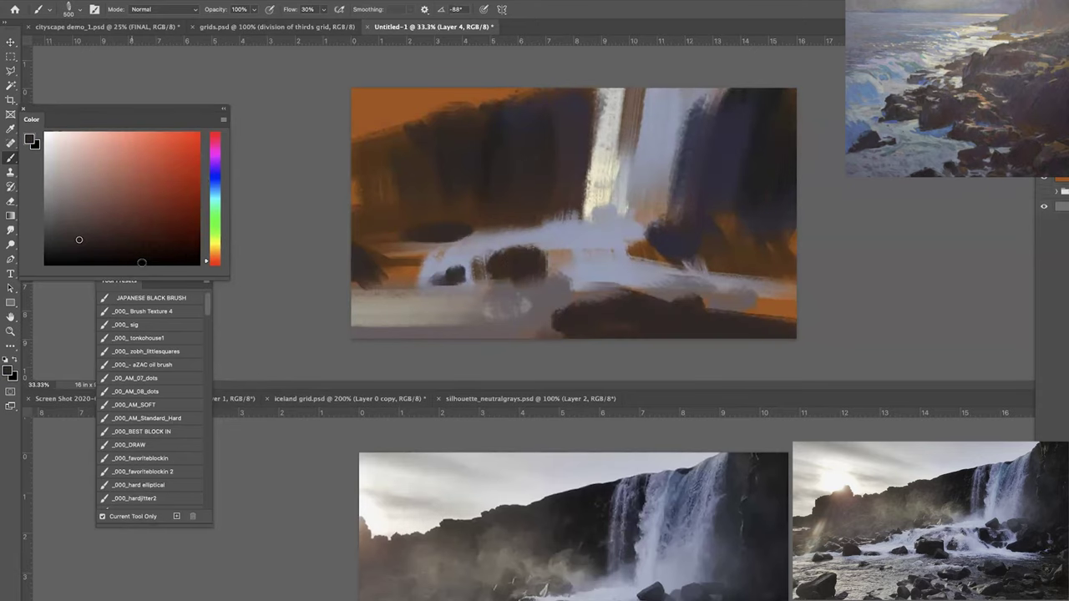
Paint smaller dark rocks at the waterfall's base and along the right side of the stream with the brush at 300.
{"action": "key", "text": "ctrl+minus"}
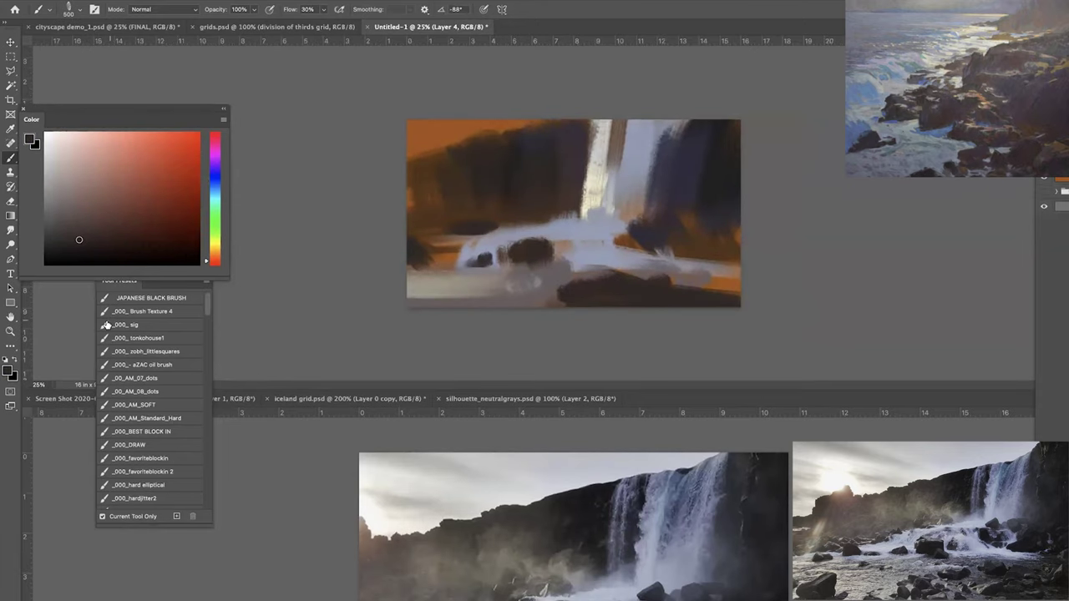
{"action": "key", "text": "super+plus"}
{"action": "key", "text": "bracketleft"}
{"action": "key", "text": "bracketleft"}
{"action": "left_click_drag", "start_coordinate": [637, 218], "coordinate": [651, 209]}
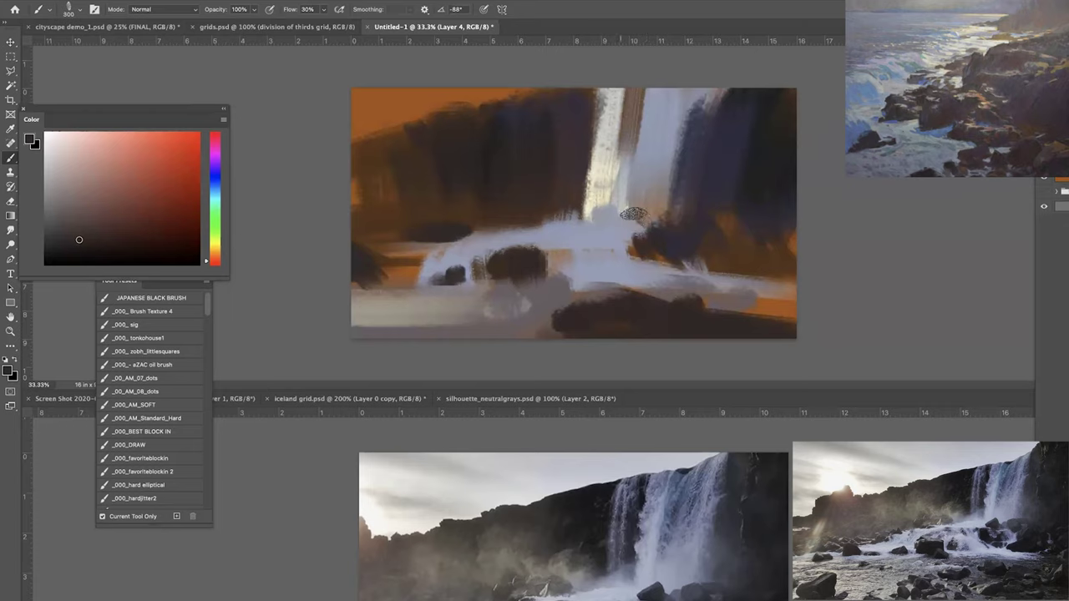
{"action": "left_click_drag", "start_coordinate": [611, 241], "coordinate": [619, 260]}
{"action": "left_click_drag", "start_coordinate": [711, 273], "coordinate": [662, 269]}
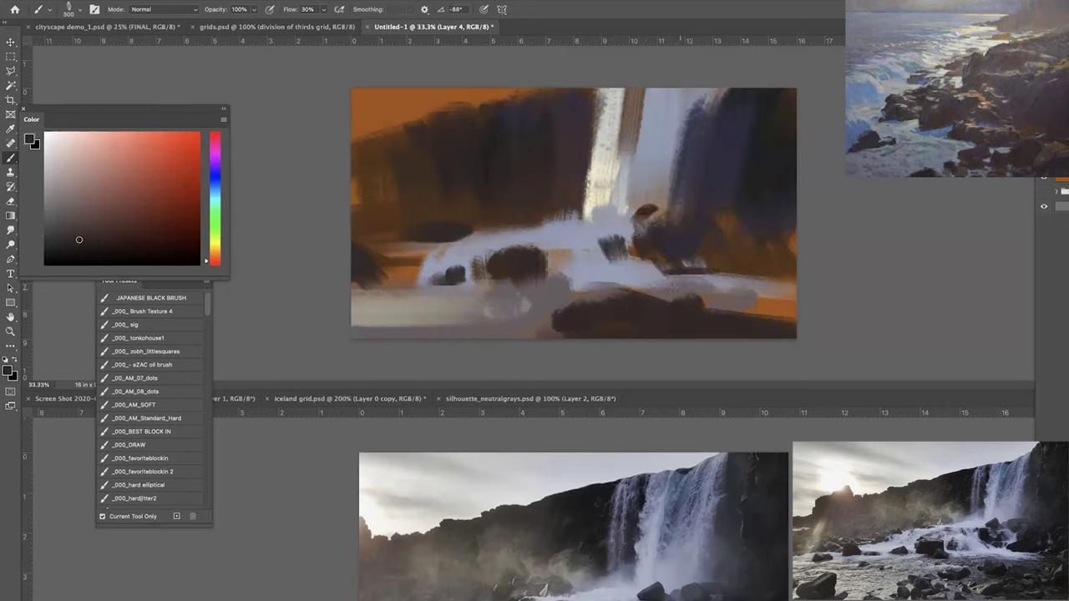
Sample the dark brown of the right bank and brush it over the rocks there with the brush at 500.
{"action": "left_click", "coordinate": [739, 245], "text": "alt"}
{"action": "key", "text": "bracketright"}
{"action": "key", "text": "bracketright"}
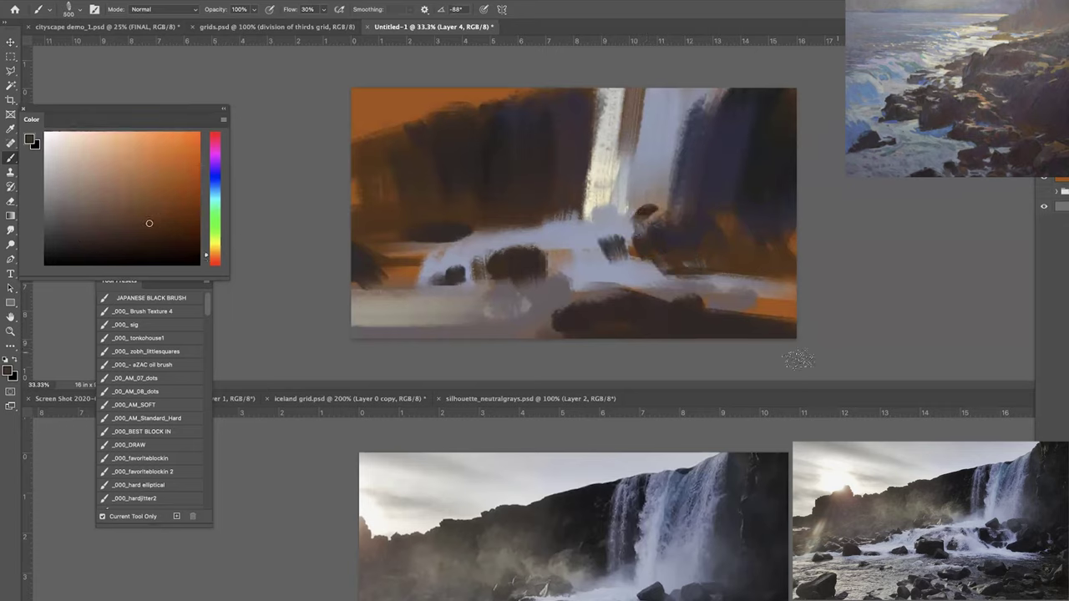
{"action": "mouse_move", "coordinate": [739, 244]}
{"action": "left_mouse_down"}
{"action": "mouse_move", "coordinate": [710, 238]}
{"action": "mouse_move", "coordinate": [687, 261]}
{"action": "left_mouse_up"}
Sample lavender from the waterfall's base and paint a small cascade spilling over the rocks on the right bank.
{"action": "left_click", "coordinate": [593, 230], "text": "alt"}
{"action": "key", "text": "["}
{"action": "left_click_drag", "start_coordinate": [674, 219], "coordinate": [691, 264]}
{"action": "key", "text": "]"}
{"action": "left_click_drag", "start_coordinate": [679, 223], "coordinate": [702, 237]}
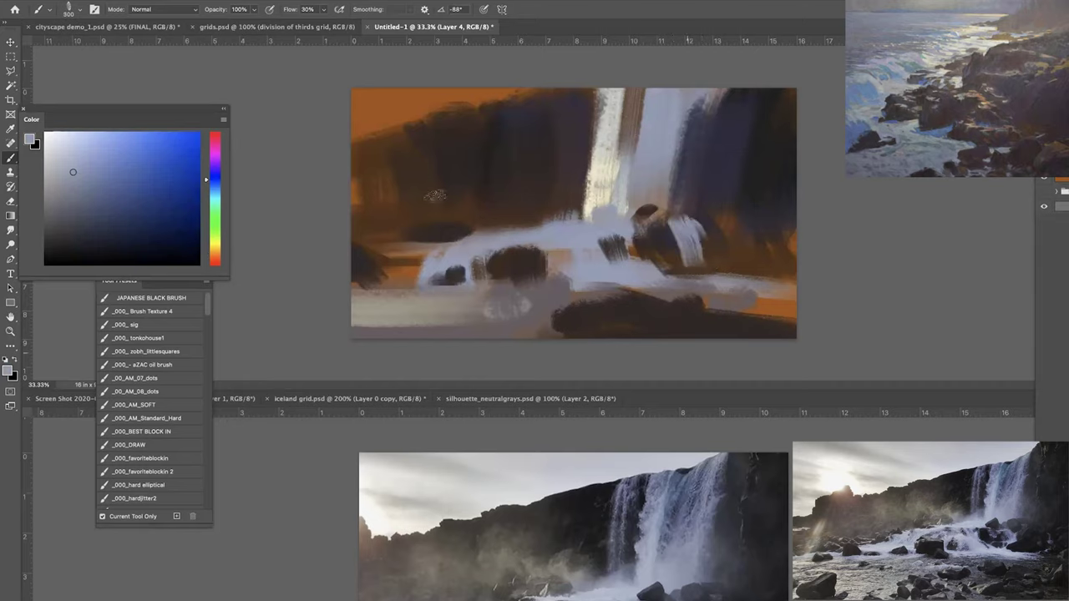
Sample the left cliff's dark tone, shift its hue to yellow-orange and brush it down the left cliff with an enlarged brush.
{"action": "left_click", "coordinate": [510, 196], "text": "alt"}
{"action": "key", "text": "bracketright"}
{"action": "key", "text": "bracketright"}
{"action": "key", "text": "bracketright"}
{"action": "key", "text": "bracketright"}
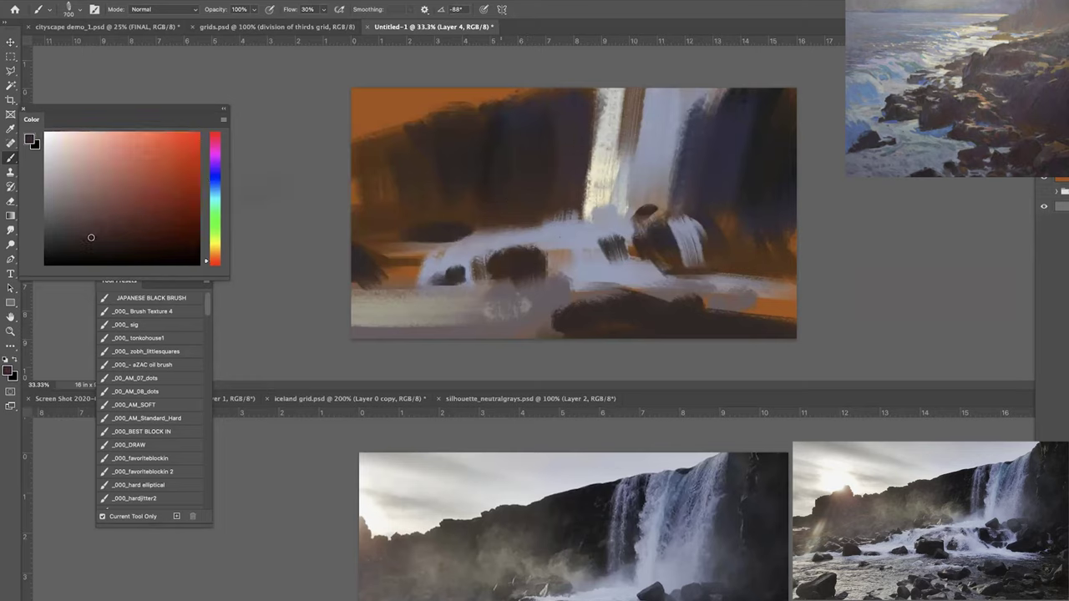
{"action": "left_click", "coordinate": [215, 256]}
{"action": "left_click_drag", "start_coordinate": [215, 253], "coordinate": [216, 249]}
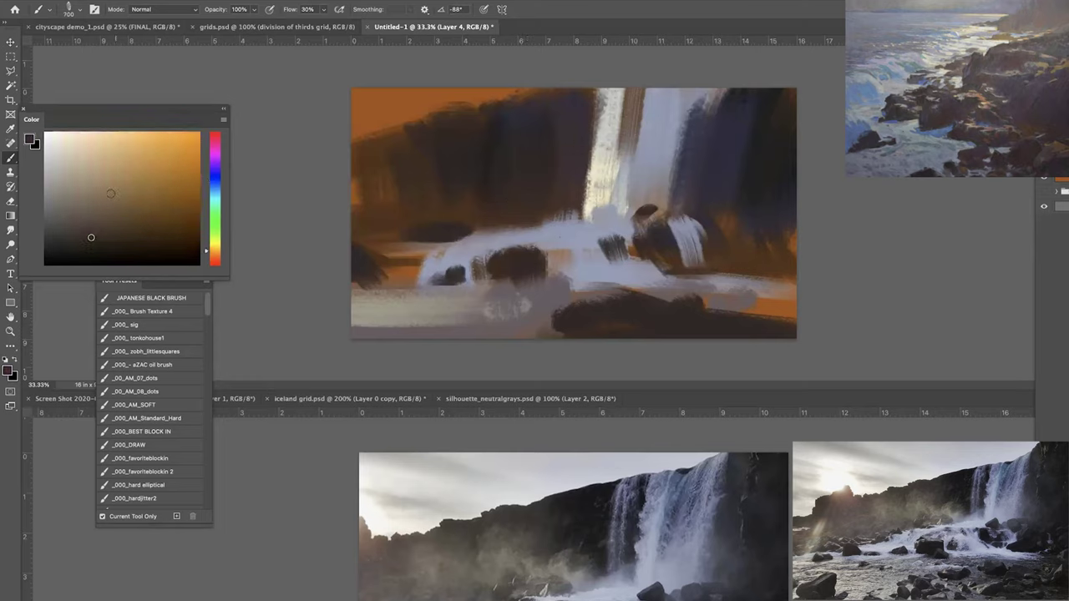
{"action": "key", "text": "bracketright"}
{"action": "key", "text": "bracketright"}
{"action": "key", "text": "bracketright"}
{"action": "left_click_drag", "start_coordinate": [418, 142], "coordinate": [428, 228]}
{"action": "mouse_move", "coordinate": [485, 185]}
{"action": "left_mouse_down"}
{"action": "mouse_move", "coordinate": [481, 139]}
{"action": "mouse_move", "coordinate": [496, 177]}
{"action": "mouse_move", "coordinate": [492, 218]}
{"action": "left_mouse_up"}
Lighten the color to a muted khaki brown and glaze vertical mist strokes over the left cliff with the brush at 1200.
{"action": "left_click", "coordinate": [98, 215]}
{"action": "key", "text": "bracketright"}
{"action": "key", "text": "bracketright"}
{"action": "left_click_drag", "start_coordinate": [456, 155], "coordinate": [468, 255]}
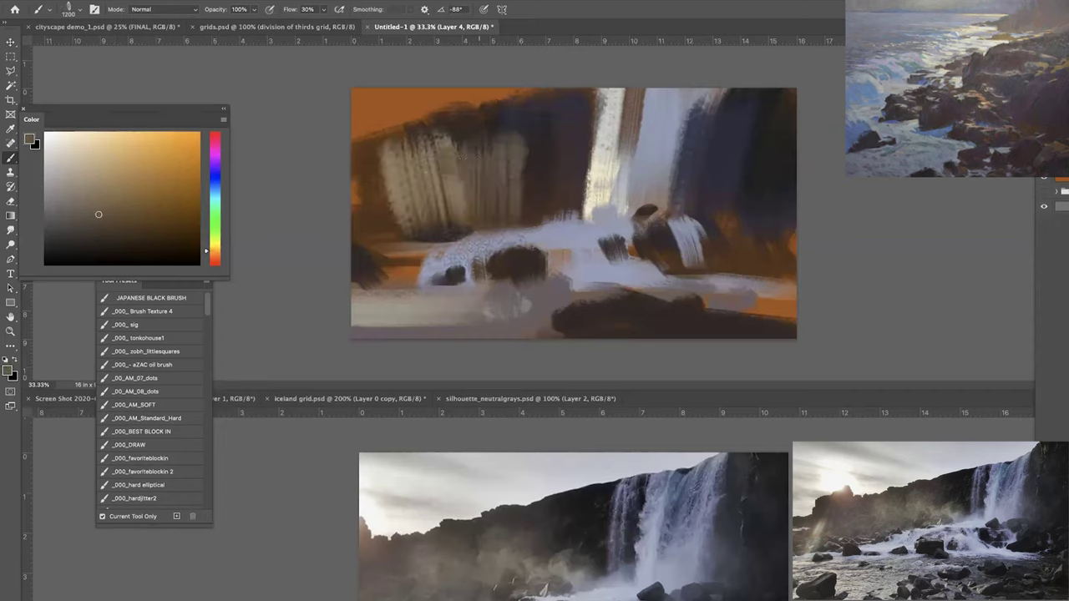
Examine the seascape's rocks and light in silhouette_neutralgrays.psd at 200%, reduce the brush to 125, then return to iceland grid.psd.
{"action": "left_click", "coordinate": [525, 397]}
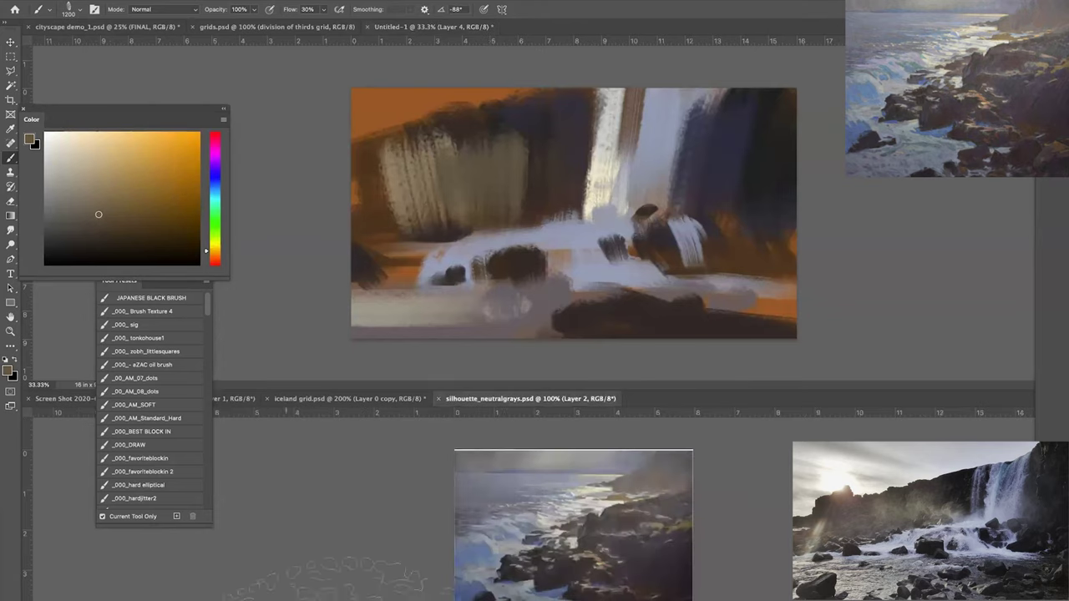
{"action": "key", "text": "super+plus"}
{"action": "key", "text": "bracketleft"}
{"action": "key", "text": "bracketleft"}
{"action": "key", "text": "bracketleft"}
{"action": "key", "text": "super+minus"}
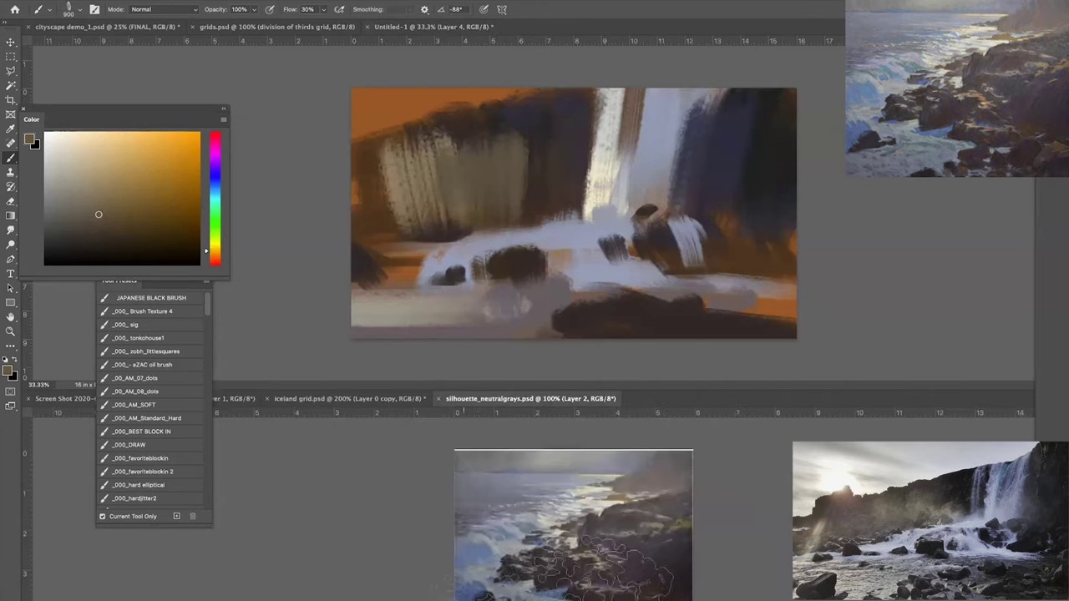
{"action": "key", "text": "bracketleft"}
{"action": "key", "text": "bracketleft"}
{"action": "key", "text": "bracketleft"}
{"action": "key", "text": "bracketleft"}
{"action": "key", "text": "bracketleft"}
{"action": "key", "text": "bracketleft"}
{"action": "key", "text": "bracketleft"}
{"action": "key", "text": "bracketleft"}
{"action": "key", "text": "bracketleft"}
{"action": "key", "text": "bracketleft"}
{"action": "key", "text": "bracketleft"}
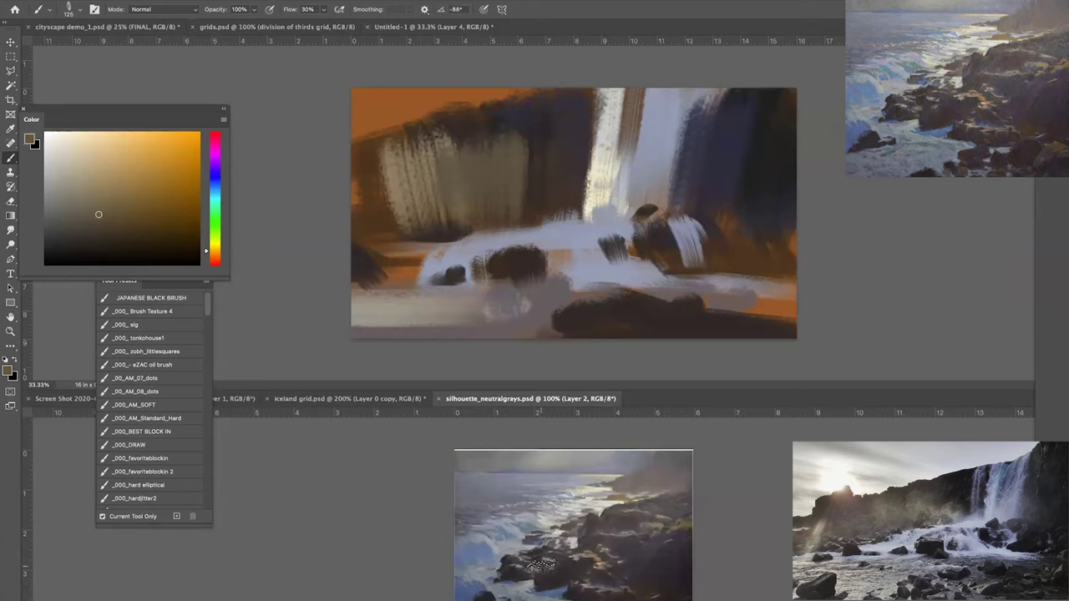
{"action": "key", "text": "super+plus"}
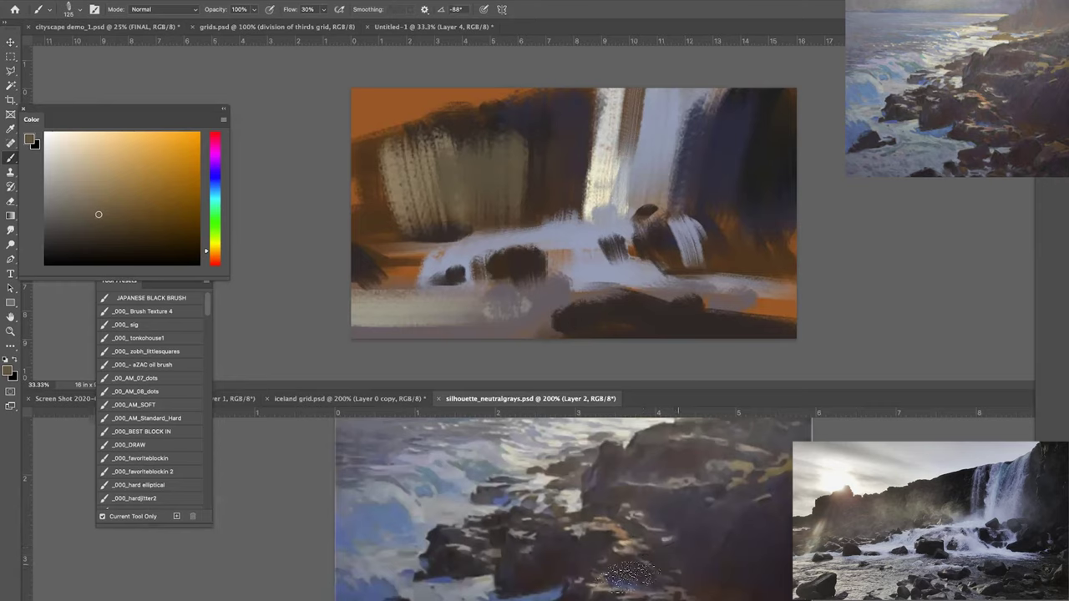
{"action": "key", "text": "ctrl+minus"}
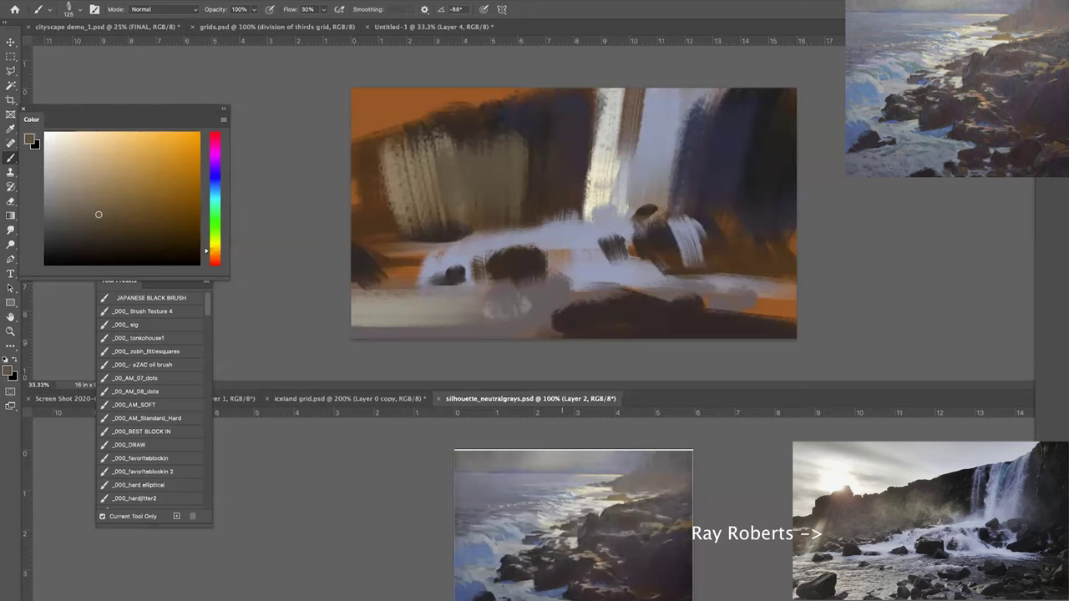
{"action": "left_click", "coordinate": [349, 398]}
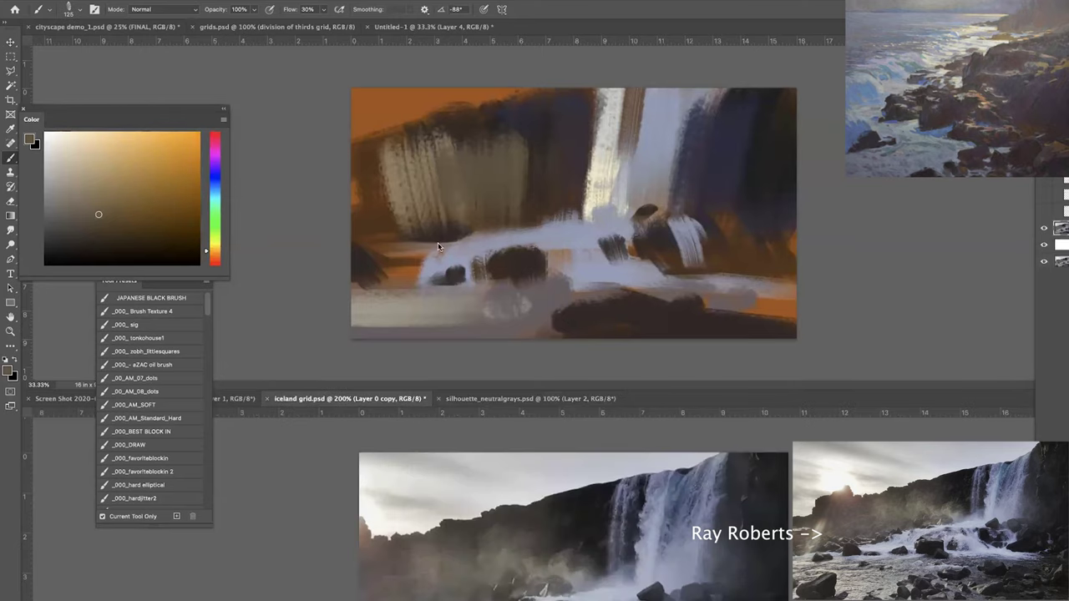
Sample the khaki brown on the left cliff and glaze it over the cliff's far left edge with the brush at 800.
{"action": "left_click", "coordinate": [406, 164]}
{"action": "left_click", "coordinate": [453, 181], "text": "alt"}
{"action": "key", "text": "bracketright"}
{"action": "key", "text": "bracketright"}
{"action": "key", "text": "bracketright"}
{"action": "key", "text": "bracketright"}
{"action": "mouse_move", "coordinate": [373, 159]}
{"action": "left_mouse_down"}
{"action": "mouse_move", "coordinate": [364, 177]}
{"action": "mouse_move", "coordinate": [376, 175]}
{"action": "left_mouse_up"}
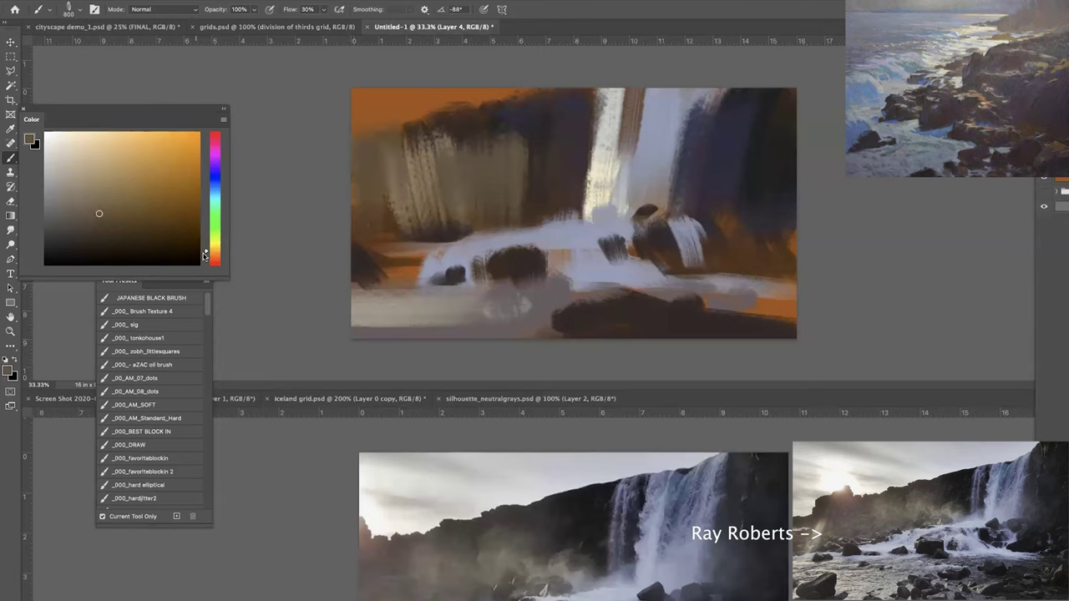
Shift the color's hue to red-orange and brush vertical reddish-brown strokes over the left cliff.
{"action": "left_click", "coordinate": [213, 259]}
{"action": "left_click_drag", "start_coordinate": [394, 210], "coordinate": [380, 216]}
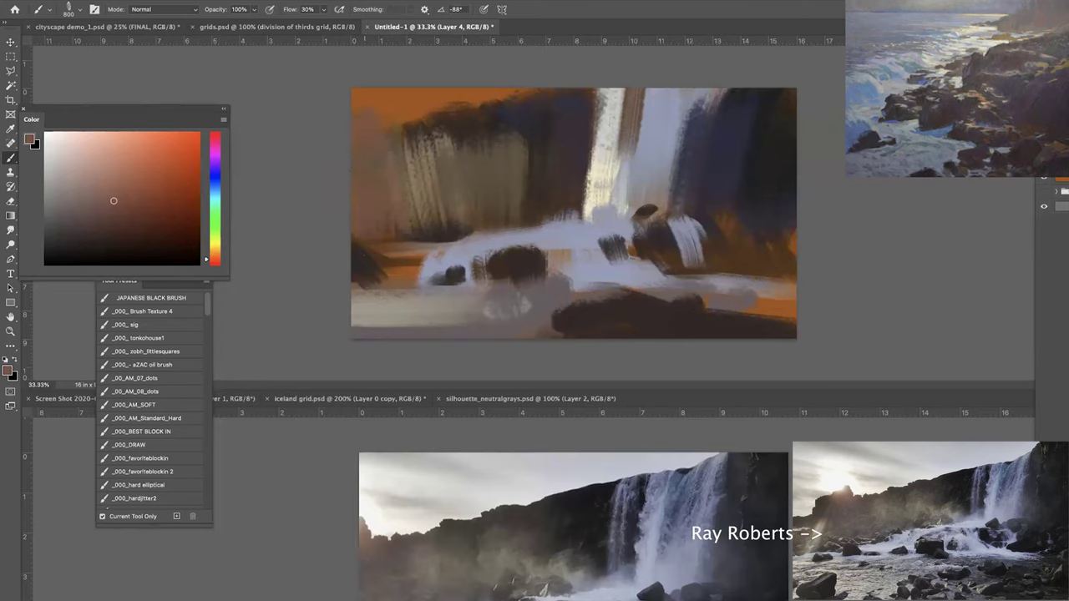
{"action": "mouse_move", "coordinate": [455, 117]}
{"action": "left_mouse_down"}
{"action": "mouse_move", "coordinate": [463, 150]}
{"action": "mouse_move", "coordinate": [515, 211]}
{"action": "left_mouse_up"}
{"action": "left_click", "coordinate": [543, 134], "text": "alt"}
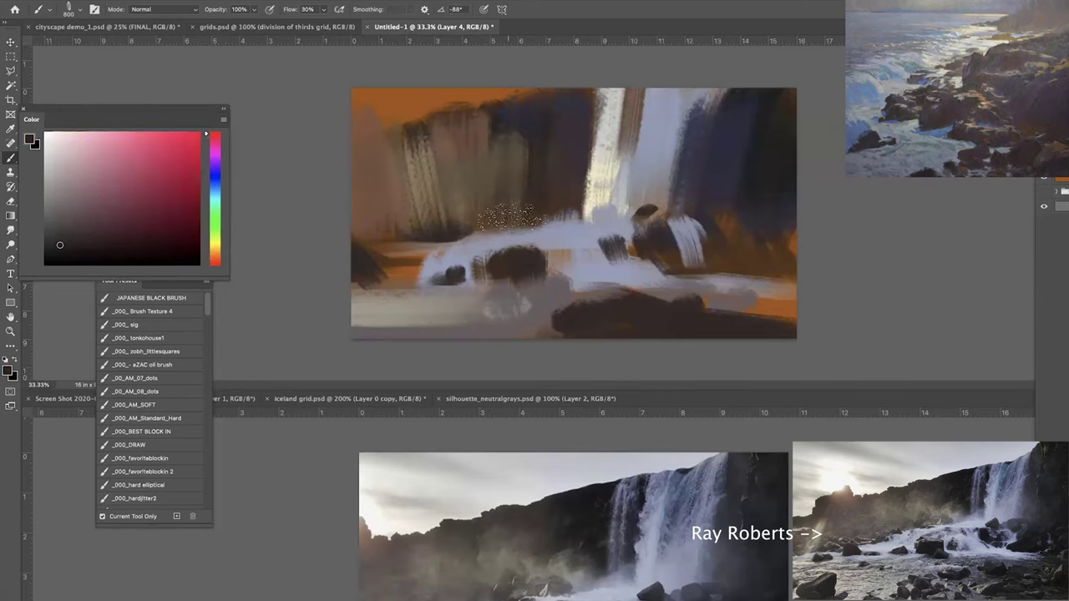
Extend the right cliff's sampled dark tone downward, then shift it to dark teal and cover the orange at the cliff's base.
{"action": "key", "text": "super+minus"}
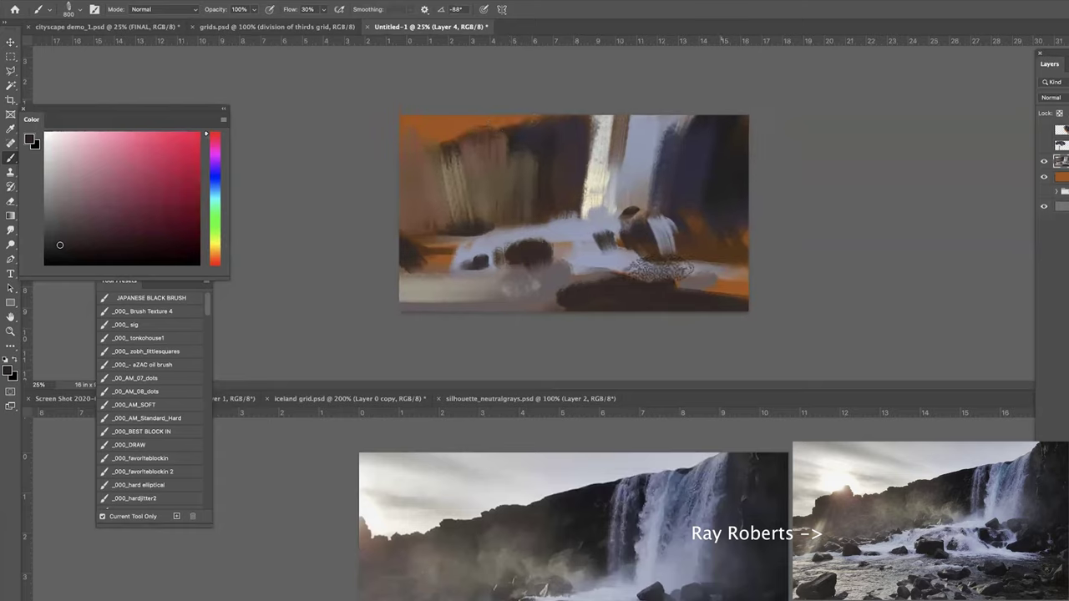
{"action": "key", "text": "ctrl+plus"}
{"action": "left_click", "coordinate": [769, 209], "text": "alt"}
{"action": "left_click_drag", "start_coordinate": [764, 209], "coordinate": [781, 250]}
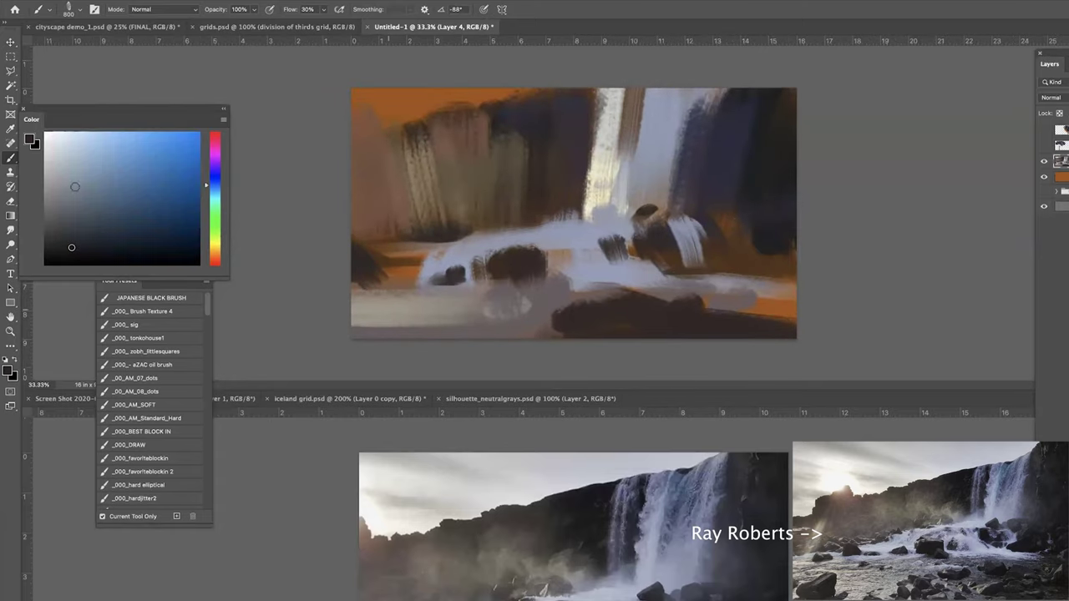
{"action": "left_click", "coordinate": [224, 200]}
{"action": "left_click_drag", "start_coordinate": [103, 232], "coordinate": [104, 240]}
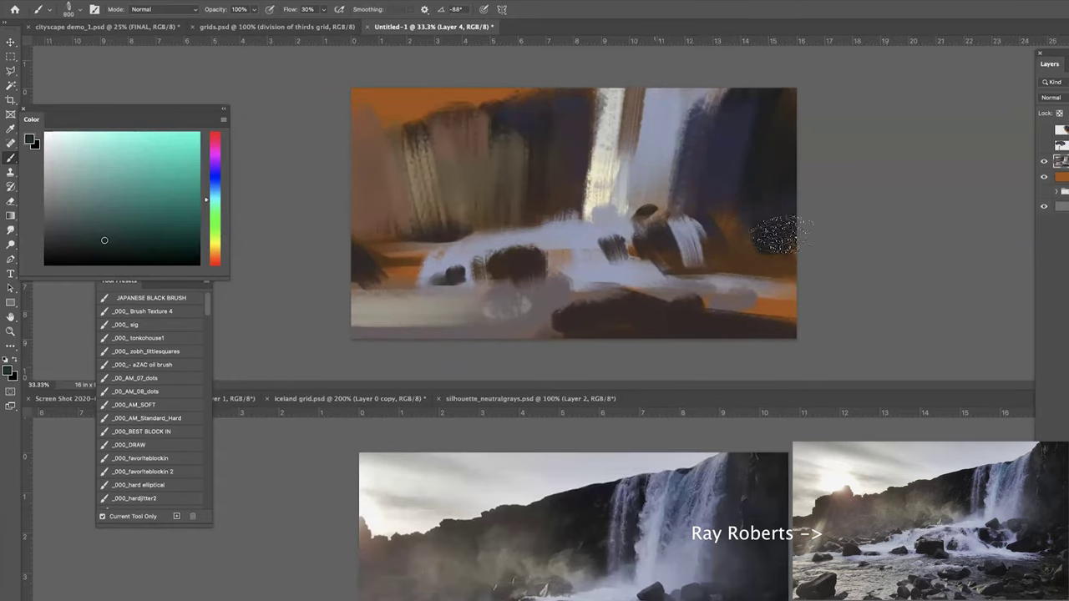
{"action": "mouse_move", "coordinate": [779, 238]}
{"action": "left_mouse_down"}
{"action": "mouse_move", "coordinate": [752, 231]}
{"action": "mouse_move", "coordinate": [761, 236]}
{"action": "mouse_move", "coordinate": [740, 268]}
{"action": "left_mouse_up"}
Reduce the brush to 300 and reshape the small right-bank cascade's outer edge with sampled dark green and lavender-gray.
{"action": "key", "text": "["}
{"action": "key", "text": "bracketleft"}
{"action": "left_click", "coordinate": [753, 203], "text": "alt"}
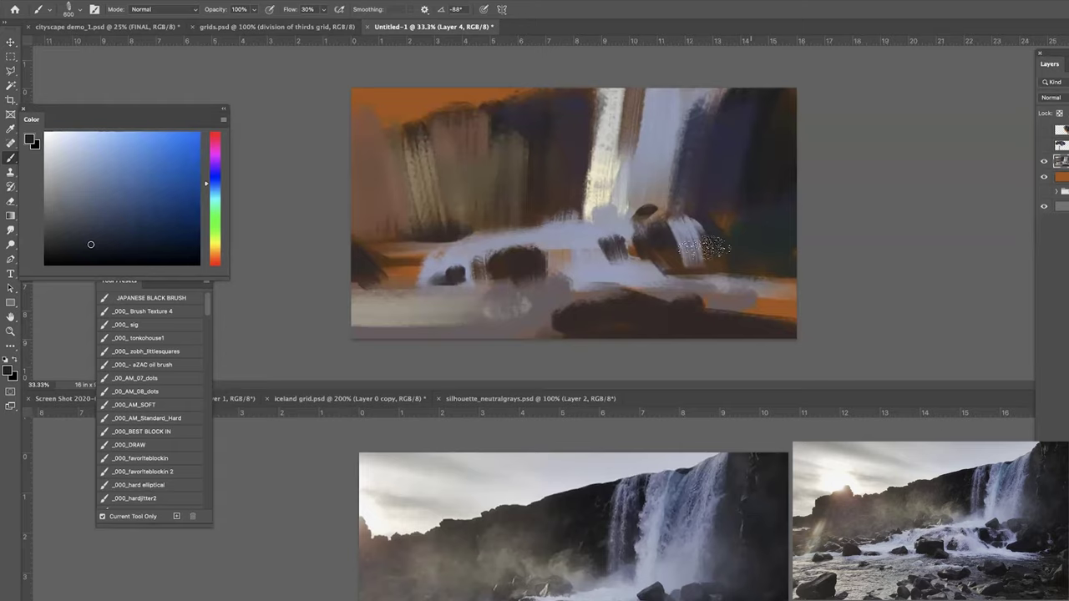
{"action": "left_click", "coordinate": [723, 246], "text": "alt"}
{"action": "left_click_drag", "start_coordinate": [725, 260], "coordinate": [666, 275]}
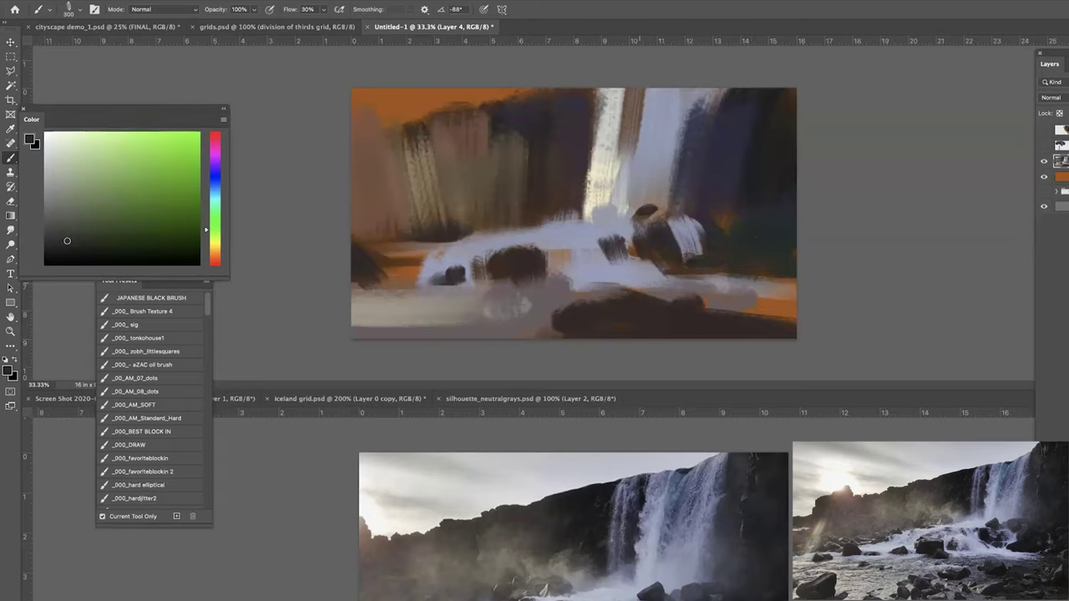
{"action": "left_click", "coordinate": [688, 241], "text": "alt"}
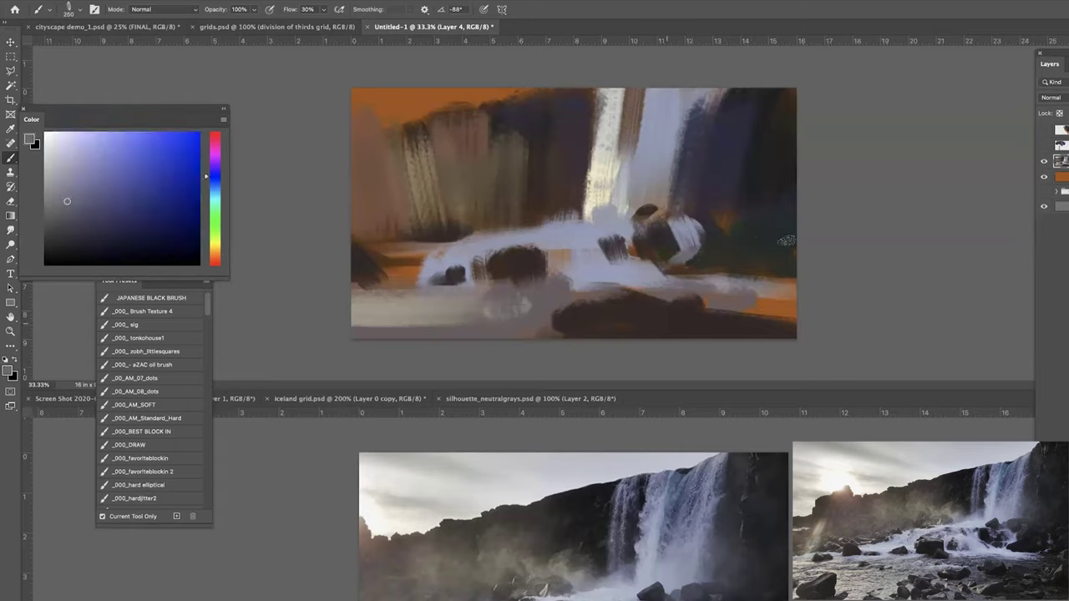
{"action": "left_click", "coordinate": [777, 266], "text": "alt"}
{"action": "key", "text": "bracketright"}
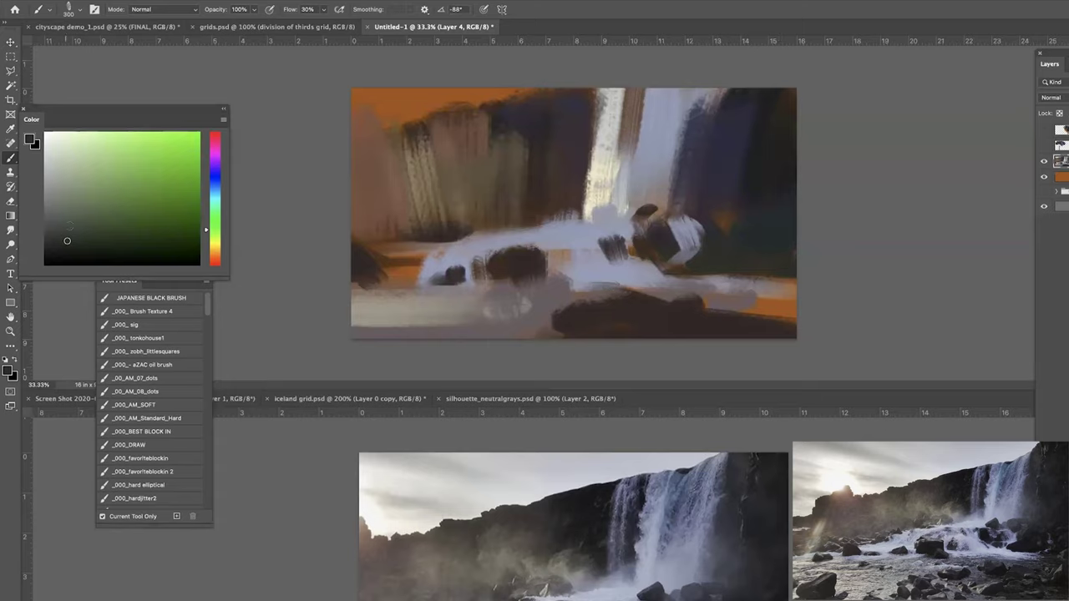
Sample the right cliff's dark blue, enrich it slightly, and brush it over the lower right cliff and the foreground rock with an enlarged brush.
{"action": "left_click", "coordinate": [742, 197], "text": "alt"}
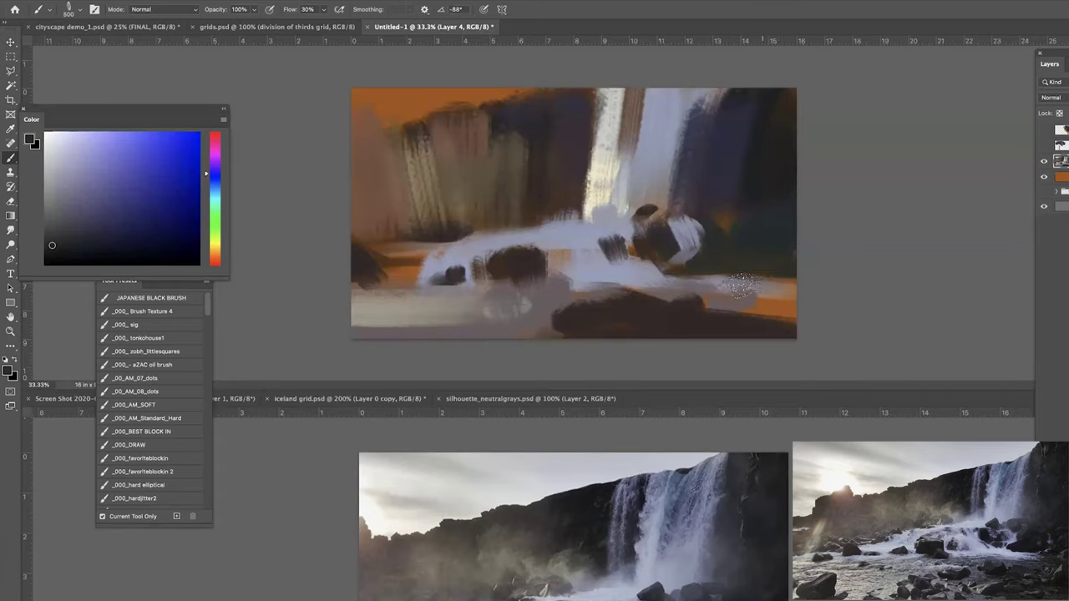
{"action": "key", "text": "bracketright"}
{"action": "key", "text": "bracketright"}
{"action": "key", "text": "bracketright"}
{"action": "key", "text": "bracketright"}
{"action": "key", "text": "bracketright"}
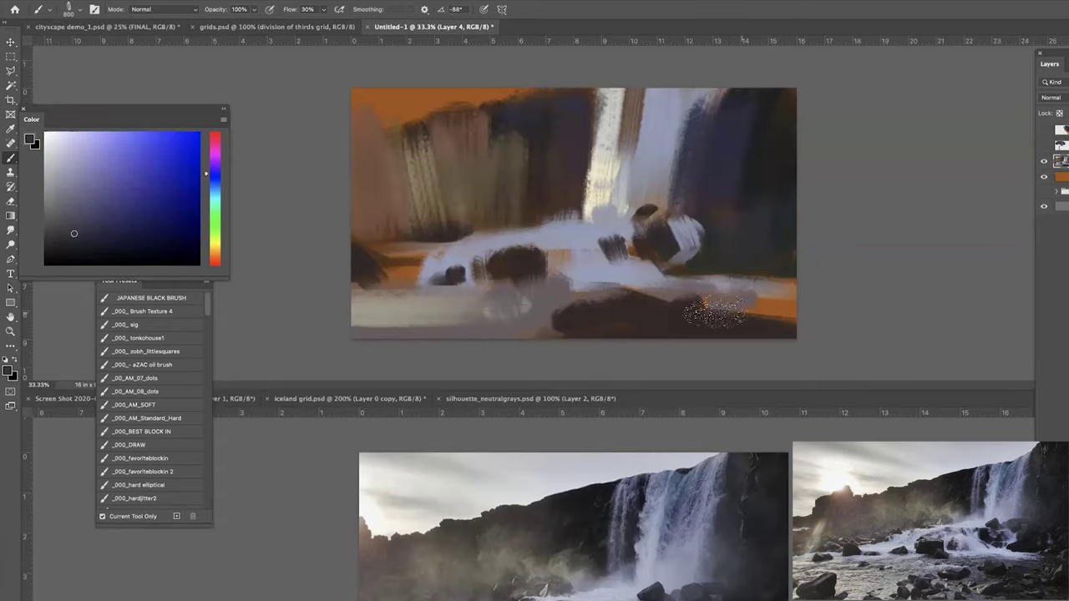
{"action": "left_click", "coordinate": [81, 244]}
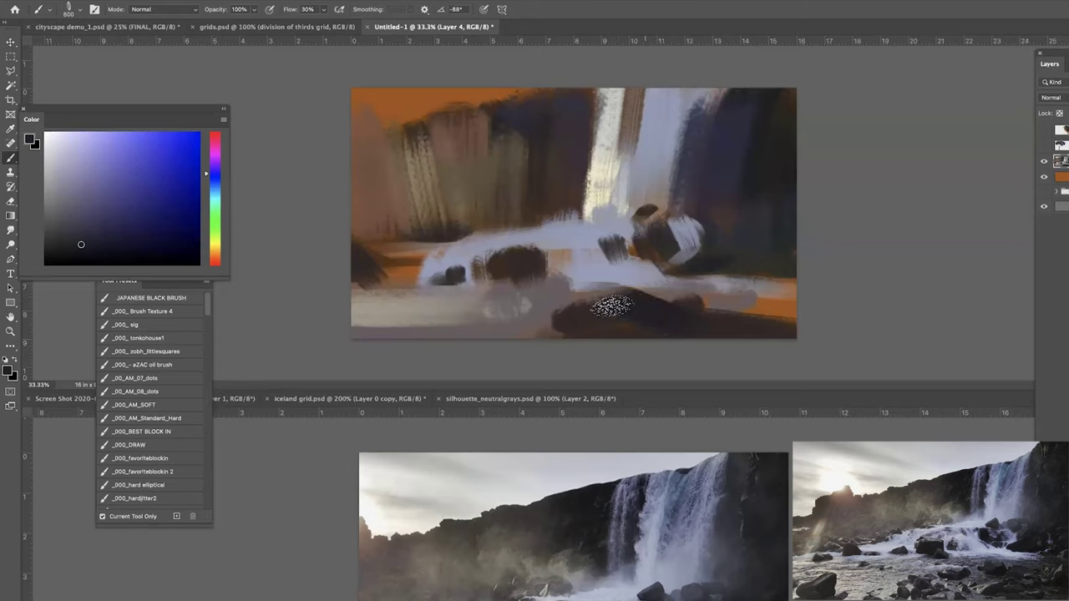
{"action": "left_click_drag", "start_coordinate": [568, 331], "coordinate": [539, 334]}
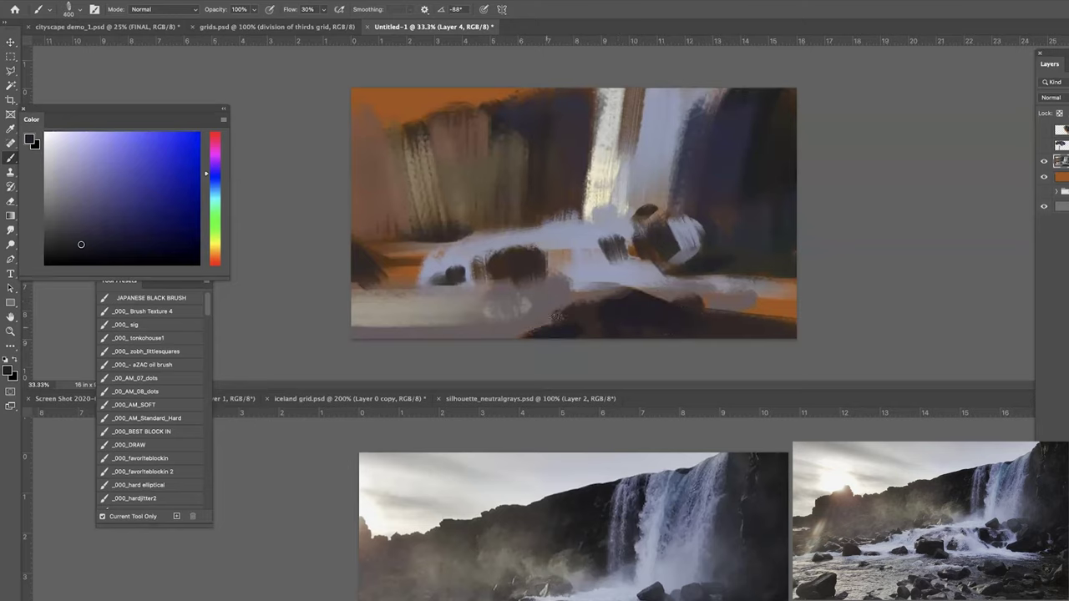
Switch to the _000_BEST BLOCK IN brush and extend the stream leftward in lavender sampled from the water.
{"action": "left_click", "coordinate": [144, 431]}
{"action": "left_click", "coordinate": [512, 264], "text": "alt"}
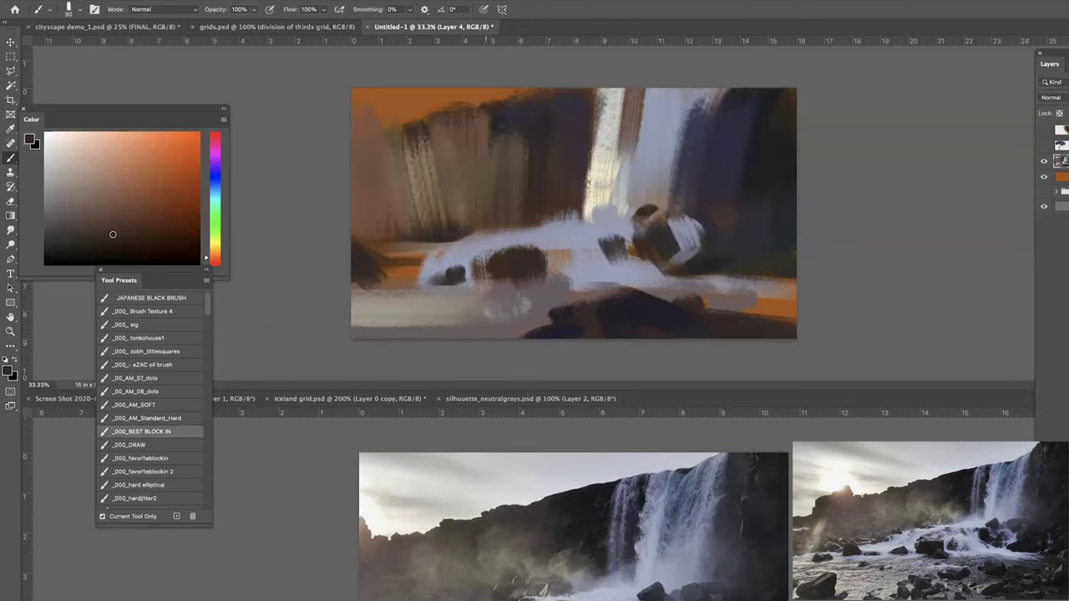
{"action": "left_click", "coordinate": [512, 237], "text": "alt"}
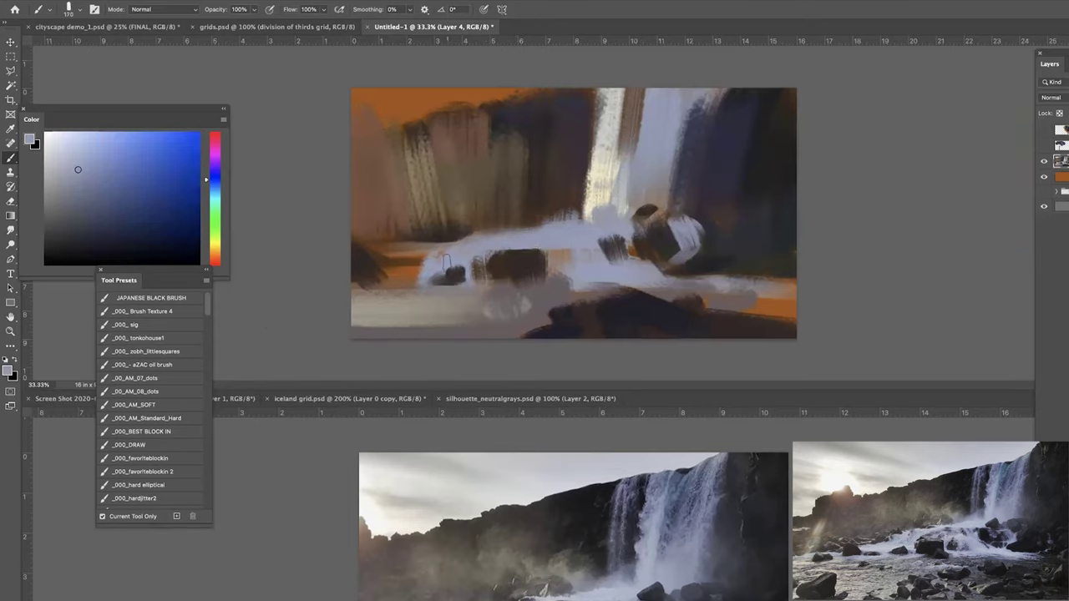
{"action": "key", "text": "]"}
{"action": "mouse_move", "coordinate": [476, 259]}
{"action": "left_mouse_down"}
{"action": "mouse_move", "coordinate": [467, 288]}
{"action": "mouse_move", "coordinate": [373, 277]}
{"action": "left_mouse_up"}
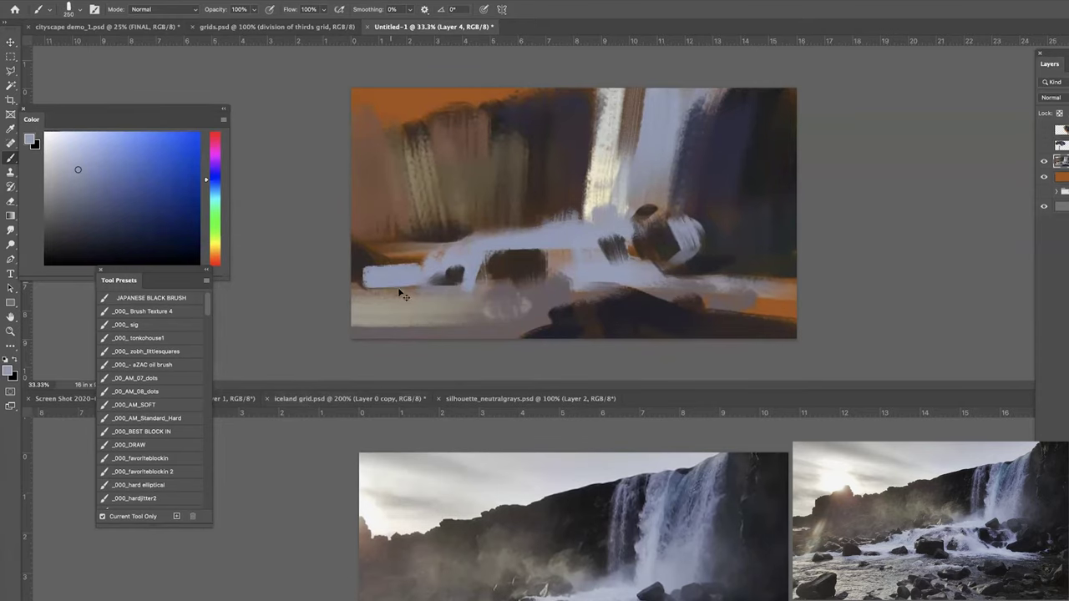
{"action": "key", "text": "super+minus"}
{"action": "key", "text": "super+minus"}
{"action": "key", "text": "super+plus"}
{"action": "key", "text": "super+plus"}
Widen the waterfall's right side with light lavender, then block its middle in darker blue-gray with the brush at 700.
{"action": "left_click_drag", "start_coordinate": [668, 180], "coordinate": [716, 104]}
{"action": "key", "text": "bracketright"}
{"action": "key", "text": "bracketright"}
{"action": "key", "text": "bracketright"}
{"action": "key", "text": "bracketright"}
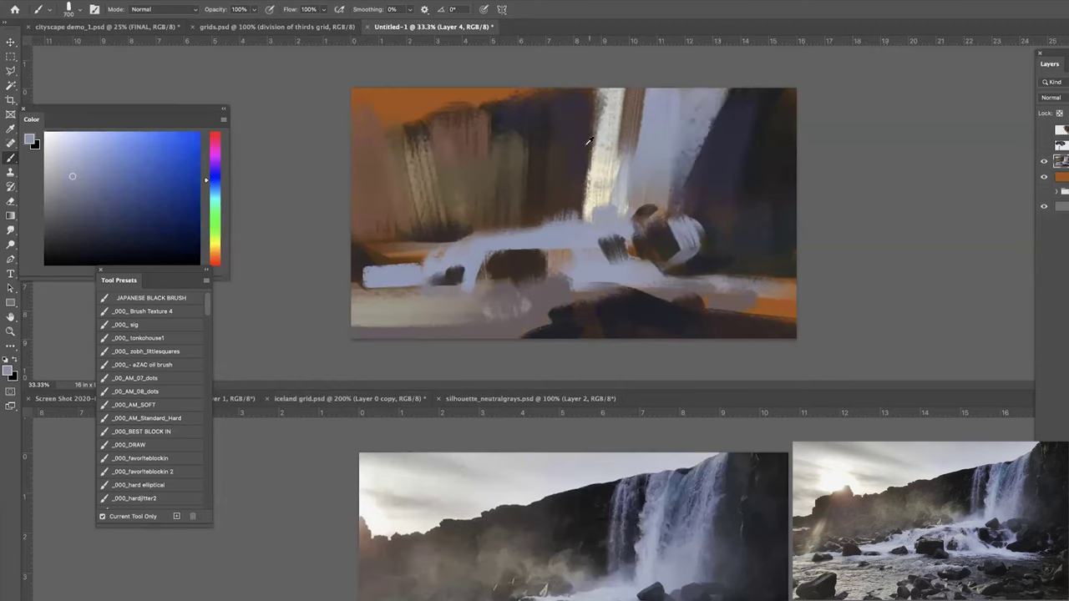
{"action": "left_click", "coordinate": [80, 197]}
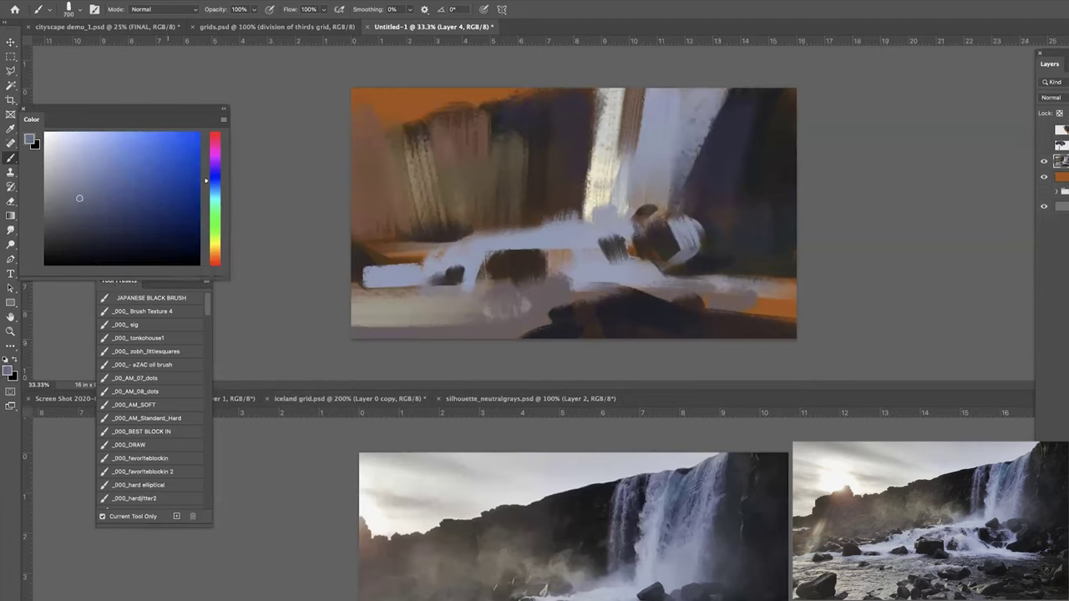
{"action": "left_click_drag", "start_coordinate": [659, 104], "coordinate": [625, 191]}
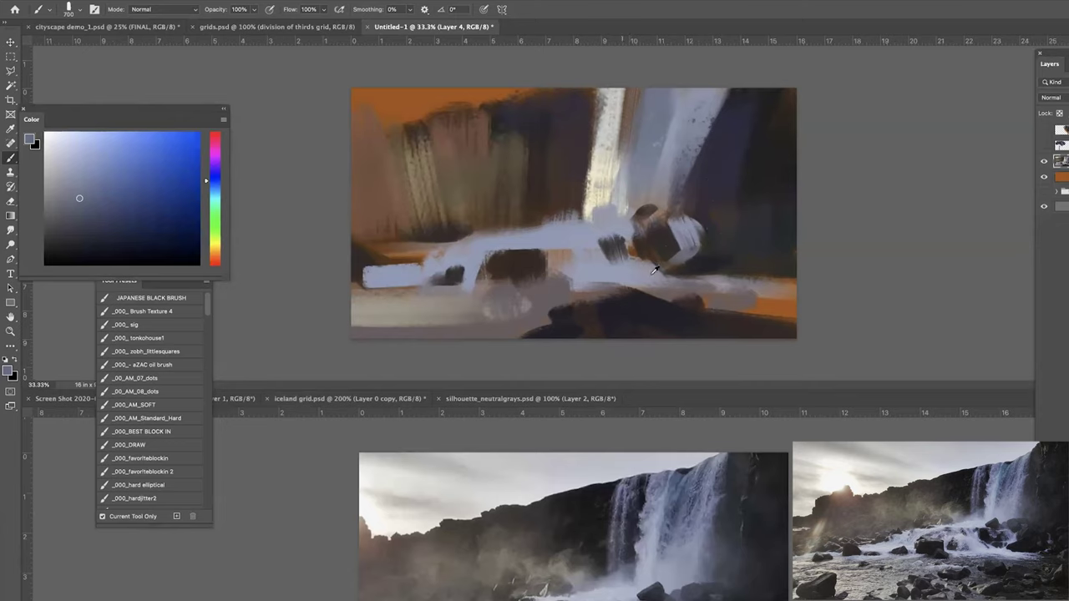
Cover the orange in the right foreground with sampled gray, redoing the first stroke, and lay dark purple-black along the bank below.
{"action": "left_click", "coordinate": [478, 333], "text": "alt"}
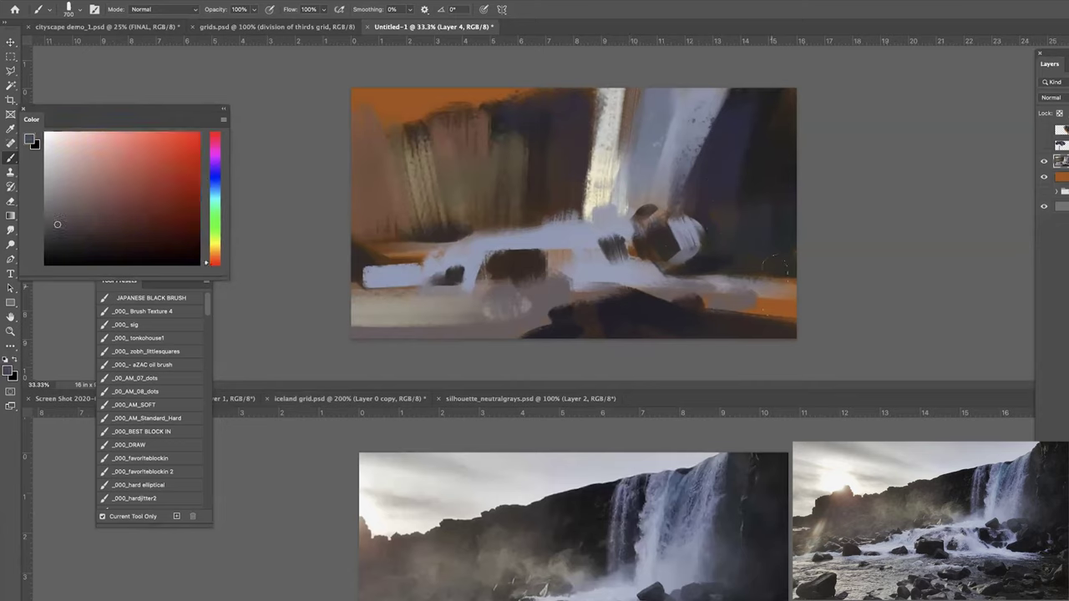
{"action": "left_click_drag", "start_coordinate": [775, 266], "coordinate": [539, 334]}
{"action": "key", "text": "ctrl+z"}
{"action": "left_click_drag", "start_coordinate": [785, 288], "coordinate": [602, 313]}
{"action": "left_click", "coordinate": [673, 323], "text": "alt"}
{"action": "left_click_drag", "start_coordinate": [785, 313], "coordinate": [628, 326]}
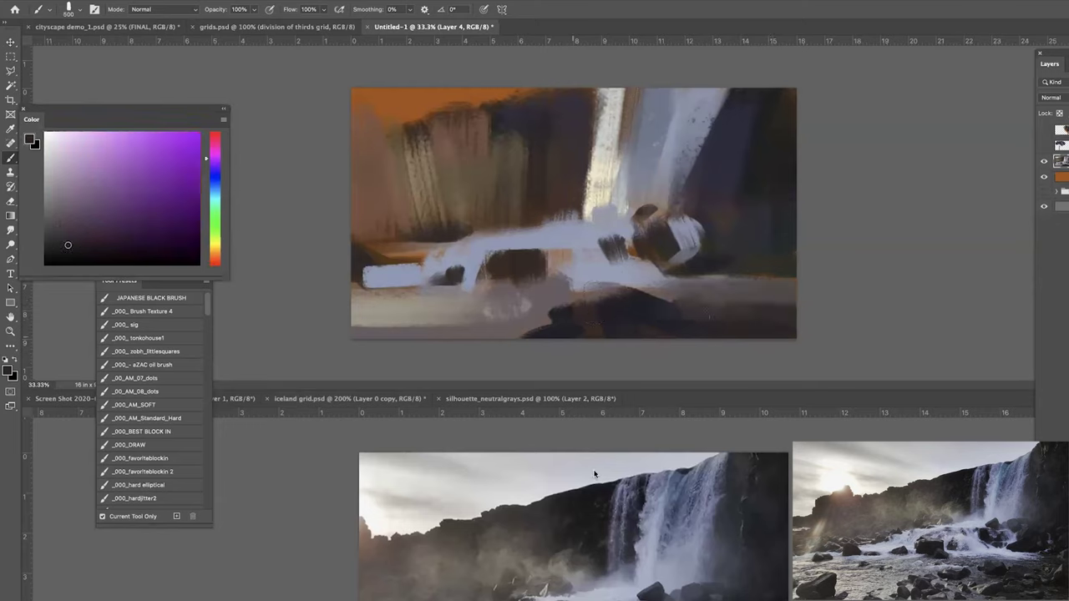
Zoom the iceland grid.psd reference out to 100%, then darken the right foreground bank with the foreground rock's sampled blue-black.
{"action": "left_click", "coordinate": [603, 473]}
{"action": "key", "text": "ctrl+minus"}
{"action": "key", "text": "ctrl+minus"}
{"action": "key", "text": "ctrl+plus"}
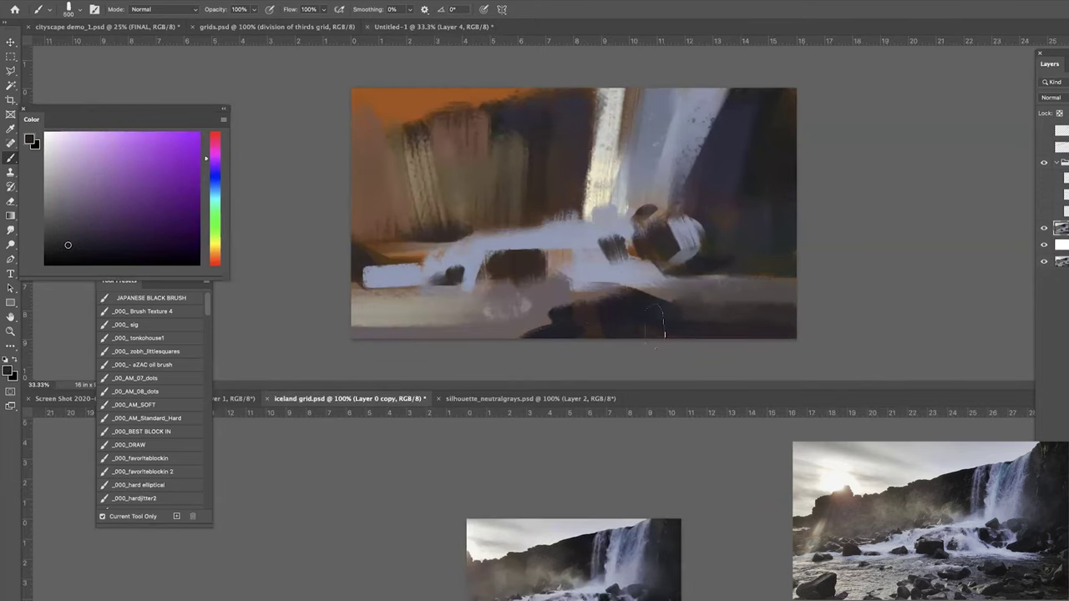
{"action": "left_click", "coordinate": [654, 326]}
{"action": "left_click", "coordinate": [640, 310], "text": "alt"}
{"action": "key", "text": "["}
{"action": "left_click_drag", "start_coordinate": [701, 322], "coordinate": [789, 321]}
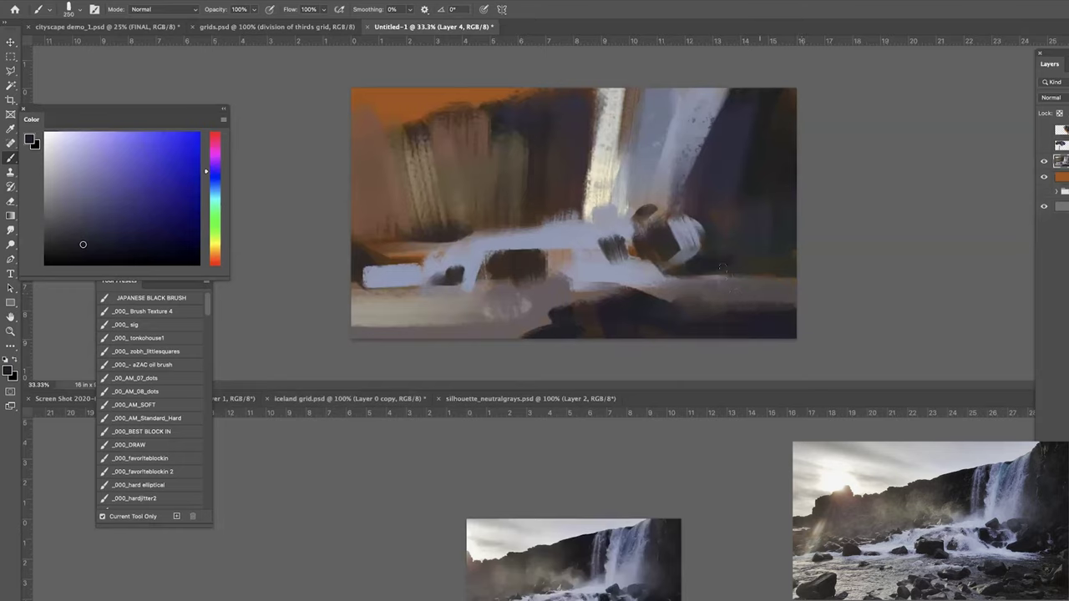
Block in a dark rock mass at the right cliff's base beside the small cascade, enlarging the brush to 300.
{"action": "left_click_drag", "start_coordinate": [723, 269], "coordinate": [703, 269]}
{"action": "key", "text": "]"}
{"action": "key", "text": "]"}
{"action": "mouse_move", "coordinate": [773, 256]}
{"action": "left_mouse_down"}
{"action": "mouse_move", "coordinate": [723, 257]}
{"action": "mouse_move", "coordinate": [756, 244]}
{"action": "left_mouse_up"}
{"action": "key", "text": "]"}
{"action": "key", "text": "]"}
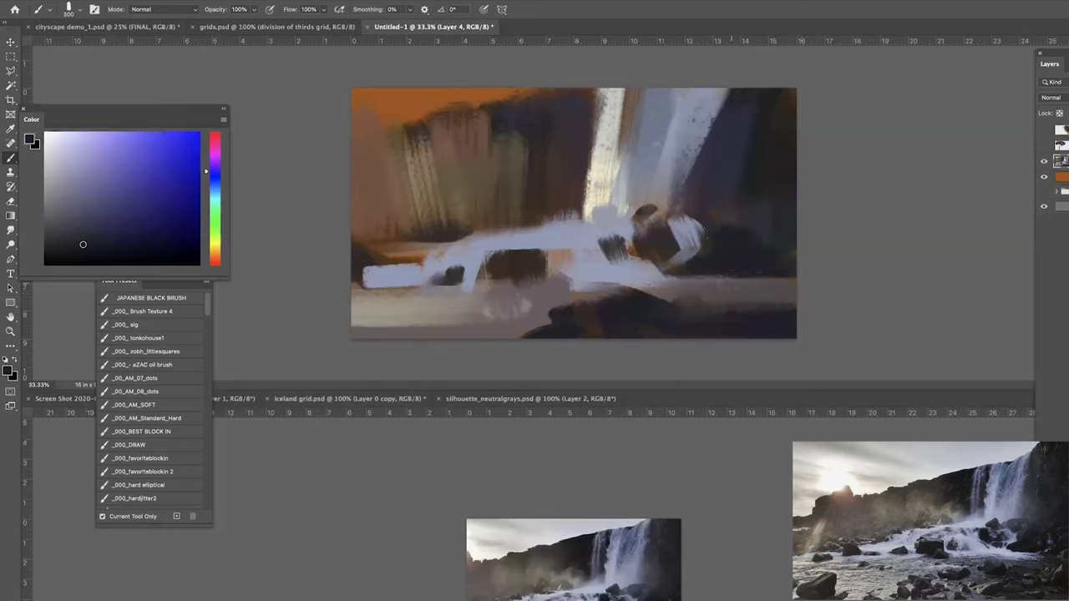
Repaint the rock at the waterfall's base in slate purple, trim its edge with sampled mist, and block gray-mauve over the small cascade's top.
{"action": "mouse_move", "coordinate": [628, 224]}
{"action": "left_mouse_down"}
{"action": "mouse_move", "coordinate": [645, 221]}
{"action": "mouse_move", "coordinate": [635, 234]}
{"action": "mouse_move", "coordinate": [645, 227]}
{"action": "mouse_move", "coordinate": [625, 227]}
{"action": "left_mouse_up"}
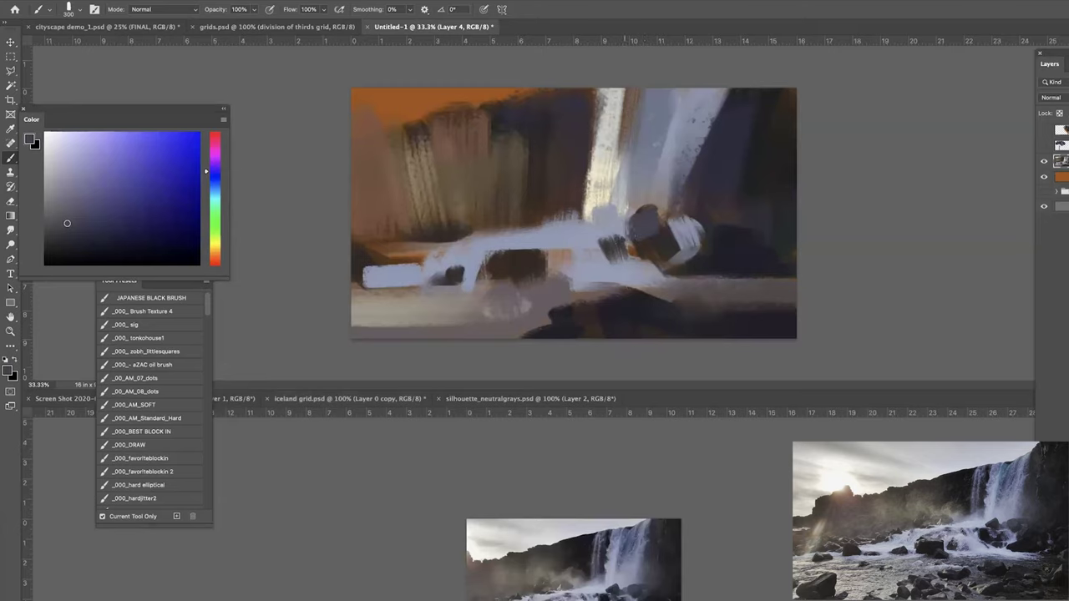
{"action": "left_click", "coordinate": [613, 214], "text": "alt"}
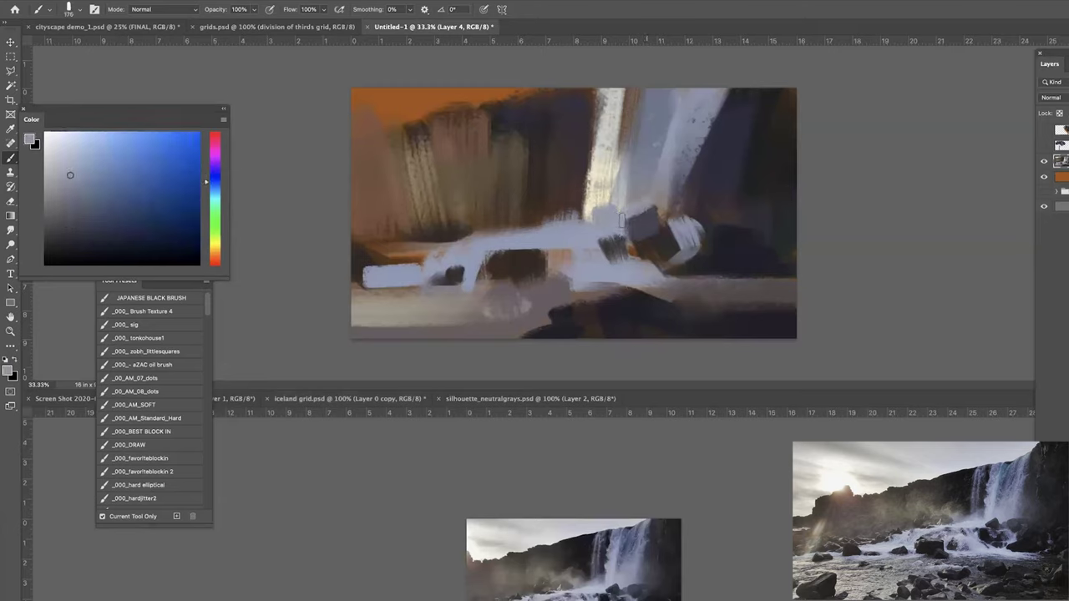
{"action": "left_click", "coordinate": [683, 222], "text": "alt"}
{"action": "mouse_move", "coordinate": [673, 226]}
{"action": "left_mouse_down"}
{"action": "mouse_move", "coordinate": [698, 218]}
{"action": "mouse_move", "coordinate": [685, 217]}
{"action": "left_mouse_up"}
{"action": "left_click", "coordinate": [76, 203]}
{"action": "left_click", "coordinate": [668, 226], "text": "alt"}
{"action": "key", "text": "bracketright"}
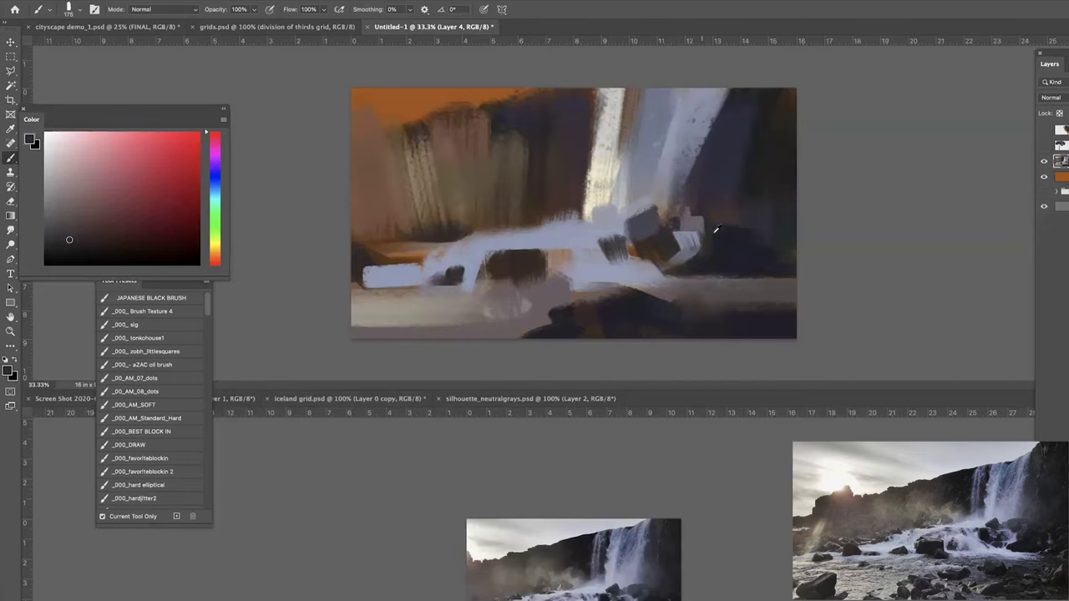
Sample the dark and slate tones of nearby rocks and paint a small rock at the top of the right-bank cascade.
{"action": "left_click", "coordinate": [712, 235], "text": "alt"}
{"action": "left_click", "coordinate": [641, 226], "text": "alt"}
{"action": "key", "text": "bracketright"}
{"action": "left_click", "coordinate": [690, 219]}
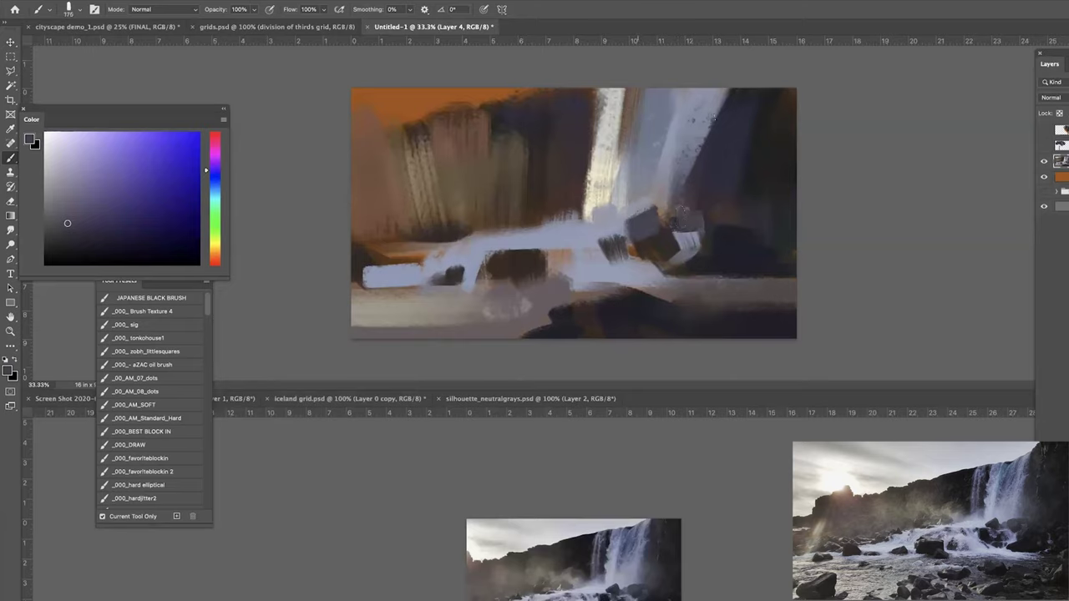
Sample the waterfall's blue-gray and paint a narrow vertical fall left of the bright one with the brush at 500.
{"action": "left_click", "coordinate": [584, 183], "text": "alt"}
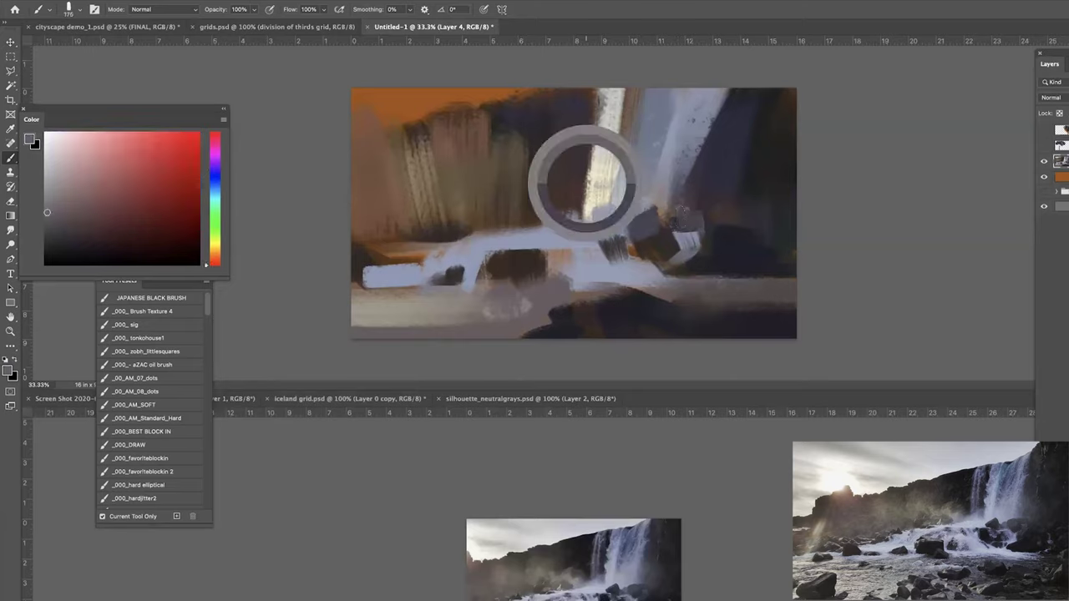
{"action": "left_click", "coordinate": [642, 129], "text": "alt"}
{"action": "key", "text": "bracketright"}
{"action": "key", "text": "bracketright"}
{"action": "key", "text": "bracketright"}
{"action": "key", "text": "bracketright"}
{"action": "key", "text": "bracketright"}
{"action": "left_click_drag", "start_coordinate": [587, 99], "coordinate": [578, 157]}
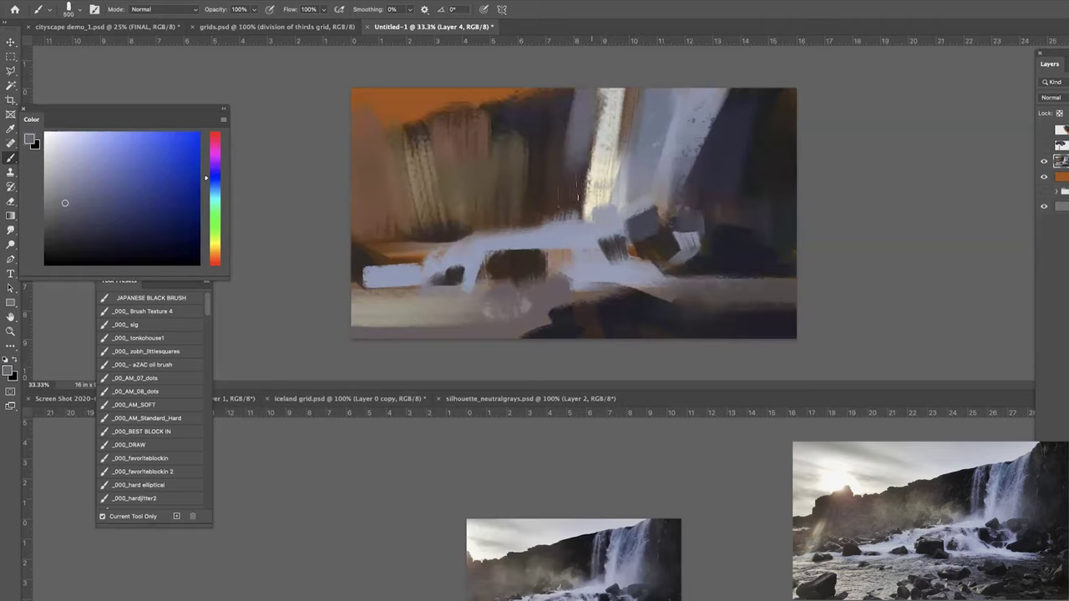
Sample dark tones from the cliff and stroke a dark vertical rock gap down through the bright waterfall's left side.
{"action": "left_click", "coordinate": [560, 187], "text": "alt"}
{"action": "left_click", "coordinate": [548, 134], "text": "alt"}
{"action": "left_click_drag", "start_coordinate": [617, 83], "coordinate": [595, 222]}
{"action": "left_click", "coordinate": [529, 125], "text": "alt"}
{"action": "left_click", "coordinate": [618, 155], "text": "alt"}
{"action": "key", "text": "super+minus"}
{"action": "key", "text": "super+minus"}
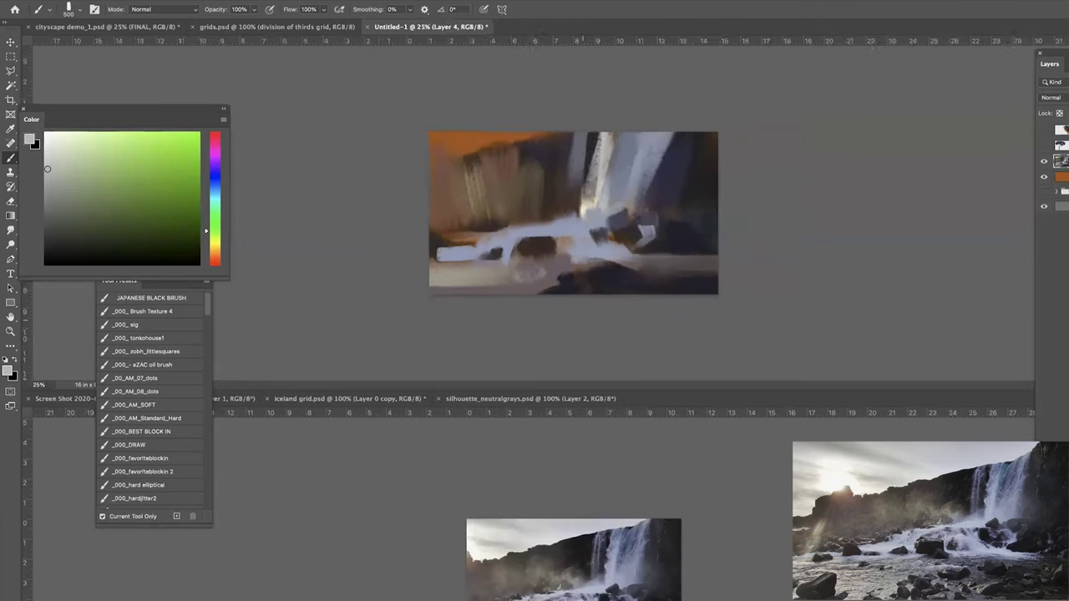
{"action": "key", "text": "super+equal"}
{"action": "key", "text": "super+equal"}
{"action": "left_click", "coordinate": [600, 103], "text": "alt"}
{"action": "left_click_drag", "start_coordinate": [608, 92], "coordinate": [591, 222]}
Sample the falls' blue-gray tones and restroke the bright waterfall and narrow left fall along the dark rock gap.
{"action": "left_click", "coordinate": [628, 119], "text": "alt"}
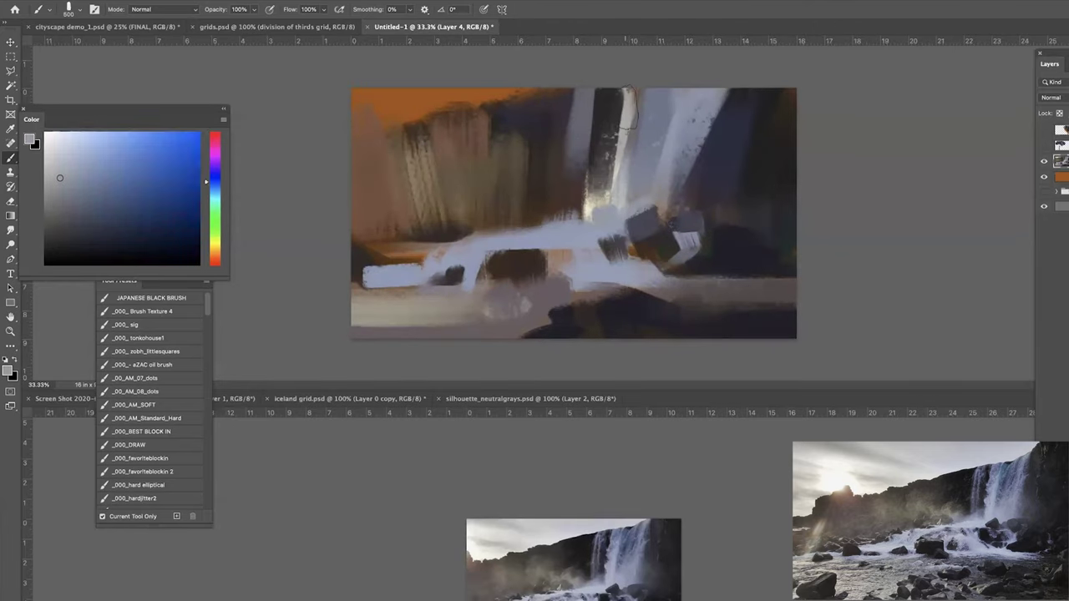
{"action": "left_click_drag", "start_coordinate": [635, 93], "coordinate": [615, 205]}
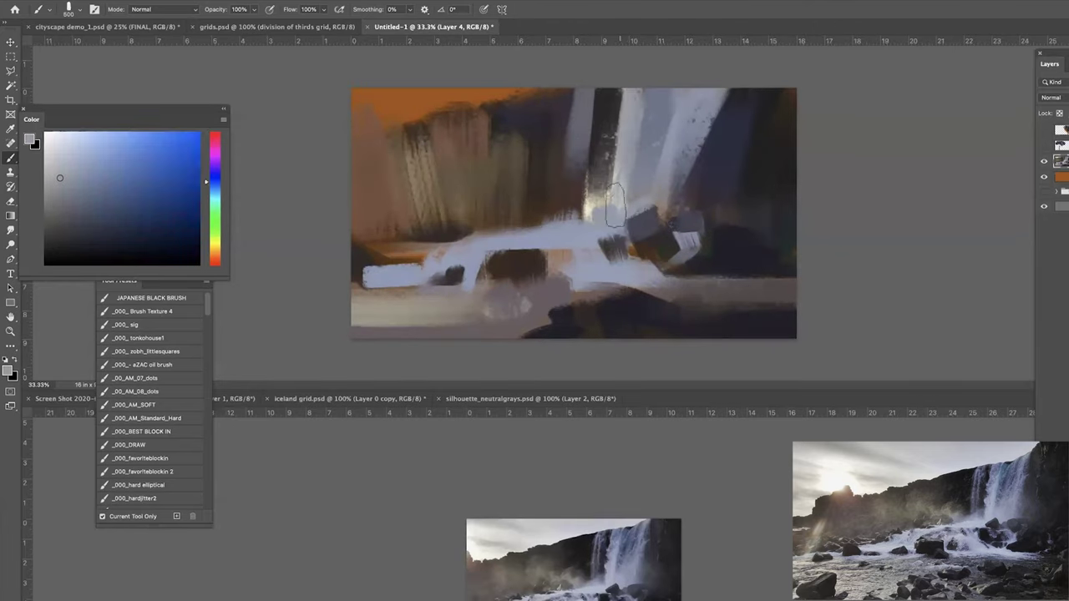
{"action": "left_click", "coordinate": [585, 136], "text": "alt"}
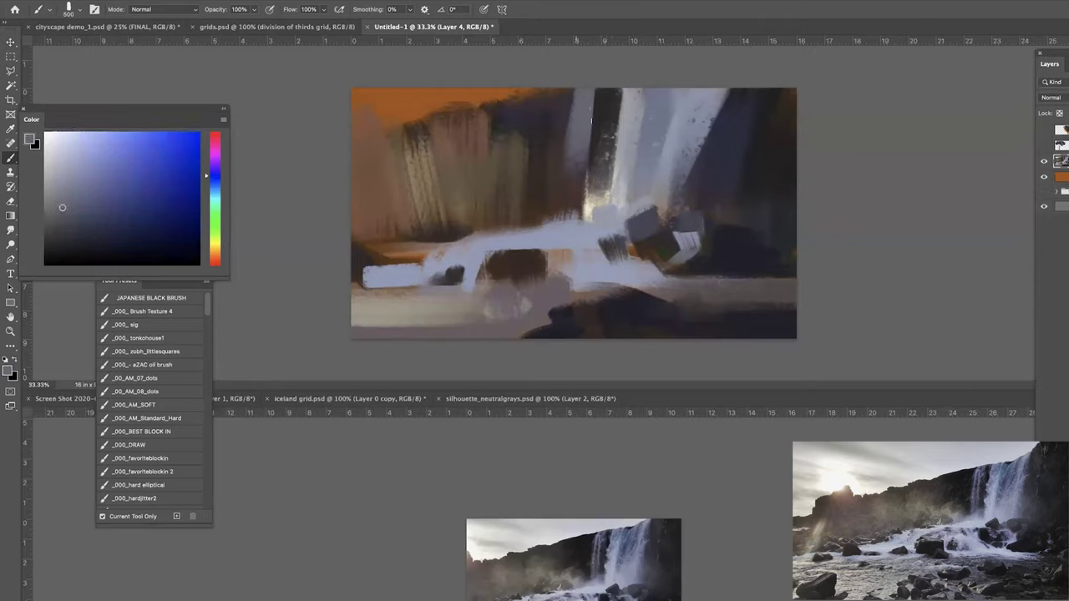
Sample the cascade's light blue, shift it to a more neutral gray, and stroke a highlight along the top of the dark cascade rock.
{"action": "left_click", "coordinate": [555, 208], "text": "alt"}
{"action": "left_click", "coordinate": [564, 241], "text": "alt"}
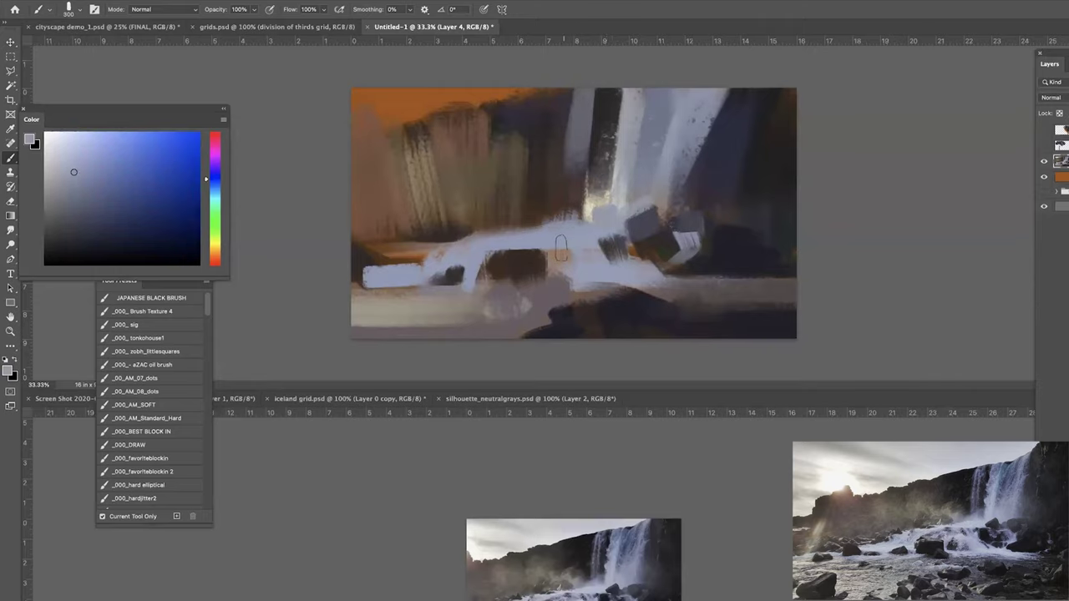
{"action": "left_click_drag", "start_coordinate": [74, 171], "coordinate": [54, 164]}
{"action": "left_click_drag", "start_coordinate": [533, 250], "coordinate": [489, 251]}
{"action": "left_click", "coordinate": [57, 180]}
{"action": "left_click_drag", "start_coordinate": [539, 252], "coordinate": [488, 252]}
Sample the cascade rock's dark brown and dab small dark rocks across the left end of the stream with a larger brush.
{"action": "left_click", "coordinate": [512, 267], "text": "alt"}
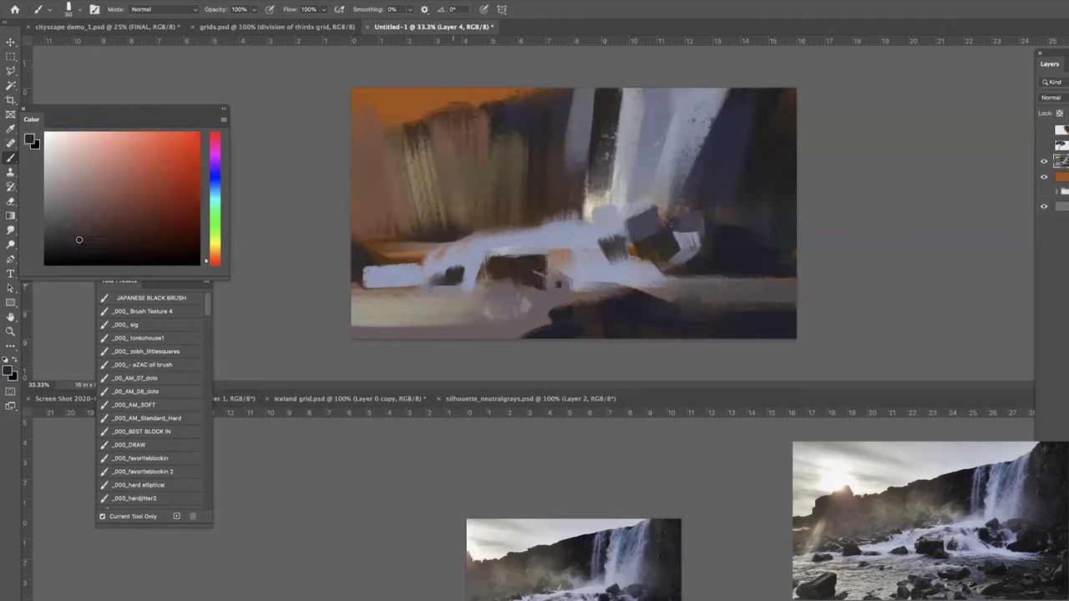
{"action": "key", "text": "bracketright"}
{"action": "key", "text": "bracketright"}
{"action": "left_click_drag", "start_coordinate": [353, 279], "coordinate": [385, 279]}
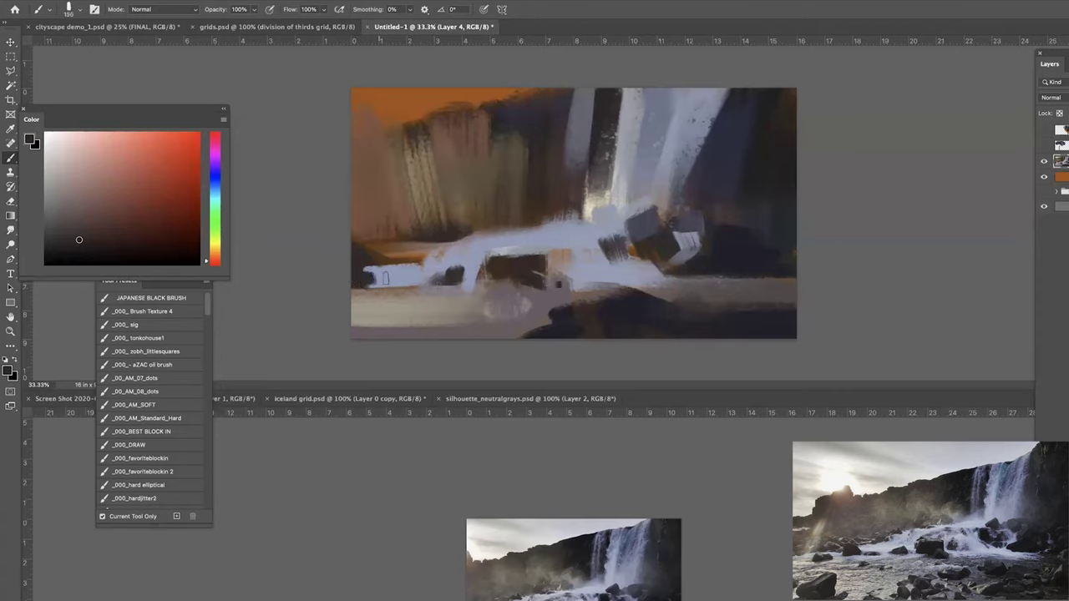
Sample a light blue-gray and dab short water highlights across the upper edge of the dark foreground bank.
{"action": "left_click", "coordinate": [549, 303], "text": "alt"}
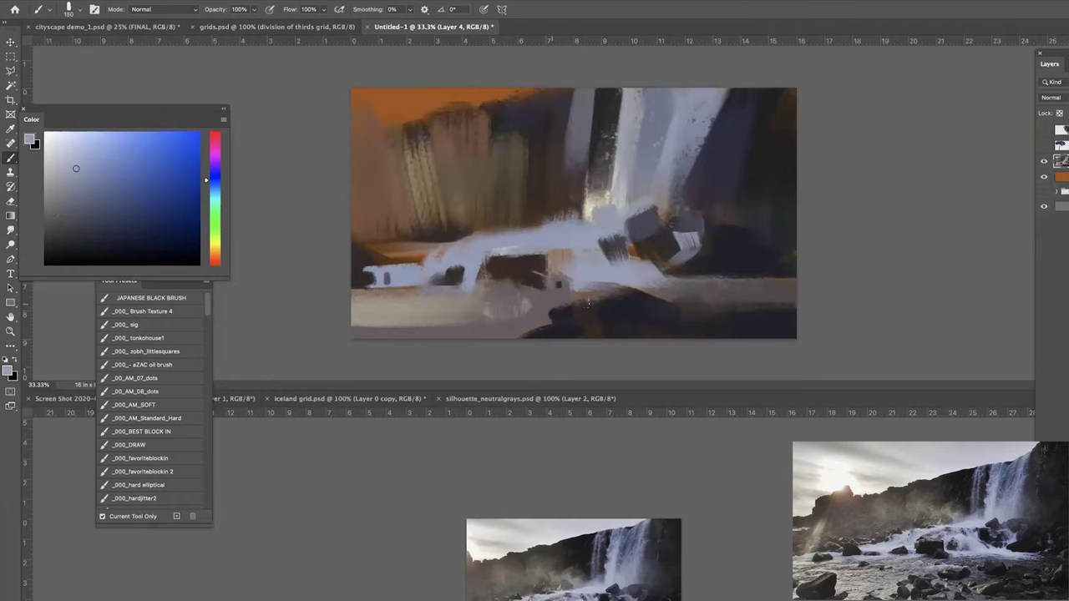
{"action": "left_click_drag", "start_coordinate": [555, 303], "coordinate": [588, 304]}
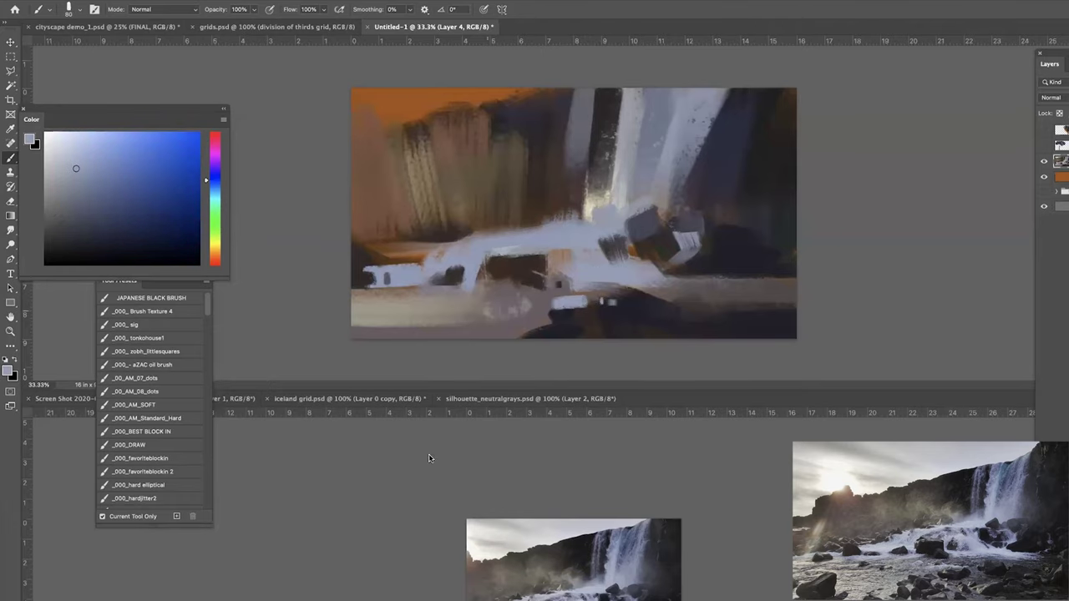
{"action": "key", "text": "ctrl+minus"}
{"action": "key", "text": "ctrl+minus"}
{"action": "key", "text": "ctrl+plus"}
Duplicate the painting layer and smudge the narrow left fall upward into the cliff at 60% strength, enlarging the brush well above 200.
{"action": "key", "text": "ctrl+j"}
{"action": "left_click", "coordinate": [11, 230]}
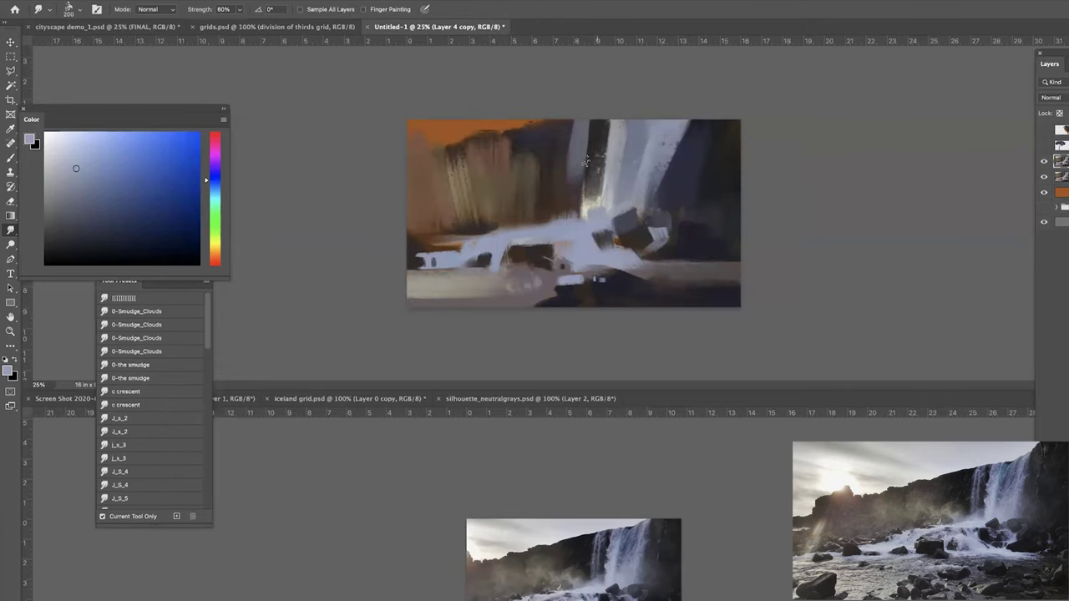
{"action": "left_click_drag", "start_coordinate": [557, 169], "coordinate": [567, 137]}
{"action": "key", "text": "]"}
{"action": "key", "text": "]"}
{"action": "key", "text": "]"}
{"action": "key", "text": "]"}
{"action": "key", "text": "]"}
{"action": "key", "text": "]"}
{"action": "key", "text": "]"}
{"action": "key", "text": "]"}
{"action": "key", "text": "]"}
{"action": "key", "text": "]"}
{"action": "key", "text": "]"}
{"action": "left_click_drag", "start_coordinate": [561, 180], "coordinate": [575, 144]}
Smudge the left cliff's base, the stream edges, the foreground and the rocks at the waterfall's base at 60% strength.
{"action": "mouse_move", "coordinate": [500, 191]}
{"action": "left_mouse_down"}
{"action": "mouse_move", "coordinate": [480, 244]}
{"action": "mouse_move", "coordinate": [418, 249]}
{"action": "mouse_move", "coordinate": [451, 250]}
{"action": "mouse_move", "coordinate": [478, 224]}
{"action": "mouse_move", "coordinate": [422, 258]}
{"action": "mouse_move", "coordinate": [497, 278]}
{"action": "mouse_move", "coordinate": [437, 290]}
{"action": "left_mouse_up"}
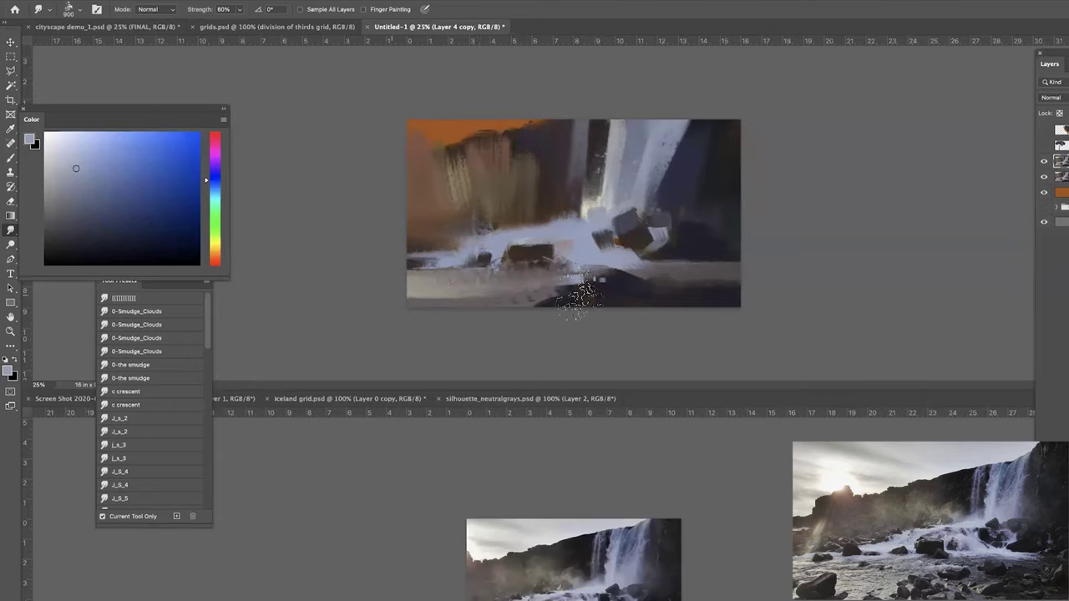
{"action": "key", "text": "z"}
{"action": "key", "text": "ctrl+plus"}
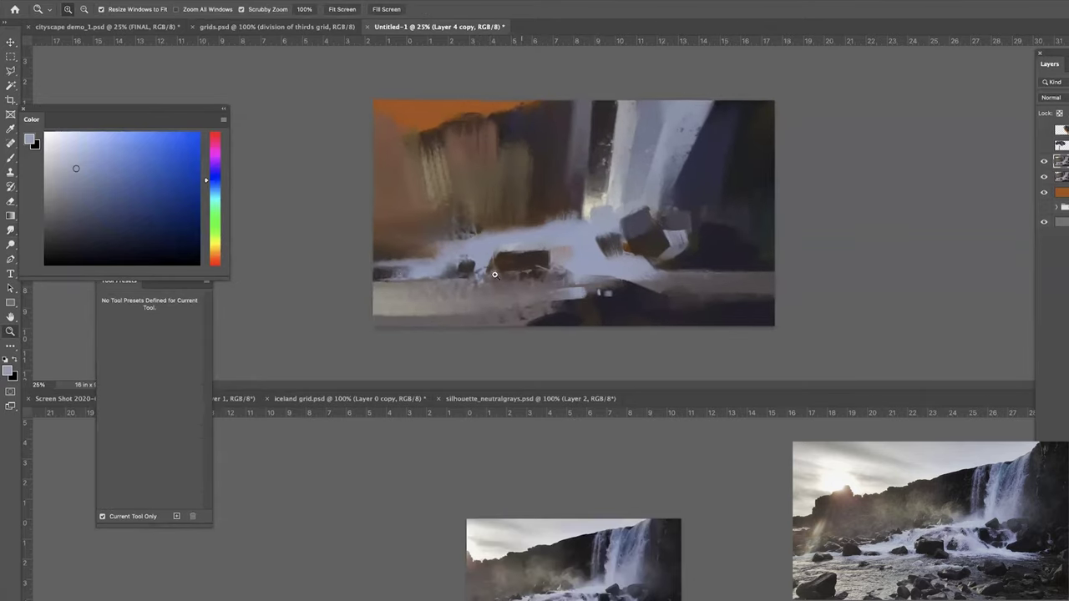
{"action": "key", "text": "ctrl+minus"}
{"action": "key", "text": "r"}
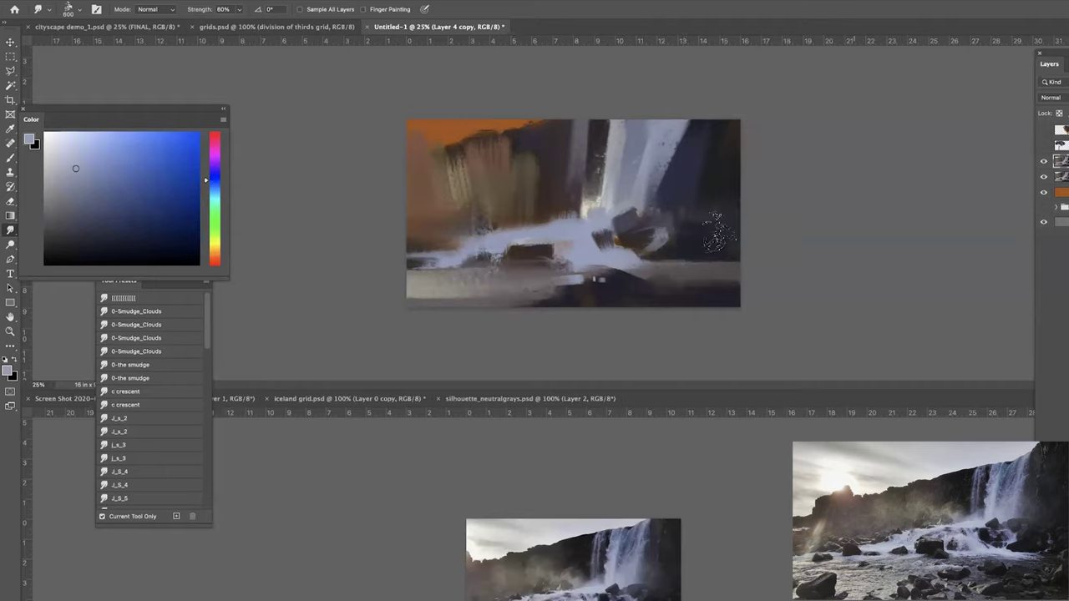
{"action": "key", "text": "ctrl+minus"}
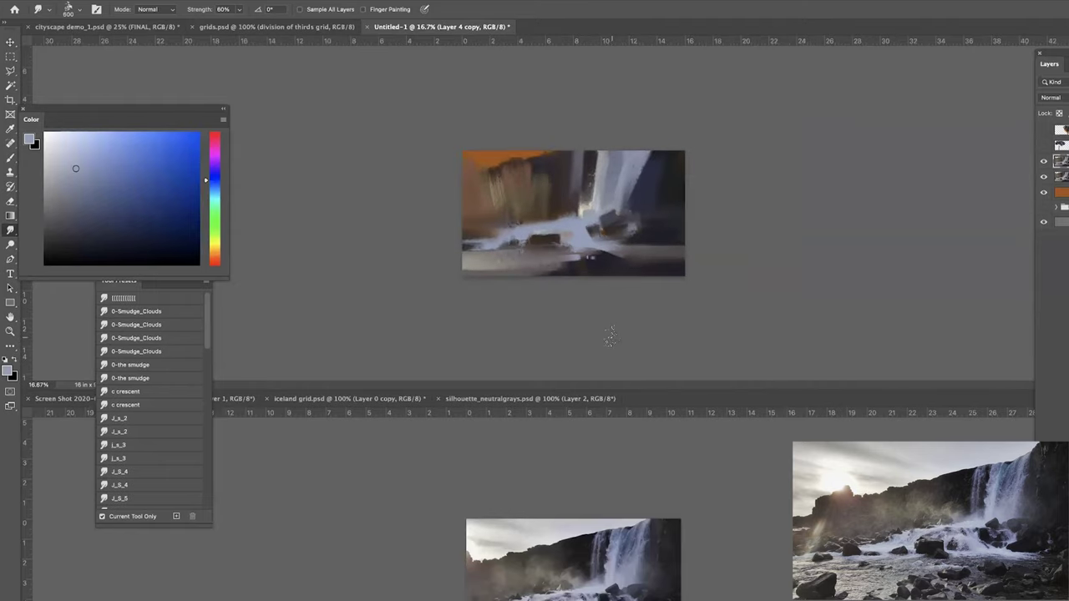
{"action": "key", "text": "ctrl+plus"}
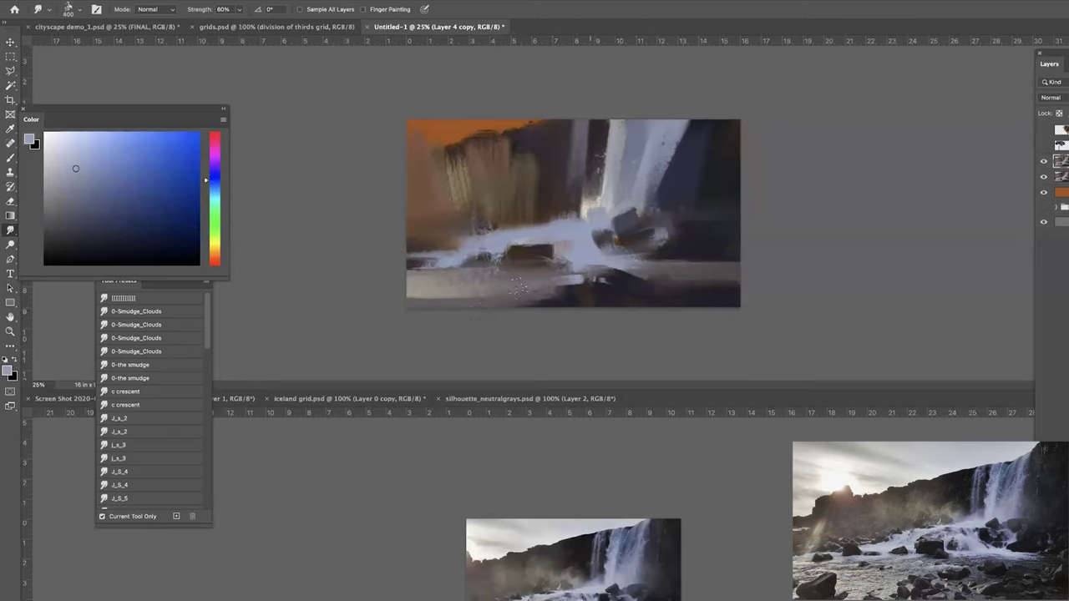
Sample the cascade rock's dark tone, choose the _000_favoriteblockin brush preset, and enlarge it to rework that rock.
{"action": "key", "text": "b"}
{"action": "left_click", "coordinate": [512, 251], "text": "alt"}
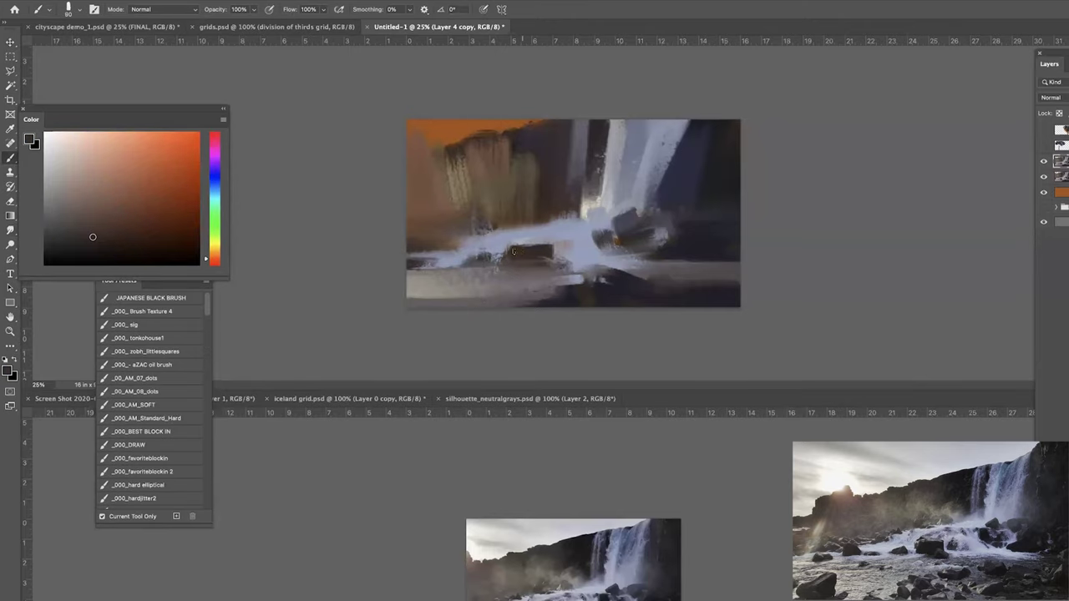
{"action": "left_click", "coordinate": [126, 428]}
{"action": "left_click", "coordinate": [122, 447]}
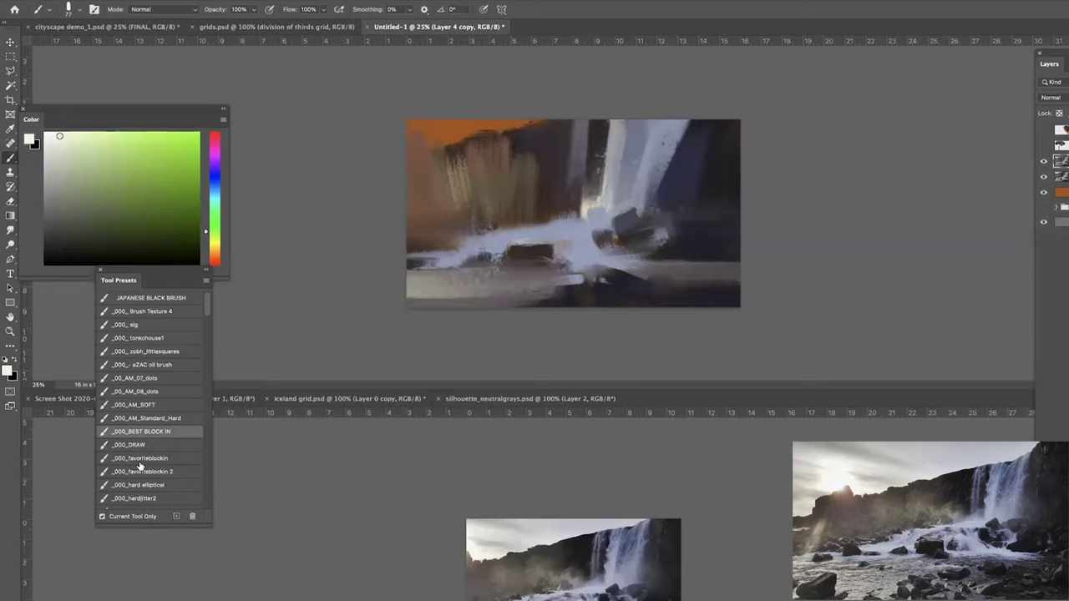
{"action": "left_click", "coordinate": [139, 461]}
{"action": "left_click", "coordinate": [526, 251], "text": "alt"}
{"action": "key", "text": "bracketright"}
{"action": "key", "text": "bracketright"}
{"action": "key", "text": "bracketright"}
{"action": "key", "text": "bracketright"}
{"action": "key", "text": "bracketright"}
{"action": "key", "text": "bracketright"}
{"action": "key", "text": "bracketright"}
{"action": "key", "text": "bracketright"}
{"action": "key", "text": "bracketright"}
{"action": "key", "text": "bracketright"}
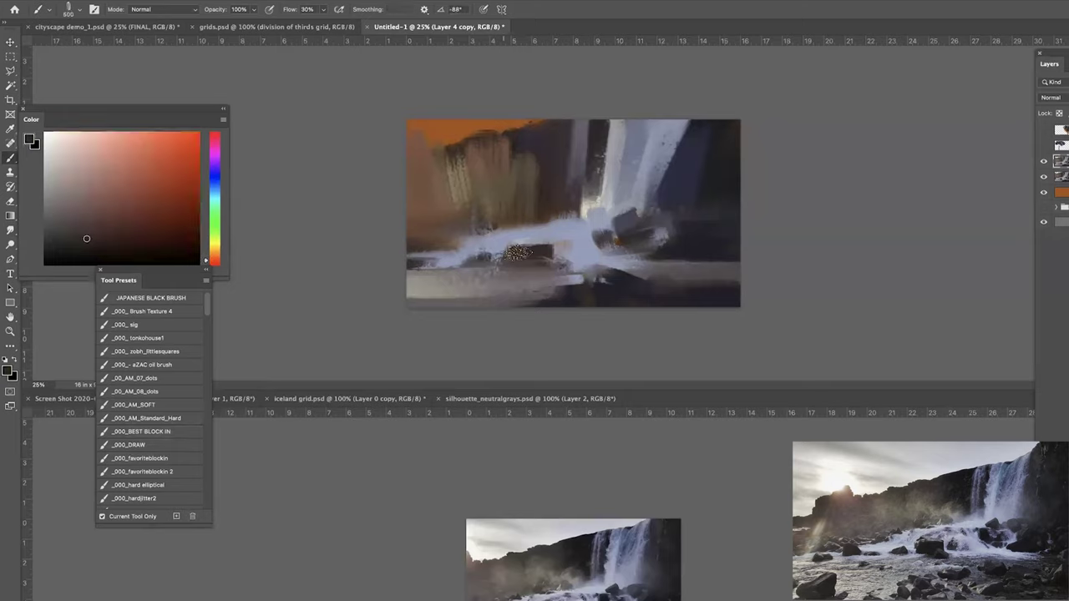
Sample the cascade's light blue and round off the top and corners of the dark cascade rock with a smaller brush.
{"action": "left_click", "coordinate": [558, 245], "text": "alt"}
{"action": "key", "text": "bracketleft"}
{"action": "key", "text": "bracketleft"}
{"action": "key", "text": "bracketleft"}
{"action": "key", "text": "bracketleft"}
{"action": "key", "text": "bracketleft"}
{"action": "key", "text": "bracketleft"}
{"action": "key", "text": "bracketleft"}
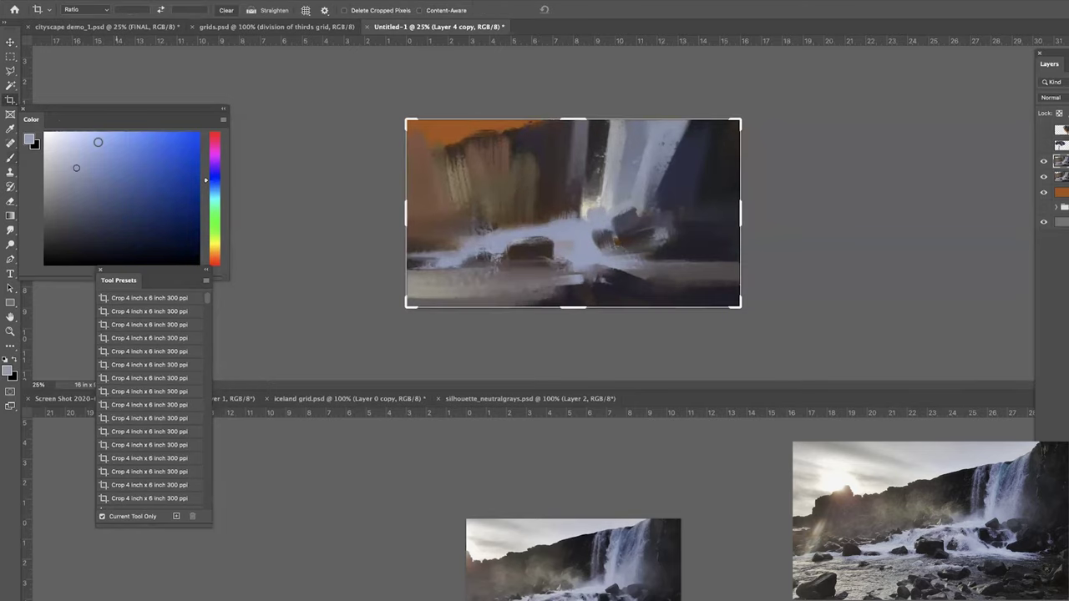
Extend the canvas slightly above the painting with the Crop tool.
{"action": "key", "text": "c"}
{"action": "left_click_drag", "start_coordinate": [577, 121], "coordinate": [577, 118]}
{"action": "key", "text": "Return"}
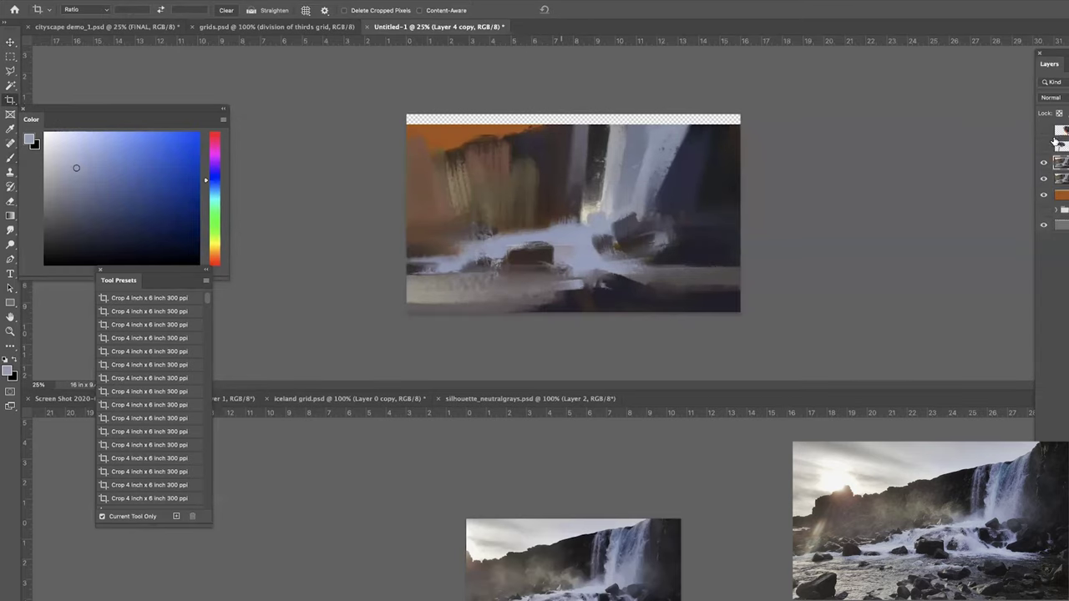
Delete the two hidden layers above the painting and group the two painting layers with the orange base layer.
{"action": "left_click", "coordinate": [1061, 167]}
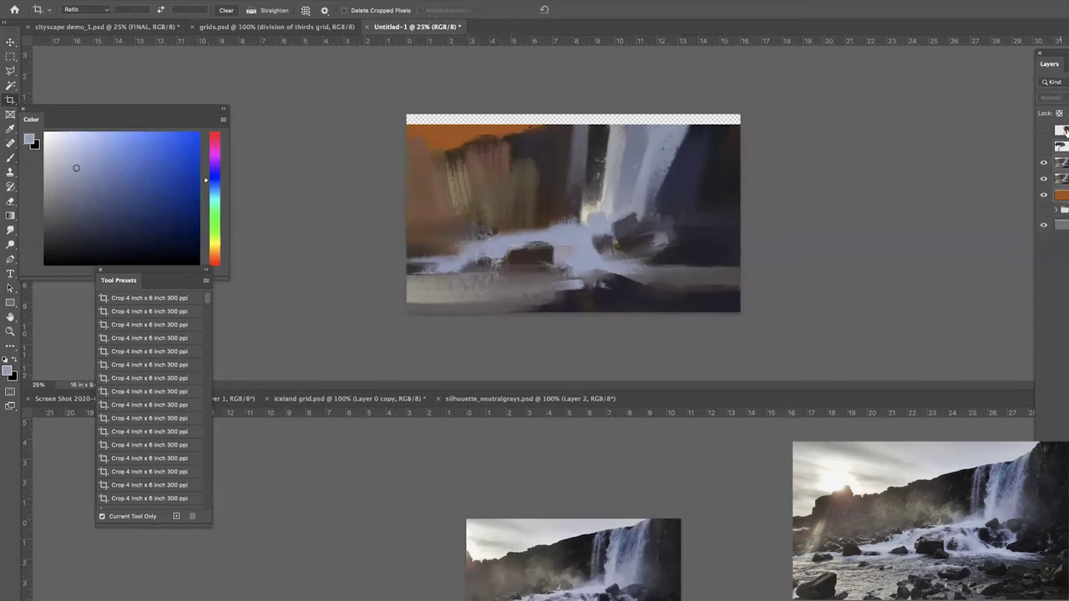
{"action": "left_click", "coordinate": [1060, 133], "text": "shift"}
{"action": "key", "text": "Delete"}
{"action": "left_click", "coordinate": [1058, 146]}
{"action": "left_click", "coordinate": [1059, 135], "text": "shift"}
{"action": "key", "text": "ctrl+g"}
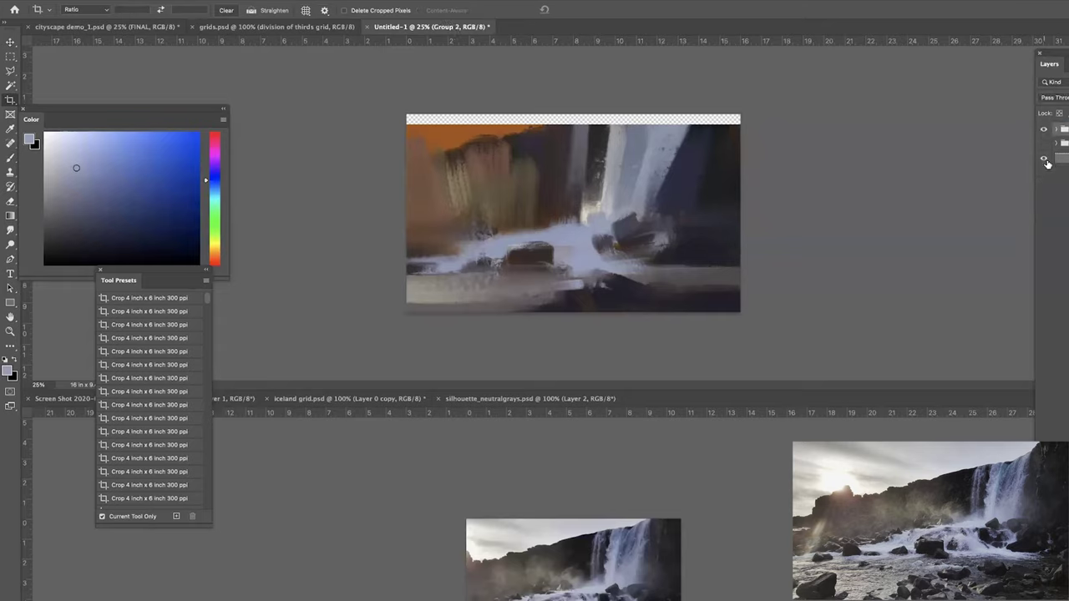
Show the black-and-white thumbnail group and toggle the color painting group's visibility to compare them.
{"action": "left_click", "coordinate": [1043, 129]}
{"action": "left_click", "coordinate": [1044, 144]}
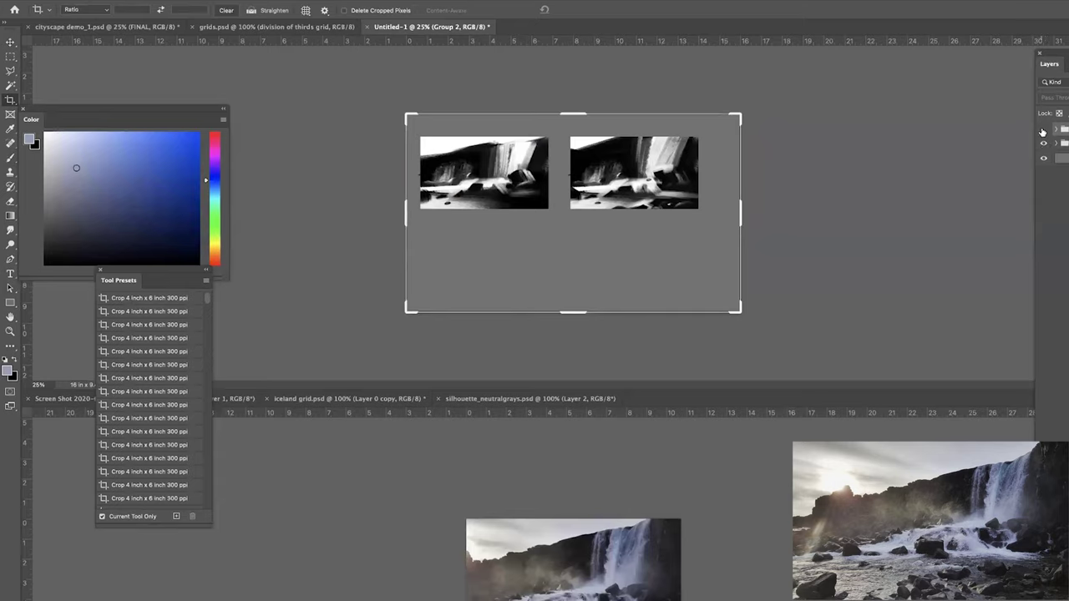
{"action": "left_click", "coordinate": [1044, 131]}
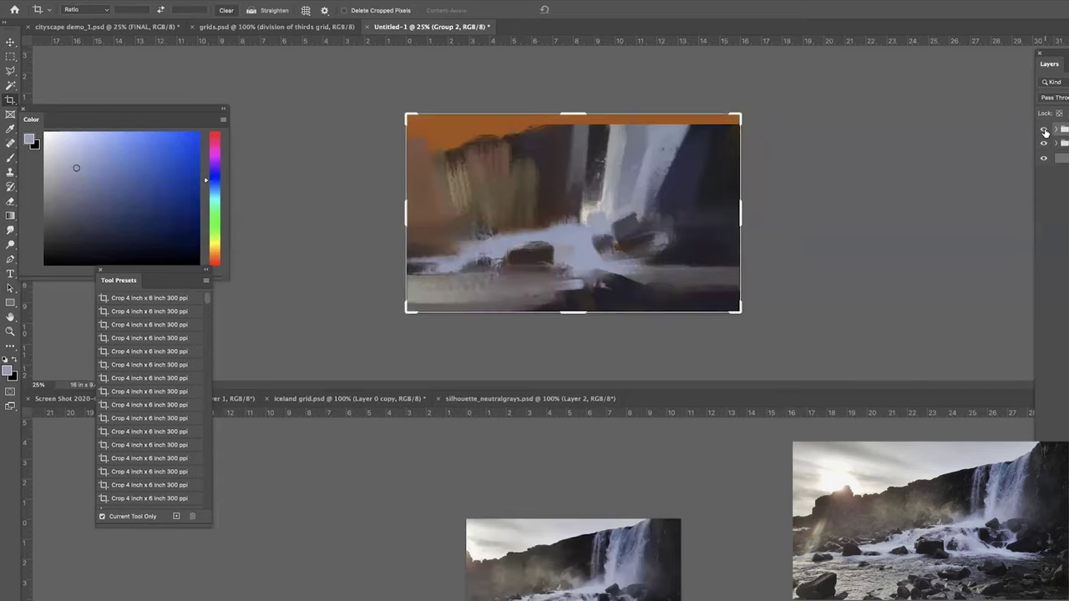
{"action": "left_click", "coordinate": [1044, 130]}
{"action": "left_click", "coordinate": [1044, 130]}
Expand the painting group and stretch its top painting layer upward to cover the added canvas strip.
{"action": "left_click", "coordinate": [1056, 129]}
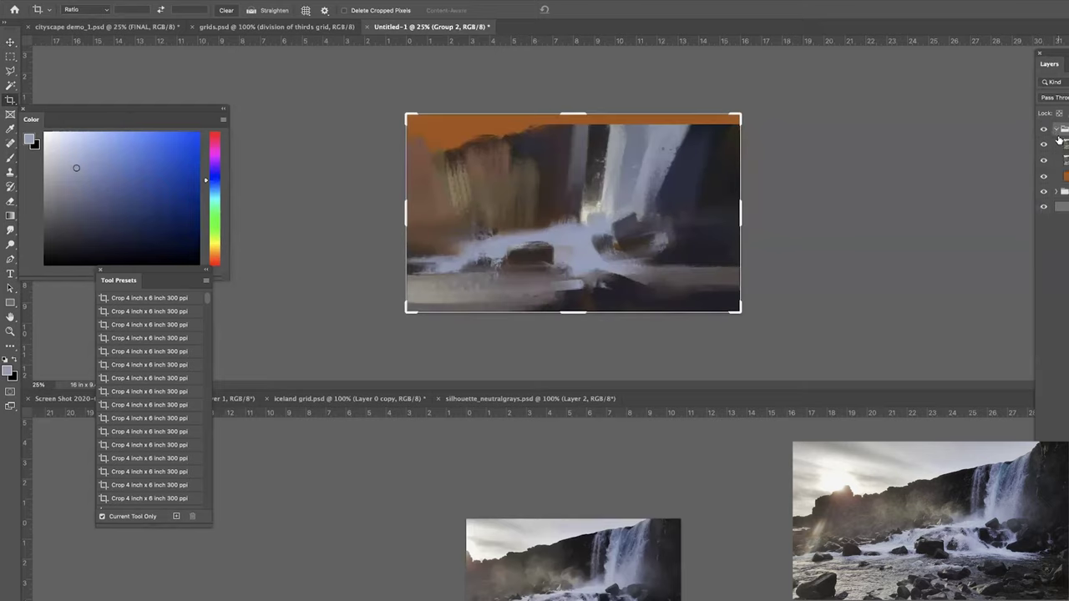
{"action": "left_click", "coordinate": [1063, 144]}
{"action": "key", "text": "super+t"}
{"action": "left_click_drag", "start_coordinate": [570, 118], "coordinate": [572, 113]}
{"action": "key", "text": "Return"}
{"action": "key", "text": "c"}
{"action": "key", "text": "v"}
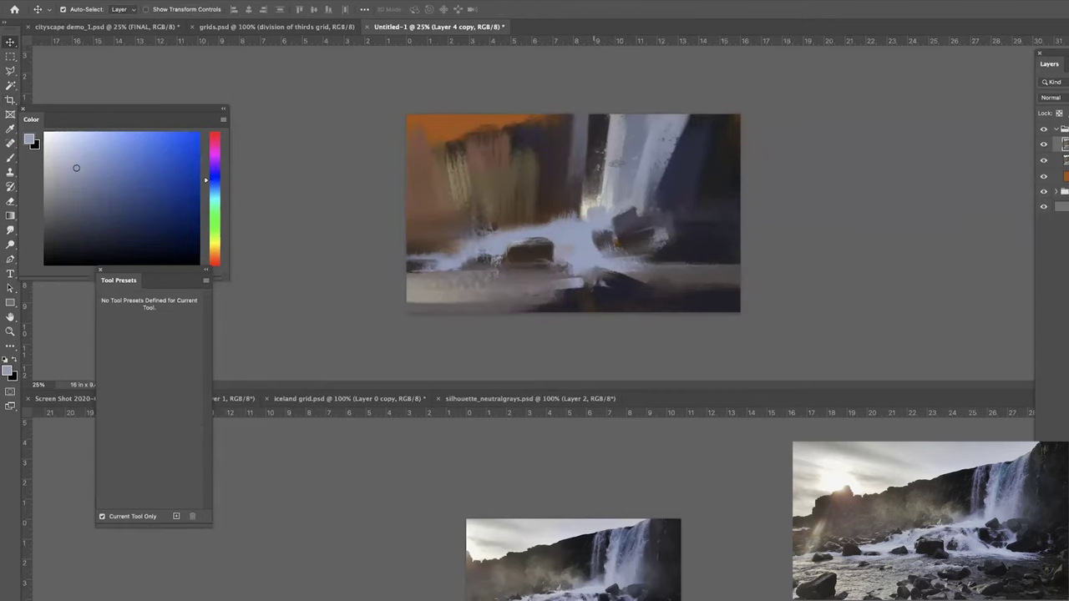
Sample the waterfall's muted blue-gray and brush a soft veil of water down its right side.
{"action": "key", "text": "b"}
{"action": "left_click", "coordinate": [660, 155], "text": "alt"}
{"action": "left_click_drag", "start_coordinate": [673, 134], "coordinate": [647, 188]}
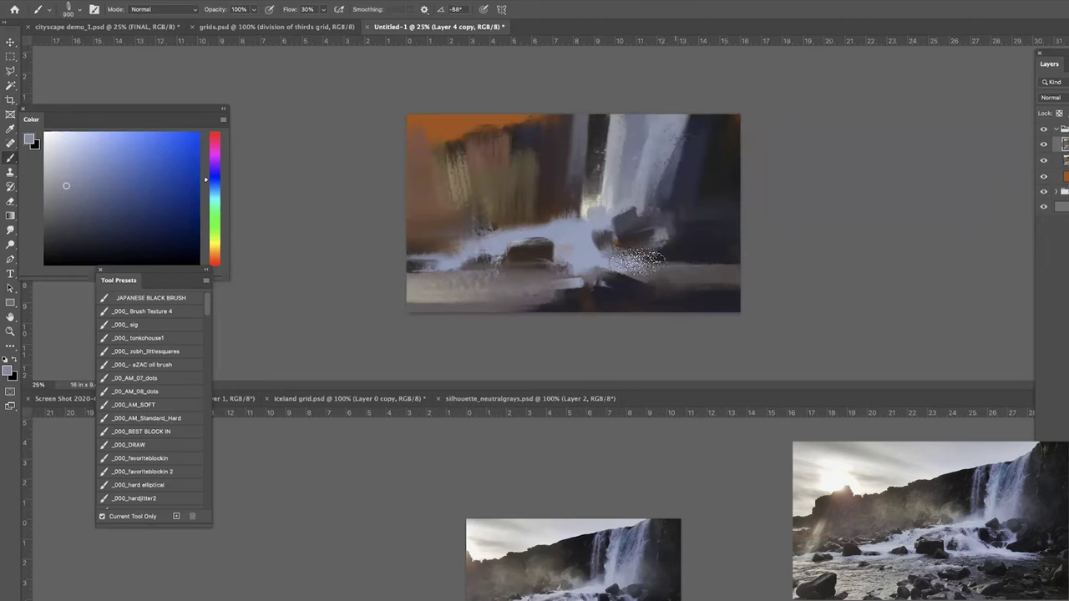
Sample slate and near-black tones and repaint the rock at the waterfall's base, undoing an oversized stroke and reducing the brush.
{"action": "left_click", "coordinate": [622, 220], "text": "alt"}
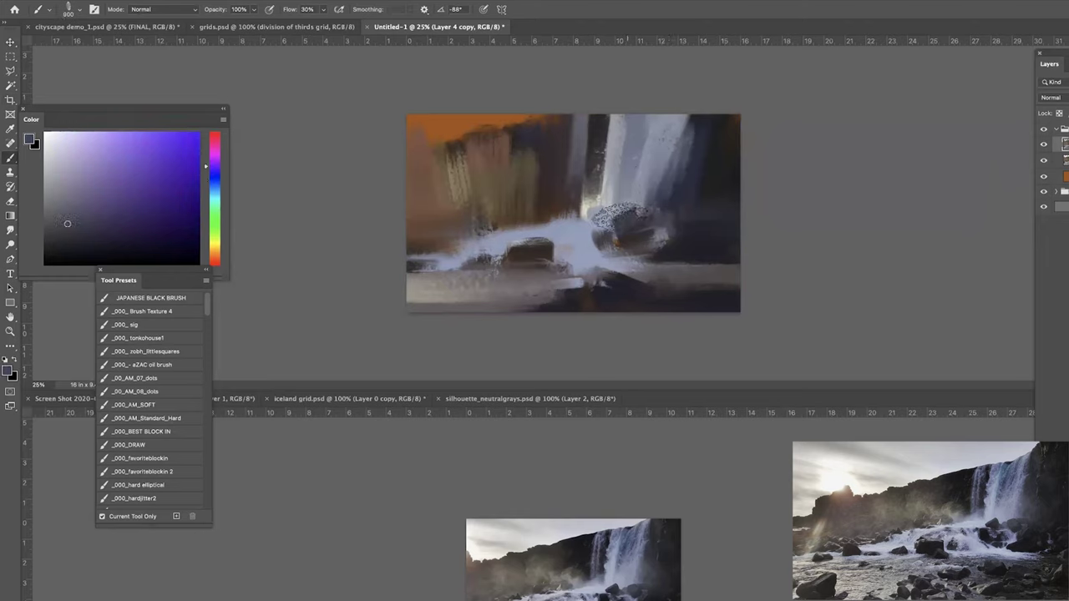
{"action": "left_click", "coordinate": [686, 244], "text": "alt"}
{"action": "key", "text": "bracketleft"}
{"action": "key", "text": "bracketleft"}
{"action": "key", "text": "bracketleft"}
{"action": "mouse_move", "coordinate": [640, 212]}
{"action": "left_mouse_down"}
{"action": "mouse_move", "coordinate": [594, 226]}
{"action": "mouse_move", "coordinate": [605, 203]}
{"action": "mouse_move", "coordinate": [615, 225]}
{"action": "mouse_move", "coordinate": [624, 211]}
{"action": "mouse_move", "coordinate": [607, 223]}
{"action": "mouse_move", "coordinate": [619, 217]}
{"action": "mouse_move", "coordinate": [614, 197]}
{"action": "mouse_move", "coordinate": [631, 234]}
{"action": "left_mouse_up"}
{"action": "key", "text": "super+z"}
{"action": "key", "text": "bracketleft"}
{"action": "key", "text": "bracketleft"}
{"action": "key", "text": "bracketleft"}
{"action": "key", "text": "bracketleft"}
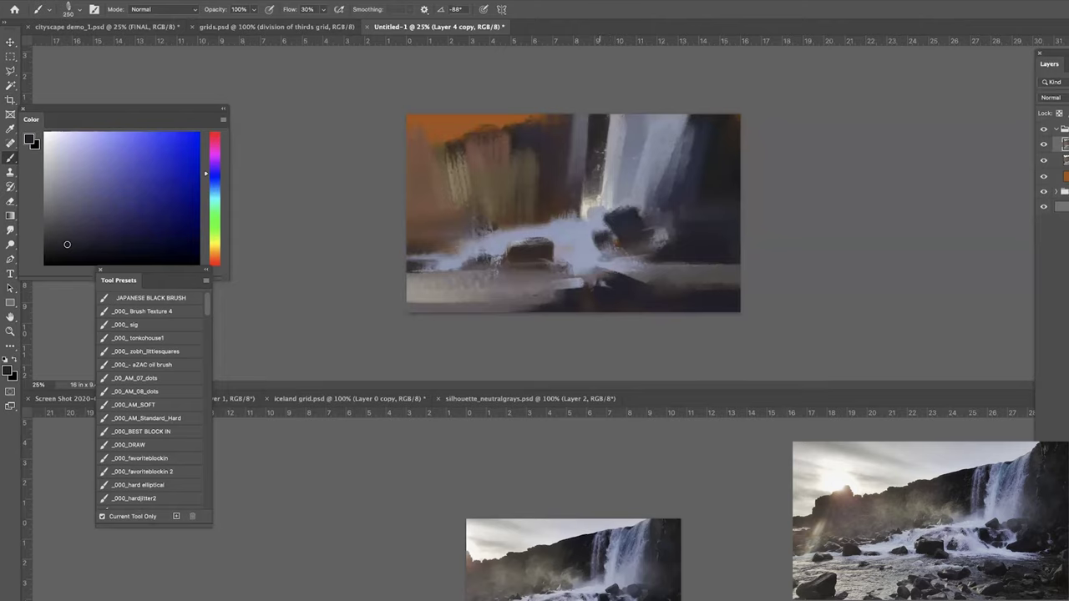
Sample the light gray mist and trim the edges of the dark rock at the waterfall's base with a smaller brush.
{"action": "left_click", "coordinate": [596, 227], "text": "alt"}
{"action": "key", "text": "bracketleft"}
{"action": "key", "text": "bracketleft"}
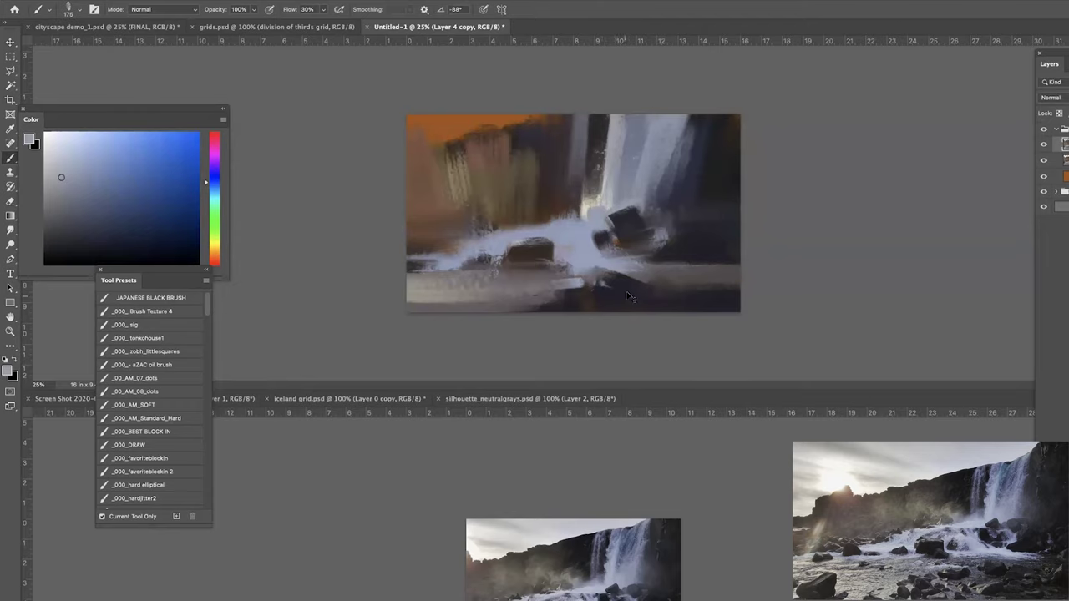
{"action": "key", "text": "ctrl+minus"}
{"action": "key", "text": "ctrl+plus"}
Sample the slate tones on and around the base rock and blend the dark area to its right with varied brush sizes.
{"action": "left_click", "coordinate": [622, 223], "text": "alt"}
{"action": "key", "text": "bracketright"}
{"action": "key", "text": "bracketright"}
{"action": "key", "text": "bracketright"}
{"action": "left_click", "coordinate": [647, 222], "text": "alt"}
{"action": "key", "text": "bracketright"}
{"action": "left_click", "coordinate": [660, 219], "text": "alt"}
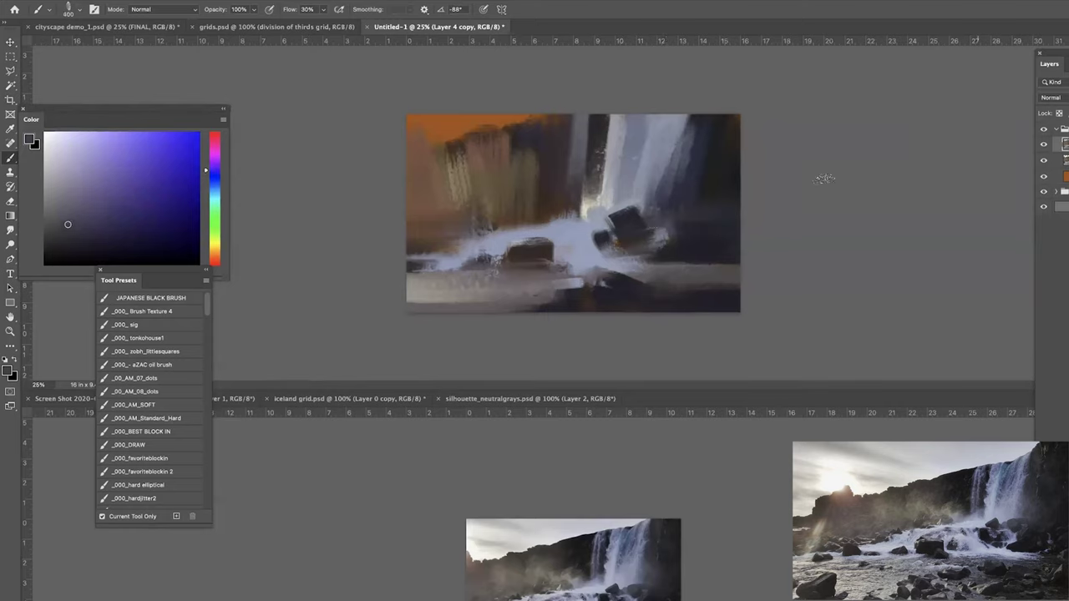
{"action": "key", "text": "bracketleft"}
{"action": "key", "text": "bracketleft"}
{"action": "key", "text": "bracketright"}
{"action": "key", "text": "bracketright"}
Stroke a sampled dark blue down the waterfall's right edge and soften its upper part with sampled gray at brush size 600.
{"action": "left_click", "coordinate": [687, 153], "text": "alt"}
{"action": "left_click_drag", "start_coordinate": [699, 113], "coordinate": [685, 164]}
{"action": "left_click", "coordinate": [648, 155], "text": "alt"}
{"action": "key", "text": "bracketright"}
{"action": "key", "text": "bracketright"}
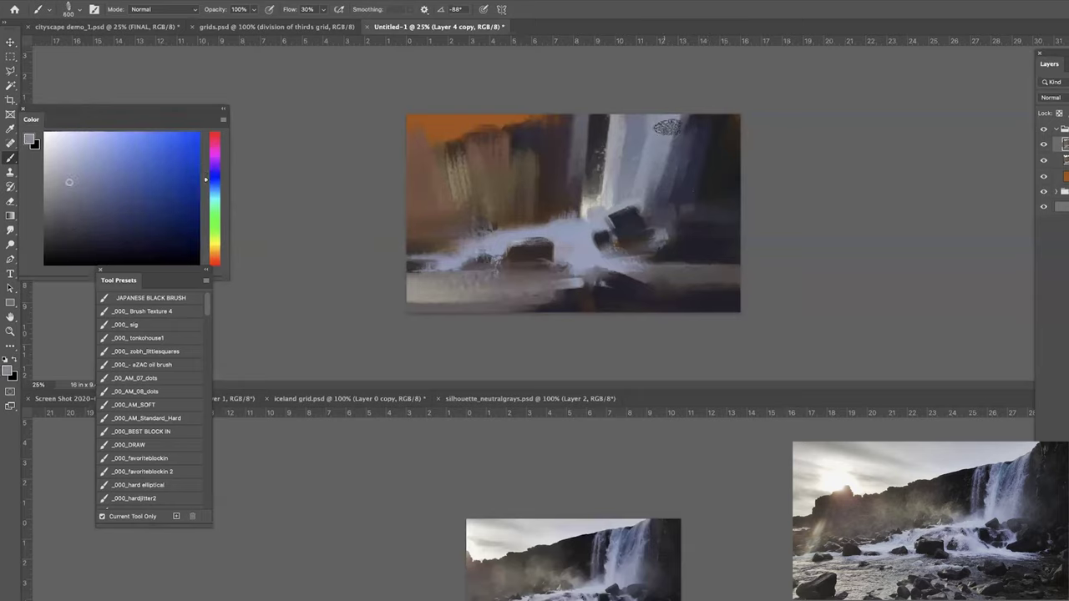
Sample the cascade's light blue, brush soft water over the foreground bank's upper edge, and reduce the brush to 200.
{"action": "left_click", "coordinate": [576, 230], "text": "alt"}
{"action": "key", "text": "bracketleft"}
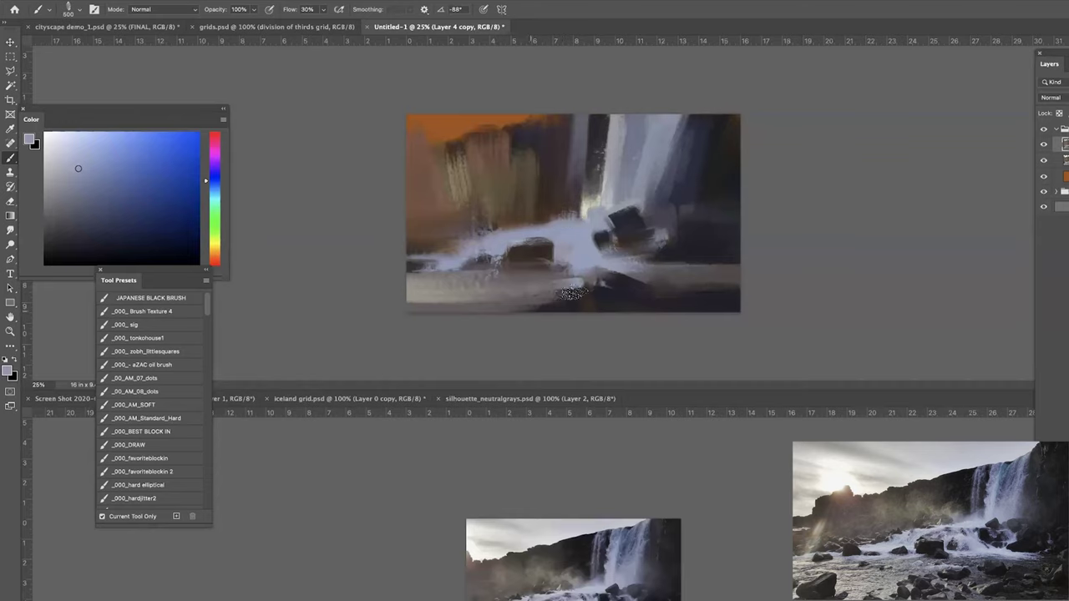
{"action": "left_click", "coordinate": [587, 260], "text": "alt"}
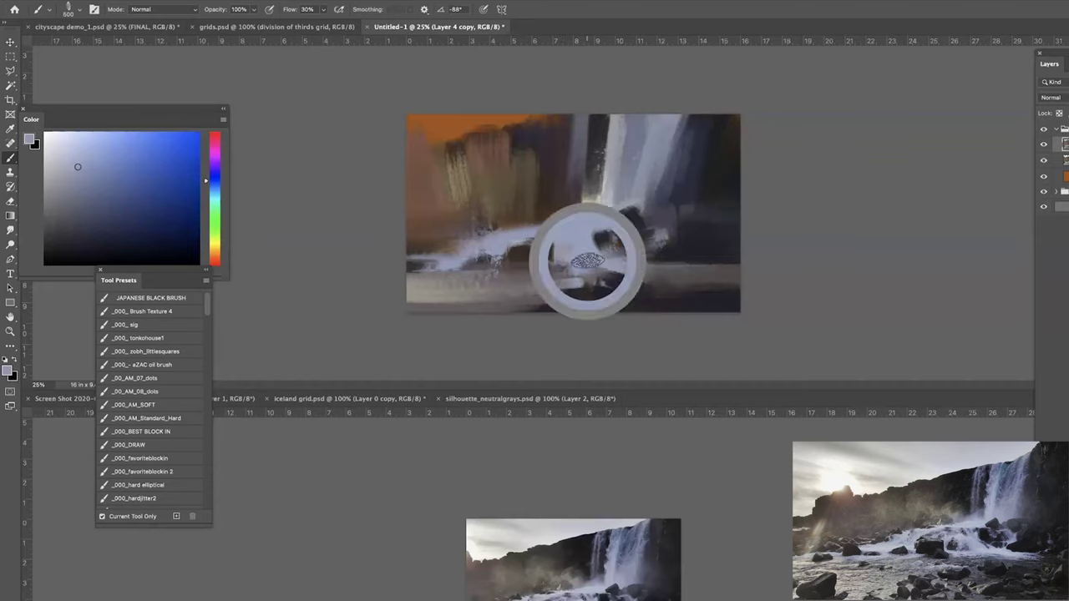
{"action": "key", "text": "bracketright"}
{"action": "key", "text": "bracketright"}
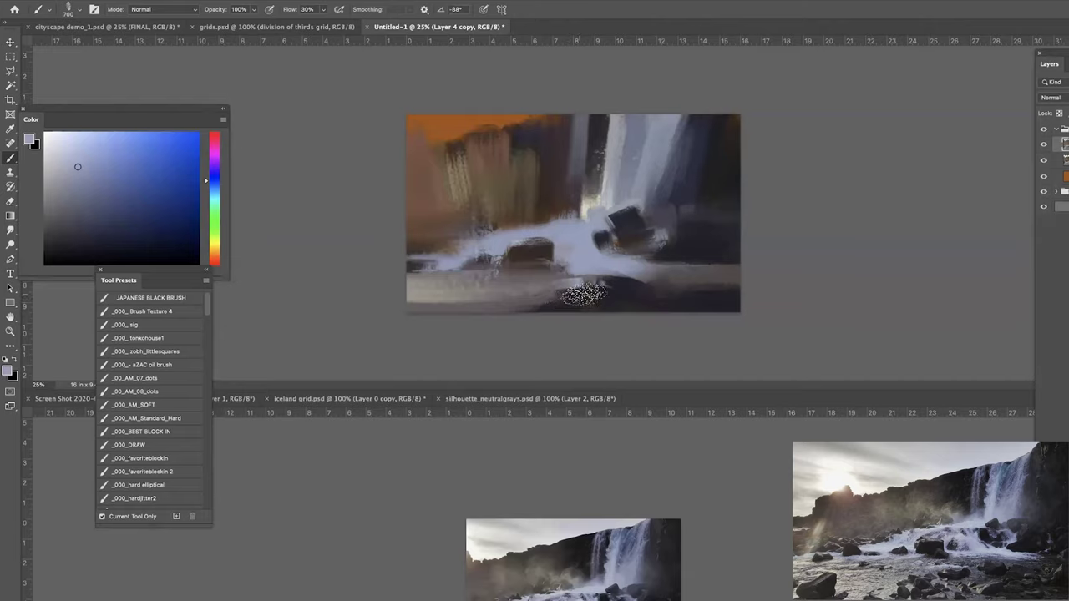
{"action": "key", "text": "bracketleft"}
{"action": "key", "text": "bracketleft"}
{"action": "key", "text": "bracketleft"}
{"action": "key", "text": "bracketleft"}
{"action": "key", "text": "bracketleft"}
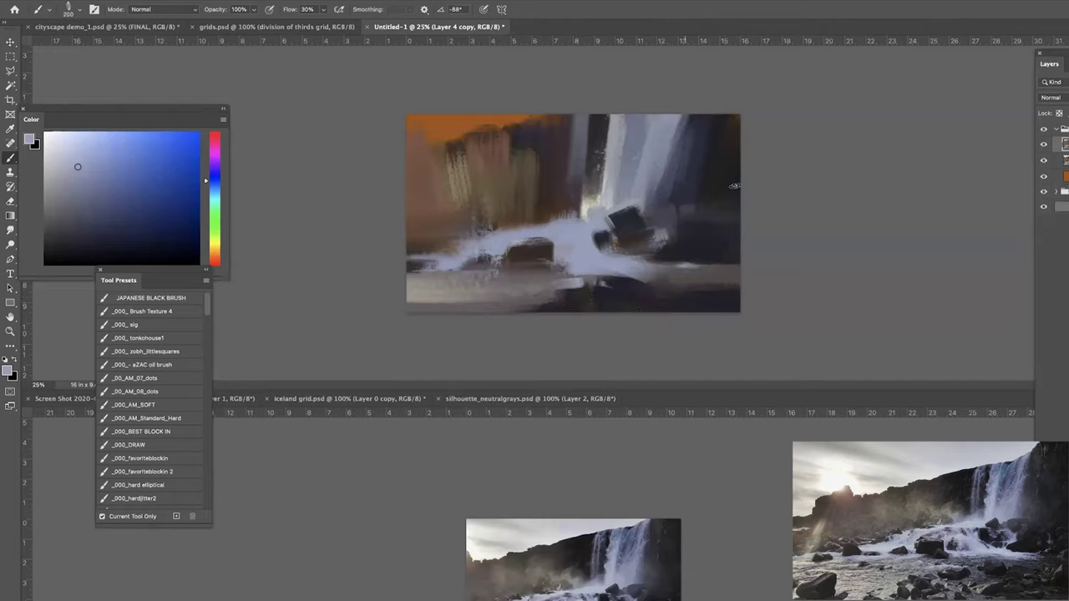
Sample dark rock tones and the cascade's light blue in turn to block in a small rock beside the brown rock and trim its edges.
{"action": "left_click", "coordinate": [558, 242], "text": "alt"}
{"action": "left_click", "coordinate": [526, 252], "text": "alt"}
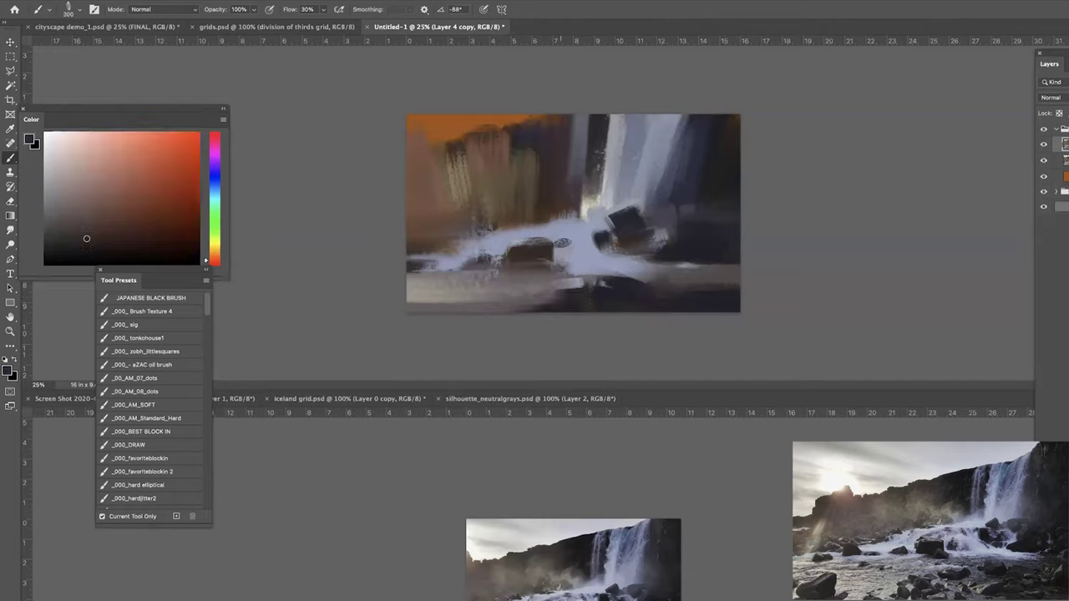
{"action": "key", "text": "bracketright"}
{"action": "key", "text": "bracketright"}
{"action": "left_click", "coordinate": [561, 237], "text": "alt"}
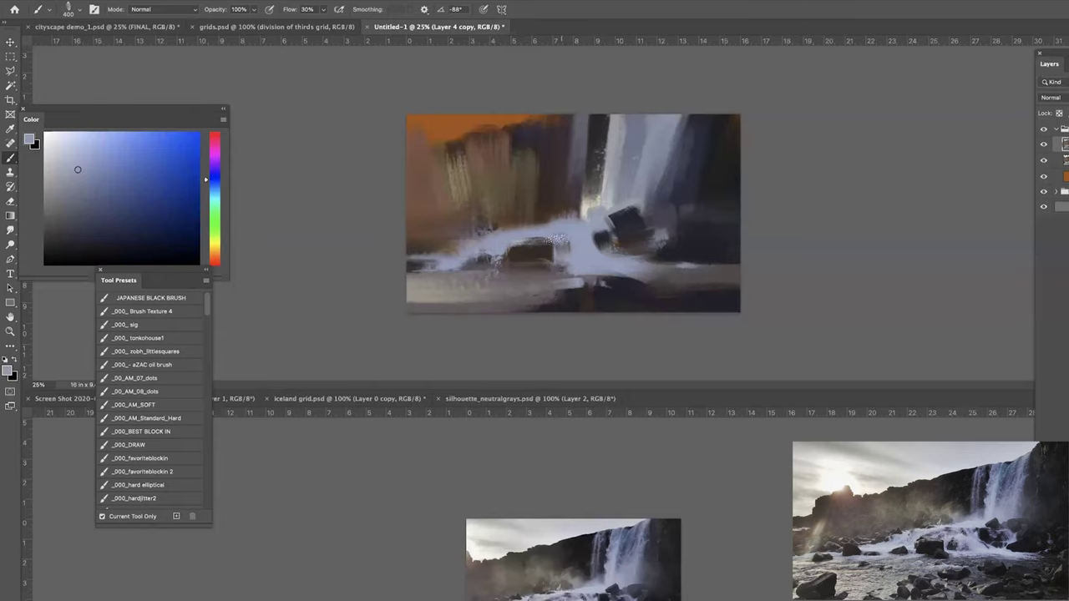
{"action": "key", "text": "bracketleft"}
{"action": "left_click", "coordinate": [600, 237], "text": "alt"}
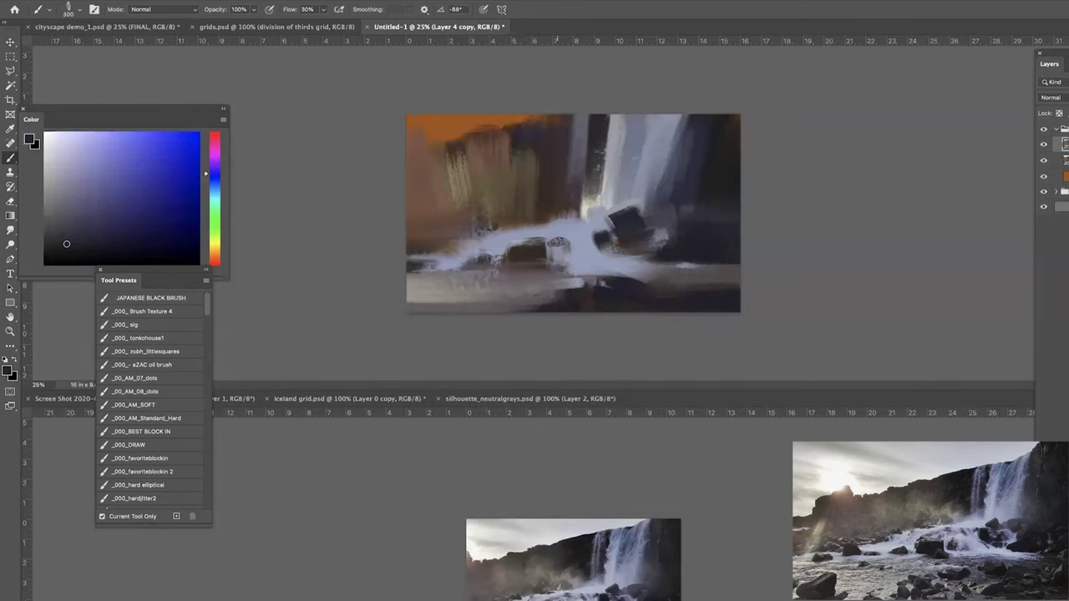
{"action": "left_click", "coordinate": [554, 236], "text": "alt"}
{"action": "key", "text": "bracketleft"}
{"action": "left_click", "coordinate": [561, 238], "text": "alt"}
{"action": "left_click_drag", "start_coordinate": [566, 238], "coordinate": [577, 253]}
Sample nearby dark tones and define the small rocks in the cascade at brush size 200.
{"action": "left_click", "coordinate": [530, 250], "text": "alt"}
{"action": "left_click", "coordinate": [605, 233], "text": "alt"}
{"action": "key", "text": "bracketleft"}
{"action": "left_click", "coordinate": [556, 248]}
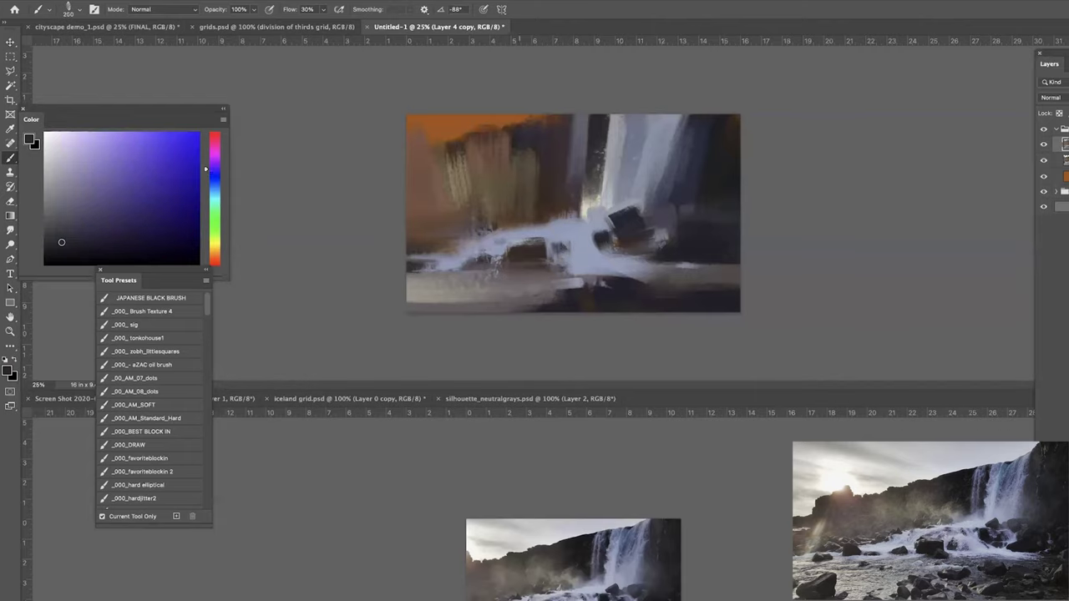
{"action": "left_click", "coordinate": [514, 247], "text": "alt"}
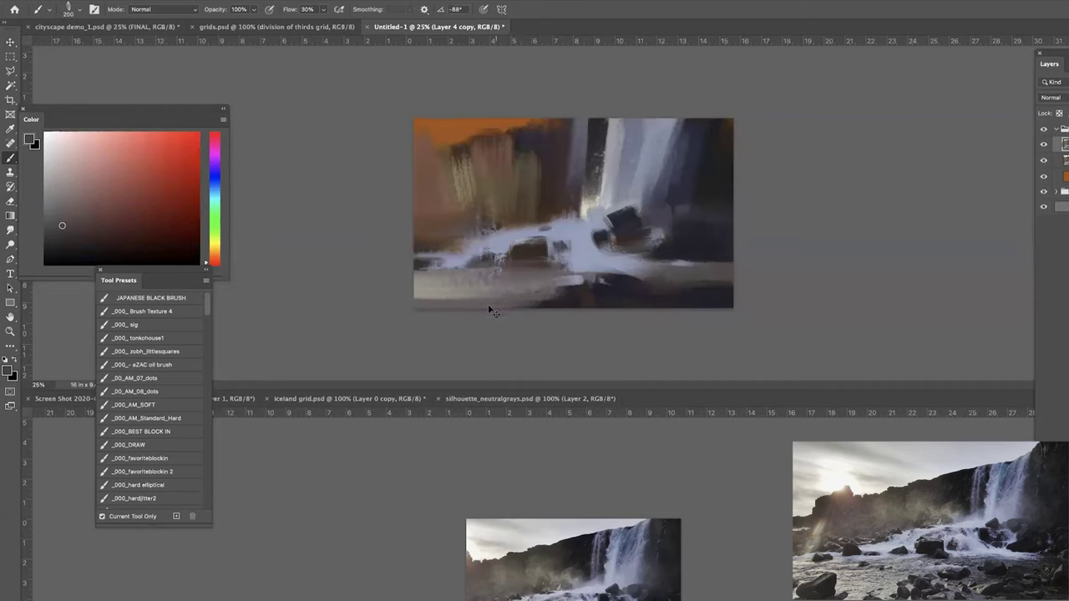
{"action": "key", "text": "super+minus"}
{"action": "key", "text": "super+plus"}
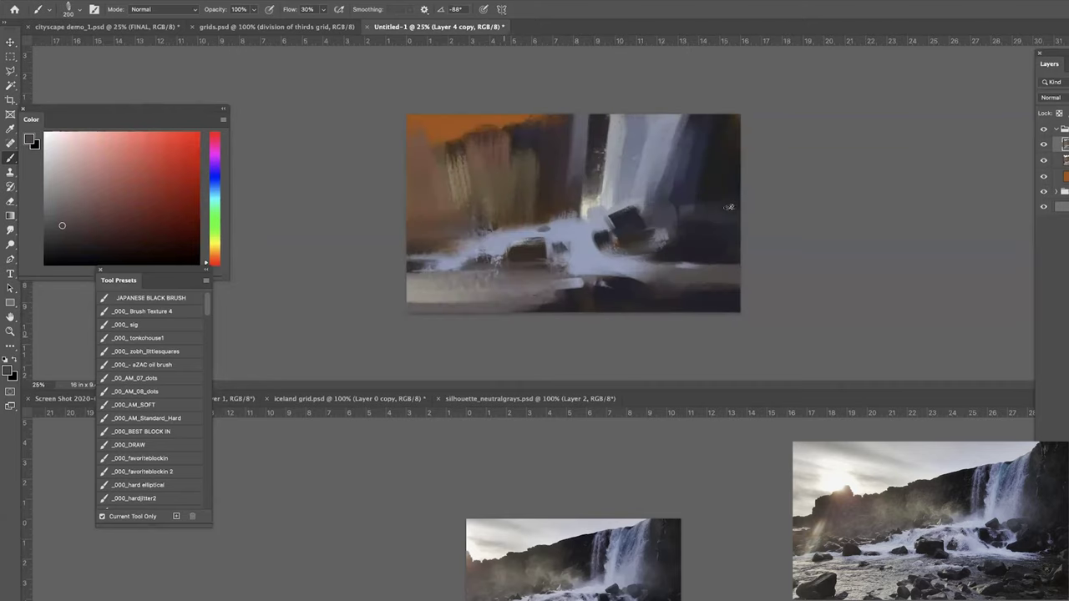
Sample the cascade's light blue, brush splashes along the base rock's right edge, and undo the last stroke.
{"action": "left_click", "coordinate": [594, 243], "text": "alt"}
{"action": "mouse_move", "coordinate": [660, 227]}
{"action": "left_mouse_down"}
{"action": "mouse_move", "coordinate": [663, 264]}
{"action": "mouse_move", "coordinate": [659, 213]}
{"action": "left_mouse_up"}
{"action": "left_click", "coordinate": [668, 219], "text": "alt"}
{"action": "key", "text": "super+z"}
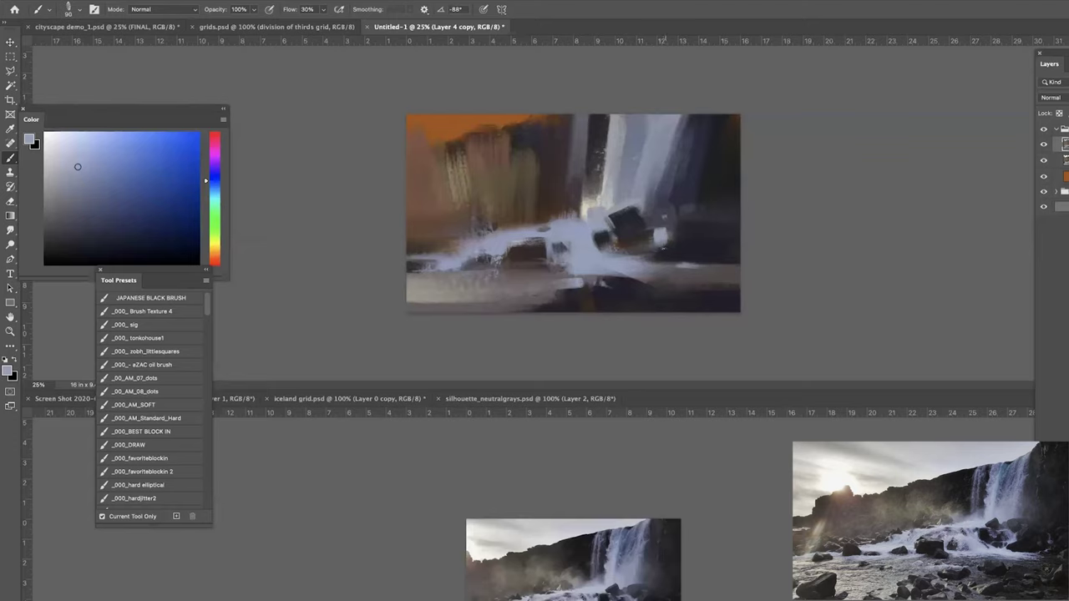
Sample the light blue mist at the waterfall's base and brush it over the base rock's upper edge at size 200.
{"action": "left_click", "coordinate": [637, 198], "text": "alt"}
{"action": "left_click", "coordinate": [589, 221], "text": "alt"}
{"action": "key", "text": "bracketright"}
{"action": "key", "text": "bracketright"}
{"action": "key", "text": "bracketright"}
{"action": "left_click_drag", "start_coordinate": [639, 199], "coordinate": [641, 213]}
Enlarge the iceland grid reference photo to 200%.
{"action": "key", "text": "super+plus"}
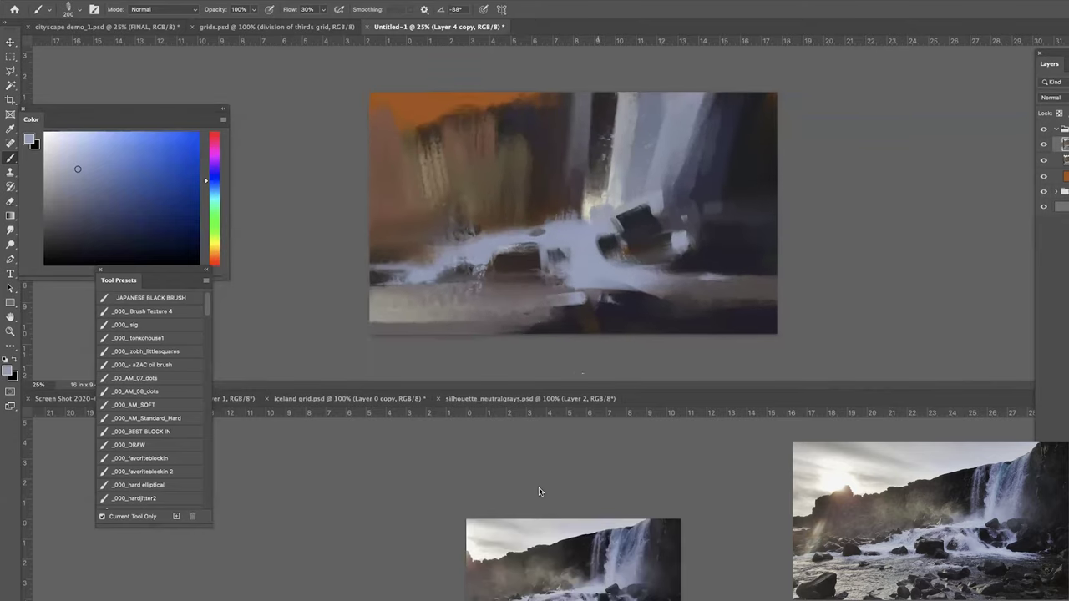
{"action": "key", "text": "super+minus"}
{"action": "left_click", "coordinate": [525, 531]}
{"action": "key", "text": "super+plus"}
Sample the cascade's light blue and paint water around the base rock at brush size 250.
{"action": "left_click", "coordinate": [574, 220], "text": "alt"}
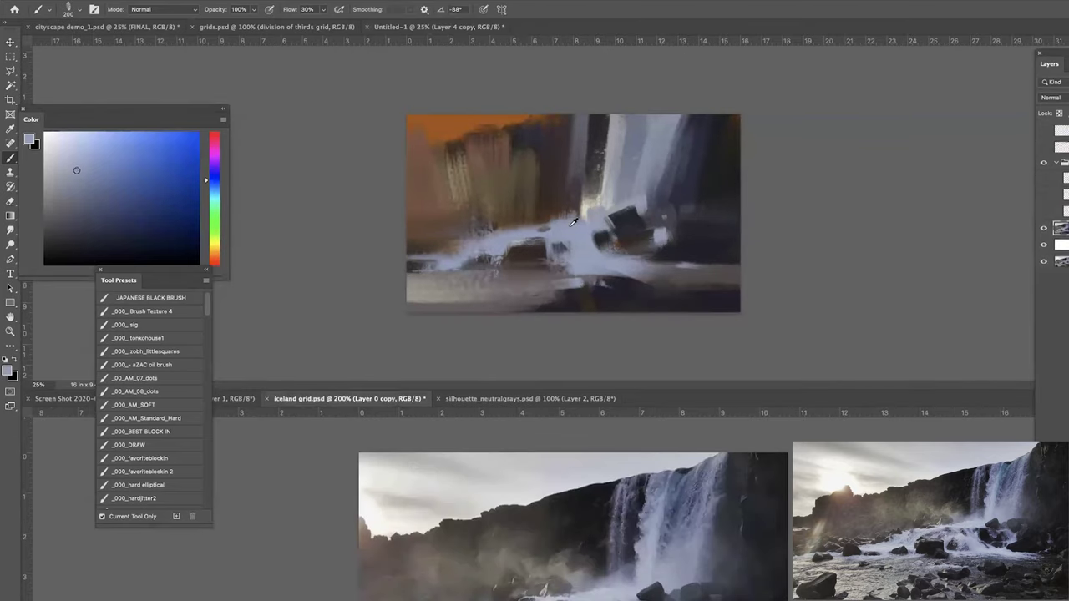
{"action": "left_click", "coordinate": [586, 226], "text": "alt"}
{"action": "left_click", "coordinate": [592, 221]}
{"action": "key", "text": "bracketright"}
{"action": "left_click", "coordinate": [592, 229], "text": "alt"}
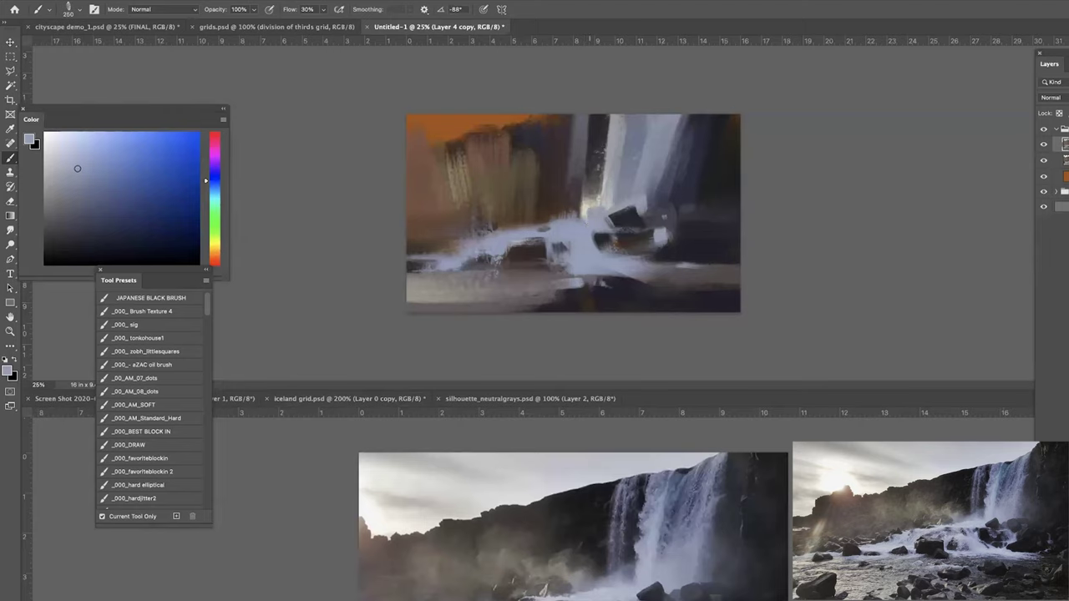
Reshape the lower part of the base rock with dark blue at brush size 400 and touch up its lower edge with a smaller brush.
{"action": "key", "text": "bracketright"}
{"action": "key", "text": "bracketright"}
{"action": "key", "text": "bracketright"}
{"action": "key", "text": "bracketleft"}
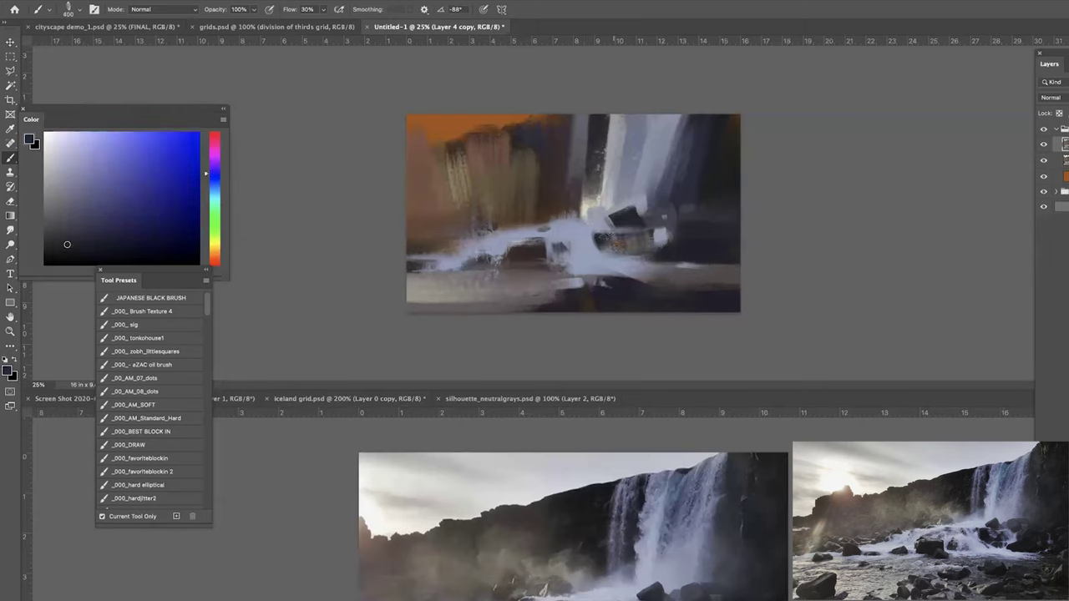
{"action": "key", "text": "bracketleft"}
{"action": "key", "text": "bracketleft"}
{"action": "key", "text": "bracketleft"}
{"action": "left_click_drag", "start_coordinate": [636, 264], "coordinate": [638, 256]}
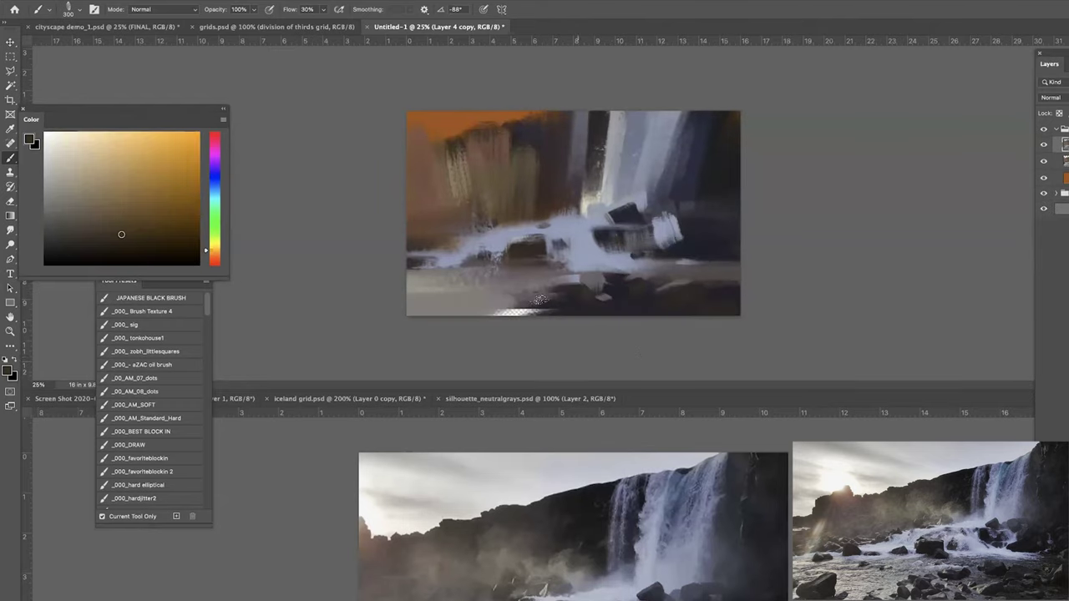
Fill the transparent strip along the canvas's lower edge with sampled dark rock color, sample the adjacent gray, and reduce the brush.
{"action": "left_click", "coordinate": [569, 301], "text": "alt"}
{"action": "key", "text": "bracketright"}
{"action": "mouse_move", "coordinate": [537, 314]}
{"action": "left_mouse_down"}
{"action": "mouse_move", "coordinate": [516, 312]}
{"action": "mouse_move", "coordinate": [528, 312]}
{"action": "mouse_move", "coordinate": [503, 361]}
{"action": "mouse_move", "coordinate": [508, 306]}
{"action": "mouse_move", "coordinate": [526, 299]}
{"action": "left_mouse_up"}
{"action": "left_click", "coordinate": [532, 296], "text": "alt"}
{"action": "key", "text": "bracketleft"}
{"action": "key", "text": "bracketleft"}
{"action": "key", "text": "bracketleft"}
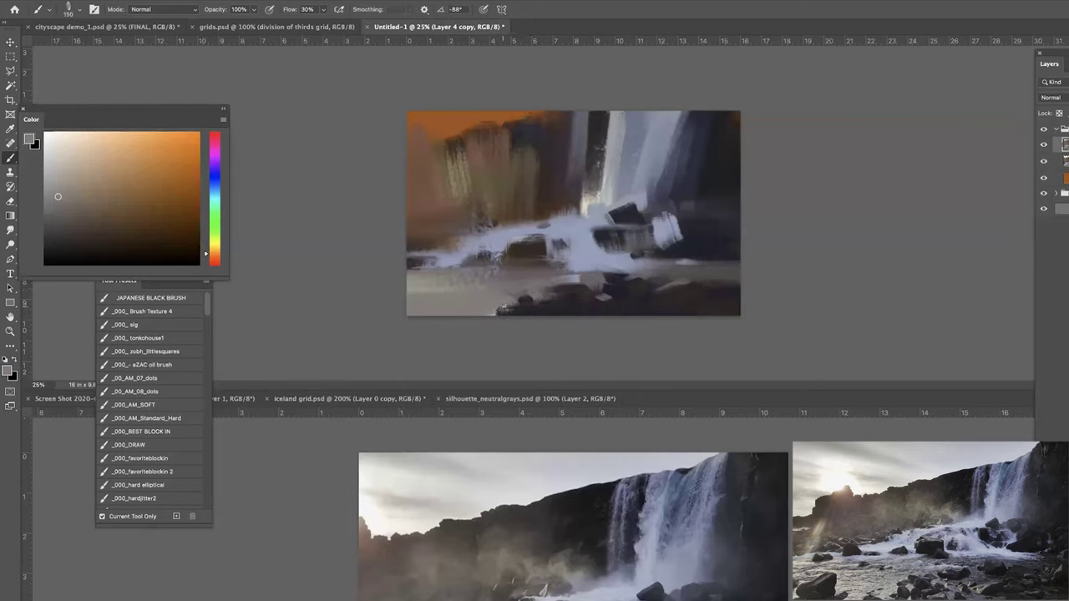
Sample the grayish blue water and stroke a horizontal band across the left shoreline at brush size 400.
{"action": "left_click", "coordinate": [584, 265], "text": "alt"}
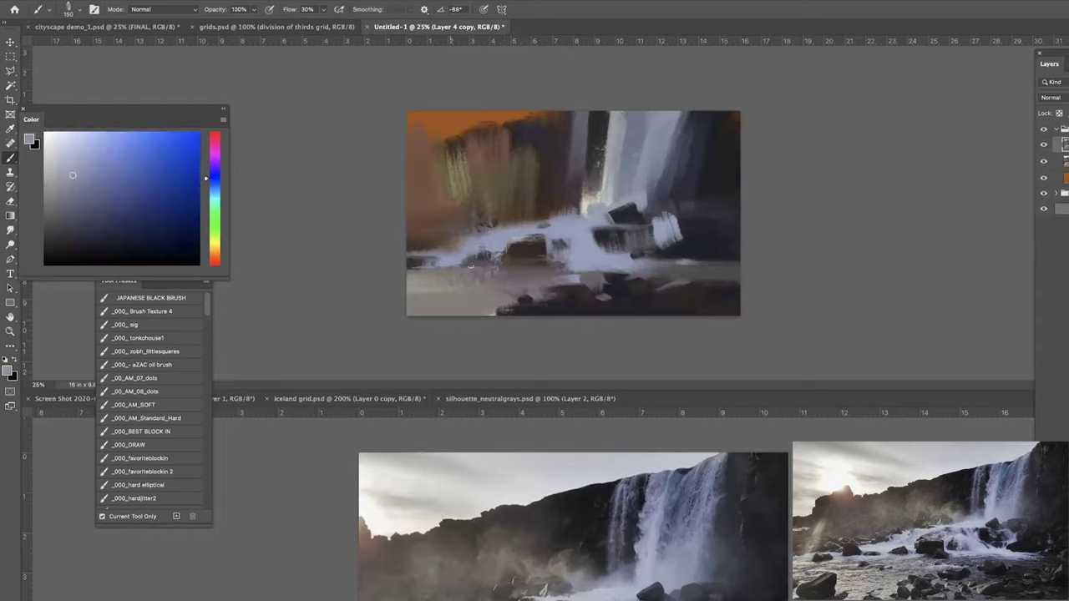
{"action": "key", "text": "bracketright"}
{"action": "left_click_drag", "start_coordinate": [476, 263], "coordinate": [347, 283]}
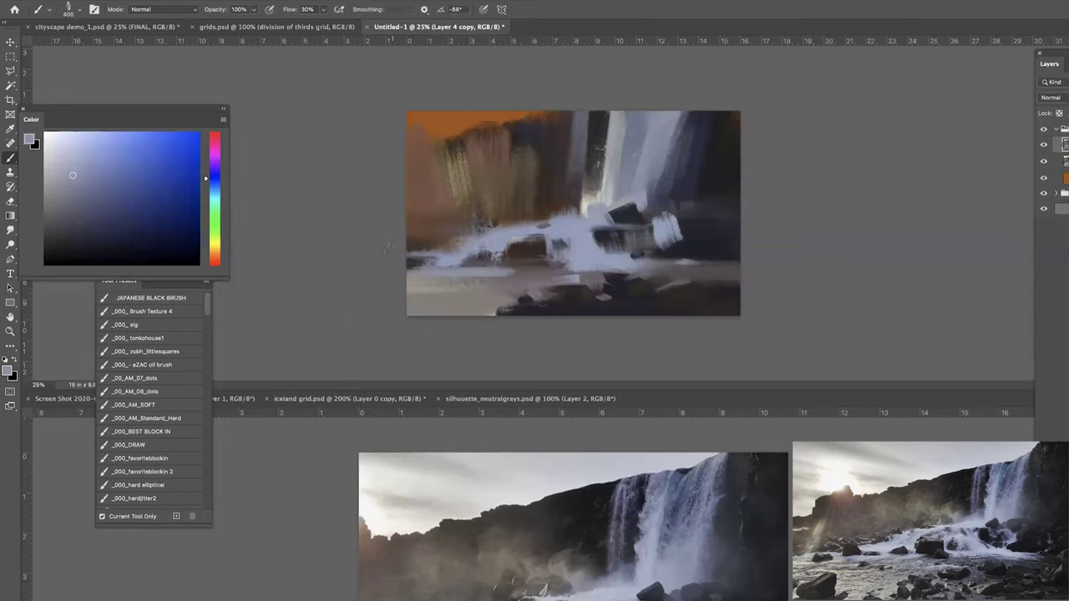
Pick a pale cream color, highlight the cascade's upper left edge with a large brush, and reduce the brush size to 150.
{"action": "left_click", "coordinate": [213, 245]}
{"action": "left_click", "coordinate": [70, 132]}
{"action": "left_click", "coordinate": [58, 144]}
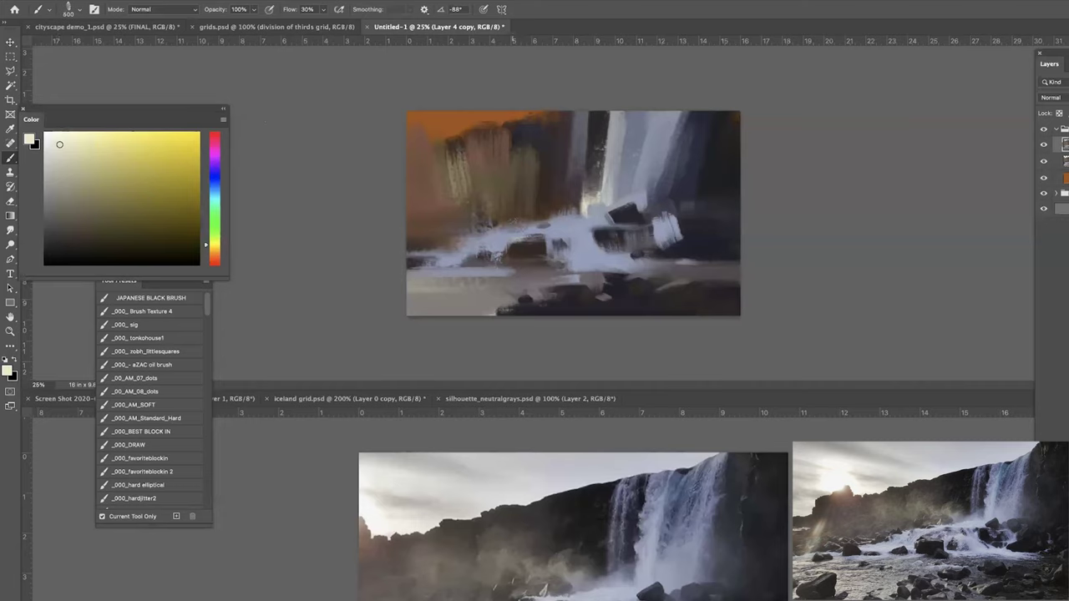
{"action": "key", "text": "]"}
{"action": "mouse_move", "coordinate": [516, 228]}
{"action": "left_mouse_down"}
{"action": "mouse_move", "coordinate": [473, 242]}
{"action": "mouse_move", "coordinate": [489, 239]}
{"action": "left_mouse_up"}
{"action": "key", "text": "bracketleft"}
{"action": "key", "text": "bracketleft"}
{"action": "key", "text": "bracketleft"}
{"action": "key", "text": "bracketleft"}
{"action": "key", "text": "bracketleft"}
{"action": "key", "text": "bracketleft"}
{"action": "key", "text": "bracketleft"}
{"action": "key", "text": "bracketleft"}
{"action": "key", "text": "bracketleft"}
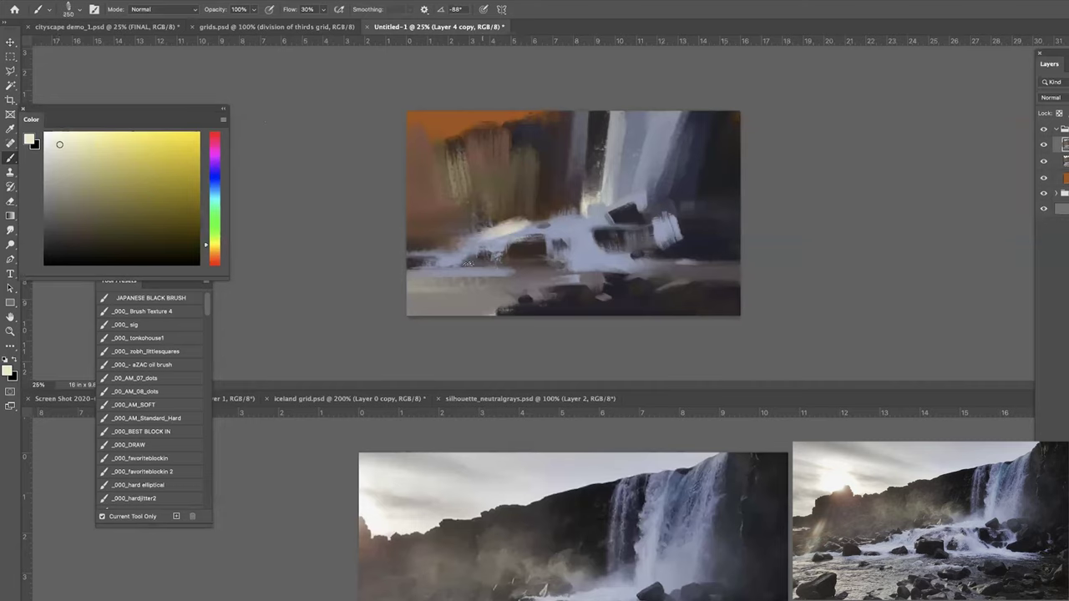
Check the overall composition and soften the highlighted cascade edge with sampled light blue and gray at brush size 300.
{"action": "key", "text": "ctrl+minus"}
{"action": "key", "text": "ctrl+minus"}
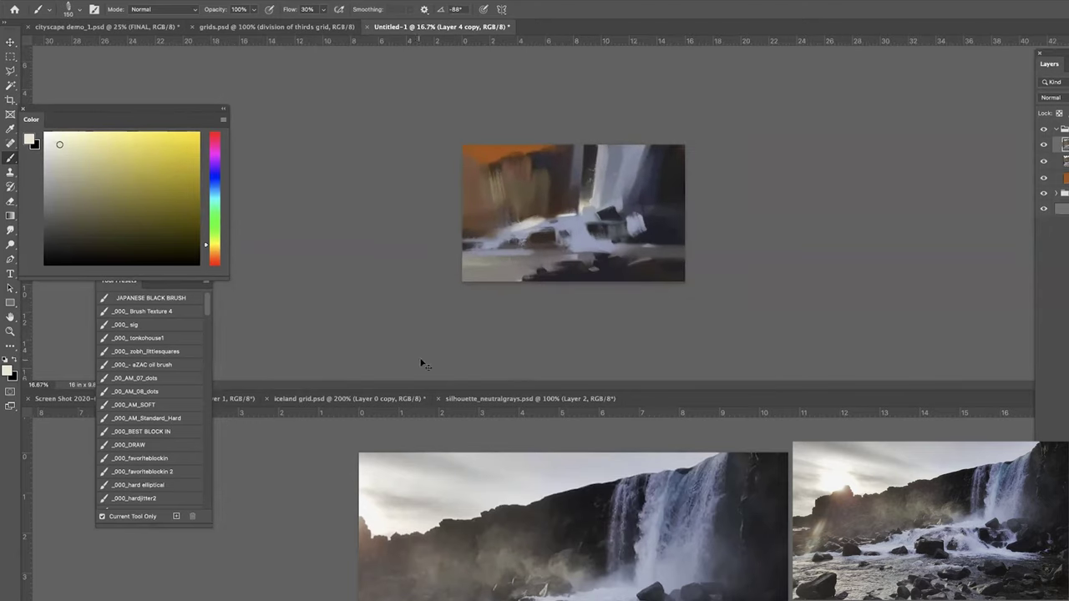
{"action": "key", "text": "ctrl+plus"}
{"action": "key", "text": "ctrl+plus"}
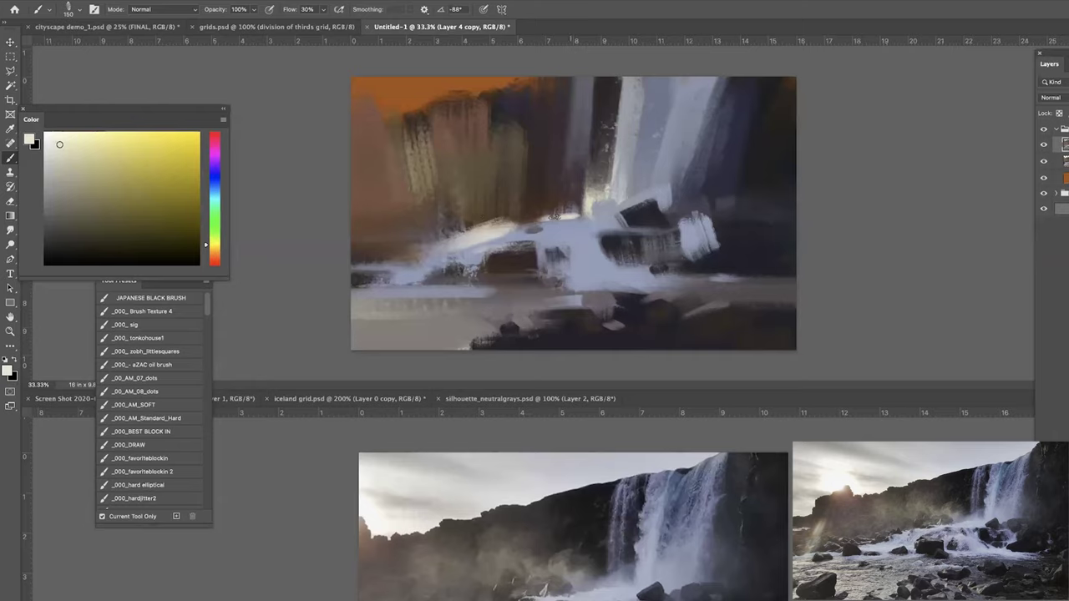
{"action": "left_click", "coordinate": [547, 227], "text": "alt"}
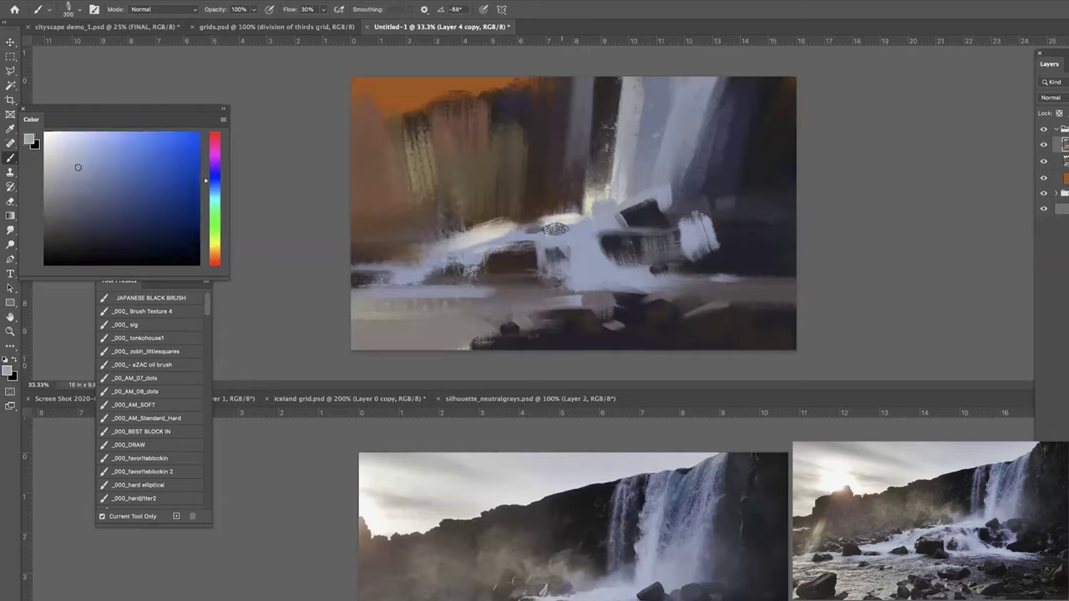
{"action": "left_click", "coordinate": [495, 235], "text": "alt"}
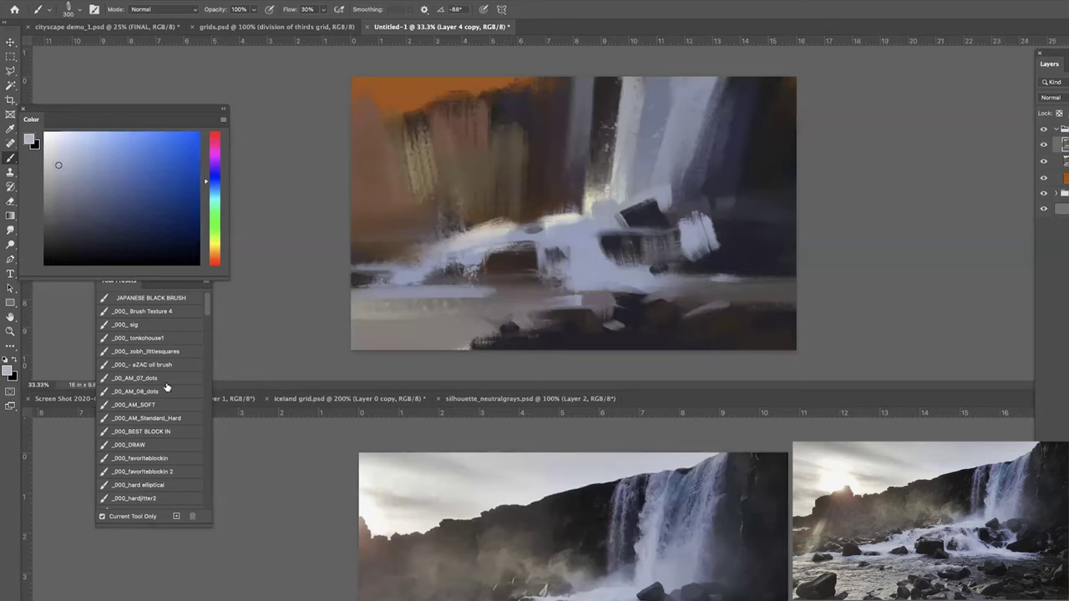
Try the _000_texture_04_rotation brush preset at size 200 and load the _000_texture_15c 2 preset instead.
{"action": "left_click_drag", "start_coordinate": [209, 318], "coordinate": [207, 336]}
{"action": "scroll", "coordinate": [142, 399], "scroll_direction": "up", "scroll_amount": 5}
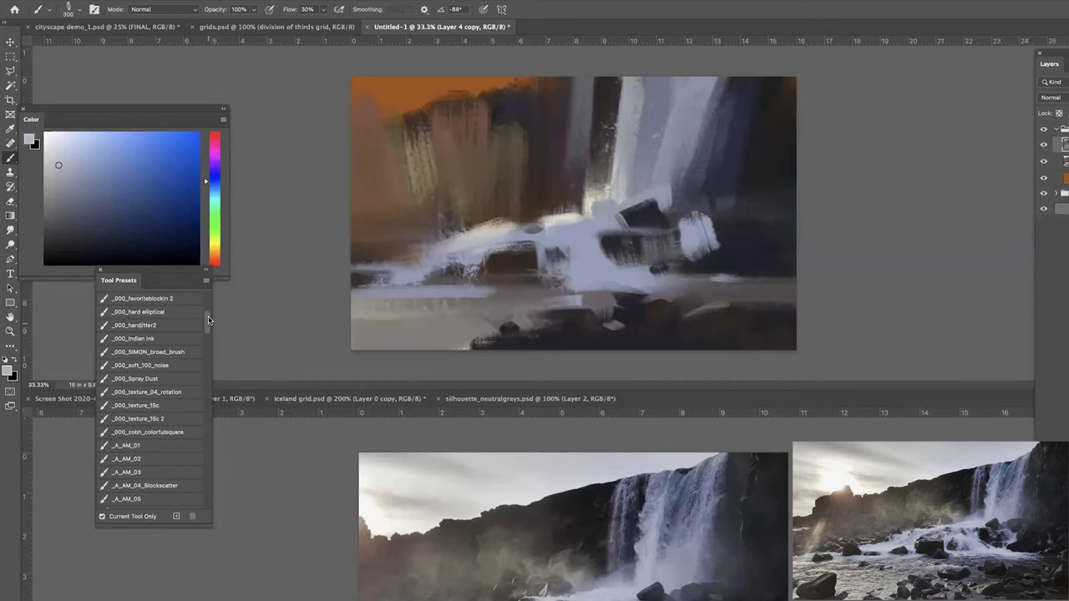
{"action": "left_click", "coordinate": [154, 396]}
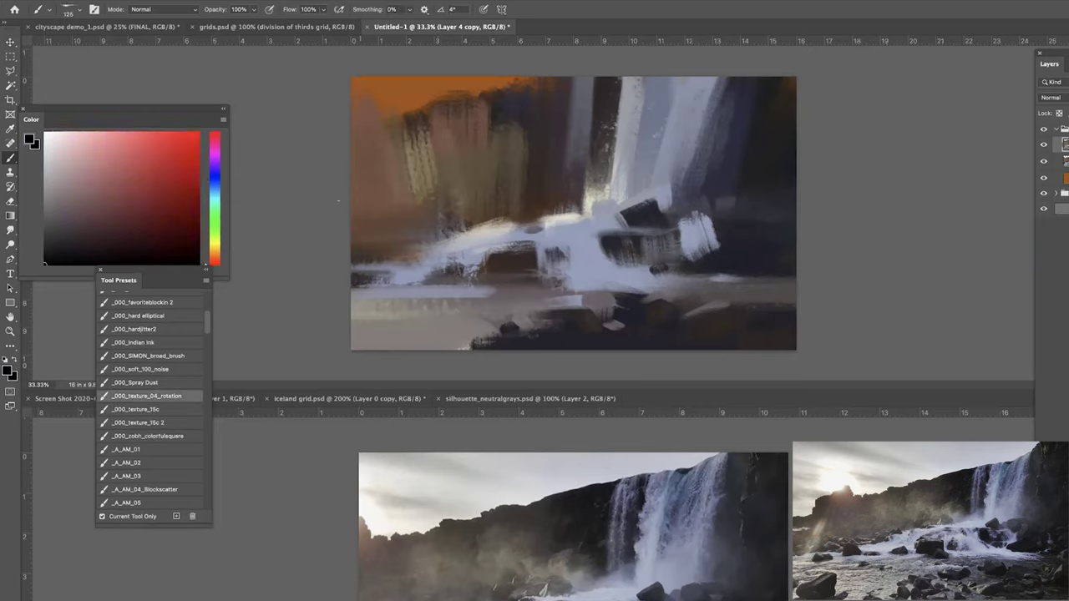
{"action": "key", "text": "bracketright"}
{"action": "key", "text": "bracketright"}
{"action": "key", "text": "bracketright"}
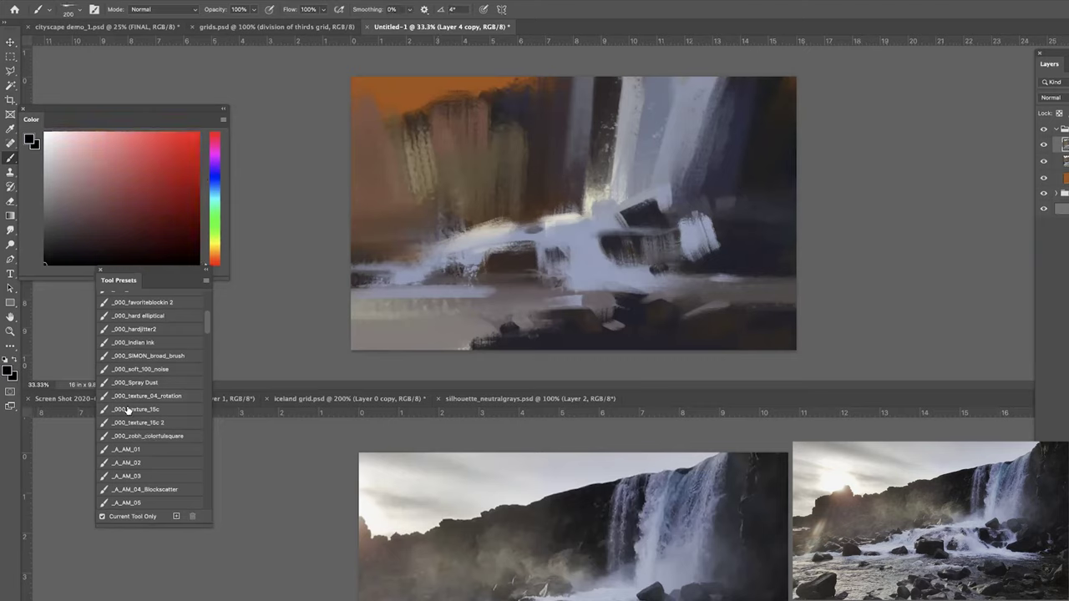
{"action": "left_click", "coordinate": [144, 423]}
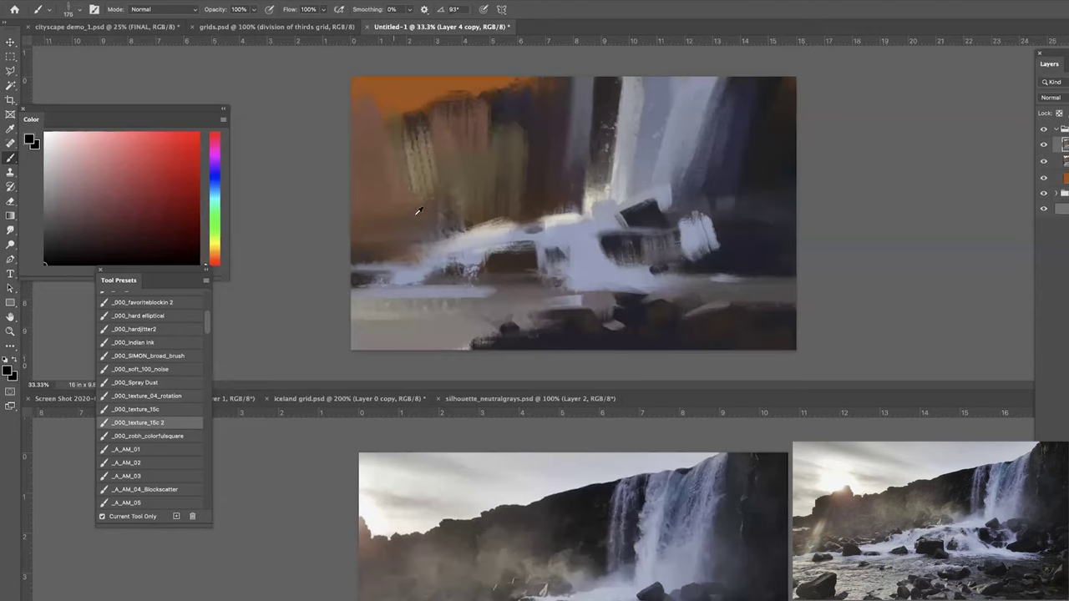
Sample the cliff's brown, enlarge the texture brush to 500, and adjust the color to a muted orange tan.
{"action": "left_click", "coordinate": [415, 215], "text": "alt"}
{"action": "key", "text": "bracketright"}
{"action": "key", "text": "bracketright"}
{"action": "key", "text": "bracketright"}
{"action": "key", "text": "bracketright"}
{"action": "key", "text": "bracketright"}
{"action": "key", "text": "bracketright"}
{"action": "key", "text": "bracketright"}
{"action": "key", "text": "bracketright"}
{"action": "key", "text": "bracketright"}
{"action": "left_click", "coordinate": [214, 253]}
{"action": "left_click", "coordinate": [101, 188]}
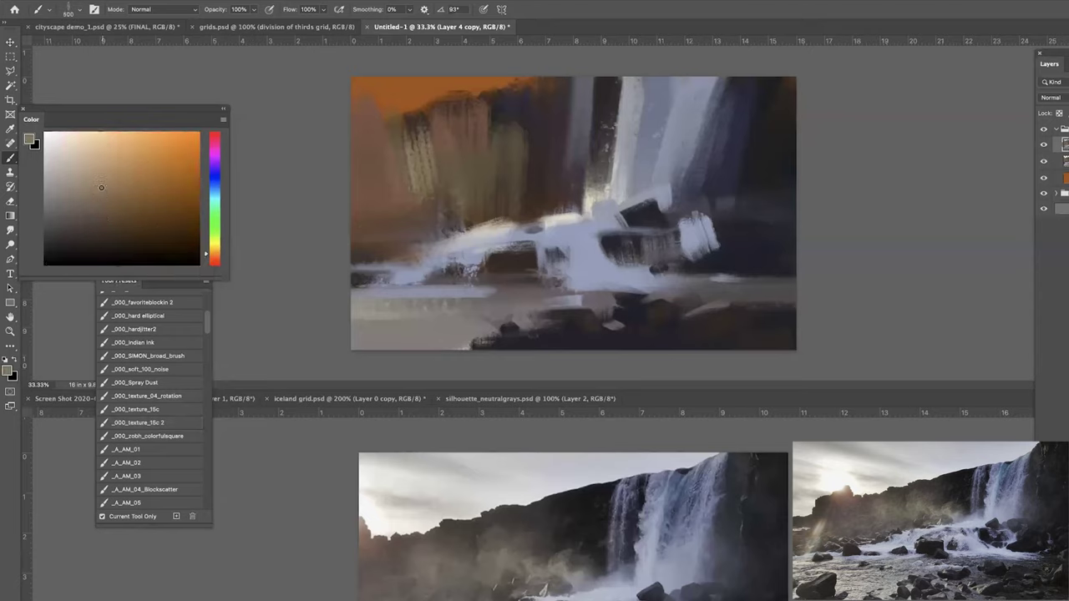
Enlarge the texture brush further and stroke the tan texture down the left part of the cliff.
{"action": "key", "text": "bracketright"}
{"action": "key", "text": "bracketright"}
{"action": "key", "text": "bracketright"}
{"action": "key", "text": "bracketright"}
{"action": "key", "text": "bracketright"}
{"action": "mouse_move", "coordinate": [378, 246]}
{"action": "left_mouse_down"}
{"action": "mouse_move", "coordinate": [358, 9]}
{"action": "mouse_move", "coordinate": [383, 271]}
{"action": "left_mouse_up"}
Texture the cliff's base above the cascade with a lighter tan at brush size 900 and sample the reddish brown of its upper area.
{"action": "left_click", "coordinate": [88, 159]}
{"action": "key", "text": "bracketleft"}
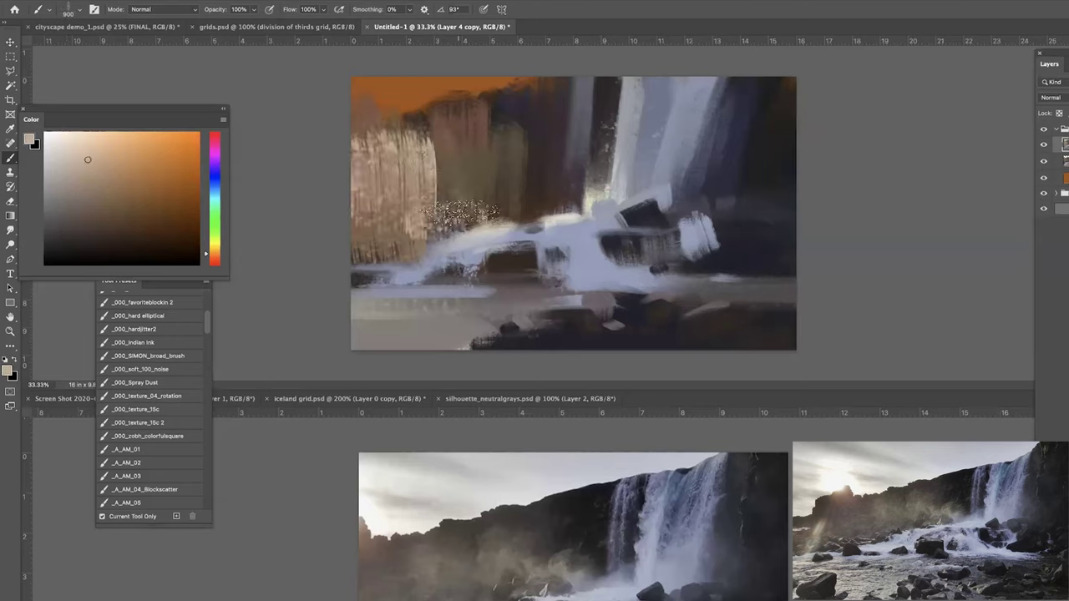
{"action": "mouse_move", "coordinate": [459, 213]}
{"action": "left_mouse_down"}
{"action": "mouse_move", "coordinate": [441, 117]}
{"action": "mouse_move", "coordinate": [431, 240]}
{"action": "left_mouse_up"}
{"action": "left_click", "coordinate": [443, 118], "text": "alt"}
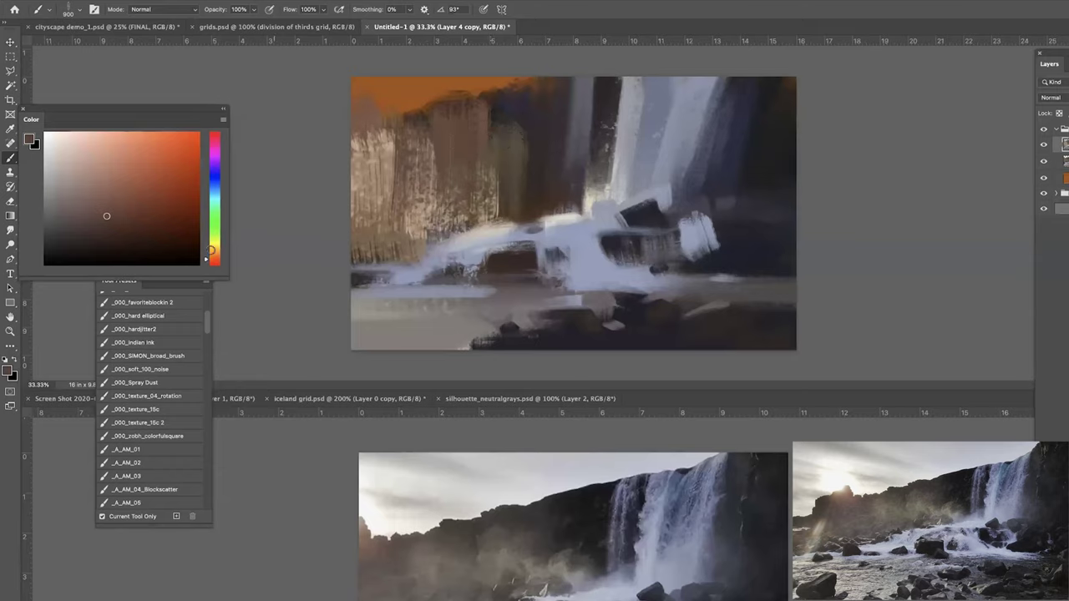
Pick a pale cream yellow and paint over the orange sky above the cliff with the texture brush.
{"action": "left_click", "coordinate": [214, 245]}
{"action": "left_click", "coordinate": [83, 148]}
{"action": "left_click", "coordinate": [65, 149]}
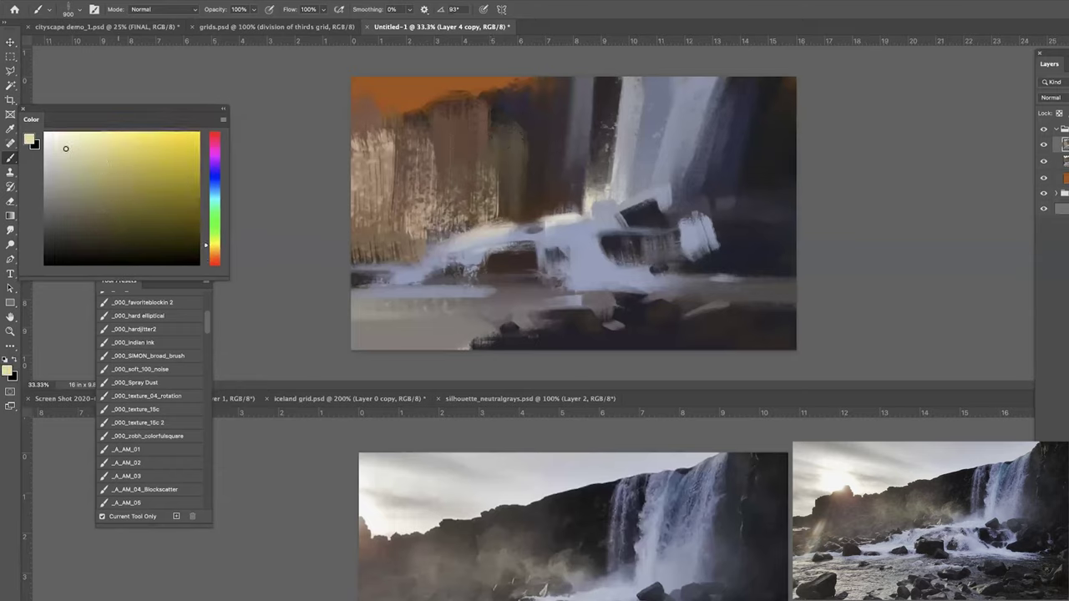
{"action": "mouse_move", "coordinate": [398, 81]}
{"action": "left_mouse_down"}
{"action": "mouse_move", "coordinate": [362, 63]}
{"action": "mouse_move", "coordinate": [359, 110]}
{"action": "left_mouse_up"}
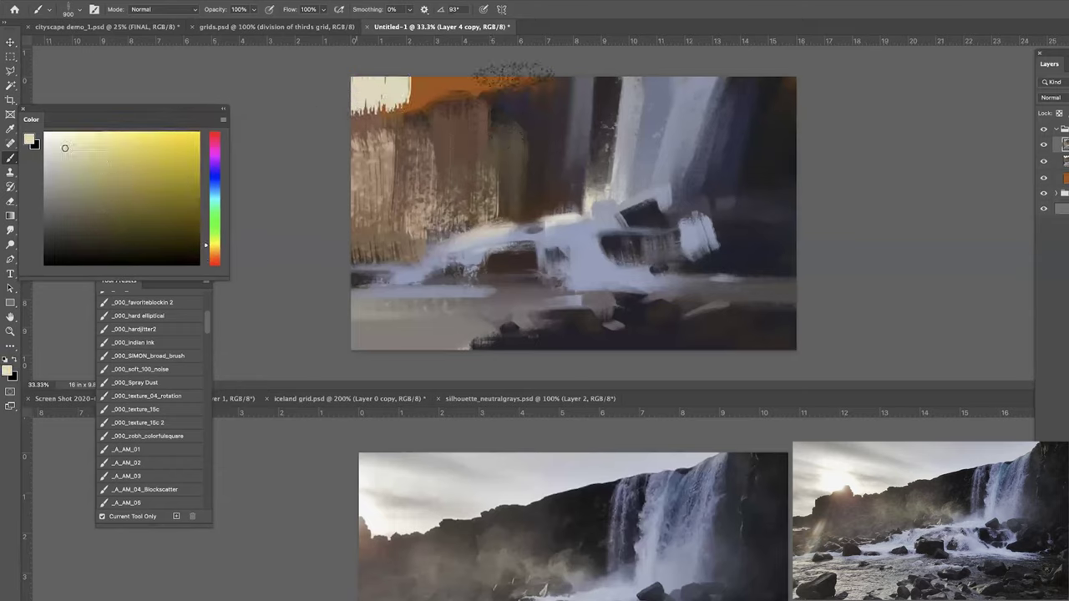
{"action": "left_click_drag", "start_coordinate": [498, 77], "coordinate": [386, 68]}
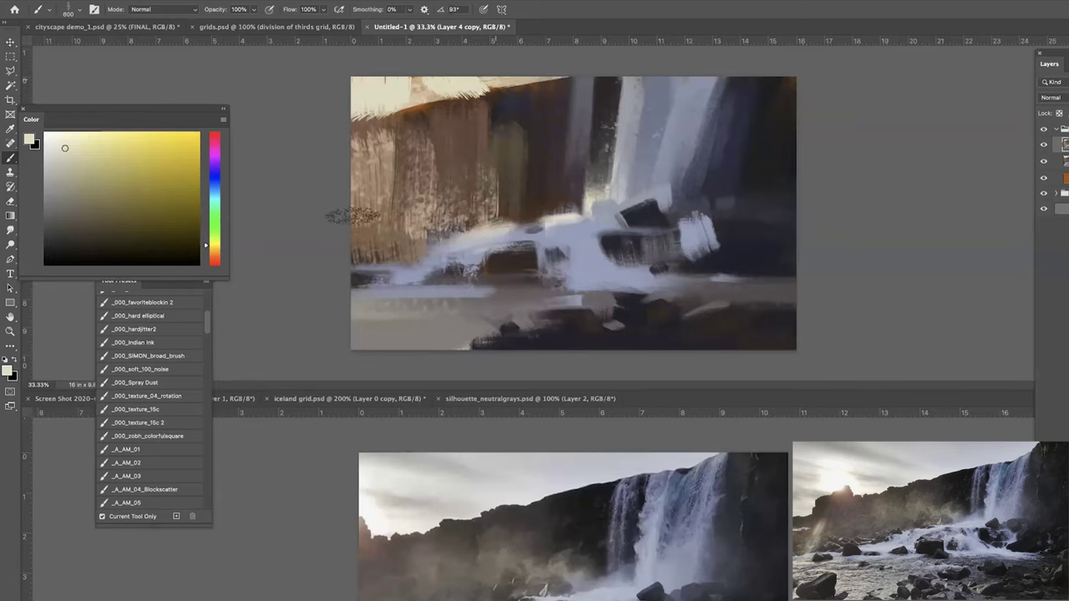
Carve into the cliff's upper edge with the pale sky color at brush size 300 and reduce the brush to 175.
{"action": "key", "text": "ctrl+minus"}
{"action": "key", "text": "ctrl+minus"}
{"action": "key", "text": "ctrl+plus"}
{"action": "key", "text": "ctrl+plus"}
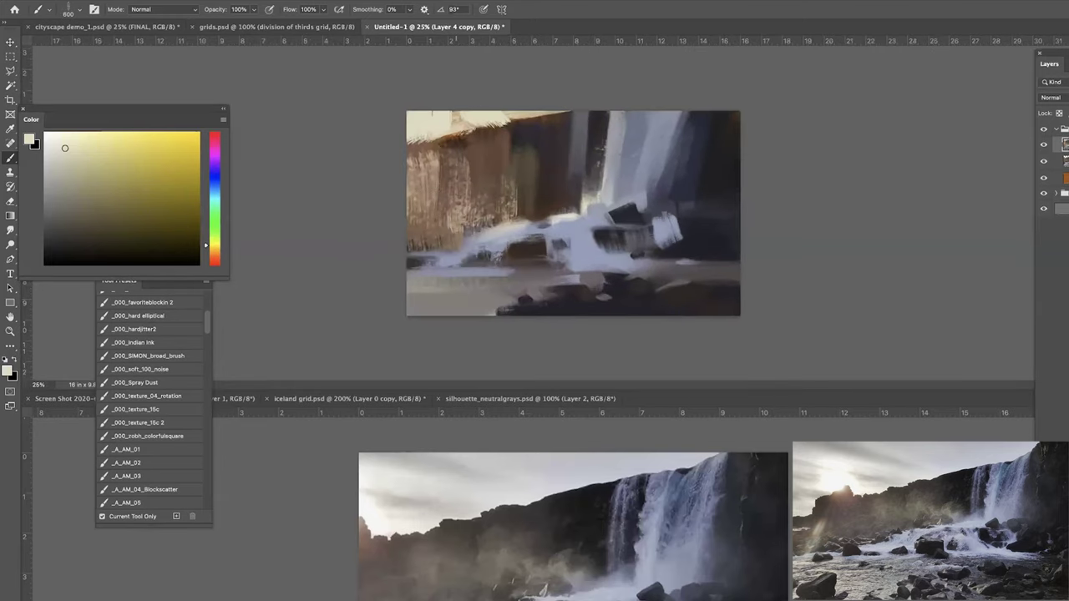
{"action": "key", "text": "bracketleft"}
{"action": "left_click_drag", "start_coordinate": [462, 133], "coordinate": [465, 142]}
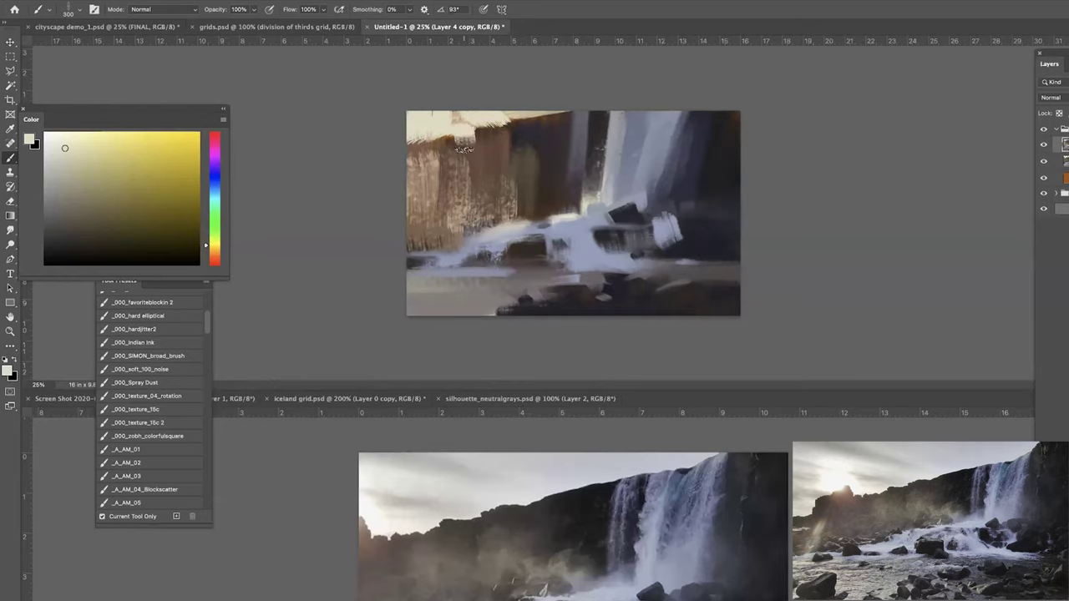
{"action": "key", "text": "bracketleft"}
{"action": "key", "text": "bracketleft"}
{"action": "key", "text": "bracketleft"}
{"action": "key", "text": "ctrl+plus"}
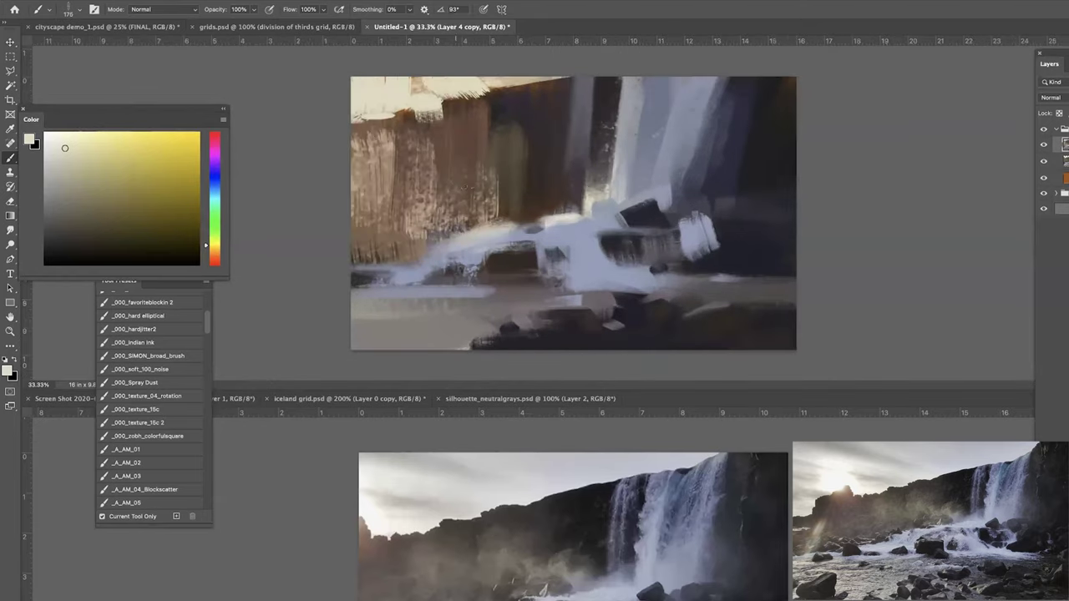
{"action": "scroll", "coordinate": [208, 323], "scroll_direction": "up", "scroll_amount": 3}
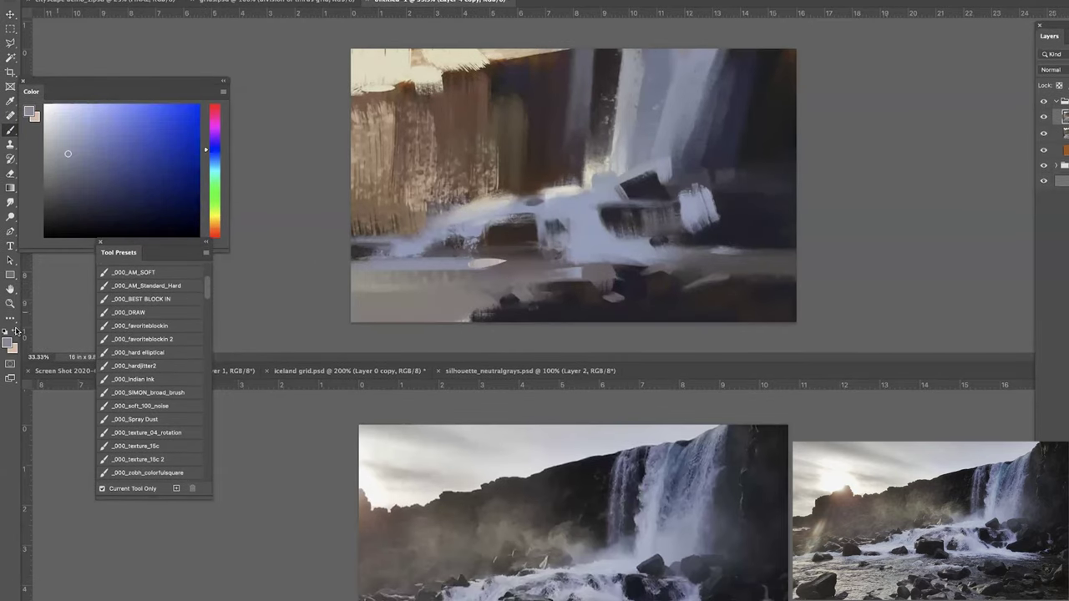
Set the foreground color to the foreground pool's warm grey (#847d79) and stroke it across the left part of the pool.
{"action": "left_click", "coordinate": [13, 333]}
{"action": "left_click", "coordinate": [7, 343]}
{"action": "left_click", "coordinate": [437, 300]}
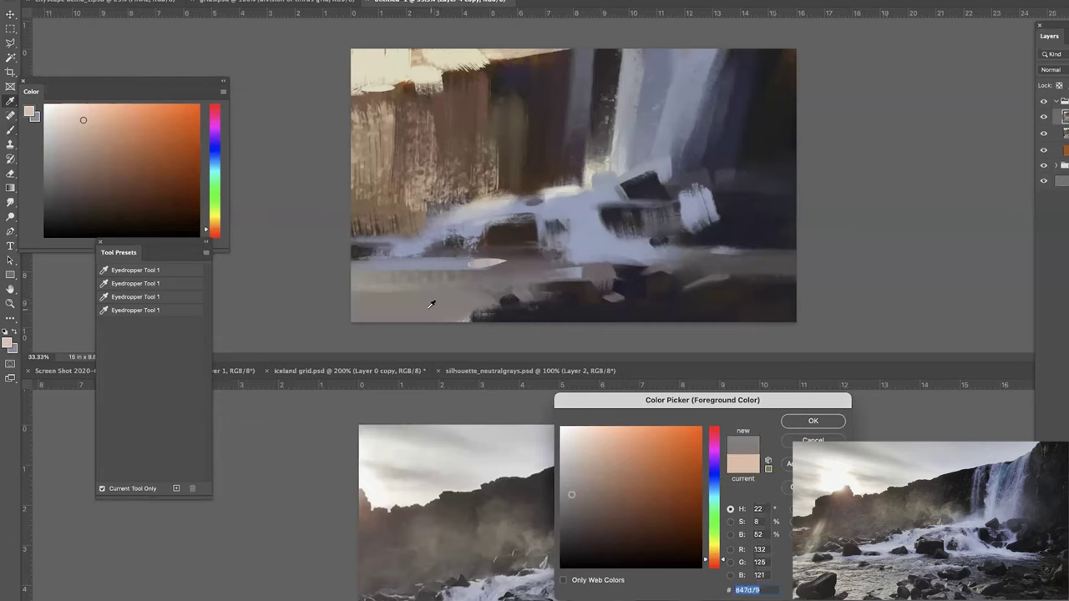
{"action": "key", "text": "Return"}
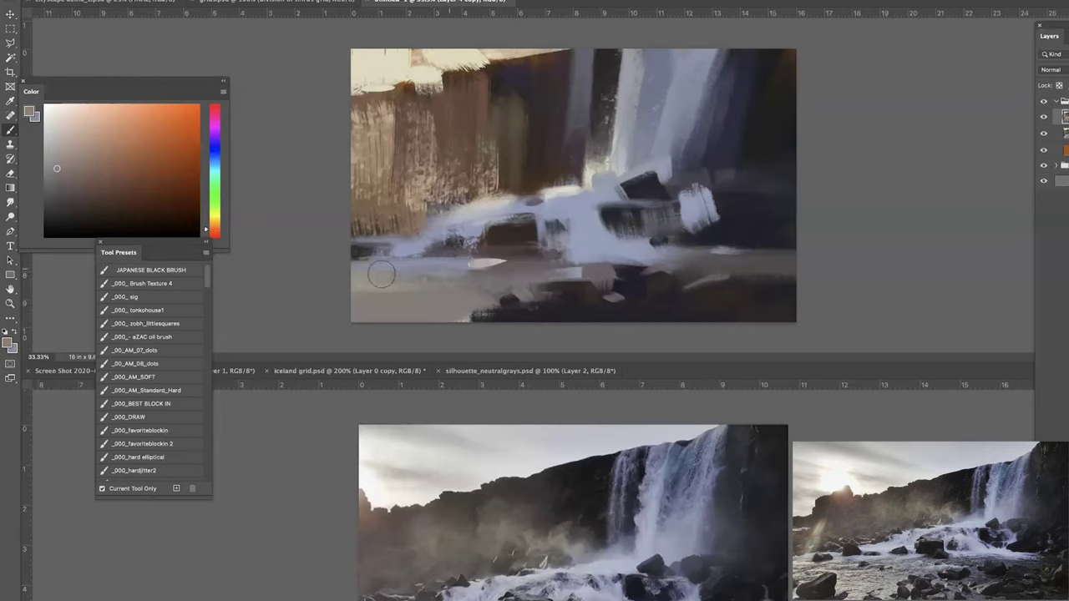
{"action": "left_click_drag", "start_coordinate": [365, 277], "coordinate": [520, 273]}
Sample the cascade's lavender, lighten it slightly, and dab it over the left foreground pool and the middle of the cascade.
{"action": "left_click", "coordinate": [444, 226], "text": "alt"}
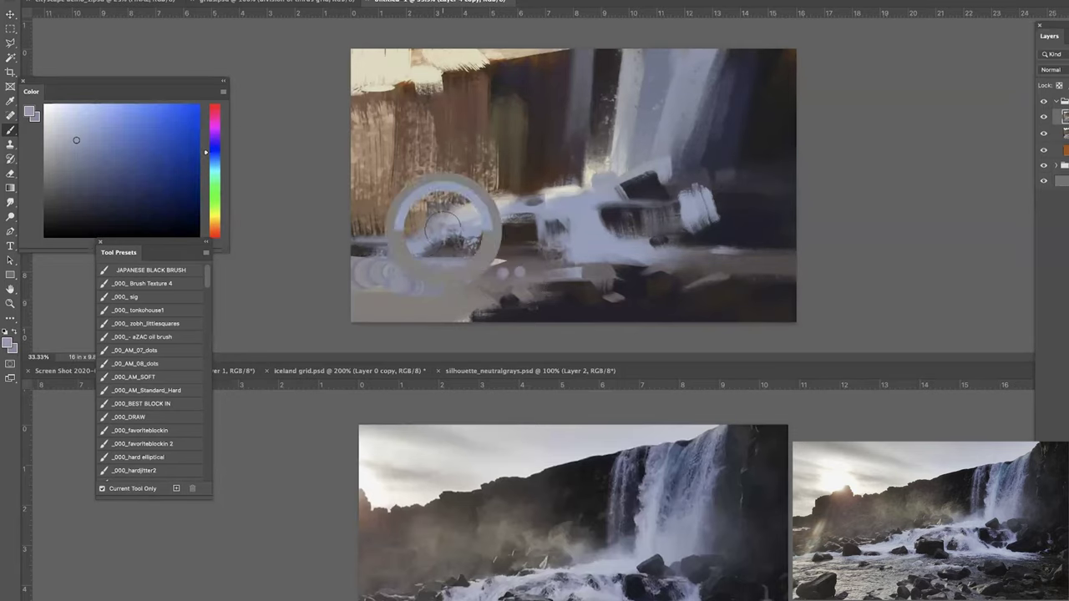
{"action": "key", "text": "ctrl+minus"}
{"action": "key", "text": "ctrl+plus"}
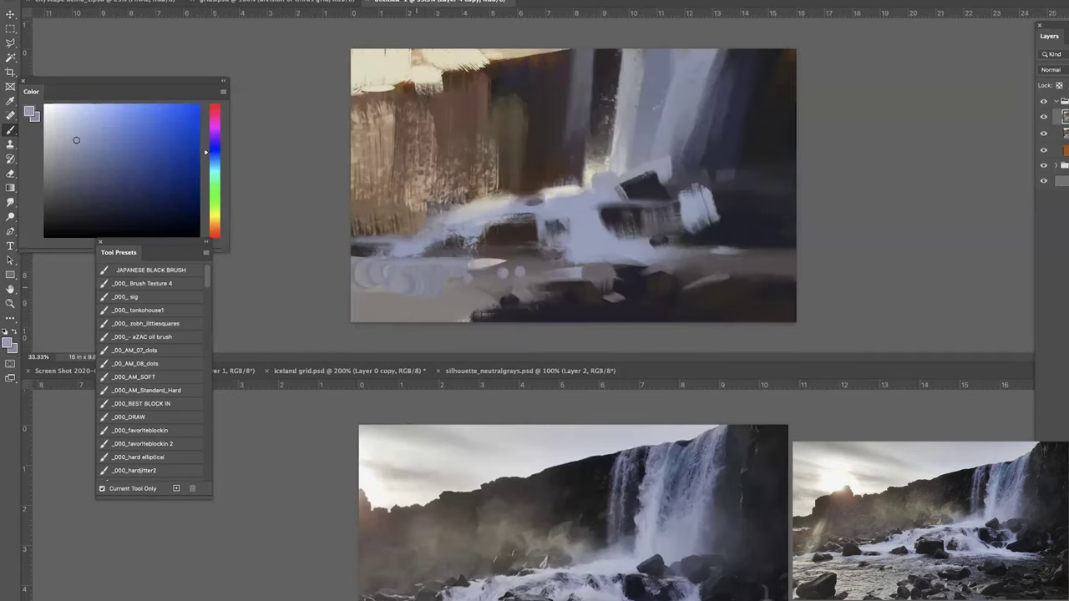
{"action": "left_click", "coordinate": [75, 134]}
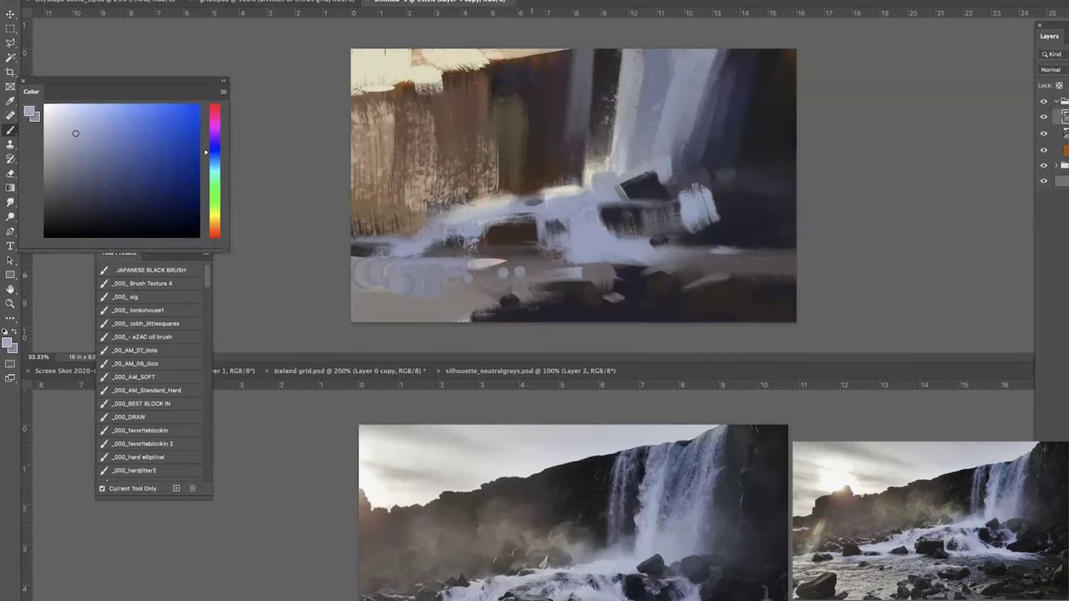
{"action": "key", "text": "ctrl+minus"}
{"action": "key", "text": "ctrl+minus"}
{"action": "key", "text": "ctrl+minus"}
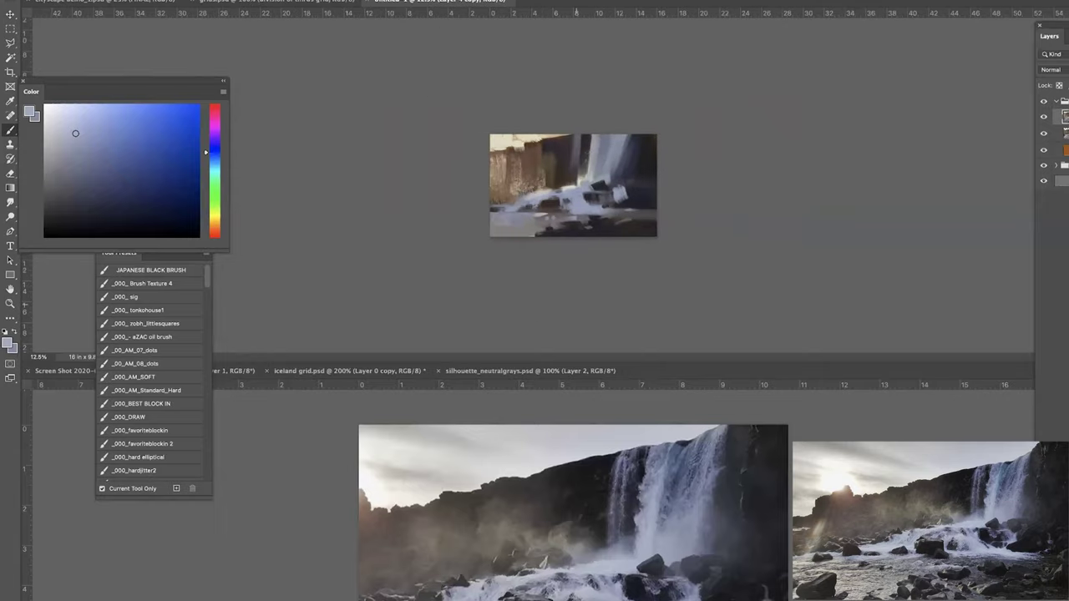
{"action": "key", "text": "ctrl+plus"}
{"action": "key", "text": "ctrl+plus"}
{"action": "key", "text": "ctrl+plus"}
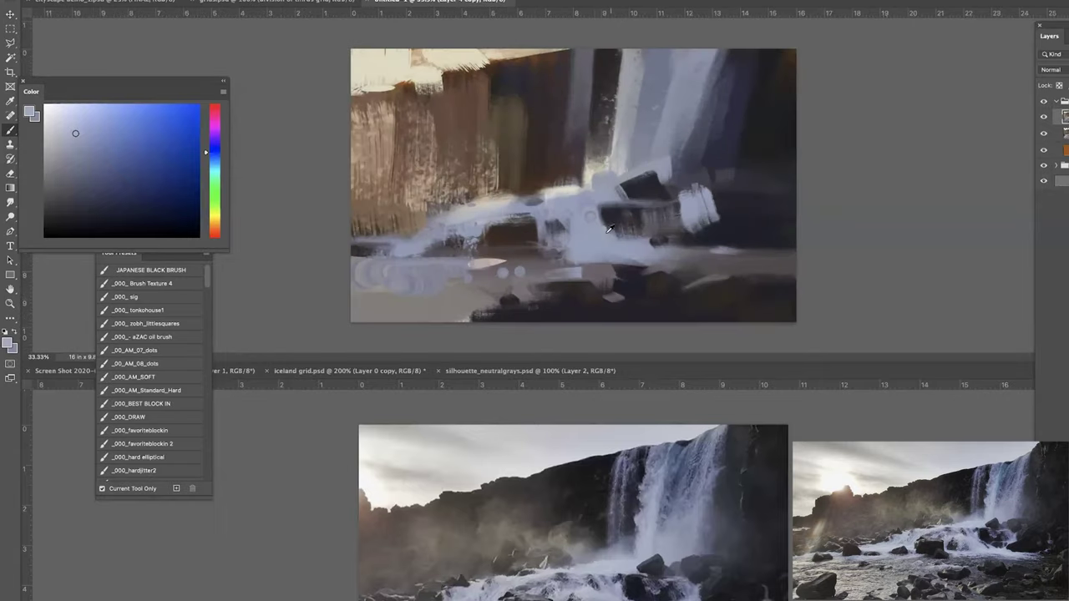
{"action": "left_click_drag", "start_coordinate": [590, 209], "coordinate": [608, 239]}
Switch to the _000_BEST BLOCK IN brush, add a new layer, and brush pale cream over the left foreground pool at size 1000.
{"action": "left_click", "coordinate": [148, 406]}
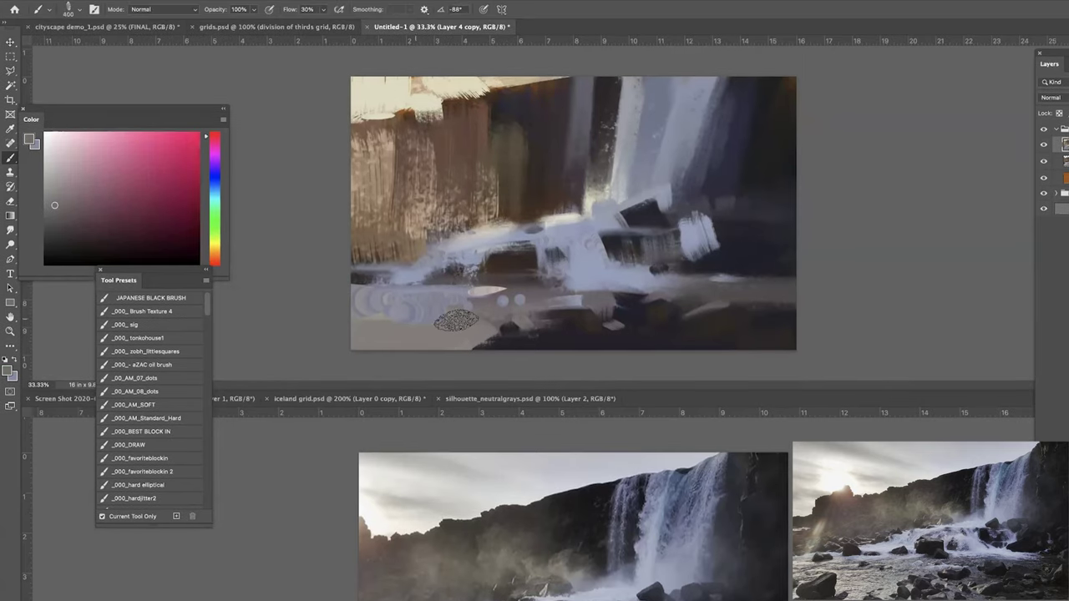
{"action": "left_click", "coordinate": [397, 339], "text": "alt"}
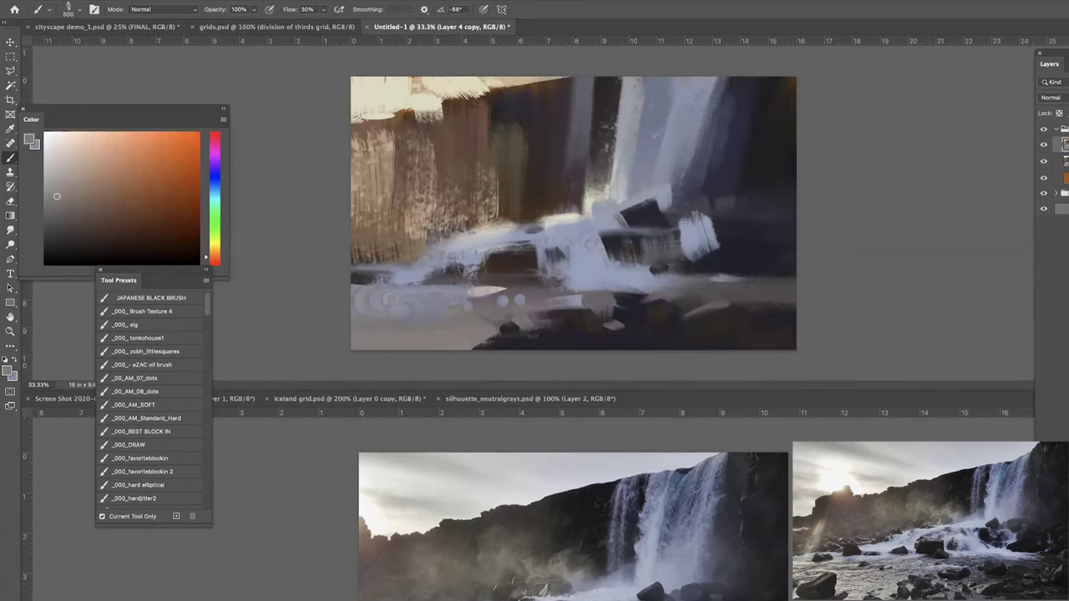
{"action": "key", "text": "ctrl+shift+alt+n"}
{"action": "key", "text": "bracketright"}
{"action": "key", "text": "bracketright"}
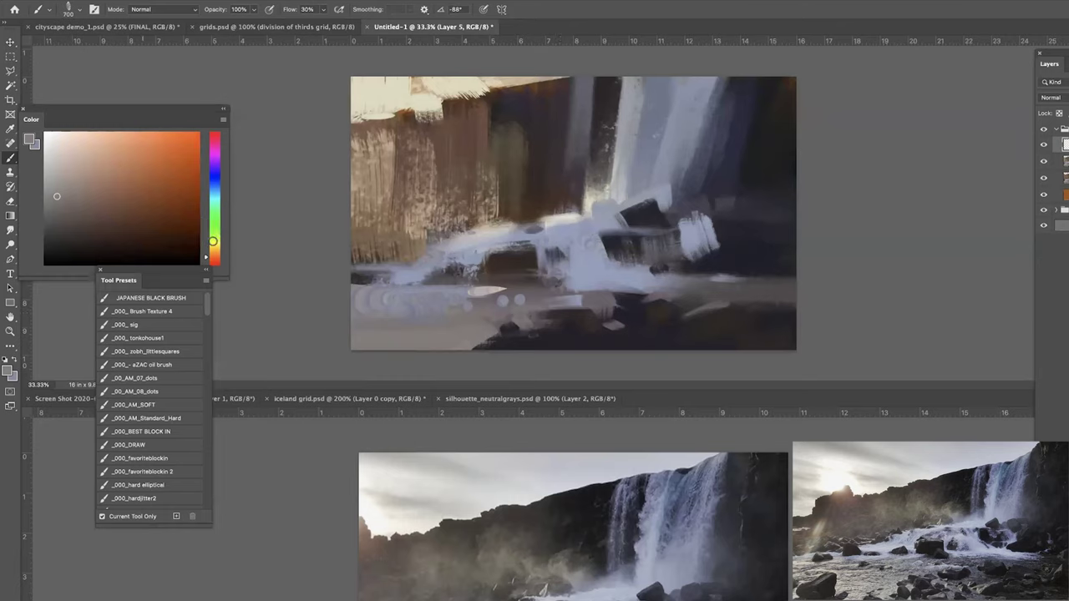
{"action": "left_click", "coordinate": [212, 250]}
{"action": "mouse_move", "coordinate": [72, 149]}
{"action": "left_mouse_down"}
{"action": "mouse_move", "coordinate": [132, 148]}
{"action": "mouse_move", "coordinate": [72, 146]}
{"action": "left_mouse_up"}
{"action": "left_click_drag", "start_coordinate": [373, 302], "coordinate": [434, 324]}
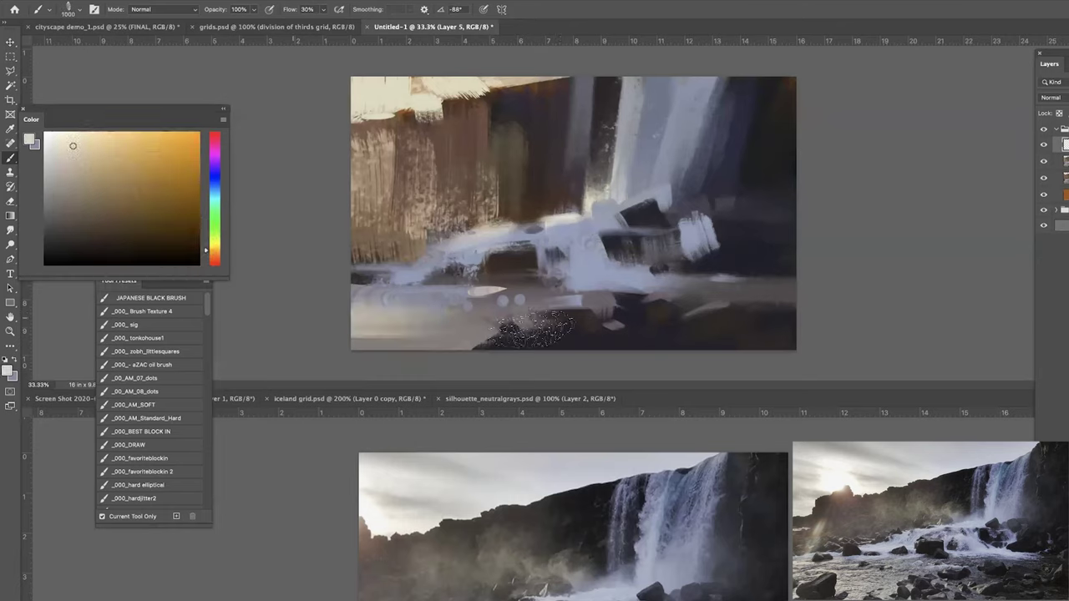
Reduce the brush to 250, stroke pale cream along the middle of the pool, and sample the pool's grey.
{"action": "key", "text": "bracketleft"}
{"action": "key", "text": "bracketleft"}
{"action": "key", "text": "bracketleft"}
{"action": "key", "text": "bracketleft"}
{"action": "key", "text": "bracketleft"}
{"action": "mouse_move", "coordinate": [556, 315]}
{"action": "left_mouse_down"}
{"action": "mouse_move", "coordinate": [531, 324]}
{"action": "mouse_move", "coordinate": [493, 317]}
{"action": "mouse_move", "coordinate": [505, 310]}
{"action": "mouse_move", "coordinate": [453, 314]}
{"action": "left_mouse_up"}
{"action": "left_click", "coordinate": [424, 324], "text": "alt"}
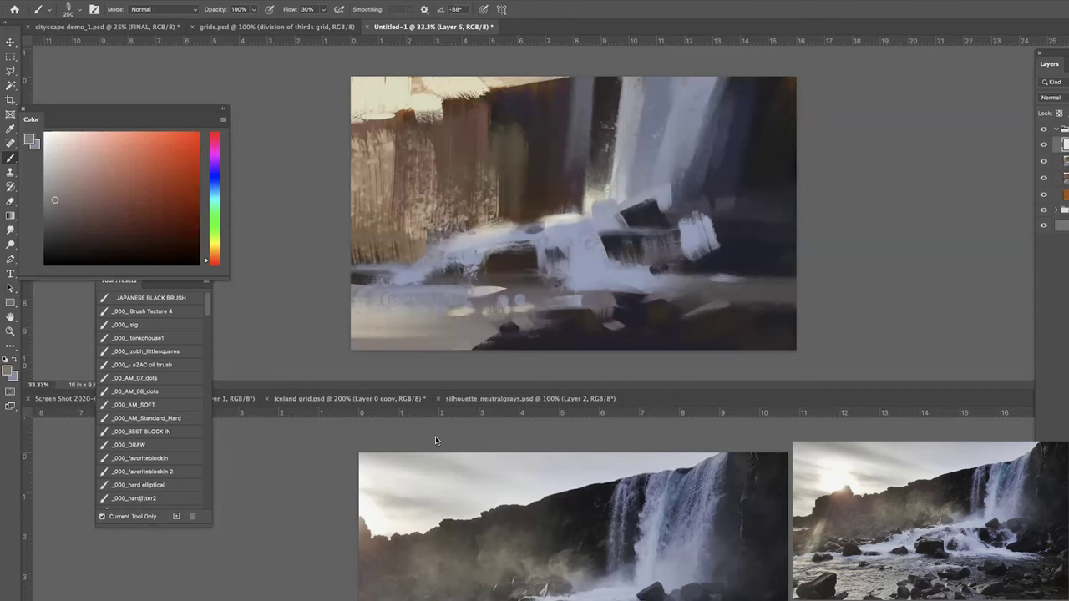
{"action": "key", "text": "super+minus"}
{"action": "key", "text": "super+minus"}
{"action": "key", "text": "super+minus"}
{"action": "key", "text": "super+plus"}
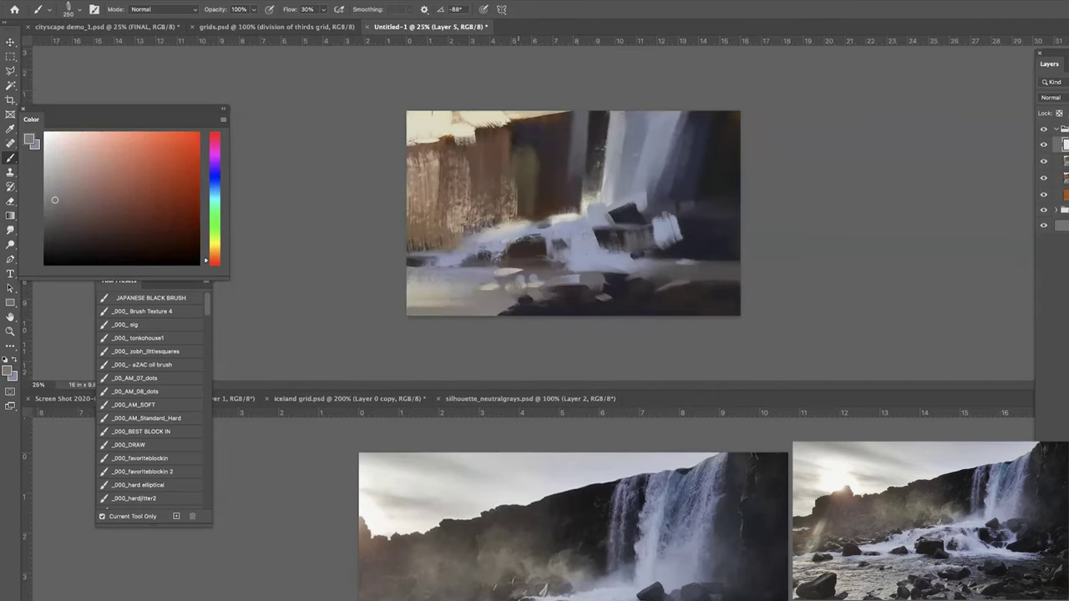
{"action": "key", "text": "super+plus"}
Pick a dark muted magenta and paint it over the small far-left rock and the dark rock inside the cascade.
{"action": "left_click", "coordinate": [361, 262], "text": "alt"}
{"action": "left_click", "coordinate": [361, 274], "text": "alt"}
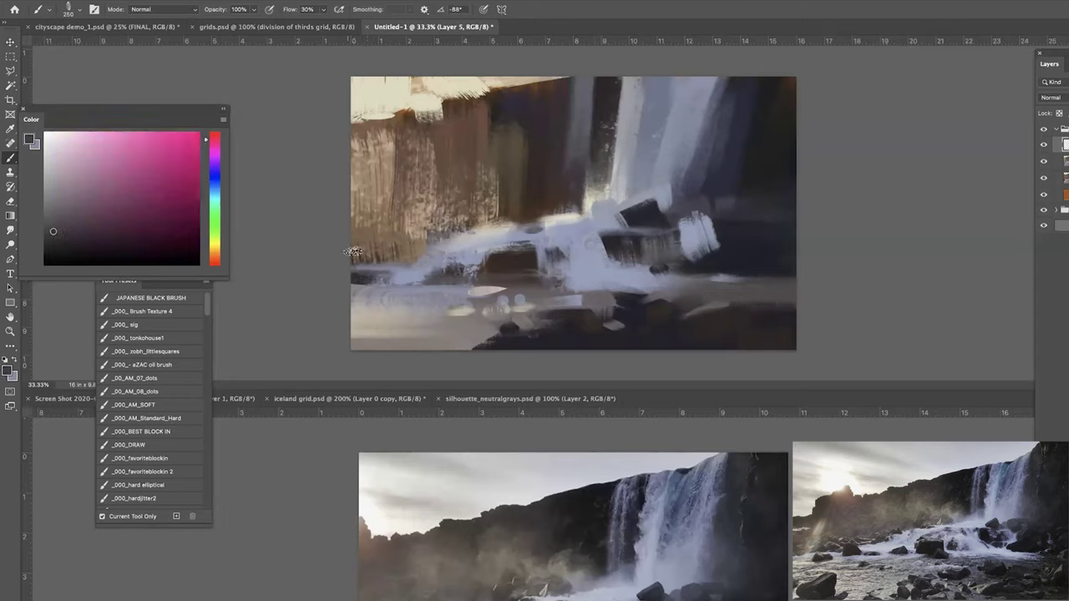
{"action": "key", "text": "bracketright"}
{"action": "left_click", "coordinate": [121, 217]}
{"action": "left_click_drag", "start_coordinate": [354, 273], "coordinate": [372, 285]}
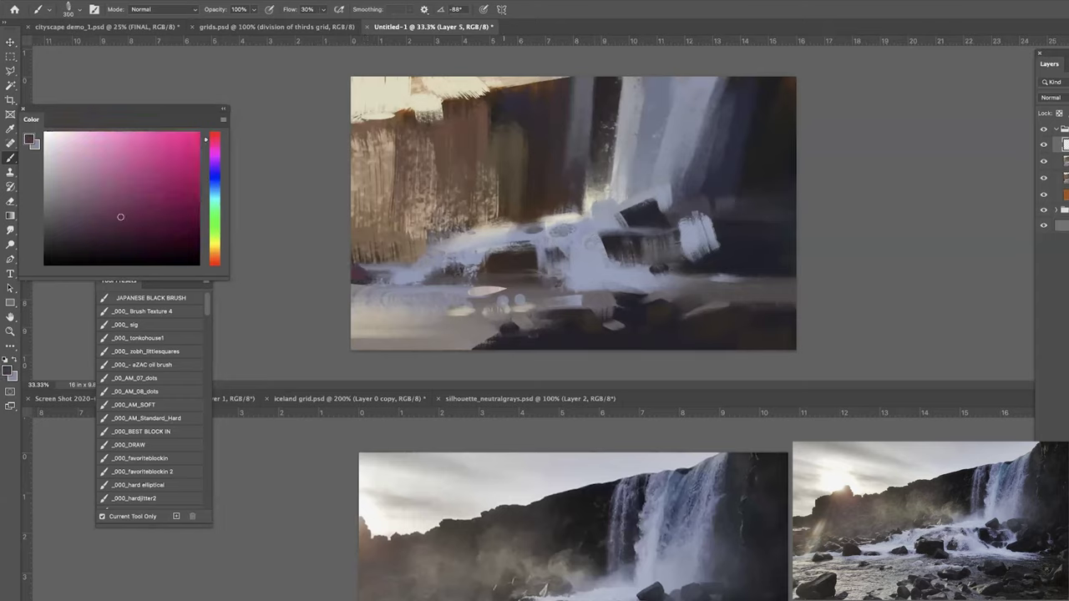
{"action": "left_click_drag", "start_coordinate": [522, 251], "coordinate": [489, 254]}
{"action": "key", "text": "ctrl+minus"}
{"action": "key", "text": "ctrl+minus"}
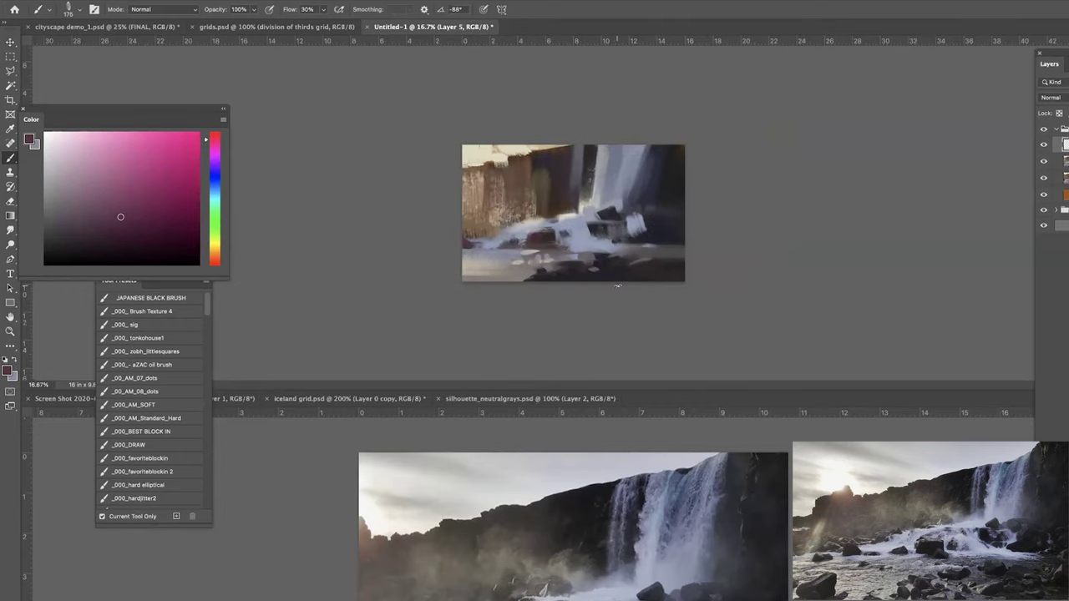
{"action": "key", "text": "ctrl+plus"}
{"action": "key", "text": "ctrl+plus"}
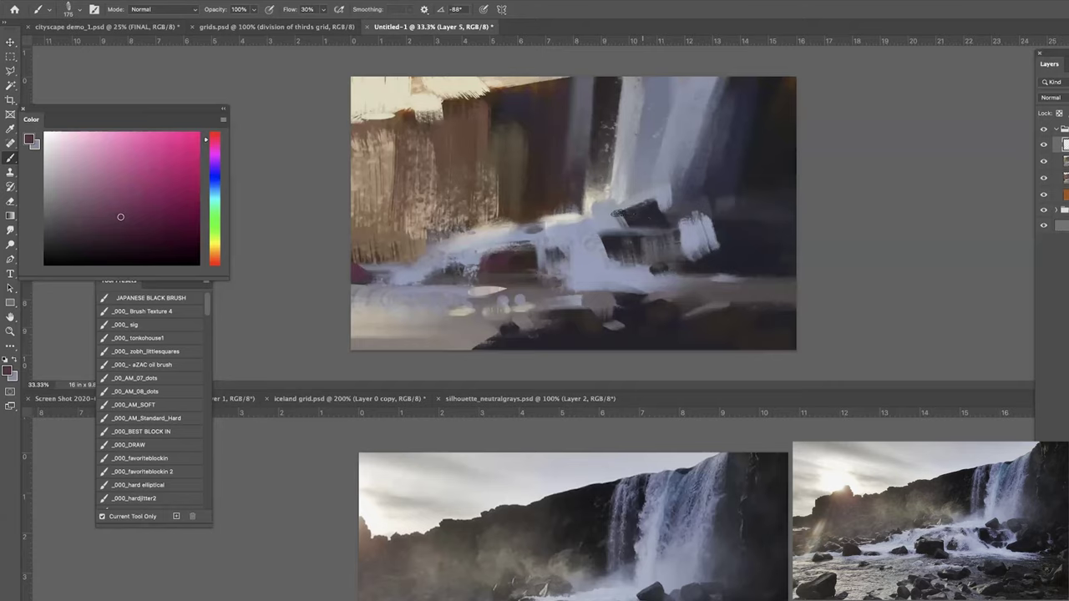
Sample the cascade's lavender and stroke lighter and darker blue-grey tones along the upper rock's top edge at brush size 200.
{"action": "left_click", "coordinate": [603, 218], "text": "alt"}
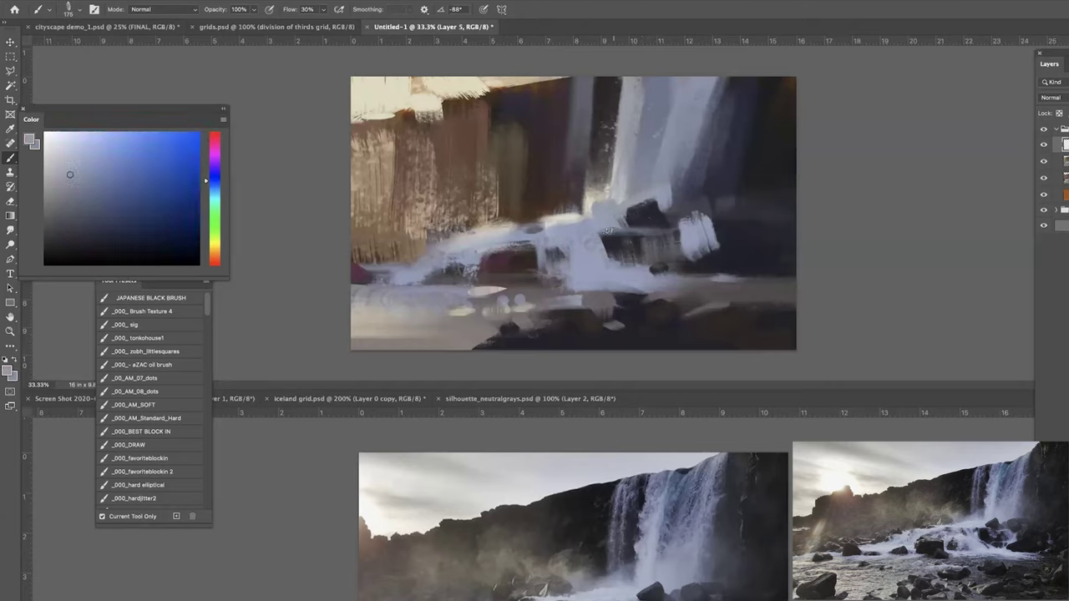
{"action": "left_click", "coordinate": [71, 152]}
{"action": "key", "text": "]"}
{"action": "left_click_drag", "start_coordinate": [648, 203], "coordinate": [619, 217]}
{"action": "left_click_drag", "start_coordinate": [77, 173], "coordinate": [77, 189]}
{"action": "left_click_drag", "start_coordinate": [650, 203], "coordinate": [621, 218]}
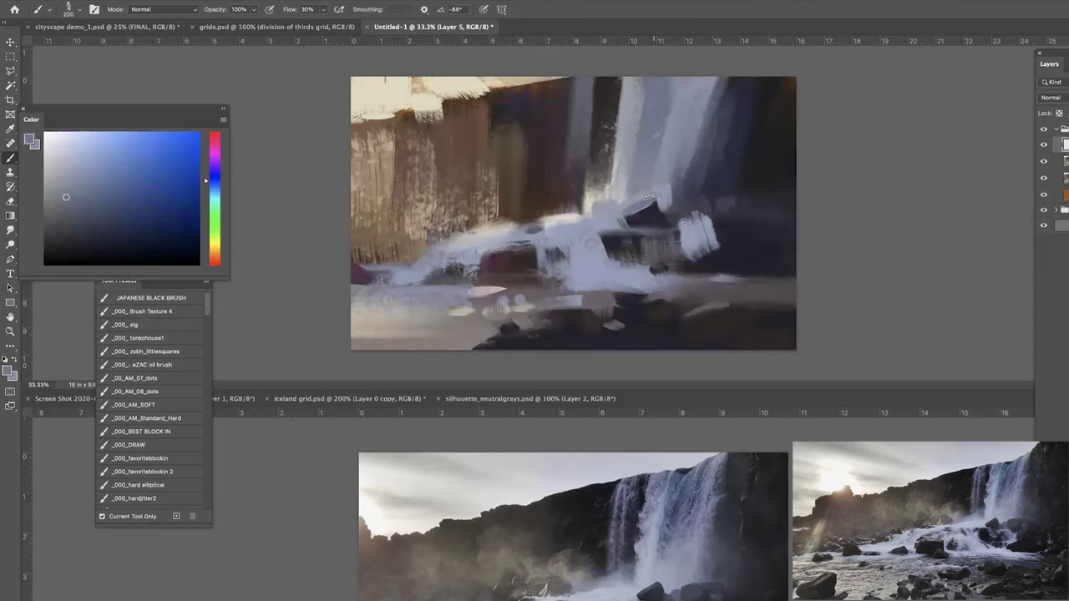
Pick a dark grey from the upper rock, paint its top plane with it, and reduce the brush to 175.
{"action": "left_click", "coordinate": [644, 216], "text": "alt"}
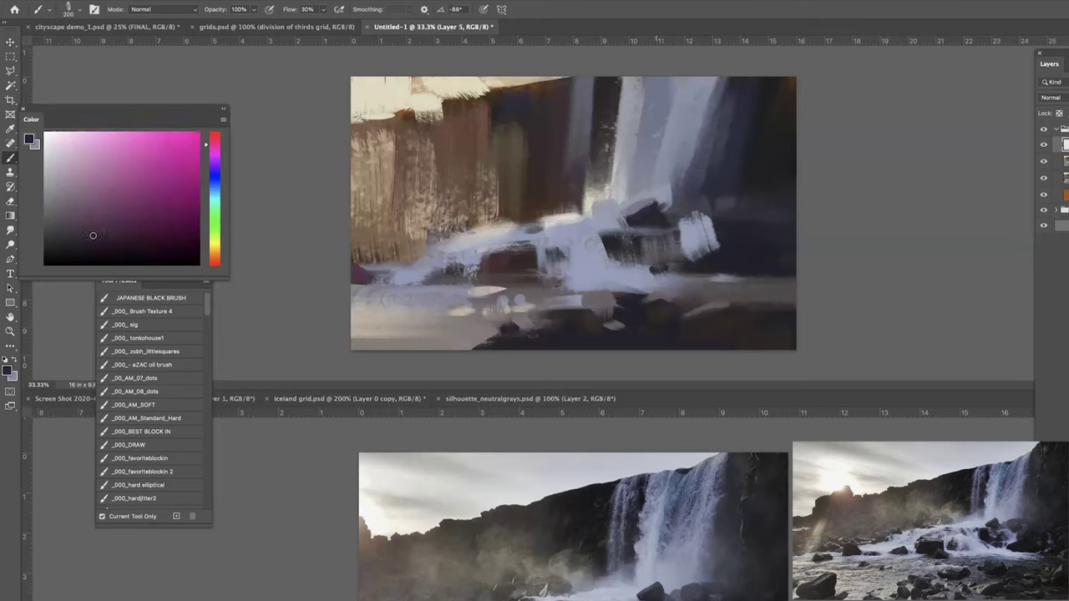
{"action": "left_click", "coordinate": [52, 230]}
{"action": "mouse_move", "coordinate": [627, 200]}
{"action": "left_mouse_down"}
{"action": "mouse_move", "coordinate": [646, 213]}
{"action": "mouse_move", "coordinate": [655, 203]}
{"action": "left_mouse_up"}
{"action": "key", "text": "["}
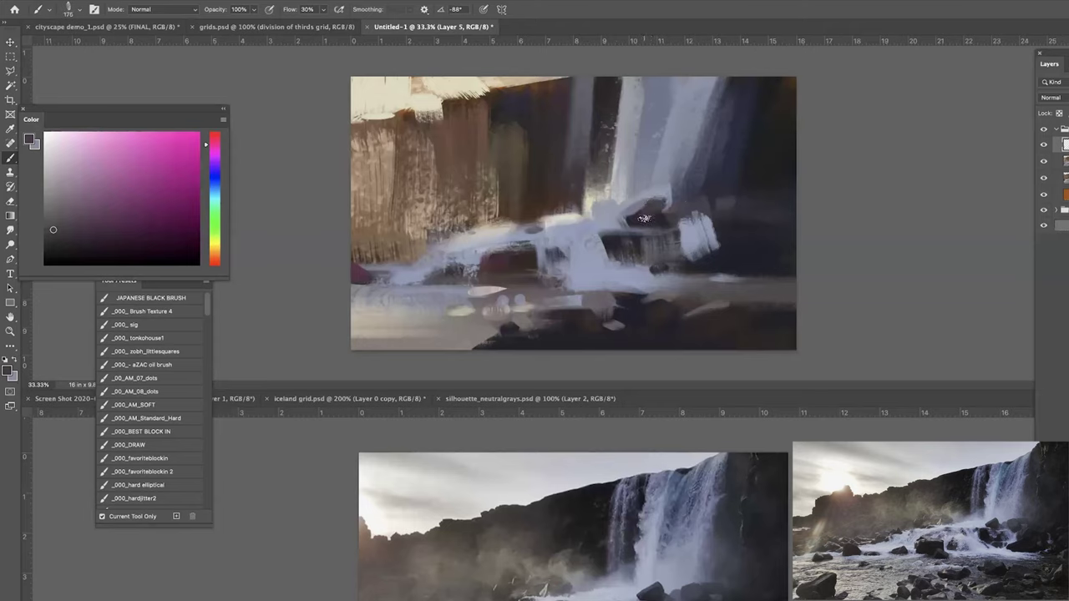
Sample lavender from the waterfall and repaint the water around the upper rock's top and far side with an enlarged brush.
{"action": "left_click", "coordinate": [661, 187], "text": "alt"}
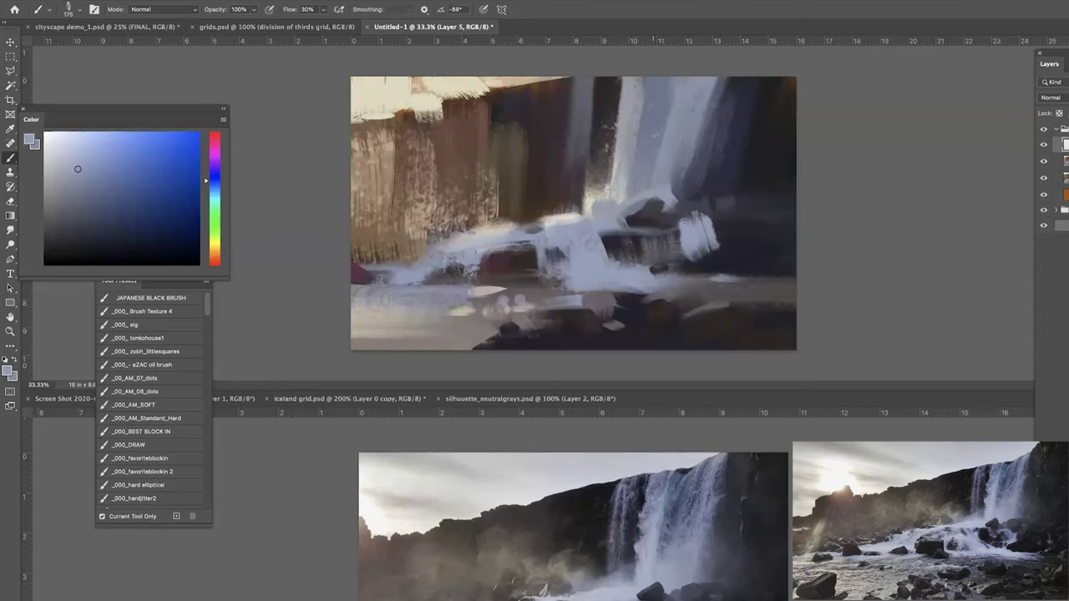
{"action": "left_click", "coordinate": [635, 207], "text": "alt"}
{"action": "key", "text": "bracketright"}
{"action": "key", "text": "bracketright"}
{"action": "key", "text": "bracketright"}
{"action": "mouse_move", "coordinate": [683, 203]}
{"action": "left_mouse_down"}
{"action": "mouse_move", "coordinate": [696, 231]}
{"action": "mouse_move", "coordinate": [693, 217]}
{"action": "left_mouse_up"}
Cover part of the pale foam patch beside the dark cliff with sampled dark blue-greys, working at brush sizes 600 and 300.
{"action": "left_click", "coordinate": [709, 210], "text": "alt"}
{"action": "key", "text": "bracketright"}
{"action": "left_click", "coordinate": [709, 219], "text": "alt"}
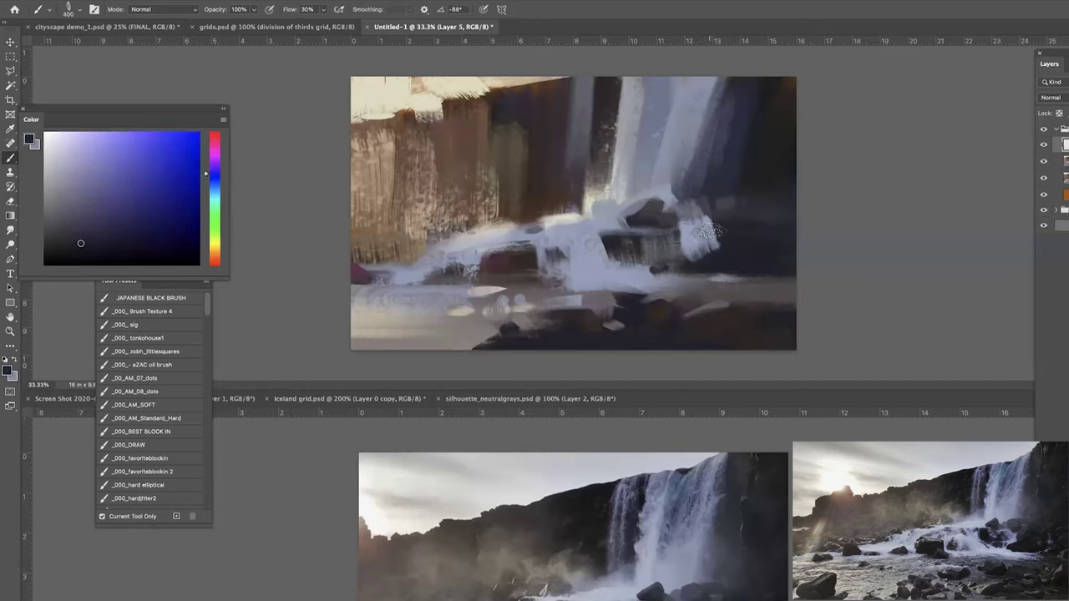
{"action": "left_click", "coordinate": [722, 200], "text": "alt"}
{"action": "key", "text": "bracketleft"}
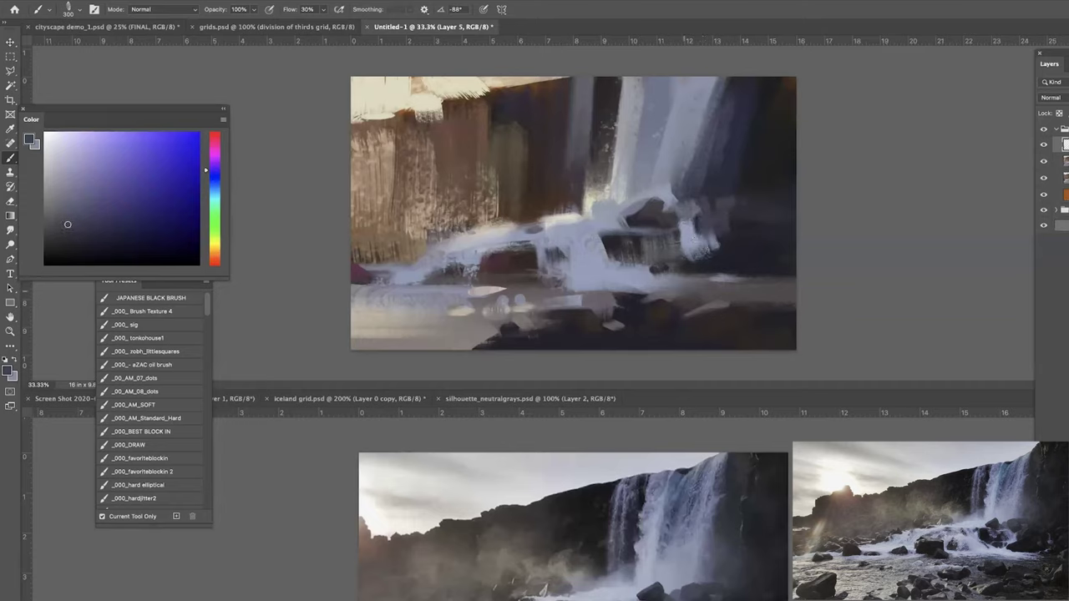
{"action": "left_click_drag", "start_coordinate": [702, 216], "coordinate": [695, 244]}
{"action": "key", "text": "super+minus"}
{"action": "key", "text": "super+minus"}
{"action": "key", "text": "super+plus"}
{"action": "key", "text": "super+plus"}
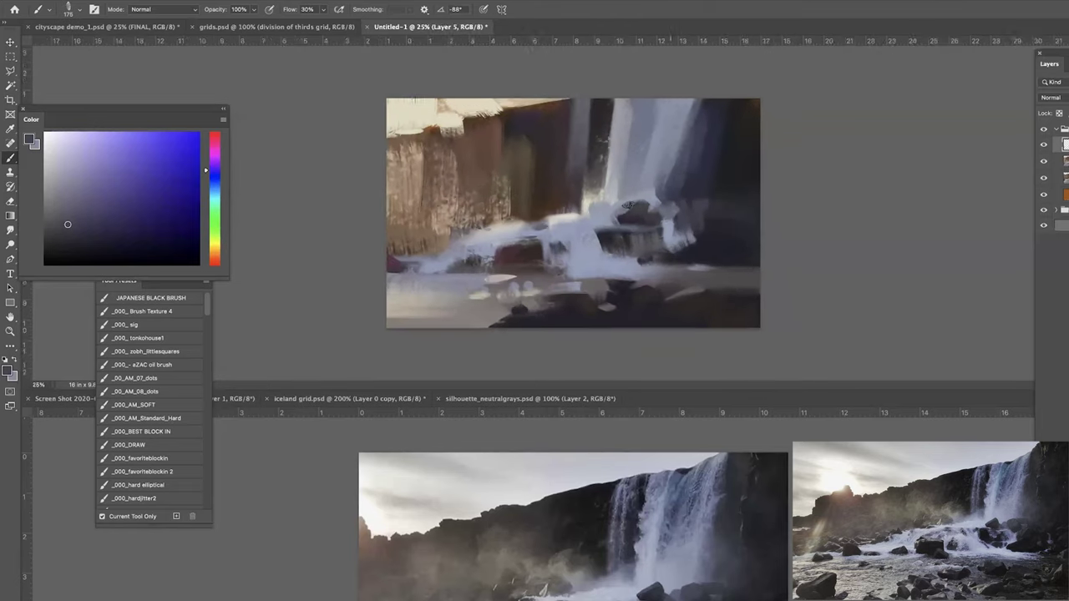
Refine the upper rock and the water at its edge with sampled dark rock color and greys from the waterfall.
{"action": "left_click", "coordinate": [644, 210], "text": "alt"}
{"action": "key", "text": "bracketright"}
{"action": "key", "text": "bracketright"}
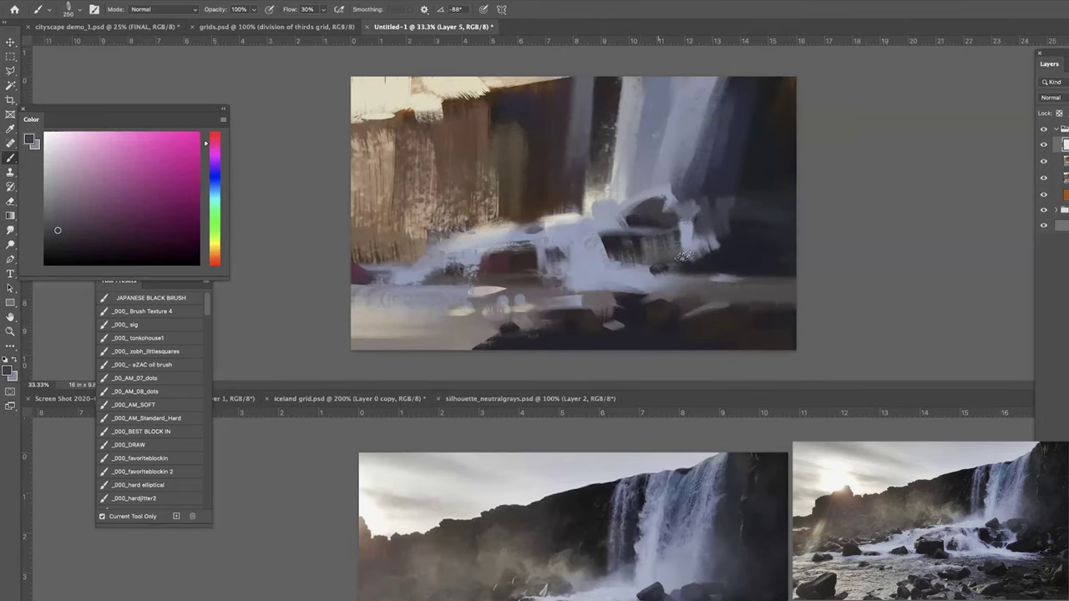
{"action": "left_click", "coordinate": [677, 189], "text": "alt"}
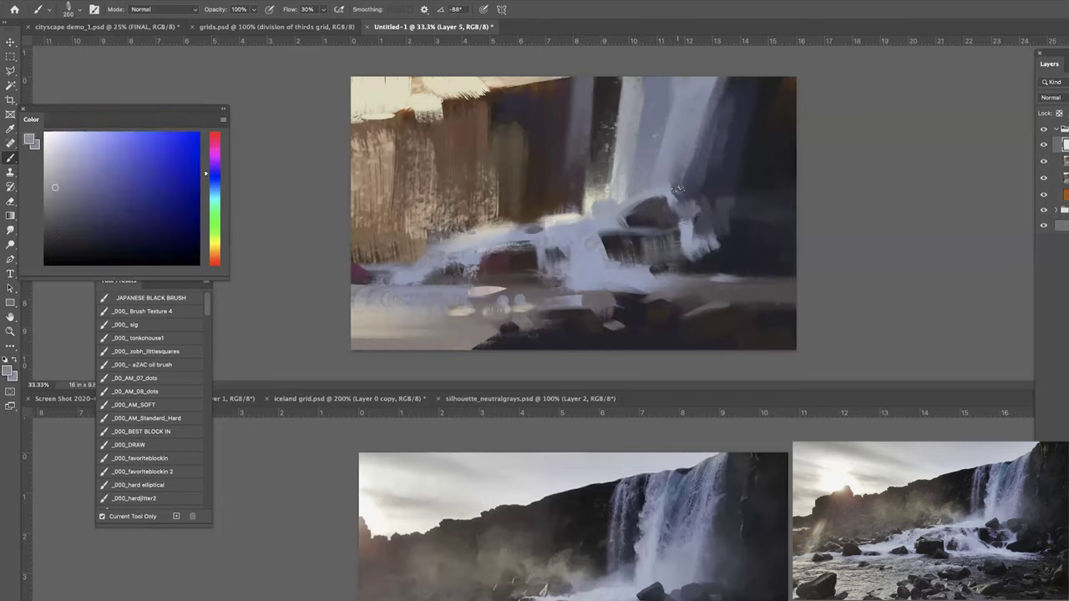
{"action": "left_click", "coordinate": [672, 187], "text": "alt"}
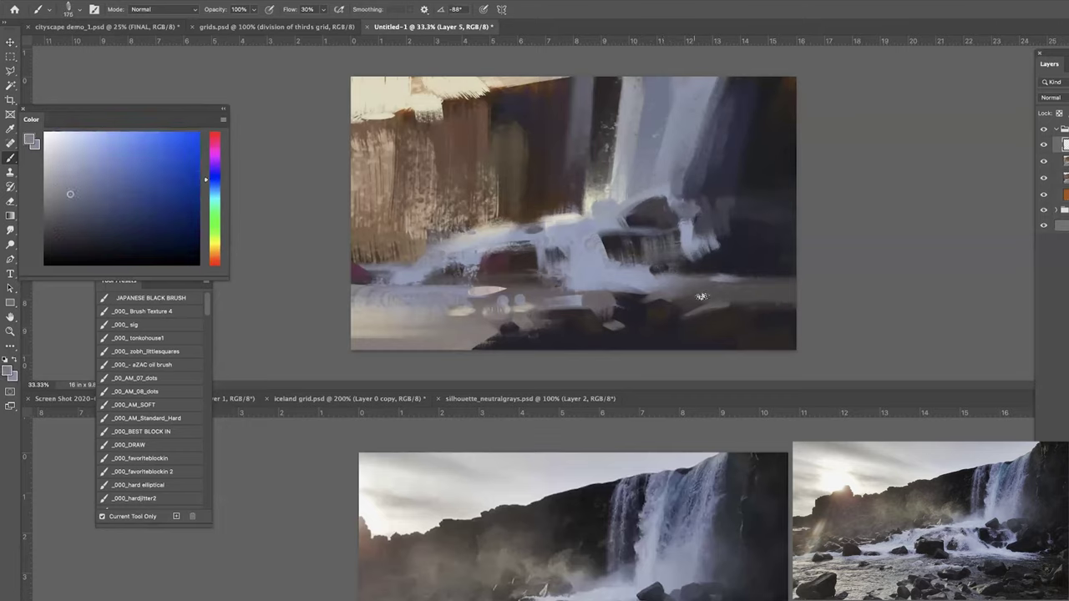
{"action": "left_click", "coordinate": [635, 222], "text": "alt"}
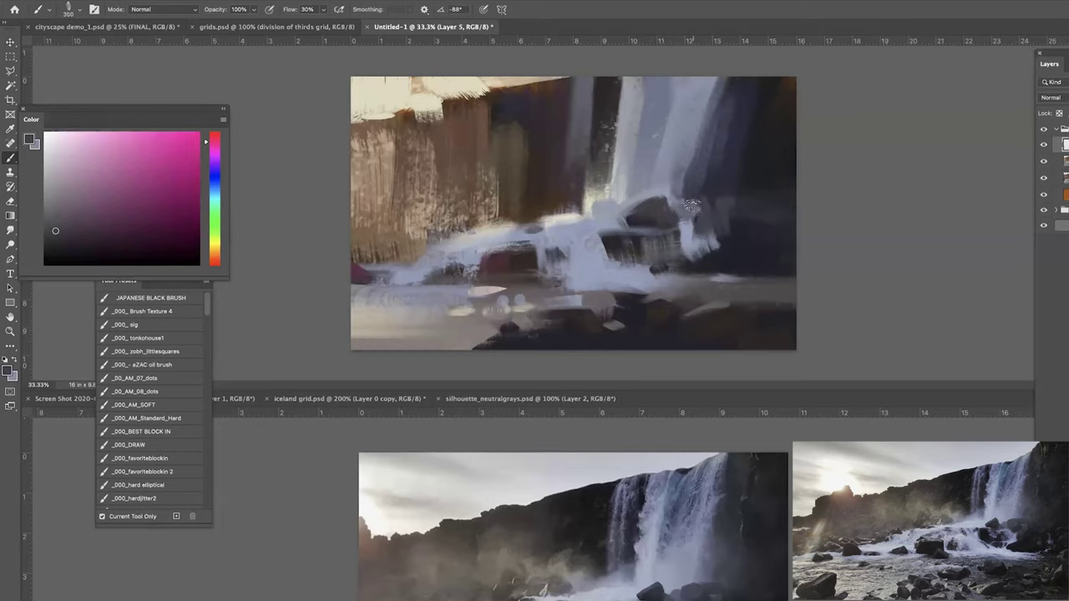
Stroke sampled lavender and a mid blue-grey down over the dark rock below the upper one at brush size 300.
{"action": "left_click", "coordinate": [593, 219], "text": "alt"}
{"action": "mouse_move", "coordinate": [641, 234]}
{"action": "left_mouse_down"}
{"action": "mouse_move", "coordinate": [648, 274]}
{"action": "mouse_move", "coordinate": [639, 257]}
{"action": "left_mouse_up"}
{"action": "left_click", "coordinate": [587, 262], "text": "alt"}
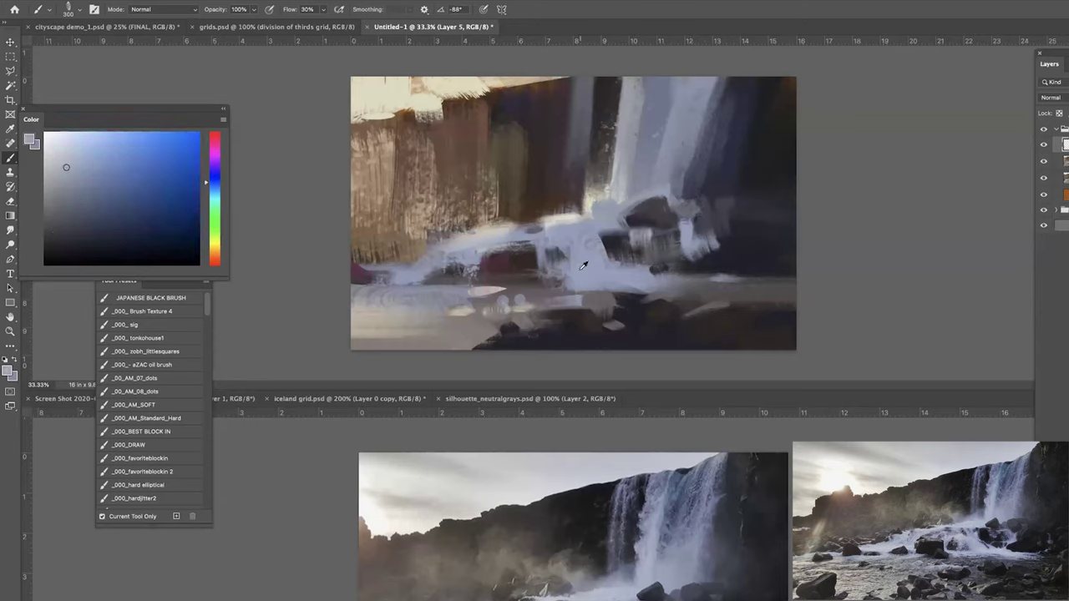
{"action": "left_click", "coordinate": [82, 184]}
{"action": "left_click_drag", "start_coordinate": [634, 229], "coordinate": [635, 271]}
Sample the middle rock's dark color, reduce the brush to 175, and paint a small flat rock at the cascade's base.
{"action": "left_click", "coordinate": [619, 239], "text": "alt"}
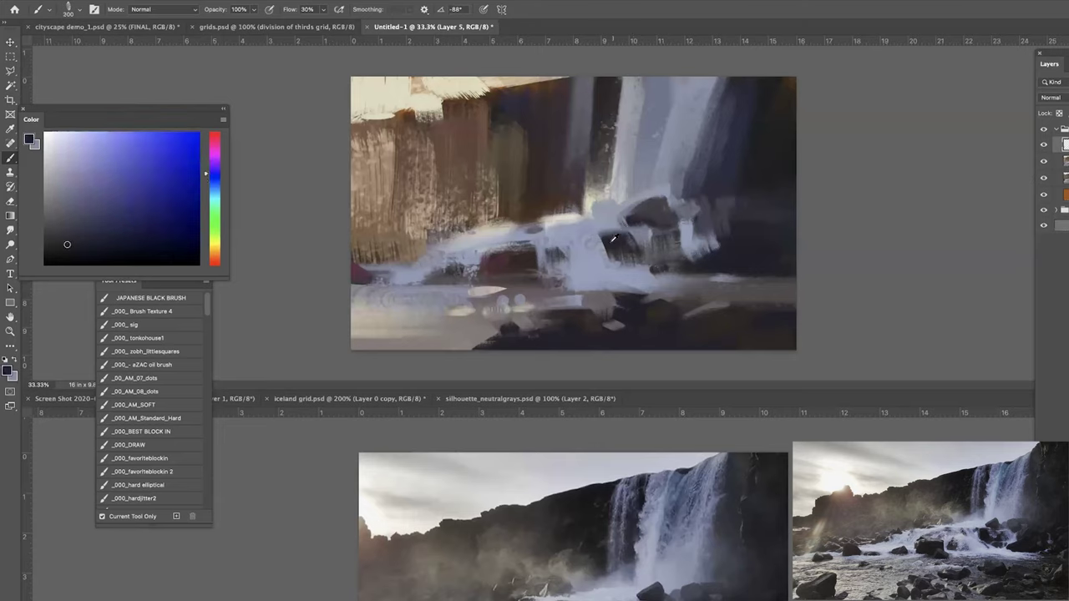
{"action": "left_click", "coordinate": [626, 253], "text": "alt"}
{"action": "key", "text": "bracketleft"}
{"action": "key", "text": "bracketleft"}
{"action": "key", "text": "bracketleft"}
{"action": "key", "text": "bracketleft"}
{"action": "key", "text": "bracketleft"}
{"action": "left_click_drag", "start_coordinate": [662, 271], "coordinate": [639, 273]}
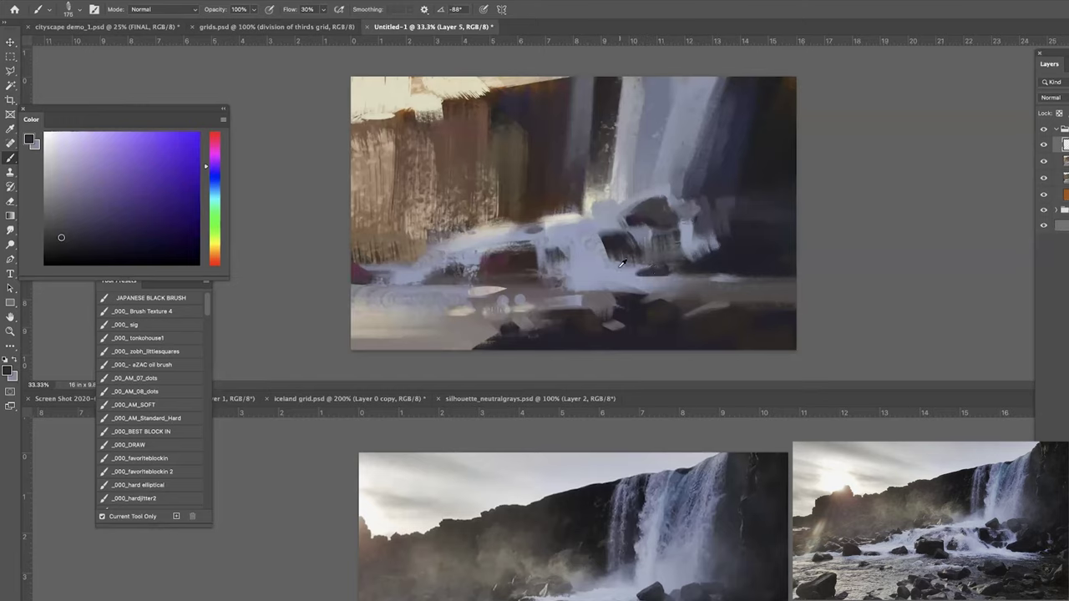
Sample the lavender water beside the small rock at the cascade's base and reduce the brush to 125.
{"action": "left_click", "coordinate": [637, 272], "text": "alt"}
{"action": "key", "text": "bracketright"}
{"action": "left_click", "coordinate": [664, 265], "text": "alt"}
{"action": "key", "text": "bracketleft"}
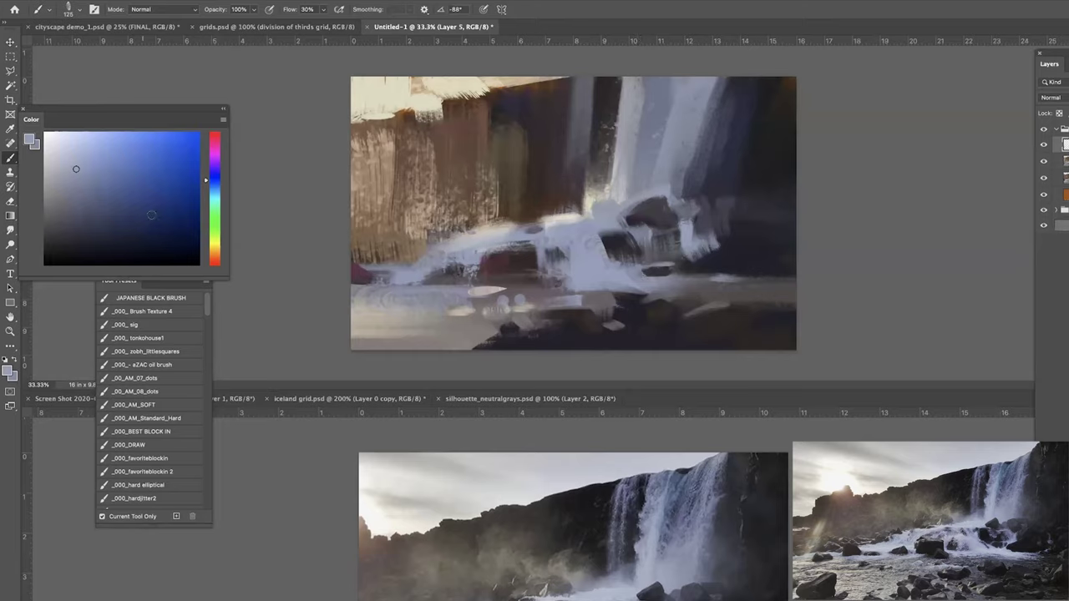
Shift the color to a dark muted teal and brush it over the dark area beside the cascade's foam at size 400.
{"action": "left_click", "coordinate": [211, 198]}
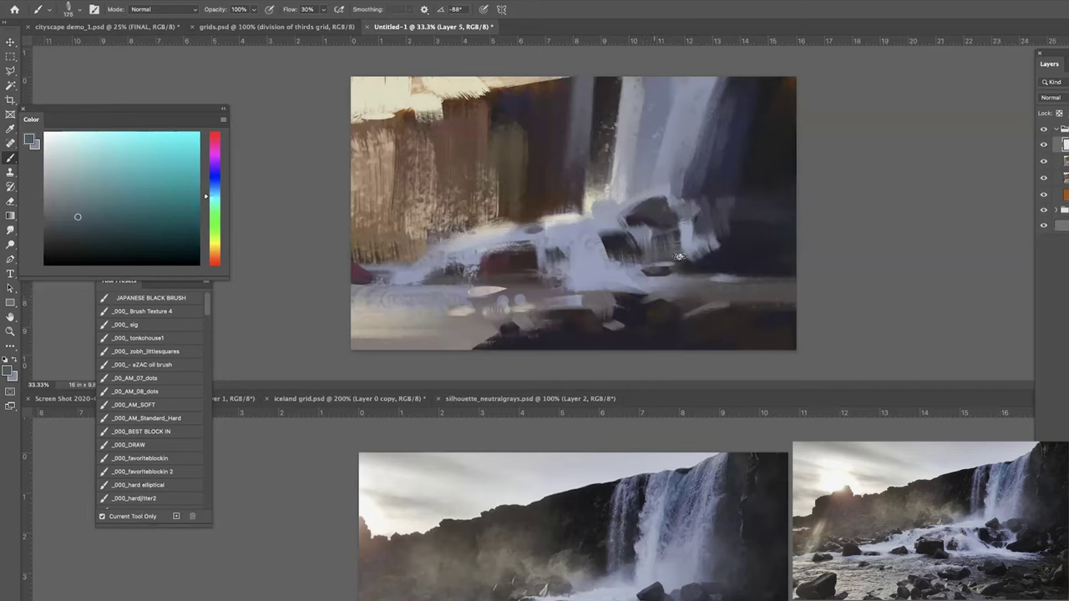
{"action": "key", "text": "bracketright"}
{"action": "key", "text": "bracketright"}
{"action": "key", "text": "bracketright"}
{"action": "key", "text": "bracketright"}
{"action": "left_click_drag", "start_coordinate": [747, 221], "coordinate": [732, 235]}
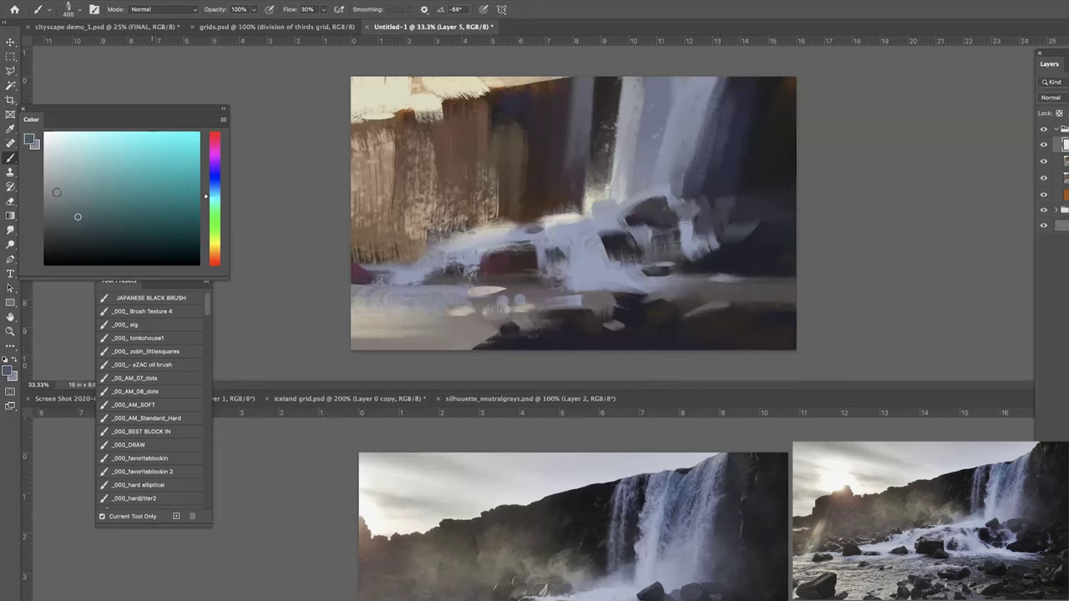
Darken the painting color to a deep greyish teal and switch to the Smudge tool.
{"action": "left_click", "coordinate": [61, 229]}
{"action": "key", "text": "ctrl+minus"}
{"action": "key", "text": "ctrl+minus"}
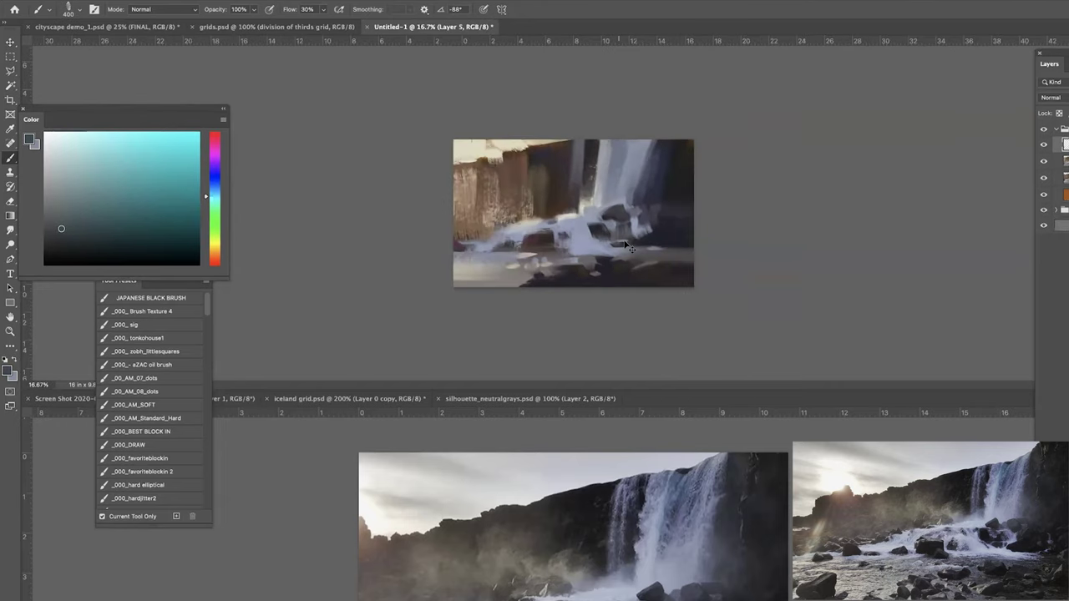
{"action": "key", "text": "ctrl+plus"}
{"action": "left_click", "coordinate": [10, 230]}
{"action": "key", "text": "ctrl+plus"}
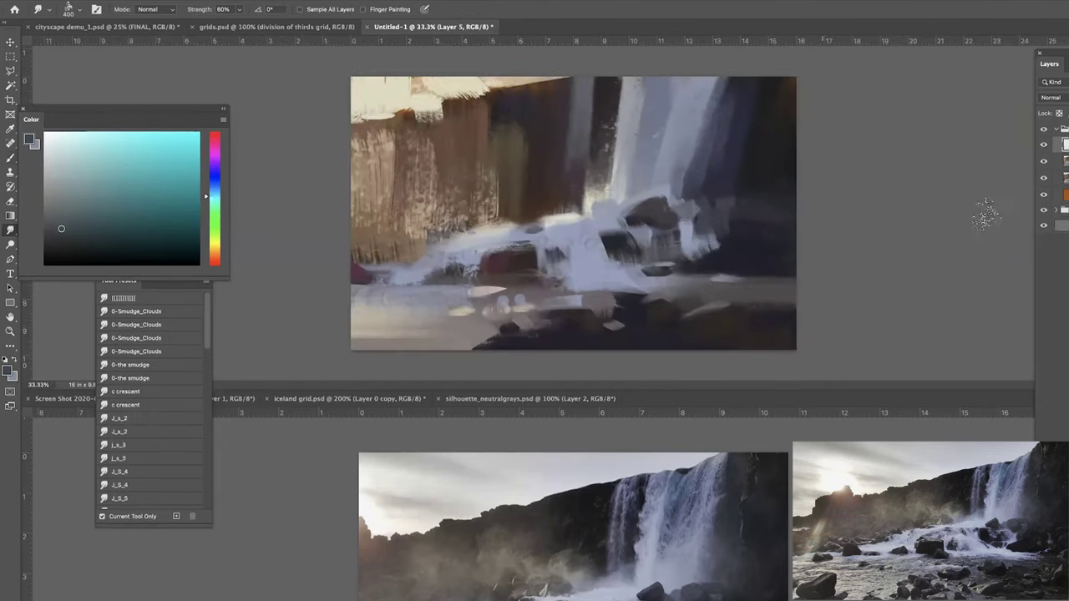
Duplicate the layer below the current paint layer and merge the copy with the paint layer.
{"action": "left_click", "coordinate": [1065, 165]}
{"action": "key", "text": "ctrl+j"}
{"action": "left_click", "coordinate": [1064, 146], "text": "shift"}
{"action": "key", "text": "ctrl+e"}
Smudge the dark rocks beside the cascade's foam outward into the dark cliff with the brush enlarged to 800.
{"action": "key", "text": "bracketright"}
{"action": "key", "text": "bracketright"}
{"action": "key", "text": "bracketright"}
{"action": "key", "text": "bracketright"}
{"action": "key", "text": "bracketright"}
{"action": "mouse_move", "coordinate": [703, 234]}
{"action": "left_mouse_down"}
{"action": "mouse_move", "coordinate": [664, 227]}
{"action": "mouse_move", "coordinate": [823, 227]}
{"action": "left_mouse_up"}
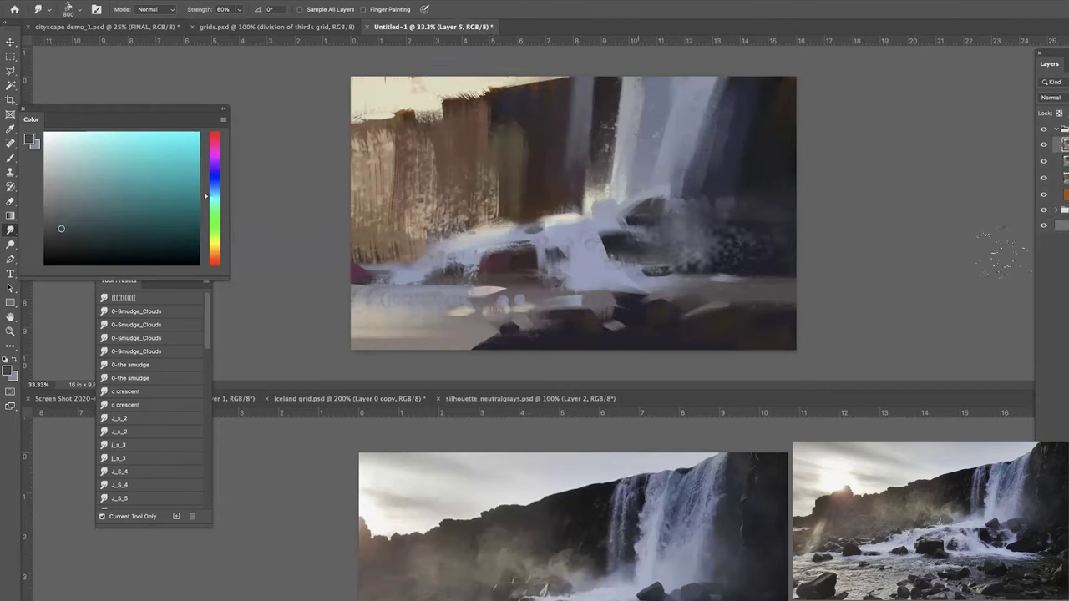
Soften the speckled mist over the dark rocks beside the cascade with a smaller smudge brush.
{"action": "key", "text": "bracketleft"}
{"action": "key", "text": "bracketleft"}
{"action": "key", "text": "bracketleft"}
{"action": "key", "text": "bracketleft"}
{"action": "left_click_drag", "start_coordinate": [708, 234], "coordinate": [733, 238]}
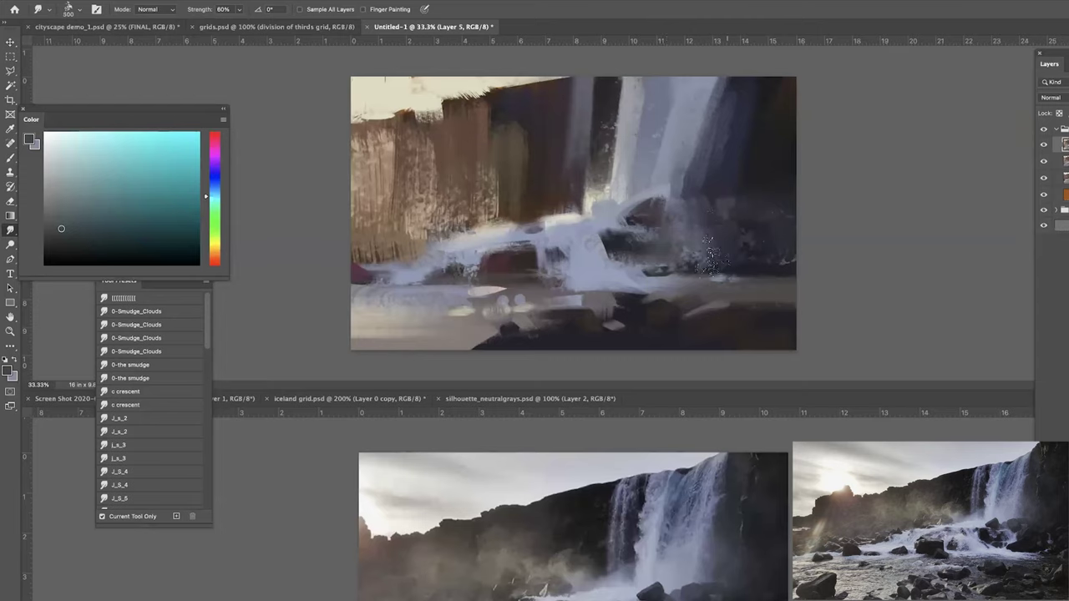
Smudge the foam's outer edge and the mist above it into the dark cliff, enlarging the brush to 800.
{"action": "key", "text": "bracketright"}
{"action": "key", "text": "bracketright"}
{"action": "left_click_drag", "start_coordinate": [663, 259], "coordinate": [696, 263]}
{"action": "key", "text": "bracketright"}
{"action": "mouse_move", "coordinate": [702, 218]}
{"action": "left_mouse_down"}
{"action": "mouse_move", "coordinate": [725, 195]}
{"action": "mouse_move", "coordinate": [704, 244]}
{"action": "left_mouse_up"}
{"action": "key", "text": "bracketright"}
{"action": "key", "text": "bracketright"}
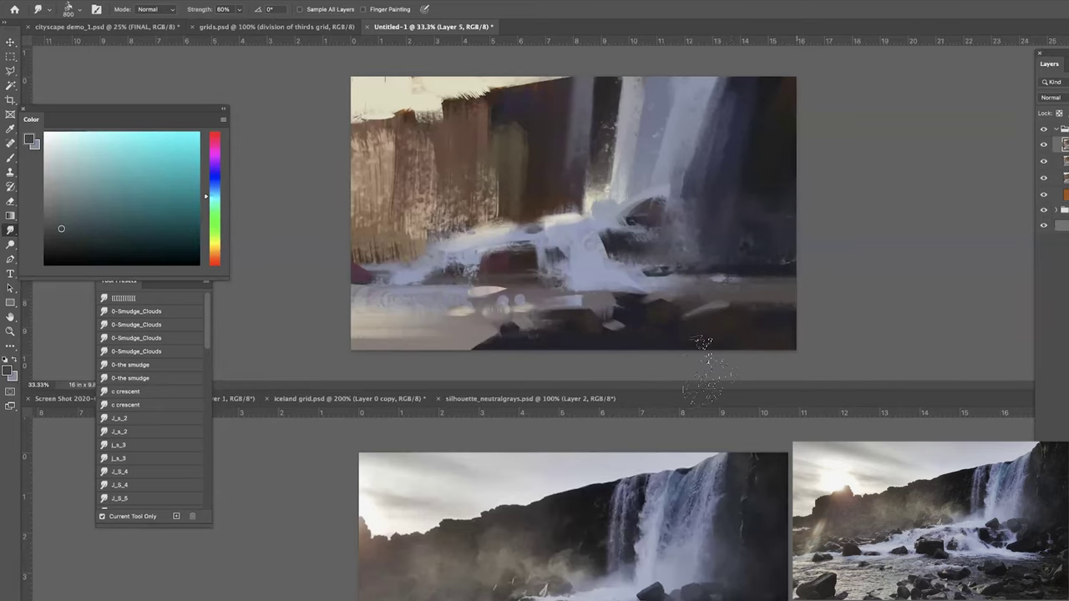
Check the painting at a smaller view, and smudge the foam's lower edge along the river at brush size 250.
{"action": "key", "text": "ctrl+minus"}
{"action": "key", "text": "ctrl+minus"}
{"action": "key", "text": "ctrl+minus"}
{"action": "key", "text": "ctrl+plus"}
{"action": "key", "text": "ctrl+plus"}
{"action": "key", "text": "ctrl+plus"}
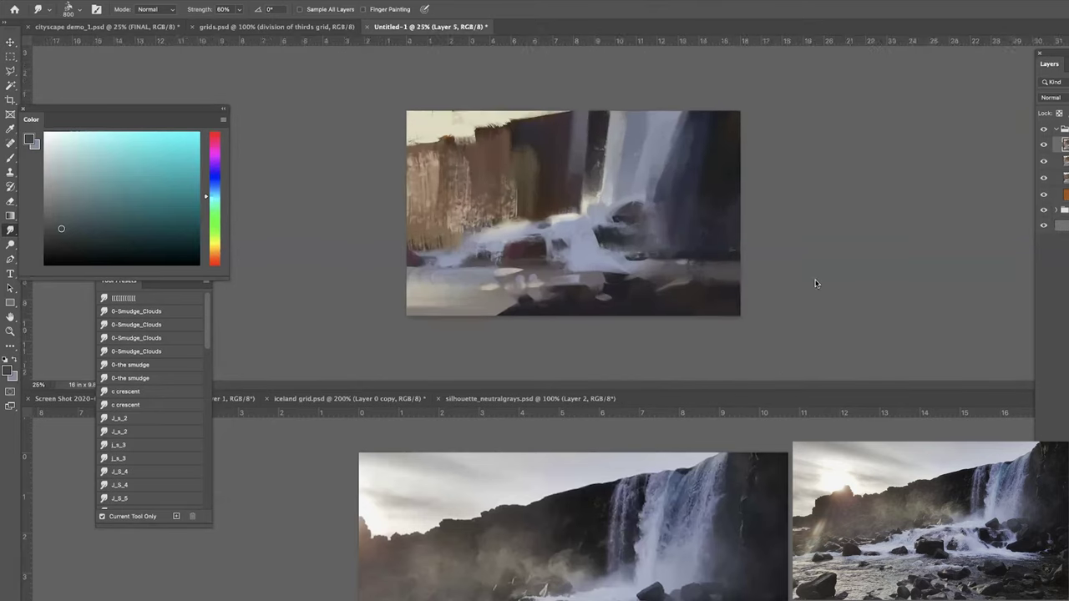
{"action": "key", "text": "bracketleft"}
{"action": "key", "text": "bracketleft"}
{"action": "key", "text": "bracketleft"}
{"action": "key", "text": "bracketleft"}
{"action": "key", "text": "bracketleft"}
{"action": "key", "text": "bracketleft"}
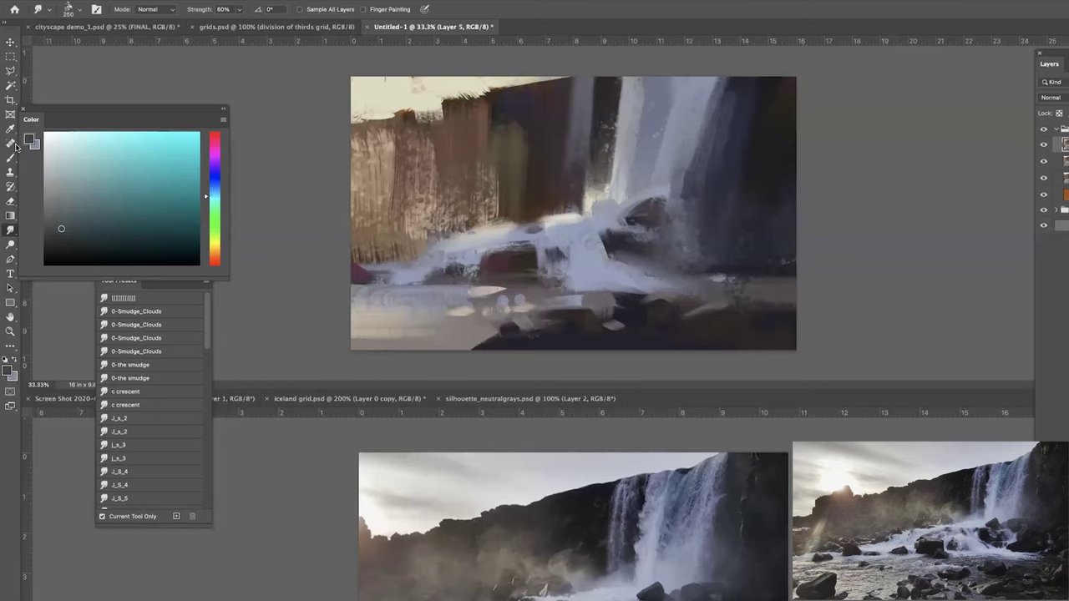
Move the color picker clear of the tools, switch to a textured Mixer Brush preset, and stroke across the dark rock in the cascade.
{"action": "left_click_drag", "start_coordinate": [50, 119], "coordinate": [84, 114]}
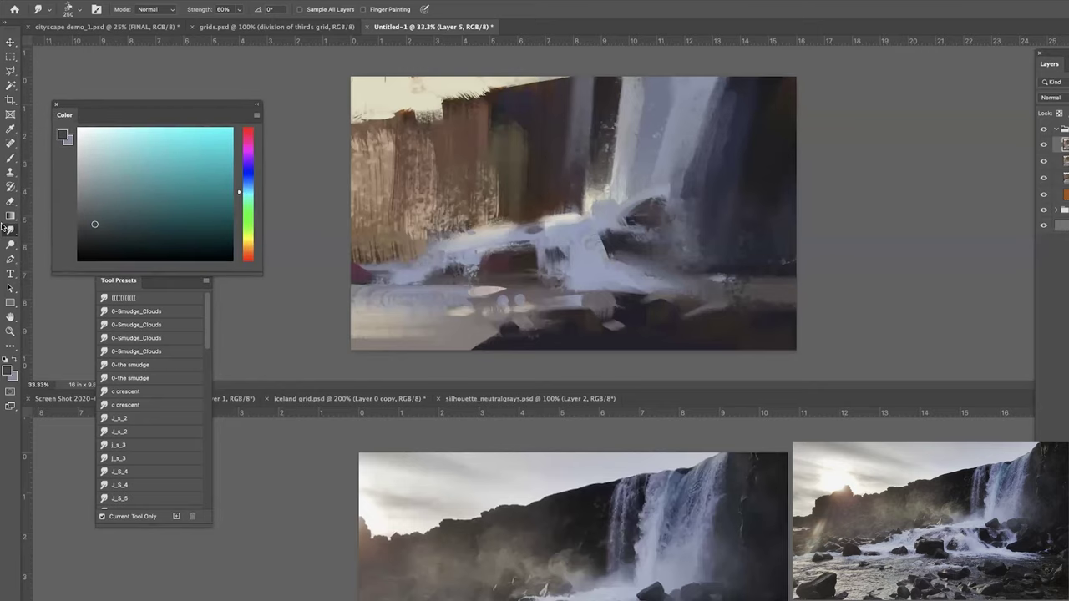
{"action": "left_click", "coordinate": [10, 159]}
{"action": "left_click", "coordinate": [52, 187]}
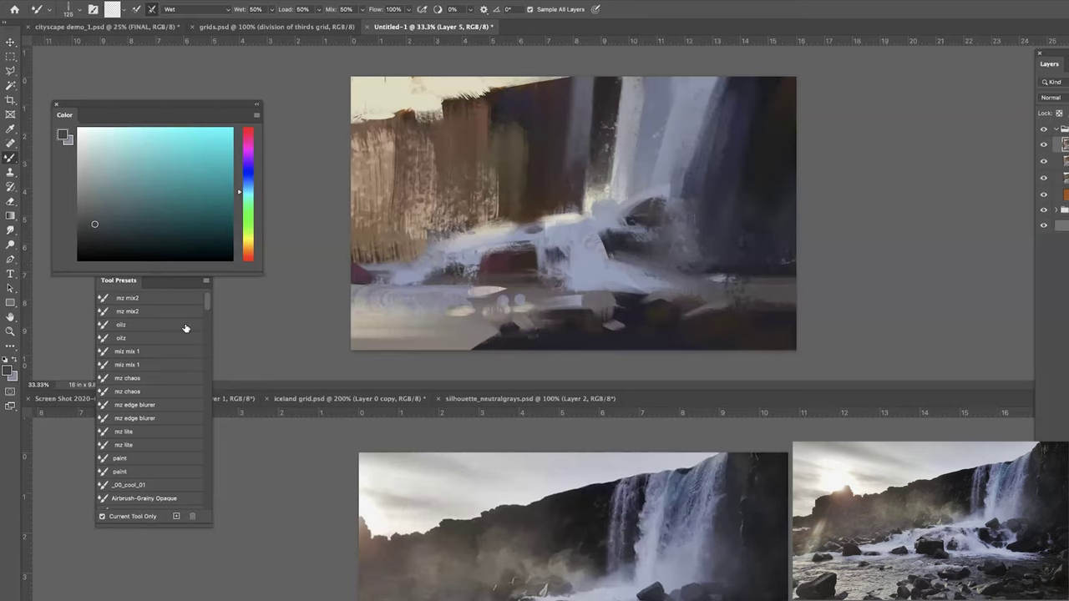
{"action": "mouse_move", "coordinate": [210, 309]}
{"action": "left_mouse_down"}
{"action": "mouse_move", "coordinate": [206, 324]}
{"action": "mouse_move", "coordinate": [208, 315]}
{"action": "left_mouse_up"}
{"action": "mouse_move", "coordinate": [611, 255]}
{"action": "left_mouse_down"}
{"action": "mouse_move", "coordinate": [675, 257]}
{"action": "mouse_move", "coordinate": [614, 257]}
{"action": "left_mouse_up"}
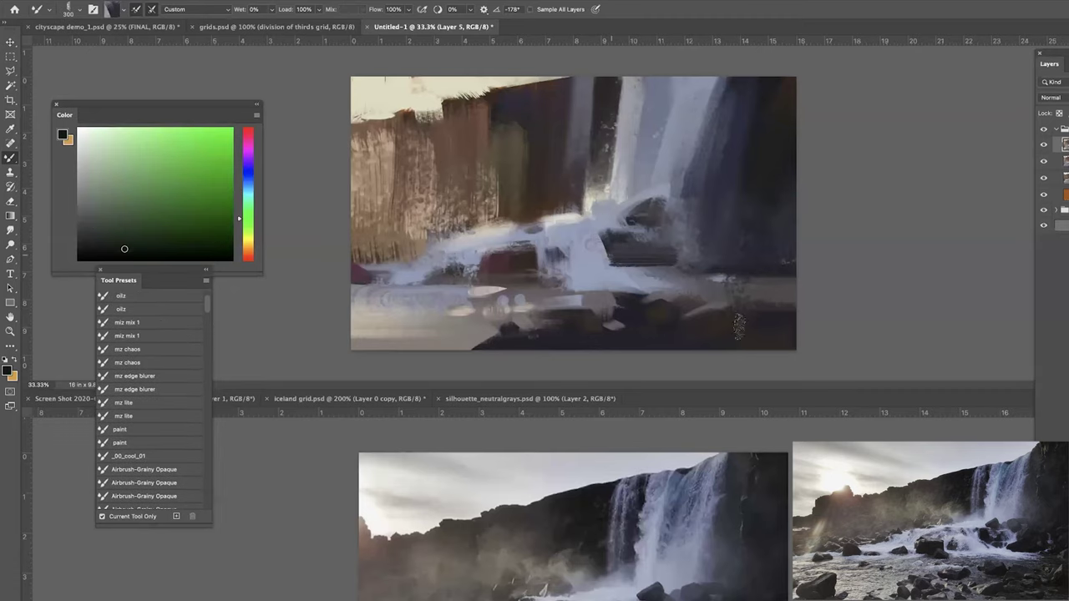
Undo the last rock stroke, enlarge the Mixer Brush to 400, and rework the rock with its own sampled dark color.
{"action": "key", "text": "super+z"}
{"action": "key", "text": "]"}
{"action": "left_click", "coordinate": [621, 252], "text": "alt"}
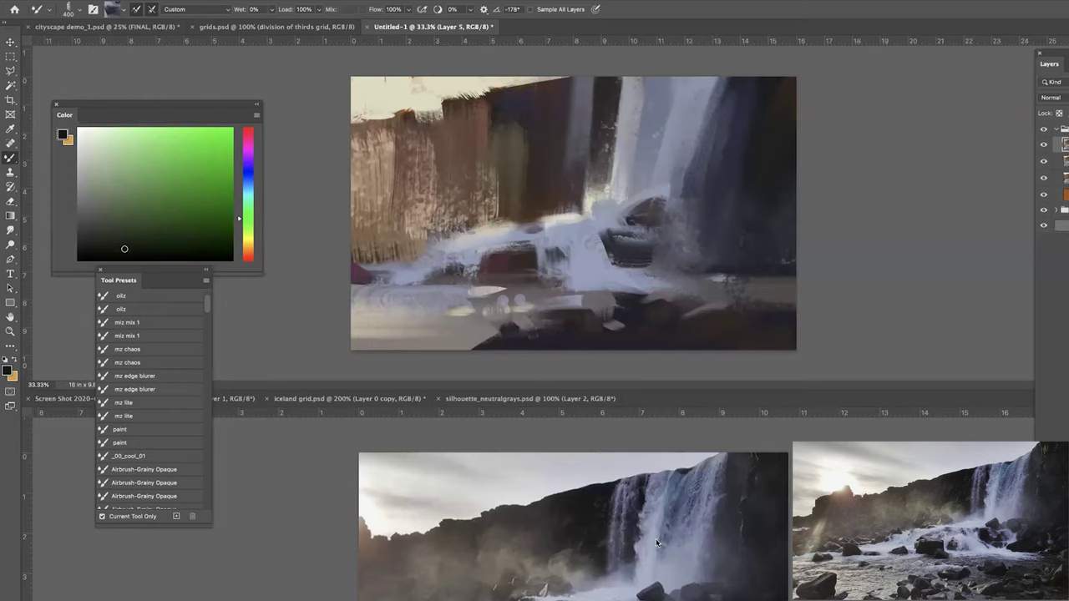
Trace the waterfall's outer edge and the rock contour on the Iceland reference photo in bright green, and undo the line.
{"action": "left_click", "coordinate": [727, 503]}
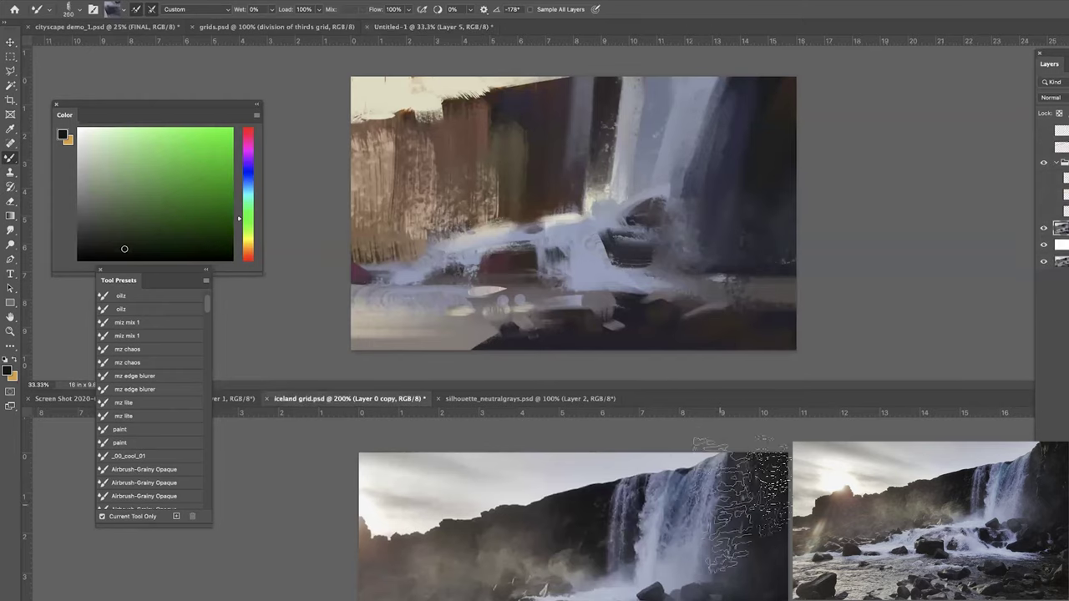
{"action": "key", "text": "ctrl+d"}
{"action": "mouse_move", "coordinate": [725, 460]}
{"action": "left_mouse_down"}
{"action": "mouse_move", "coordinate": [689, 580]}
{"action": "mouse_move", "coordinate": [644, 577]}
{"action": "left_mouse_up"}
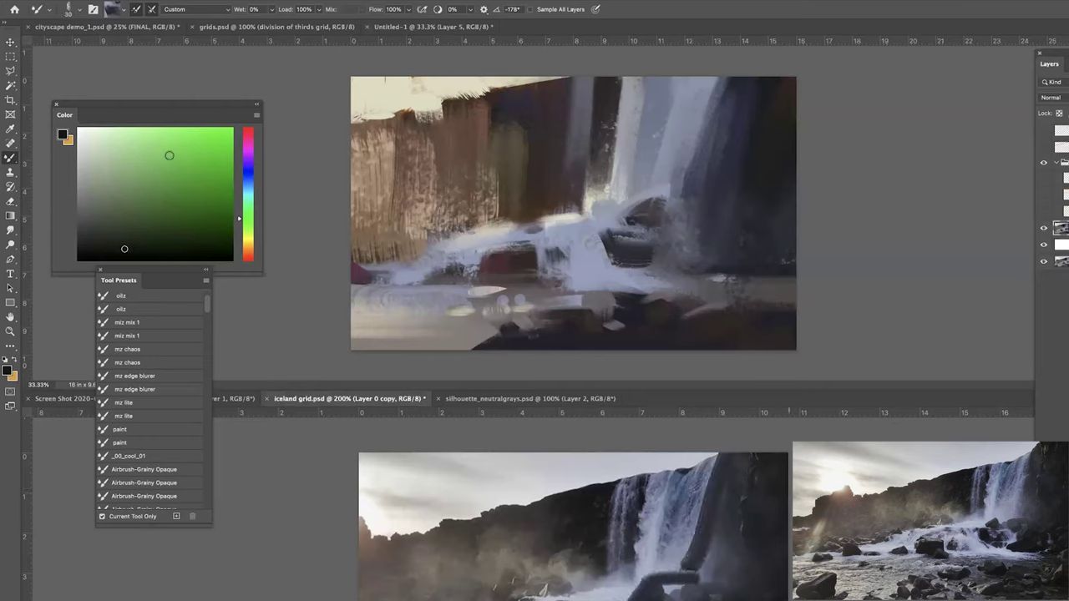
{"action": "left_click_drag", "start_coordinate": [170, 155], "coordinate": [195, 128]}
{"action": "mouse_move", "coordinate": [717, 458]}
{"action": "left_mouse_down"}
{"action": "mouse_move", "coordinate": [688, 580]}
{"action": "mouse_move", "coordinate": [623, 591]}
{"action": "left_mouse_up"}
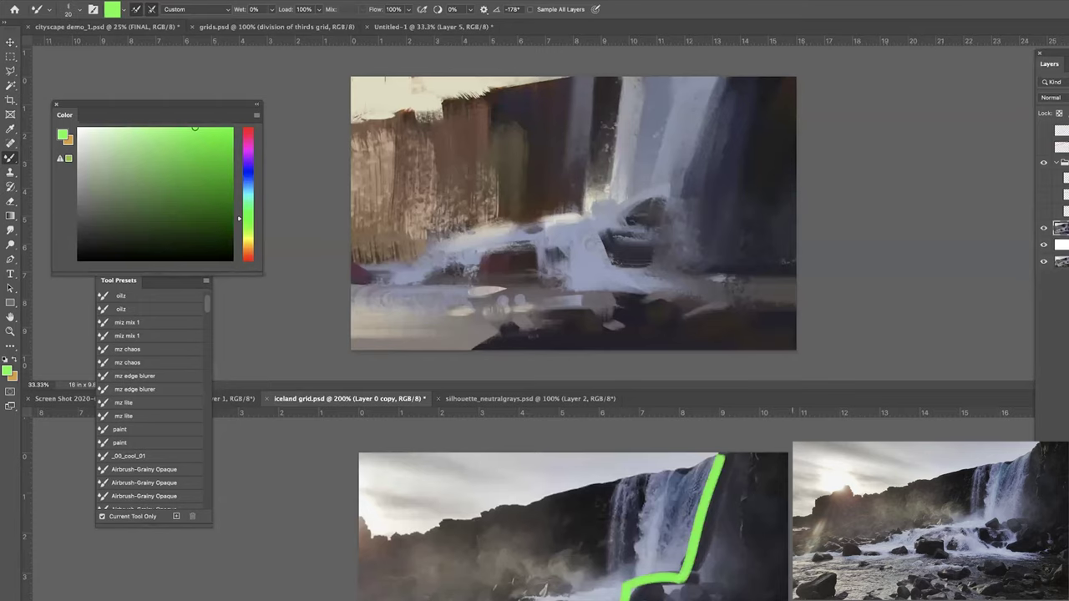
{"action": "key", "text": "ctrl+z"}
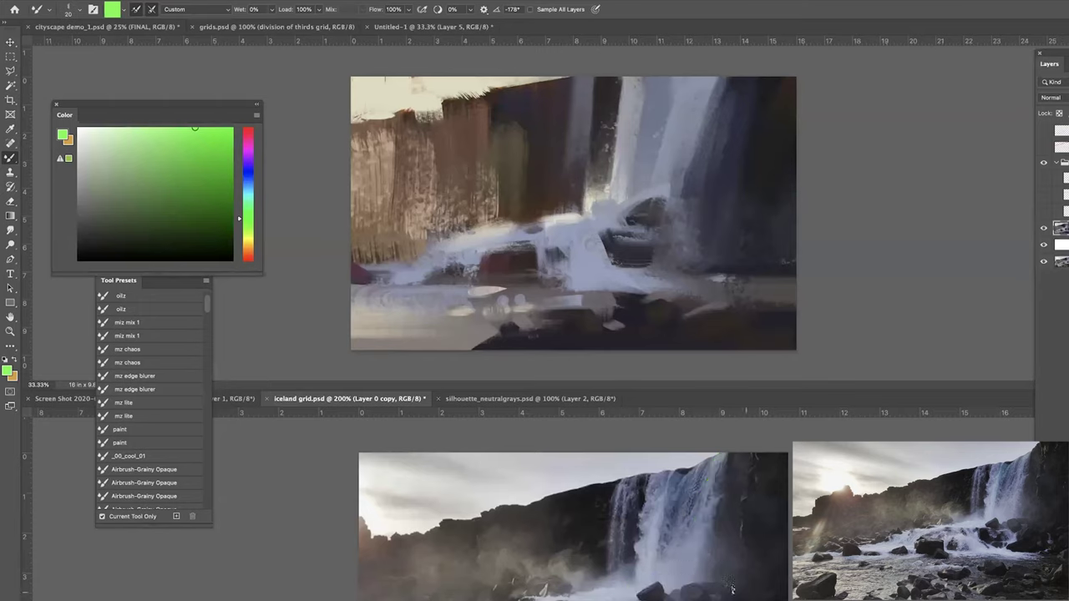
Return to the waterfall painting, sample the cliff's dark brown, and enlarge the Mixer Brush to 90.
{"action": "left_click", "coordinate": [530, 202]}
{"action": "left_click", "coordinate": [530, 202], "text": "alt"}
{"action": "key", "text": "bracketright"}
{"action": "key", "text": "bracketright"}
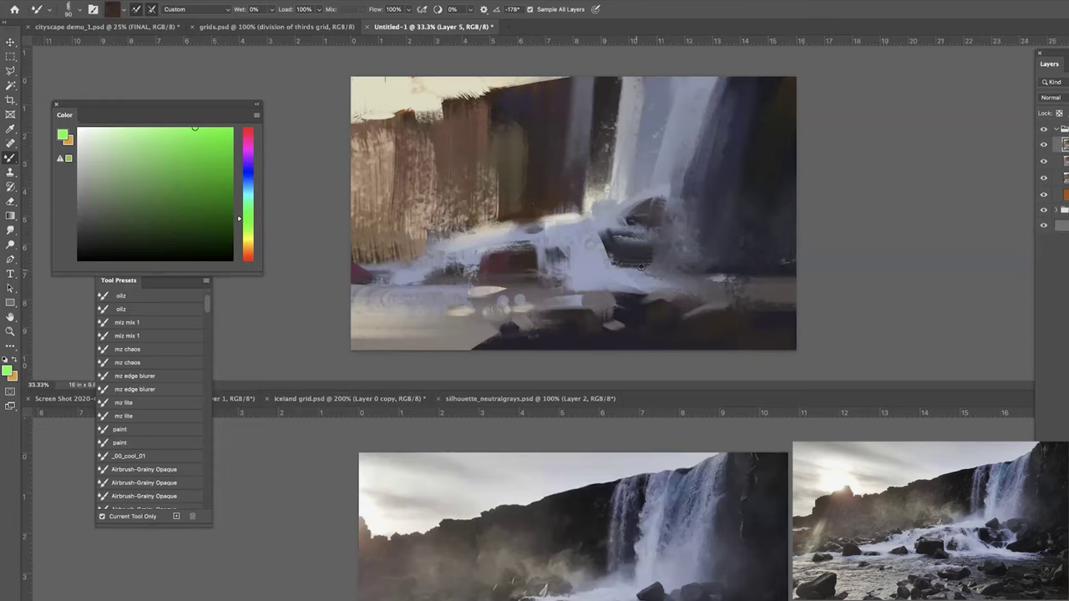
Sample the dark grey at the cascade rock's lower edge and brush it across the rock at size 300.
{"action": "left_click", "coordinate": [641, 267], "text": "alt"}
{"action": "key", "text": "bracketright"}
{"action": "key", "text": "bracketright"}
{"action": "key", "text": "bracketright"}
{"action": "key", "text": "bracketright"}
{"action": "key", "text": "bracketright"}
{"action": "left_click_drag", "start_coordinate": [633, 250], "coordinate": [673, 251]}
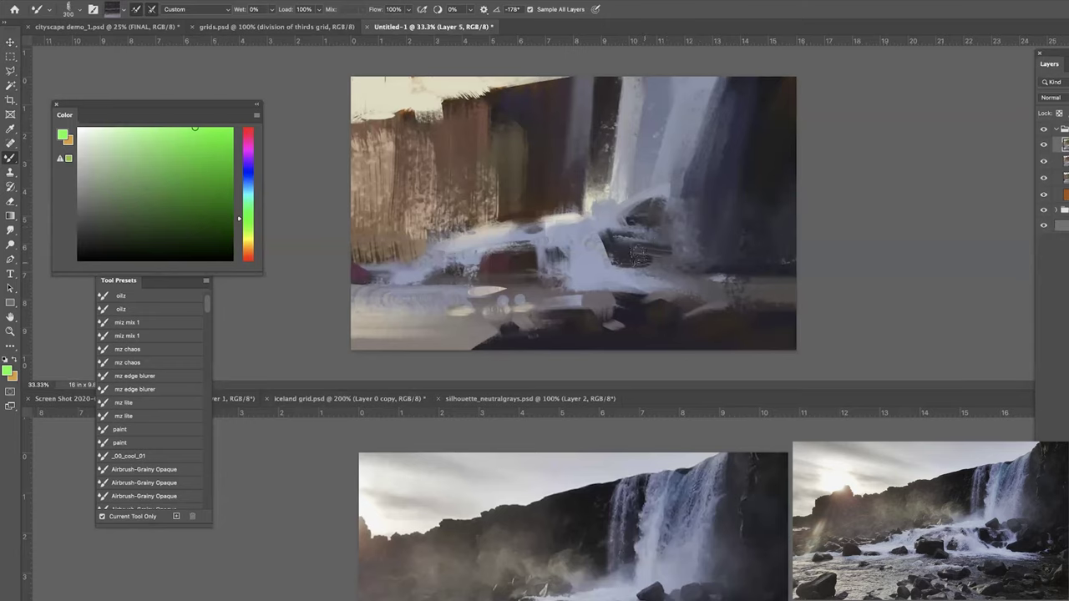
Examine the rocks and gray swatches in silhouette_neutralgrays.psd, comparing them in colour and in a grayscale proof.
{"action": "left_click", "coordinate": [493, 398]}
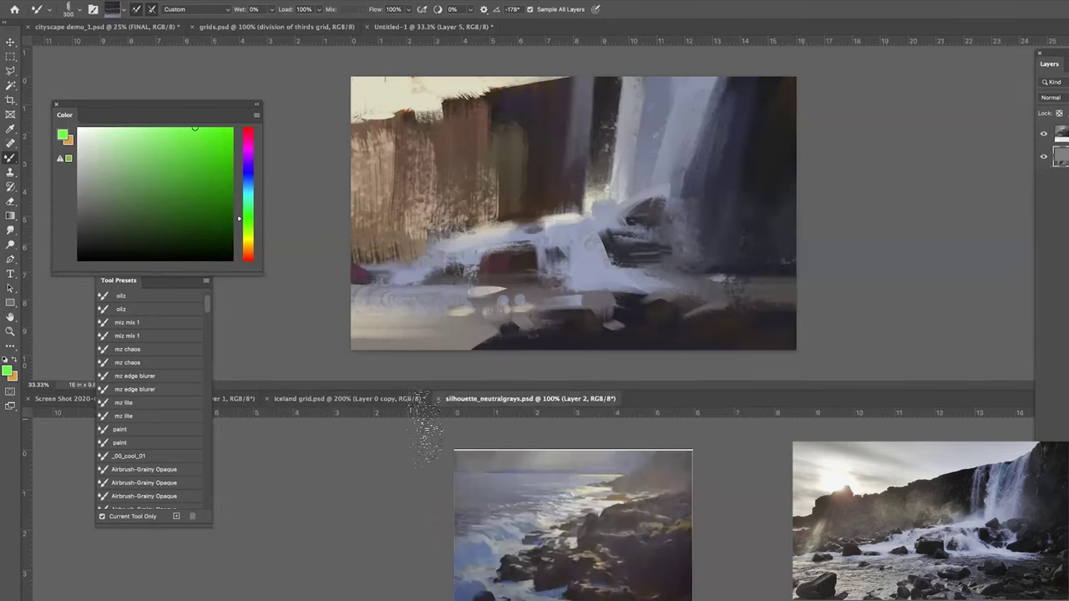
{"action": "scroll", "coordinate": [576, 513], "scroll_direction": "up", "scroll_amount": 1}
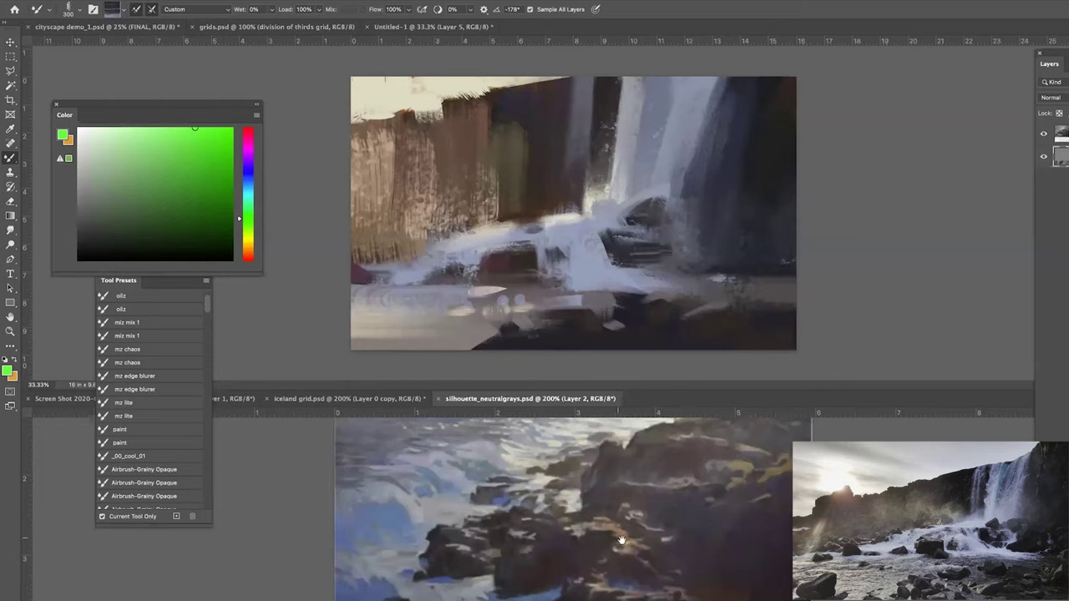
{"action": "mouse_move", "coordinate": [622, 541]}
{"action": "left_mouse_down"}
{"action": "mouse_move", "coordinate": [688, 361]}
{"action": "mouse_move", "coordinate": [679, 383]}
{"action": "left_mouse_up"}
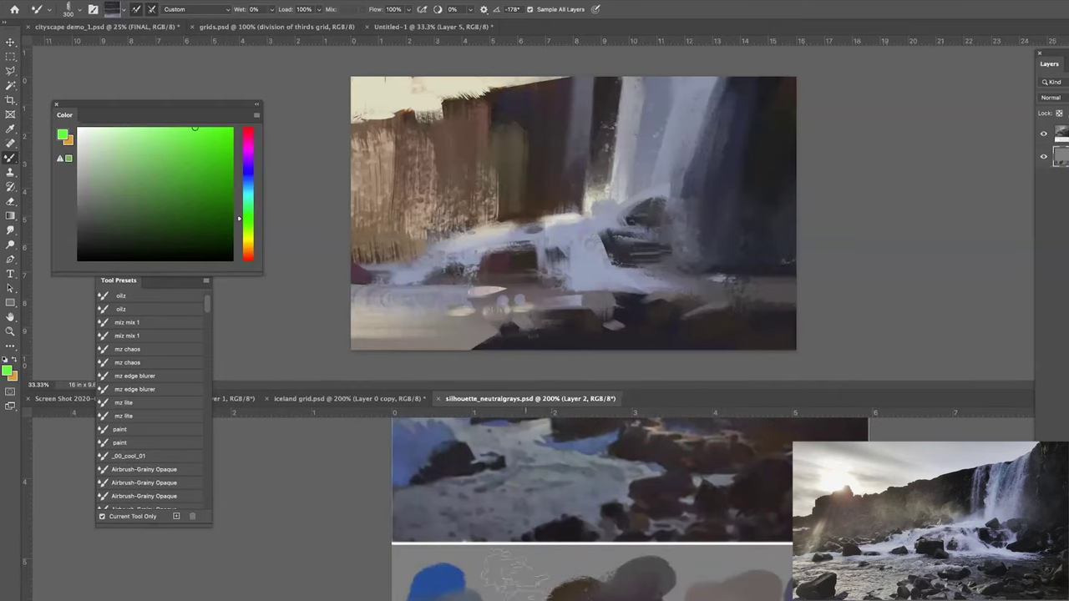
{"action": "key", "text": "bracketleft"}
{"action": "key", "text": "bracketleft"}
{"action": "key", "text": "bracketleft"}
{"action": "key", "text": "bracketleft"}
{"action": "key", "text": "bracketleft"}
{"action": "key", "text": "bracketleft"}
{"action": "key", "text": "bracketleft"}
{"action": "key", "text": "bracketleft"}
{"action": "key", "text": "ctrl+y"}
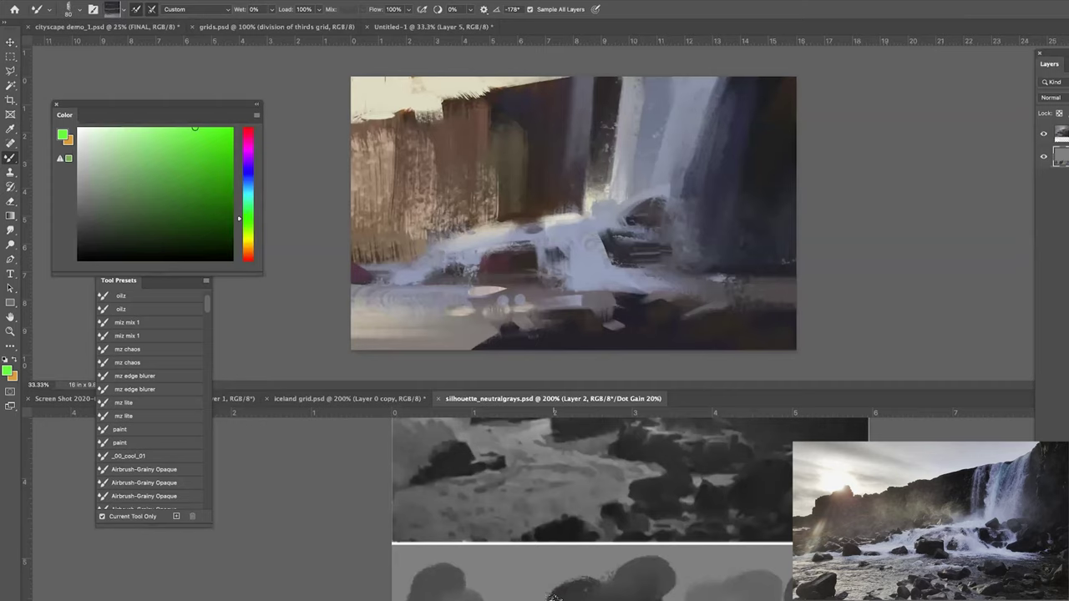
{"action": "key", "text": "ctrl+y"}
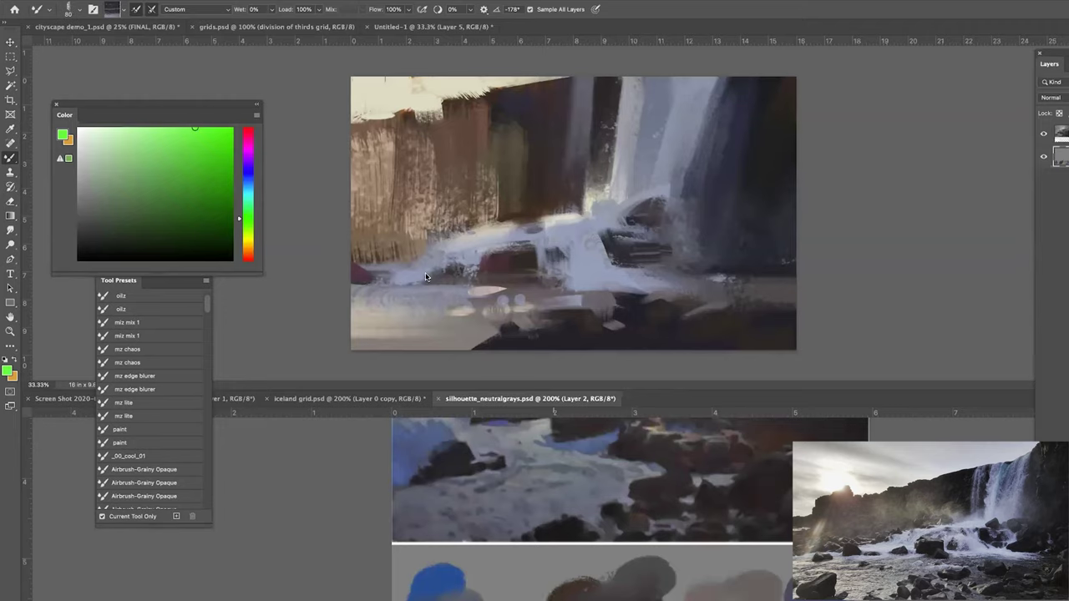
Bring the waterfall photo reference iceland grid.psd back into view below the painting.
{"action": "left_click", "coordinate": [389, 288]}
{"action": "left_click_drag", "start_coordinate": [442, 498], "coordinate": [368, 600]}
{"action": "left_click", "coordinate": [431, 320]}
{"action": "left_click", "coordinate": [282, 404]}
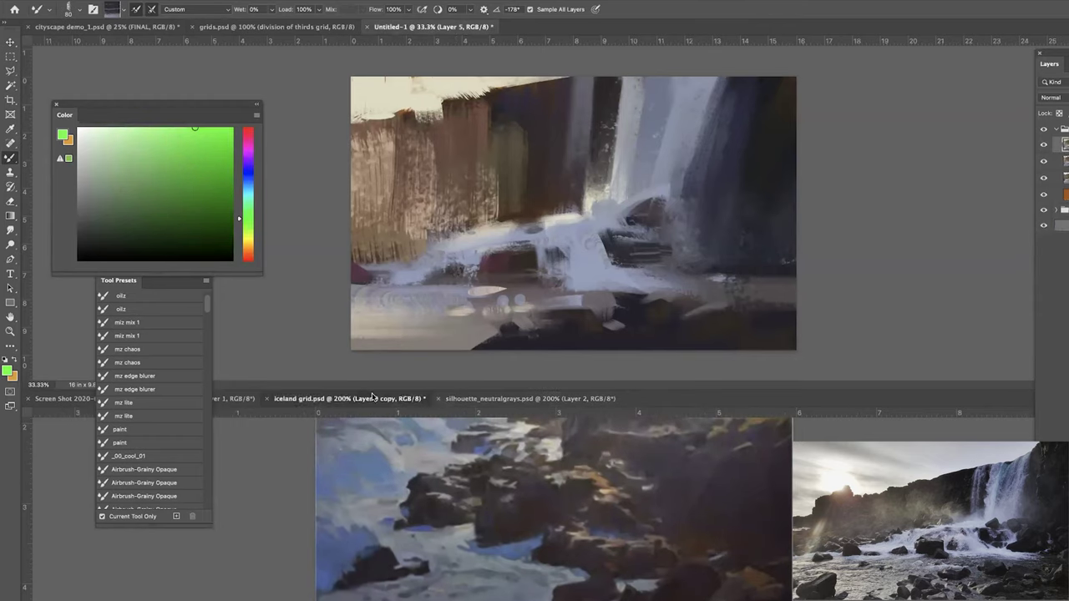
Repaint the dark rock at the foot of the waterfall with the Mixer Brush, using tones sampled from the rock.
{"action": "mouse_move", "coordinate": [491, 255]}
{"action": "left_mouse_down"}
{"action": "mouse_move", "coordinate": [627, 243]}
{"action": "mouse_move", "coordinate": [652, 271]}
{"action": "mouse_move", "coordinate": [685, 248]}
{"action": "mouse_move", "coordinate": [729, 260]}
{"action": "mouse_move", "coordinate": [685, 244]}
{"action": "left_mouse_up"}
{"action": "left_click", "coordinate": [632, 248], "text": "alt"}
{"action": "key", "text": "]"}
{"action": "key", "text": "]"}
{"action": "key", "text": "]"}
{"action": "key", "text": "]"}
{"action": "key", "text": "]"}
{"action": "key", "text": "]"}
{"action": "key", "text": "]"}
{"action": "key", "text": "]"}
Sample the light water beside the rock, undo the last stroke and reduce the brush size to 175.
{"action": "left_click", "coordinate": [684, 254], "text": "alt"}
{"action": "key", "text": "ctrl+z"}
{"action": "key", "text": "["}
{"action": "key", "text": "["}
{"action": "key", "text": "["}
{"action": "key", "text": "["}
{"action": "key", "text": "["}
{"action": "key", "text": "["}
{"action": "key", "text": "["}
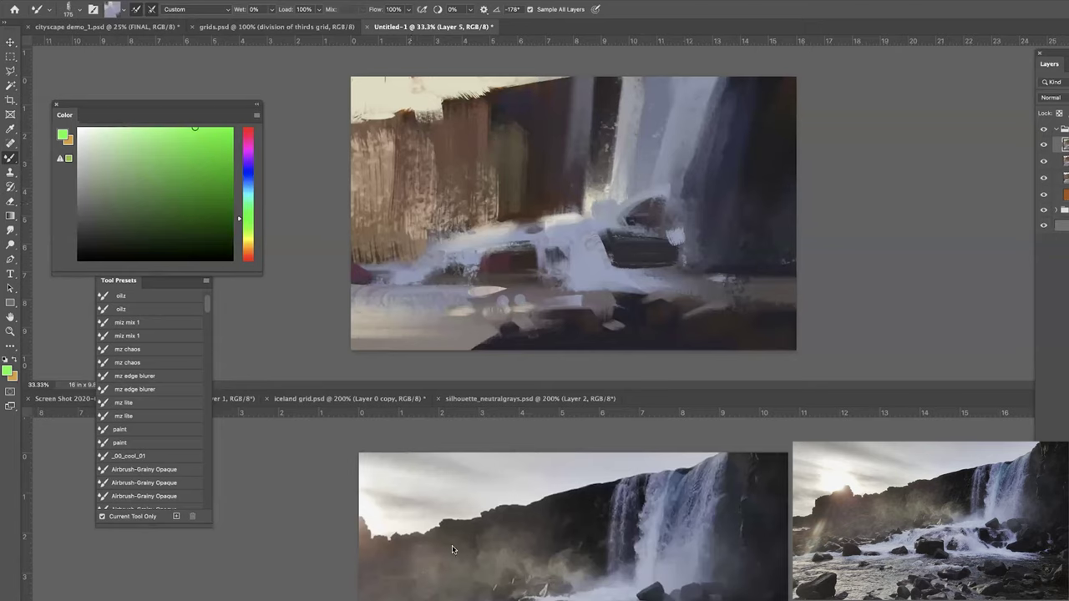
Redo the Mixer Brush stroke along the foot of the right cliff with a dark colour sampled from the rock.
{"action": "left_click", "coordinate": [368, 522]}
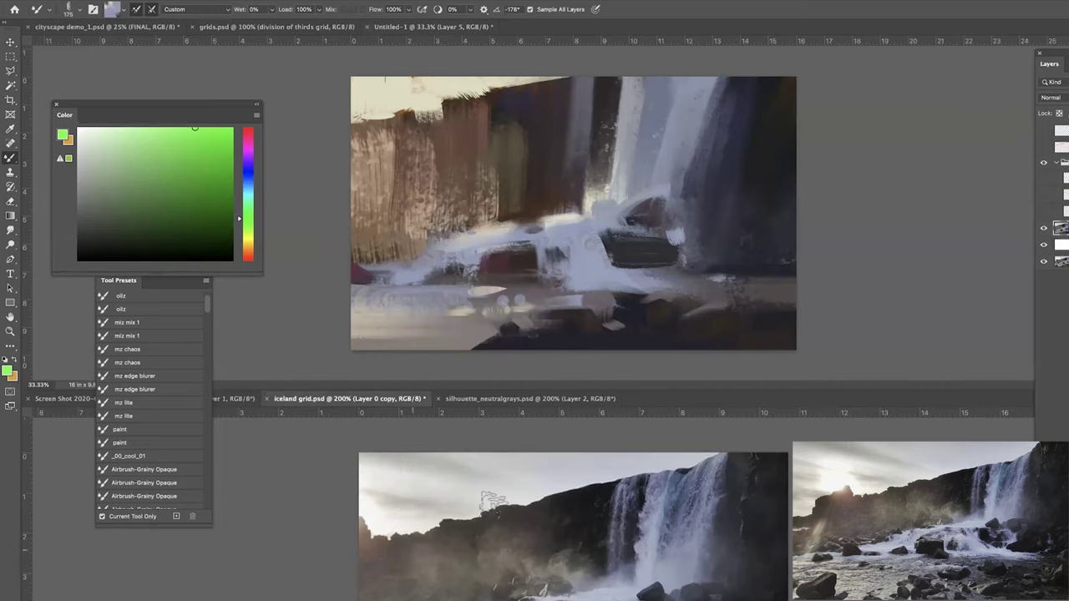
{"action": "left_click", "coordinate": [636, 255]}
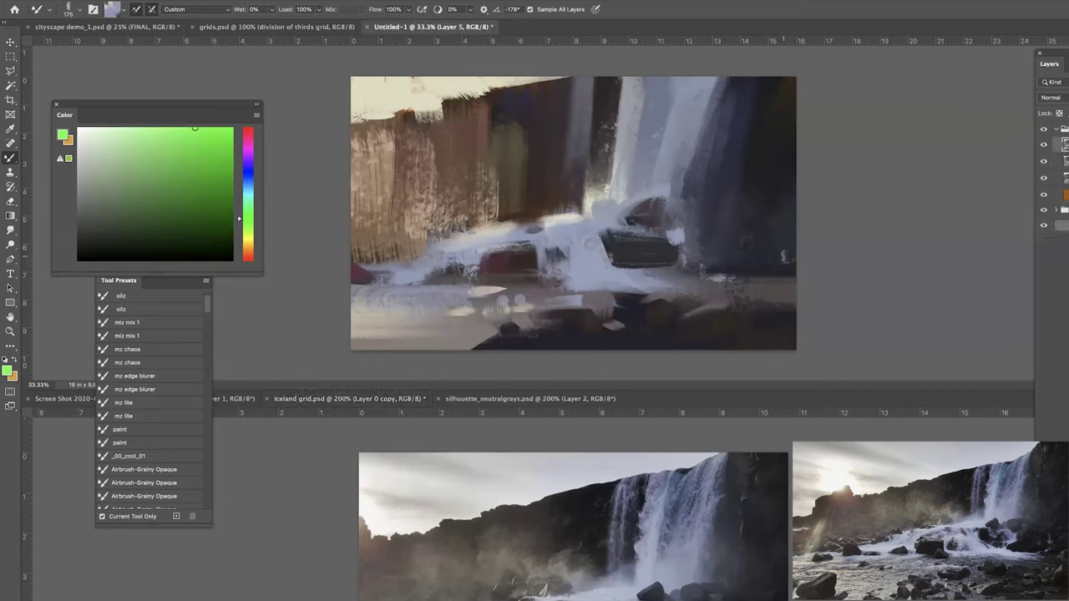
{"action": "left_click_drag", "start_coordinate": [785, 255], "coordinate": [703, 271]}
{"action": "key", "text": "super+z"}
{"action": "left_click", "coordinate": [647, 251], "text": "alt"}
{"action": "left_click_drag", "start_coordinate": [777, 256], "coordinate": [698, 269]}
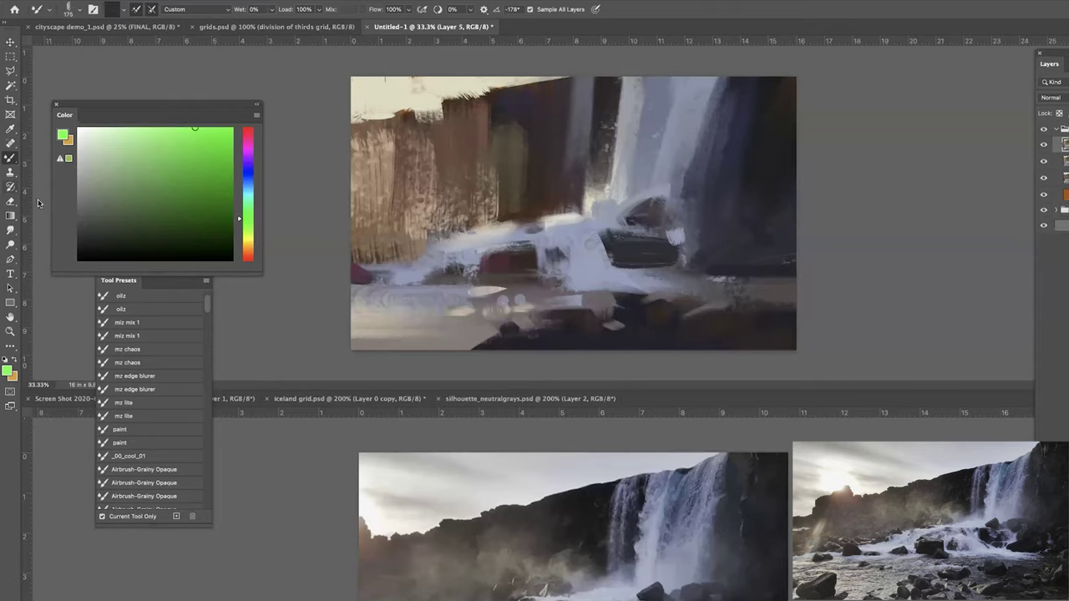
Switch to the regular Brush with the _000_favoriteblockin preset.
{"action": "key", "text": "super+minus"}
{"action": "key", "text": "super+minus"}
{"action": "key", "text": "super+plus"}
{"action": "key", "text": "super+plus"}
{"action": "left_click_drag", "start_coordinate": [9, 161], "coordinate": [47, 162]}
{"action": "left_click", "coordinate": [149, 387]}
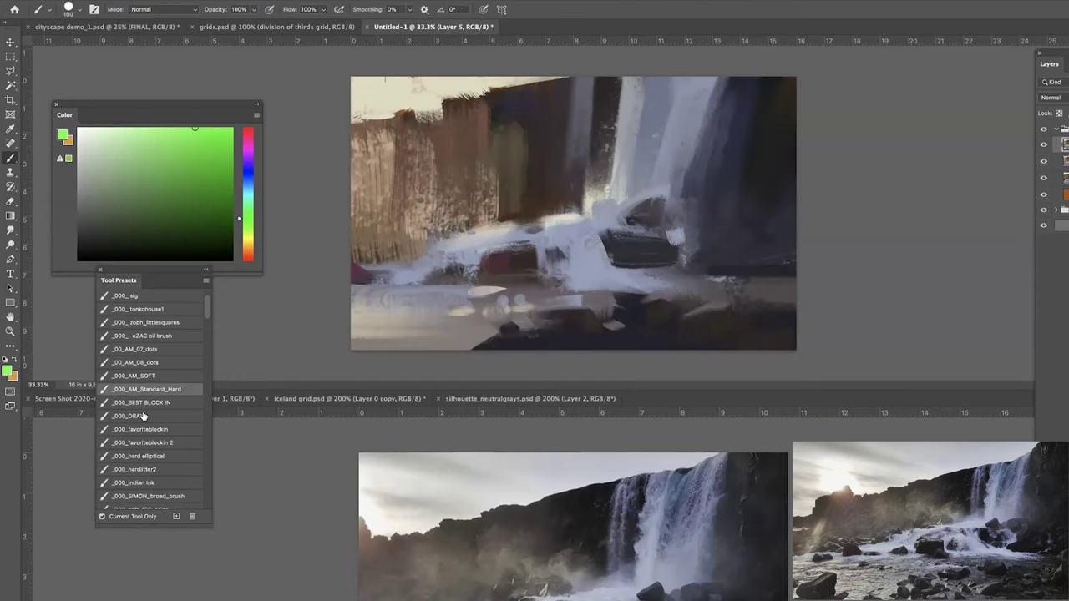
{"action": "left_click", "coordinate": [130, 430]}
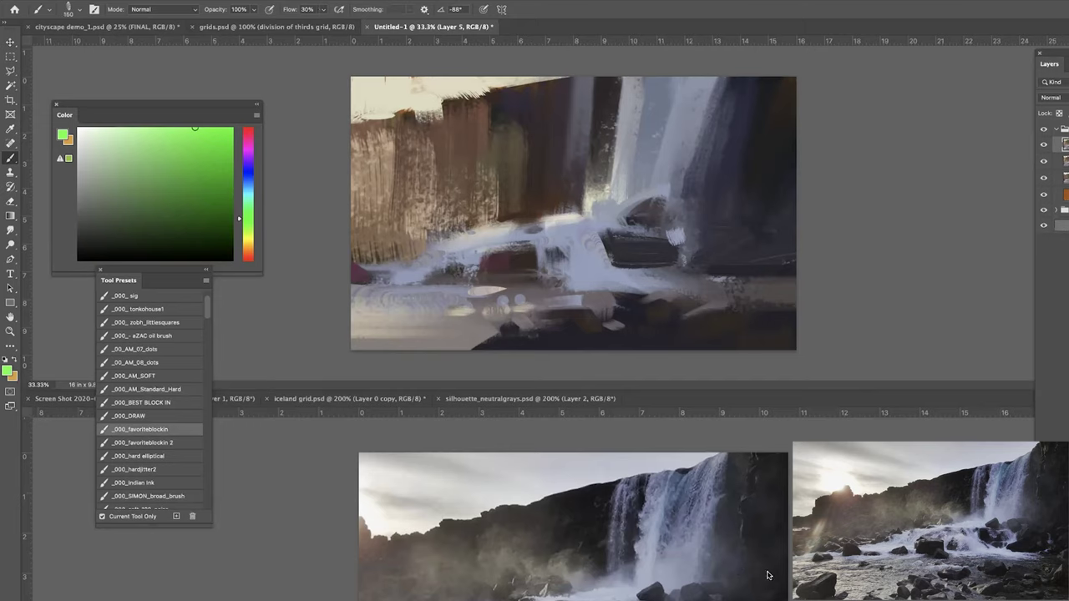
Block in the upper right cliff with dark tones sampled from its outer edge, enlarging the brush to 300.
{"action": "left_click", "coordinate": [777, 128], "text": "alt"}
{"action": "key", "text": "bracketleft"}
{"action": "key", "text": "super+plus"}
{"action": "left_click_drag", "start_coordinate": [695, 206], "coordinate": [582, 274]}
{"action": "left_click", "coordinate": [776, 140], "text": "alt"}
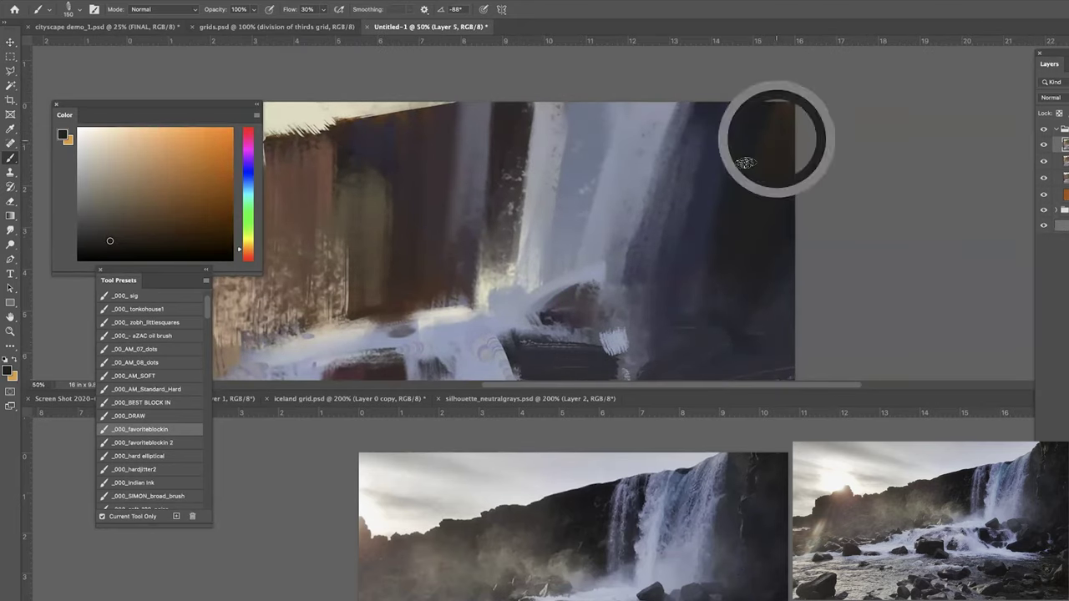
{"action": "key", "text": "bracketright"}
{"action": "key", "text": "bracketright"}
{"action": "key", "text": "bracketright"}
{"action": "left_click_drag", "start_coordinate": [783, 125], "coordinate": [775, 134]}
{"action": "key", "text": "bracketright"}
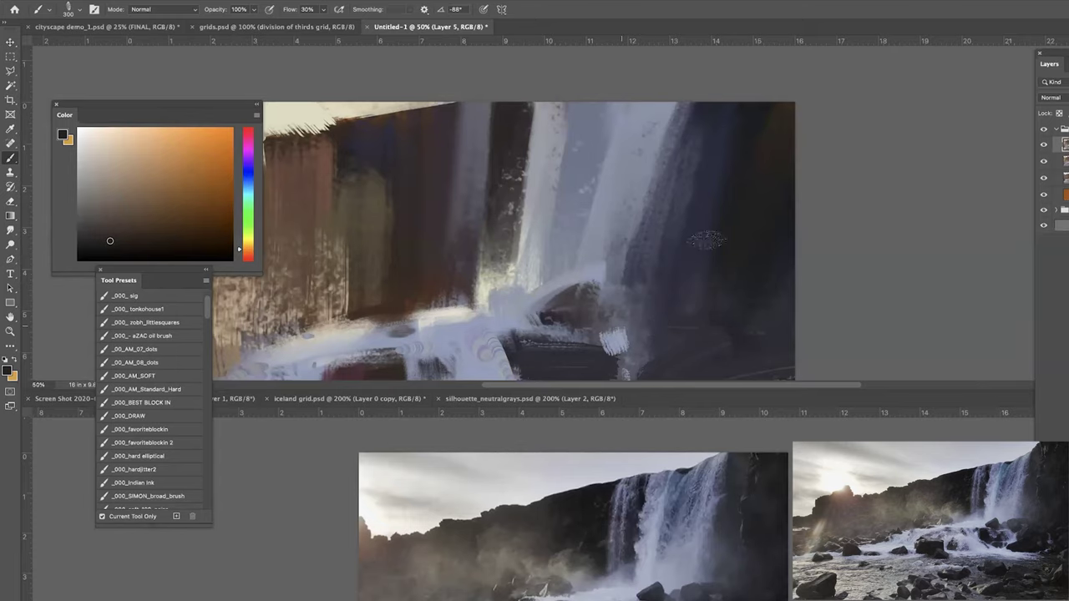
Paint dark brown sampled from the cliff over the lower right cliff face with a size 600 brush.
{"action": "left_click_drag", "start_coordinate": [629, 252], "coordinate": [596, 230]}
{"action": "left_click", "coordinate": [731, 138], "text": "alt"}
{"action": "key", "text": "bracketright"}
{"action": "key", "text": "bracketright"}
{"action": "key", "text": "bracketright"}
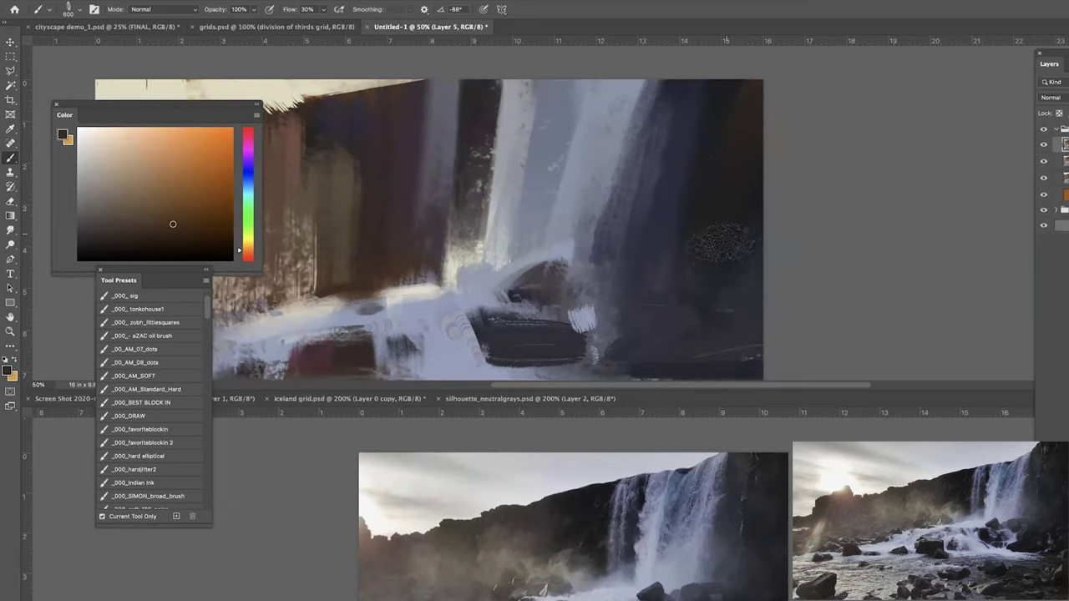
{"action": "left_click_drag", "start_coordinate": [688, 262], "coordinate": [692, 227]}
{"action": "left_click_drag", "start_coordinate": [733, 271], "coordinate": [739, 305]}
{"action": "left_click_drag", "start_coordinate": [672, 294], "coordinate": [690, 296]}
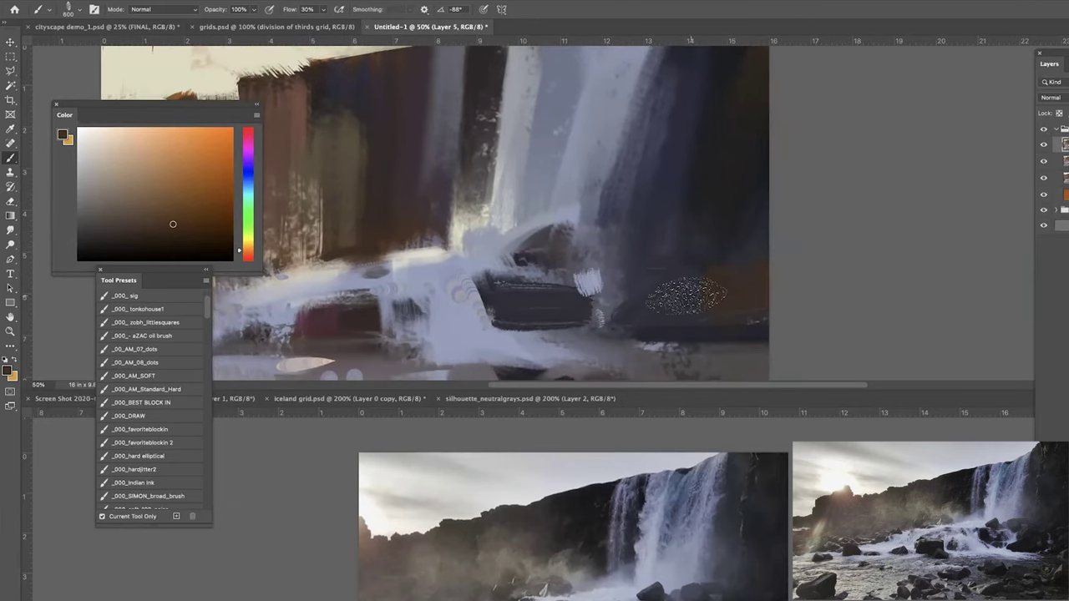
Paint a muted dark olive gray on the cliff beside the waterfall and reduce the brush size to 250.
{"action": "left_click", "coordinate": [92, 228]}
{"action": "mouse_move", "coordinate": [739, 361]}
{"action": "left_mouse_down"}
{"action": "mouse_move", "coordinate": [689, 313]}
{"action": "mouse_move", "coordinate": [706, 284]}
{"action": "mouse_move", "coordinate": [689, 288]}
{"action": "mouse_move", "coordinate": [672, 321]}
{"action": "left_mouse_up"}
{"action": "mouse_move", "coordinate": [672, 177]}
{"action": "left_mouse_down"}
{"action": "mouse_move", "coordinate": [654, 209]}
{"action": "mouse_move", "coordinate": [639, 179]}
{"action": "left_mouse_up"}
{"action": "key", "text": "bracketleft"}
{"action": "key", "text": "bracketleft"}
{"action": "key", "text": "bracketleft"}
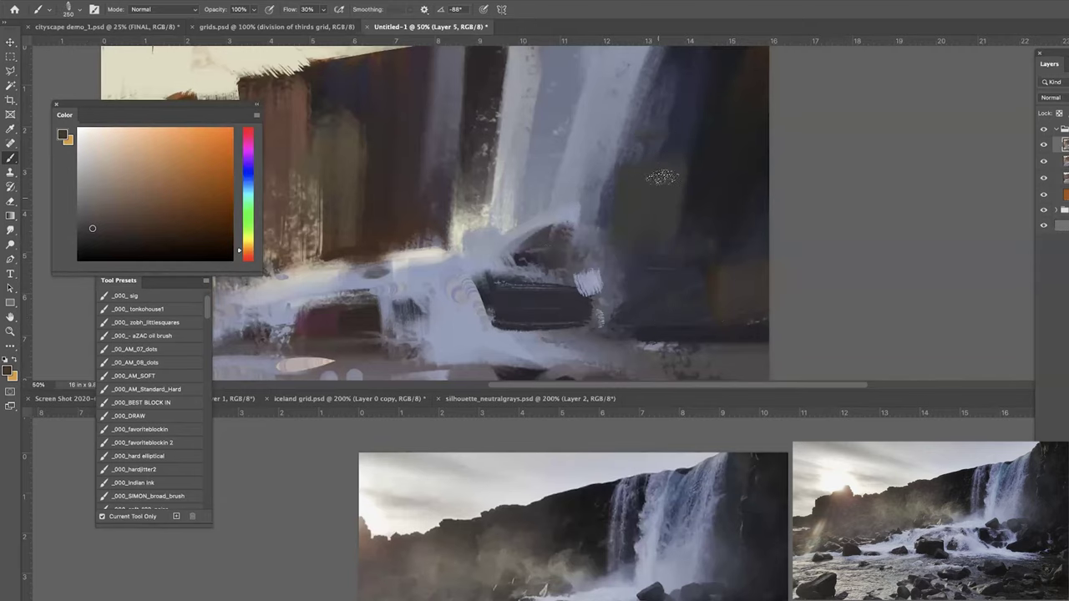
Refine the two rocks below the waterfall with sampled water and dark rock colours, enlarging the brush to 400.
{"action": "key", "text": "super+minus"}
{"action": "key", "text": "super+minus"}
{"action": "key", "text": "super+minus"}
{"action": "key", "text": "super+plus"}
{"action": "scroll", "coordinate": [635, 267], "scroll_direction": "up", "scroll_amount": 3}
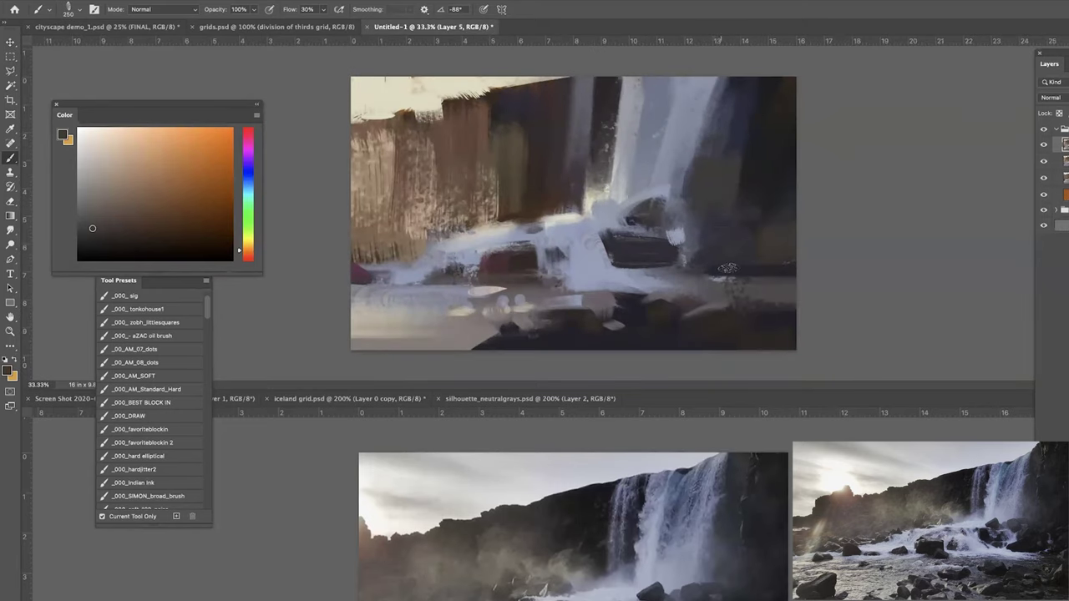
{"action": "left_click", "coordinate": [607, 240], "text": "alt"}
{"action": "left_click_drag", "start_coordinate": [607, 240], "coordinate": [651, 216]}
{"action": "left_click", "coordinate": [603, 244], "text": "alt"}
{"action": "key", "text": "bracketright"}
{"action": "key", "text": "bracketright"}
{"action": "key", "text": "bracketright"}
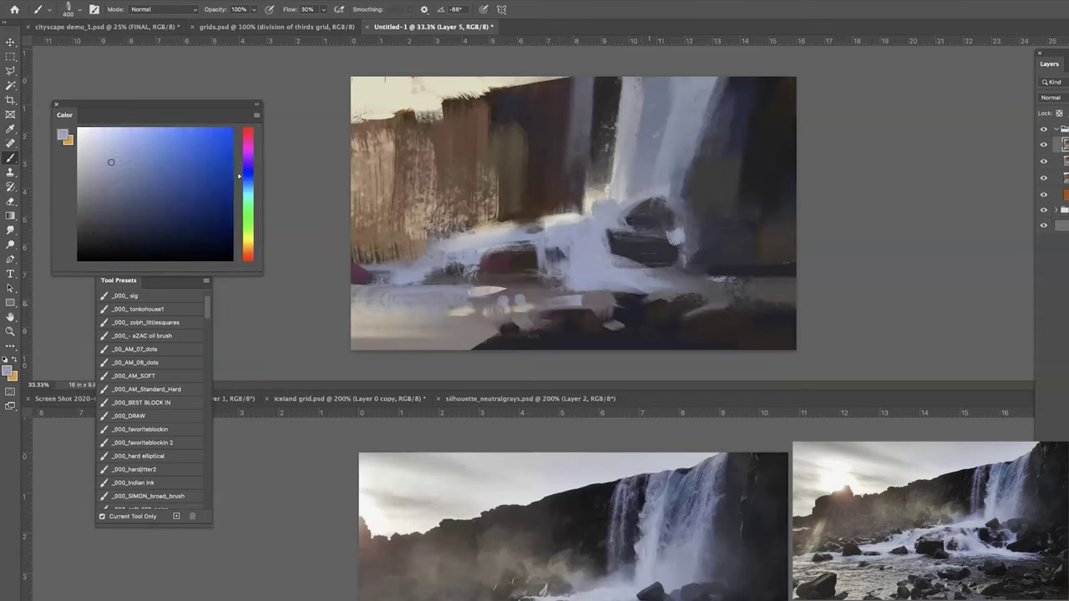
{"action": "left_click", "coordinate": [633, 250], "text": "alt"}
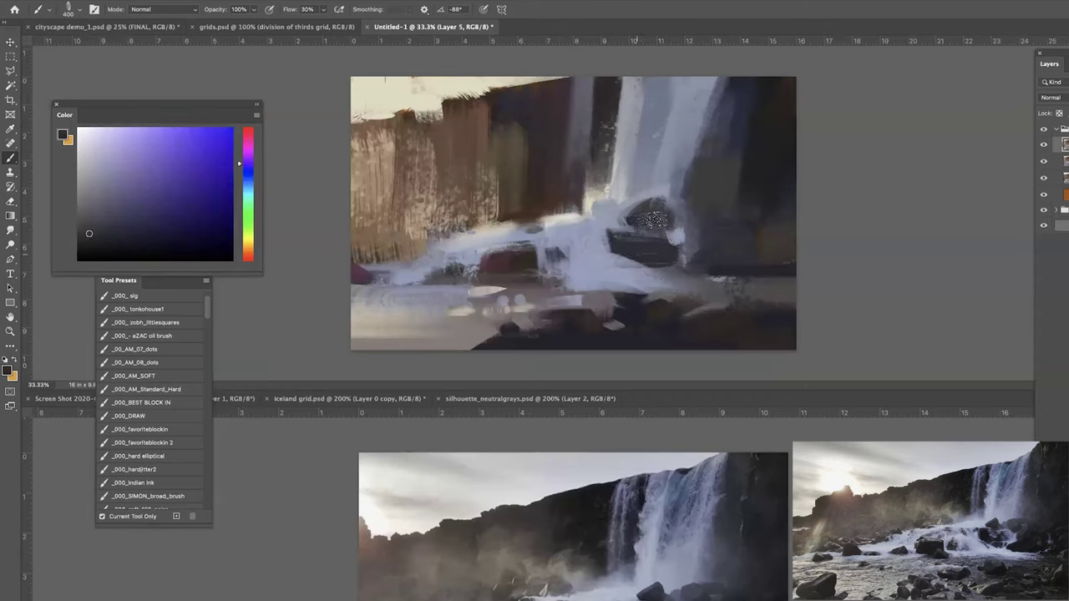
Paint light blue water spilling past the rocks' right side and along the waterline toward the right cliff.
{"action": "left_click", "coordinate": [1043, 134]}
{"action": "left_click", "coordinate": [1043, 133]}
{"action": "left_click", "coordinate": [586, 268], "text": "alt"}
{"action": "left_click_drag", "start_coordinate": [690, 217], "coordinate": [678, 251]}
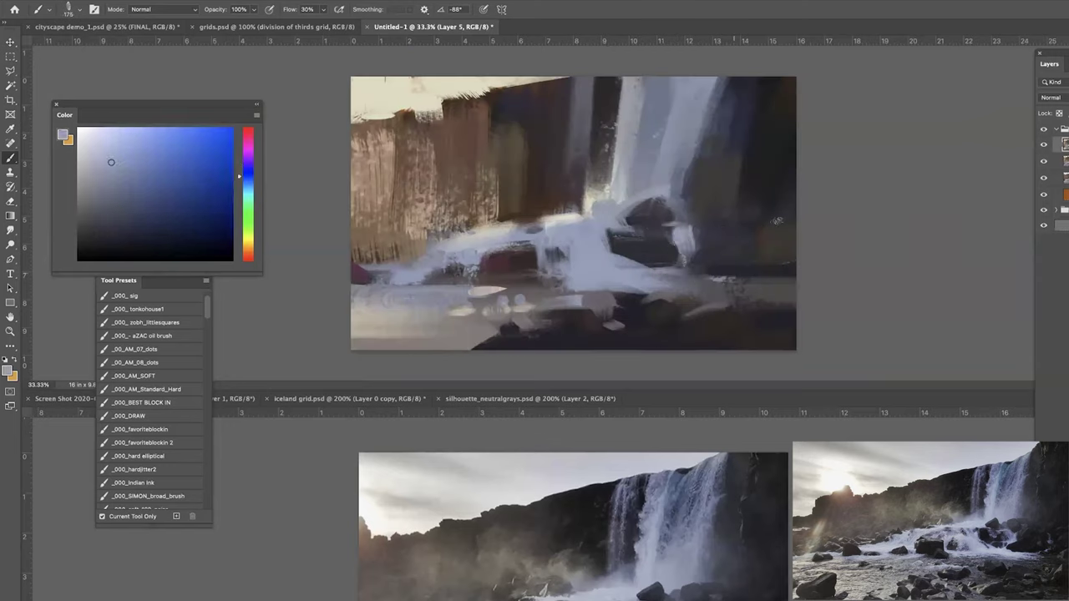
{"action": "left_click_drag", "start_coordinate": [673, 275], "coordinate": [749, 279]}
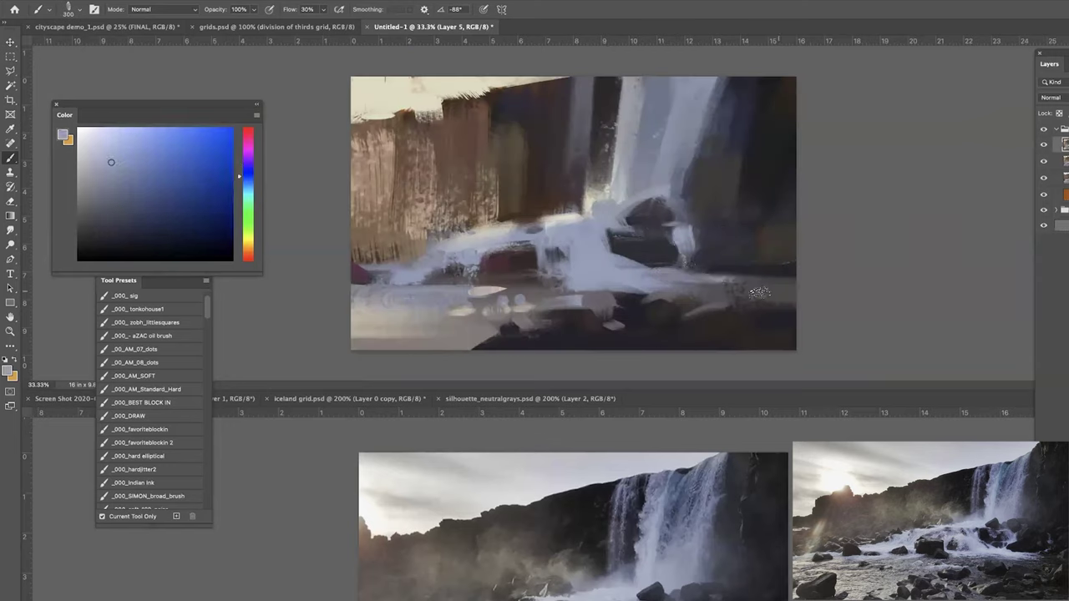
{"action": "key", "text": "bracketleft"}
{"action": "key", "text": "bracketleft"}
Tone down the reddish rock in the left rapids with sampled dark colours and enlarge the brush to 400.
{"action": "left_click", "coordinate": [694, 294], "text": "alt"}
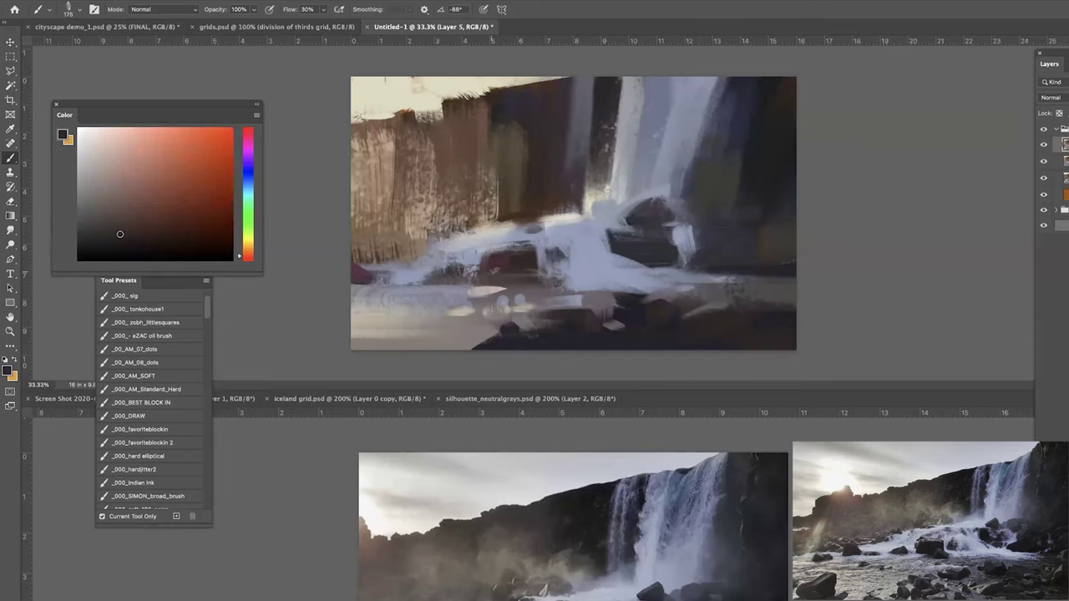
{"action": "key", "text": "super+minus"}
{"action": "key", "text": "super+minus"}
{"action": "key", "text": "super+equal"}
{"action": "key", "text": "super+equal"}
{"action": "left_click", "coordinate": [496, 264], "text": "alt"}
{"action": "key", "text": "bracketright"}
{"action": "key", "text": "bracketright"}
{"action": "key", "text": "bracketright"}
{"action": "key", "text": "bracketright"}
{"action": "key", "text": "bracketright"}
{"action": "key", "text": "bracketright"}
{"action": "key", "text": "bracketright"}
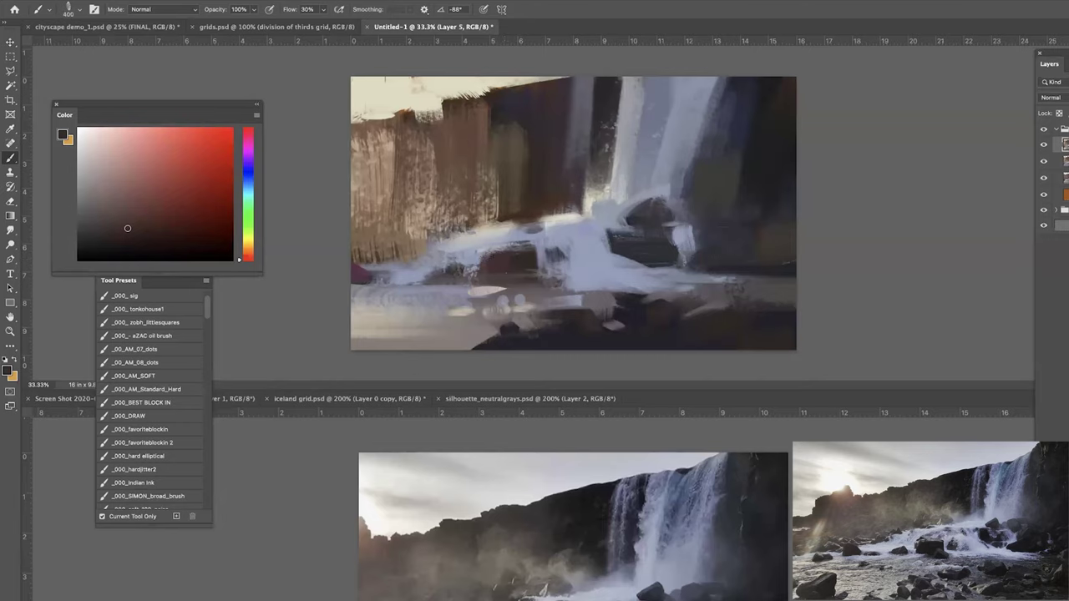
Paint the patch at the left edge of the waterline in dark maroon and shrink the brush.
{"action": "left_click", "coordinate": [360, 270], "text": "alt"}
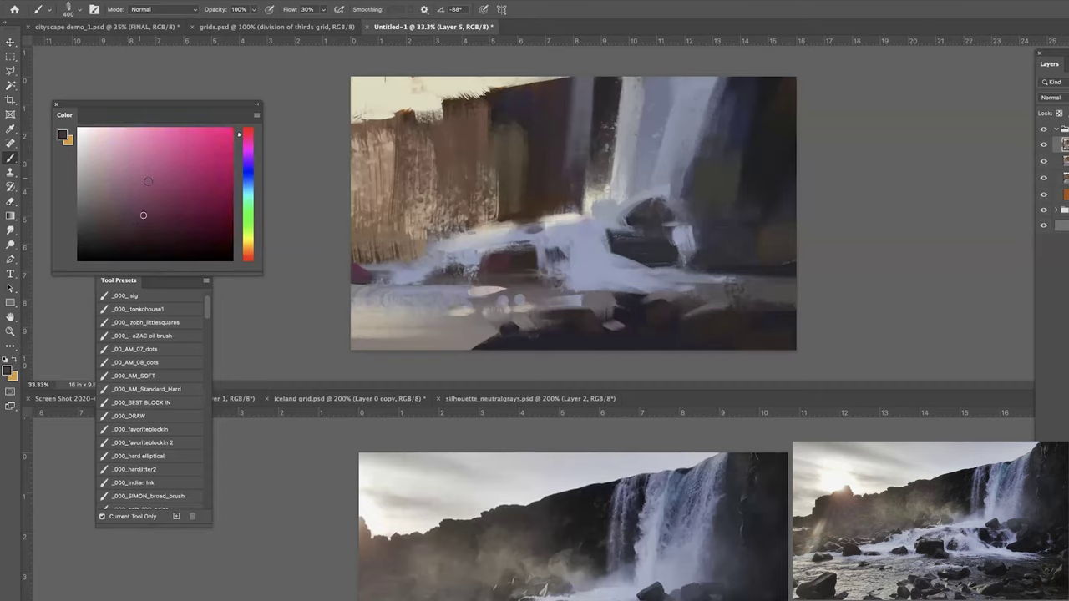
{"action": "left_click", "coordinate": [247, 251]}
{"action": "left_click", "coordinate": [176, 215]}
{"action": "left_click_drag", "start_coordinate": [361, 259], "coordinate": [364, 276]}
{"action": "left_click", "coordinate": [362, 269], "text": "alt"}
{"action": "key", "text": "["}
{"action": "key", "text": "["}
{"action": "key", "text": "["}
{"action": "key", "text": "["}
{"action": "key", "text": "["}
{"action": "key", "text": "["}
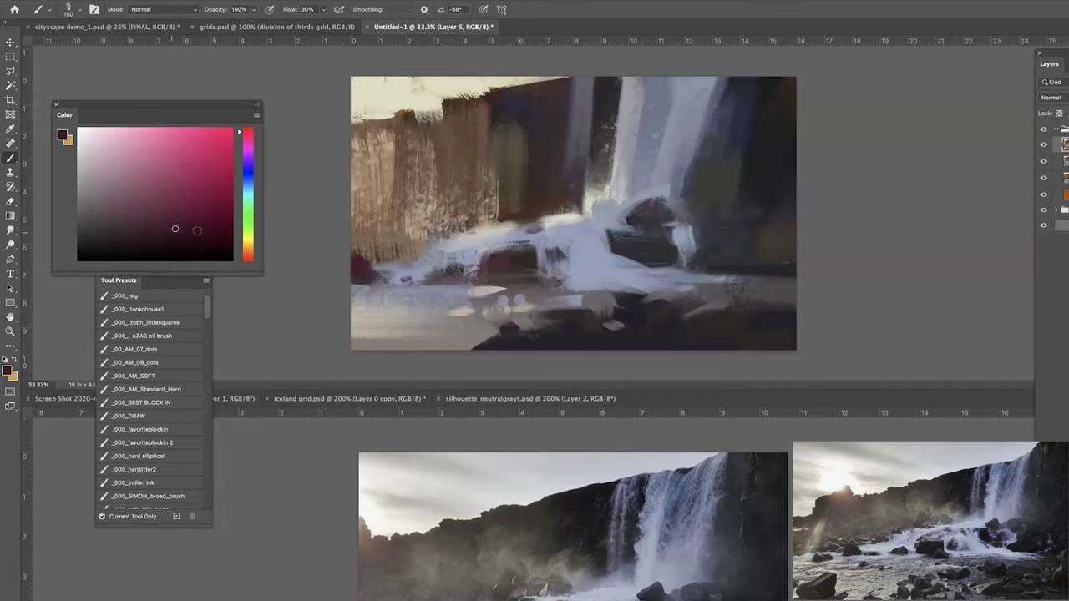
Paint a muted dark purple-gray shadow at the base of the left cliff, just above the rapids.
{"action": "key", "text": "ctrl+minus"}
{"action": "key", "text": "ctrl+minus"}
{"action": "key", "text": "ctrl+plus"}
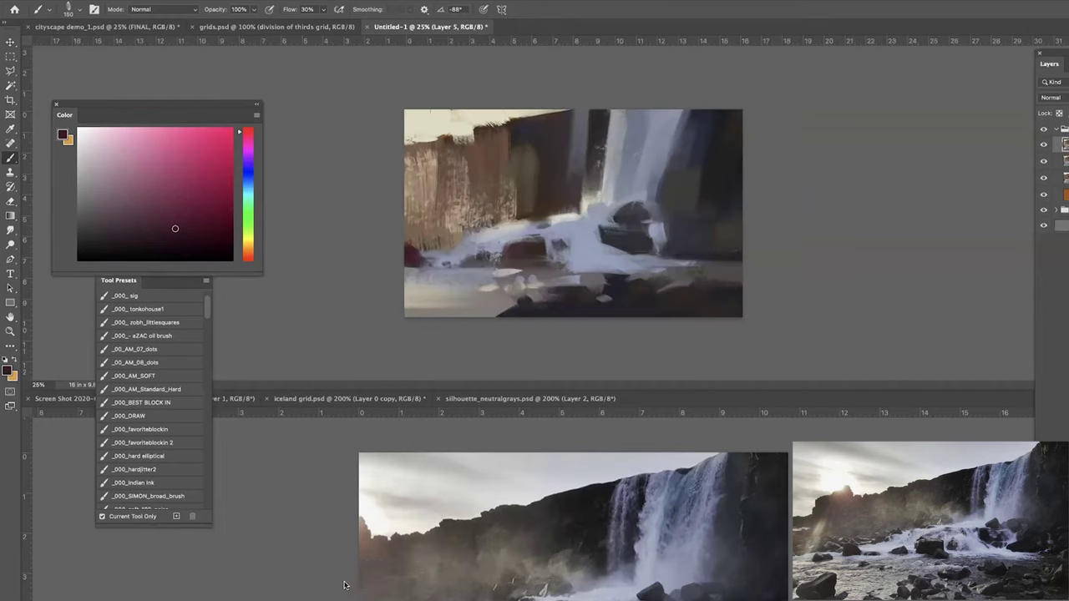
{"action": "key", "text": "ctrl+plus"}
{"action": "left_click", "coordinate": [108, 221]}
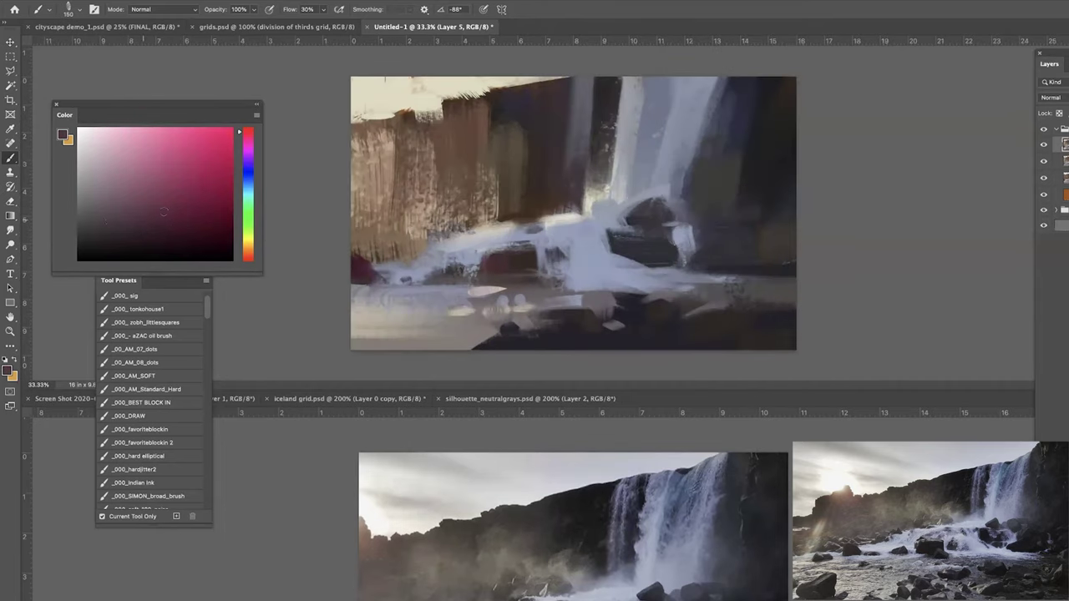
{"action": "key", "text": "]"}
{"action": "key", "text": "]"}
{"action": "key", "text": "]"}
{"action": "key", "text": "]"}
{"action": "mouse_move", "coordinate": [401, 225]}
{"action": "left_mouse_down"}
{"action": "mouse_move", "coordinate": [393, 251]}
{"action": "mouse_move", "coordinate": [418, 222]}
{"action": "mouse_move", "coordinate": [388, 255]}
{"action": "mouse_move", "coordinate": [401, 242]}
{"action": "left_mouse_up"}
{"action": "left_click", "coordinate": [112, 223]}
{"action": "key", "text": "["}
{"action": "key", "text": "bracketleft"}
{"action": "key", "text": "bracketleft"}
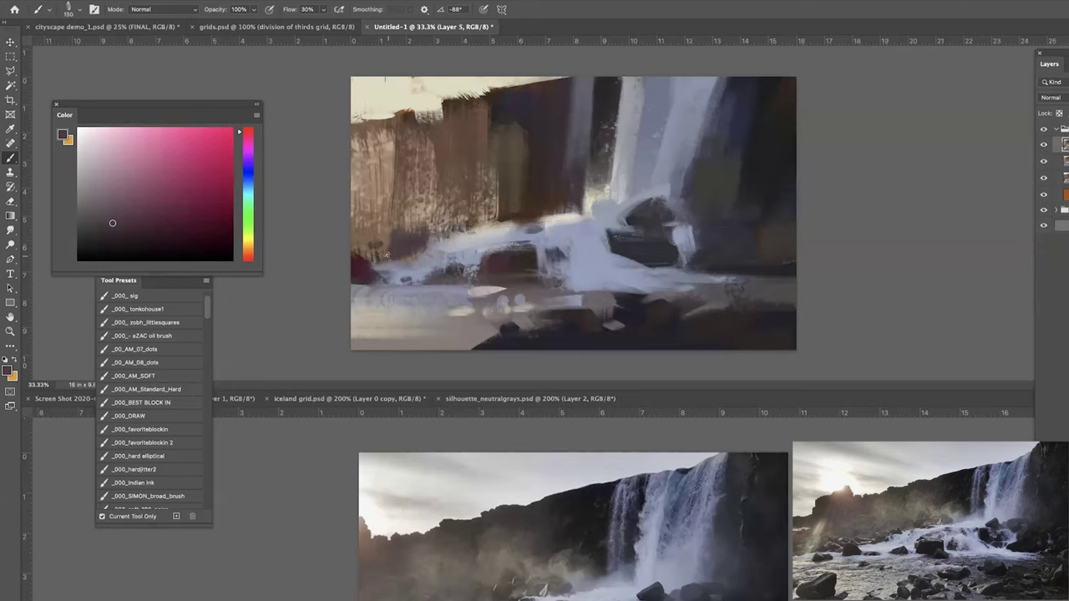
Add further purple-gray rock patches along the left cliff's base and set the brush size to 200.
{"action": "key", "text": "bracketright"}
{"action": "key", "text": "bracketright"}
{"action": "key", "text": "bracketright"}
{"action": "left_click", "coordinate": [373, 245]}
{"action": "mouse_move", "coordinate": [446, 224]}
{"action": "left_mouse_down"}
{"action": "mouse_move", "coordinate": [467, 220]}
{"action": "mouse_move", "coordinate": [462, 230]}
{"action": "left_mouse_up"}
{"action": "key", "text": "bracketleft"}
{"action": "key", "text": "bracketleft"}
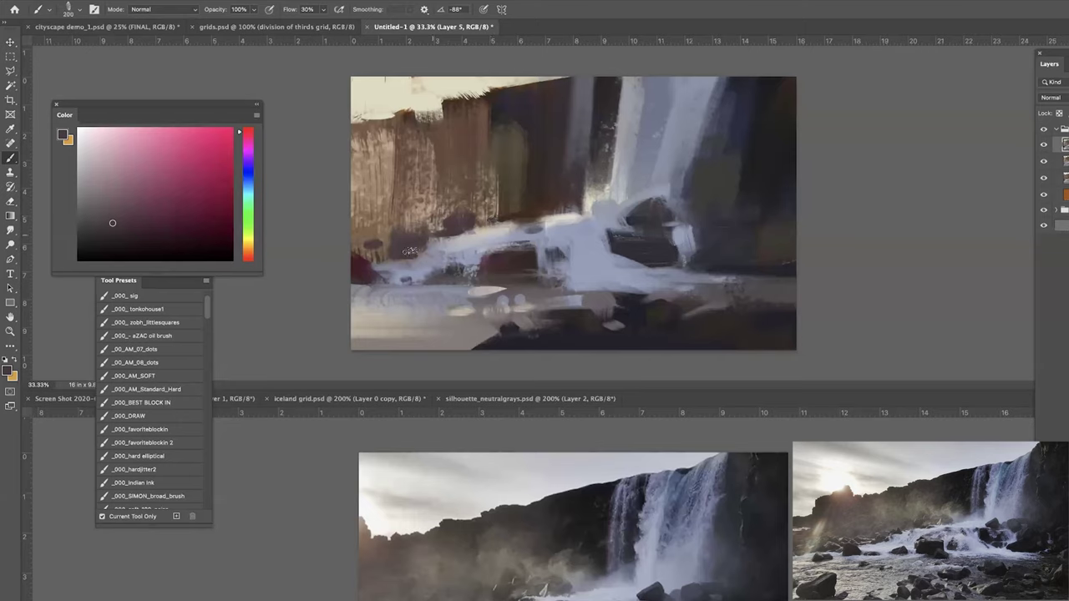
Darken the cliff foot left of the waterfall with a sampled dark brown and a size 600 brush.
{"action": "left_click", "coordinate": [539, 201], "text": "alt"}
{"action": "key", "text": "bracketright"}
{"action": "key", "text": "bracketright"}
{"action": "key", "text": "bracketright"}
{"action": "key", "text": "bracketright"}
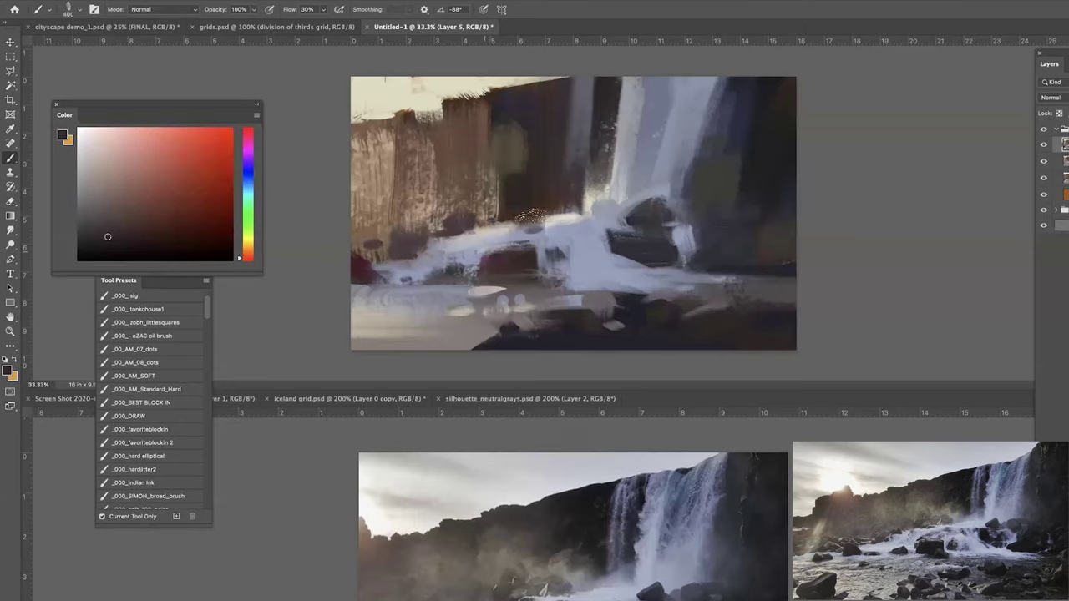
Extend brown tones sampled from the cliff leftward along its base with a size 700 brush.
{"action": "left_click", "coordinate": [549, 201], "text": "alt"}
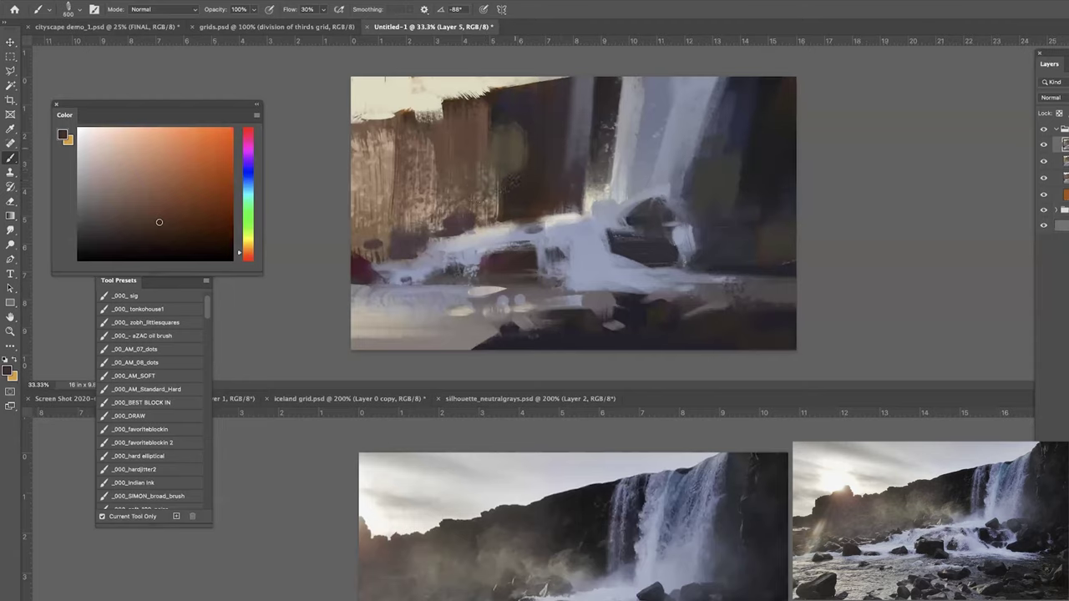
{"action": "key", "text": "bracketright"}
{"action": "key", "text": "bracketright"}
{"action": "key", "text": "bracketright"}
{"action": "left_click", "coordinate": [501, 225], "text": "alt"}
{"action": "left_click", "coordinate": [532, 186], "text": "alt"}
{"action": "mouse_move", "coordinate": [509, 227]}
{"action": "left_mouse_down"}
{"action": "mouse_move", "coordinate": [480, 230]}
{"action": "mouse_move", "coordinate": [509, 196]}
{"action": "mouse_move", "coordinate": [447, 219]}
{"action": "left_mouse_up"}
Paint a muted gray-brown over the lower part of the textured left cliff.
{"action": "left_click", "coordinate": [488, 215], "text": "alt"}
{"action": "left_click", "coordinate": [526, 205], "text": "alt"}
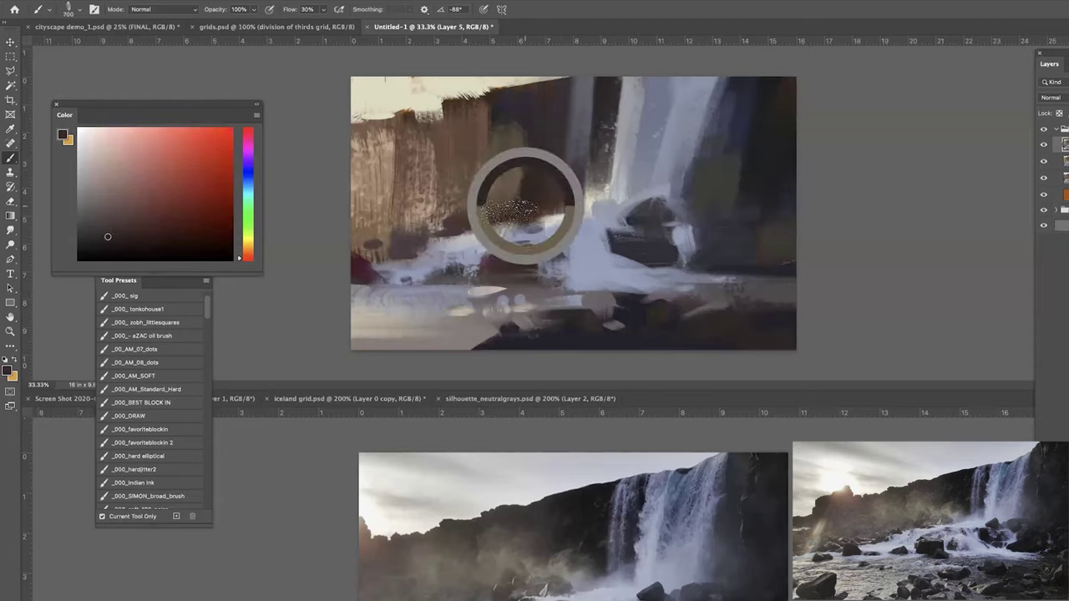
{"action": "left_click", "coordinate": [98, 220]}
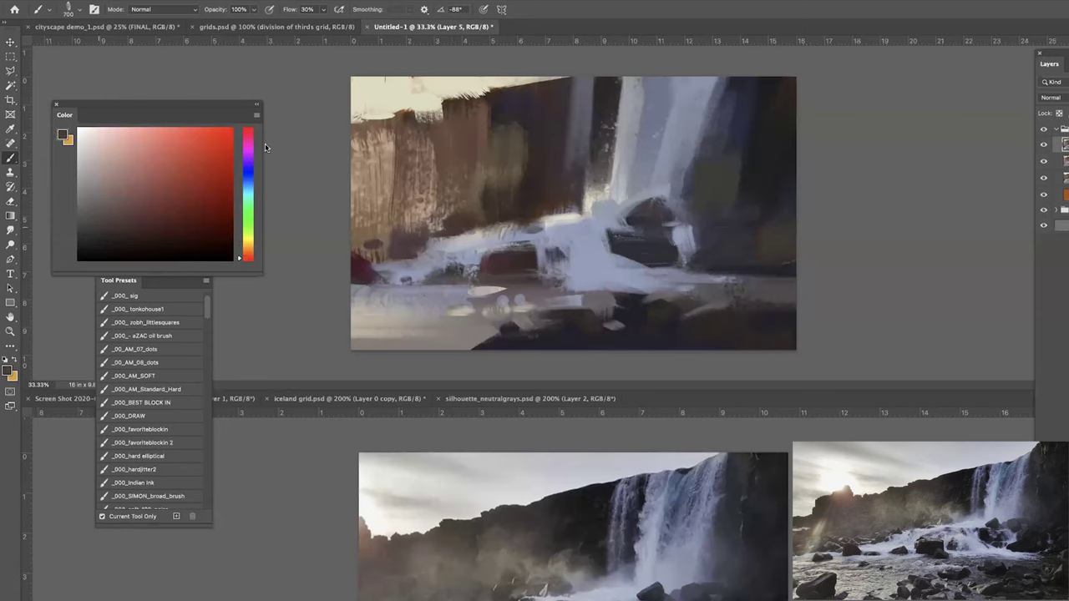
{"action": "mouse_move", "coordinate": [465, 185]}
{"action": "left_mouse_down"}
{"action": "mouse_move", "coordinate": [457, 250]}
{"action": "mouse_move", "coordinate": [418, 215]}
{"action": "mouse_move", "coordinate": [424, 225]}
{"action": "mouse_move", "coordinate": [376, 227]}
{"action": "mouse_move", "coordinate": [396, 203]}
{"action": "left_mouse_up"}
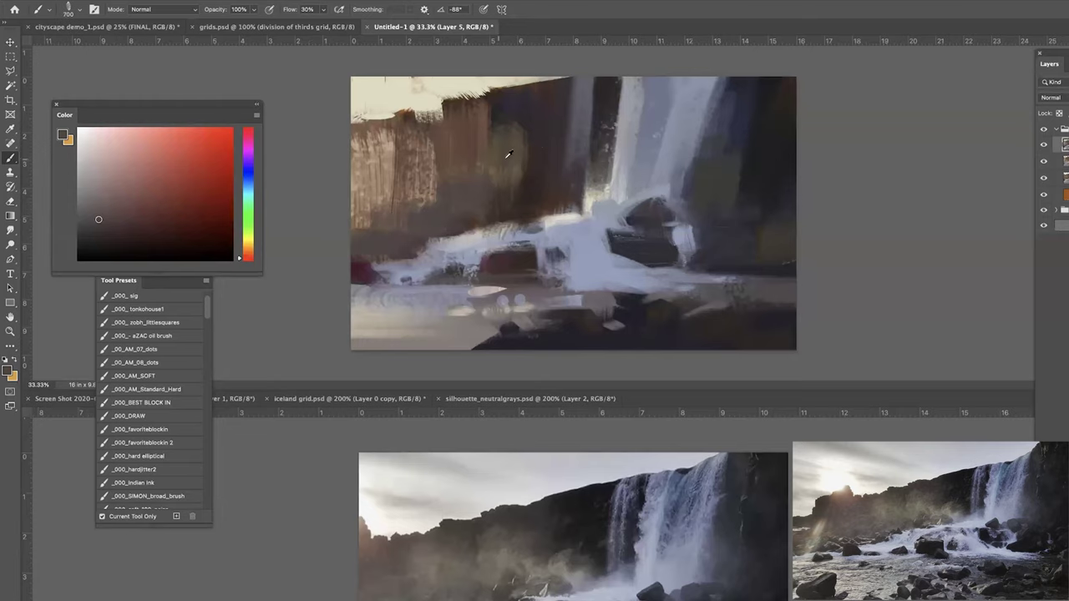
Smudge the vertical streaks at the far edge of the left cliff with the Smudge tool.
{"action": "key", "text": "super+minus"}
{"action": "key", "text": "super+minus"}
{"action": "key", "text": "super+equal"}
{"action": "key", "text": "super+equal"}
{"action": "left_click", "coordinate": [10, 230]}
{"action": "mouse_move", "coordinate": [368, 200]}
{"action": "left_mouse_down"}
{"action": "mouse_move", "coordinate": [372, 221]}
{"action": "mouse_move", "coordinate": [392, 196]}
{"action": "mouse_move", "coordinate": [371, 242]}
{"action": "left_mouse_up"}
{"action": "key", "text": "bracketright"}
{"action": "key", "text": "bracketright"}
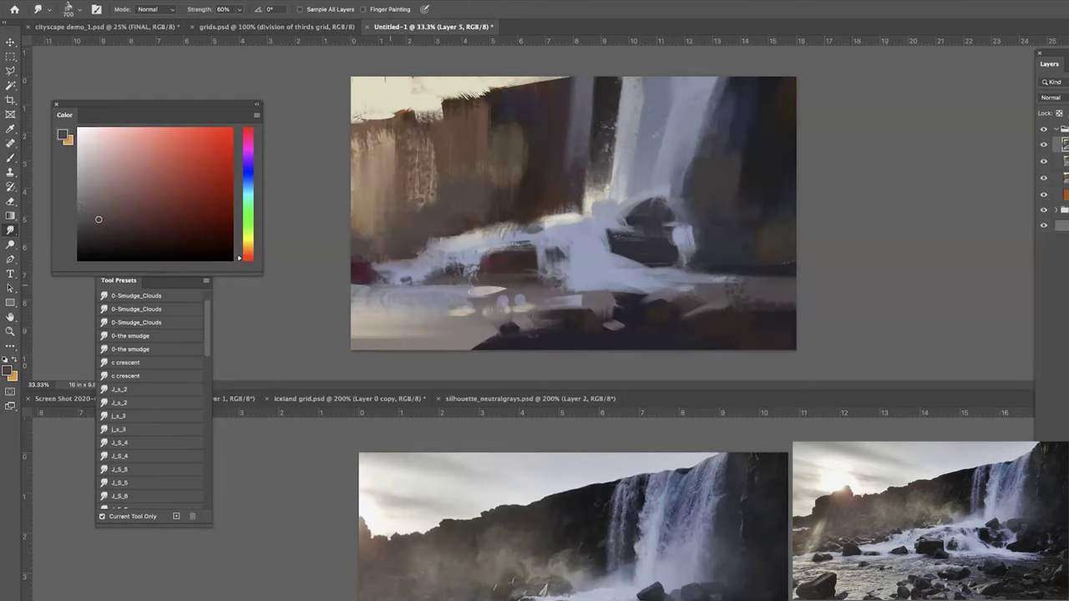
{"action": "key", "text": "bracketright"}
{"action": "key", "text": "bracketright"}
Smudge the near side of the pool and soften the olive patch in the middle of the cliff.
{"action": "left_click_drag", "start_coordinate": [357, 321], "coordinate": [396, 298]}
{"action": "mouse_move", "coordinate": [527, 154]}
{"action": "left_mouse_down"}
{"action": "mouse_move", "coordinate": [511, 157]}
{"action": "mouse_move", "coordinate": [522, 118]}
{"action": "mouse_move", "coordinate": [474, 167]}
{"action": "left_mouse_up"}
{"action": "key", "text": "bracketleft"}
{"action": "key", "text": "bracketleft"}
{"action": "key", "text": "bracketleft"}
{"action": "key", "text": "bracketleft"}
{"action": "key", "text": "bracketleft"}
{"action": "key", "text": "bracketleft"}
{"action": "key", "text": "bracketleft"}
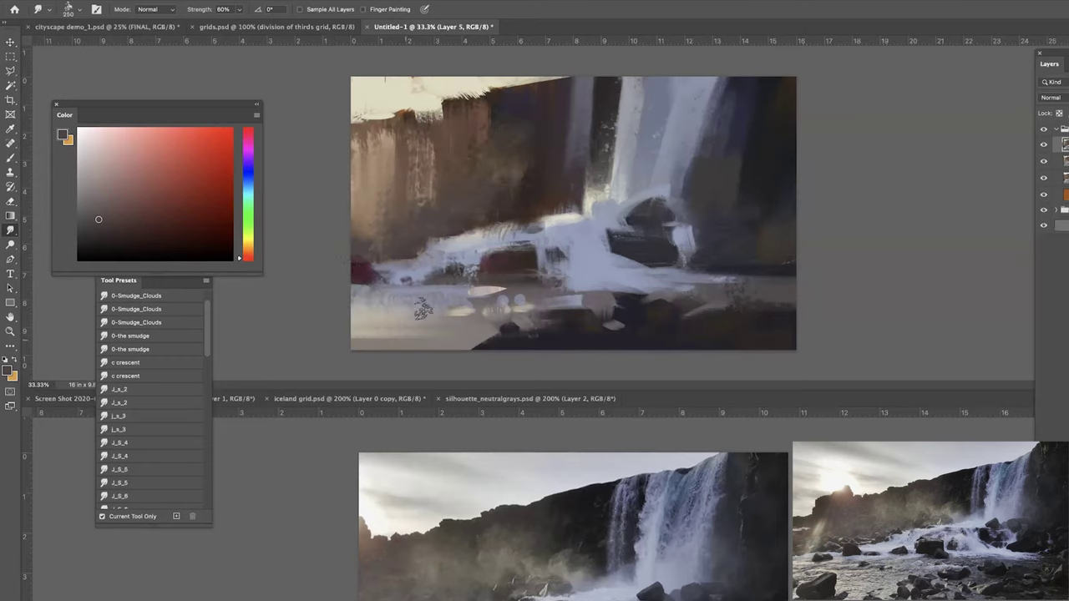
Dab light warm-gray highlights on the rocks along the cliff's base with a size 80 brush.
{"action": "key", "text": "b"}
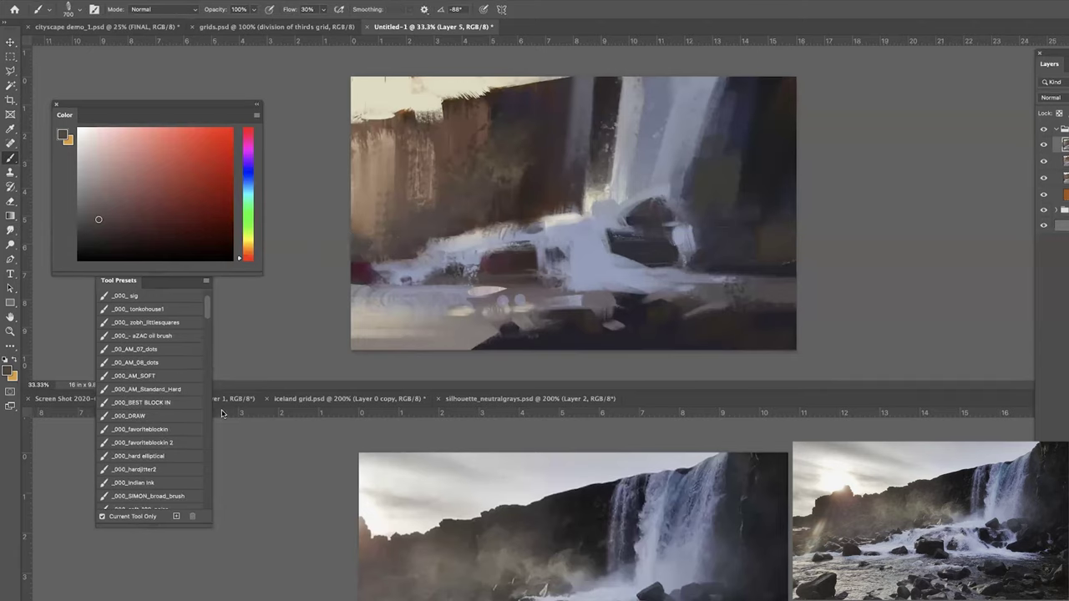
{"action": "left_click", "coordinate": [248, 246]}
{"action": "left_click", "coordinate": [114, 152]}
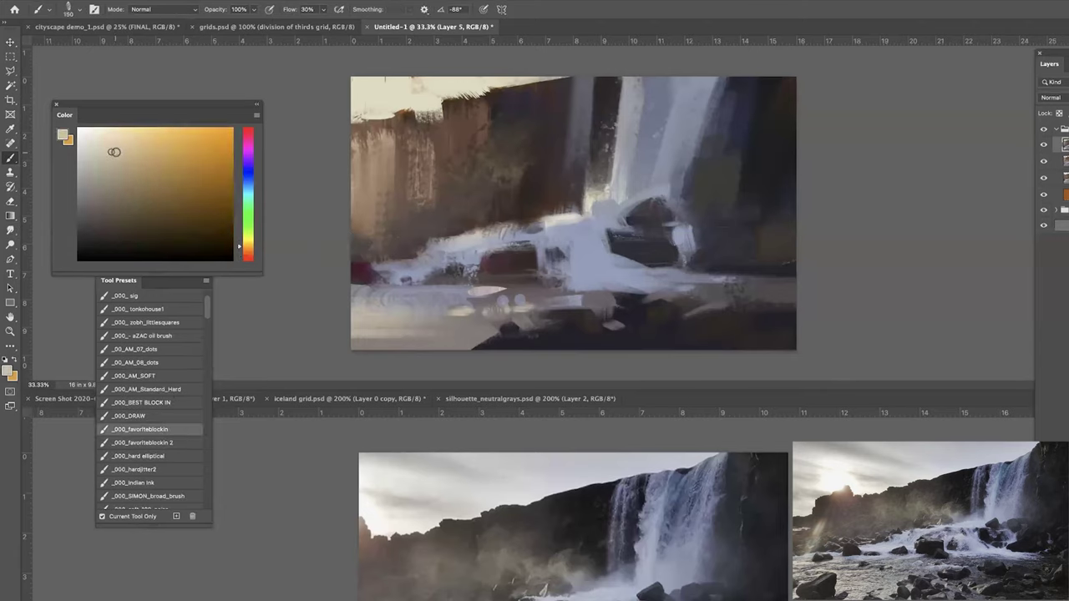
{"action": "left_click", "coordinate": [116, 142]}
{"action": "left_click", "coordinate": [109, 150]}
{"action": "left_click", "coordinate": [246, 240]}
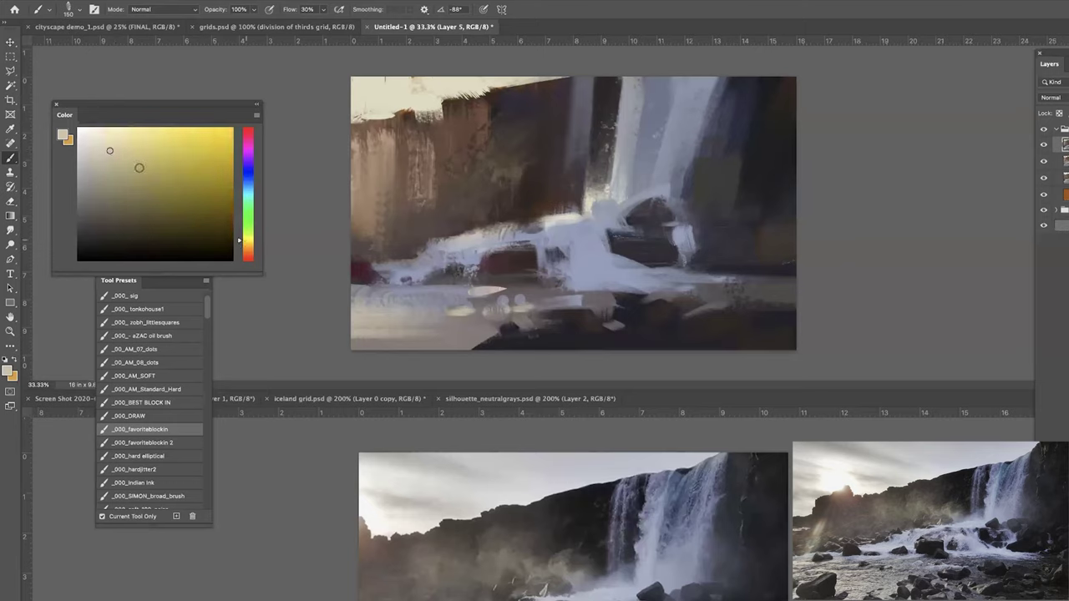
{"action": "left_click", "coordinate": [95, 146]}
{"action": "key", "text": "bracketleft"}
{"action": "key", "text": "bracketleft"}
{"action": "left_click_drag", "start_coordinate": [525, 194], "coordinate": [515, 207]}
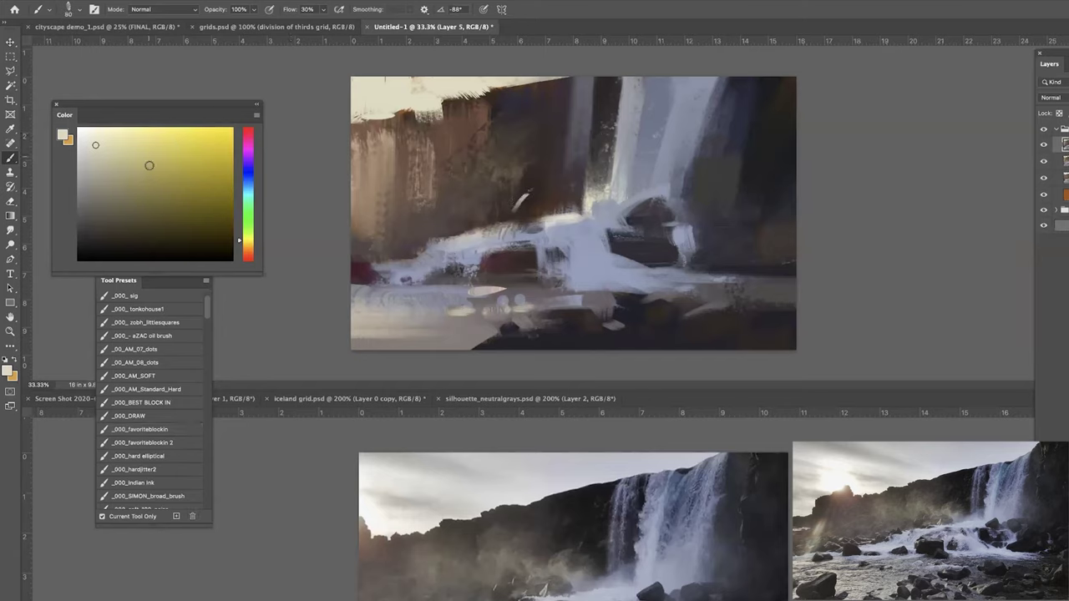
{"action": "left_click", "coordinate": [93, 159]}
{"action": "left_click_drag", "start_coordinate": [526, 196], "coordinate": [515, 209]}
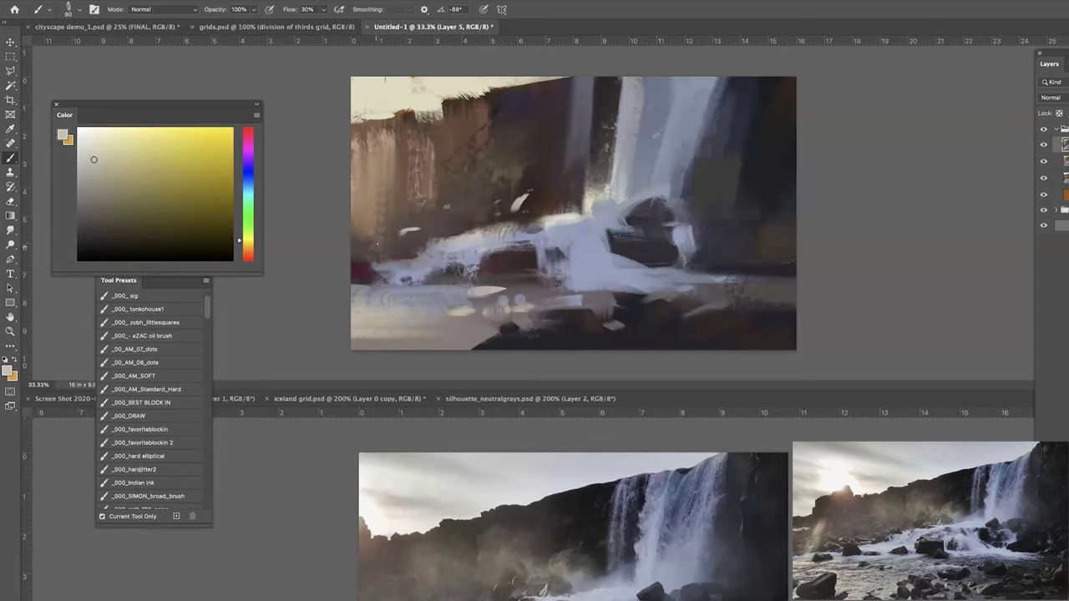
{"action": "key", "text": "ctrl+minus"}
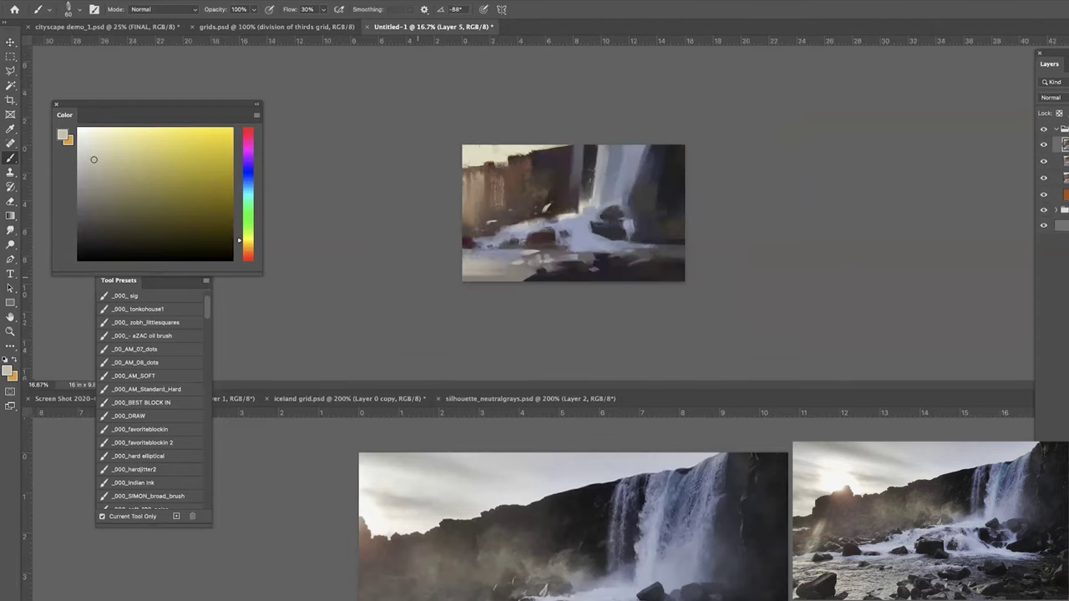
{"action": "key", "text": "ctrl+plus"}
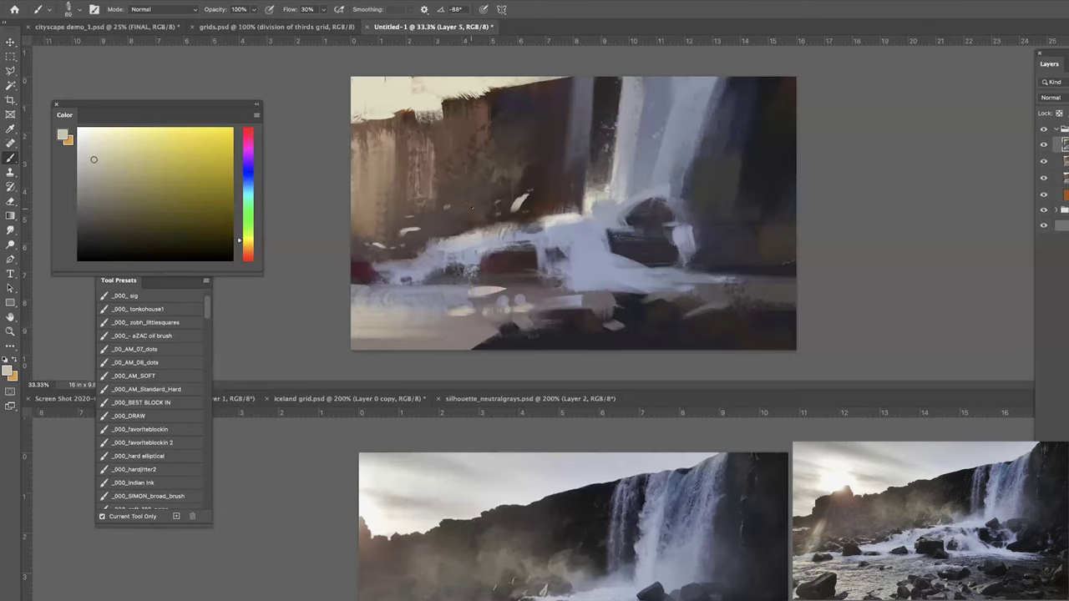
Shape the highlighted rock beside the stream with sampled dark brown and near-black tones around its edges.
{"action": "left_click", "coordinate": [530, 198], "text": "alt"}
{"action": "left_click", "coordinate": [442, 226], "text": "alt"}
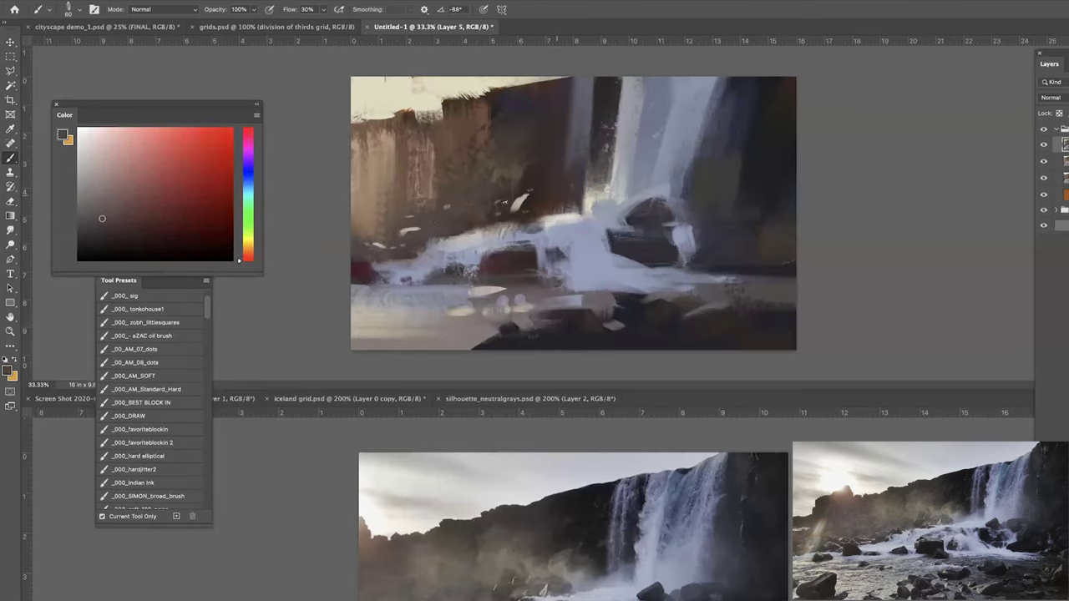
{"action": "key", "text": "]"}
{"action": "key", "text": "]"}
{"action": "left_click_drag", "start_coordinate": [519, 213], "coordinate": [535, 200]}
{"action": "left_click", "coordinate": [83, 236]}
{"action": "key", "text": "bracketleft"}
{"action": "key", "text": "bracketleft"}
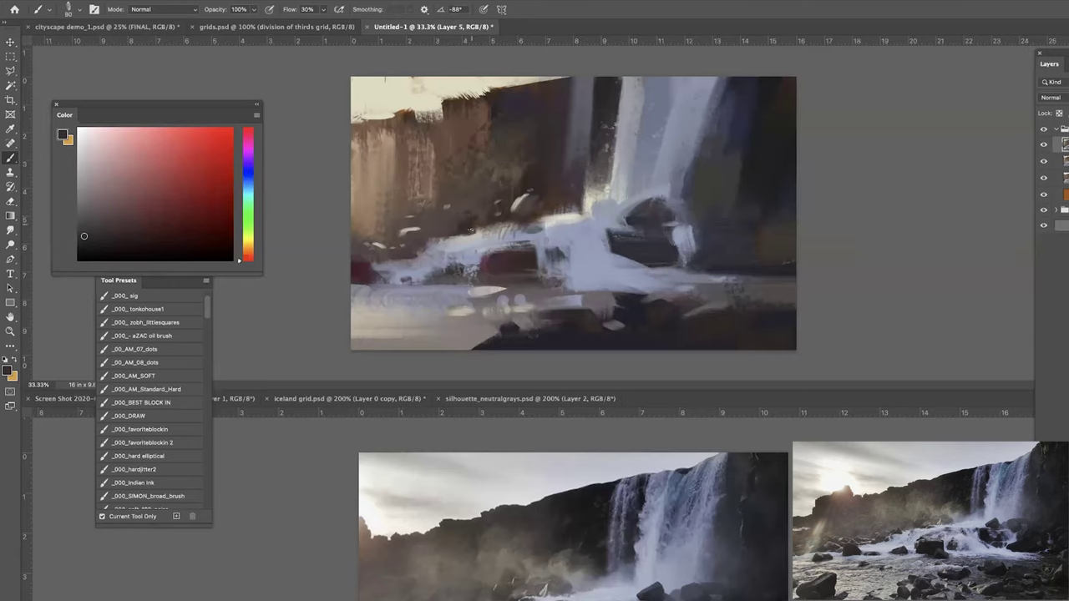
Paint sampled dark tones along the stream's far left bank and soften them with the Smudge tool.
{"action": "left_click", "coordinate": [477, 208], "text": "alt"}
{"action": "left_click", "coordinate": [463, 222], "text": "alt"}
{"action": "left_click_drag", "start_coordinate": [388, 260], "coordinate": [429, 257]}
{"action": "key", "text": "bracketright"}
{"action": "key", "text": "bracketright"}
{"action": "left_click", "coordinate": [11, 229]}
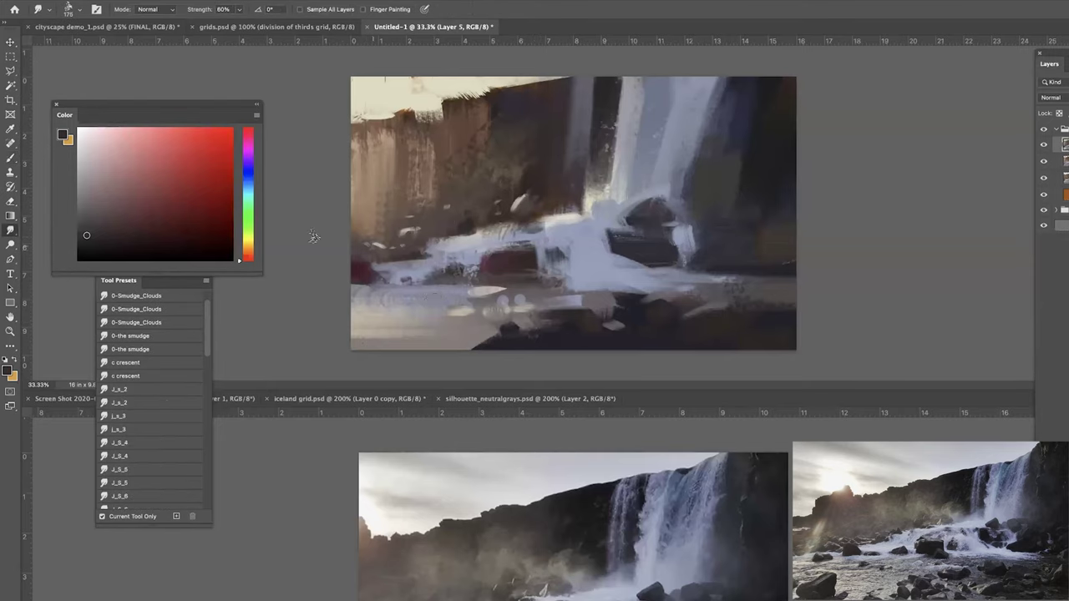
{"action": "key", "text": "b"}
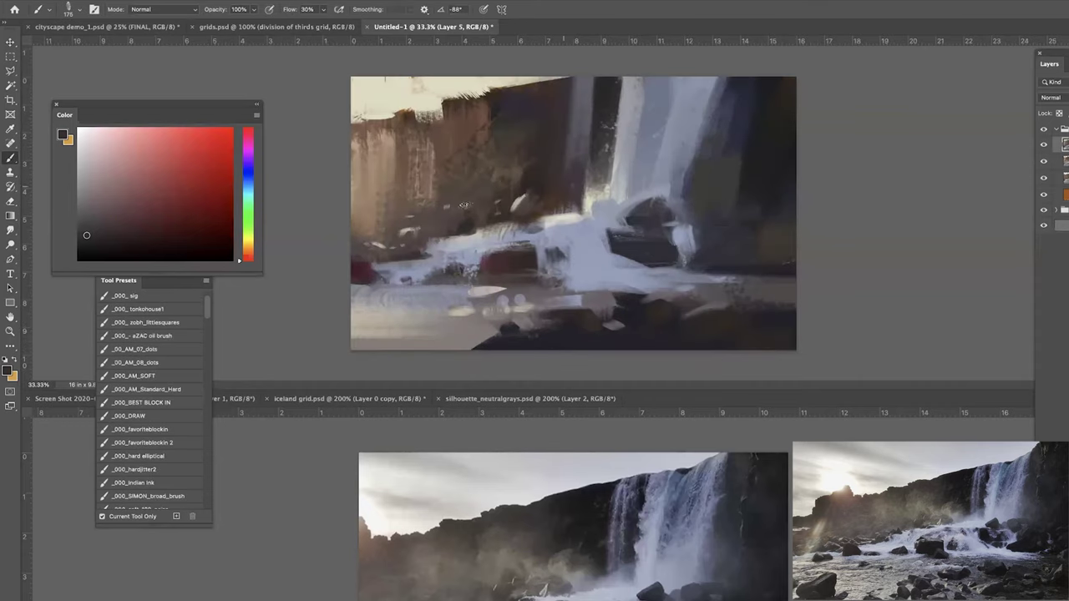
Retouch the light rock beside the stream with gray-brown and light gray tones sampled from it.
{"action": "left_click", "coordinate": [514, 206], "text": "alt"}
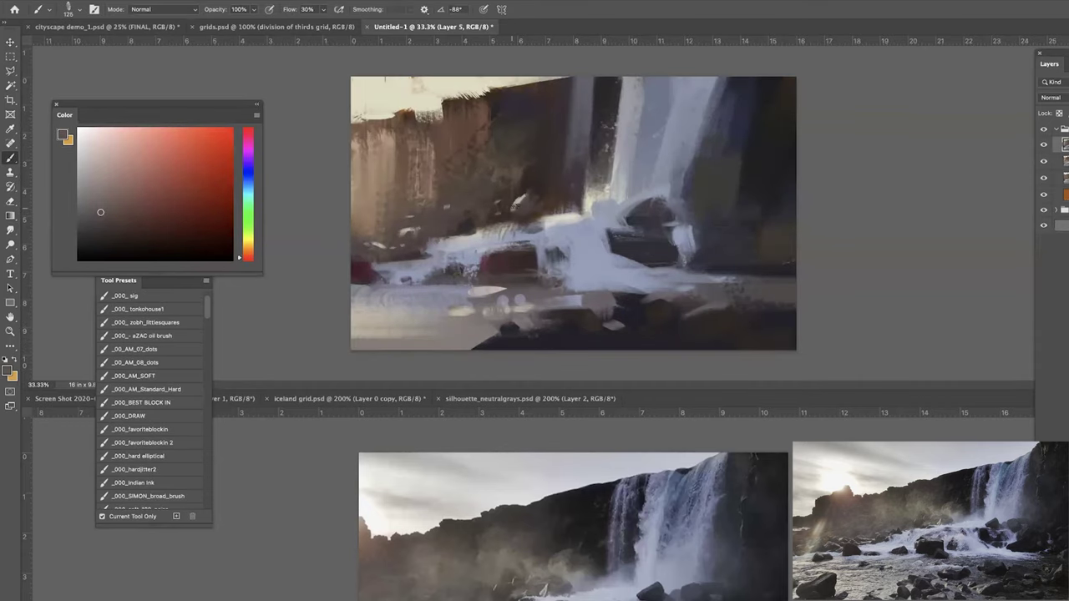
{"action": "left_click", "coordinate": [516, 202], "text": "alt"}
{"action": "key", "text": "bracketleft"}
{"action": "key", "text": "bracketleft"}
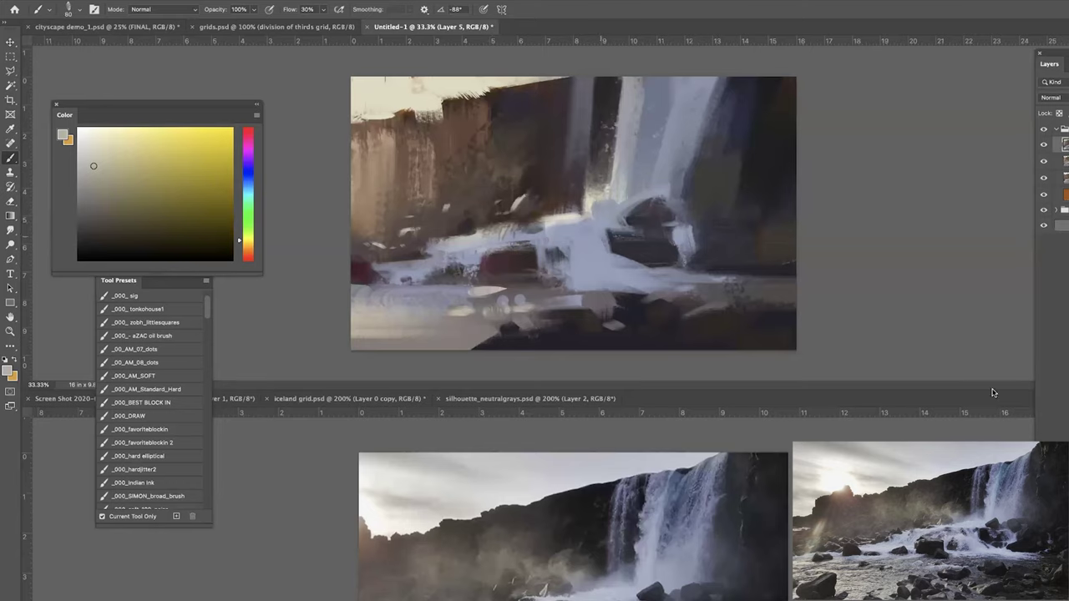
Add a new layer, dab light-gray specks over the lower left cliff, and erase the excess.
{"action": "key", "text": "ctrl+shift+alt+n"}
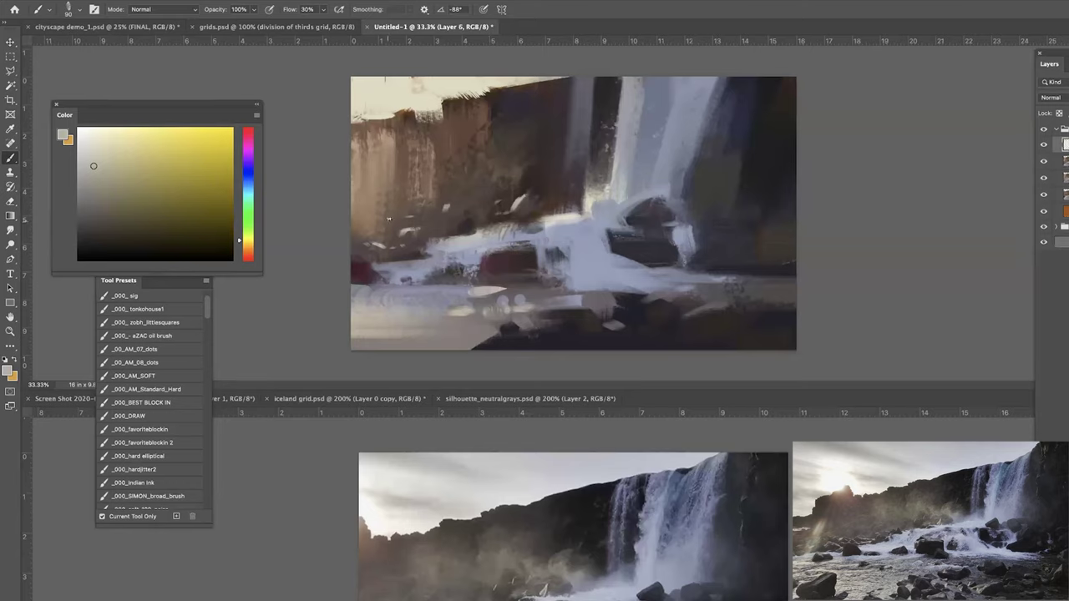
{"action": "mouse_move", "coordinate": [388, 220]}
{"action": "left_mouse_down"}
{"action": "mouse_move", "coordinate": [414, 219]}
{"action": "mouse_move", "coordinate": [424, 204]}
{"action": "mouse_move", "coordinate": [378, 207]}
{"action": "mouse_move", "coordinate": [407, 196]}
{"action": "left_mouse_up"}
{"action": "key", "text": "ctrl+minus"}
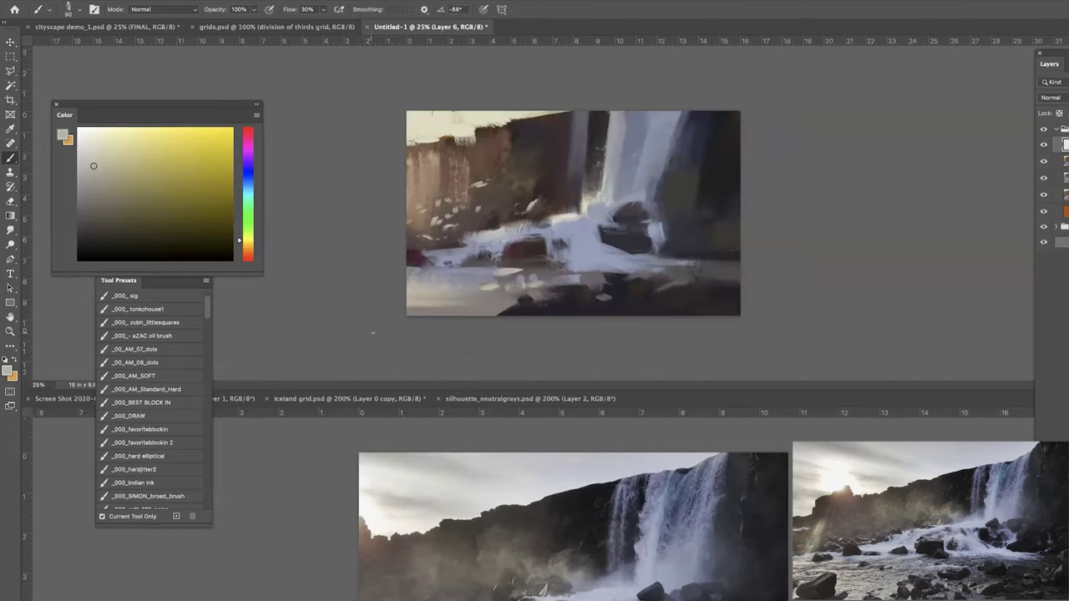
{"action": "key", "text": "e"}
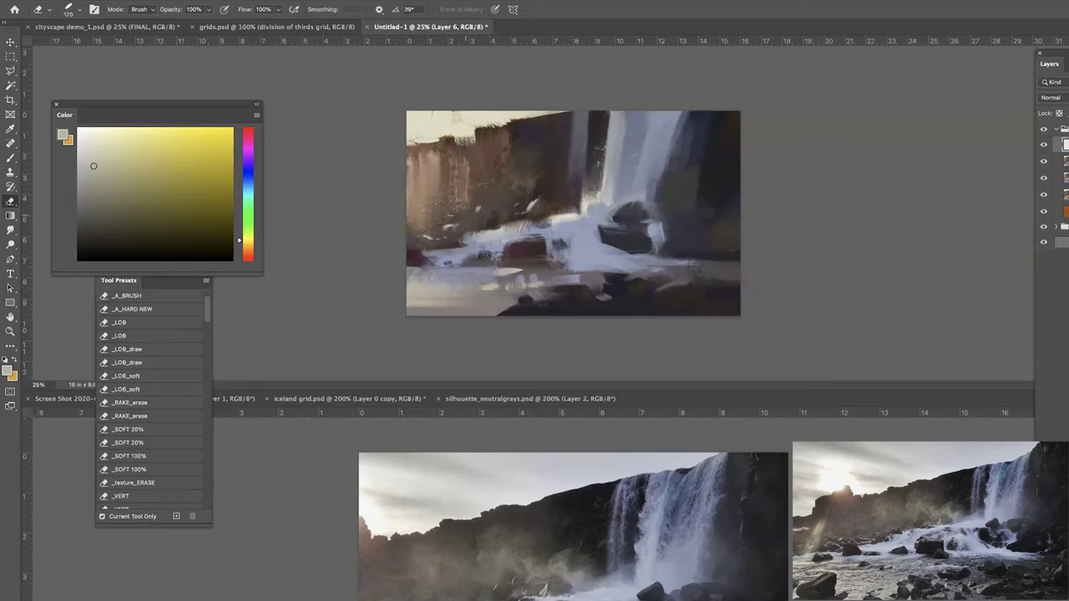
{"action": "key", "text": "b"}
{"action": "key", "text": "ctrl+plus"}
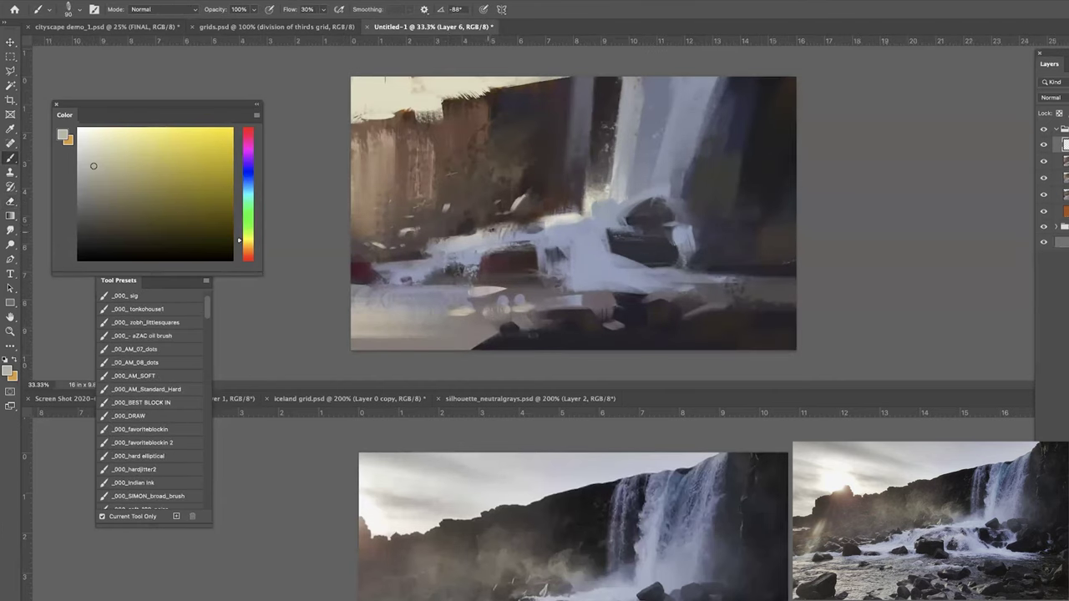
{"action": "left_click", "coordinate": [458, 207], "text": "alt"}
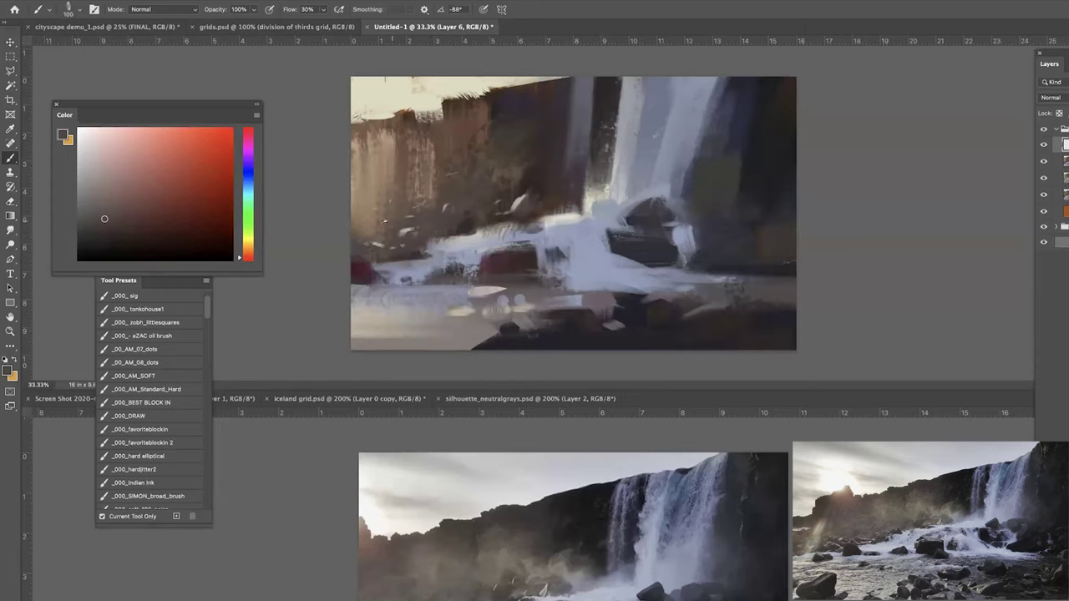
Lighten the middle section of the left cliff with muted olive-gray using the _000_BEST BLOCK IN brush at size 1200.
{"action": "left_click", "coordinate": [167, 430]}
{"action": "left_click", "coordinate": [153, 403]}
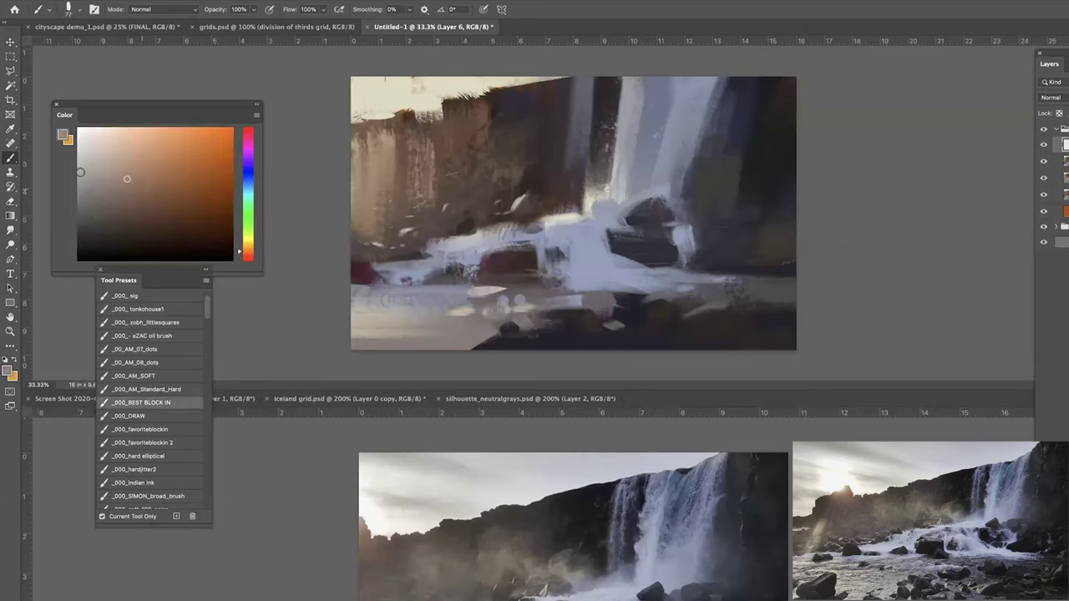
{"action": "left_click", "coordinate": [117, 144]}
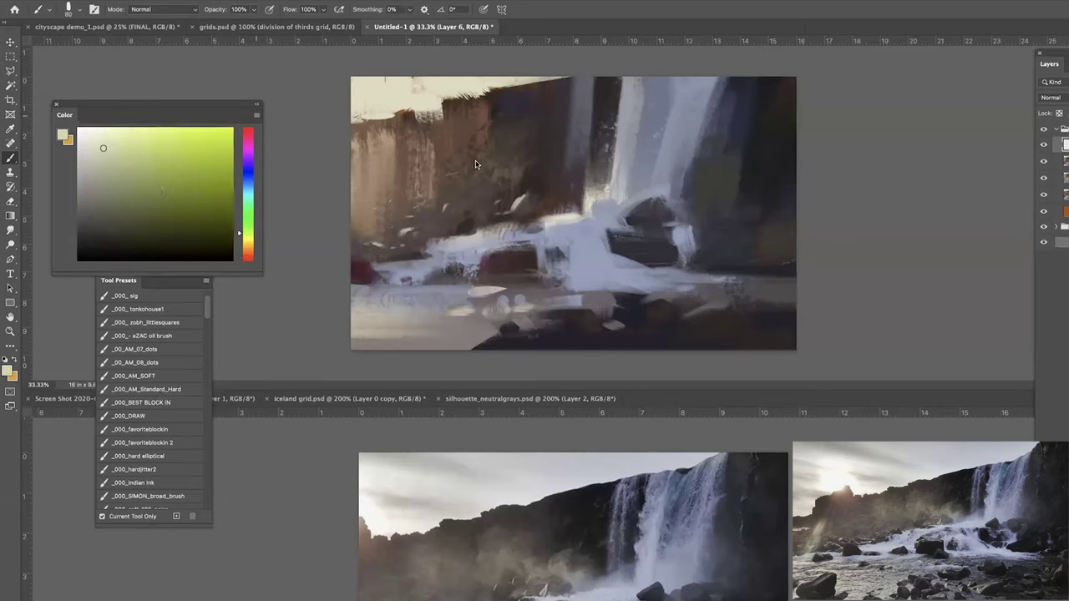
{"action": "left_click", "coordinate": [102, 175]}
{"action": "key", "text": "bracketright"}
{"action": "key", "text": "bracketright"}
{"action": "key", "text": "bracketright"}
{"action": "key", "text": "bracketright"}
{"action": "key", "text": "bracketright"}
{"action": "left_click_drag", "start_coordinate": [465, 142], "coordinate": [471, 154]}
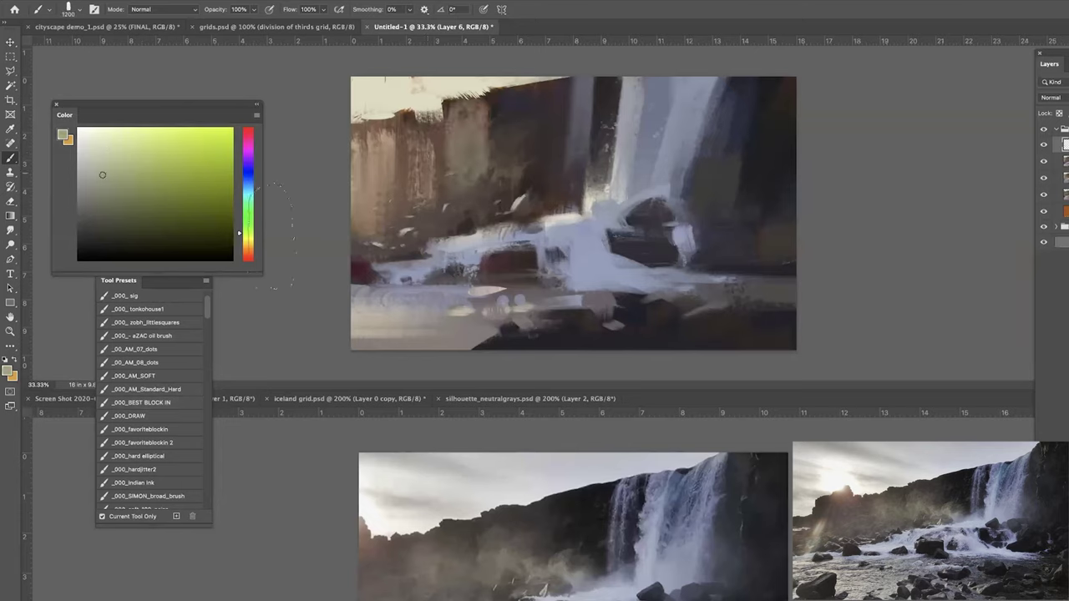
Extend the olive-gray tone across the rest of the left cliff and reduce the brush size to 800.
{"action": "left_click_drag", "start_coordinate": [407, 142], "coordinate": [408, 226]}
{"action": "key", "text": "bracketleft"}
{"action": "key", "text": "bracketleft"}
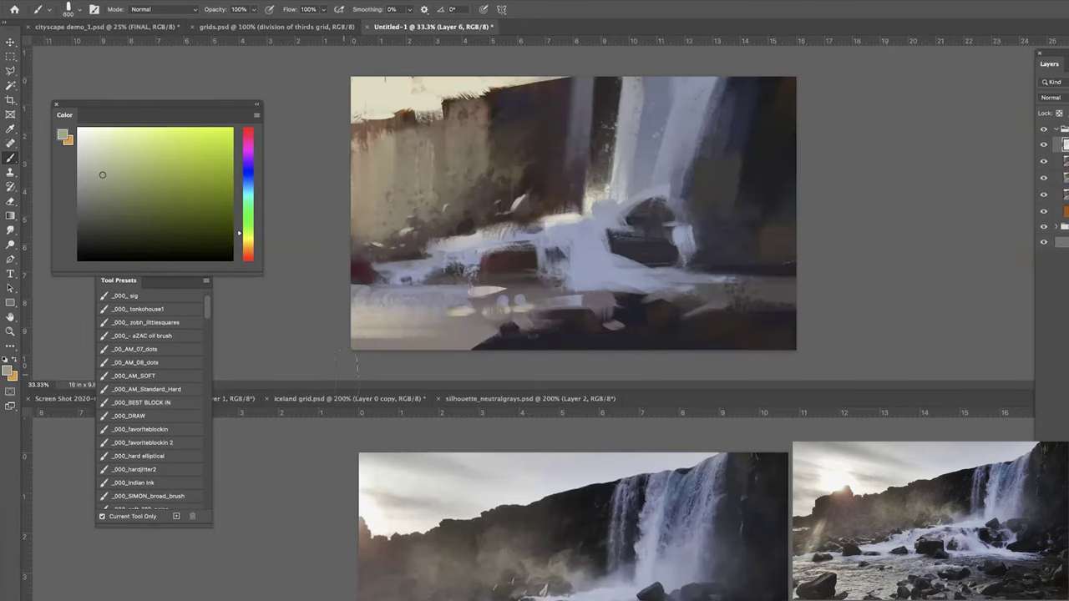
{"action": "key", "text": "ctrl+minus"}
{"action": "key", "text": "ctrl+minus"}
{"action": "key", "text": "ctrl+minus"}
{"action": "key", "text": "ctrl+minus"}
{"action": "key", "text": "ctrl+equal"}
{"action": "key", "text": "ctrl+equal"}
{"action": "key", "text": "ctrl+equal"}
{"action": "key", "text": "ctrl+equal"}
Paint a muted reddish gray haze over the lower left cliff and reduce the brush size to 300.
{"action": "left_click", "coordinate": [403, 243], "text": "alt"}
{"action": "left_click", "coordinate": [97, 198]}
{"action": "key", "text": "]"}
{"action": "mouse_move", "coordinate": [355, 232]}
{"action": "left_mouse_down"}
{"action": "mouse_move", "coordinate": [354, 219]}
{"action": "mouse_move", "coordinate": [371, 213]}
{"action": "left_mouse_up"}
{"action": "key", "text": "bracketleft"}
{"action": "key", "text": "bracketleft"}
{"action": "key", "text": "bracketleft"}
{"action": "key", "text": "ctrl+minus"}
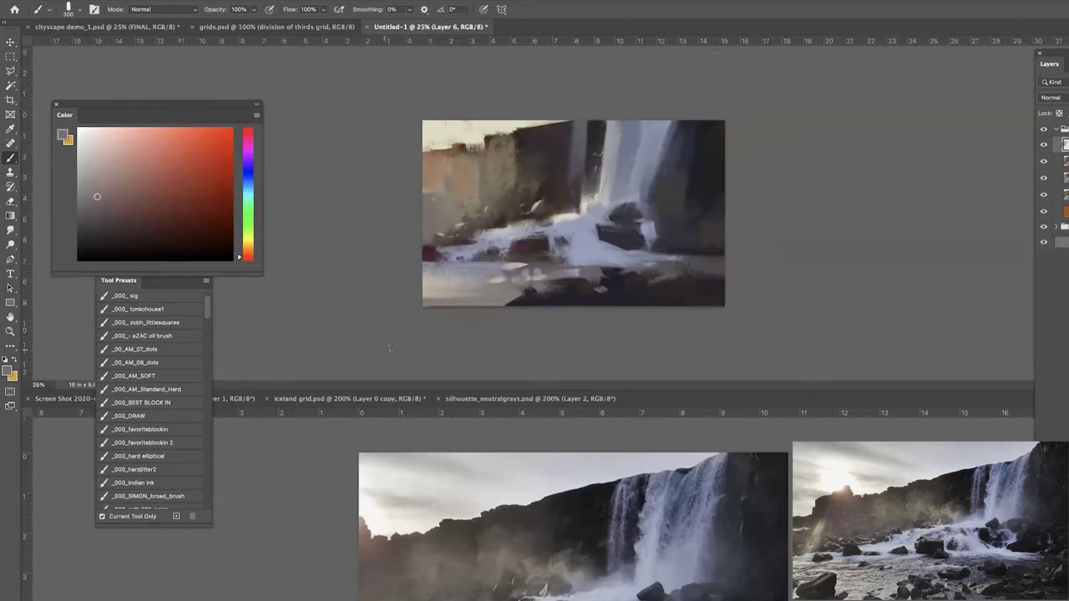
{"action": "key", "text": "super+minus"}
{"action": "key", "text": "super+plus"}
{"action": "key", "text": "super+plus"}
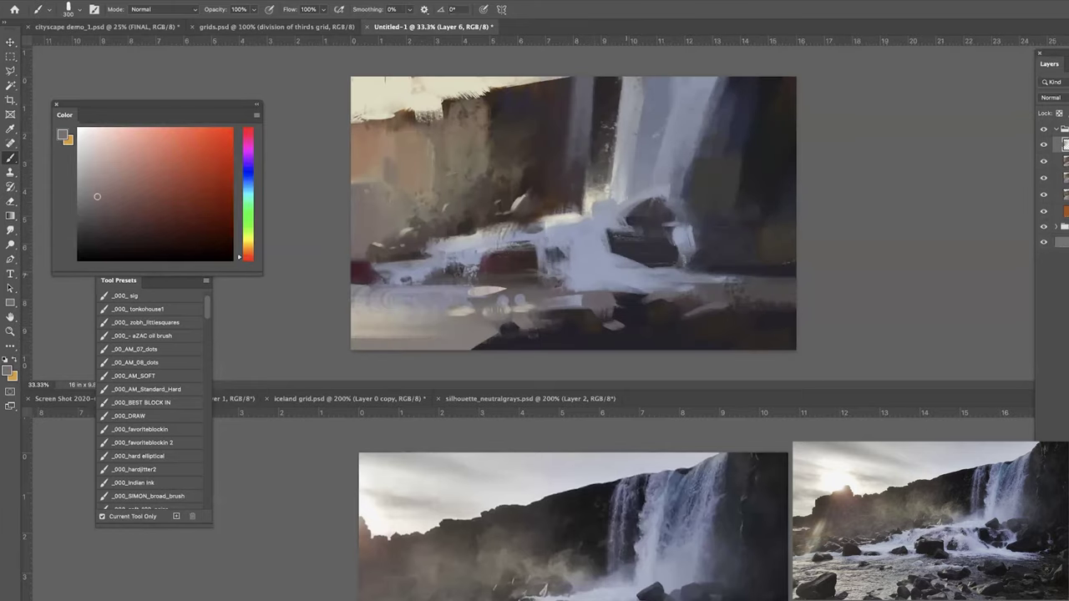
Brighten the stream around the reddish rock with a pale blue adjusted from the sampled water colour.
{"action": "left_click", "coordinate": [460, 255], "text": "alt"}
{"action": "key", "text": "bracketleft"}
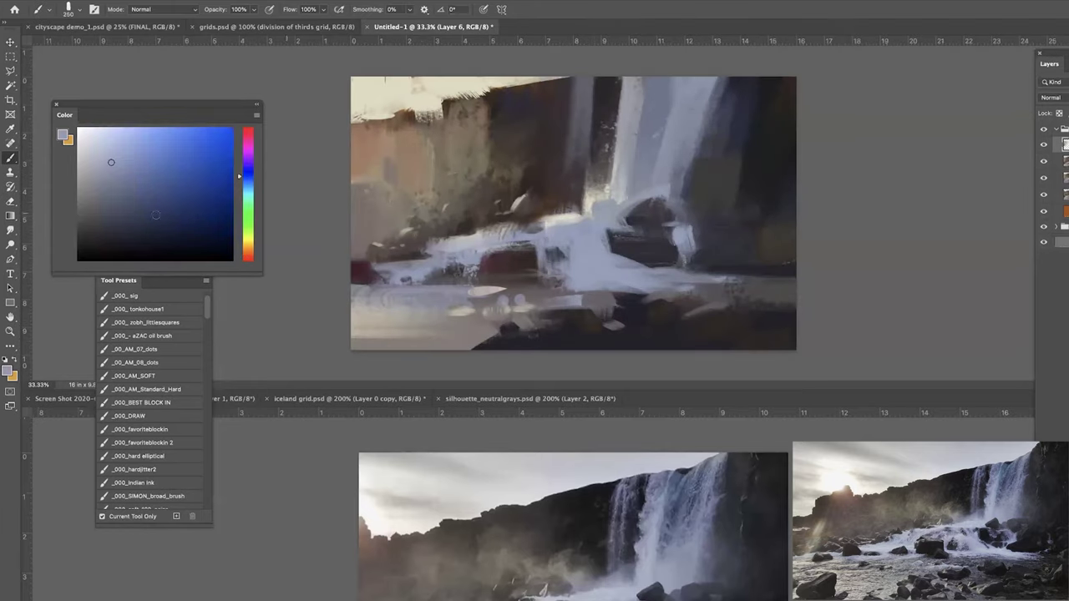
{"action": "left_click", "coordinate": [104, 133]}
{"action": "key", "text": "bracketleft"}
{"action": "key", "text": "bracketleft"}
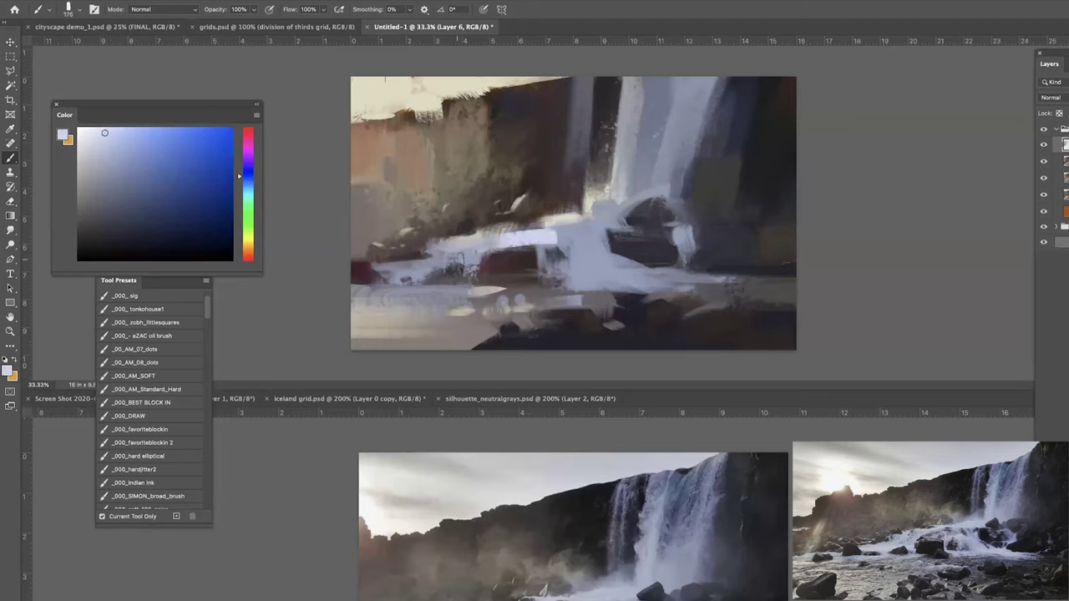
{"action": "left_click", "coordinate": [102, 150]}
{"action": "key", "text": "bracketright"}
{"action": "key", "text": "bracketright"}
{"action": "left_click_drag", "start_coordinate": [482, 242], "coordinate": [475, 265]}
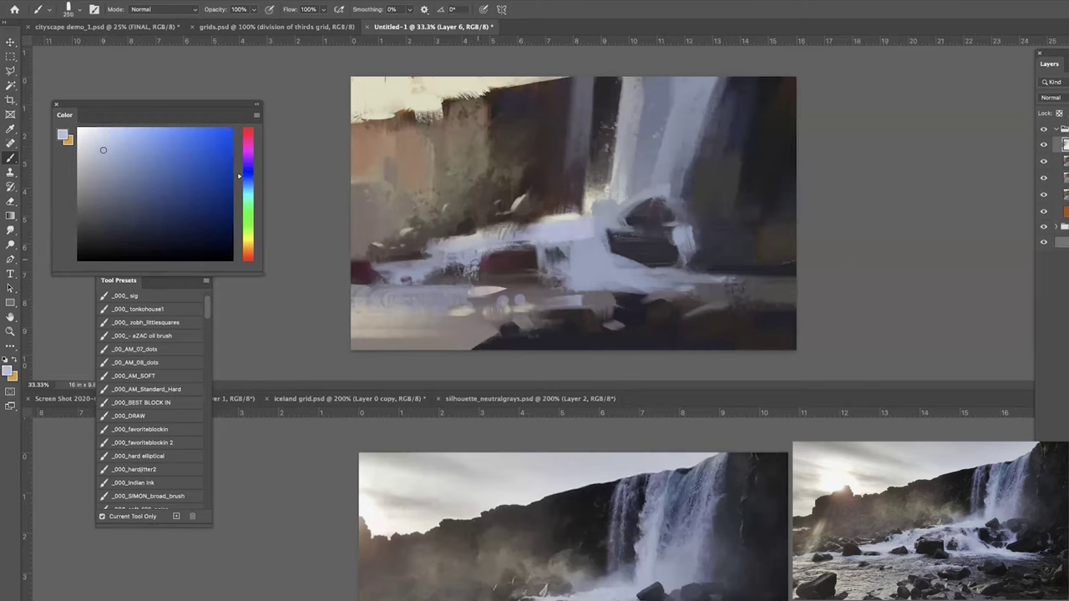
{"action": "key", "text": "bracketleft"}
{"action": "key", "text": "bracketleft"}
Paint a small dark brown rock at the stream's upper edge and shade the water below it with sampled blue-gray.
{"action": "left_click", "coordinate": [500, 215], "text": "alt"}
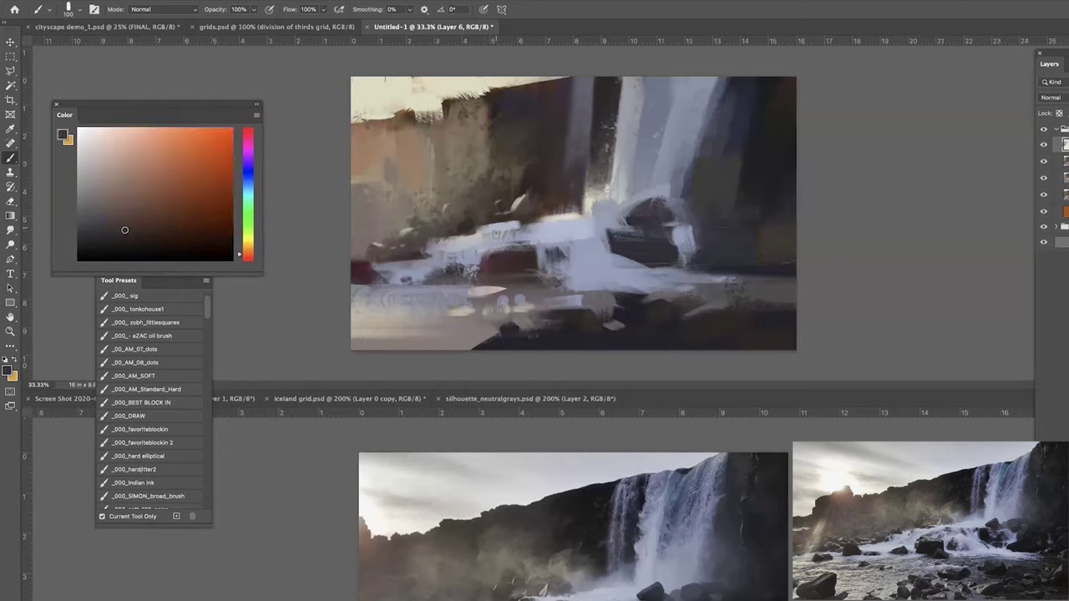
{"action": "left_click_drag", "start_coordinate": [493, 230], "coordinate": [513, 227]}
{"action": "left_click", "coordinate": [516, 235], "text": "alt"}
{"action": "left_click", "coordinate": [504, 236], "text": "alt"}
{"action": "left_click_drag", "start_coordinate": [518, 239], "coordinate": [475, 240]}
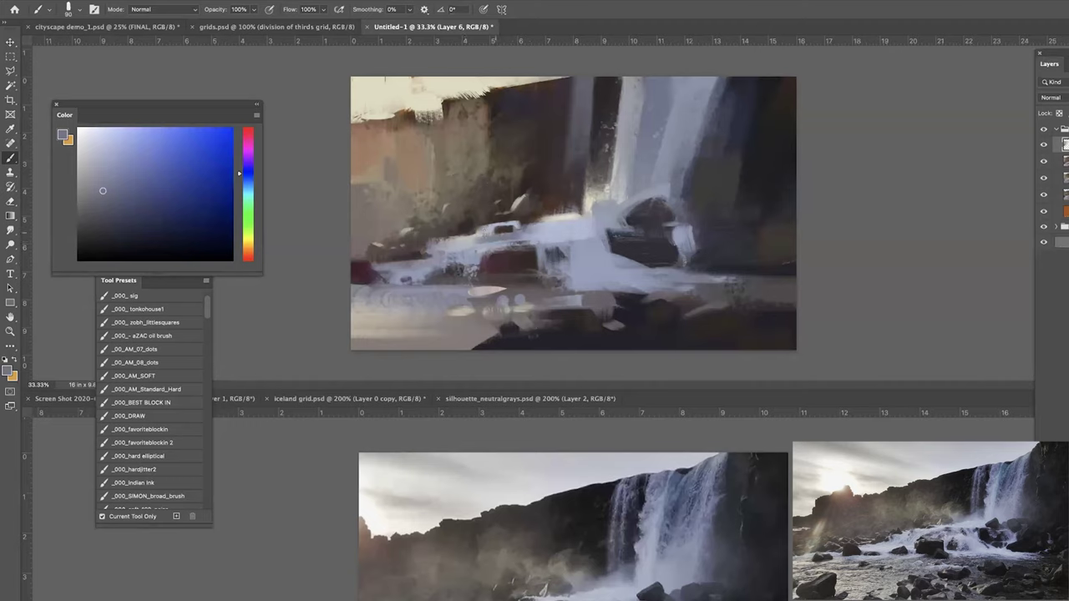
Refine the water edge around the small rock with sampled lavender and repaint the rock in muted gray.
{"action": "left_click", "coordinate": [498, 242], "text": "alt"}
{"action": "key", "text": "]"}
{"action": "left_click", "coordinate": [512, 224], "text": "alt"}
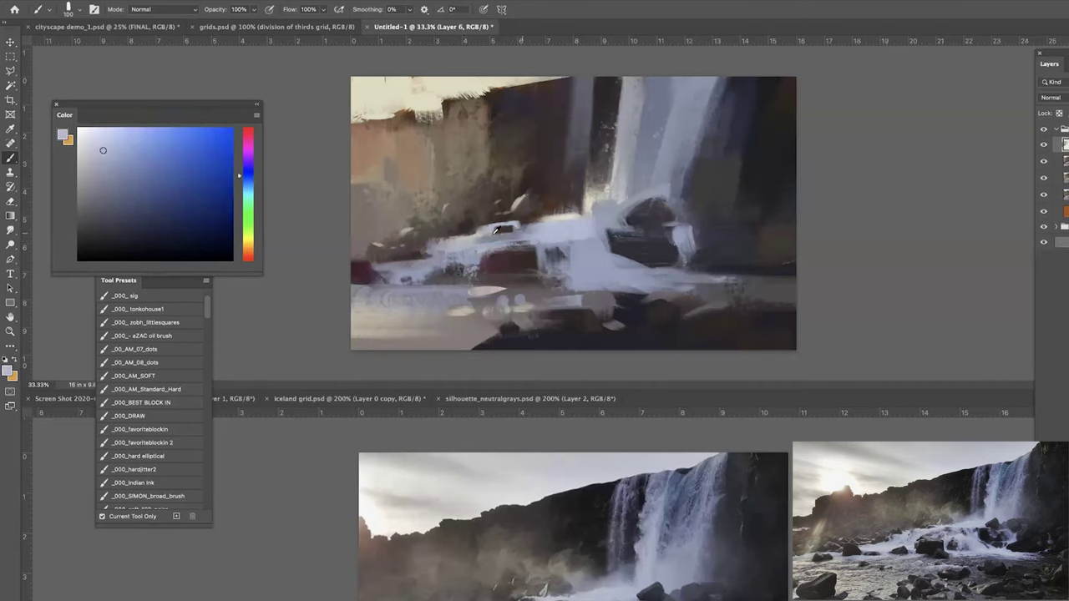
{"action": "left_click", "coordinate": [497, 228], "text": "alt"}
{"action": "left_click", "coordinate": [378, 215], "text": "alt"}
{"action": "key", "text": "bracketleft"}
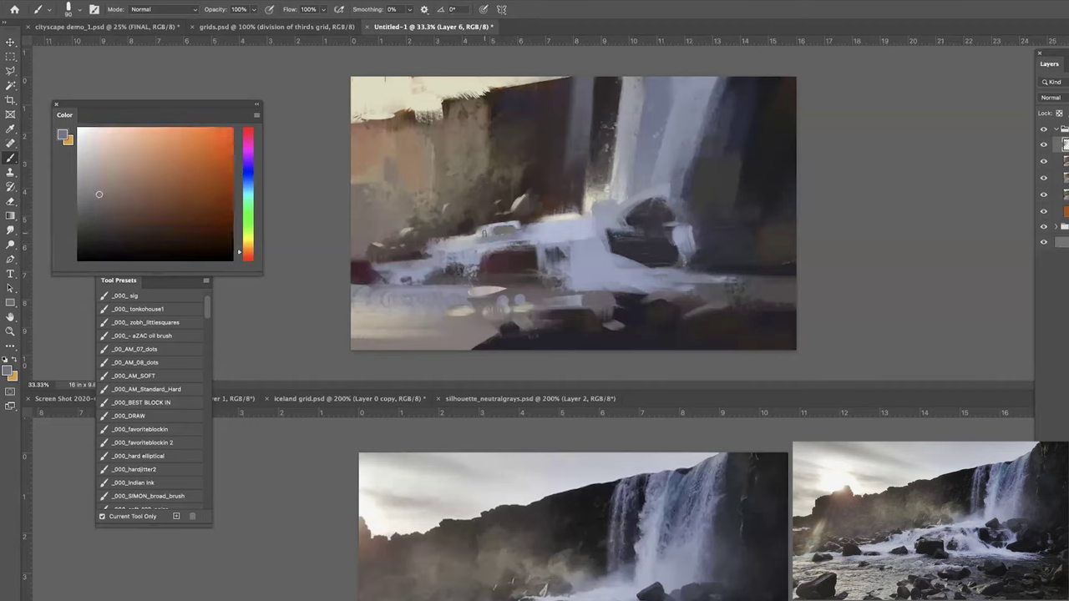
Touch up the small rock and surrounding water at the stream's upper edge with sampled grays and blue-gray.
{"action": "left_click", "coordinate": [562, 208], "text": "alt"}
{"action": "left_click", "coordinate": [496, 233], "text": "alt"}
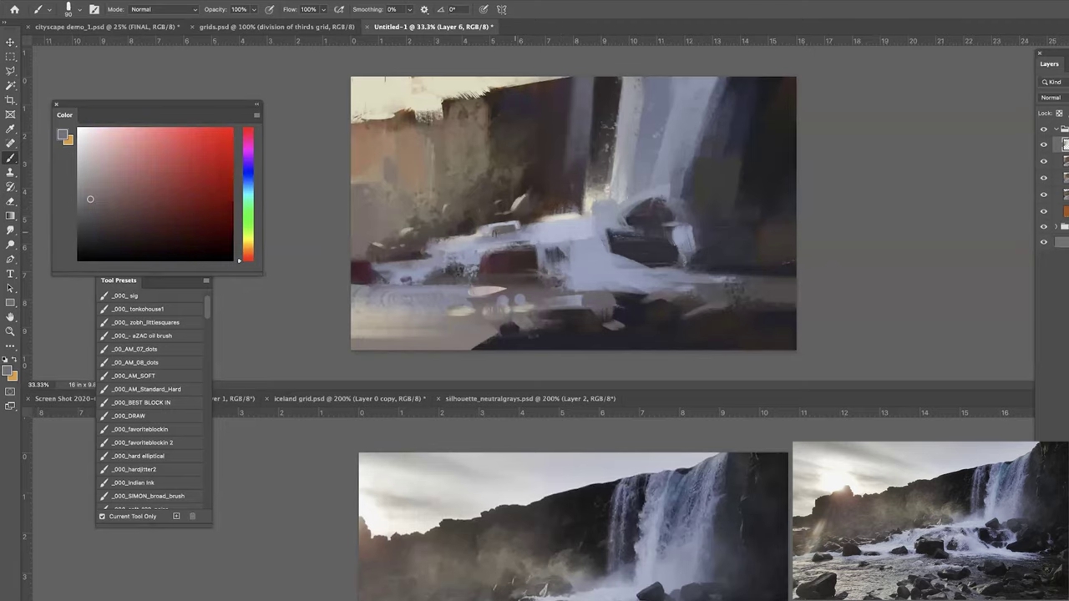
{"action": "left_click", "coordinate": [474, 242], "text": "alt"}
{"action": "key", "text": "bracketright"}
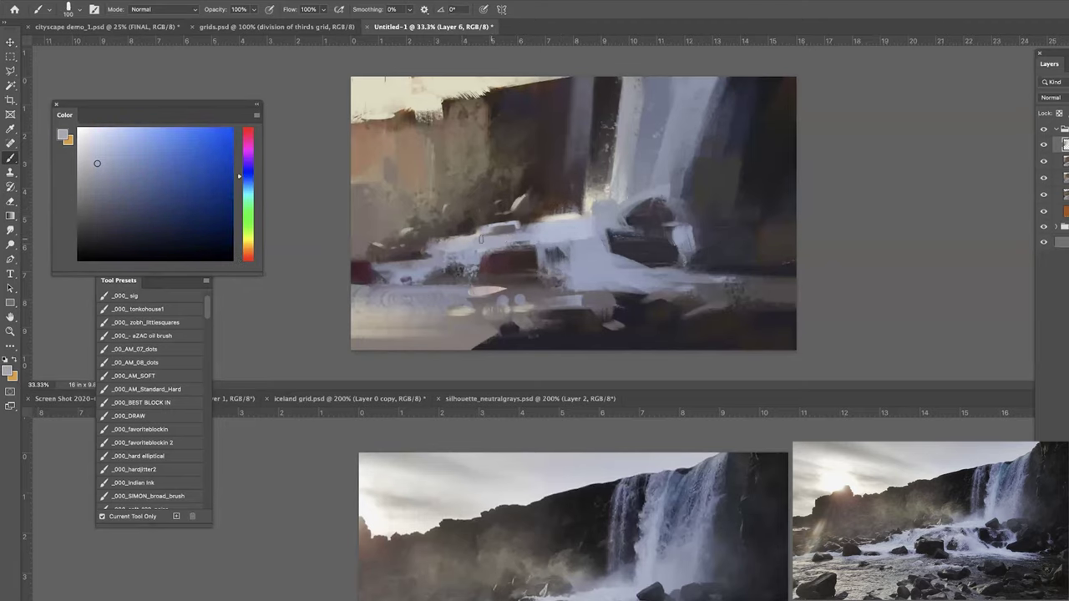
{"action": "key", "text": "super+minus"}
{"action": "key", "text": "super+minus"}
{"action": "key", "text": "super+minus"}
{"action": "key", "text": "super+plus"}
{"action": "key", "text": "super+plus"}
{"action": "key", "text": "super+plus"}
{"action": "left_click", "coordinate": [528, 234], "text": "alt"}
{"action": "left_click", "coordinate": [513, 233], "text": "alt"}
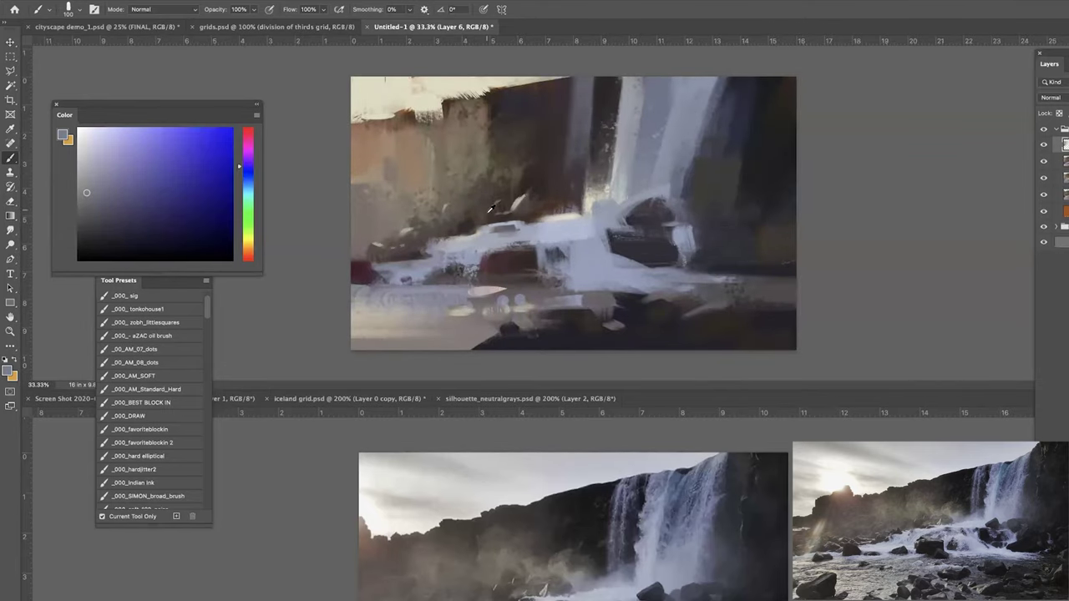
Paint pale blue water spilling down the left side of the reddish rock, starting from a lightened sampled stream colour.
{"action": "left_click", "coordinate": [513, 223], "text": "alt"}
{"action": "left_click", "coordinate": [99, 146]}
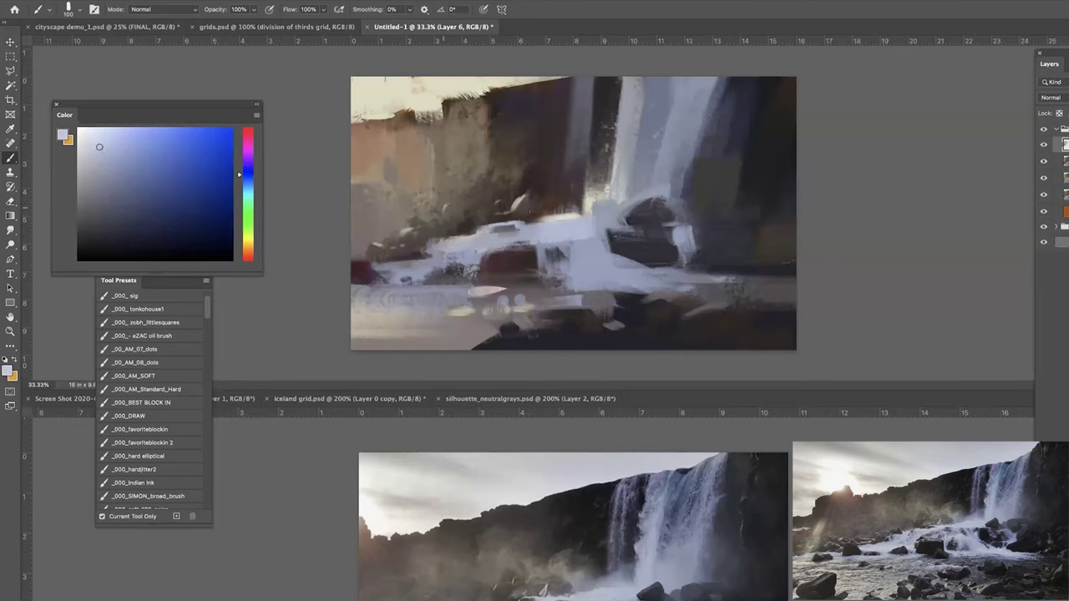
{"action": "key", "text": "]"}
{"action": "key", "text": "]"}
{"action": "key", "text": "]"}
{"action": "mouse_move", "coordinate": [494, 241]}
{"action": "left_mouse_down"}
{"action": "mouse_move", "coordinate": [442, 349]}
{"action": "mouse_move", "coordinate": [417, 313]}
{"action": "mouse_move", "coordinate": [413, 284]}
{"action": "left_mouse_up"}
{"action": "key", "text": "bracketleft"}
{"action": "key", "text": "bracketleft"}
{"action": "key", "text": "bracketleft"}
{"action": "key", "text": "bracketleft"}
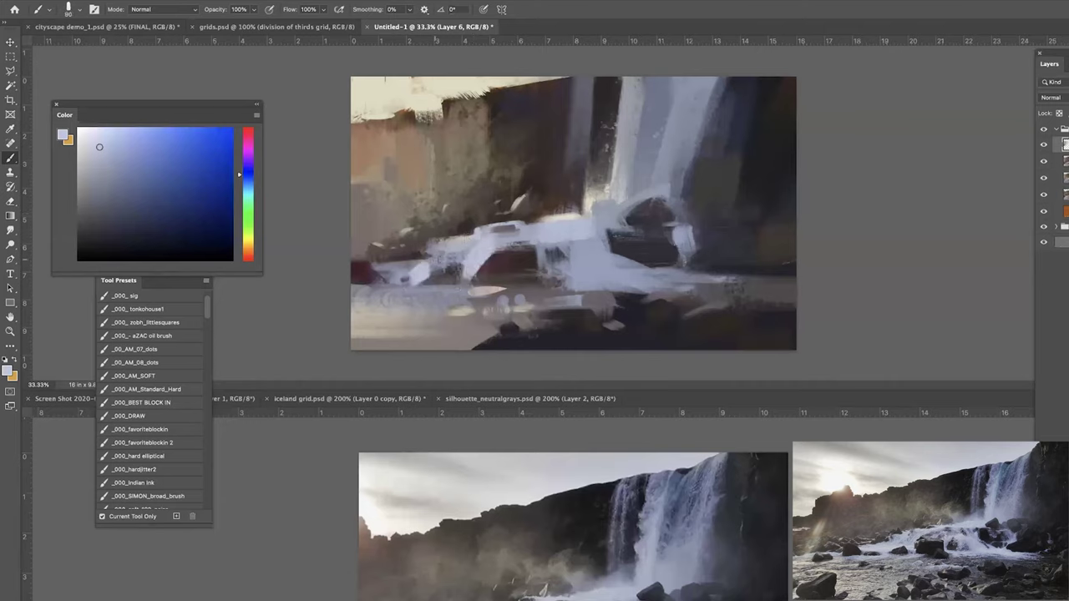
Dab pale blue highlights onto the stream's left end and its upper left edge with a smaller brush.
{"action": "left_click", "coordinate": [396, 278]}
{"action": "key", "text": "bracketleft"}
{"action": "left_click", "coordinate": [391, 277]}
{"action": "left_click", "coordinate": [433, 238]}
{"action": "key", "text": "bracketleft"}
{"action": "left_click", "coordinate": [443, 238]}
Add a grayer blue water stroke and sampled dark touches around the rocks at the far left bank, reducing the brush to 45.
{"action": "left_click", "coordinate": [94, 168]}
{"action": "left_click_drag", "start_coordinate": [370, 255], "coordinate": [389, 256]}
{"action": "left_click", "coordinate": [399, 259], "text": "alt"}
{"action": "key", "text": "bracketleft"}
{"action": "key", "text": "bracketleft"}
{"action": "left_click_drag", "start_coordinate": [370, 279], "coordinate": [378, 286]}
{"action": "key", "text": "super+minus"}
{"action": "key", "text": "super+minus"}
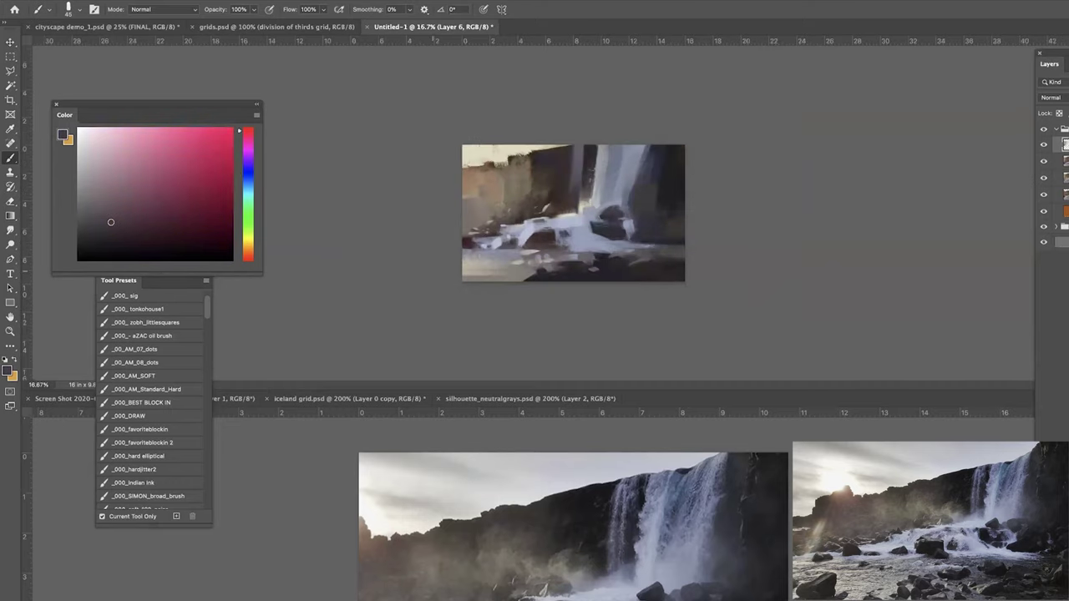
{"action": "key", "text": "ctrl+plus"}
{"action": "key", "text": "ctrl+plus"}
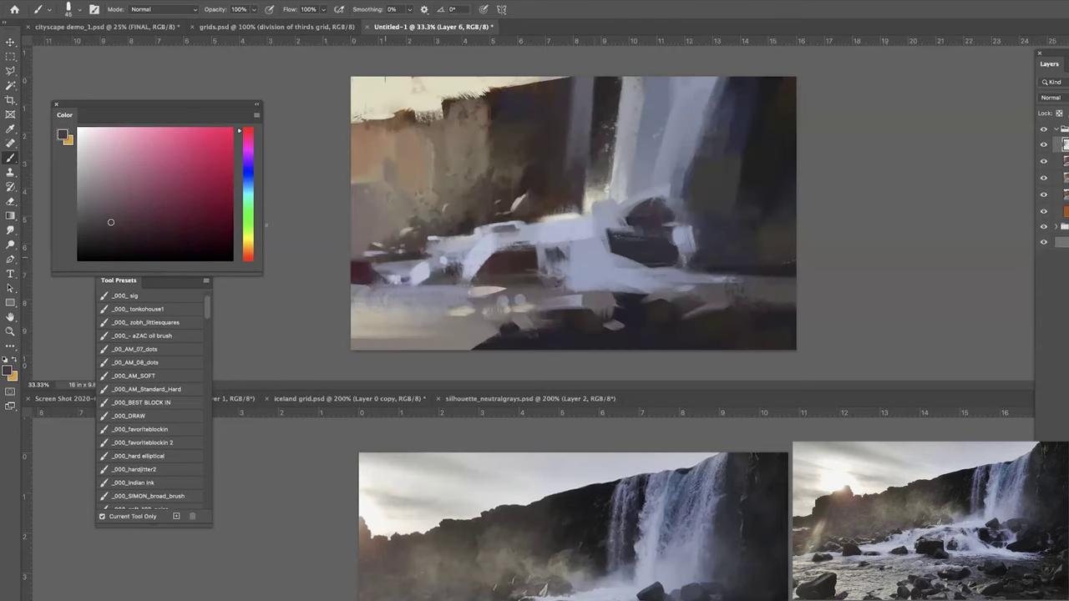
Smudge the paint around the small rock at the stream's upper edge and return to the brush with a sampled blue-gray.
{"action": "left_click", "coordinate": [10, 228]}
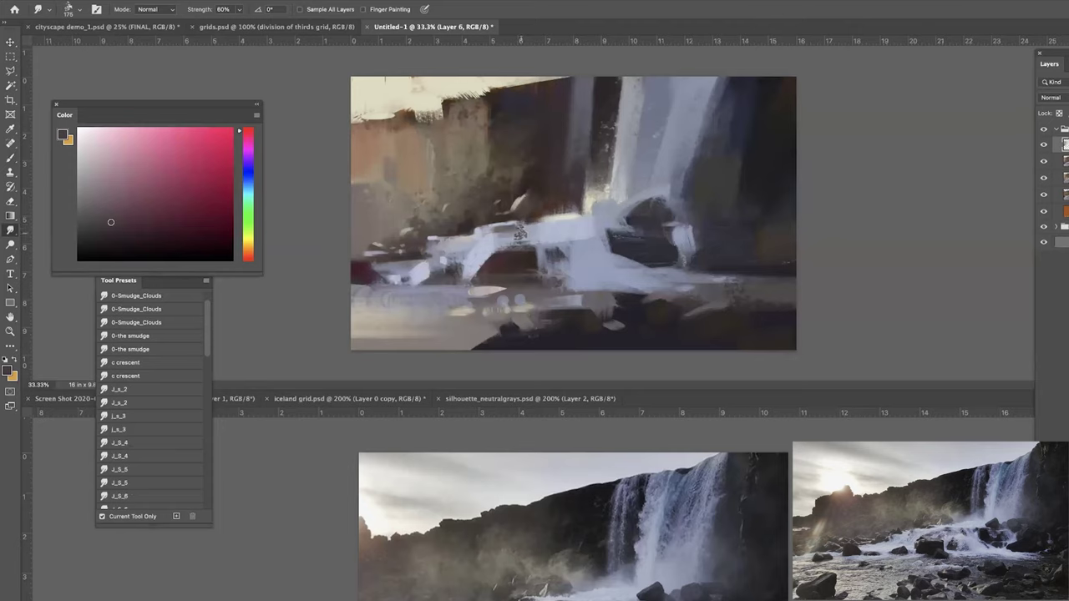
{"action": "key", "text": "bracketright"}
{"action": "key", "text": "bracketright"}
{"action": "key", "text": "b"}
{"action": "left_click", "coordinate": [401, 262], "text": "alt"}
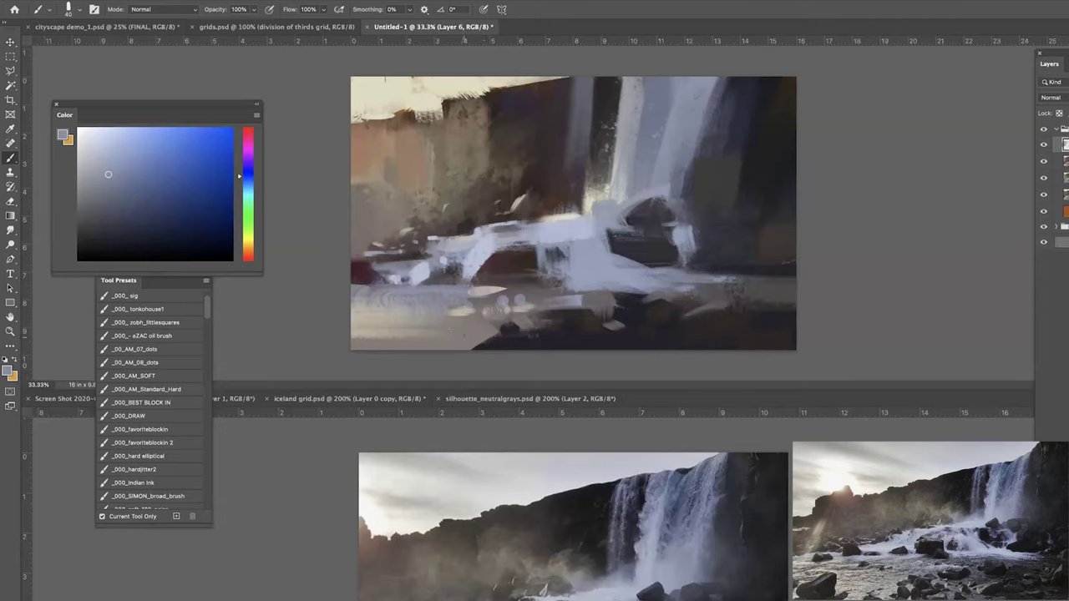
Paint a muted mauve-gray plane on the right side of the reddish rock, adjusting the colour sampled from the large rock.
{"action": "left_click", "coordinate": [507, 266], "text": "alt"}
{"action": "left_click", "coordinate": [618, 247], "text": "alt"}
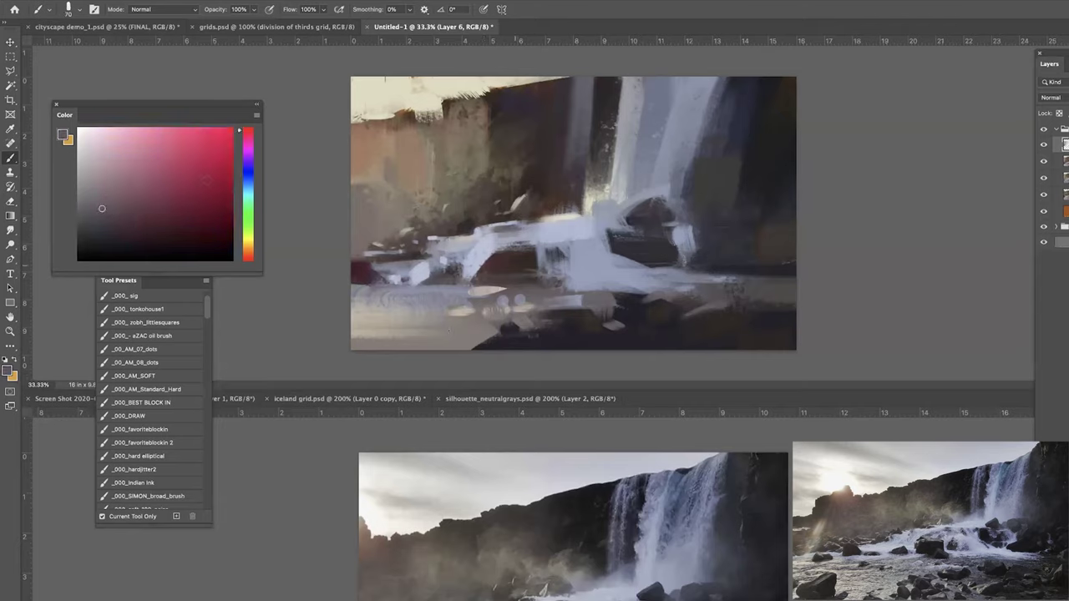
{"action": "left_click", "coordinate": [527, 267]}
{"action": "left_click", "coordinate": [85, 202]}
{"action": "left_click", "coordinate": [527, 267]}
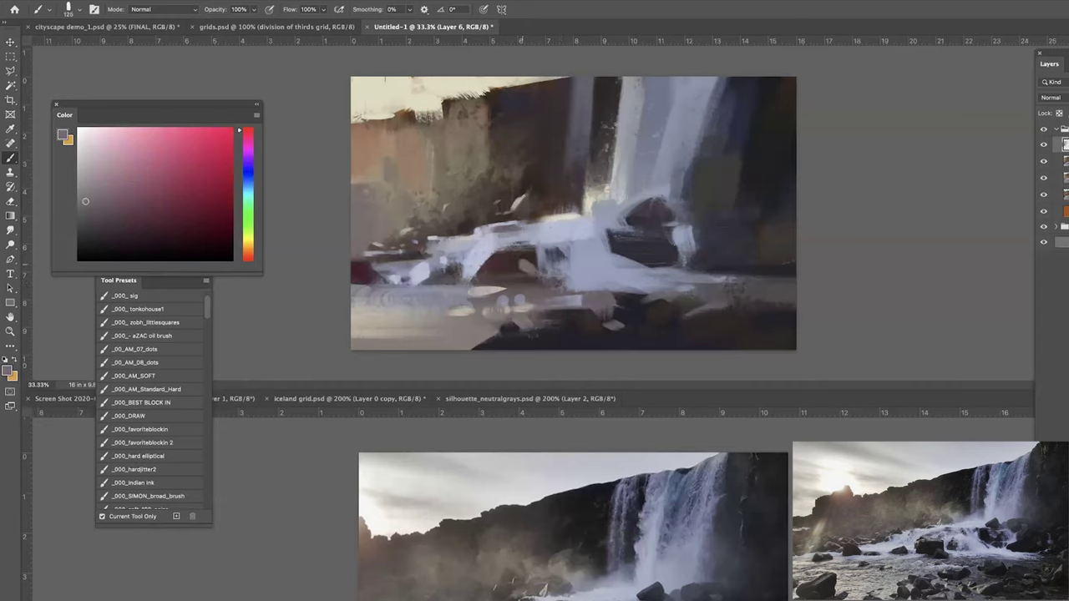
{"action": "left_click", "coordinate": [512, 259], "text": "alt"}
{"action": "left_click", "coordinate": [527, 268]}
Brush a darker, cooler blue-gray over the right face of the reddish rock at brush size 125.
{"action": "left_click", "coordinate": [486, 248], "text": "alt"}
{"action": "key", "text": "]"}
{"action": "left_click", "coordinate": [248, 173]}
{"action": "left_click", "coordinate": [87, 212]}
{"action": "left_click_drag", "start_coordinate": [521, 262], "coordinate": [532, 273]}
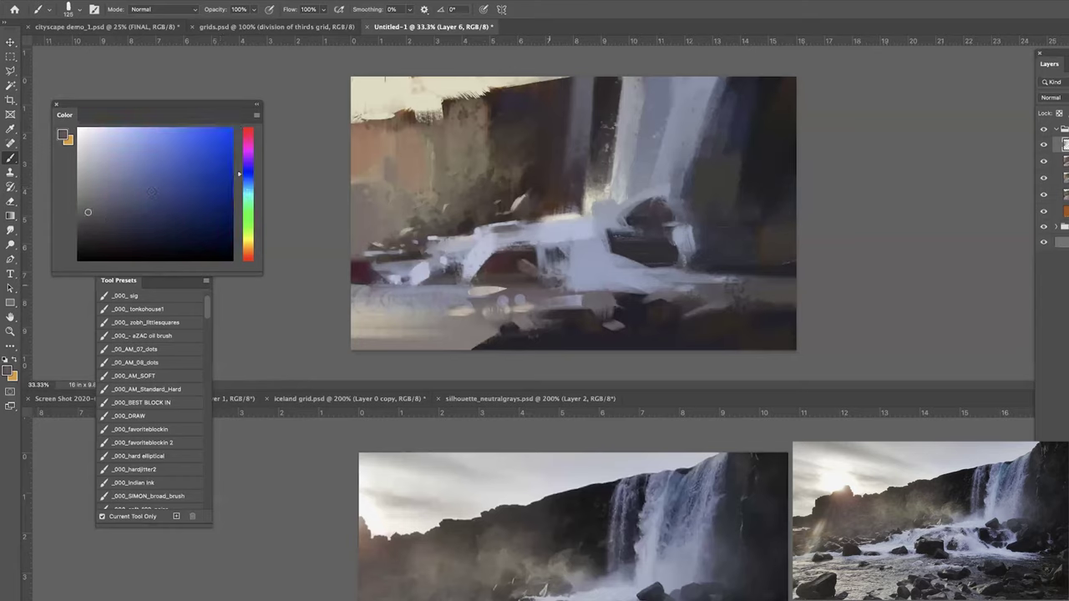
Deepen the reddish rock's lower right side with a desaturated dark brown and place a small dark rock in the water below.
{"action": "left_click", "coordinate": [514, 265], "text": "alt"}
{"action": "key", "text": "bracketright"}
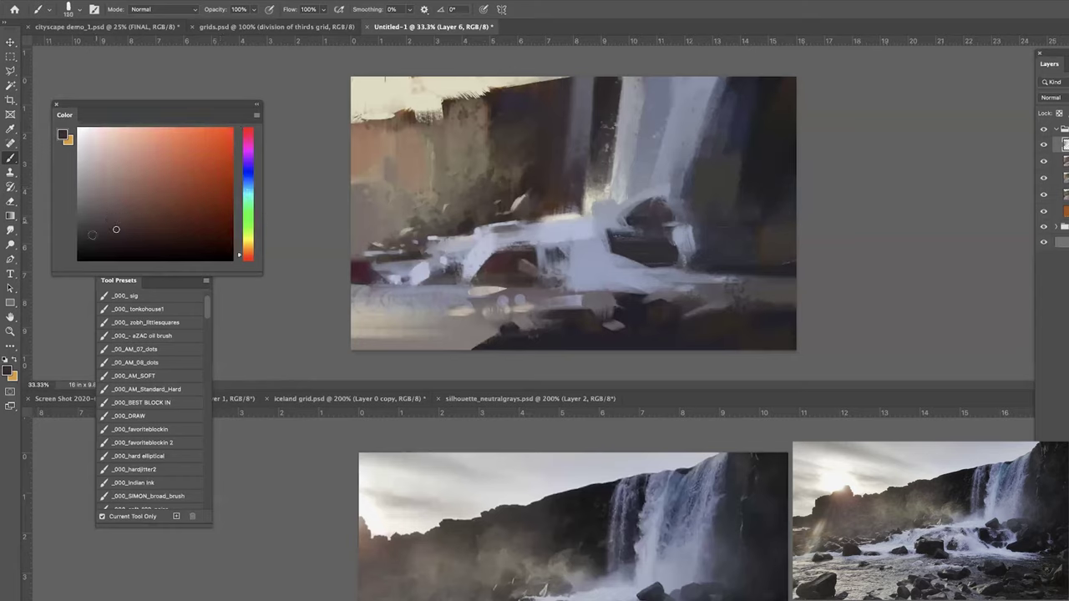
{"action": "left_click", "coordinate": [96, 234]}
{"action": "left_click_drag", "start_coordinate": [514, 265], "coordinate": [546, 284]}
{"action": "key", "text": "bracketleft"}
{"action": "key", "text": "bracketleft"}
{"action": "key", "text": "bracketleft"}
{"action": "key", "text": "ctrl+minus"}
{"action": "key", "text": "ctrl+minus"}
{"action": "key", "text": "ctrl+minus"}
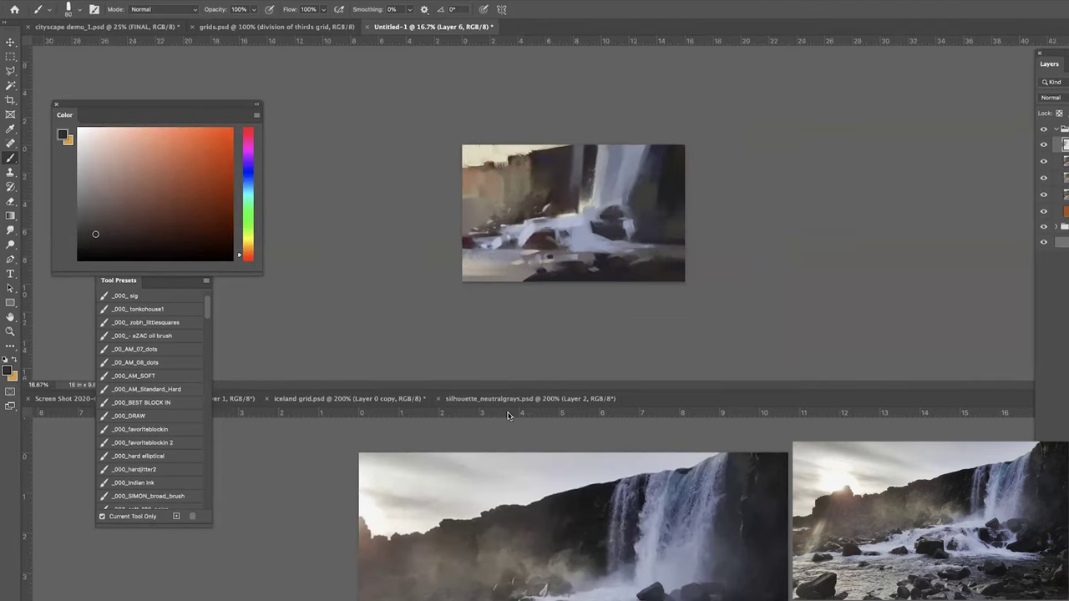
{"action": "key", "text": "ctrl+plus"}
{"action": "key", "text": "ctrl+plus"}
{"action": "key", "text": "ctrl+plus"}
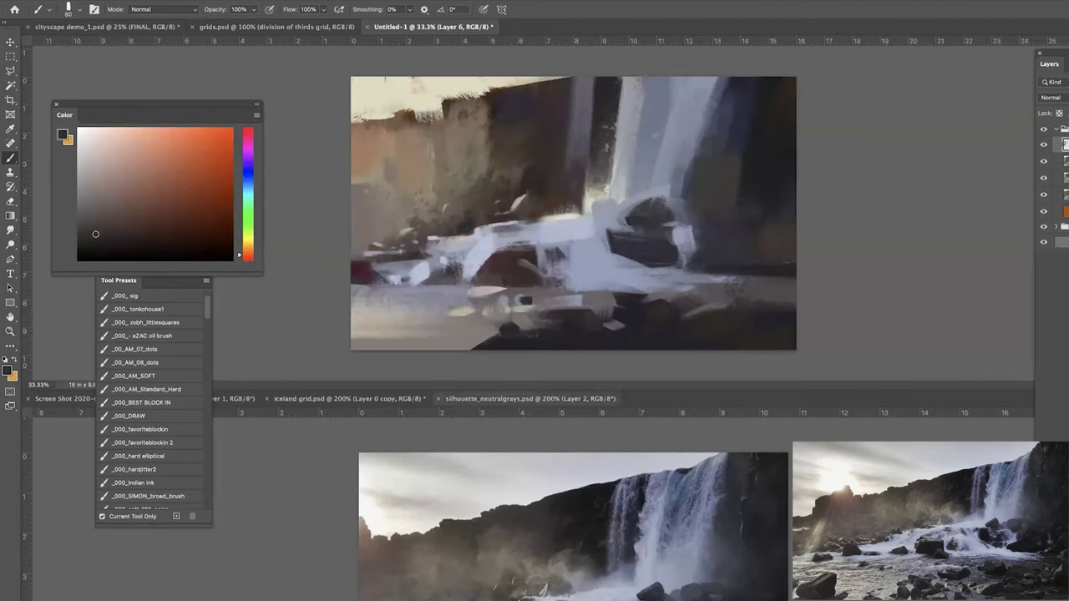
Refine the reddish rock's planes with sampled browns and grays, and pick up pale blue from the adjacent water.
{"action": "left_click", "coordinate": [524, 261], "text": "alt"}
{"action": "left_click", "coordinate": [511, 258], "text": "alt"}
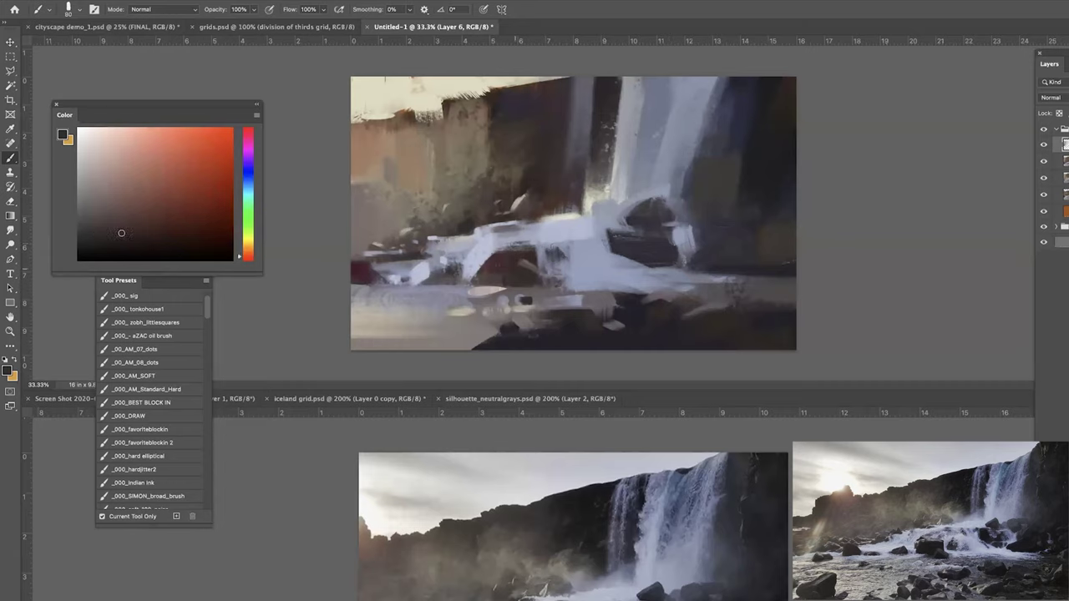
{"action": "left_click", "coordinate": [527, 259], "text": "alt"}
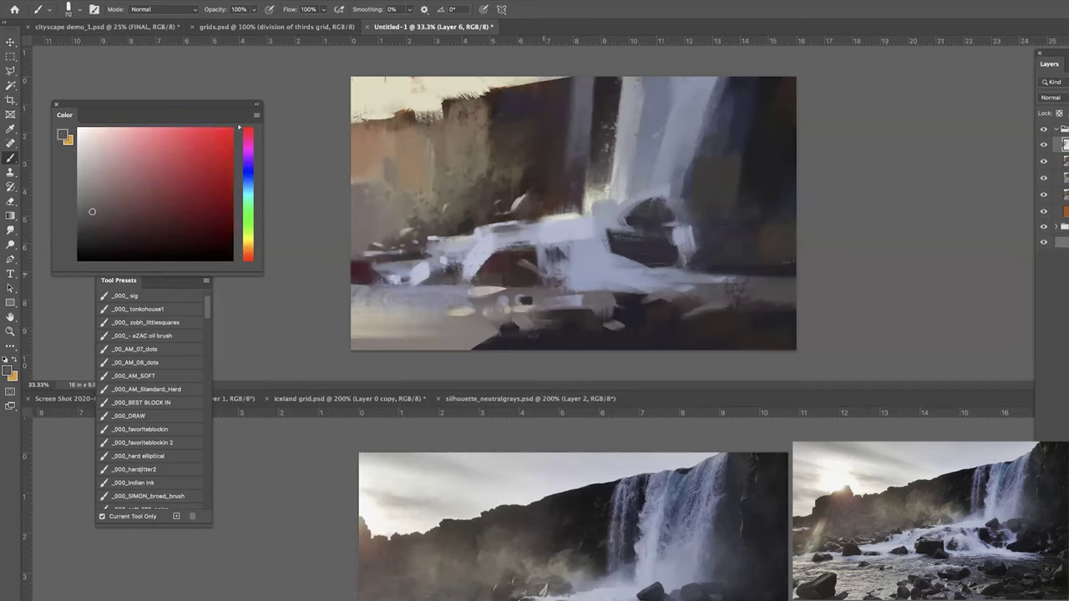
{"action": "left_click", "coordinate": [526, 263], "text": "alt"}
{"action": "left_click", "coordinate": [595, 273], "text": "alt"}
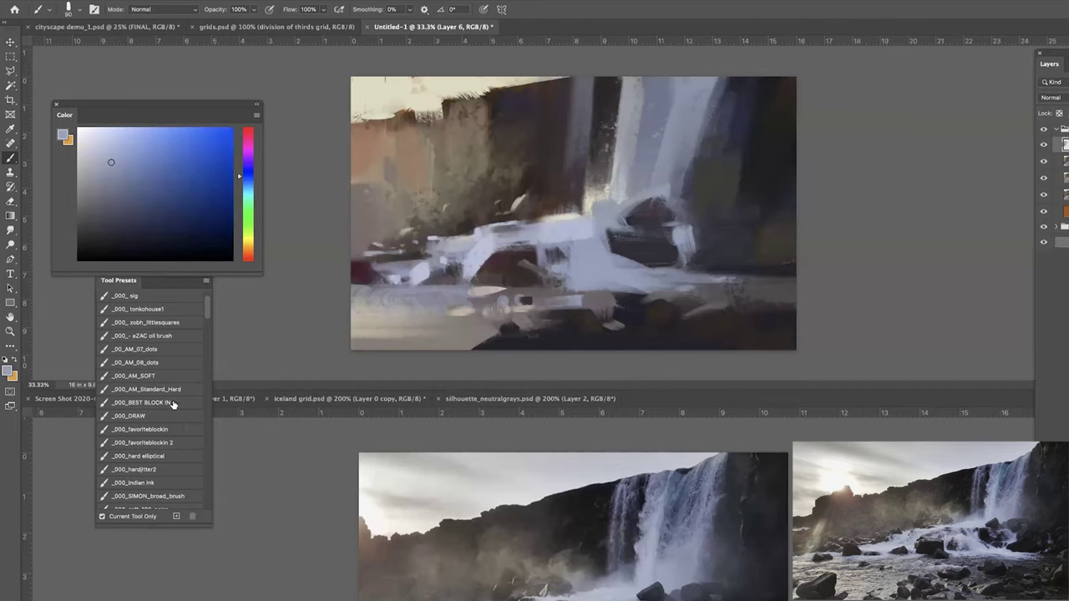
Load the _000_- aZAC oil brush preset and stroke a pale cyan onto the water below the waterfall at size 300.
{"action": "left_click", "coordinate": [123, 335]}
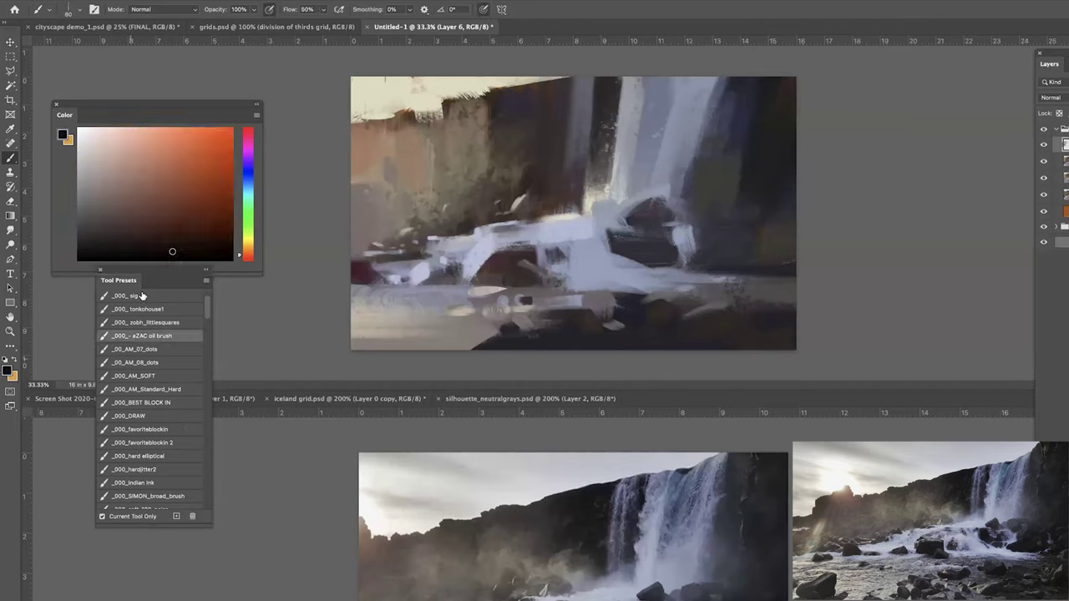
{"action": "left_click_drag", "start_coordinate": [166, 156], "coordinate": [95, 127]}
{"action": "left_click", "coordinate": [247, 191]}
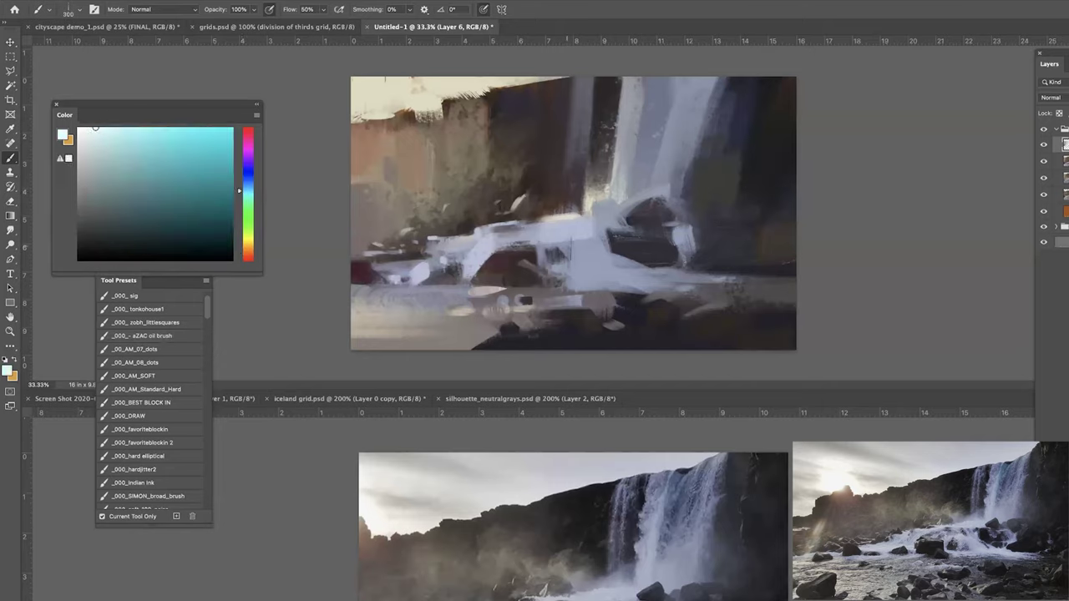
{"action": "left_click_drag", "start_coordinate": [583, 236], "coordinate": [591, 245]}
Paint textured pale blue-gray water streaks around and below the large dark rock toward the right bank.
{"action": "left_click", "coordinate": [241, 180]}
{"action": "left_click", "coordinate": [88, 146]}
{"action": "mouse_move", "coordinate": [585, 244]}
{"action": "left_mouse_down"}
{"action": "mouse_move", "coordinate": [611, 249]}
{"action": "mouse_move", "coordinate": [588, 236]}
{"action": "mouse_move", "coordinate": [613, 267]}
{"action": "mouse_move", "coordinate": [755, 283]}
{"action": "left_mouse_up"}
{"action": "key", "text": "["}
{"action": "key", "text": "]"}
{"action": "key", "text": "]"}
{"action": "key", "text": "["}
{"action": "key", "text": "ctrl+minus"}
{"action": "key", "text": "ctrl+minus"}
{"action": "key", "text": "ctrl+minus"}
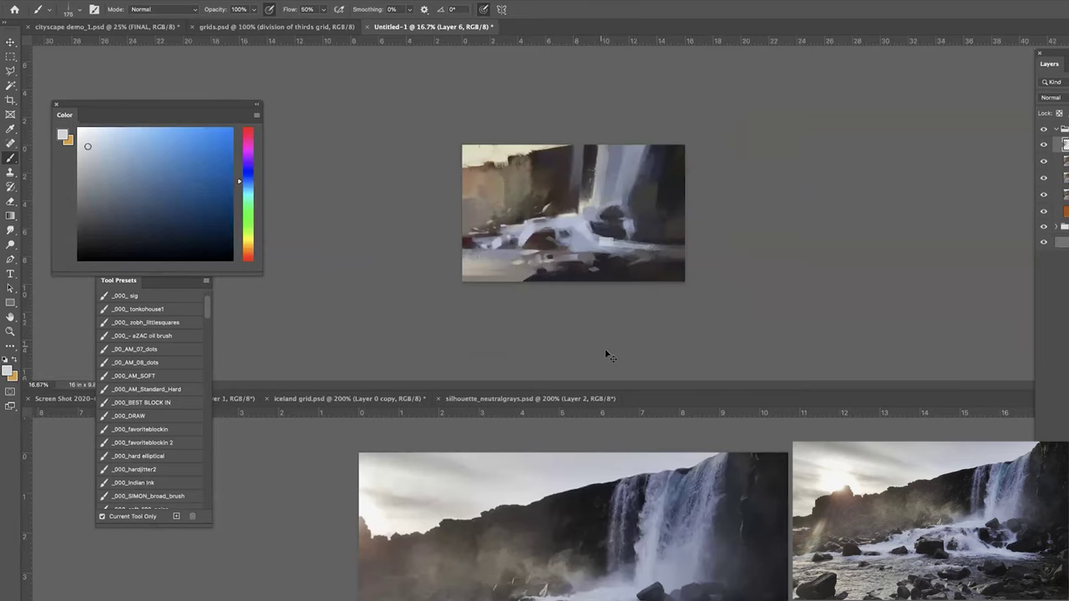
{"action": "key", "text": "ctrl+plus"}
{"action": "key", "text": "ctrl+plus"}
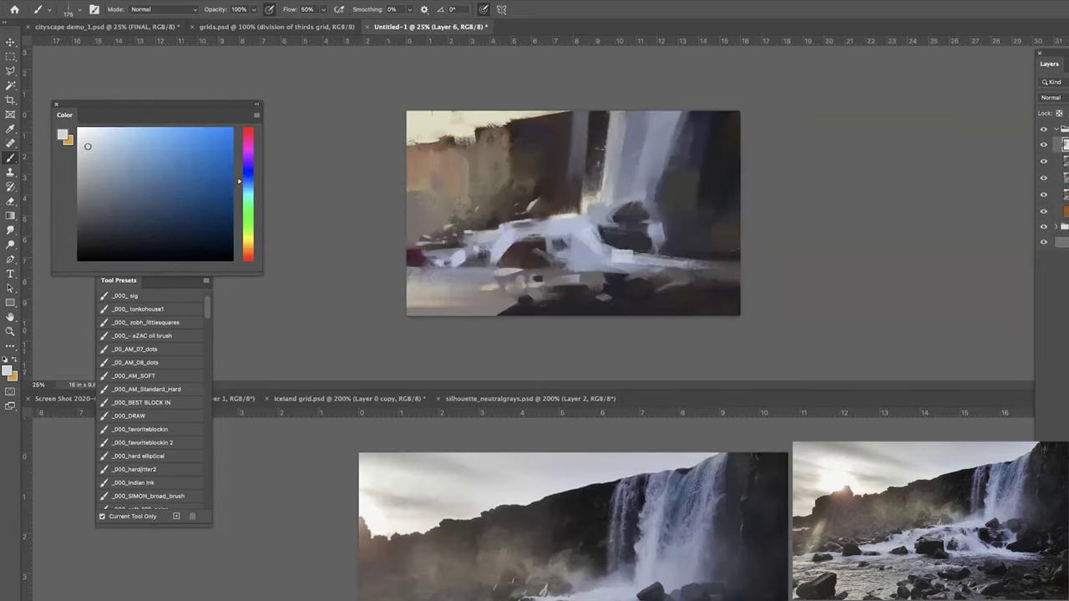
Create a new layer and add light blue highlights to the stream near the foot of the waterfall.
{"action": "key", "text": "ctrl+shift+alt+n"}
{"action": "key", "text": "ctrl+plus"}
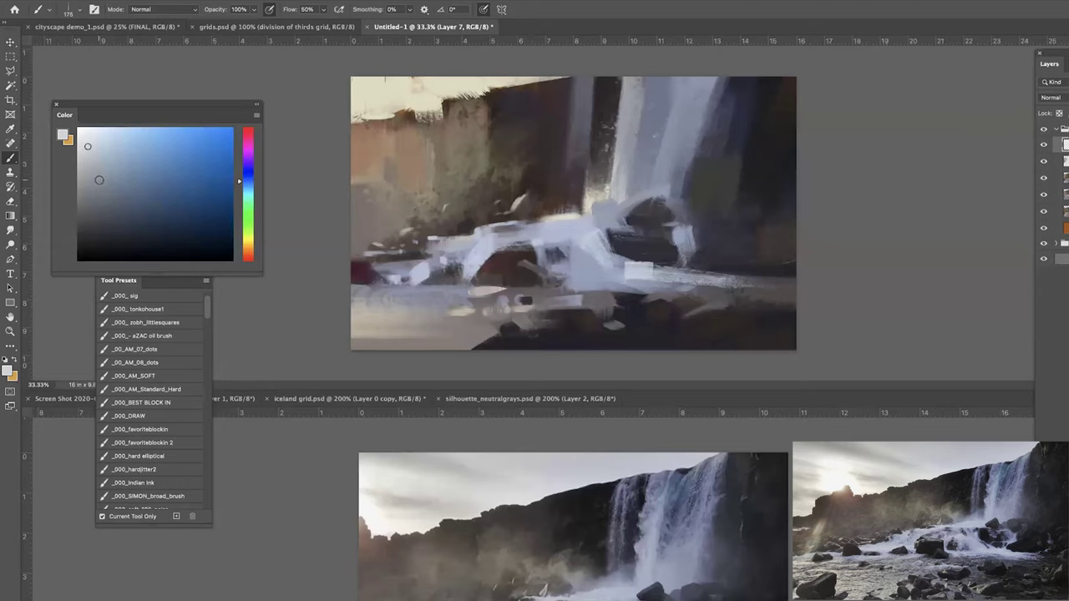
{"action": "left_click", "coordinate": [248, 184]}
{"action": "left_click", "coordinate": [128, 142]}
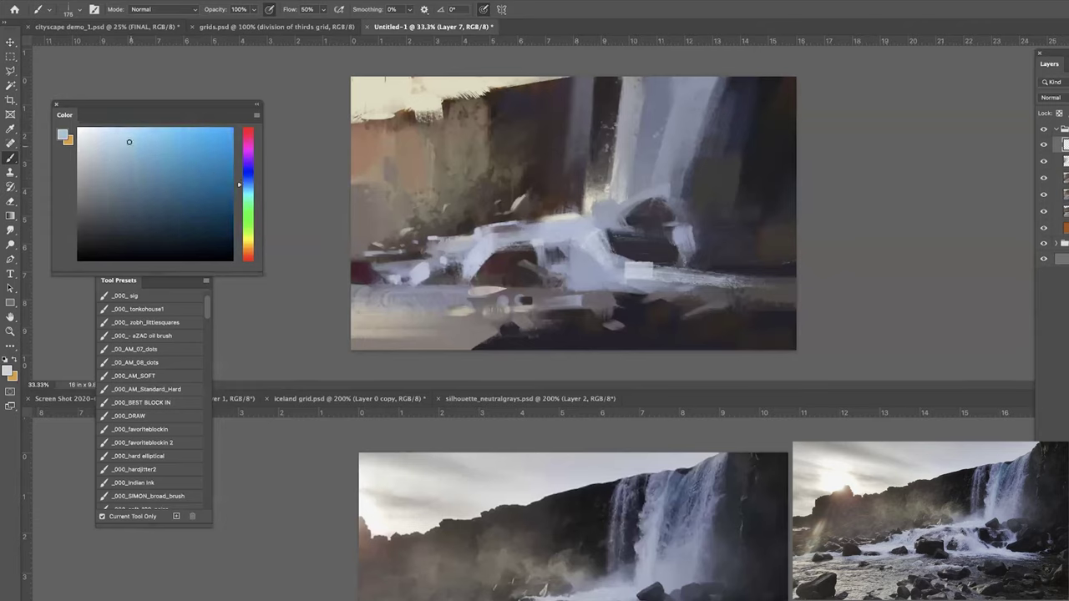
{"action": "left_click", "coordinate": [115, 134]}
{"action": "left_click", "coordinate": [572, 225], "text": "alt"}
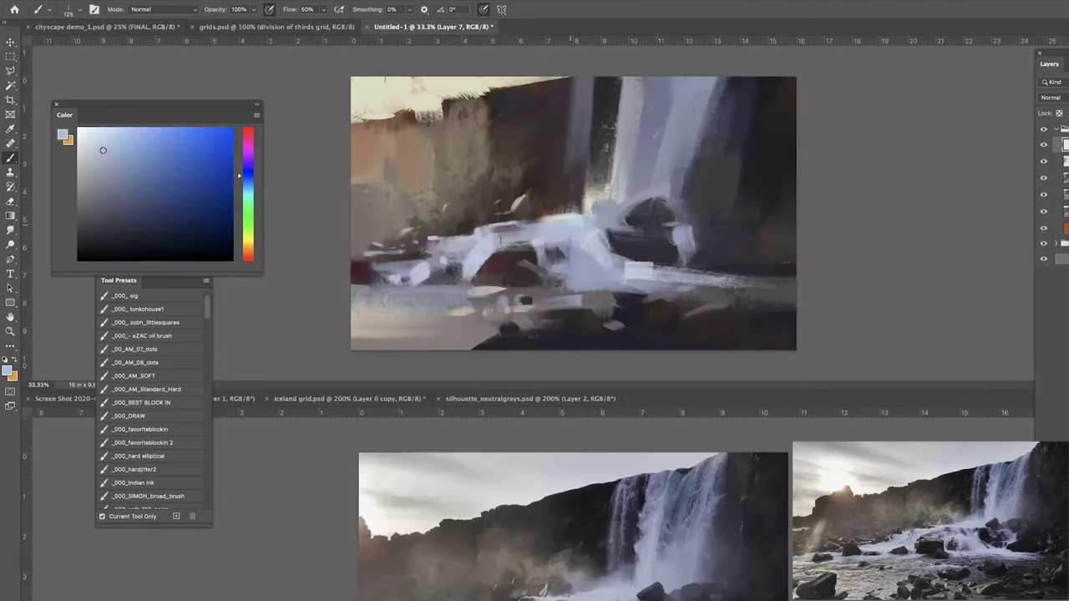
Check the painting at reduced size and work muted sky-blue touches into the water at the waterfall's base.
{"action": "key", "text": "super+minus"}
{"action": "key", "text": "super+minus"}
{"action": "key", "text": "ctrl+minus"}
{"action": "key", "text": "ctrl+minus"}
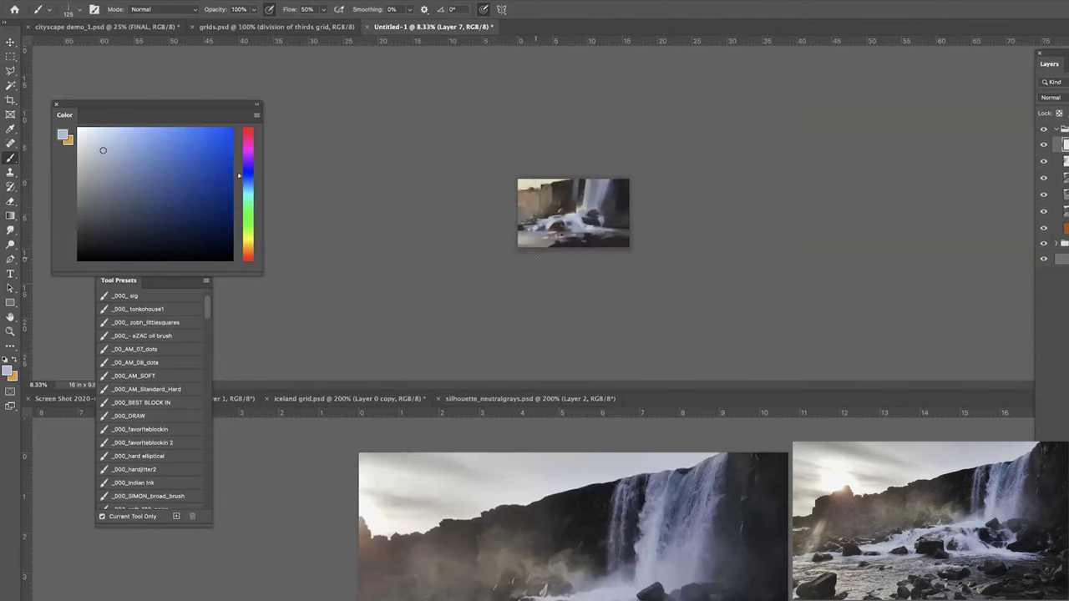
{"action": "key", "text": "ctrl+plus"}
{"action": "key", "text": "ctrl+plus"}
{"action": "key", "text": "ctrl+plus"}
{"action": "key", "text": "ctrl+plus"}
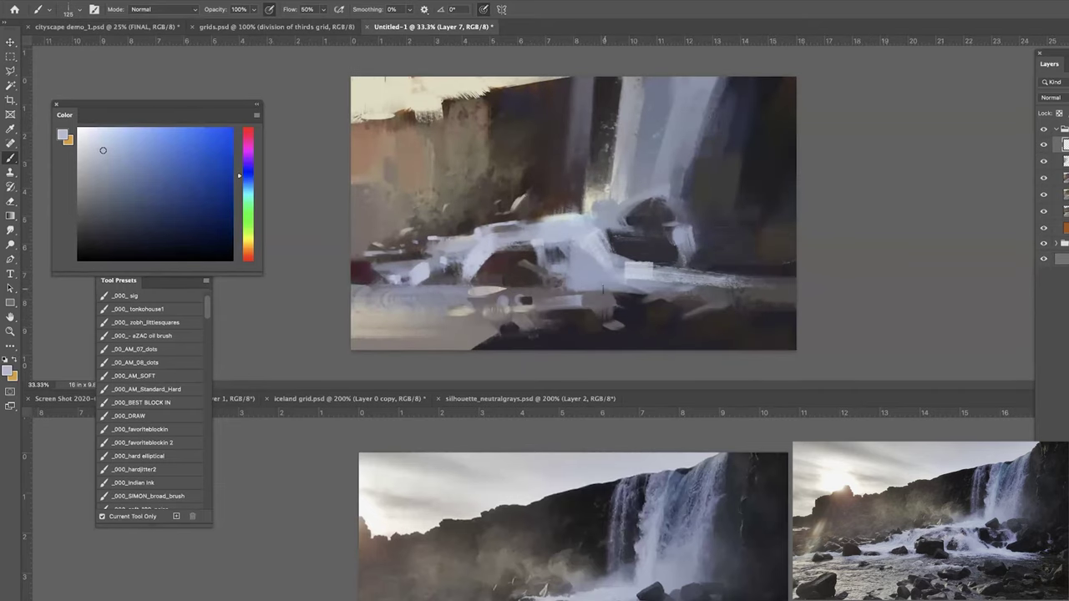
{"action": "left_click", "coordinate": [248, 182]}
{"action": "left_click", "coordinate": [104, 157]}
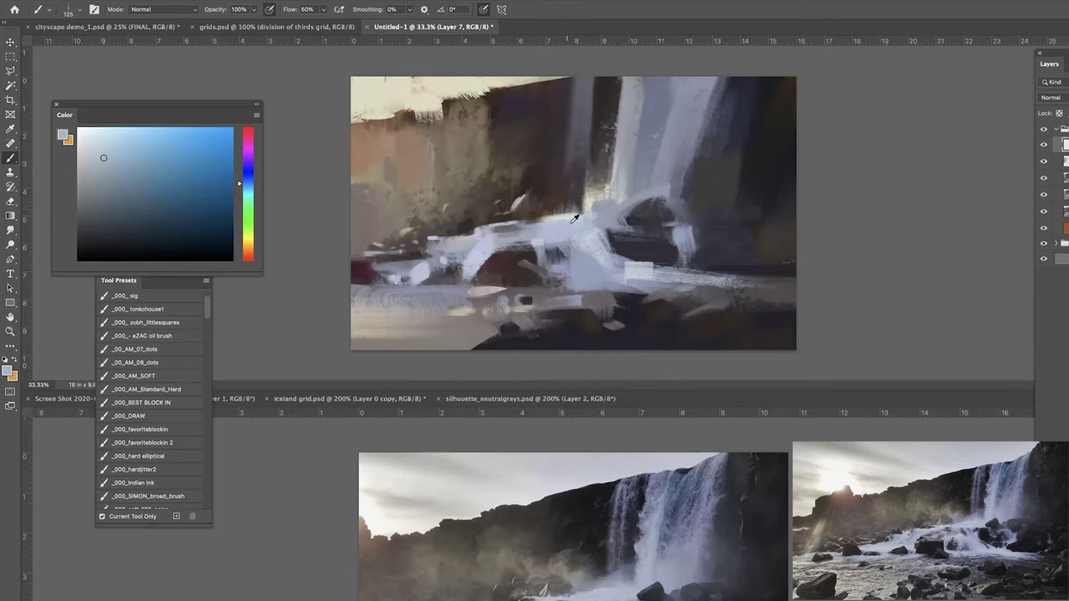
{"action": "left_click", "coordinate": [102, 146]}
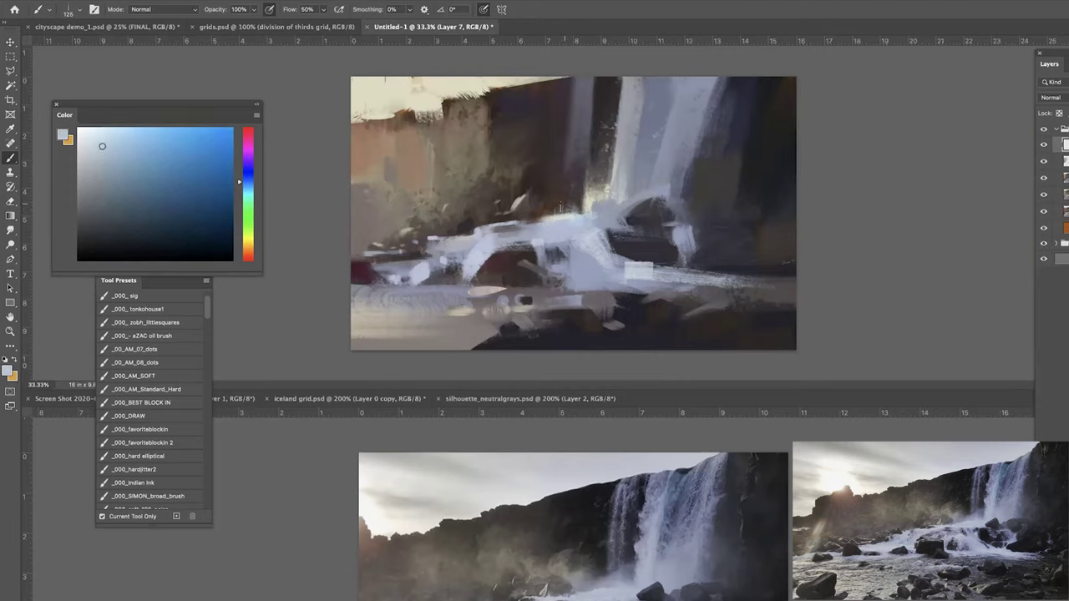
Brush a sampled olive-gray mist over the dark cliff beside the waterfall at size 500 and sample the dark cliff colour.
{"action": "left_click", "coordinate": [463, 179], "text": "alt"}
{"action": "key", "text": "]"}
{"action": "key", "text": "]"}
{"action": "key", "text": "]"}
{"action": "left_click_drag", "start_coordinate": [553, 219], "coordinate": [546, 170]}
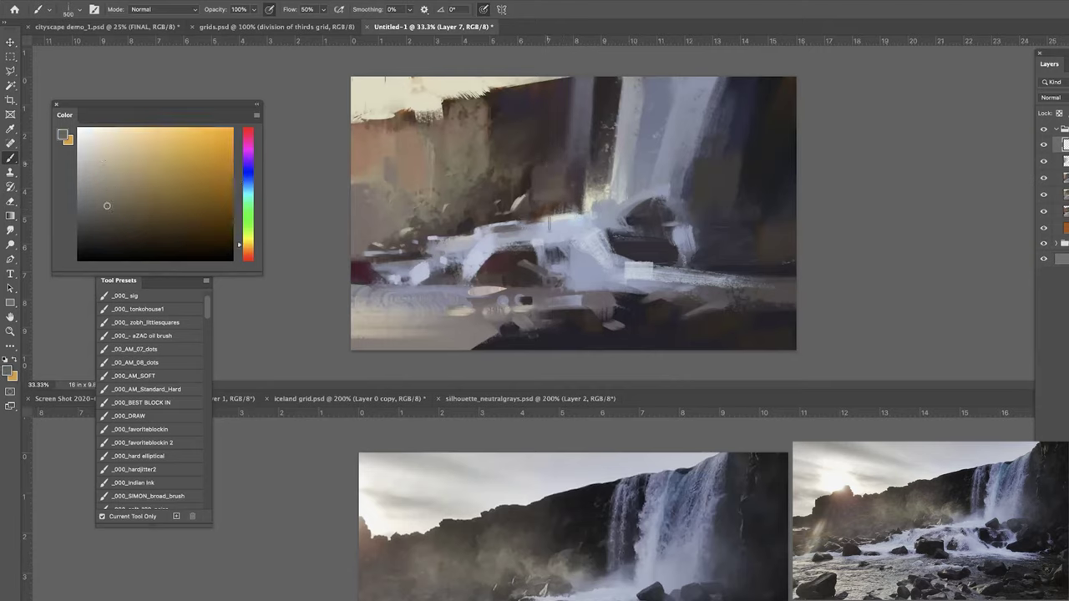
{"action": "left_click", "coordinate": [558, 125], "text": "alt"}
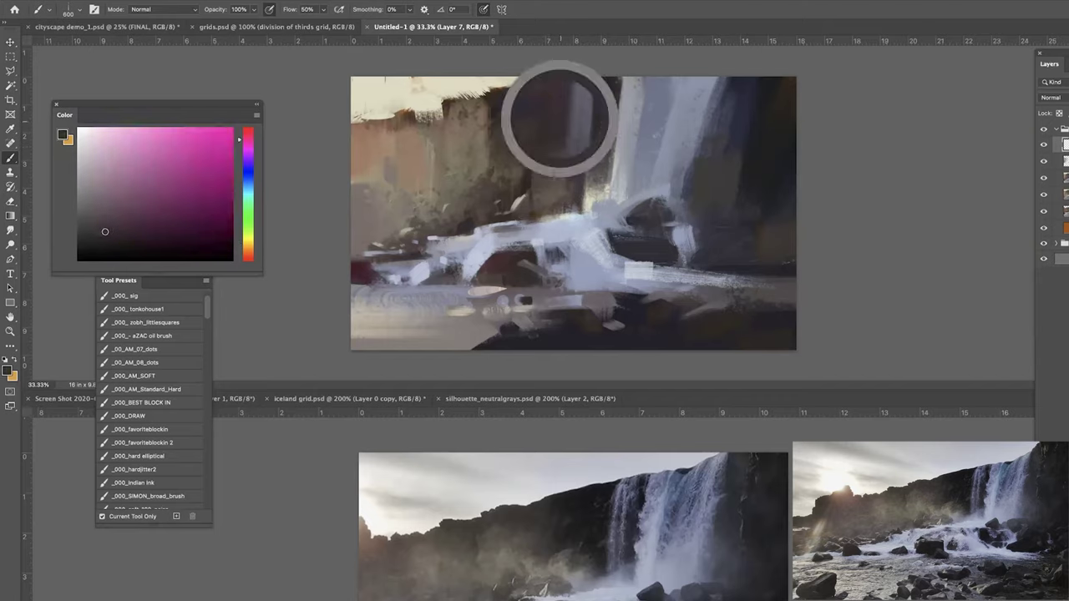
Sample the waterfall's gray, reduce the brush size and lighten the colour to a pale blue for the spray.
{"action": "left_click", "coordinate": [618, 153], "text": "alt"}
{"action": "key", "text": "["}
{"action": "key", "text": "["}
{"action": "key", "text": "["}
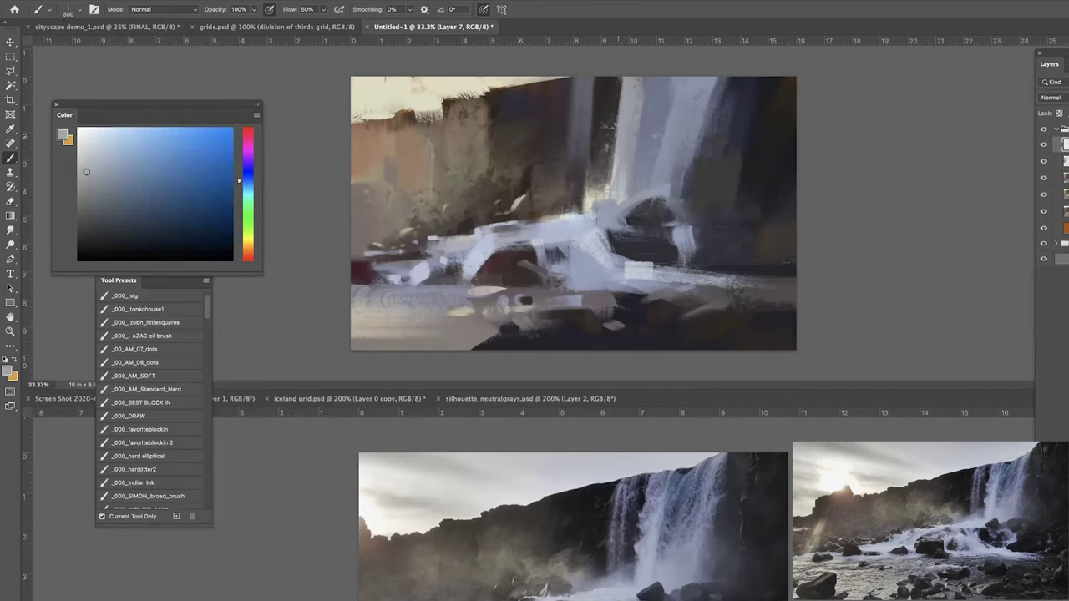
{"action": "left_click", "coordinate": [113, 149]}
Paint muted blue-gray reflections across the dark foreground rocks with a slightly lightened colour sampled from the large rock.
{"action": "left_click", "coordinate": [594, 302], "text": "alt"}
{"action": "left_click", "coordinate": [643, 233], "text": "alt"}
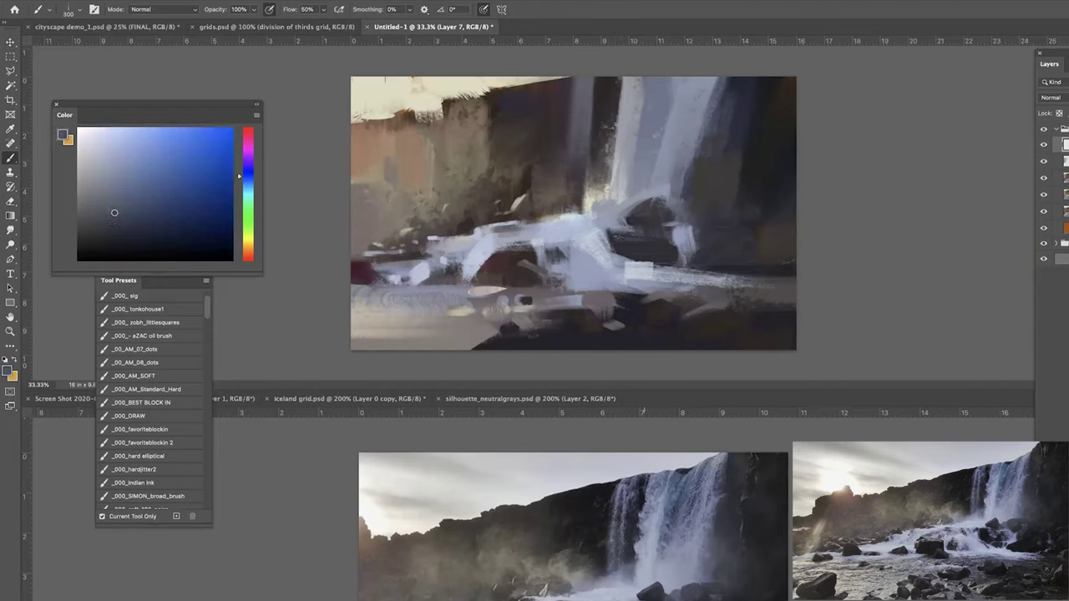
{"action": "left_click", "coordinate": [107, 203]}
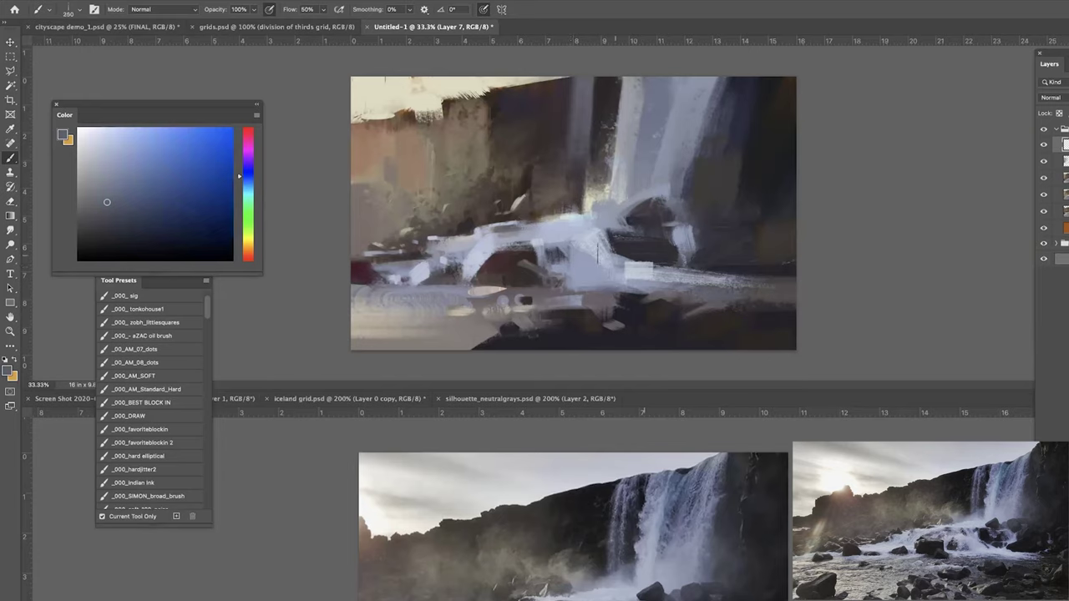
{"action": "mouse_move", "coordinate": [574, 296]}
{"action": "left_mouse_down"}
{"action": "mouse_move", "coordinate": [605, 295]}
{"action": "mouse_move", "coordinate": [656, 336]}
{"action": "left_mouse_up"}
{"action": "key", "text": "bracketright"}
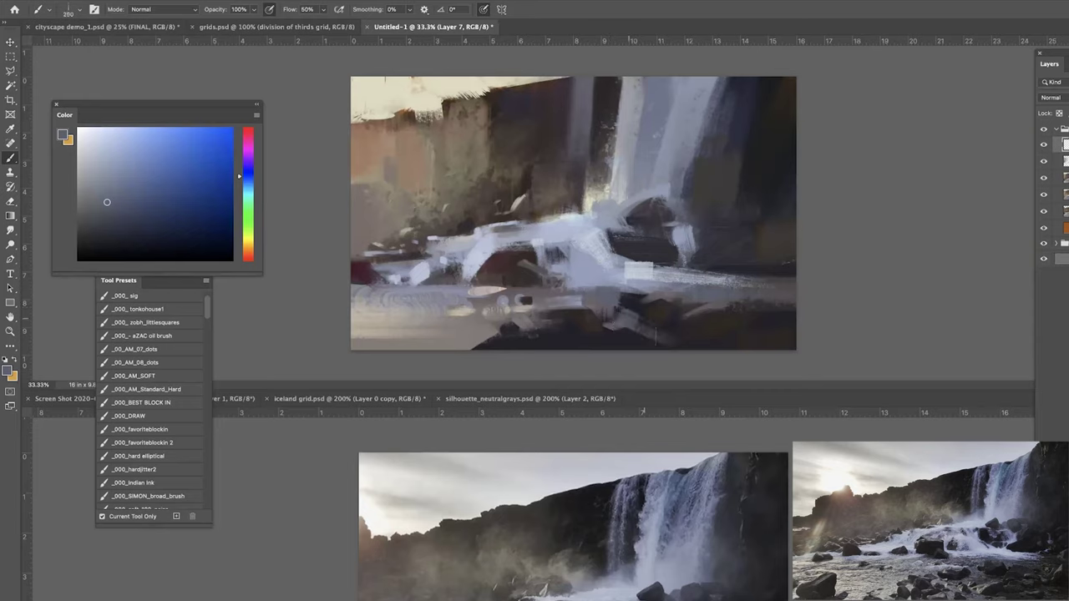
Paint the lower edge of the foreground rocks with a darker gray at brush size 300.
{"action": "left_click", "coordinate": [100, 217]}
{"action": "key", "text": "bracketright"}
{"action": "key", "text": "bracketright"}
{"action": "key", "text": "bracketright"}
{"action": "left_click_drag", "start_coordinate": [673, 340], "coordinate": [553, 346]}
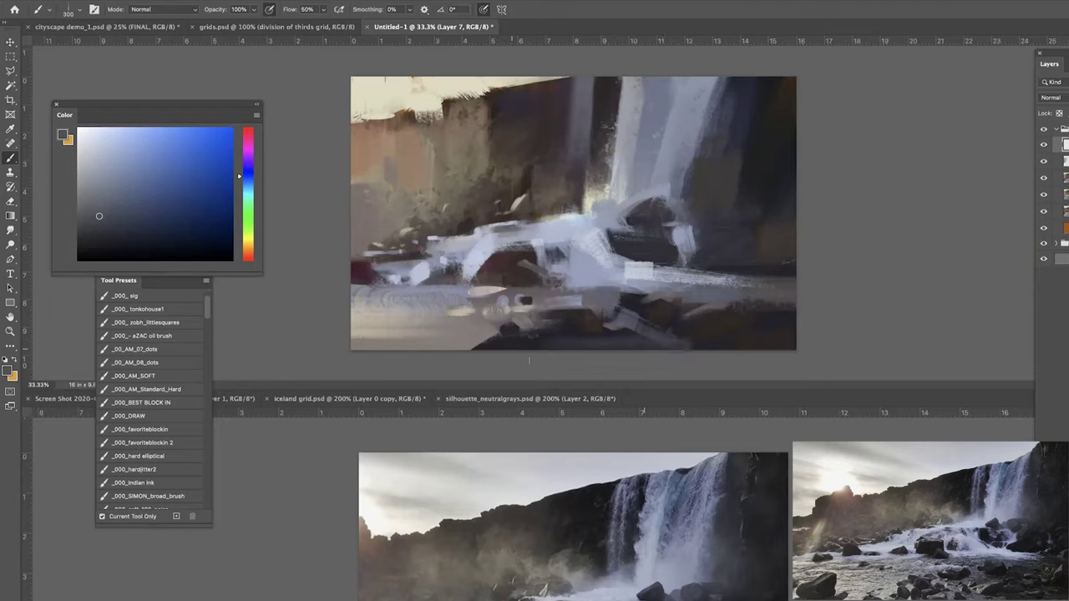
{"action": "left_click", "coordinate": [523, 348], "text": "alt"}
{"action": "mouse_move", "coordinate": [622, 355]}
{"action": "left_mouse_down"}
{"action": "mouse_move", "coordinate": [534, 359]}
{"action": "mouse_move", "coordinate": [752, 347]}
{"action": "mouse_move", "coordinate": [657, 345]}
{"action": "left_mouse_up"}
Brush a sampled dark brown across the right foreground at size 600, and sample a dark blue-black from the rocks.
{"action": "left_click", "coordinate": [704, 341], "text": "alt"}
{"action": "left_click", "coordinate": [713, 319], "text": "alt"}
{"action": "key", "text": "bracketright"}
{"action": "key", "text": "bracketright"}
{"action": "key", "text": "bracketright"}
{"action": "key", "text": "bracketright"}
{"action": "key", "text": "bracketright"}
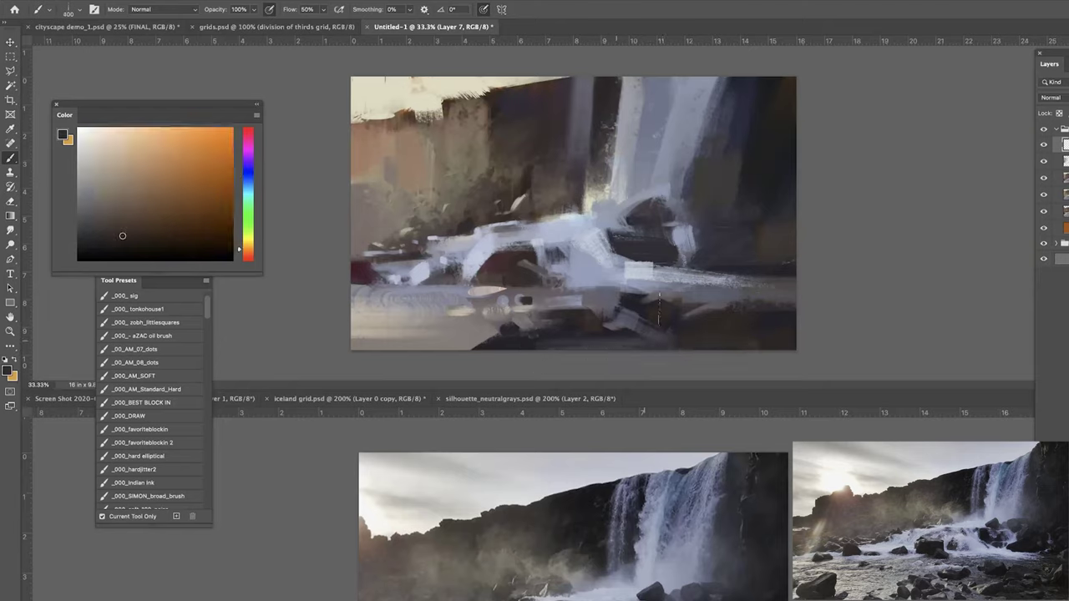
{"action": "left_click", "coordinate": [500, 336], "text": "alt"}
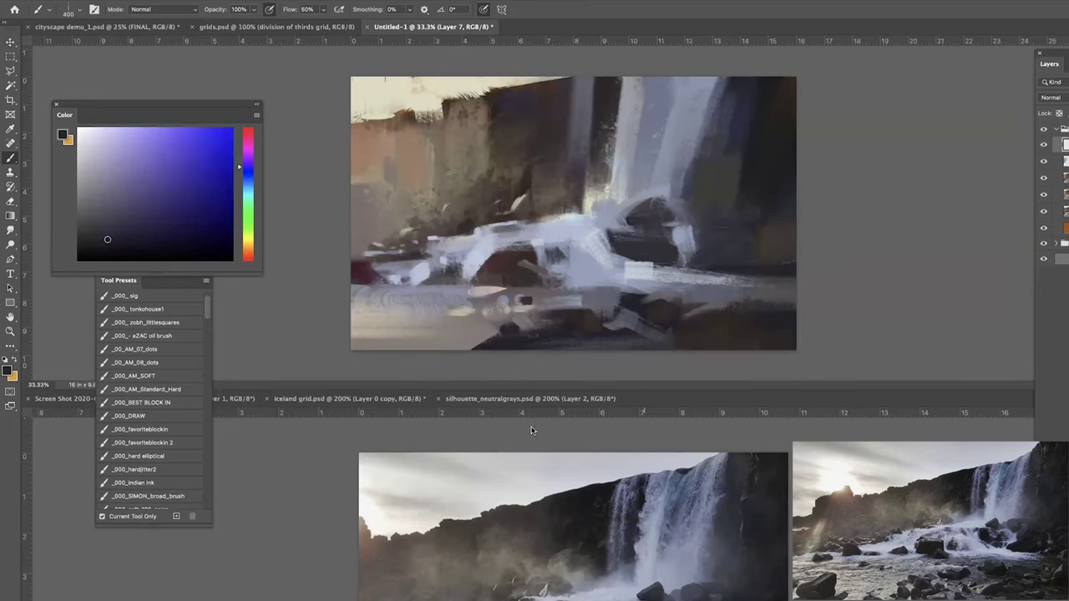
Check the painting at reduced size and touch up the foreground rocks with a sampled dark gray at brush size 200.
{"action": "key", "text": "ctrl+minus"}
{"action": "key", "text": "ctrl+minus"}
{"action": "key", "text": "ctrl+minus"}
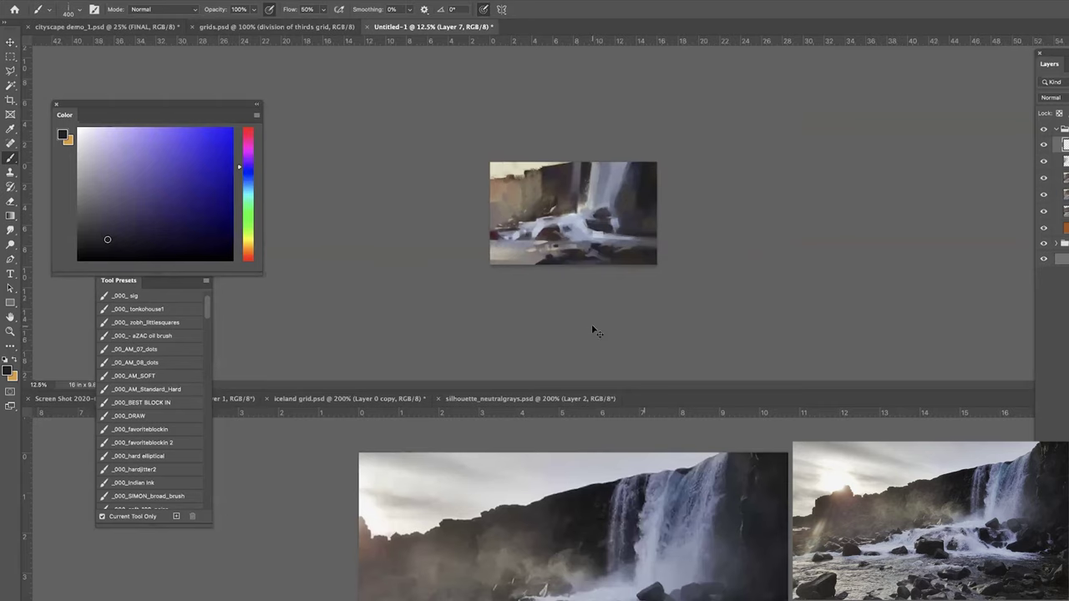
{"action": "key", "text": "ctrl+plus"}
{"action": "key", "text": "ctrl+plus"}
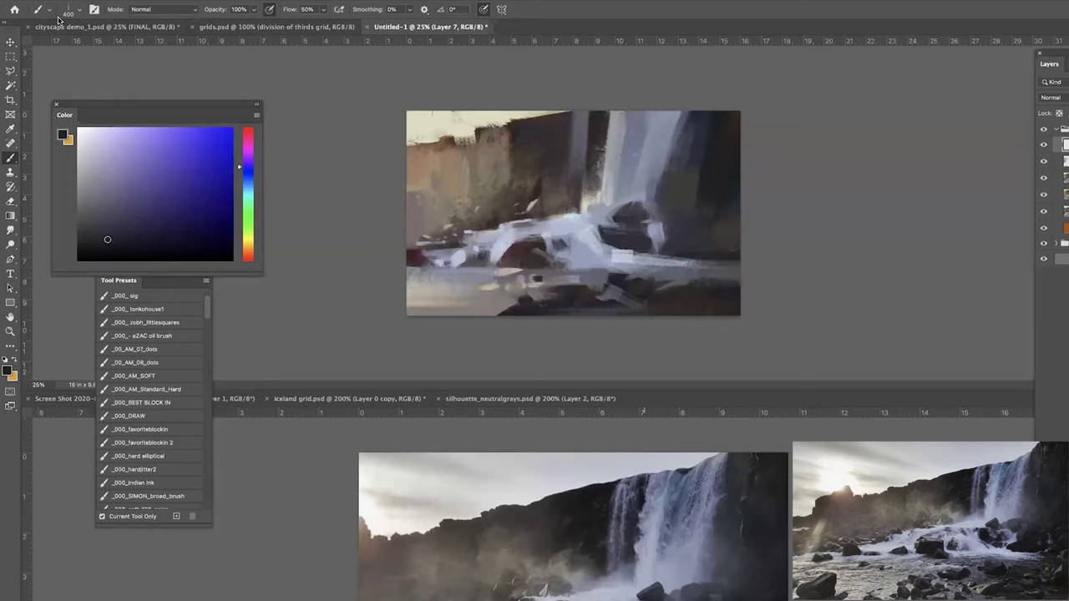
{"action": "left_click", "coordinate": [585, 292], "text": "alt"}
{"action": "key", "text": "bracketleft"}
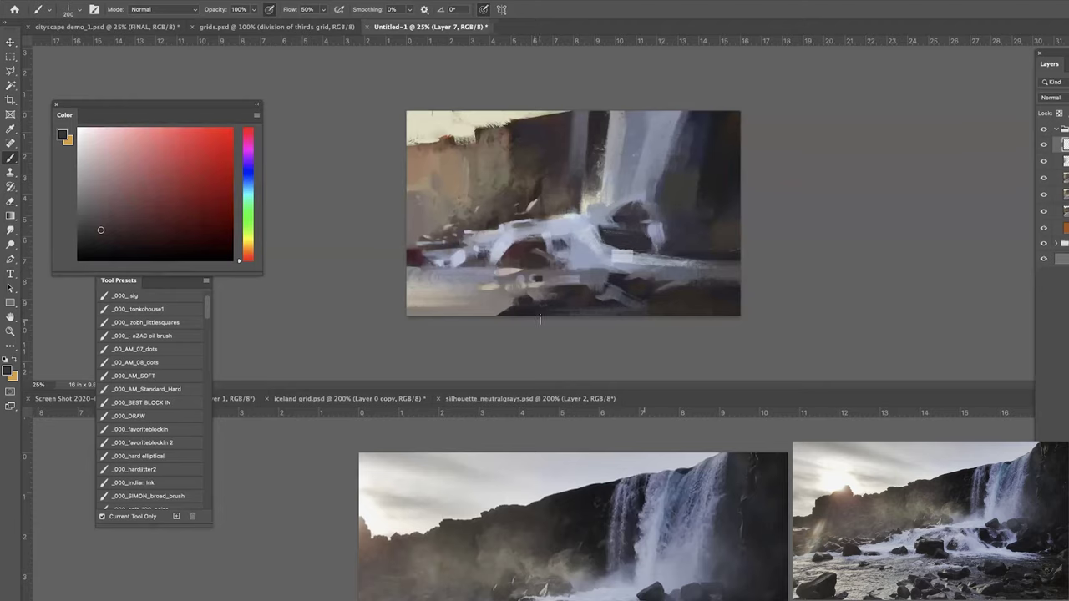
Switch to the _000_AM_Standard_Hard brush preset at size 200 and sample pale blue from the stream.
{"action": "left_click", "coordinate": [138, 390]}
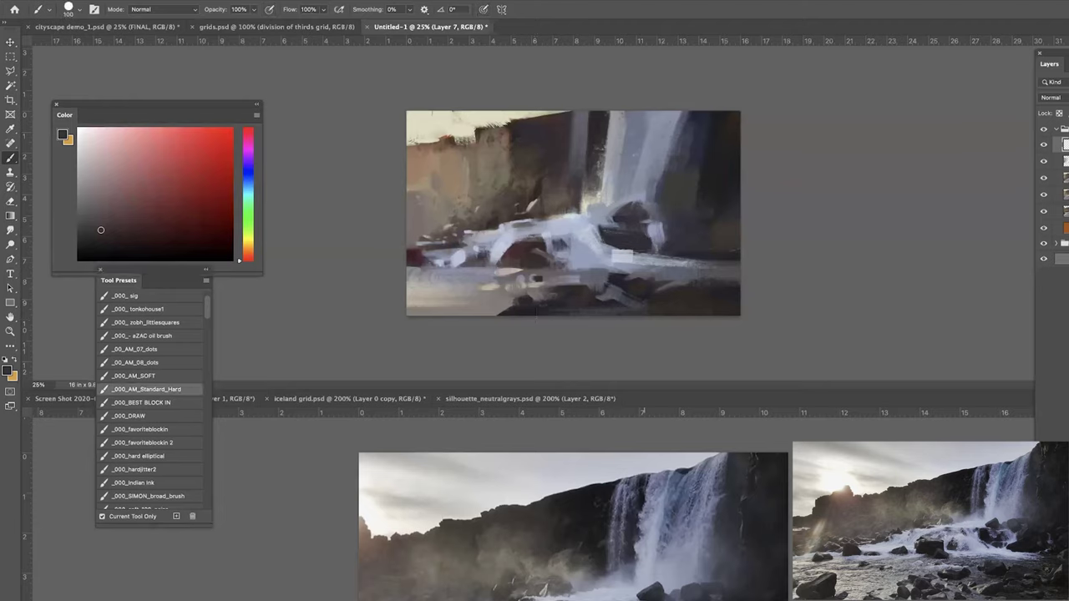
{"action": "key", "text": "super+equal"}
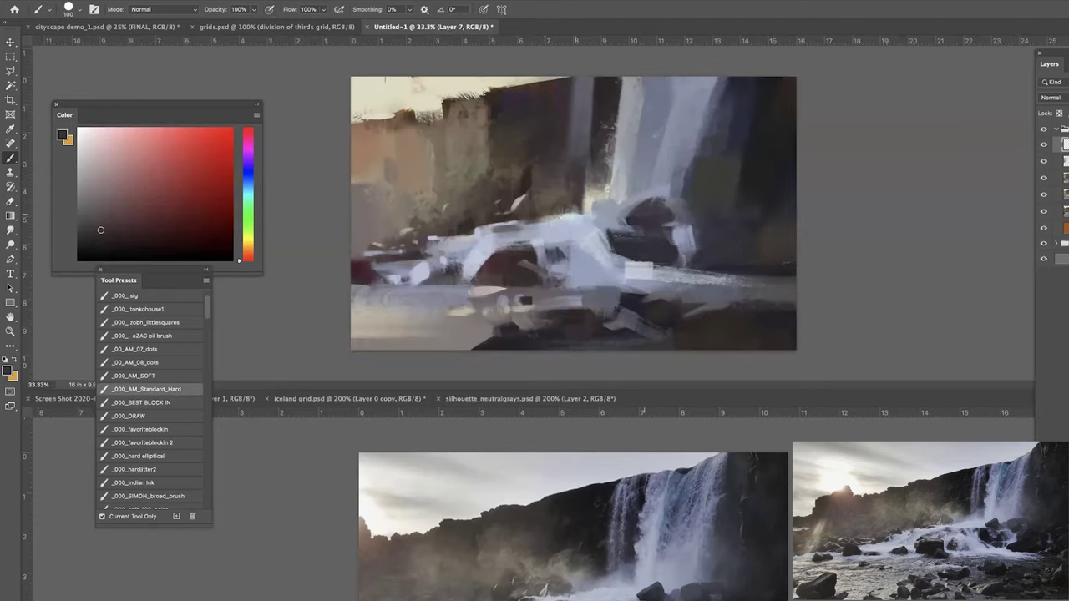
{"action": "left_click", "coordinate": [571, 215], "text": "alt"}
{"action": "key", "text": "bracketright"}
{"action": "left_click", "coordinate": [421, 273], "text": "alt"}
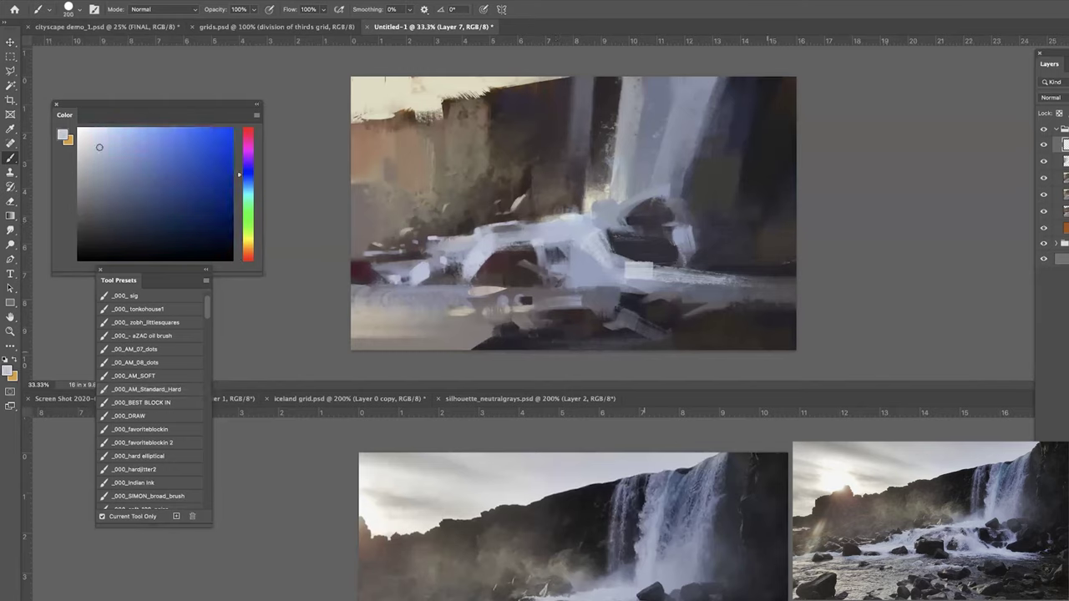
Undo an accidental layer group, add a new layer and paint flat pale-blue highlights on the water below the left cascade.
{"action": "key", "text": "ctrl+g"}
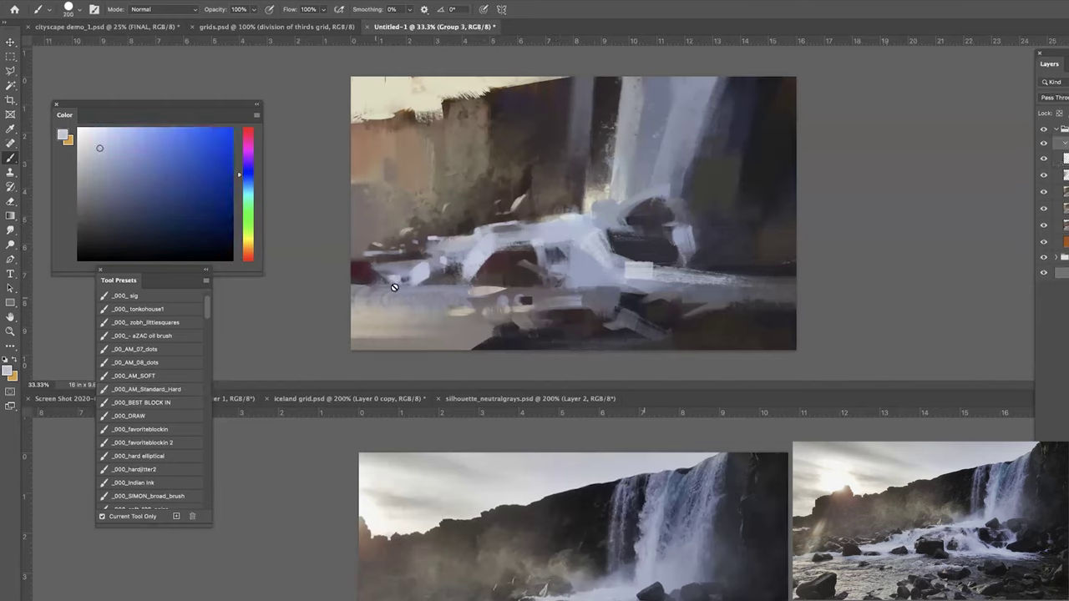
{"action": "key", "text": "ctrl+z"}
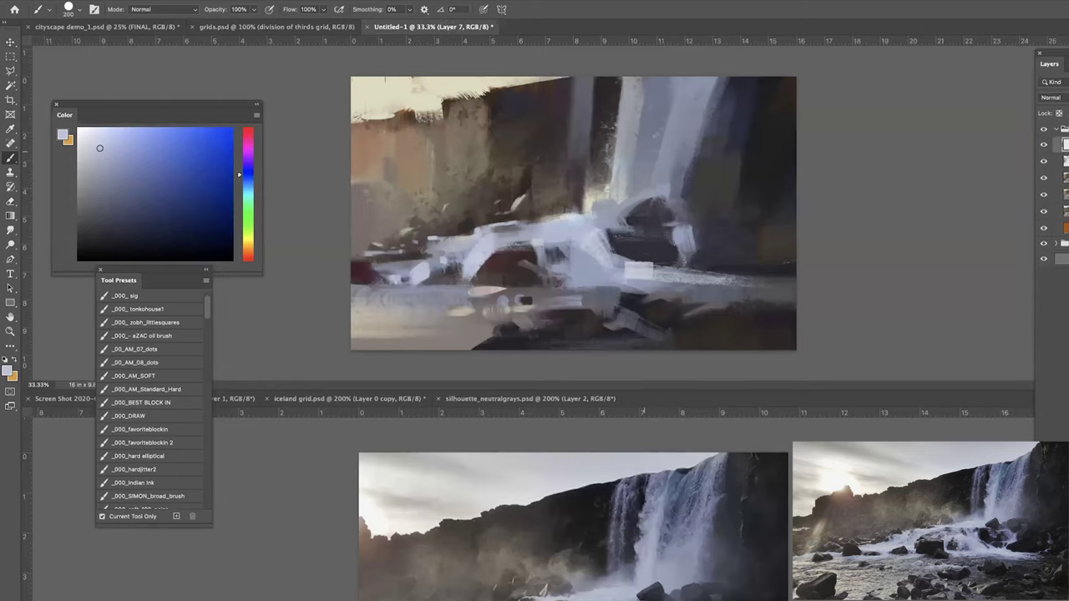
{"action": "key", "text": "ctrl+shift+alt+n"}
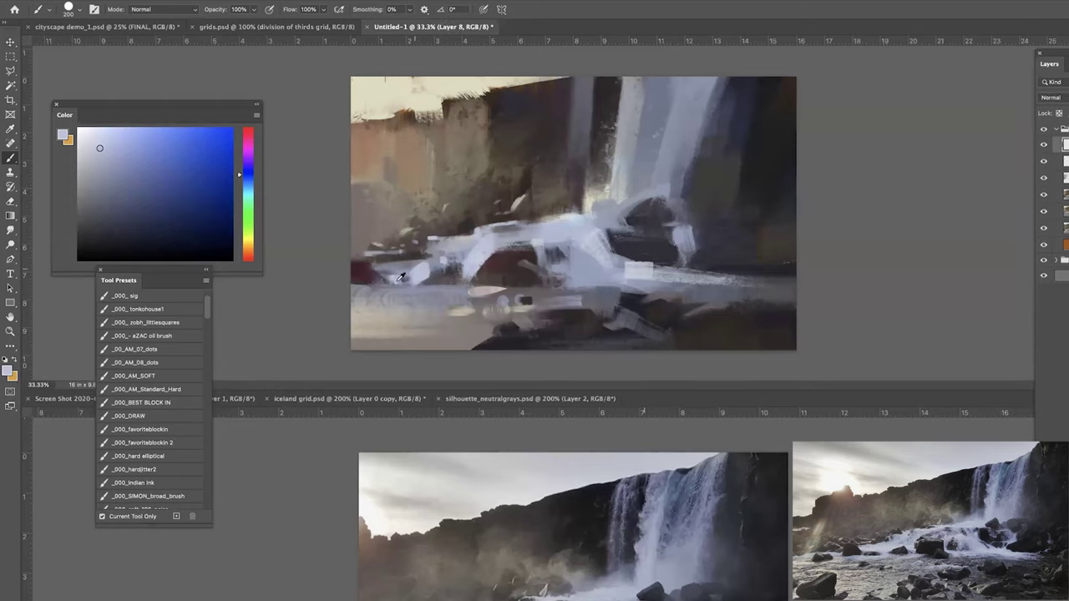
{"action": "mouse_move", "coordinate": [404, 287]}
{"action": "left_mouse_down"}
{"action": "mouse_move", "coordinate": [449, 290]}
{"action": "mouse_move", "coordinate": [366, 294]}
{"action": "mouse_move", "coordinate": [453, 297]}
{"action": "mouse_move", "coordinate": [410, 298]}
{"action": "left_mouse_up"}
{"action": "key", "text": "["}
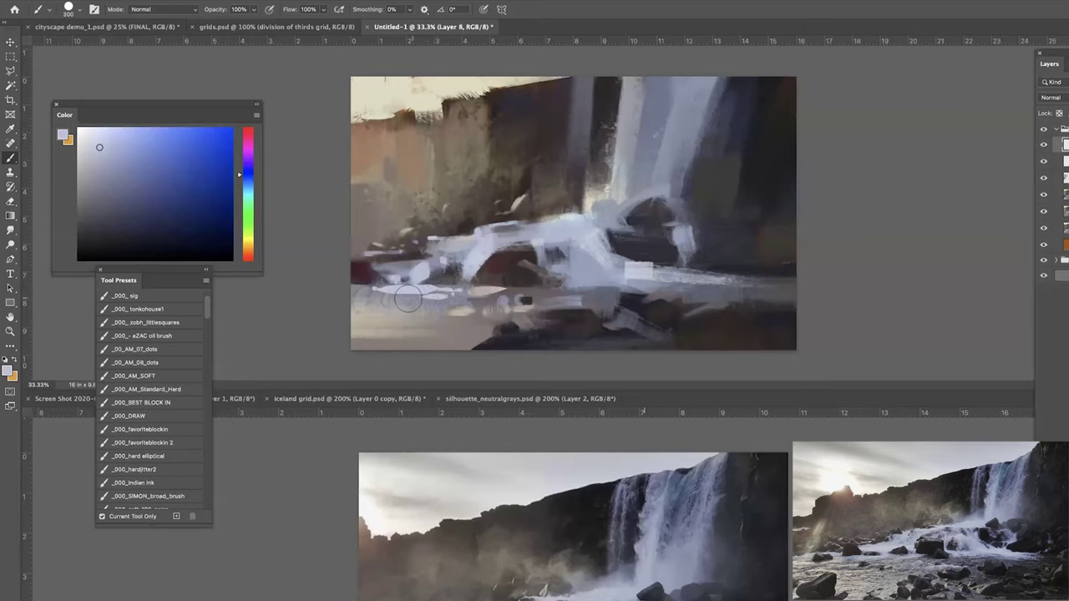
Check the overall read, sample light blues from the cascade and dab crisp highlights along the waterline below the large rock at size 200.
{"action": "key", "text": "ctrl+minus"}
{"action": "key", "text": "ctrl+minus"}
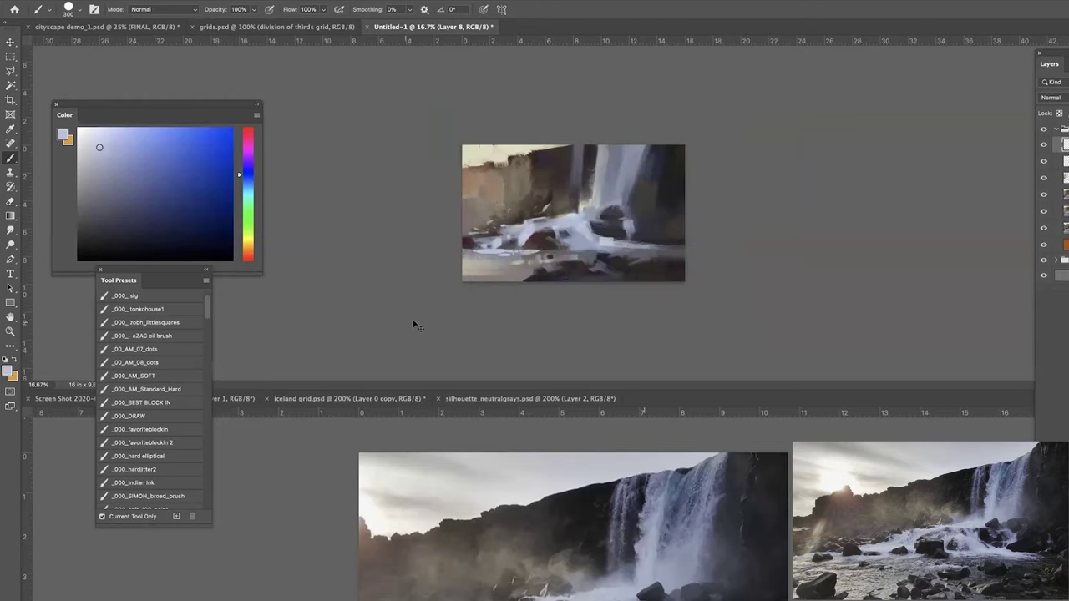
{"action": "key", "text": "ctrl+plus"}
{"action": "key", "text": "ctrl+plus"}
{"action": "left_click", "coordinate": [583, 255], "text": "alt"}
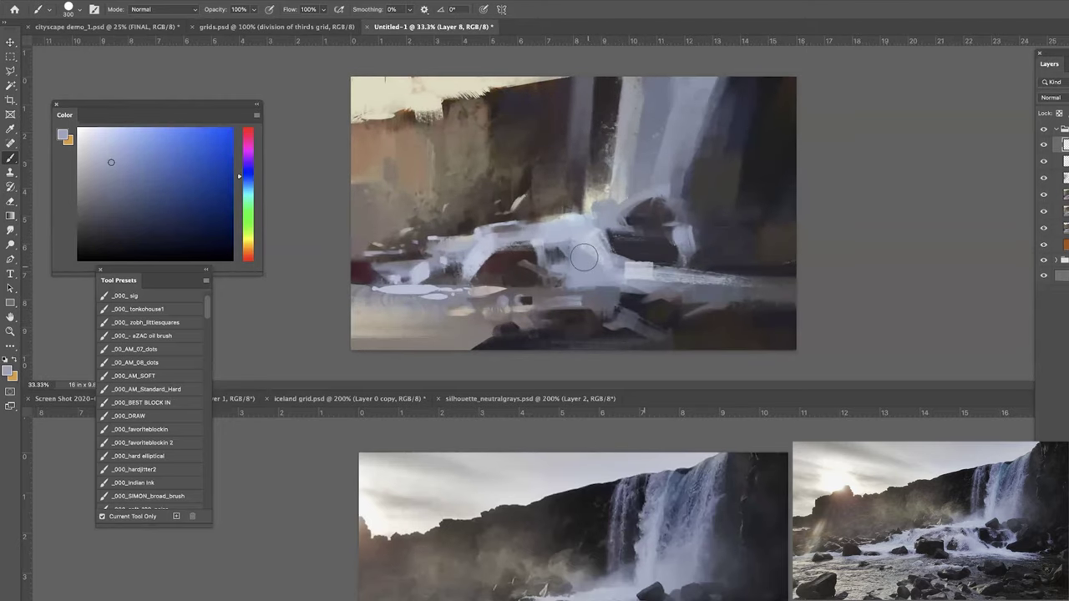
{"action": "key", "text": "bracketleft"}
{"action": "mouse_move", "coordinate": [587, 254]}
{"action": "left_mouse_down"}
{"action": "mouse_move", "coordinate": [609, 273]}
{"action": "mouse_move", "coordinate": [617, 261]}
{"action": "mouse_move", "coordinate": [630, 273]}
{"action": "mouse_move", "coordinate": [623, 279]}
{"action": "mouse_move", "coordinate": [653, 282]}
{"action": "left_mouse_up"}
{"action": "left_click", "coordinate": [635, 265], "text": "alt"}
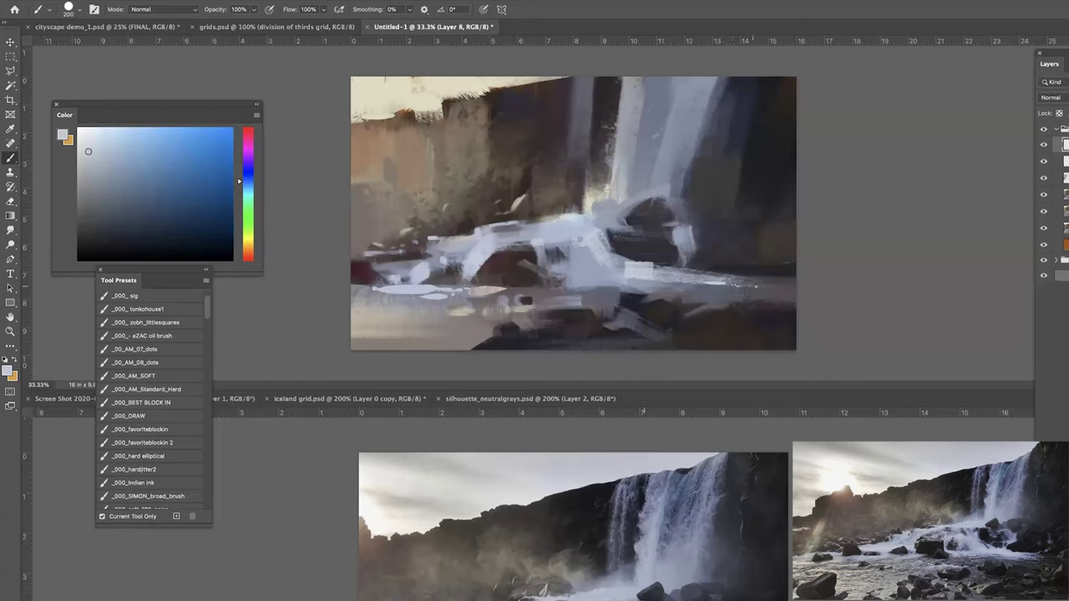
{"action": "left_click_drag", "start_coordinate": [704, 285], "coordinate": [715, 284]}
Sample the spray's warm gray and the left bank's tones with a smaller brush to add fine accents around the misty bank.
{"action": "left_click", "coordinate": [520, 202], "text": "alt"}
{"action": "key", "text": "bracketleft"}
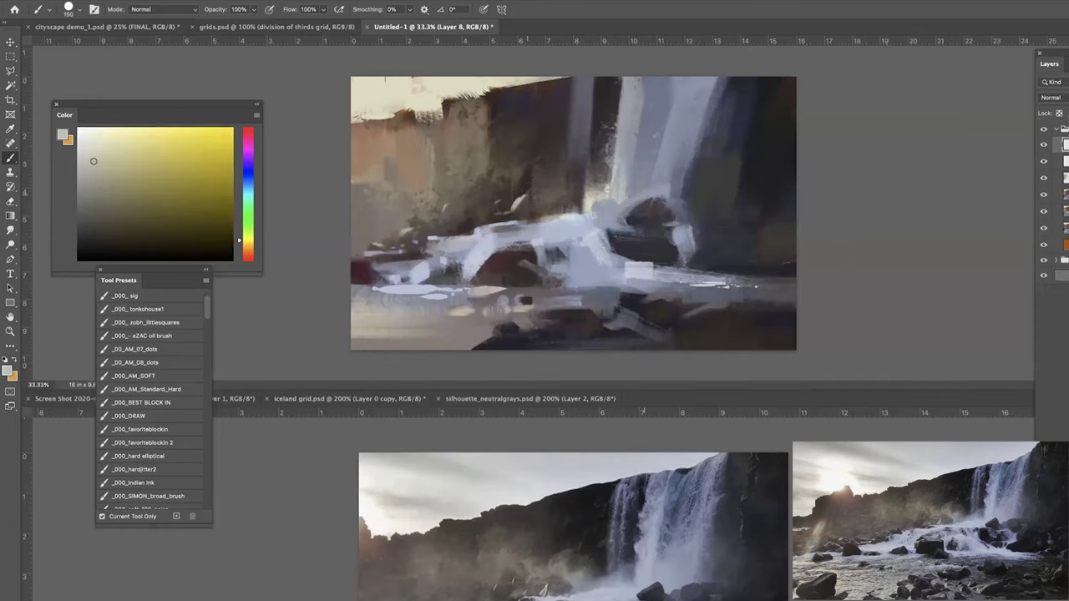
{"action": "key", "text": "super+plus"}
{"action": "left_click", "coordinate": [321, 242], "text": "alt"}
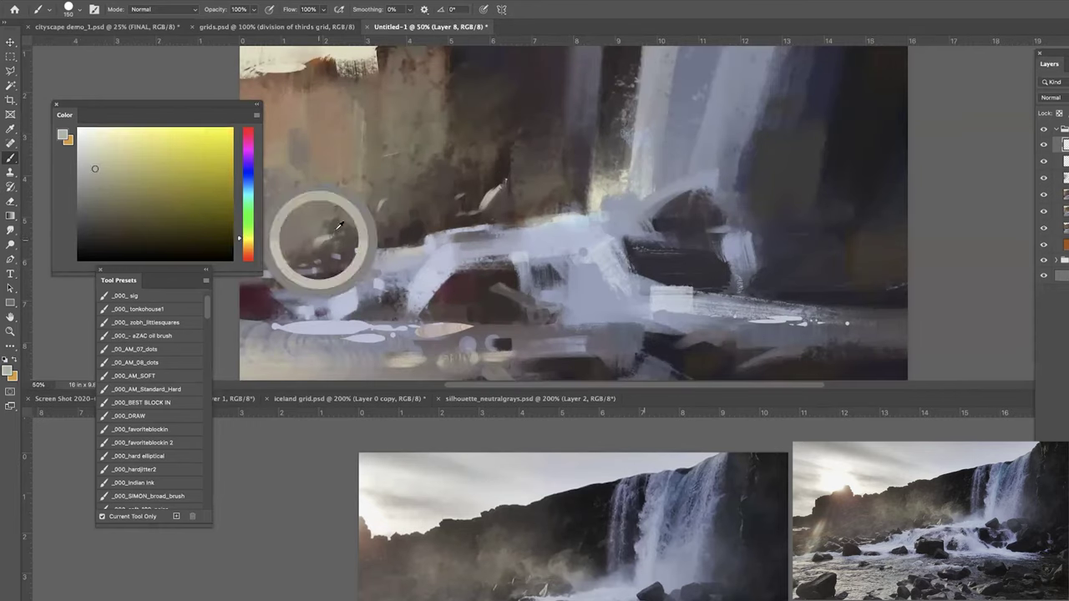
{"action": "key", "text": "bracketleft"}
{"action": "key", "text": "bracketleft"}
{"action": "key", "text": "bracketleft"}
{"action": "key", "text": "super+minus"}
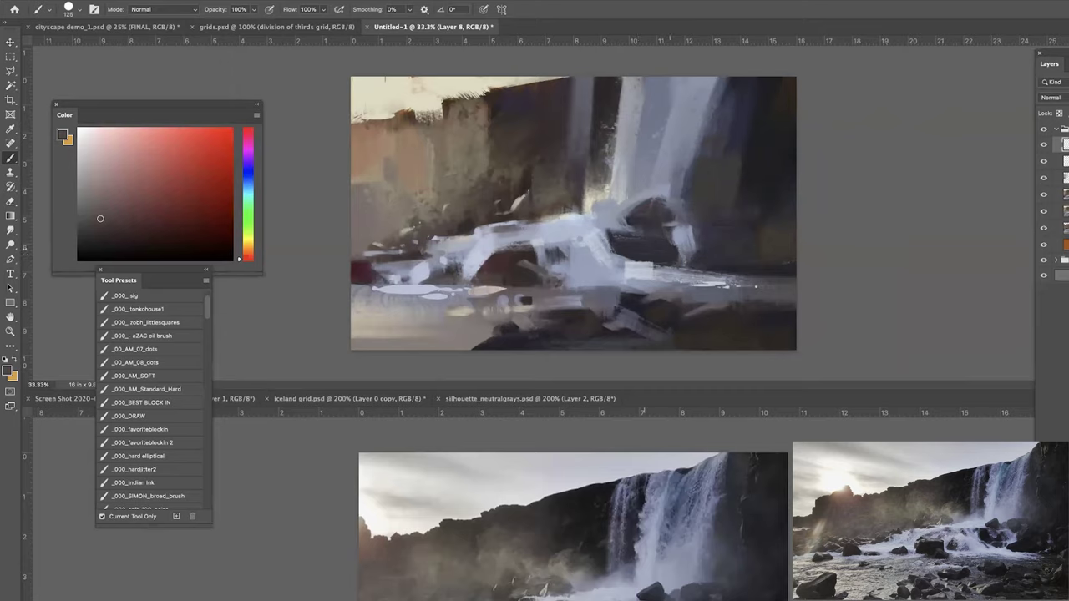
Paint a thin blue-gray splash stroke beside the large rock and sample dark tones from the rocks and foreground.
{"action": "left_click", "coordinate": [627, 206], "text": "alt"}
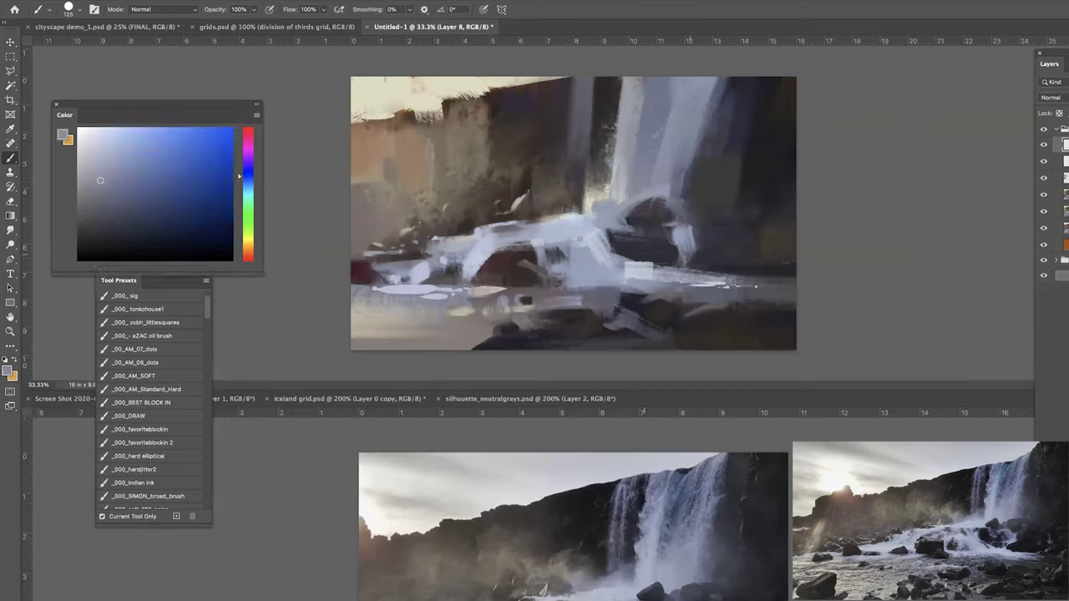
{"action": "left_click_drag", "start_coordinate": [692, 255], "coordinate": [715, 242]}
{"action": "left_click", "coordinate": [699, 250], "text": "alt"}
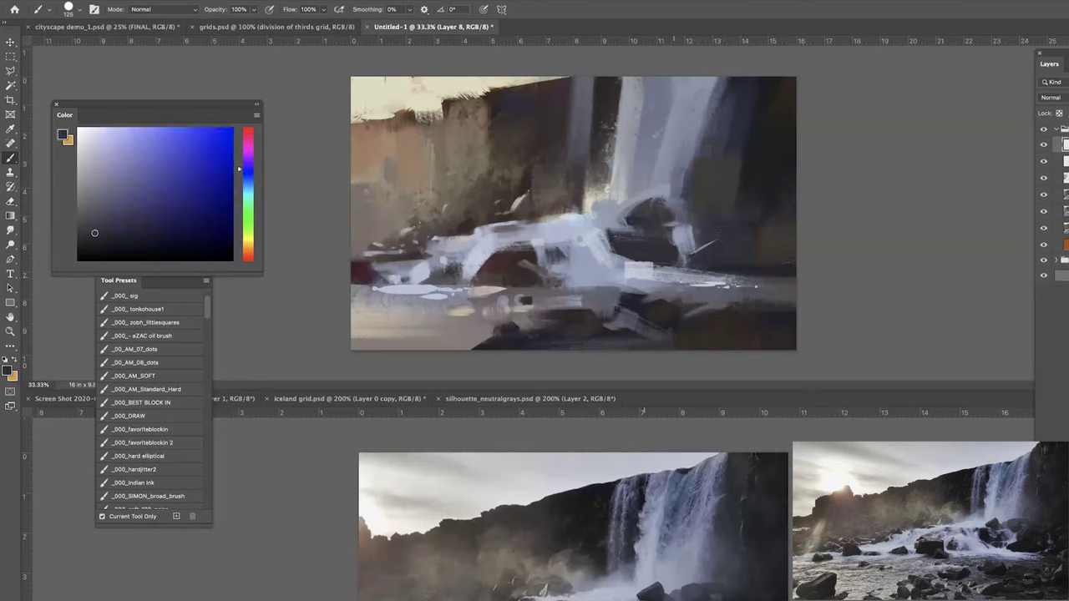
{"action": "left_click", "coordinate": [621, 262], "text": "alt"}
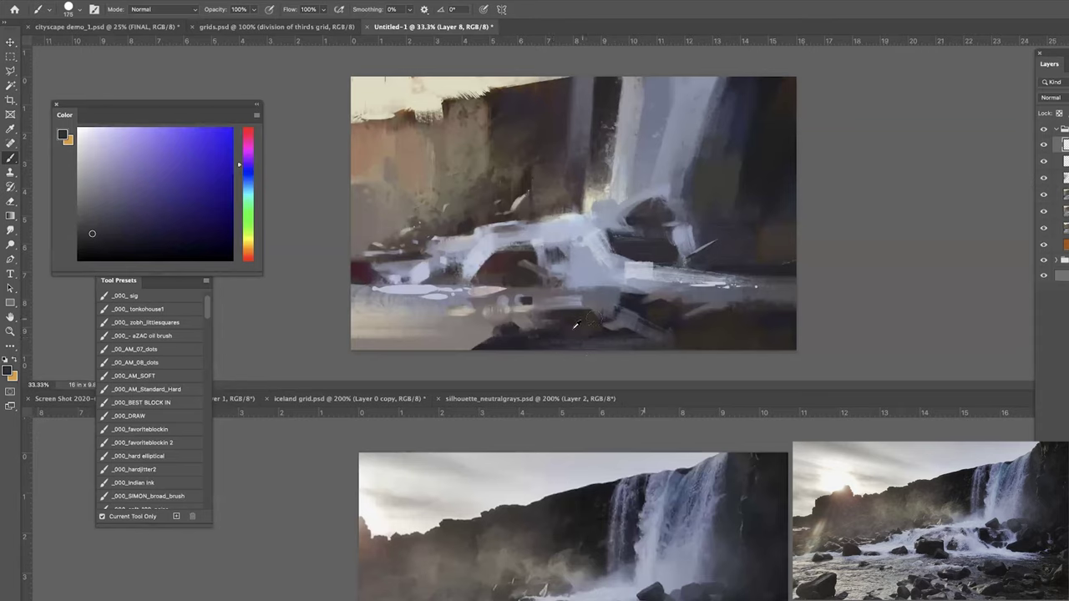
{"action": "left_click", "coordinate": [591, 321], "text": "alt"}
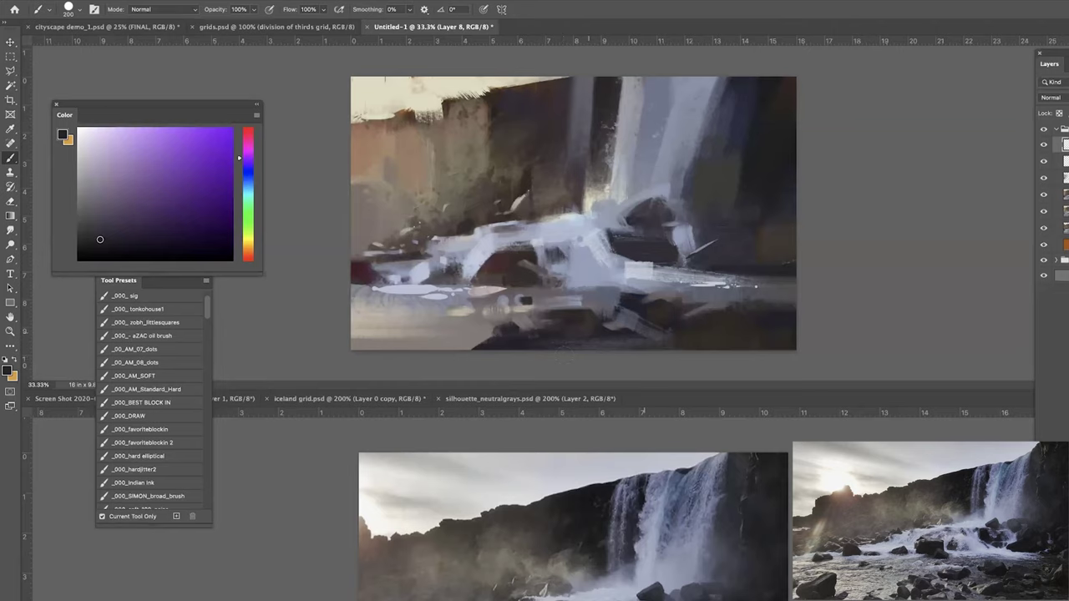
Switch to cityscape demo_1.psd and examine its dabs and varied brushwork up close at 100%.
{"action": "left_click", "coordinate": [148, 28]}
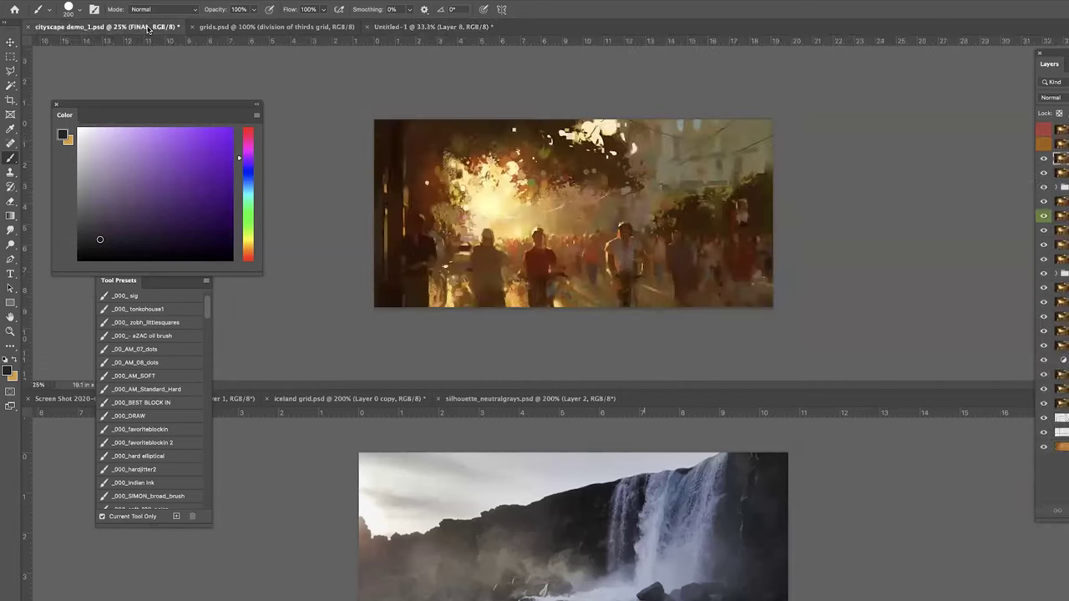
{"action": "key", "text": "ctrl+plus"}
{"action": "key", "text": "ctrl+plus"}
{"action": "key", "text": "ctrl+plus"}
{"action": "key", "text": "ctrl+plus"}
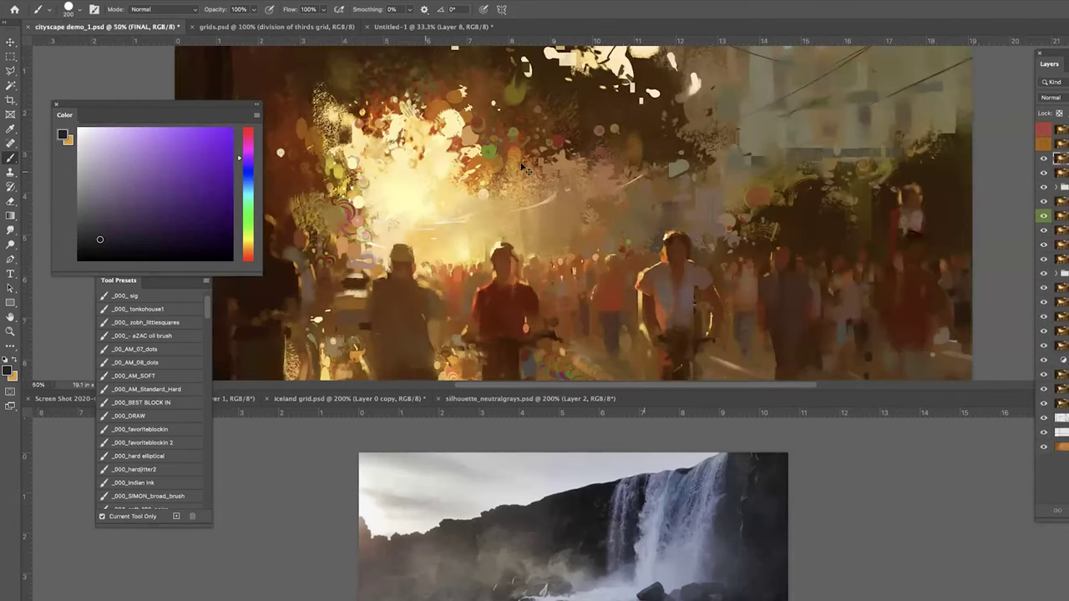
{"action": "scroll", "coordinate": [595, 270], "scroll_direction": "down", "scroll_amount": 2}
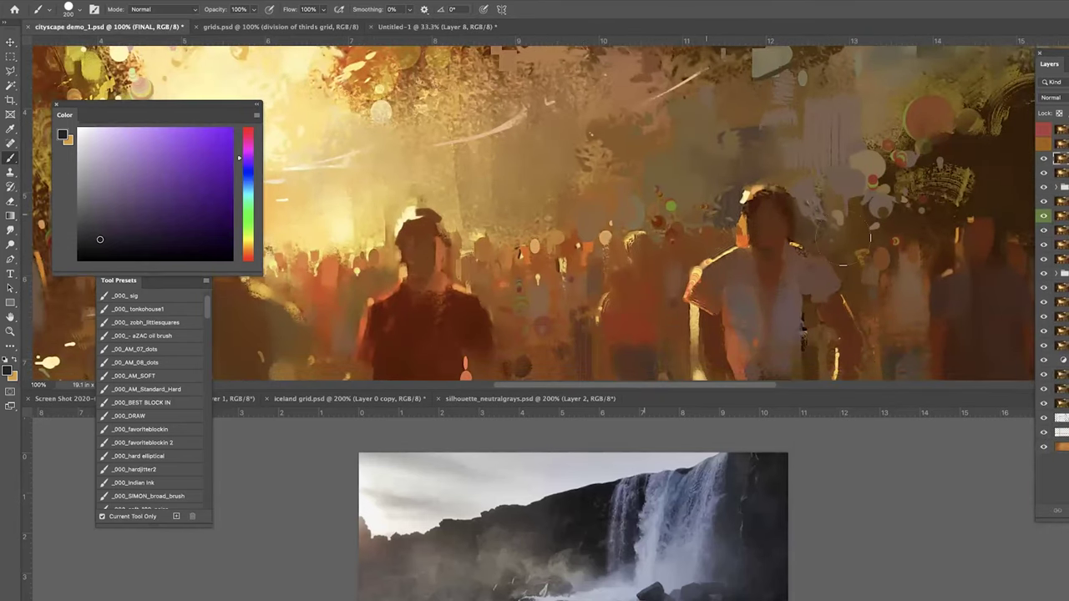
Choose the _000_hardjitter2 brush preset and dab colour-varied strokes into the Iceland painting's lower foreground rocks using sampled grays.
{"action": "left_click", "coordinate": [139, 470]}
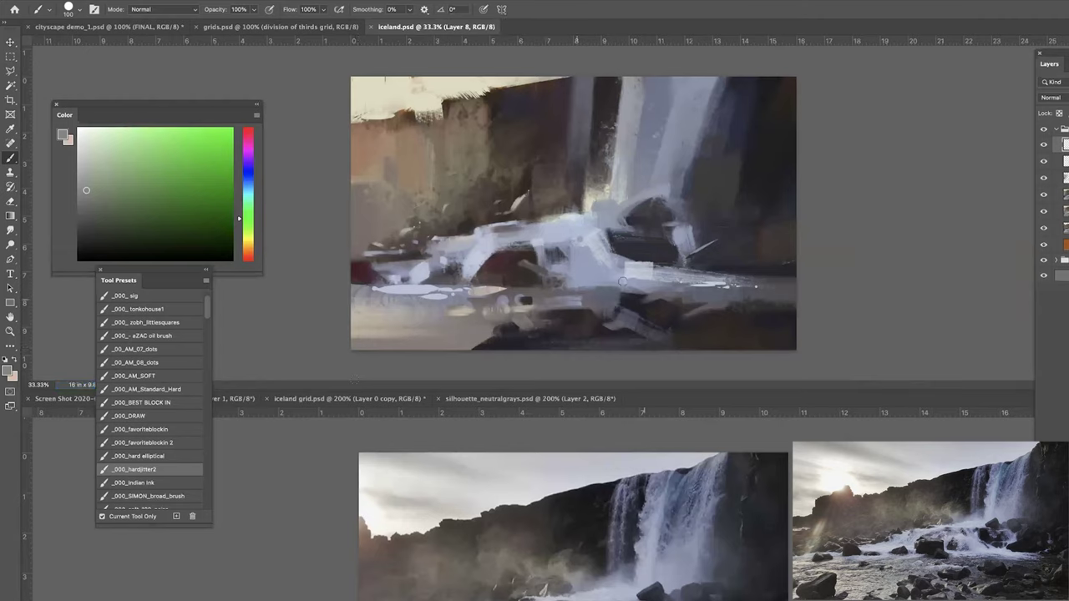
{"action": "left_click", "coordinate": [541, 298], "text": "alt"}
{"action": "key", "text": "]"}
{"action": "left_click", "coordinate": [595, 344]}
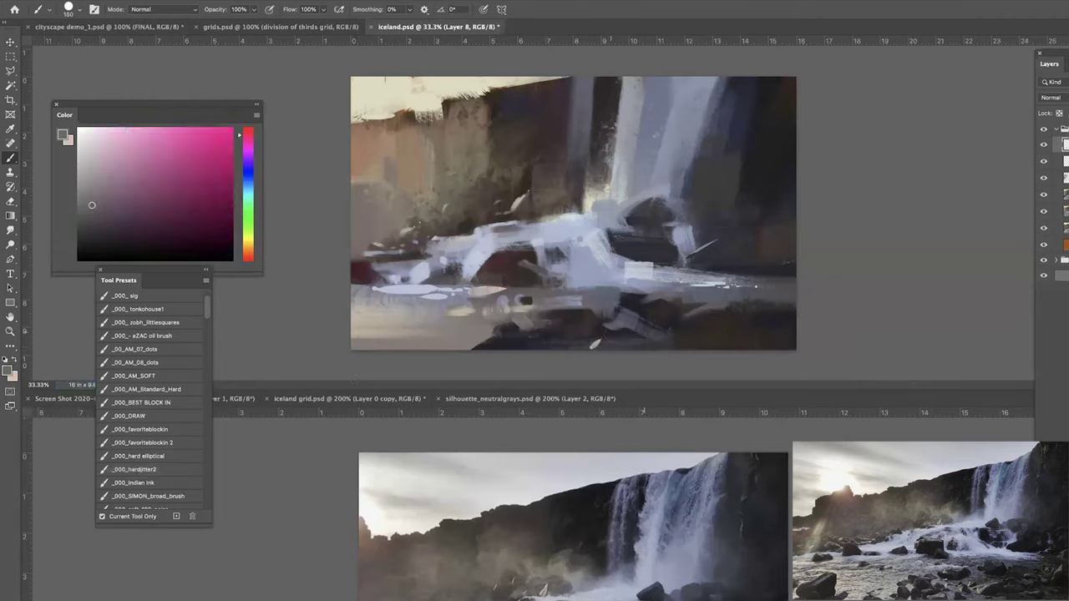
{"action": "left_click", "coordinate": [612, 339], "text": "alt"}
{"action": "key", "text": "]"}
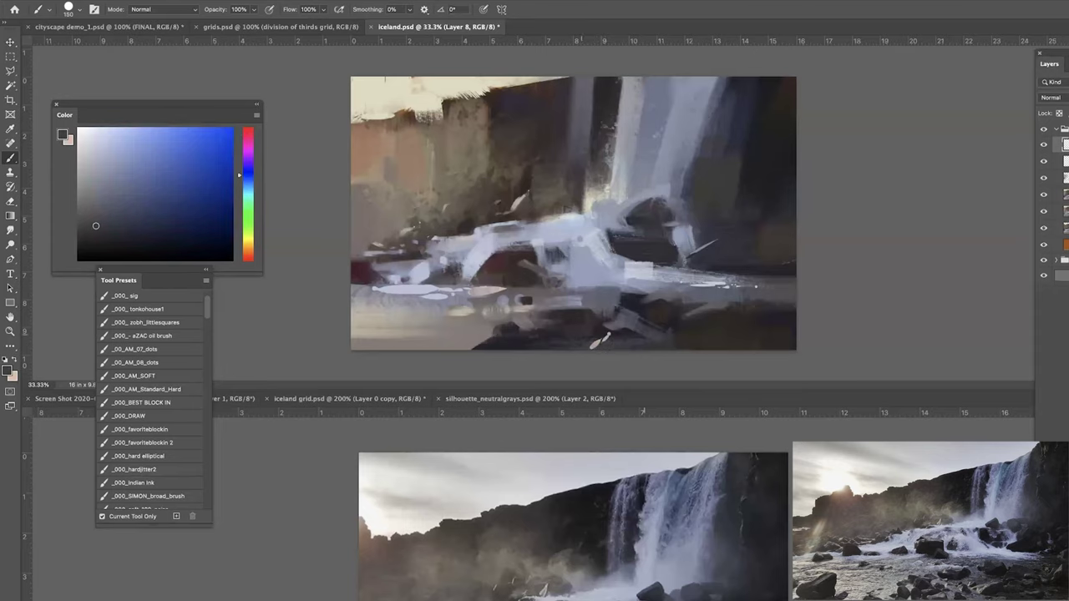
{"action": "left_click", "coordinate": [486, 323], "text": "alt"}
{"action": "left_click_drag", "start_coordinate": [596, 344], "coordinate": [611, 338]}
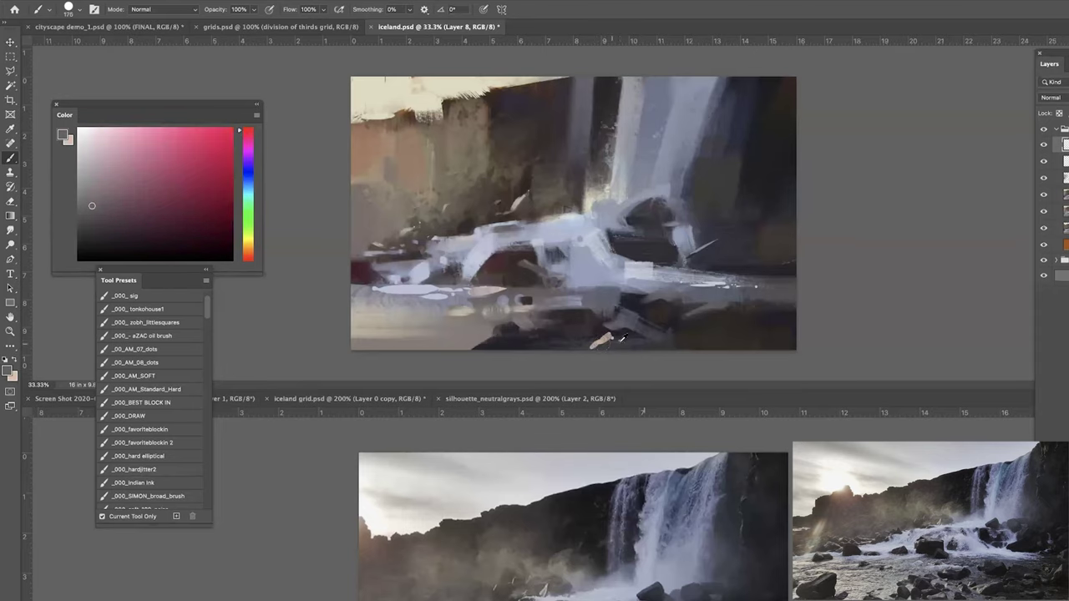
{"action": "left_click", "coordinate": [621, 341], "text": "alt"}
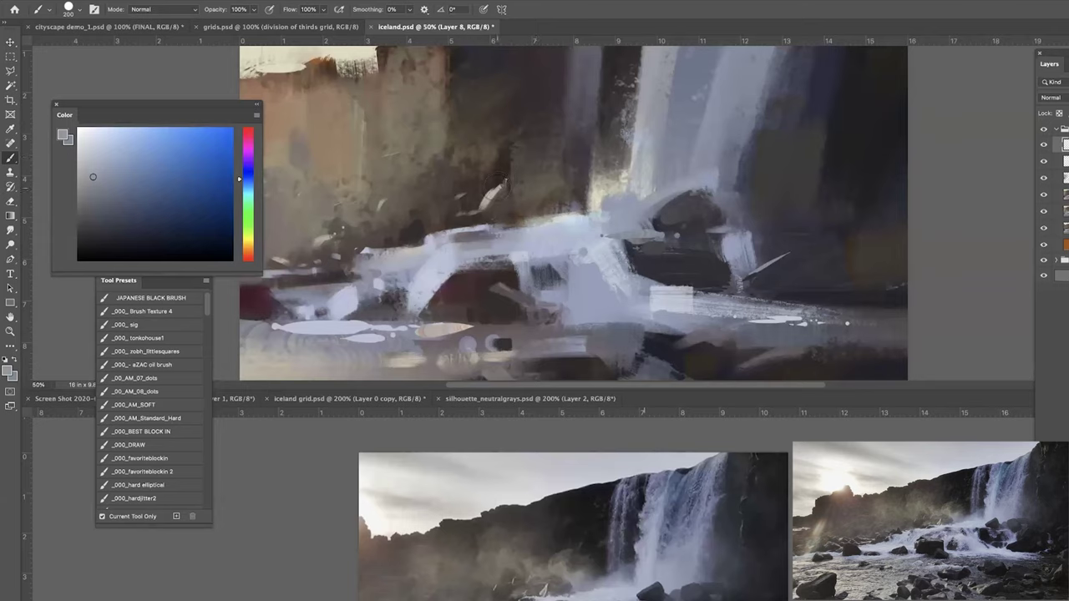
Paint sampled pale blue-grays over the cascade above the reddish-brown rock, reducing the brush to size 150.
{"action": "left_click", "coordinate": [480, 256], "text": "alt"}
{"action": "key", "text": "bracketleft"}
{"action": "key", "text": "bracketleft"}
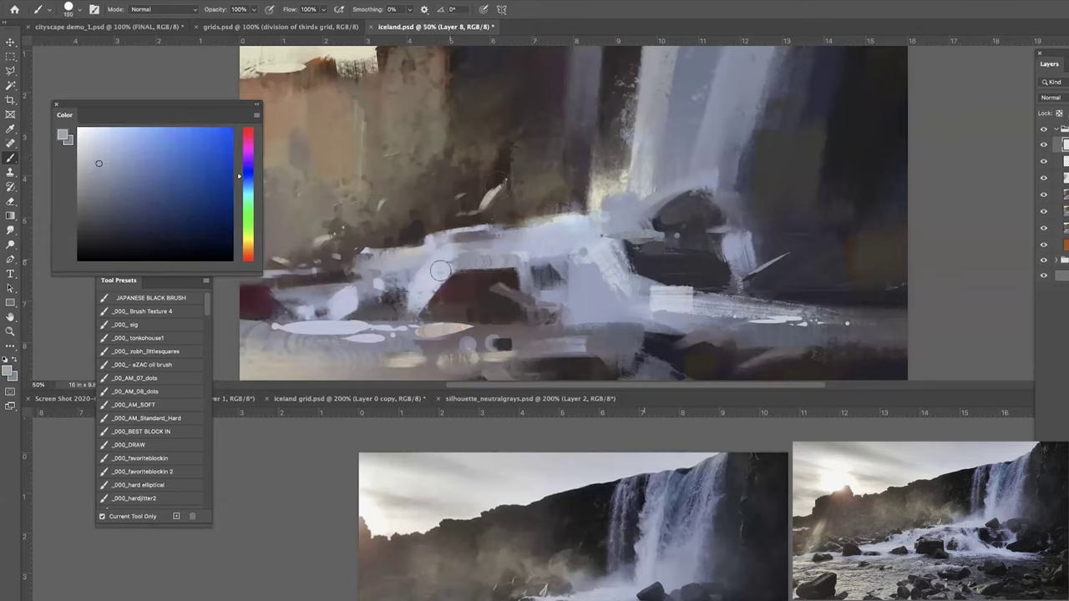
{"action": "left_click", "coordinate": [444, 259], "text": "alt"}
{"action": "left_click_drag", "start_coordinate": [432, 289], "coordinate": [471, 252]}
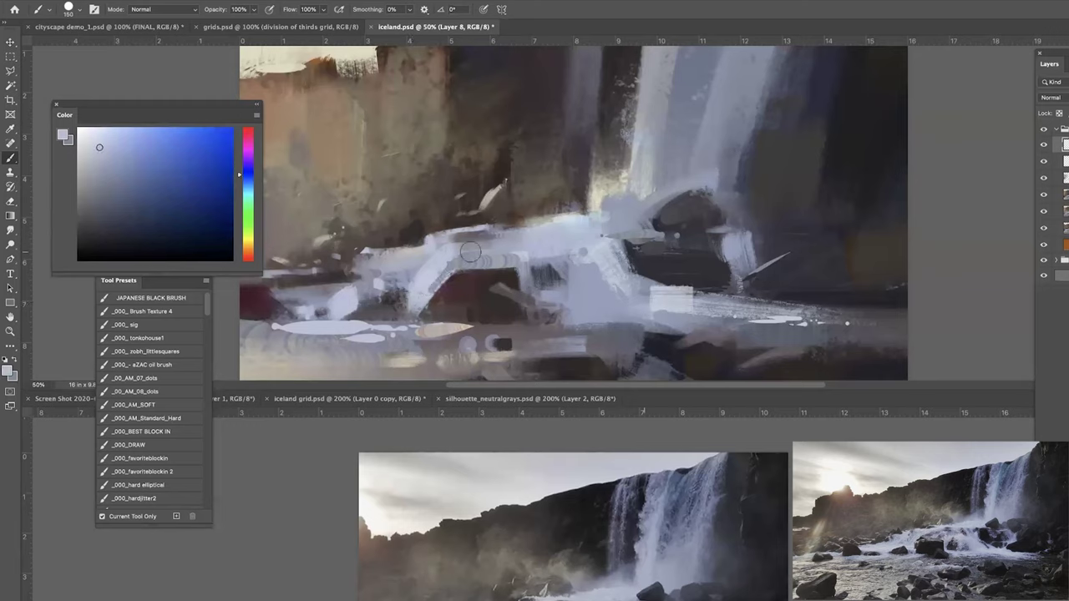
{"action": "left_click", "coordinate": [454, 258], "text": "alt"}
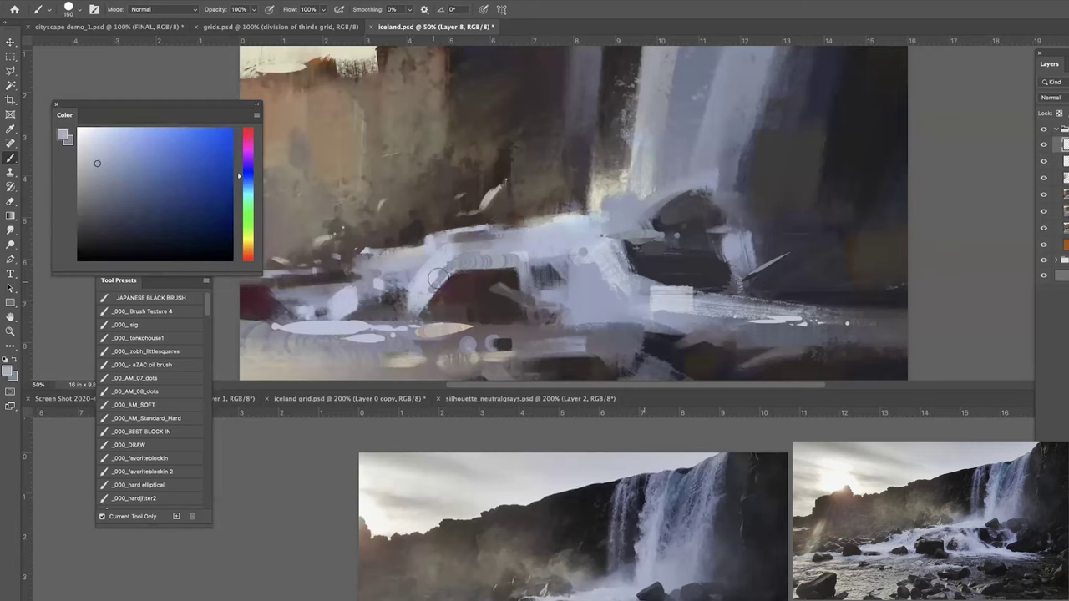
Switch to the Smudge tool at size 150 and smudge the cascade's edges around the reddish-brown rock.
{"action": "left_click", "coordinate": [11, 159]}
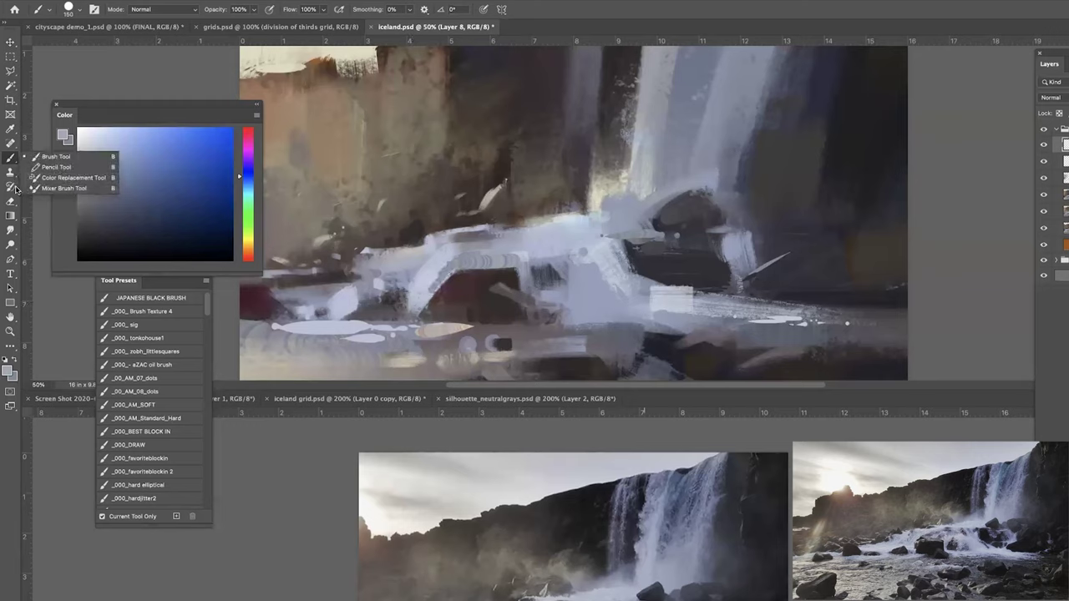
{"action": "left_click", "coordinate": [9, 229]}
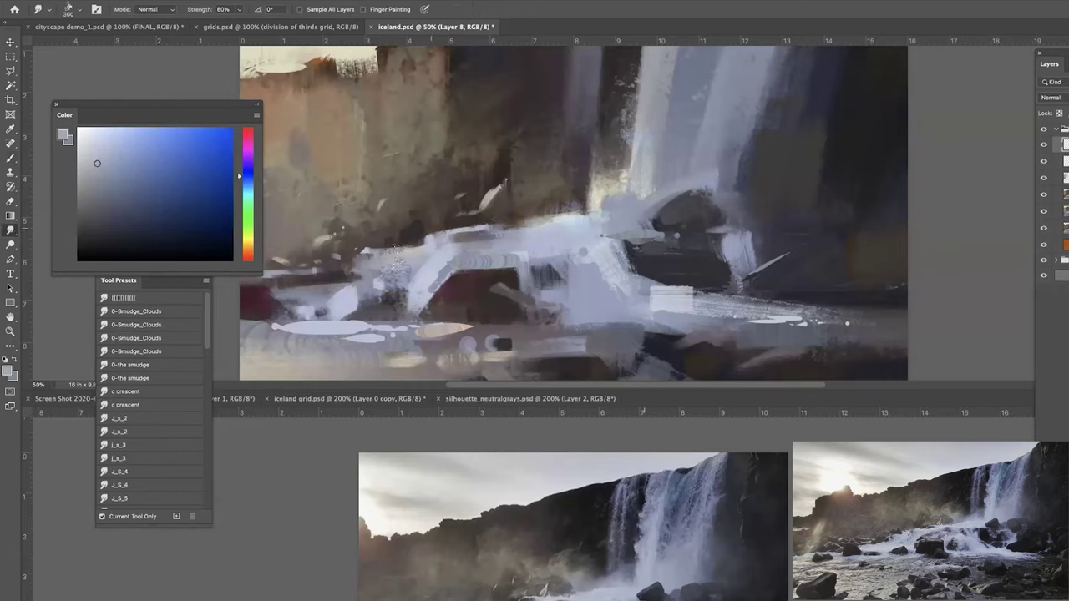
{"action": "key", "text": "]"}
{"action": "key", "text": "["}
{"action": "key", "text": "["}
{"action": "key", "text": "["}
{"action": "key", "text": "["}
{"action": "key", "text": "["}
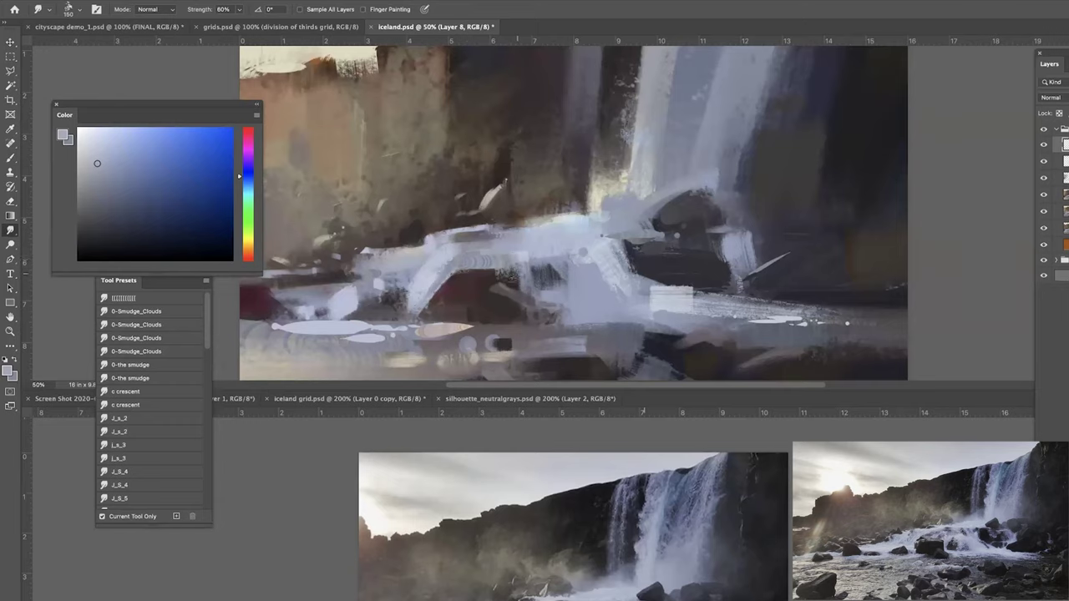
Switch to cityscape demo_1.psd and examine the brushwork in its glowing light, foliage dabs and crowd at 100%.
{"action": "left_click", "coordinate": [99, 27]}
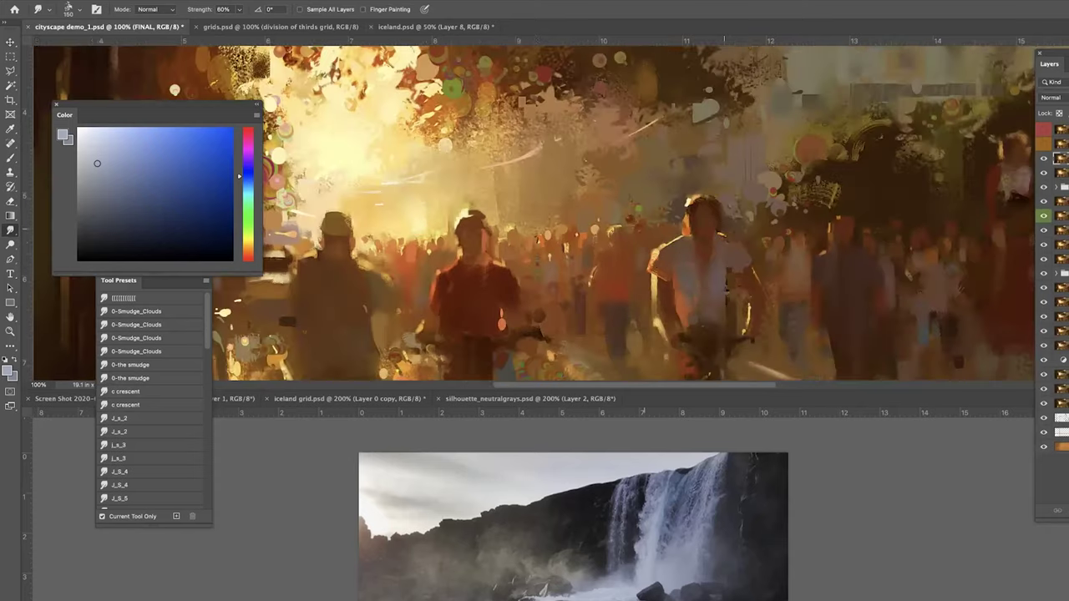
{"action": "mouse_move", "coordinate": [455, 289]}
{"action": "left_mouse_down"}
{"action": "mouse_move", "coordinate": [331, 250]}
{"action": "mouse_move", "coordinate": [219, 252]}
{"action": "left_mouse_up"}
{"action": "mouse_move", "coordinate": [607, 301]}
{"action": "left_mouse_down"}
{"action": "mouse_move", "coordinate": [643, 226]}
{"action": "mouse_move", "coordinate": [742, 312]}
{"action": "mouse_move", "coordinate": [641, 174]}
{"action": "mouse_move", "coordinate": [539, 72]}
{"action": "left_mouse_up"}
{"action": "left_click_drag", "start_coordinate": [548, 122], "coordinate": [694, 292]}
{"action": "left_click_drag", "start_coordinate": [591, 198], "coordinate": [667, 266]}
{"action": "left_click_drag", "start_coordinate": [469, 249], "coordinate": [777, 245]}
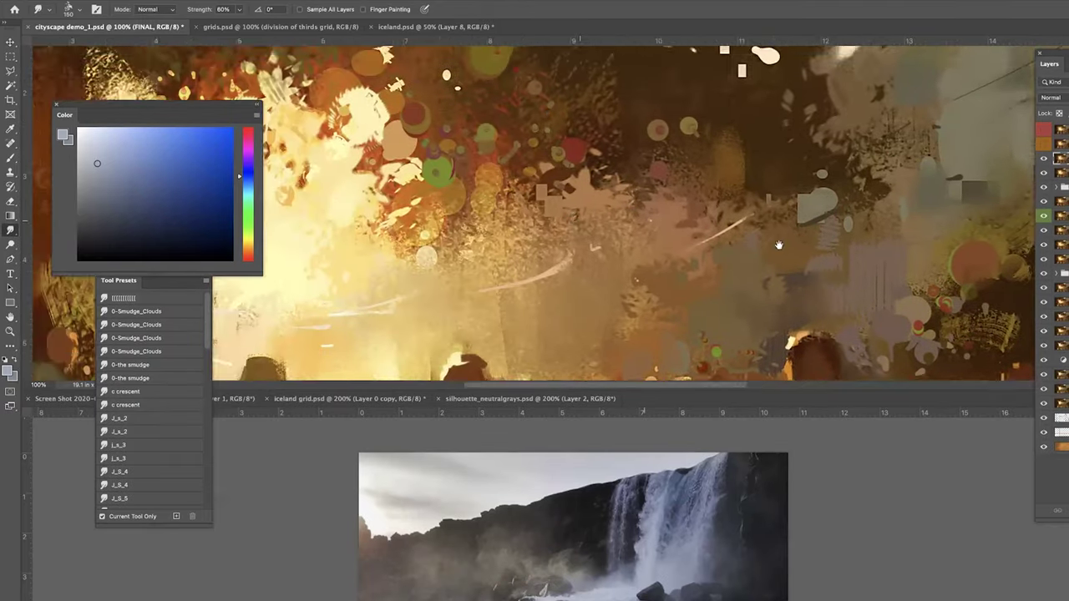
{"action": "left_click_drag", "start_coordinate": [469, 167], "coordinate": [654, 207]}
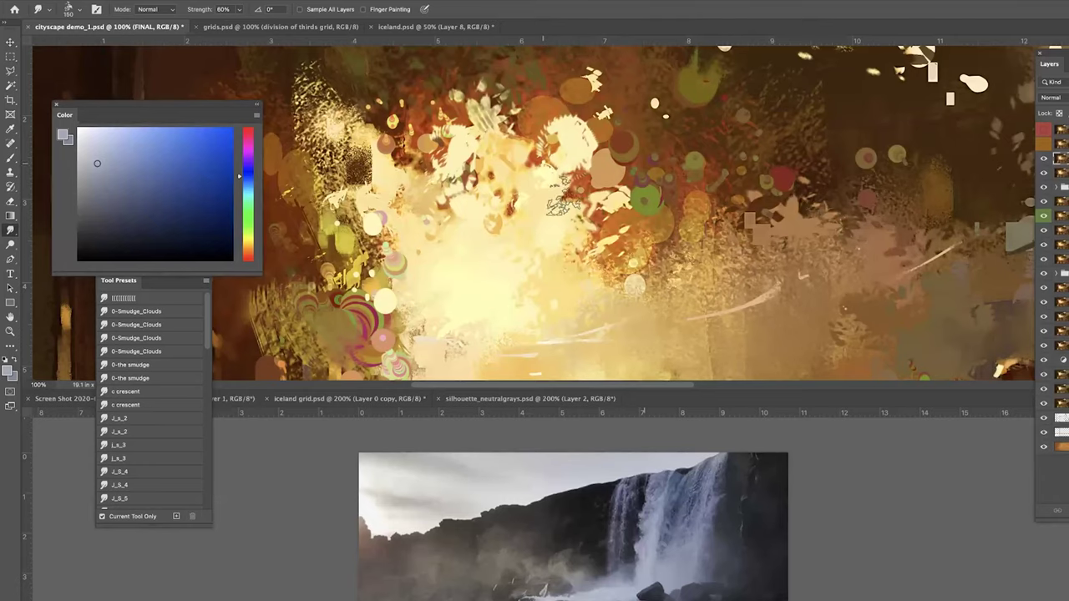
{"action": "key", "text": "super+minus"}
{"action": "key", "text": "super+plus"}
{"action": "left_click_drag", "start_coordinate": [619, 265], "coordinate": [544, 146]}
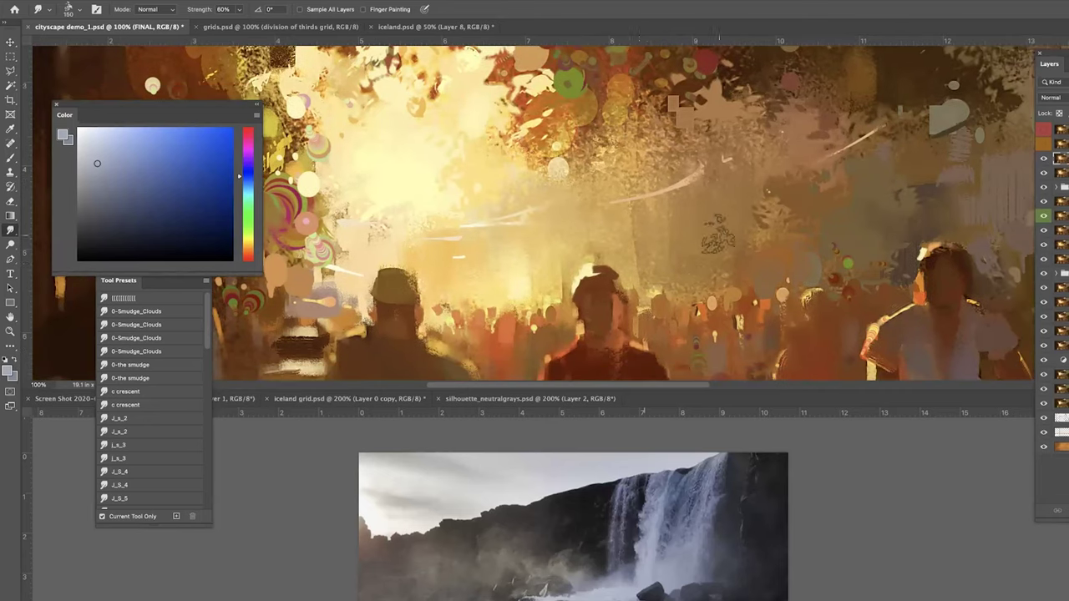
Bring up the sunlit street photo reference and compare it with the cityscape painting's buildings, trees and figures.
{"action": "left_click", "coordinate": [68, 400]}
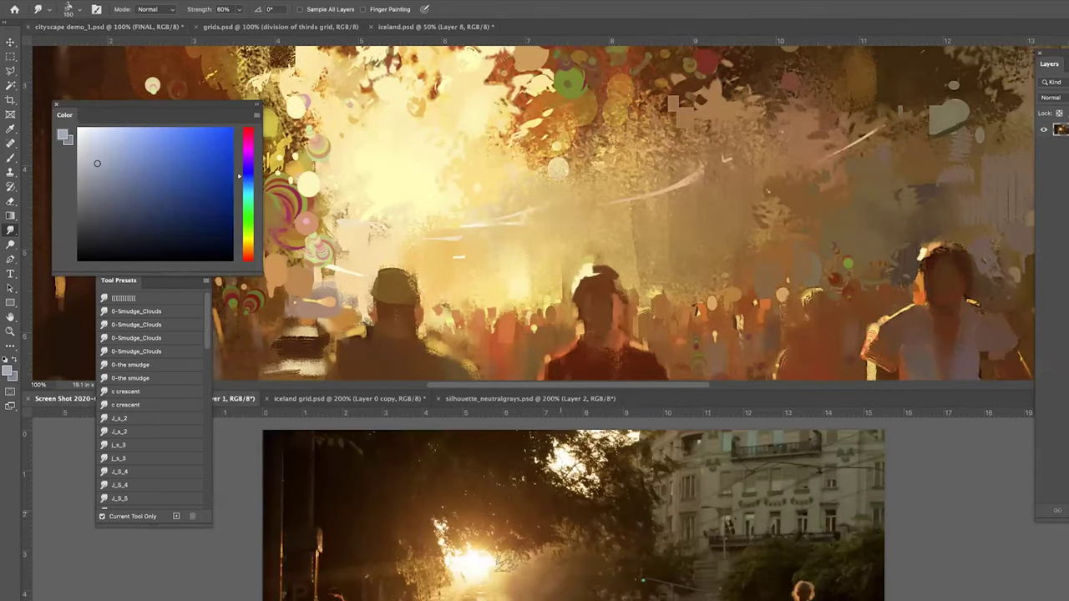
{"action": "key", "text": "ctrl+Tab"}
{"action": "left_click_drag", "start_coordinate": [546, 197], "coordinate": [430, 309]}
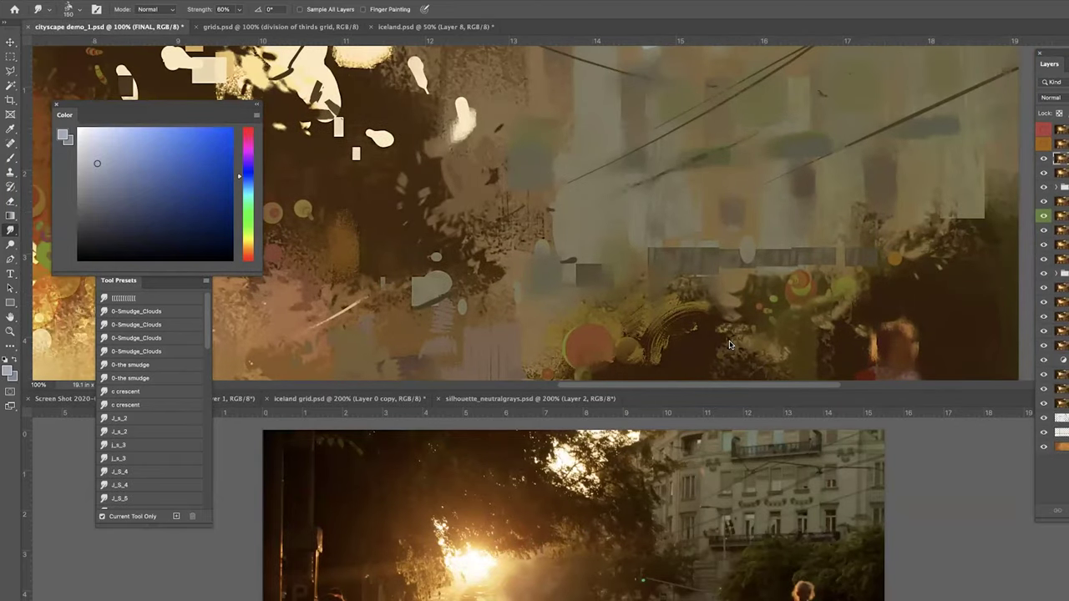
{"action": "left_click_drag", "start_coordinate": [651, 241], "coordinate": [553, 279]}
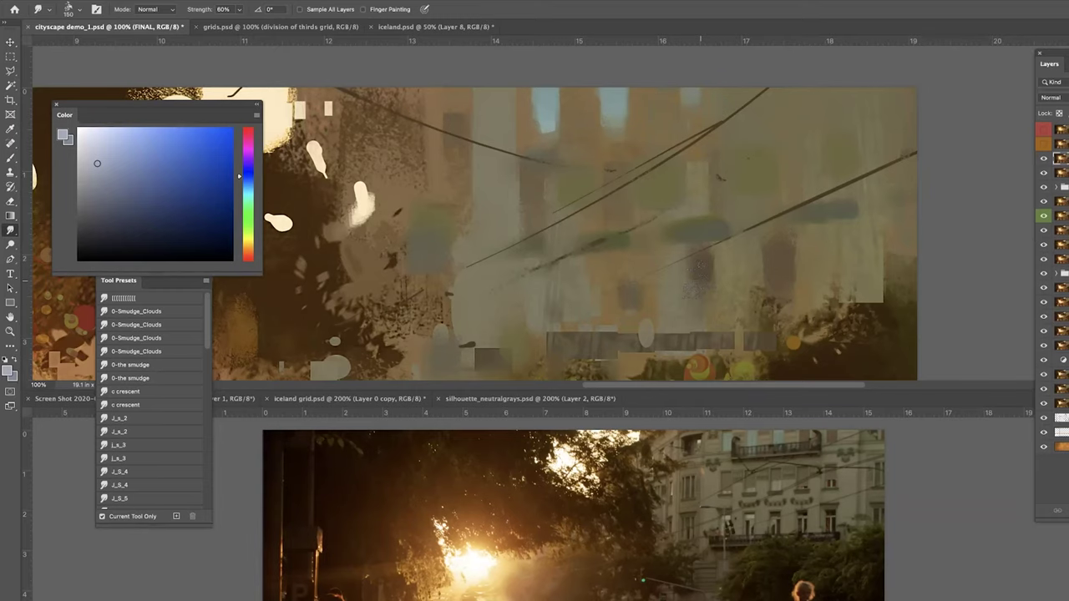
{"action": "mouse_move", "coordinate": [352, 276]}
{"action": "left_mouse_down"}
{"action": "mouse_move", "coordinate": [463, 228]}
{"action": "mouse_move", "coordinate": [752, 150]}
{"action": "left_mouse_up"}
{"action": "left_click_drag", "start_coordinate": [305, 230], "coordinate": [796, 109]}
{"action": "mouse_move", "coordinate": [493, 186]}
{"action": "left_mouse_down"}
{"action": "mouse_move", "coordinate": [451, 289]}
{"action": "mouse_move", "coordinate": [393, 299]}
{"action": "mouse_move", "coordinate": [406, 276]}
{"action": "left_mouse_up"}
{"action": "key", "text": "super+minus"}
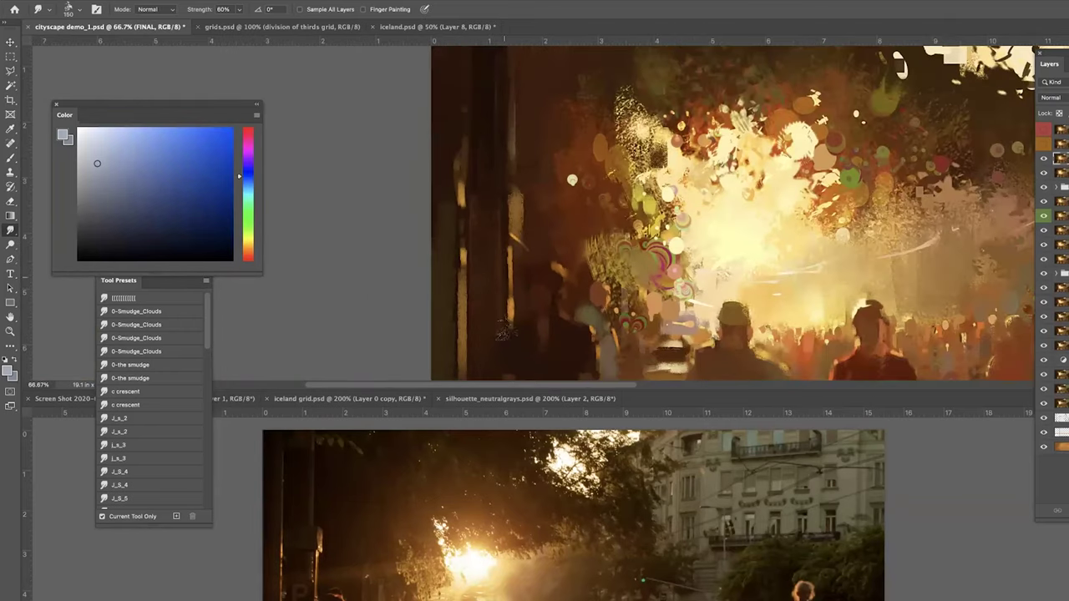
{"action": "scroll", "coordinate": [443, 265], "scroll_direction": "right", "scroll_amount": 10}
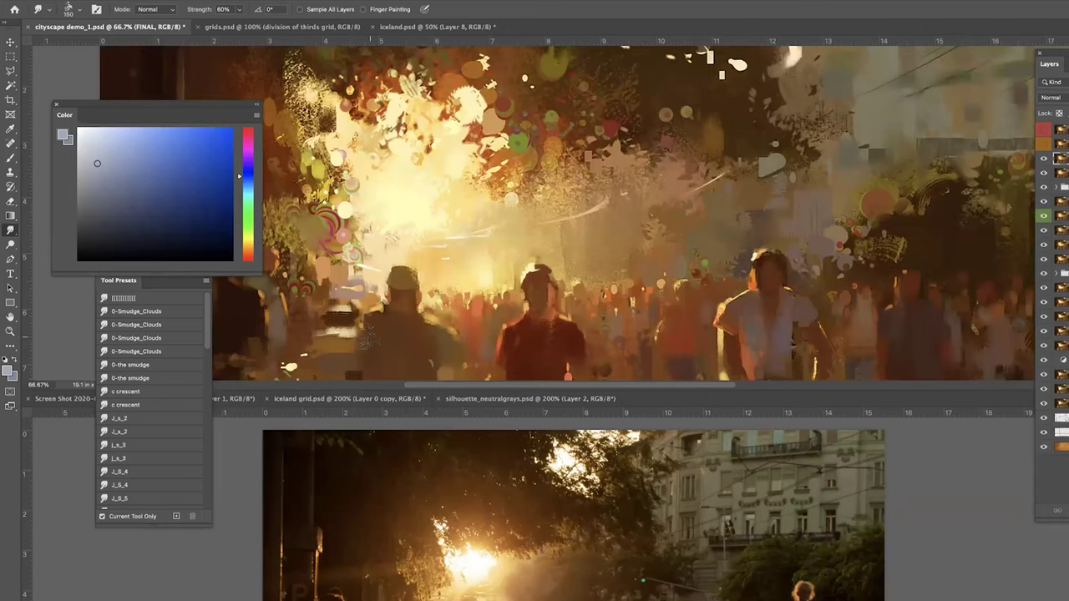
{"action": "scroll", "coordinate": [556, 255], "scroll_direction": "up", "scroll_amount": 2}
{"action": "left_click_drag", "start_coordinate": [556, 255], "coordinate": [554, 243]}
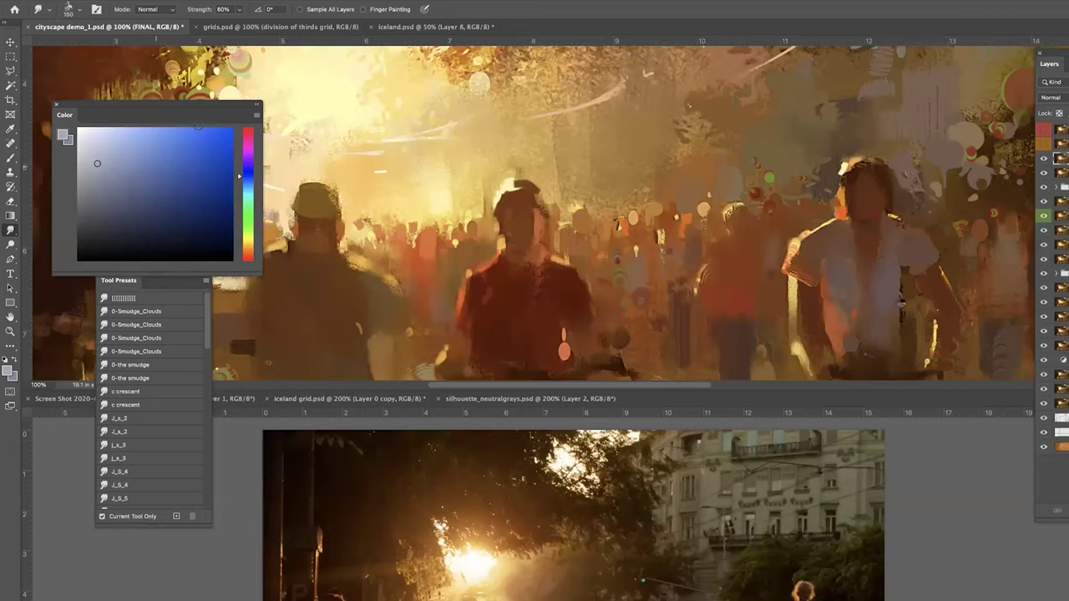
Glance through the grids and cityscape documents, then return to iceland.psd with iceland grid.psd displayed as its reference.
{"action": "left_click", "coordinate": [274, 26]}
{"action": "left_click", "coordinate": [434, 26]}
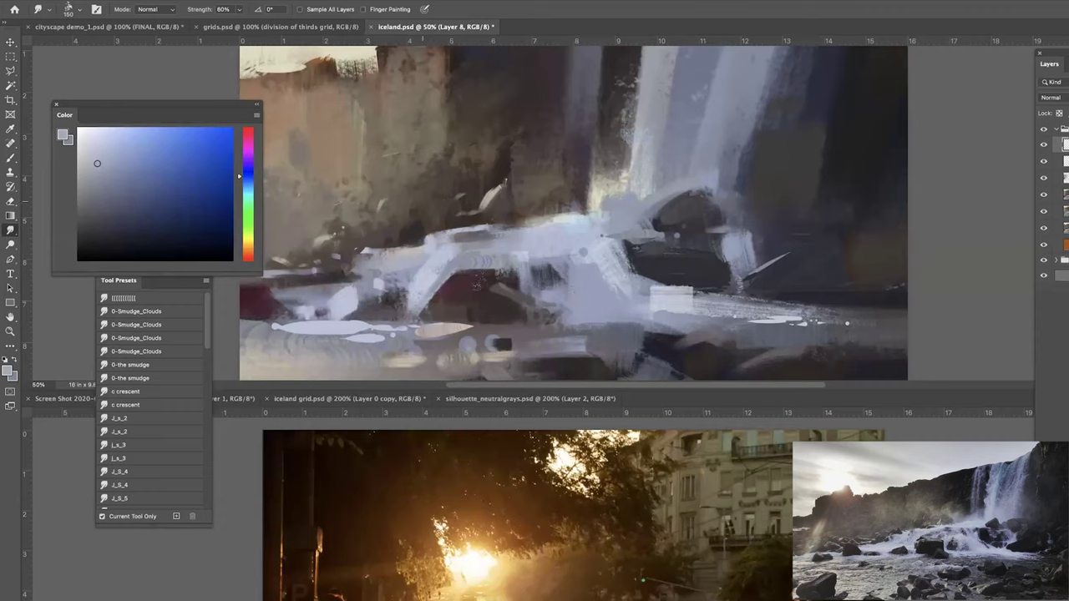
{"action": "left_click", "coordinate": [250, 27]}
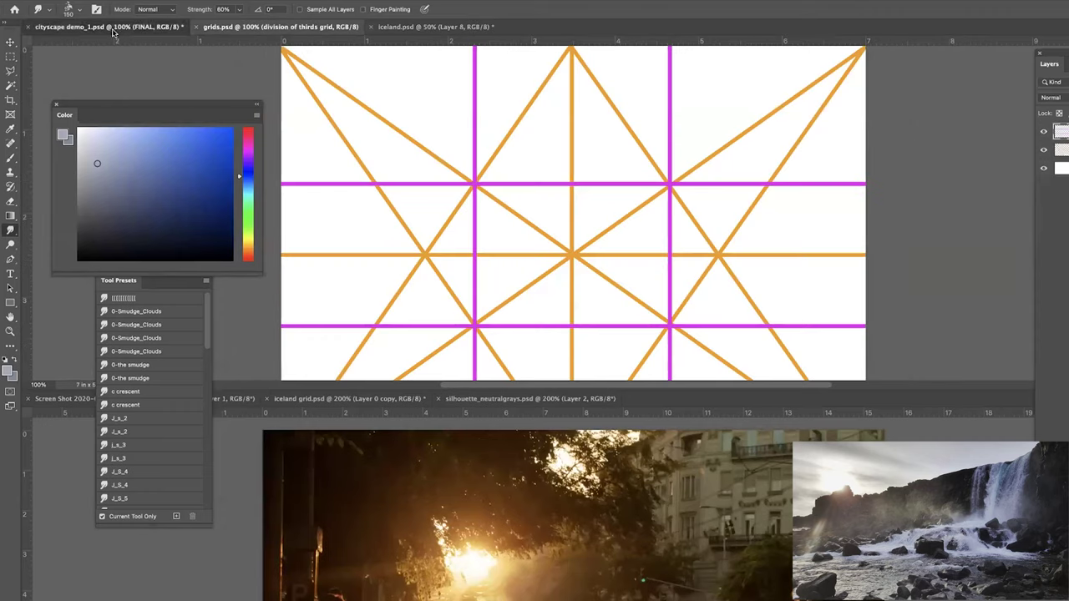
{"action": "left_click", "coordinate": [113, 29]}
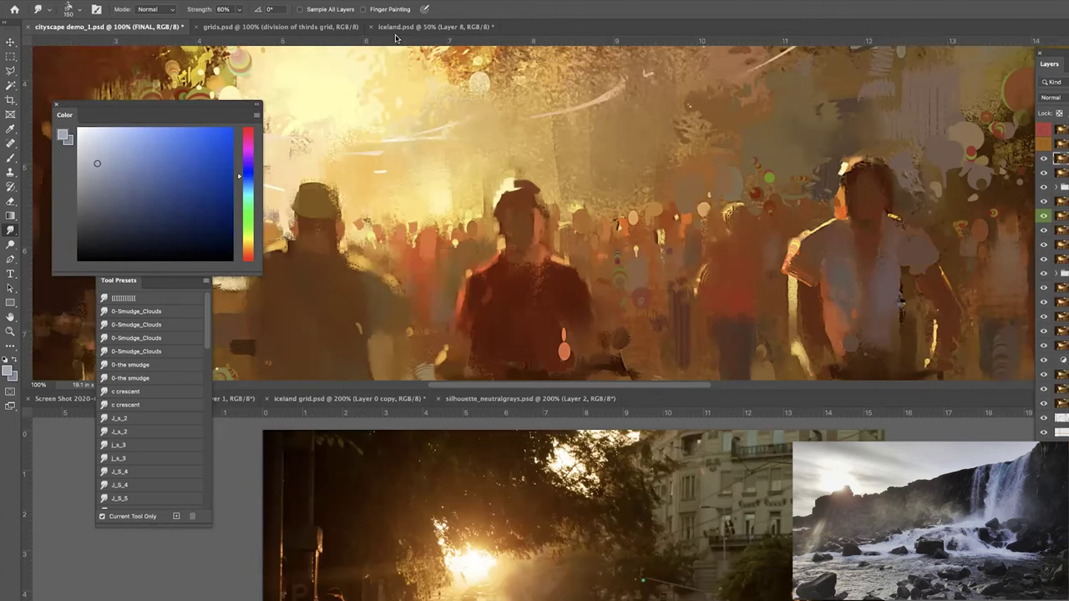
{"action": "left_click", "coordinate": [251, 27]}
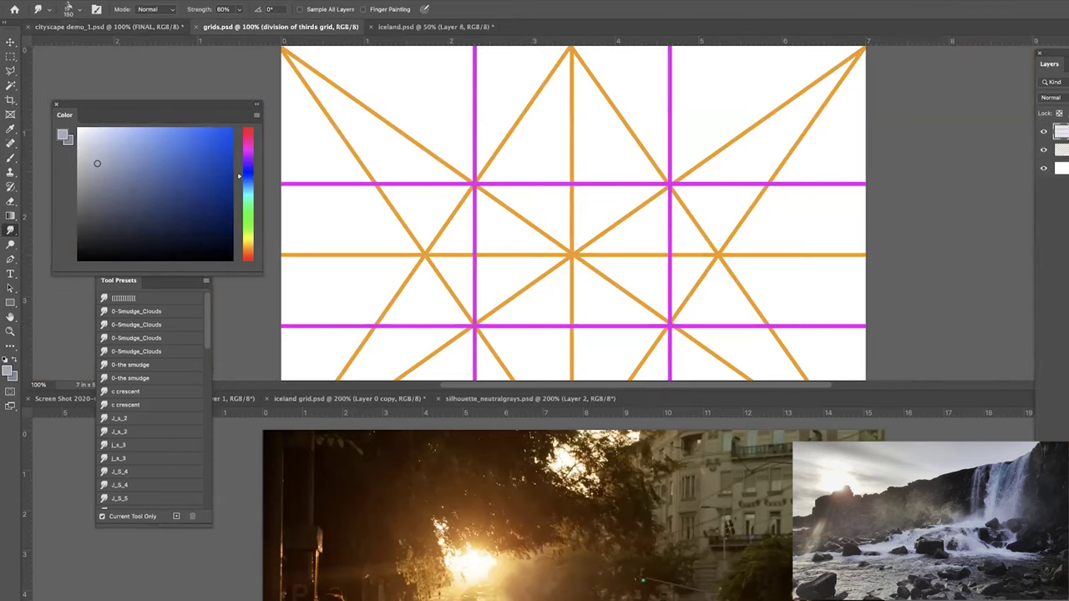
{"action": "left_click", "coordinate": [397, 27]}
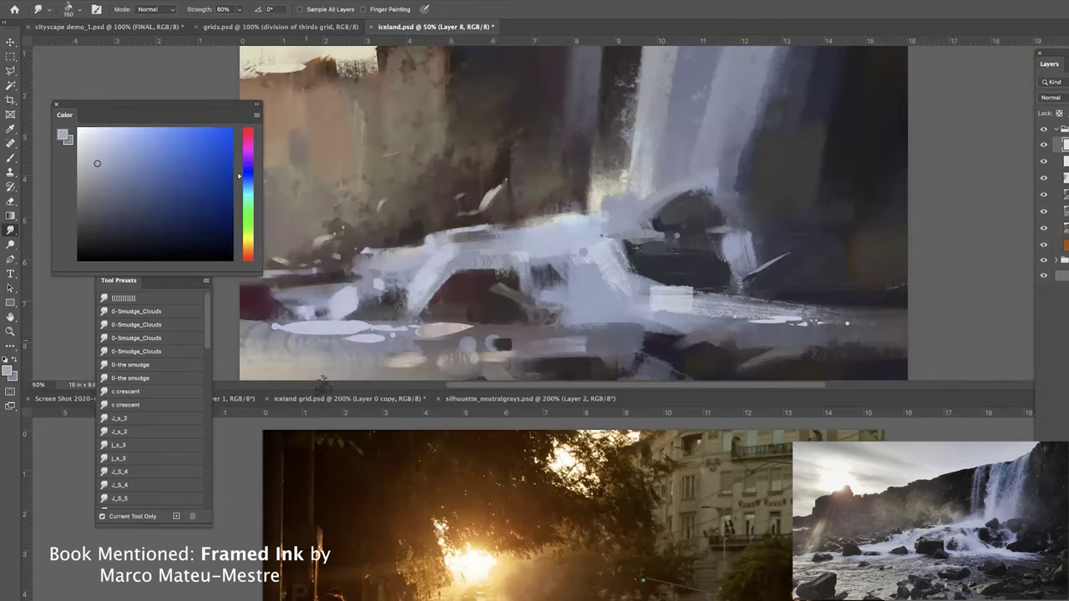
{"action": "left_click", "coordinate": [308, 401]}
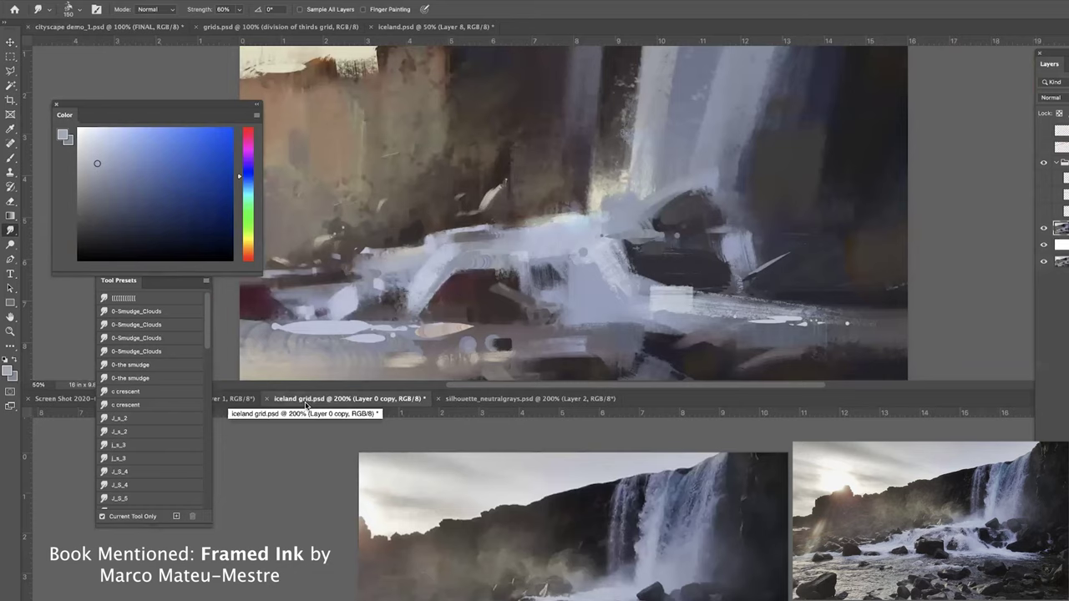
{"action": "left_click", "coordinate": [424, 265]}
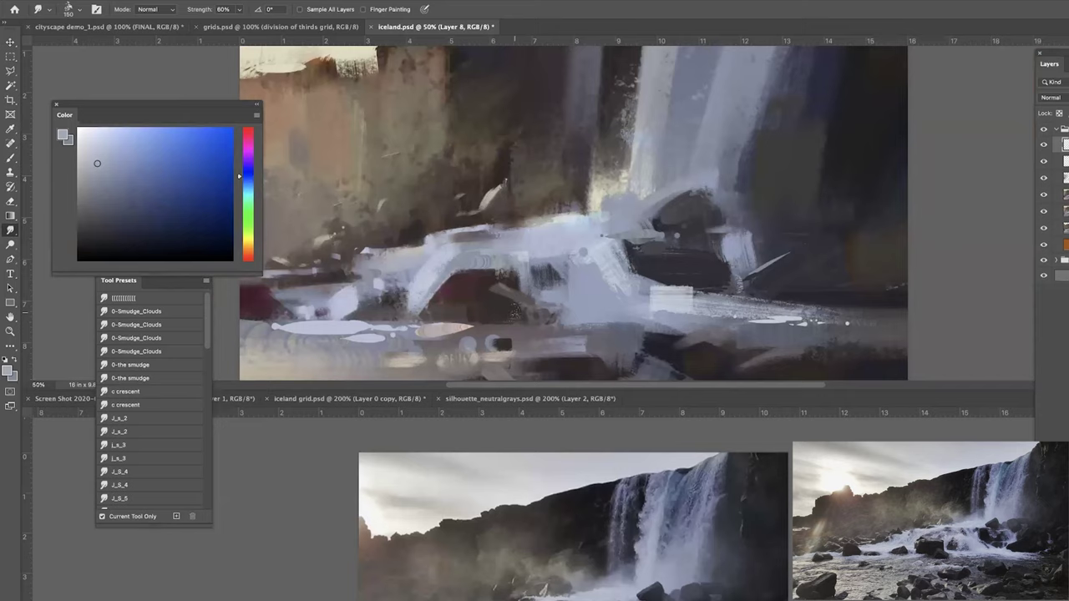
Choose the _000_BEST BLOCK IN brush preset and paint sampled blue-gray beside the large rock at the waterfall's base.
{"action": "key", "text": "b"}
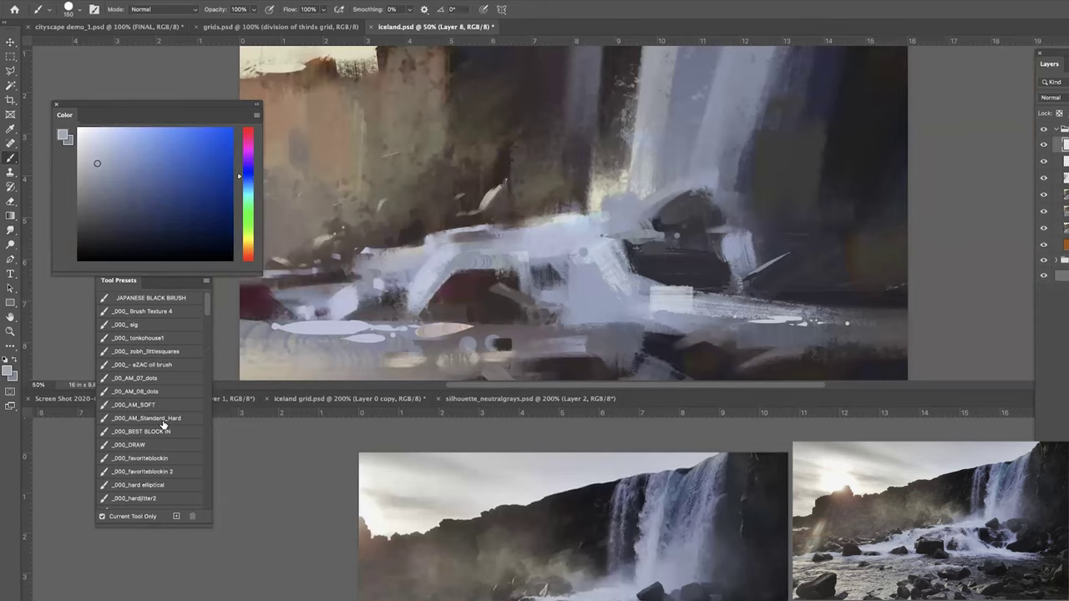
{"action": "left_click", "coordinate": [140, 433]}
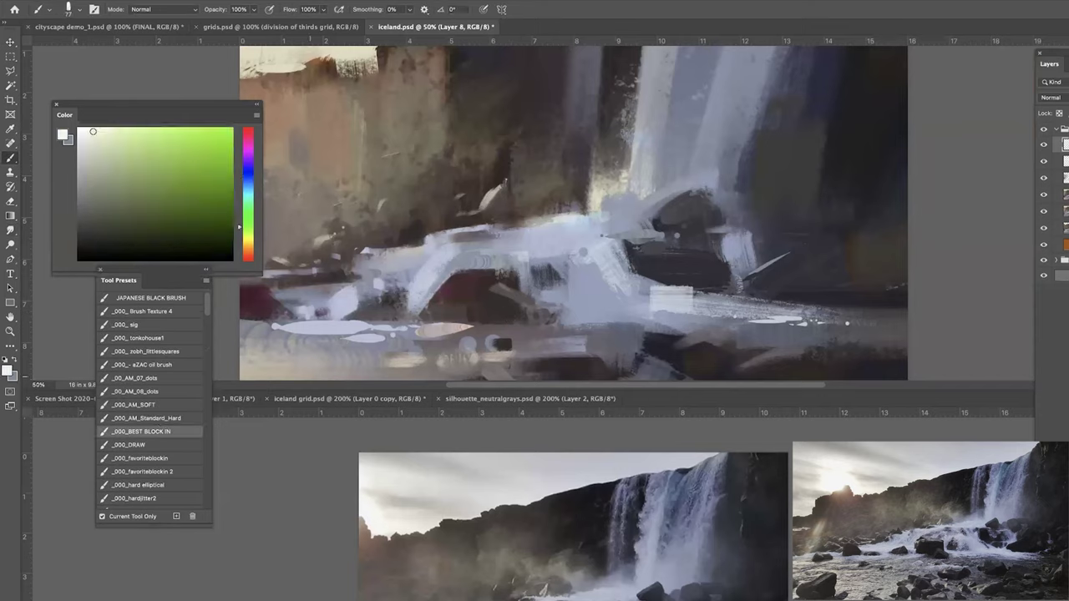
{"action": "left_click", "coordinate": [627, 219], "text": "alt"}
{"action": "key", "text": "bracketright"}
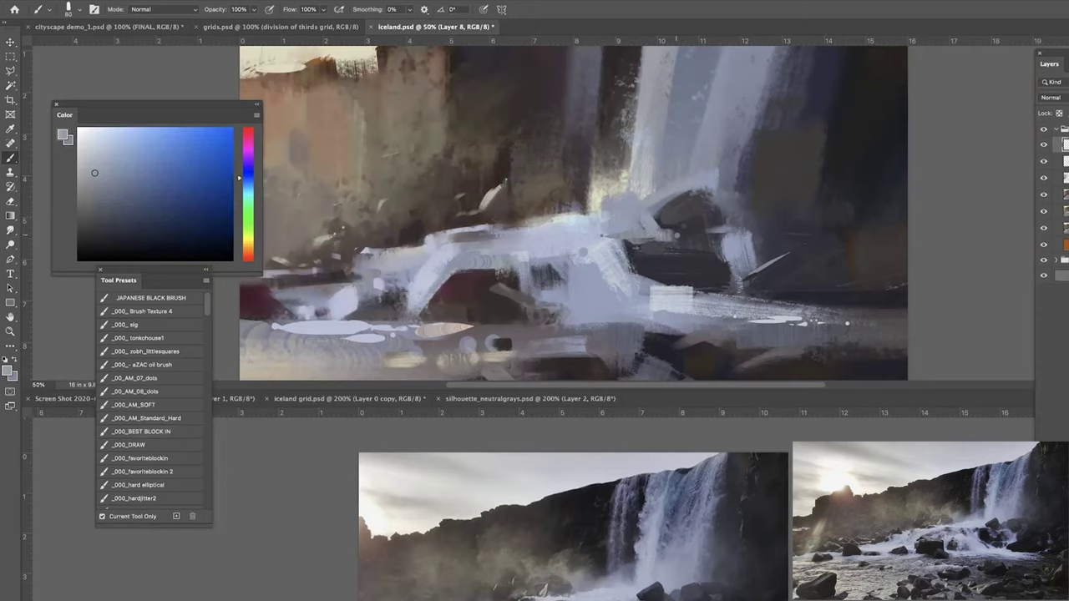
{"action": "key", "text": "bracketleft"}
{"action": "key", "text": "bracketleft"}
Enlarge the brush and paint a splash along the large rock's right side with blue-violet sampled from the waterfall.
{"action": "key", "text": "super+minus"}
{"action": "key", "text": "super+minus"}
{"action": "key", "text": "super+minus"}
{"action": "key", "text": "super+equal"}
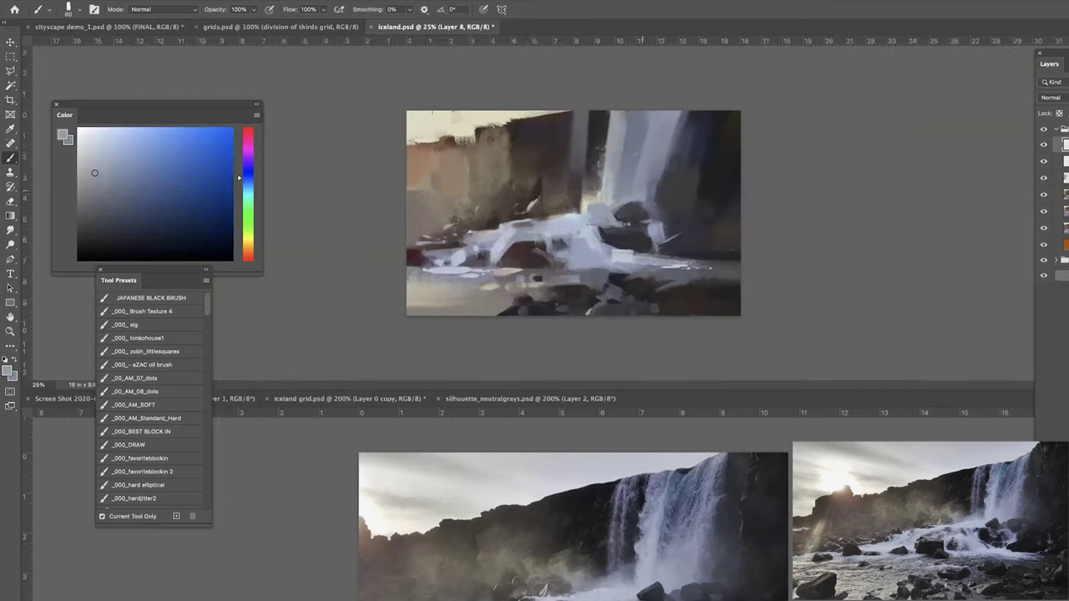
{"action": "key", "text": "ctrl+plus"}
{"action": "left_click", "coordinate": [660, 185], "text": "alt"}
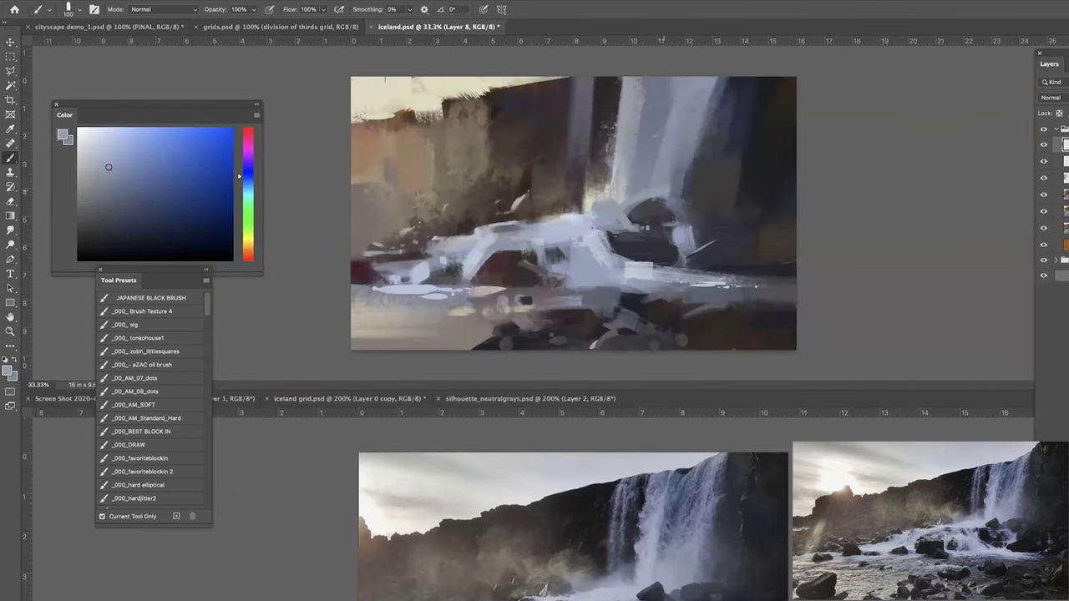
{"action": "key", "text": "bracketright"}
{"action": "key", "text": "bracketright"}
{"action": "key", "text": "bracketright"}
{"action": "key", "text": "bracketright"}
{"action": "left_click_drag", "start_coordinate": [690, 212], "coordinate": [693, 199]}
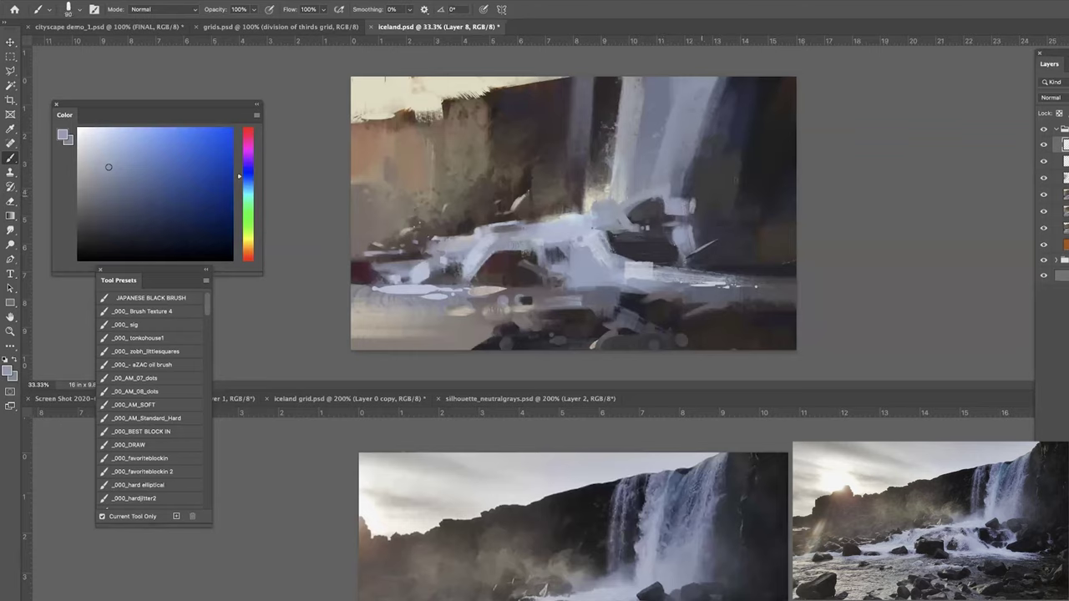
Dab sampled tones beside the splash and stroke sampled pale blue up into the waterfall's lower edge.
{"action": "left_click", "coordinate": [704, 194], "text": "alt"}
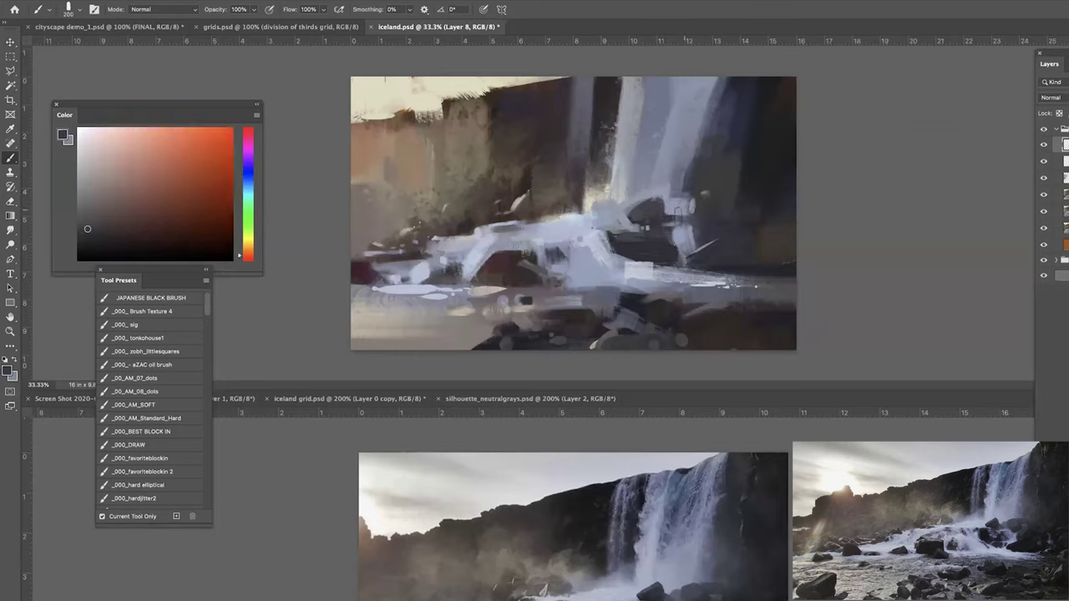
{"action": "key", "text": "super+minus"}
{"action": "key", "text": "super+plus"}
{"action": "left_click", "coordinate": [682, 204], "text": "alt"}
{"action": "left_click_drag", "start_coordinate": [682, 199], "coordinate": [673, 164]}
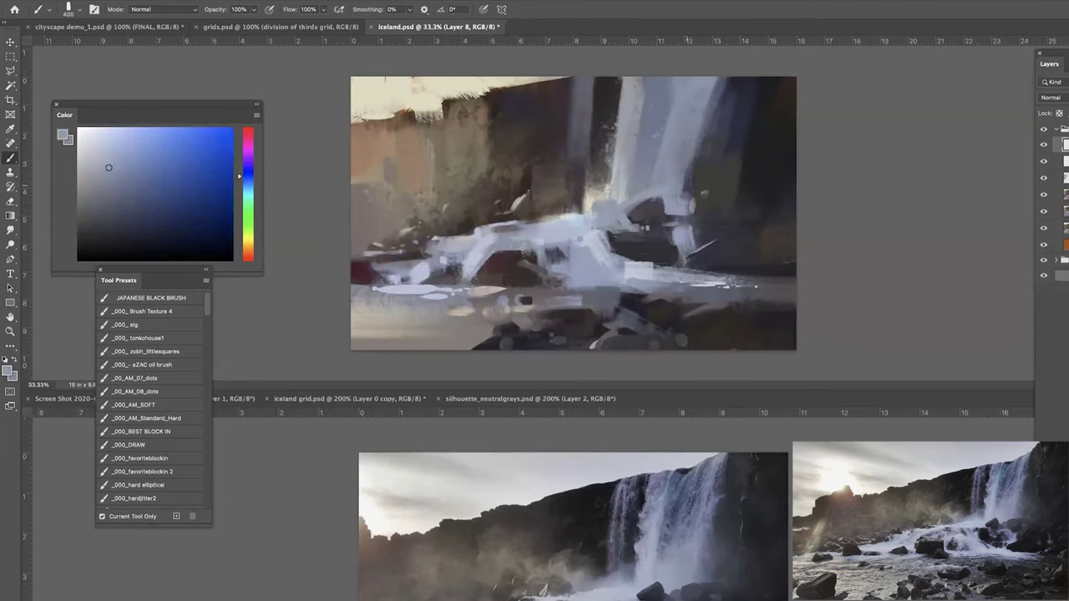
Sample the waterfall's blue-gray, darken it slightly and reduce the brush to size 100 for the splash area.
{"action": "key", "text": "bracketleft"}
{"action": "key", "text": "bracketleft"}
{"action": "key", "text": "bracketleft"}
{"action": "key", "text": "bracketleft"}
{"action": "key", "text": "bracketleft"}
{"action": "key", "text": "bracketleft"}
{"action": "key", "text": "bracketleft"}
{"action": "left_click", "coordinate": [675, 197], "text": "alt"}
{"action": "left_click", "coordinate": [664, 179], "text": "alt"}
{"action": "left_click_drag", "start_coordinate": [106, 176], "coordinate": [111, 183]}
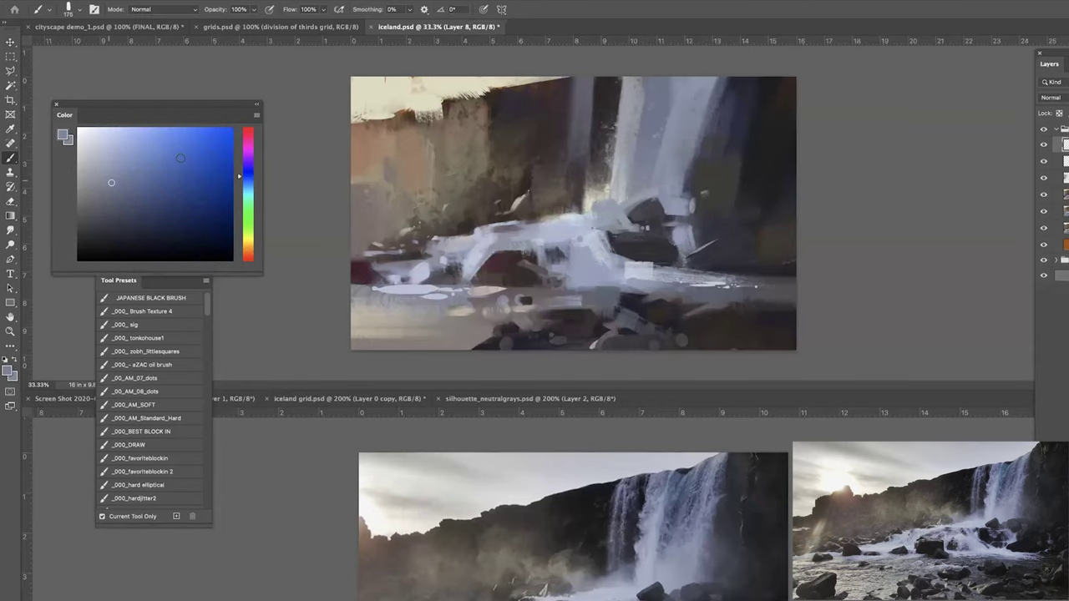
{"action": "key", "text": "super+plus"}
{"action": "key", "text": "bracketleft"}
{"action": "key", "text": "bracketleft"}
{"action": "key", "text": "bracketleft"}
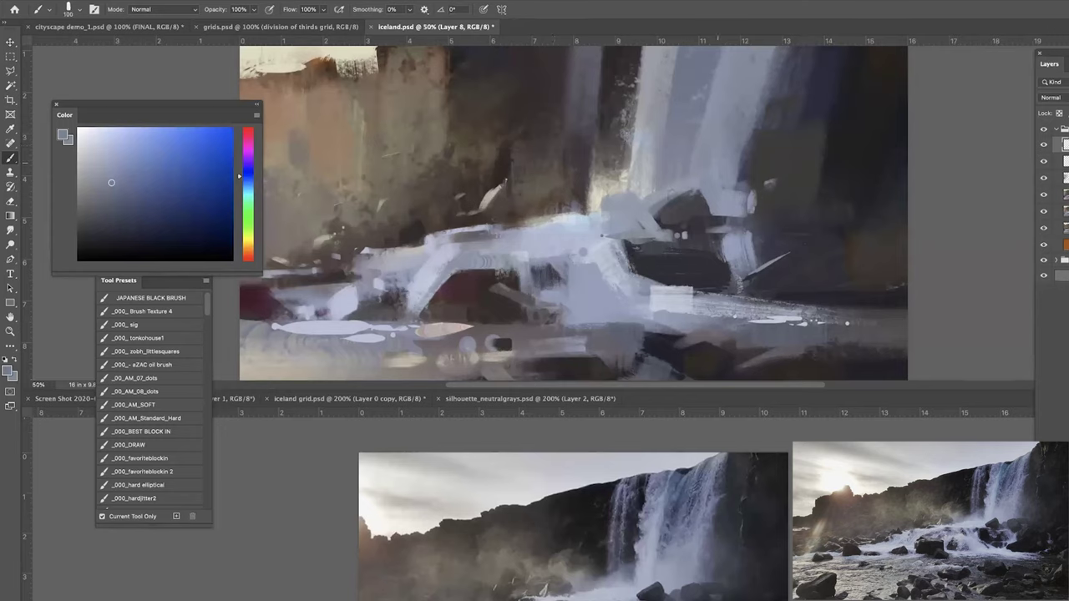
Trim the splash beside the large rock and touch up the adjoining cliff with sampled dark purple-grays.
{"action": "left_click", "coordinate": [751, 215], "text": "alt"}
{"action": "left_click", "coordinate": [750, 211]}
{"action": "key", "text": "bracketright"}
{"action": "key", "text": "bracketright"}
{"action": "key", "text": "bracketright"}
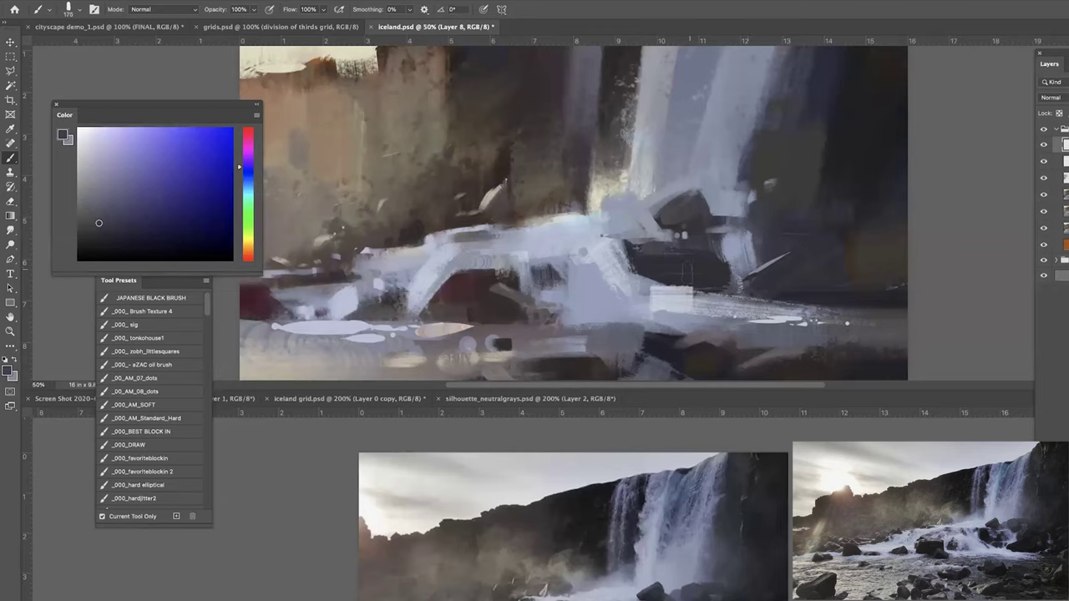
{"action": "left_click", "coordinate": [687, 269], "text": "alt"}
{"action": "left_click", "coordinate": [92, 242]}
{"action": "mouse_move", "coordinate": [770, 242]}
{"action": "left_mouse_down"}
{"action": "mouse_move", "coordinate": [786, 233]}
{"action": "mouse_move", "coordinate": [765, 235]}
{"action": "left_mouse_up"}
{"action": "left_click", "coordinate": [793, 227], "text": "alt"}
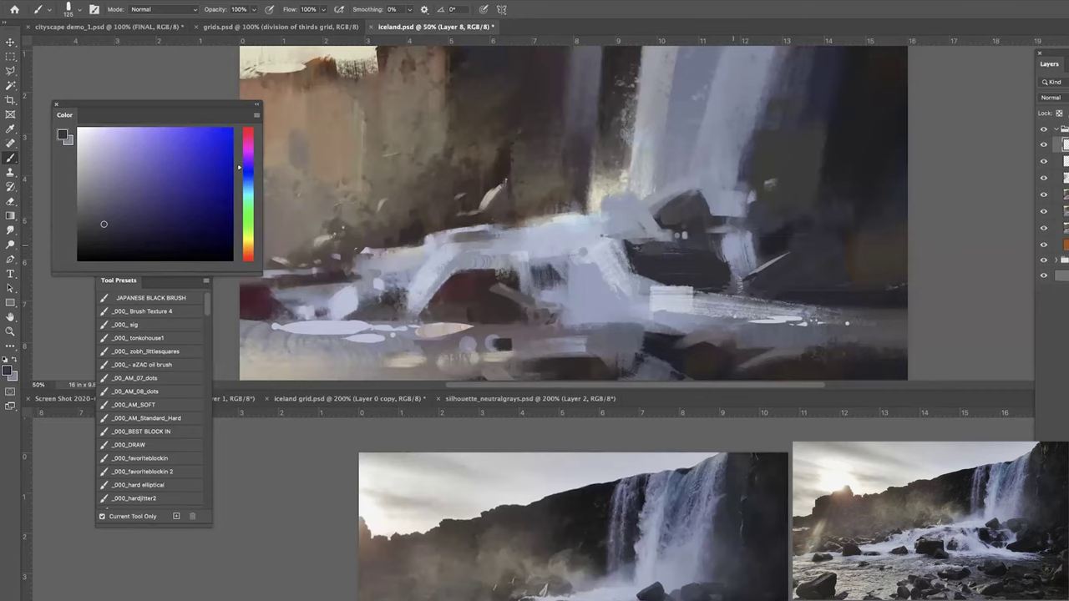
Create a new layer and paint a near-black band across the cliff base right of the waterfall at brush size 400.
{"action": "left_click", "coordinate": [776, 265], "text": "alt"}
{"action": "key", "text": "super+minus"}
{"action": "key", "text": "super+minus"}
{"action": "key", "text": "super+minus"}
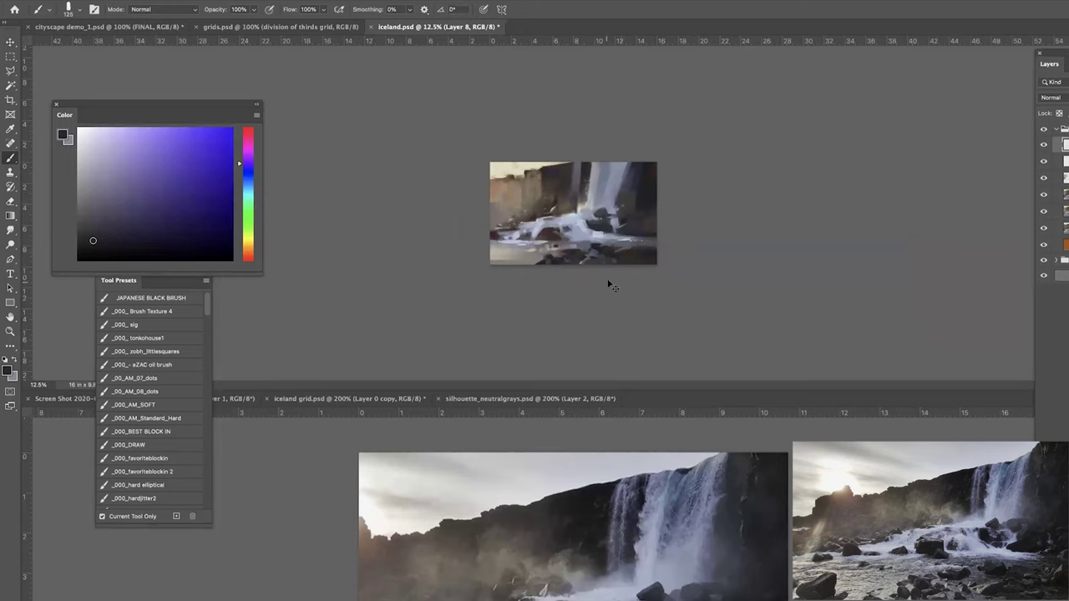
{"action": "key", "text": "ctrl+plus"}
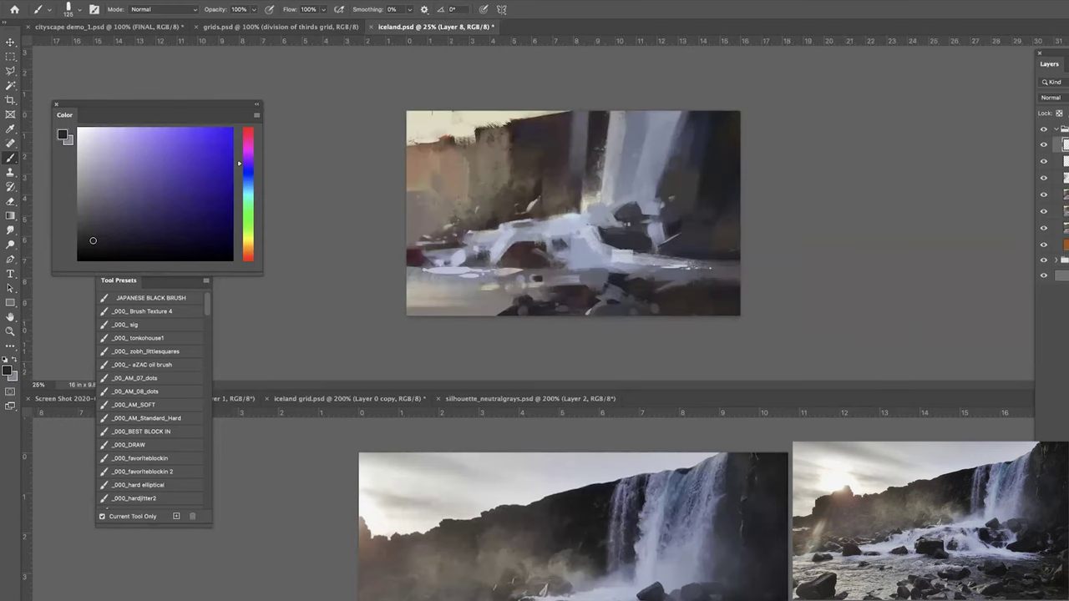
{"action": "key", "text": "ctrl+shift+alt+n"}
{"action": "left_click", "coordinate": [86, 251]}
{"action": "key", "text": "]"}
{"action": "key", "text": "]"}
{"action": "key", "text": "]"}
{"action": "left_click_drag", "start_coordinate": [738, 240], "coordinate": [658, 244]}
{"action": "key", "text": "ctrl+minus"}
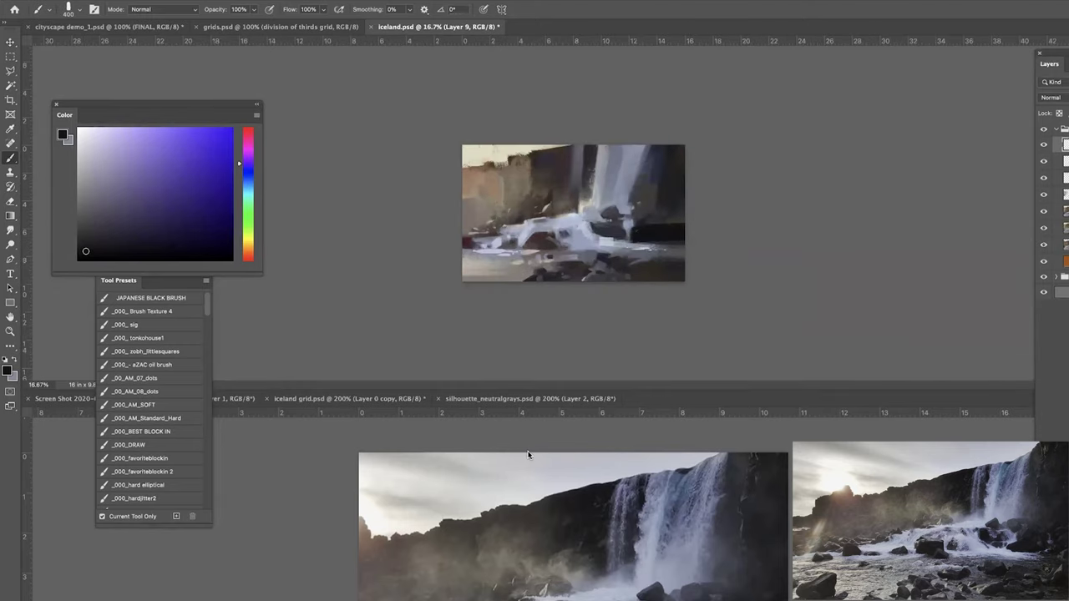
Undo the near-black band painted across the cliff base beside the waterfall.
{"action": "key", "text": "ctrl+plus"}
{"action": "key", "text": "ctrl+z"}
{"action": "mouse_move", "coordinate": [85, 251]}
{"action": "left_mouse_down"}
{"action": "mouse_move", "coordinate": [94, 243]}
{"action": "mouse_move", "coordinate": [86, 252]}
{"action": "left_mouse_up"}
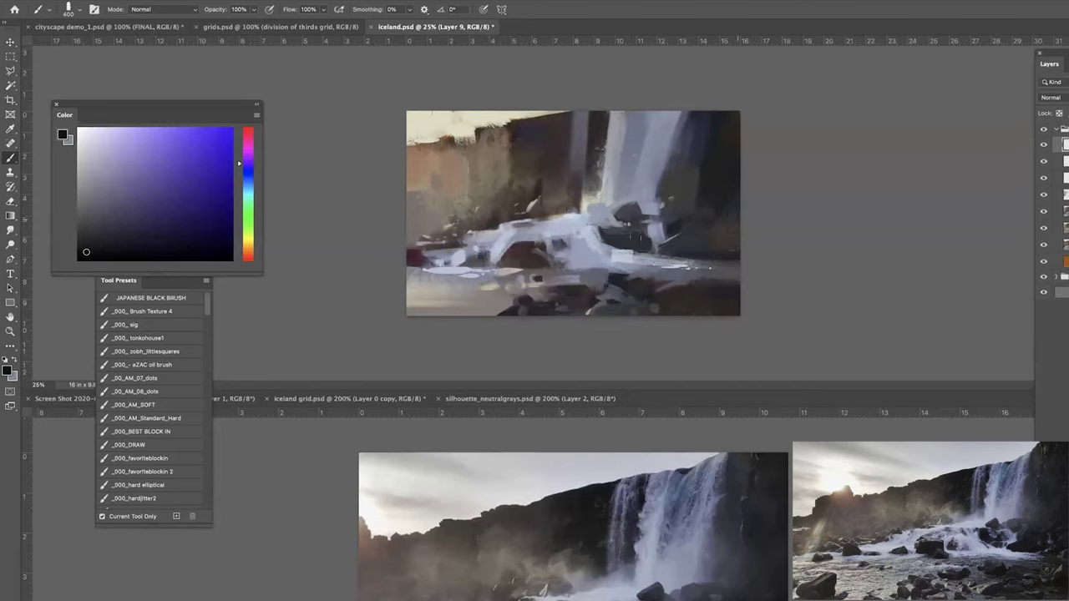
{"action": "key", "text": "ctrl+shift+z"}
{"action": "key", "text": "ctrl+minus"}
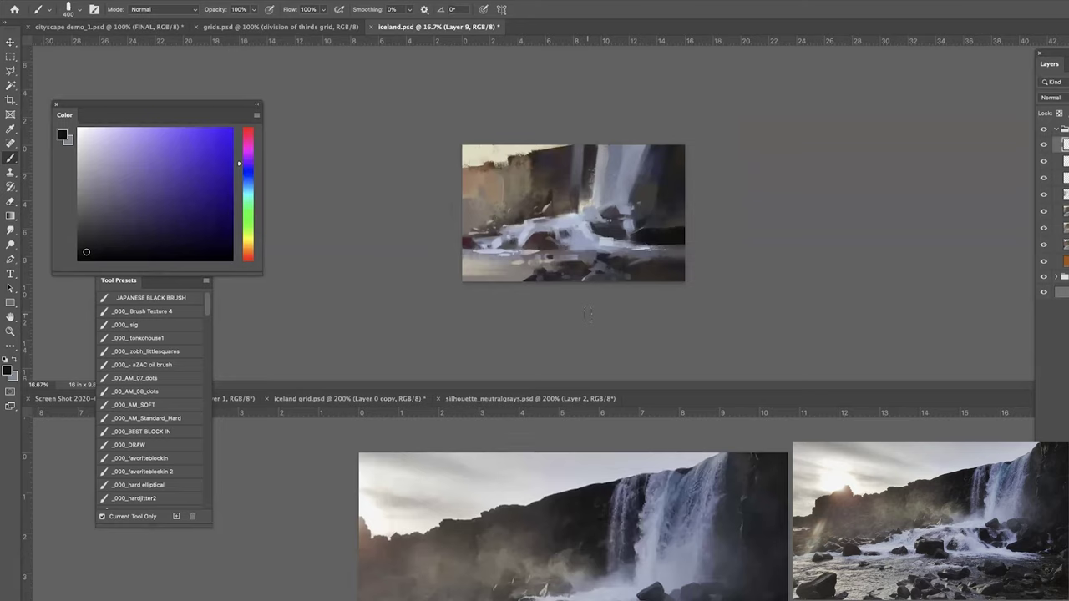
{"action": "key", "text": "ctrl+plus"}
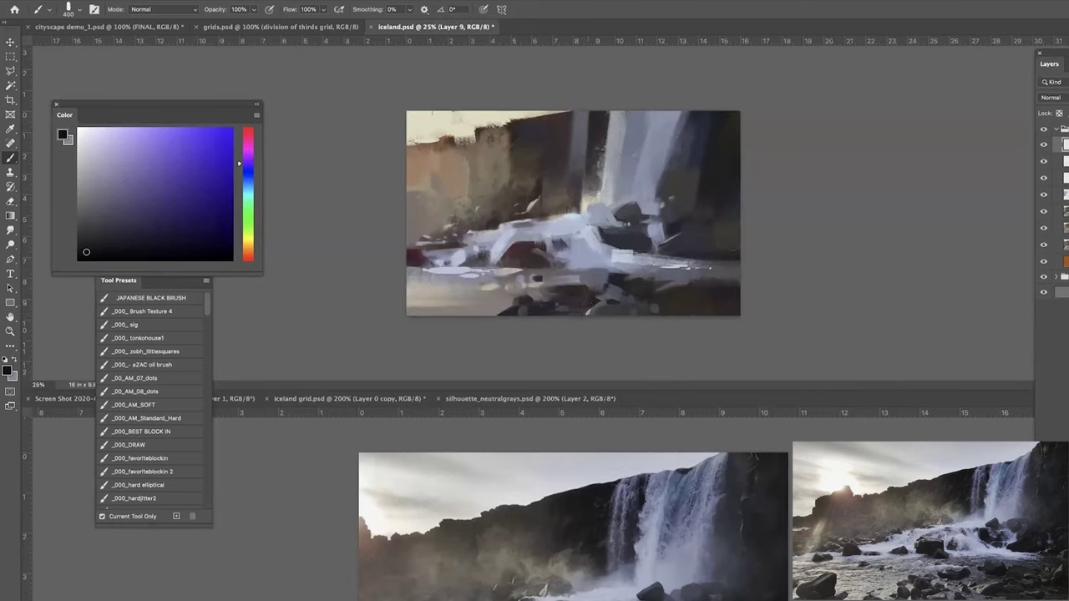
Lighten the near-black slightly and paint dark accents along the waterline and beside the cascade's central rock at brush sizes 175 and 300.
{"action": "left_click", "coordinate": [89, 243]}
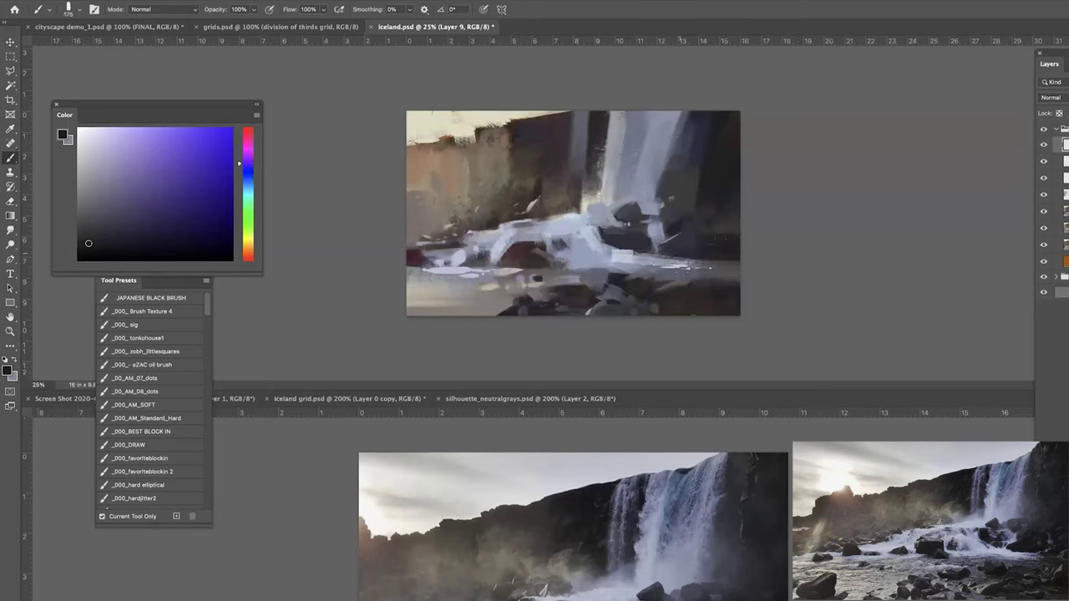
{"action": "key", "text": "bracketleft"}
{"action": "left_click_drag", "start_coordinate": [694, 260], "coordinate": [663, 259]}
{"action": "key", "text": "]"}
{"action": "key", "text": "]"}
{"action": "key", "text": "]"}
{"action": "key", "text": "]"}
{"action": "key", "text": "]"}
{"action": "key", "text": "]"}
{"action": "left_click", "coordinate": [606, 232]}
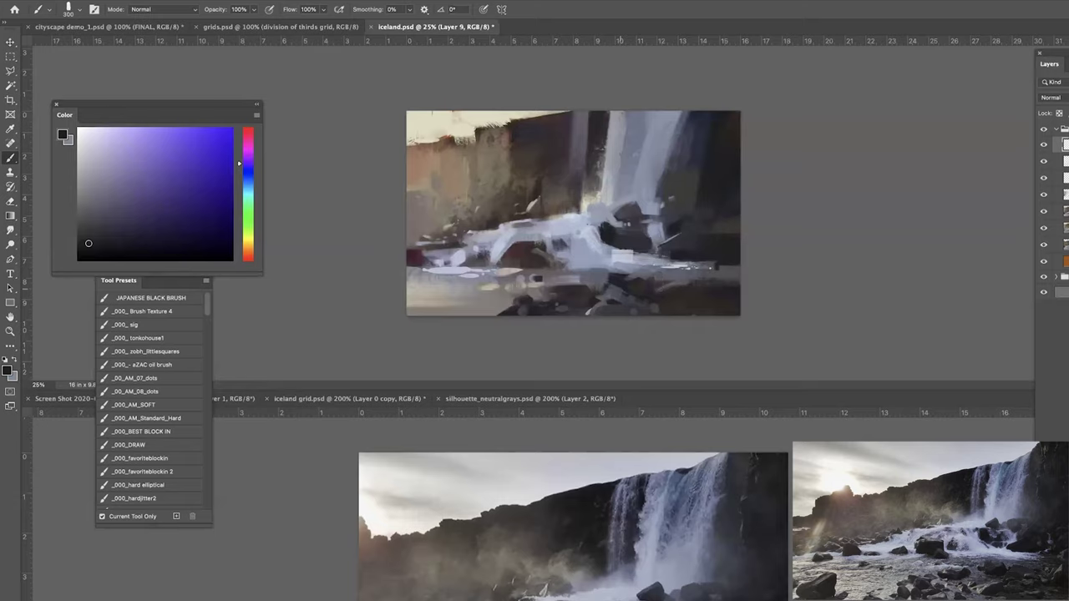
{"action": "left_click", "coordinate": [588, 305]}
{"action": "key", "text": "ctrl+minus"}
{"action": "key", "text": "ctrl+plus"}
{"action": "left_click", "coordinate": [625, 247], "text": "alt"}
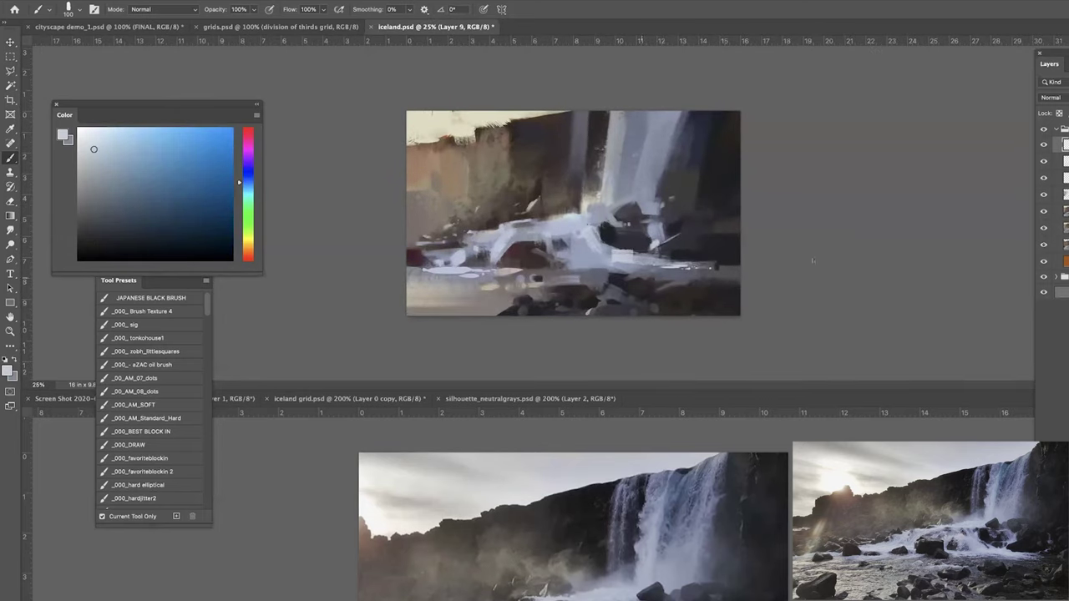
Create a new layer and block in the cliff right of the waterfall with flat near-black and dark gray at brush size 800.
{"action": "key", "text": "ctrl+shift+alt+n"}
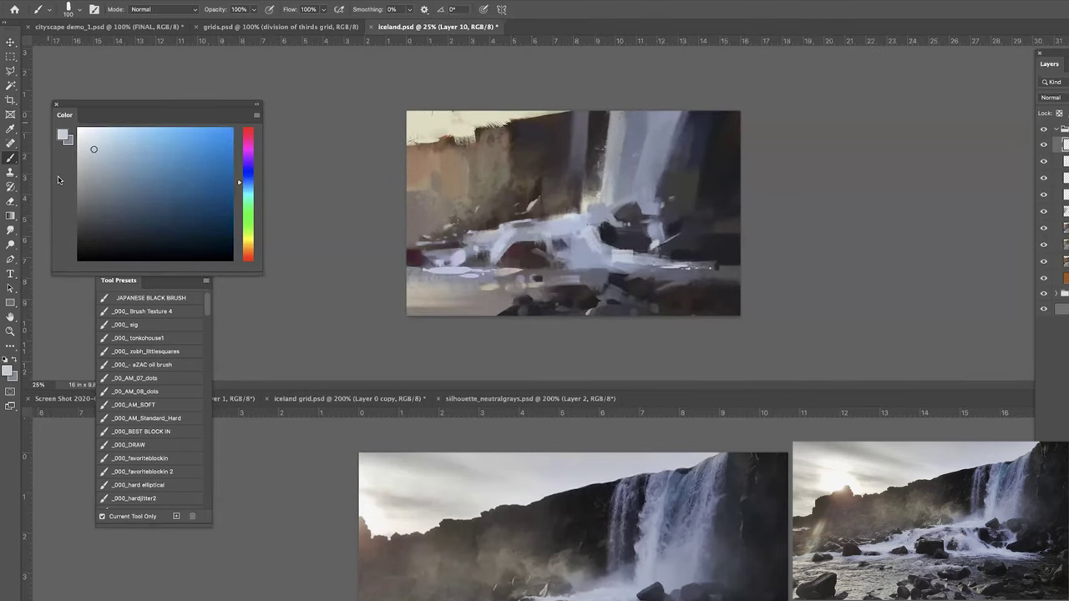
{"action": "left_click_drag", "start_coordinate": [88, 207], "coordinate": [73, 224]}
{"action": "mouse_move", "coordinate": [685, 146]}
{"action": "left_mouse_down"}
{"action": "mouse_move", "coordinate": [725, 167]}
{"action": "mouse_move", "coordinate": [678, 238]}
{"action": "mouse_move", "coordinate": [698, 197]}
{"action": "left_mouse_up"}
{"action": "left_click", "coordinate": [78, 252]}
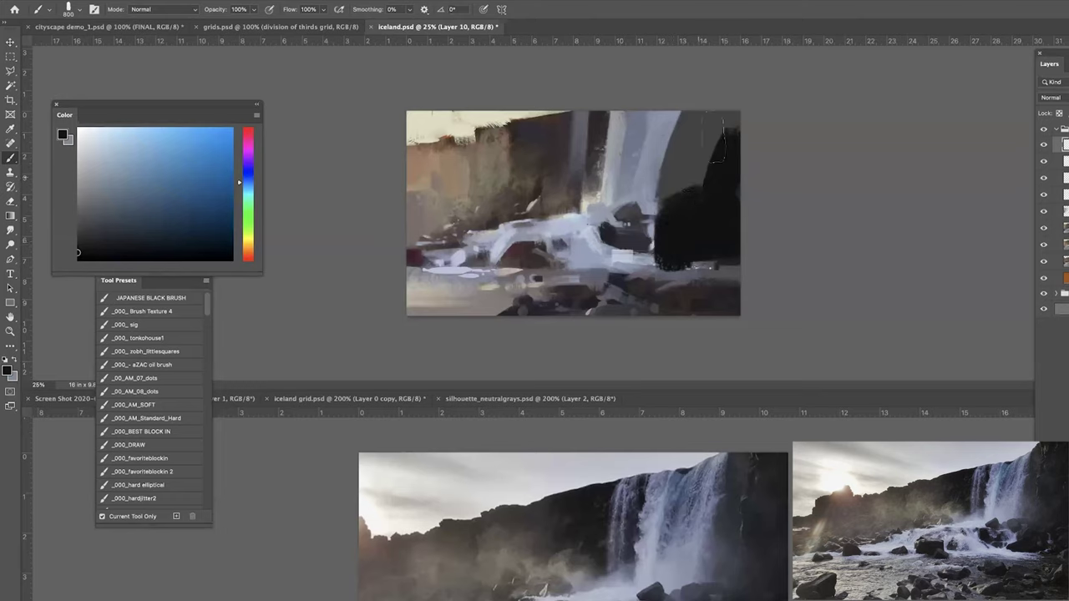
{"action": "left_click", "coordinate": [683, 194], "text": "alt"}
{"action": "mouse_move", "coordinate": [715, 157]}
{"action": "left_mouse_down"}
{"action": "mouse_move", "coordinate": [679, 210]}
{"action": "mouse_move", "coordinate": [723, 182]}
{"action": "mouse_move", "coordinate": [672, 219]}
{"action": "mouse_move", "coordinate": [668, 238]}
{"action": "mouse_move", "coordinate": [673, 184]}
{"action": "left_mouse_up"}
{"action": "left_click", "coordinate": [675, 210], "text": "alt"}
Block in the cliffs left of the waterfall with dark gray, stepping to mid and light neutral grays toward the far edge.
{"action": "left_click", "coordinate": [700, 167], "text": "alt"}
{"action": "mouse_move", "coordinate": [609, 117]}
{"action": "left_mouse_down"}
{"action": "mouse_move", "coordinate": [480, 196]}
{"action": "mouse_move", "coordinate": [421, 185]}
{"action": "mouse_move", "coordinate": [457, 179]}
{"action": "mouse_move", "coordinate": [435, 211]}
{"action": "mouse_move", "coordinate": [442, 174]}
{"action": "mouse_move", "coordinate": [452, 199]}
{"action": "left_mouse_up"}
{"action": "left_click", "coordinate": [79, 160]}
{"action": "left_click", "coordinate": [78, 185]}
{"action": "left_click_drag", "start_coordinate": [511, 159], "coordinate": [526, 190]}
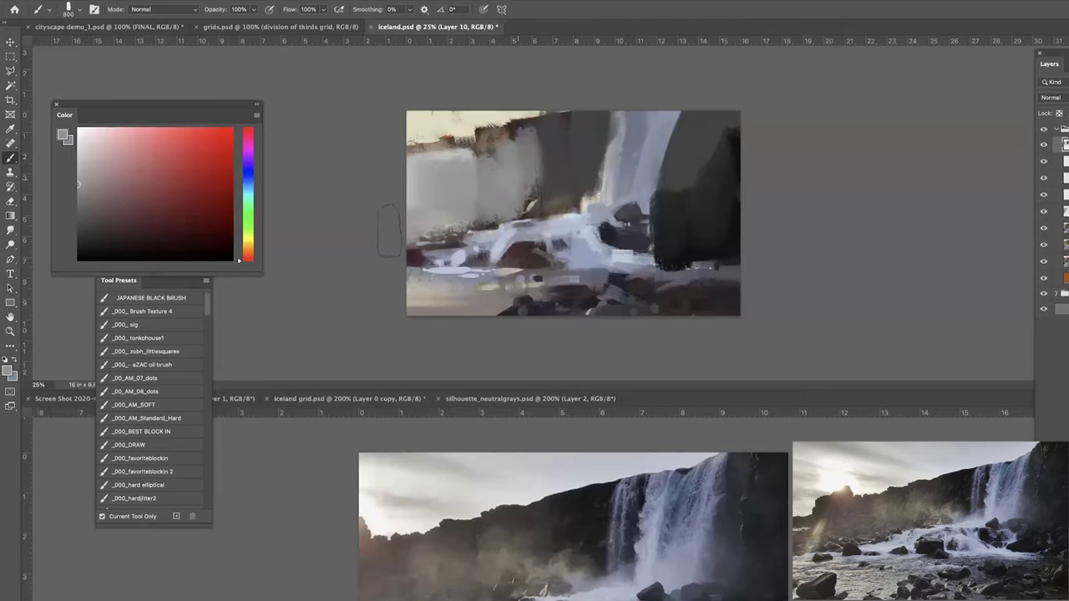
Hide the gray block-in layer and select the Rectangle tool.
{"action": "key", "text": "super+minus"}
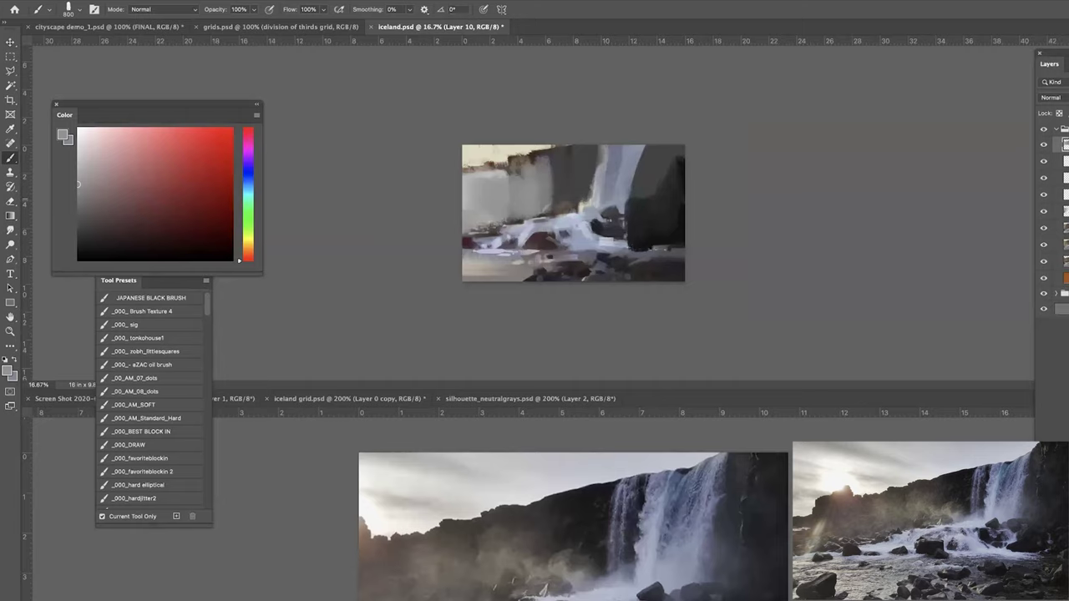
{"action": "left_click", "coordinate": [1043, 145]}
{"action": "key", "text": "ctrl+plus"}
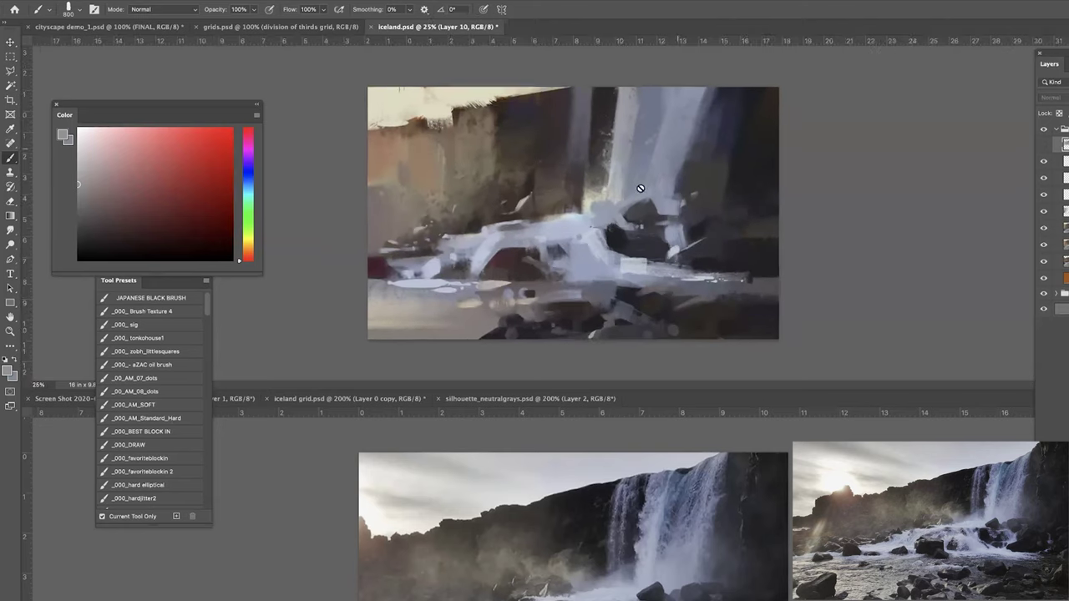
{"action": "key", "text": "ctrl+plus"}
{"action": "key", "text": "i"}
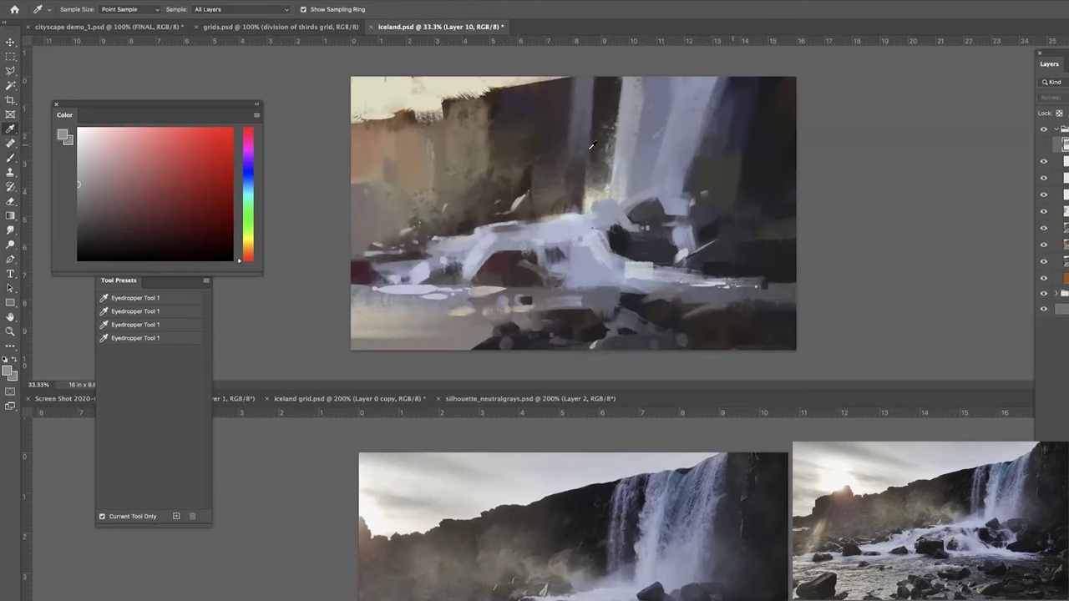
{"action": "left_click", "coordinate": [10, 304]}
{"action": "right_click", "coordinate": [10, 304]}
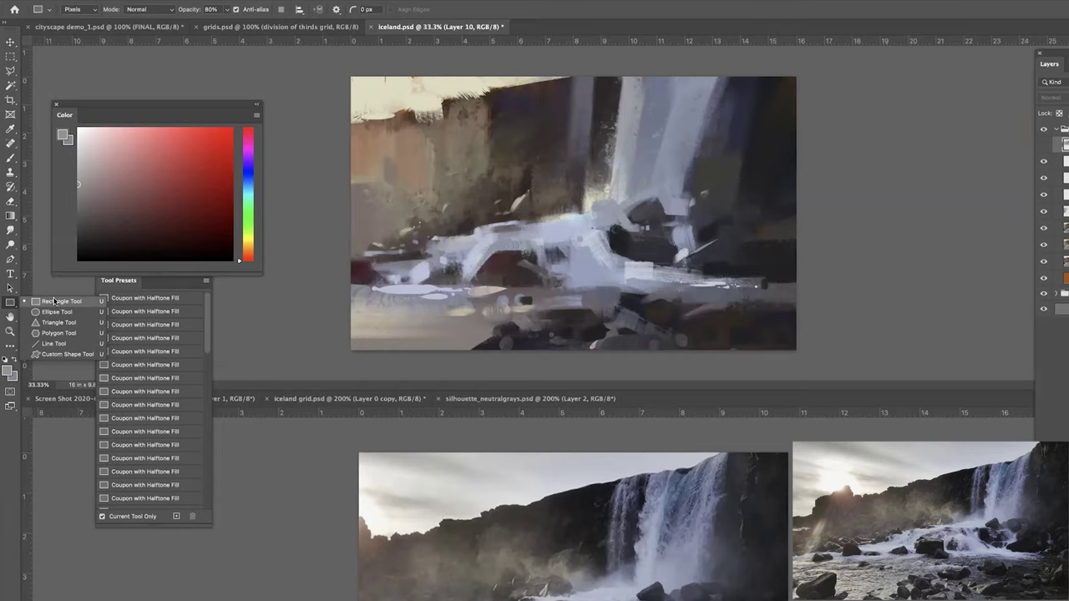
{"action": "left_click", "coordinate": [54, 301]}
Open sky studies_2.jpg and sky studies_1.jpg, group them with the reference documents and examine the rectangle and ellipse shapes in the clouds.
{"action": "key", "text": "shift+Tab"}
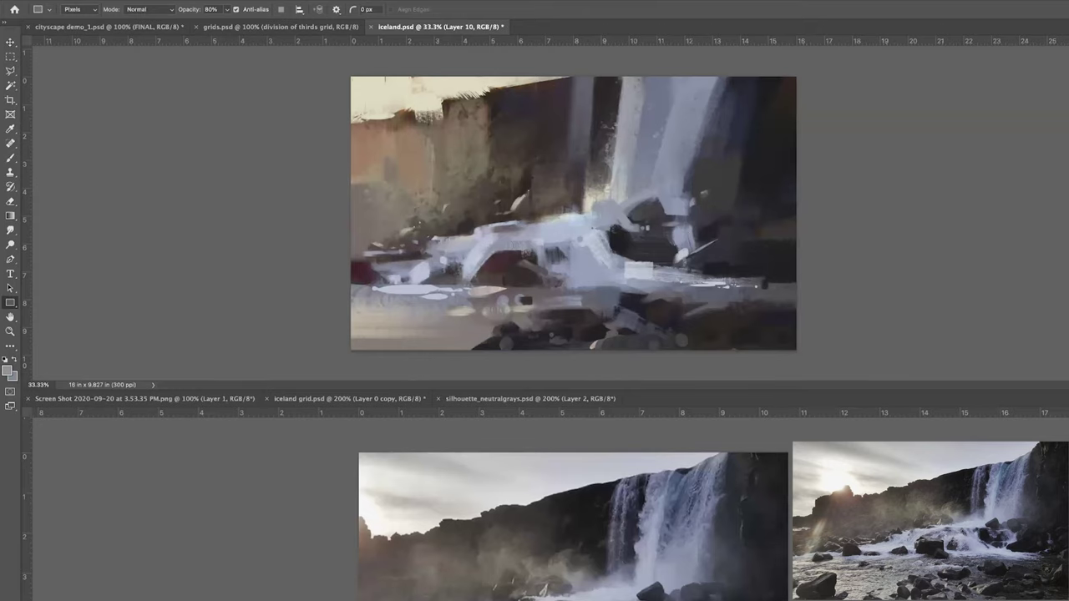
{"action": "key", "text": "Tab"}
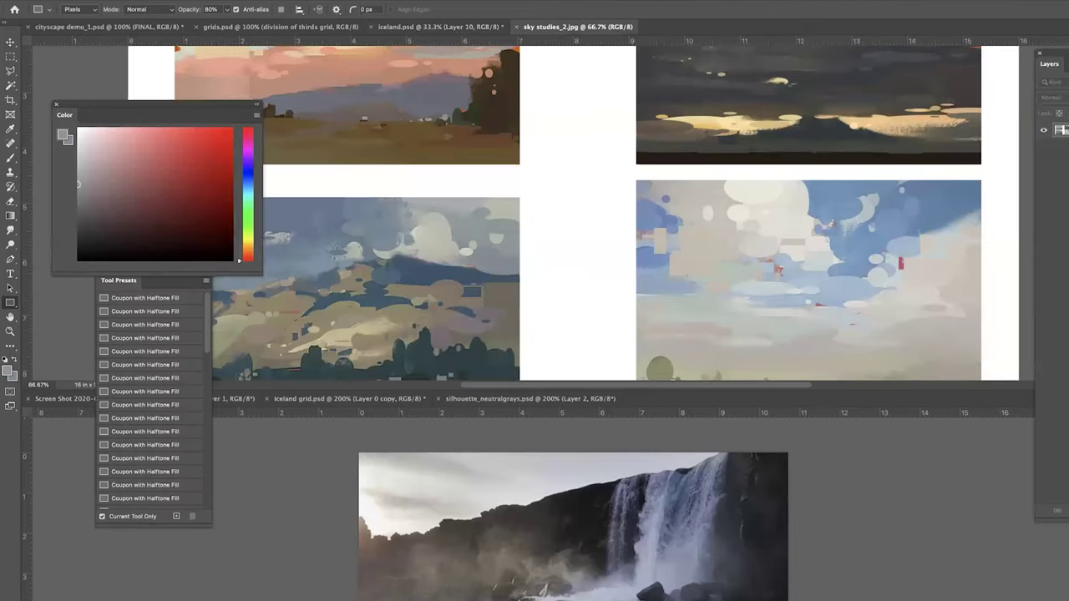
{"action": "key", "text": "Tab"}
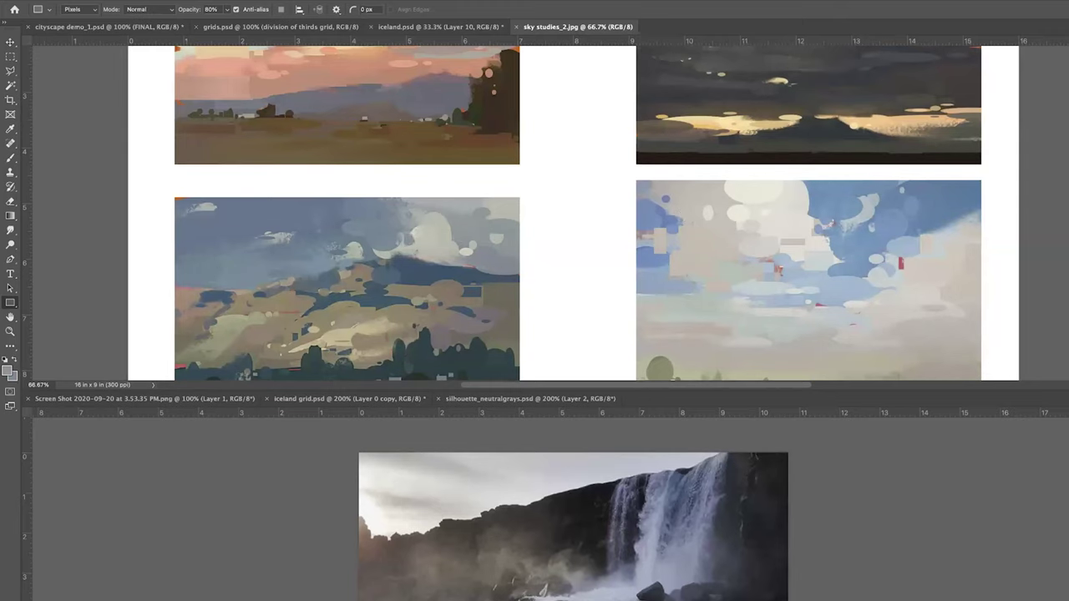
{"action": "key", "text": "Tab"}
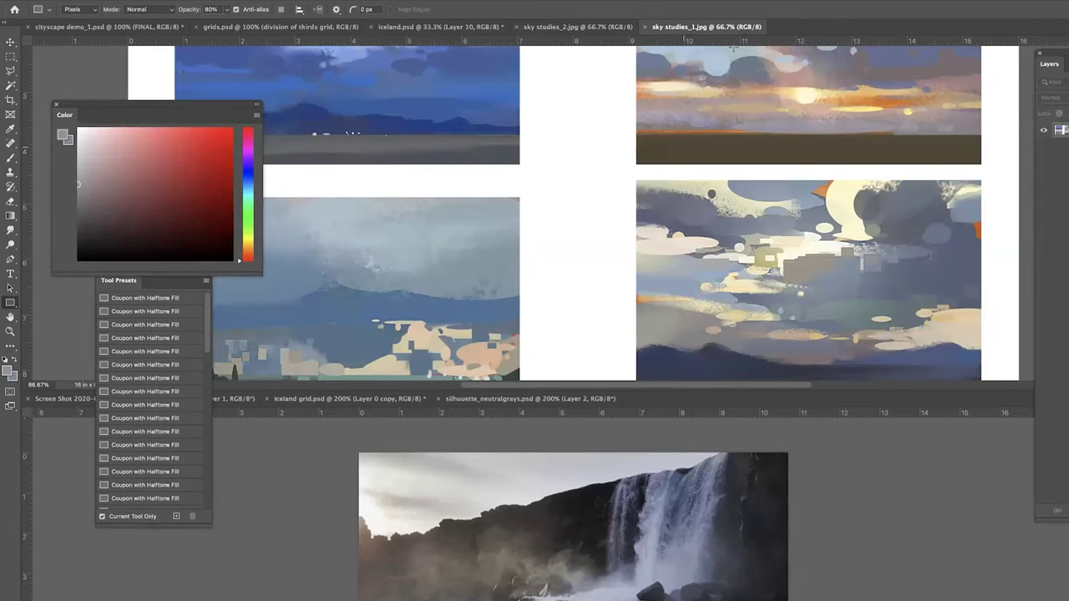
{"action": "key", "text": "ctrl+minus"}
{"action": "left_click_drag", "start_coordinate": [696, 33], "coordinate": [747, 397]}
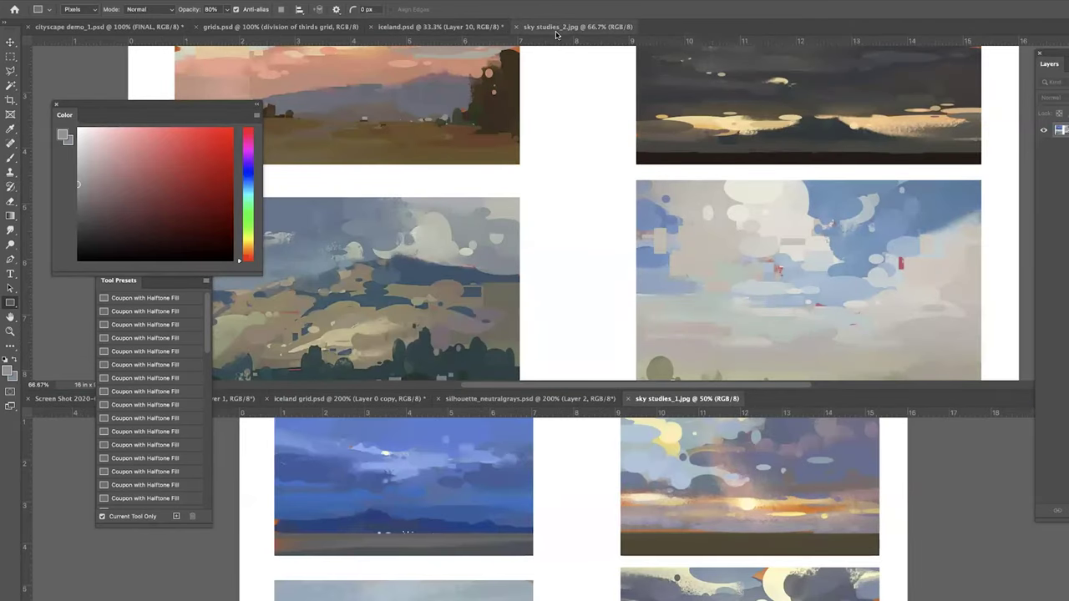
{"action": "left_click_drag", "start_coordinate": [567, 31], "coordinate": [687, 381]}
{"action": "scroll", "coordinate": [653, 456], "scroll_direction": "down", "scroll_amount": 3}
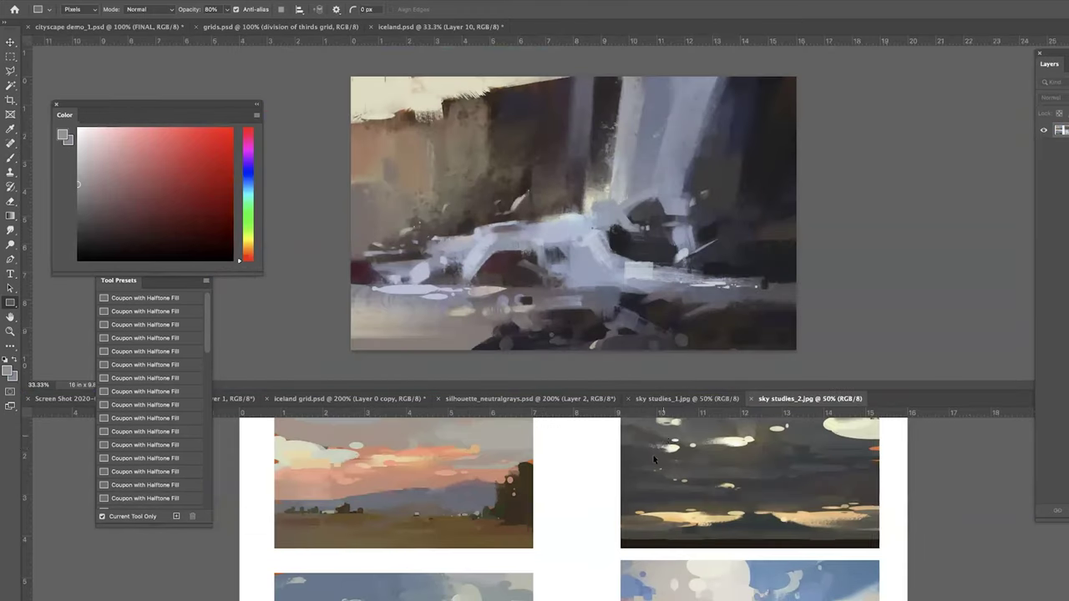
{"action": "scroll", "coordinate": [421, 554], "scroll_direction": "up", "scroll_amount": 3}
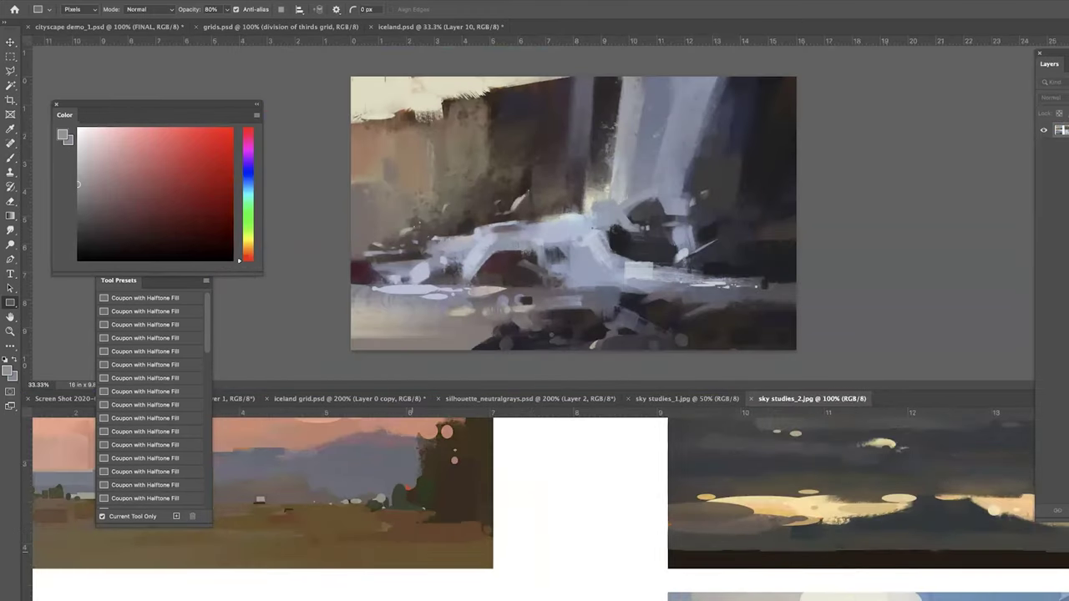
{"action": "left_click", "coordinate": [8, 303]}
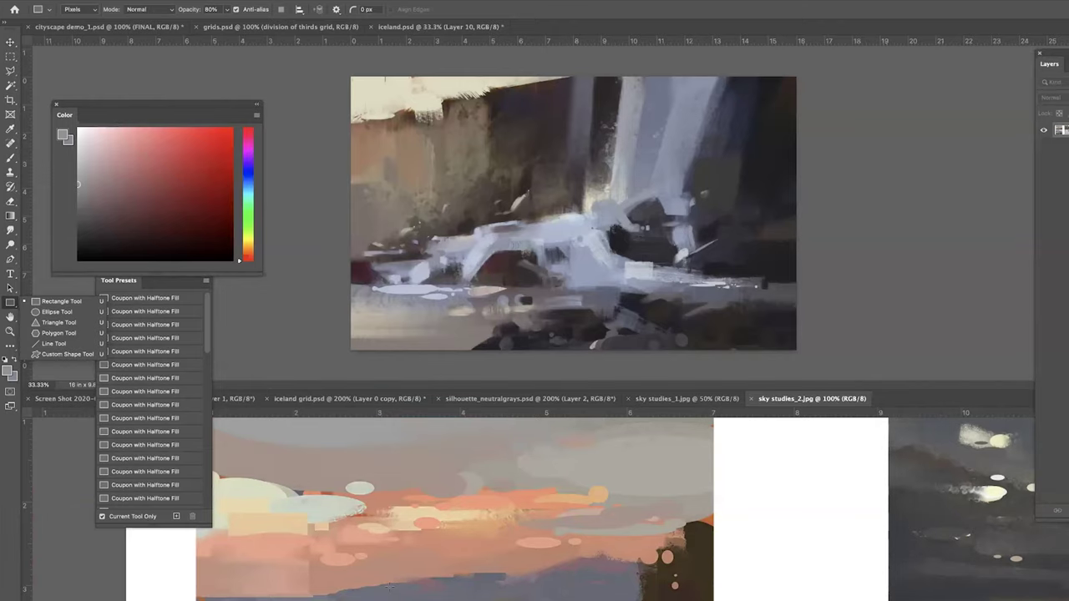
Return to the iceland.psd painting and bring the iceland grid.psd photo reference back into view.
{"action": "left_click", "coordinate": [459, 282]}
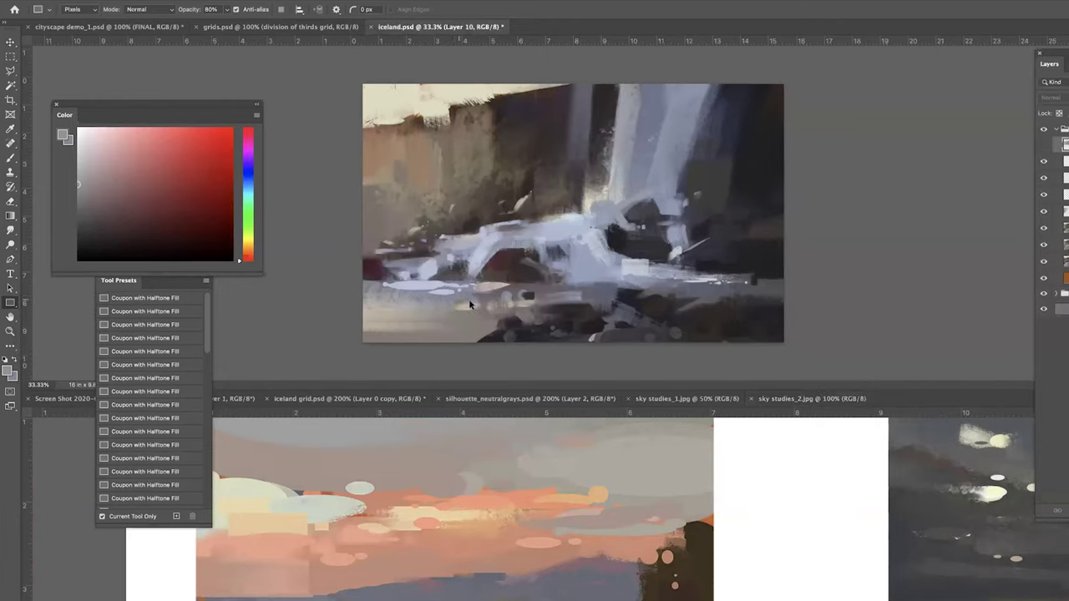
{"action": "key", "text": "ctrl+minus"}
{"action": "key", "text": "ctrl+minus"}
{"action": "left_click", "coordinate": [668, 213]}
{"action": "left_click", "coordinate": [677, 255]}
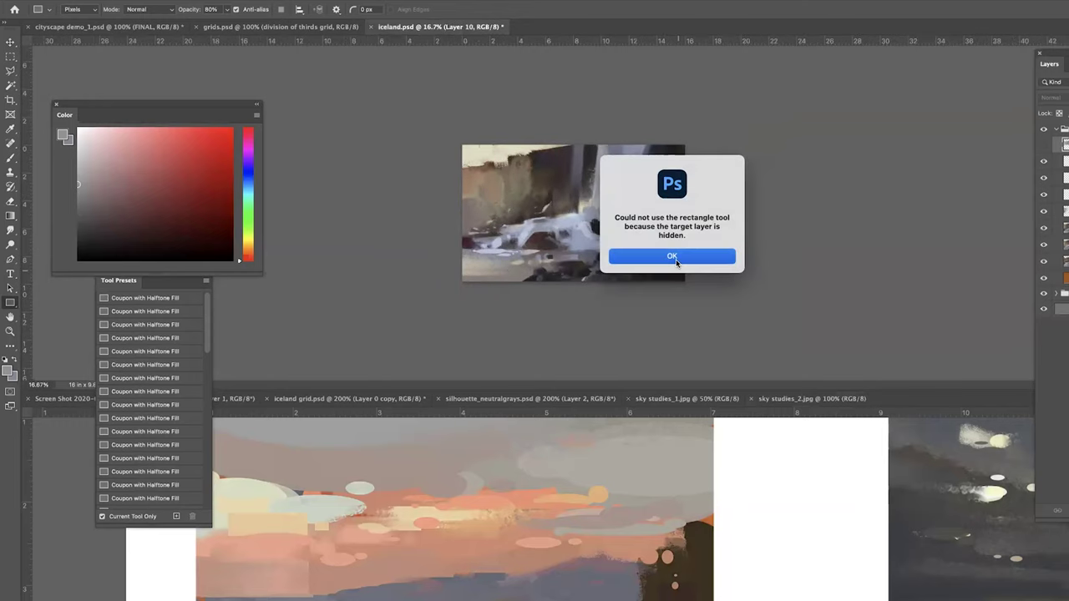
{"action": "left_click", "coordinate": [333, 400]}
{"action": "left_click", "coordinate": [358, 323]}
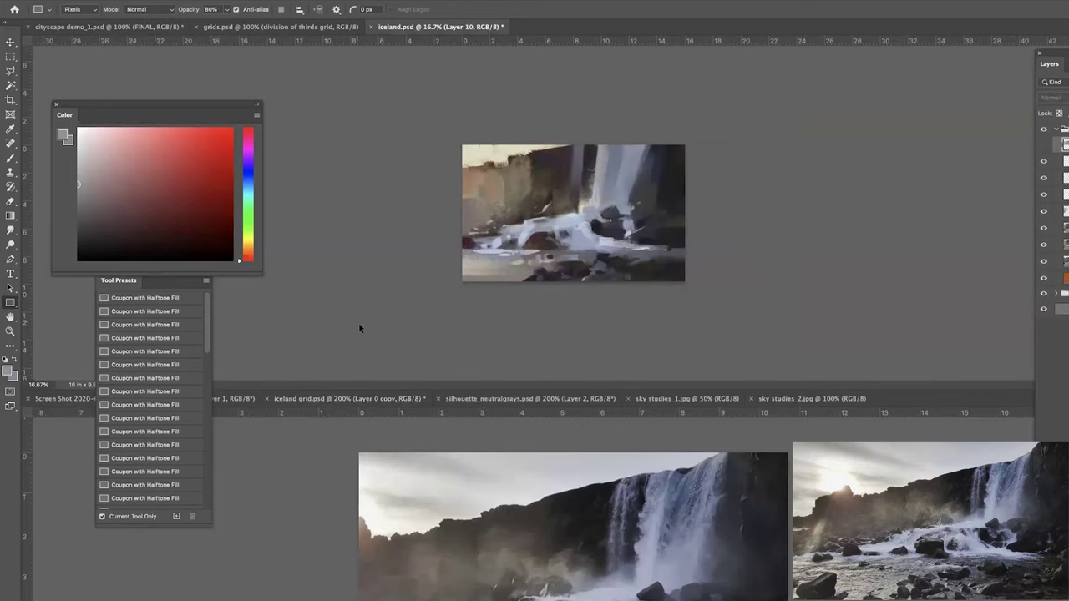
Create a new layer and draw small rectangles at the waterfall's base in a sampled blue-gray.
{"action": "key", "text": "ctrl+plus"}
{"action": "key", "text": "ctrl+plus"}
{"action": "key", "text": "ctrl+plus"}
{"action": "key", "text": "ctrl+shift+alt+n"}
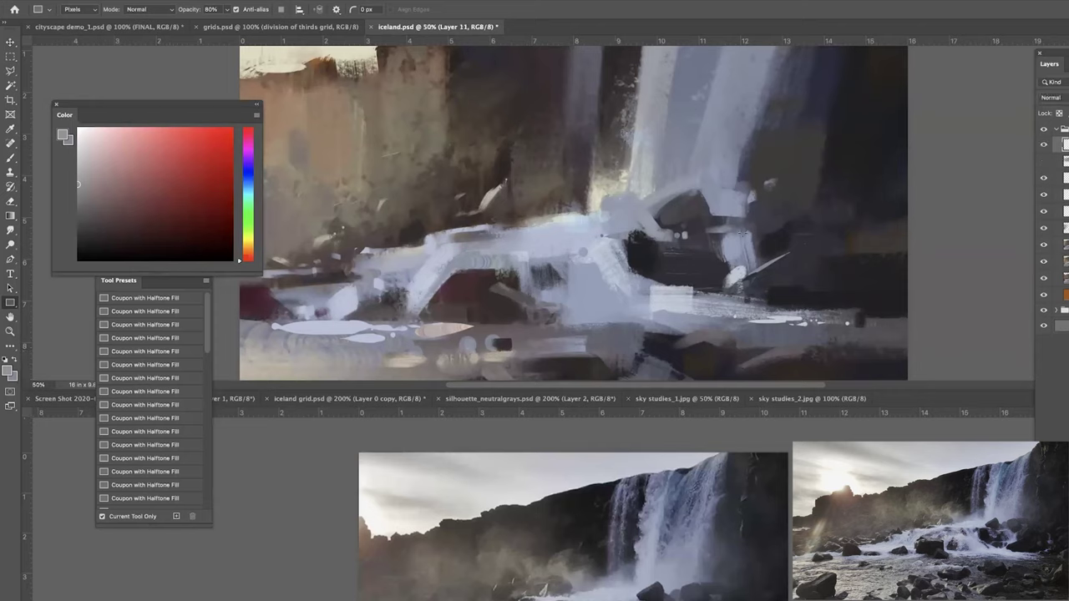
{"action": "left_click", "coordinate": [645, 173], "text": "alt"}
{"action": "mouse_move", "coordinate": [626, 176]}
{"action": "left_mouse_down"}
{"action": "mouse_move", "coordinate": [637, 194]}
{"action": "mouse_move", "coordinate": [636, 172]}
{"action": "mouse_move", "coordinate": [617, 165]}
{"action": "left_mouse_up"}
{"action": "left_click", "coordinate": [633, 164]}
{"action": "left_click", "coordinate": [623, 448]}
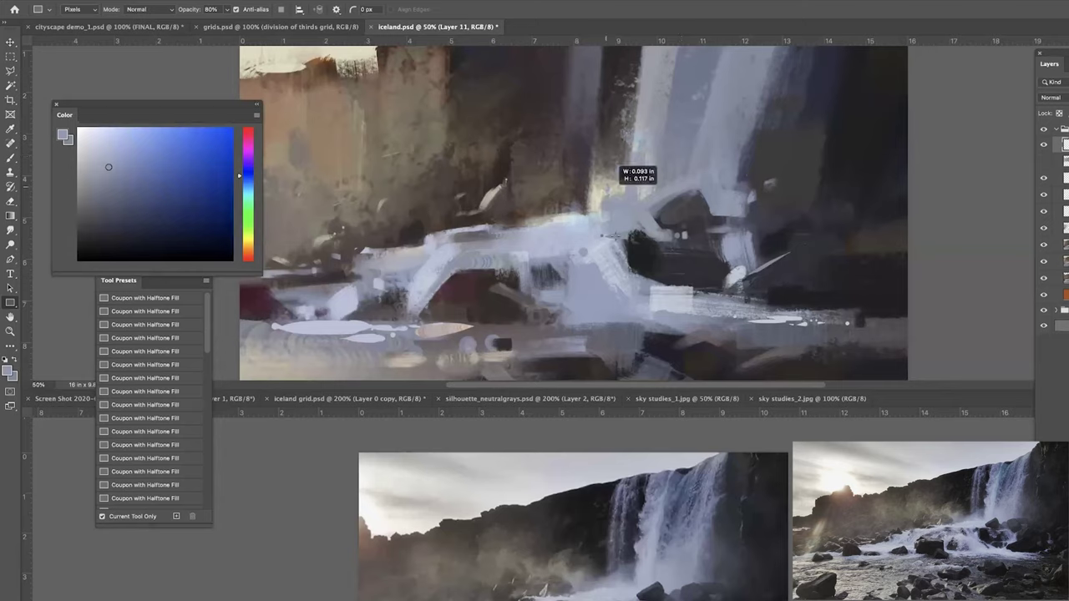
Sample a paler lilac from the water and draw small rectangles along the cascade's upper edge.
{"action": "key", "text": "i"}
{"action": "left_click", "coordinate": [537, 233]}
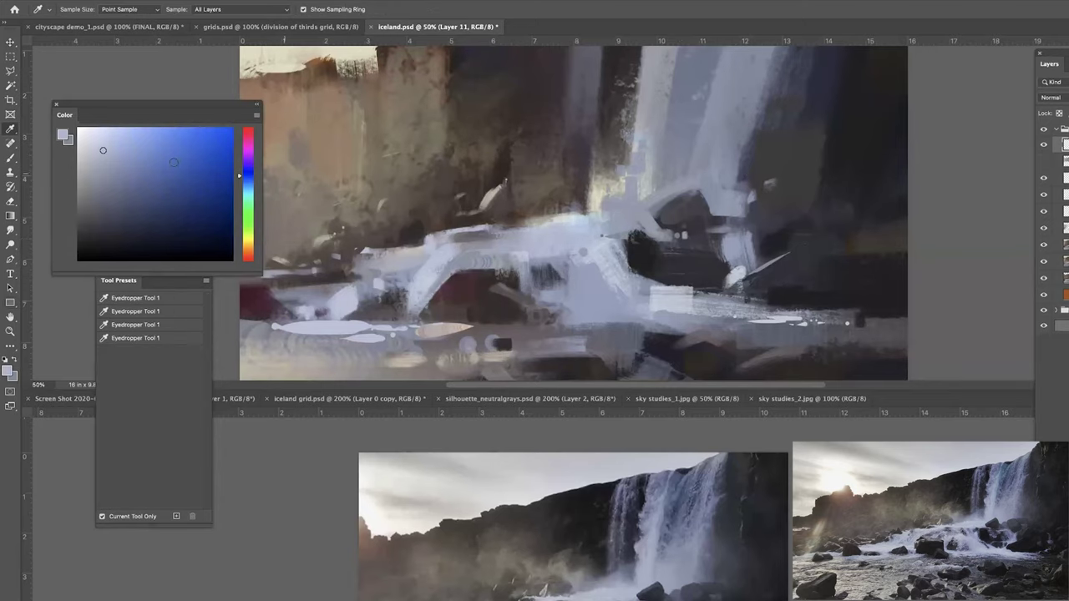
{"action": "key", "text": "u"}
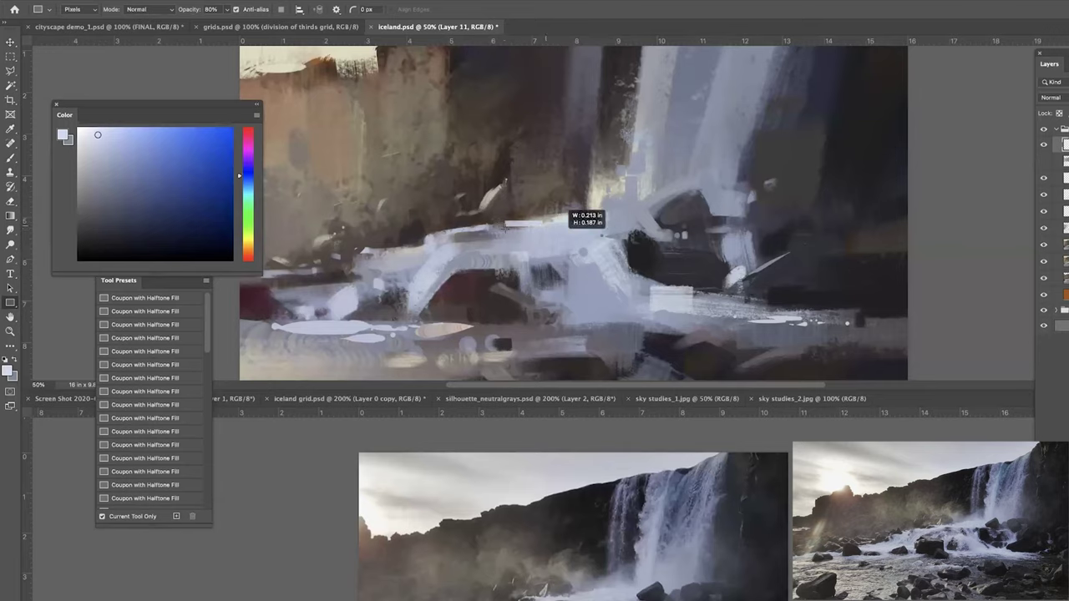
{"action": "left_click_drag", "start_coordinate": [505, 227], "coordinate": [468, 234]}
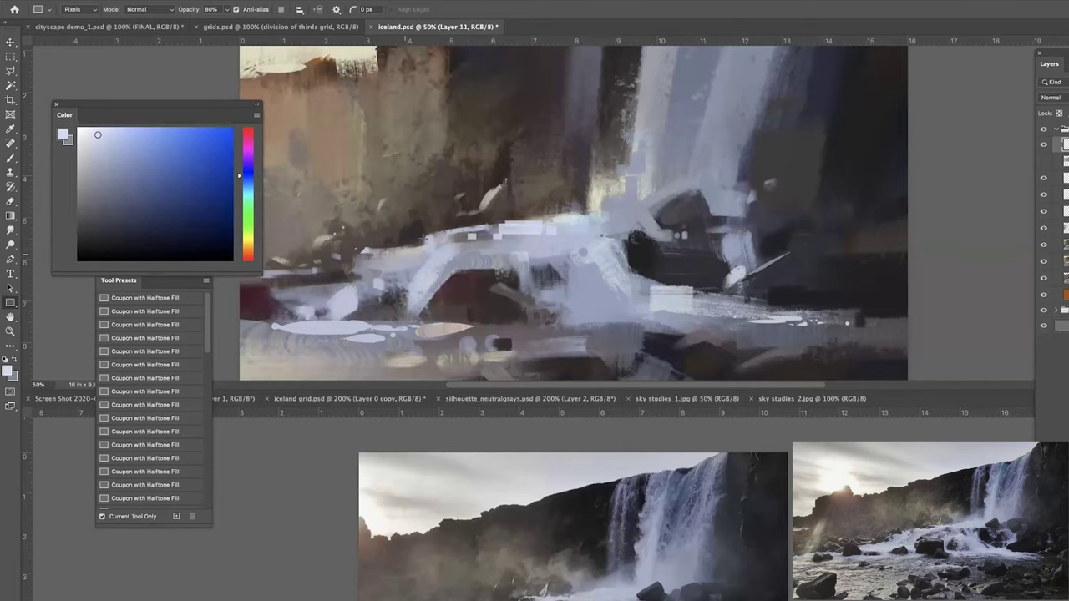
Add tiny pale lilac rectangles around the far left end of the cascade.
{"action": "key", "text": "super+minus"}
{"action": "key", "text": "super+minus"}
{"action": "key", "text": "super+minus"}
{"action": "key", "text": "super+plus"}
{"action": "key", "text": "super+plus"}
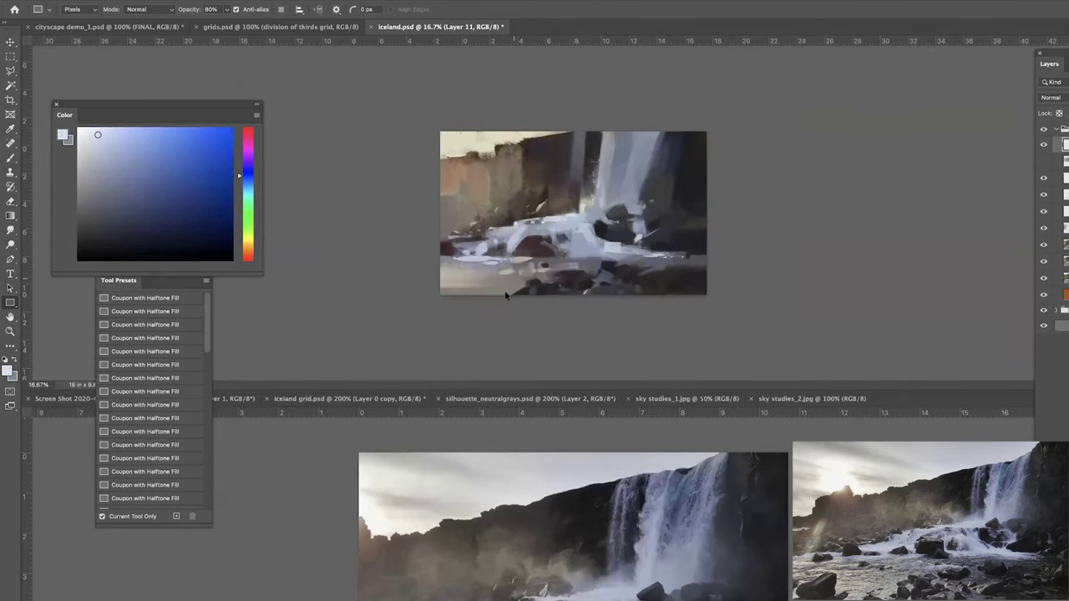
{"action": "scroll", "coordinate": [506, 286], "scroll_direction": "up", "scroll_amount": 1}
{"action": "left_click_drag", "start_coordinate": [358, 270], "coordinate": [350, 264]}
{"action": "left_click", "coordinate": [404, 309]}
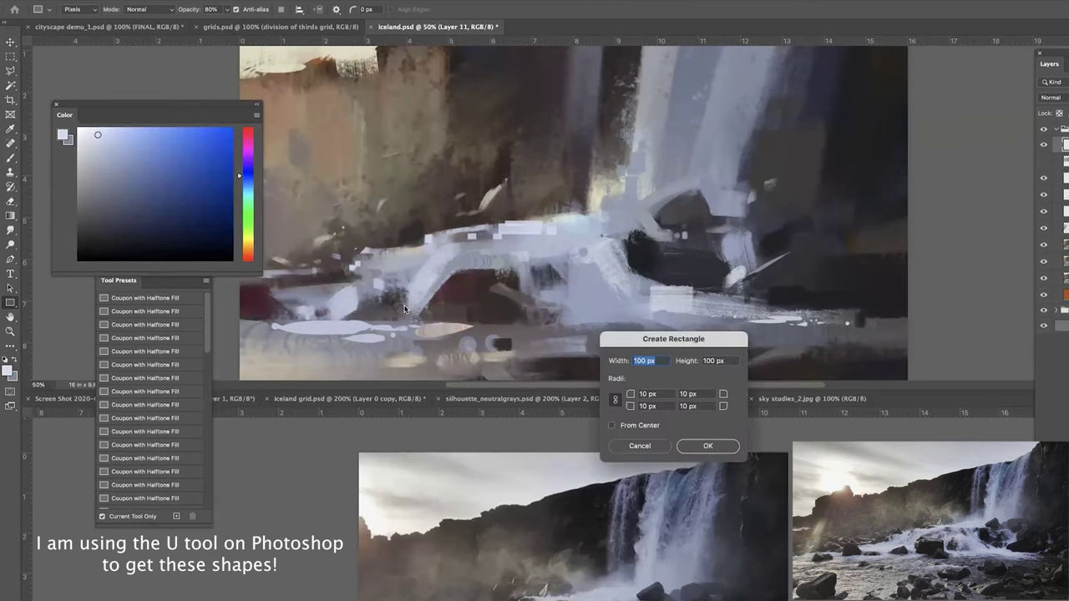
{"action": "left_click", "coordinate": [639, 446]}
Pick a pale yellow-white and add a tiny rectangle on the cascade's upper edge.
{"action": "left_click", "coordinate": [249, 238]}
{"action": "left_click", "coordinate": [89, 142]}
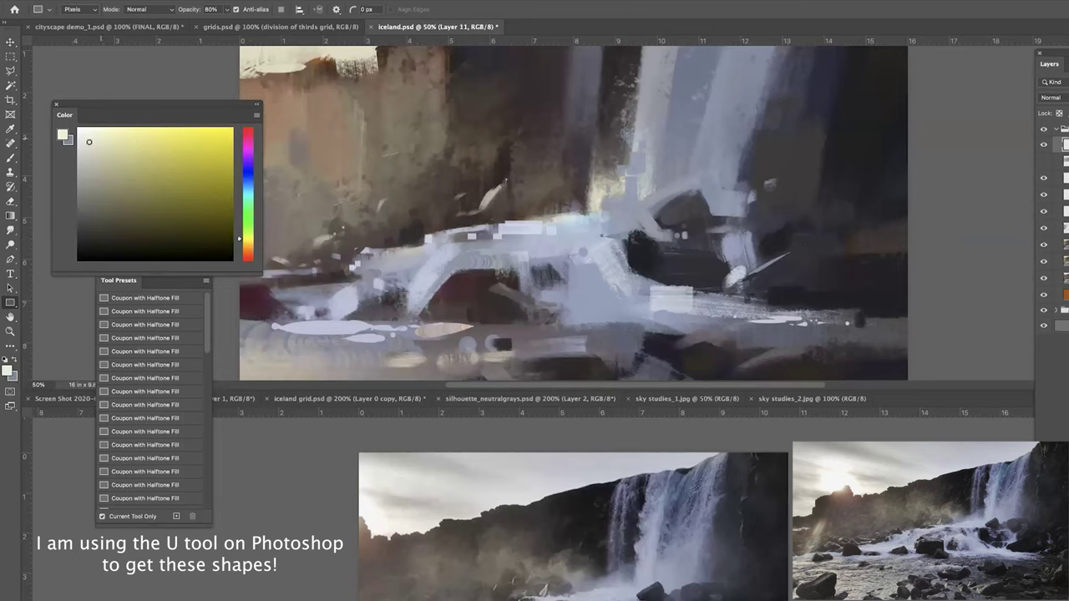
{"action": "left_click", "coordinate": [85, 144]}
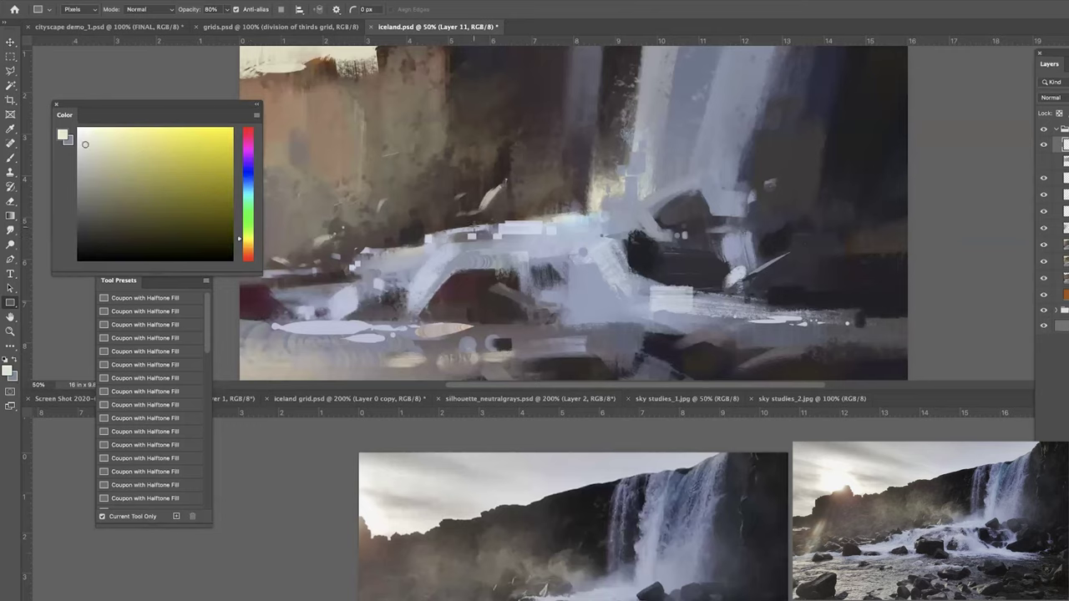
{"action": "mouse_move", "coordinate": [477, 224]}
{"action": "left_mouse_down"}
{"action": "mouse_move", "coordinate": [494, 230]}
{"action": "mouse_move", "coordinate": [477, 240]}
{"action": "left_mouse_up"}
Sample a blue-gray from the cascade, lighten it, and draw small rectangles beside the dark rocks and at the pool's edge.
{"action": "left_click", "coordinate": [481, 237], "text": "alt"}
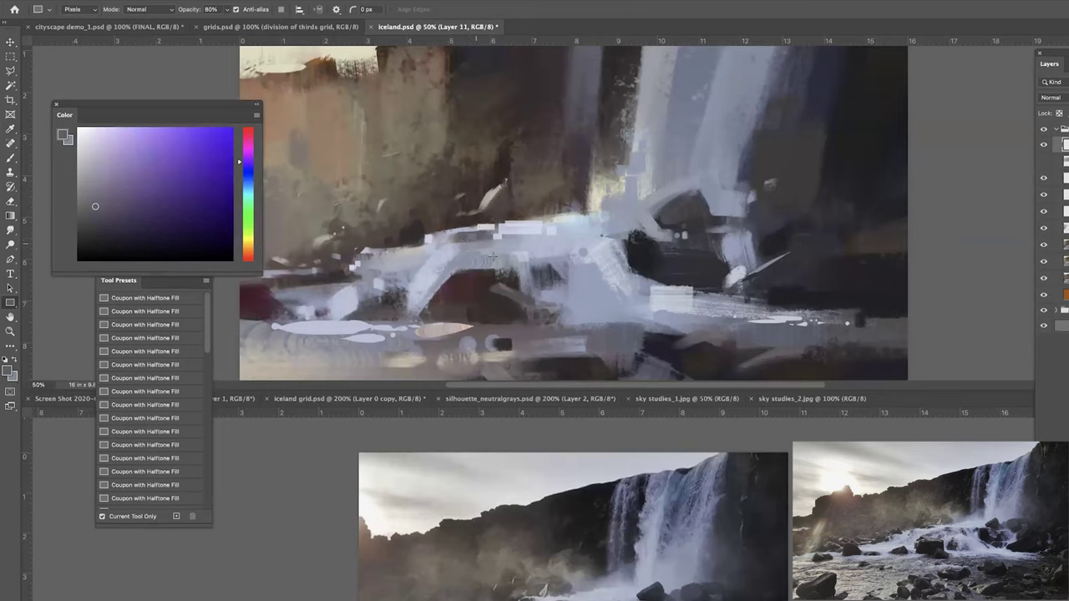
{"action": "left_click", "coordinate": [533, 280], "text": "alt"}
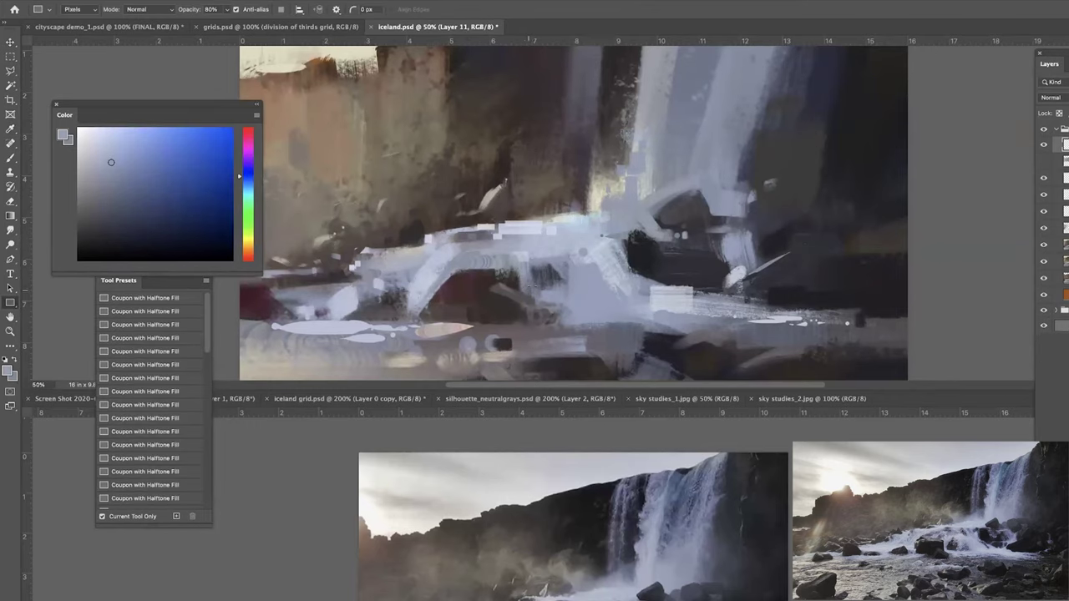
{"action": "left_click", "coordinate": [106, 156]}
{"action": "mouse_move", "coordinate": [445, 328]}
{"action": "left_mouse_down"}
{"action": "mouse_move", "coordinate": [490, 329]}
{"action": "mouse_move", "coordinate": [463, 339]}
{"action": "left_mouse_up"}
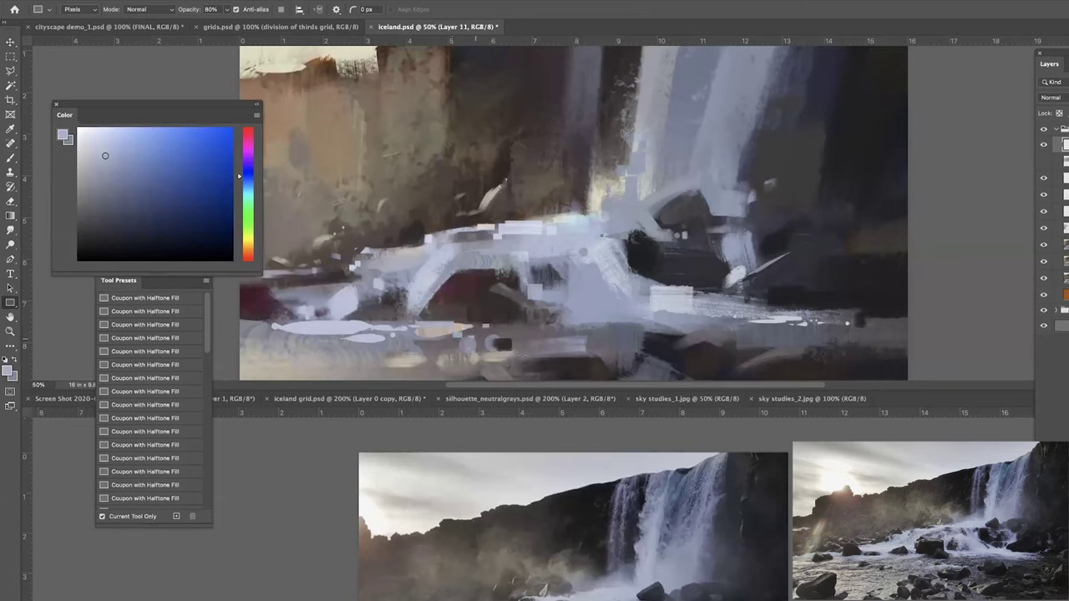
Sample the muted gray of the pool and draw flat rectangles along the waterline below the cascade.
{"action": "left_click", "coordinate": [460, 337], "text": "alt"}
{"action": "left_click_drag", "start_coordinate": [529, 315], "coordinate": [568, 336]}
{"action": "left_click_drag", "start_coordinate": [411, 333], "coordinate": [476, 343]}
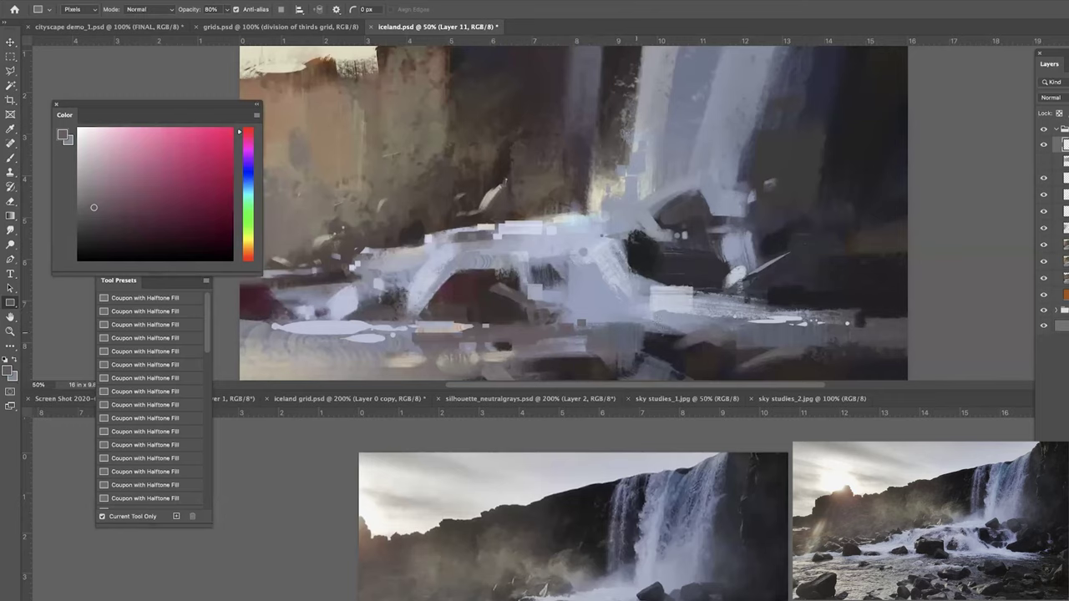
Draw dark blue-gray and lighter blue rectangles at the cascade's lower right, sampling from the water and setting the shape opacity to 90%.
{"action": "left_click", "coordinate": [733, 337], "text": "alt"}
{"action": "left_click_drag", "start_coordinate": [671, 321], "coordinate": [714, 335]}
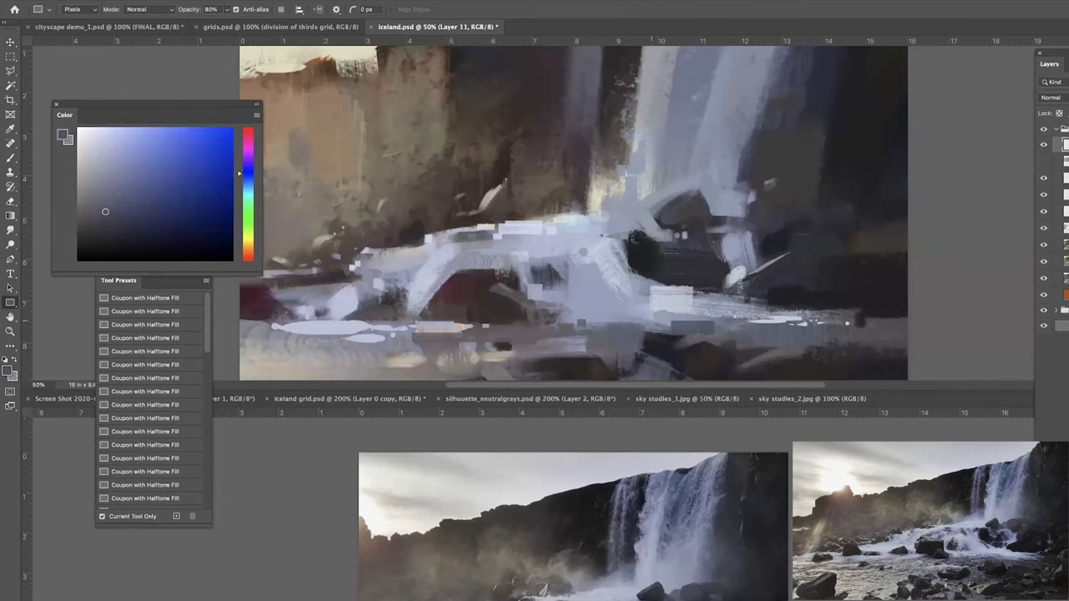
{"action": "mouse_move", "coordinate": [651, 318]}
{"action": "left_mouse_down"}
{"action": "mouse_move", "coordinate": [661, 333]}
{"action": "mouse_move", "coordinate": [683, 335]}
{"action": "mouse_move", "coordinate": [722, 320]}
{"action": "mouse_move", "coordinate": [668, 313]}
{"action": "left_mouse_up"}
{"action": "left_click", "coordinate": [123, 191]}
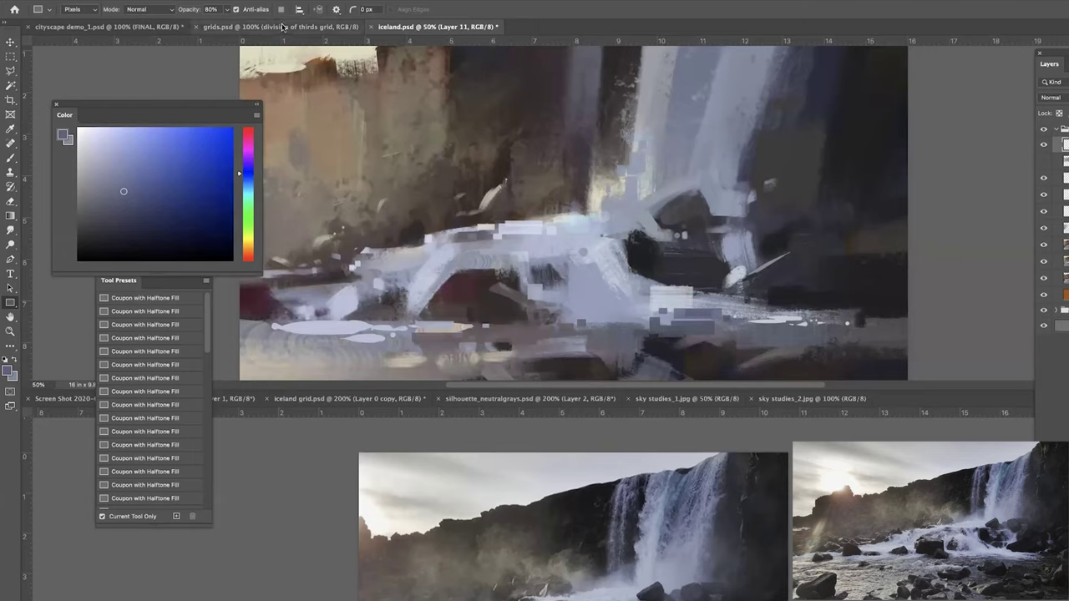
{"action": "left_click", "coordinate": [632, 304], "text": "alt"}
{"action": "key", "text": "9"}
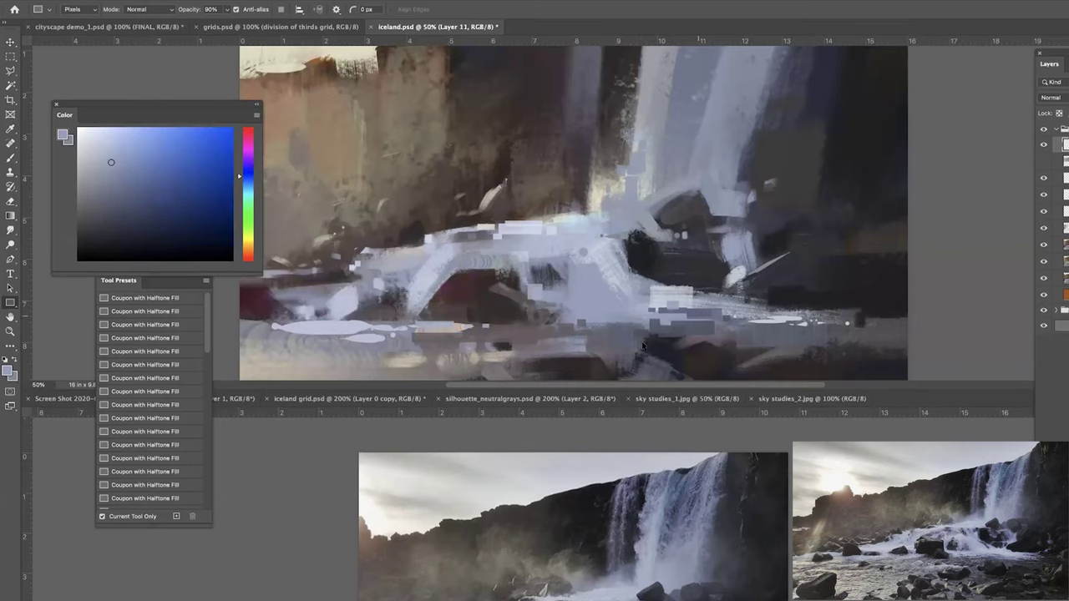
Switch to the Smudge tool and enlarge its brush to 300.
{"action": "key", "text": "super+minus"}
{"action": "key", "text": "super+minus"}
{"action": "key", "text": "super+minus"}
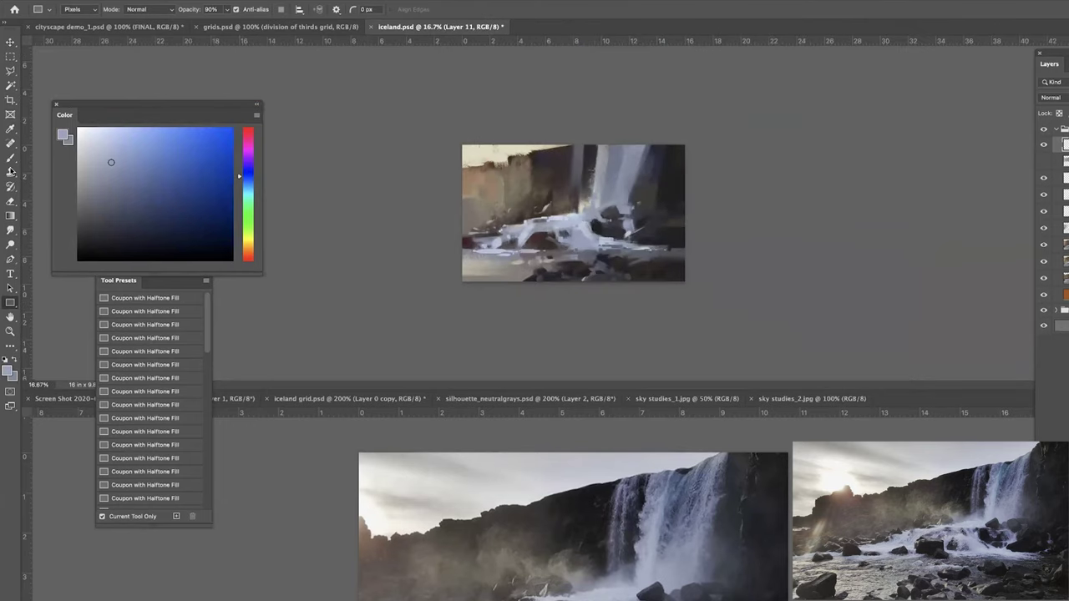
{"action": "left_click", "coordinate": [10, 230]}
{"action": "key", "text": "super+plus"}
{"action": "key", "text": "super+plus"}
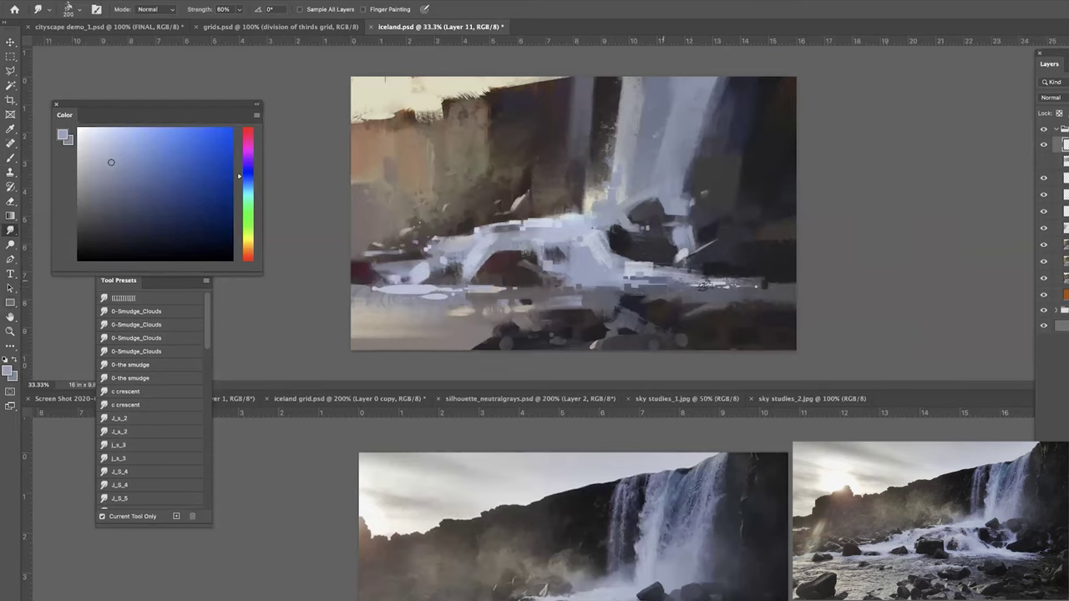
{"action": "key", "text": "bracketright"}
{"action": "key", "text": "bracketright"}
Delete the hidden layer under the top layer and merge the top six remaining layers into one.
{"action": "left_click", "coordinate": [1062, 245]}
{"action": "left_click", "coordinate": [1065, 162]}
{"action": "key", "text": "BackSpace"}
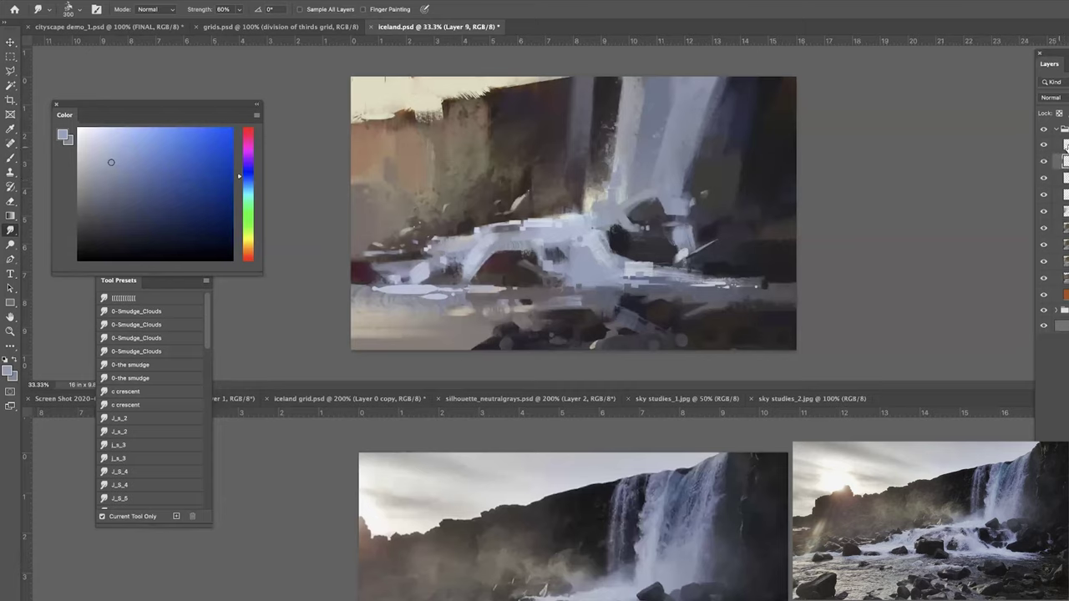
{"action": "left_click", "coordinate": [1065, 146], "text": "shift"}
{"action": "left_click", "coordinate": [1063, 228]}
{"action": "left_click", "coordinate": [1063, 146], "text": "shift"}
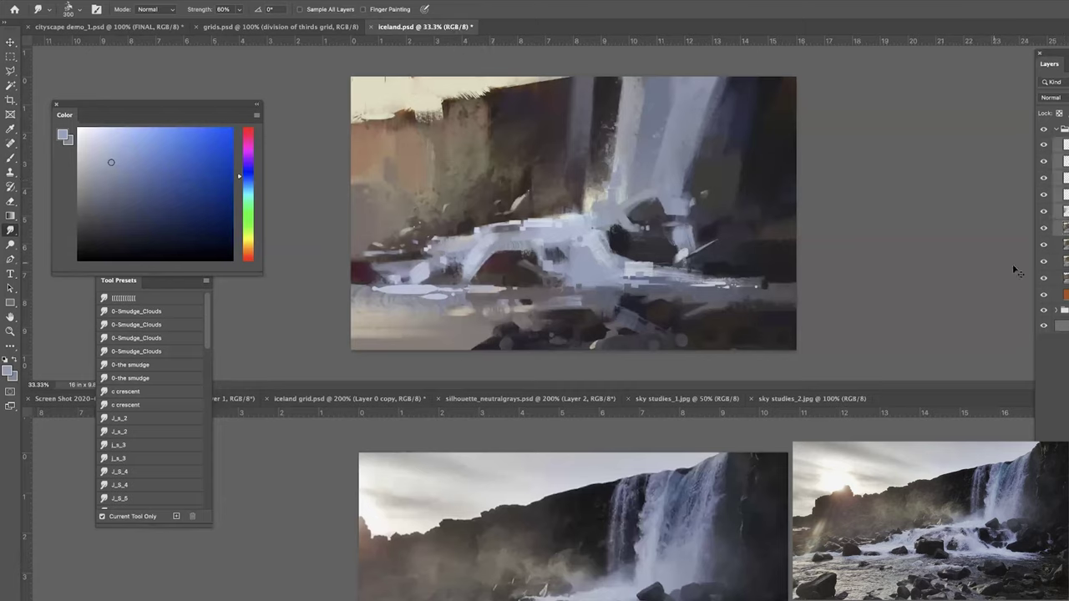
{"action": "key", "text": "ctrl+e"}
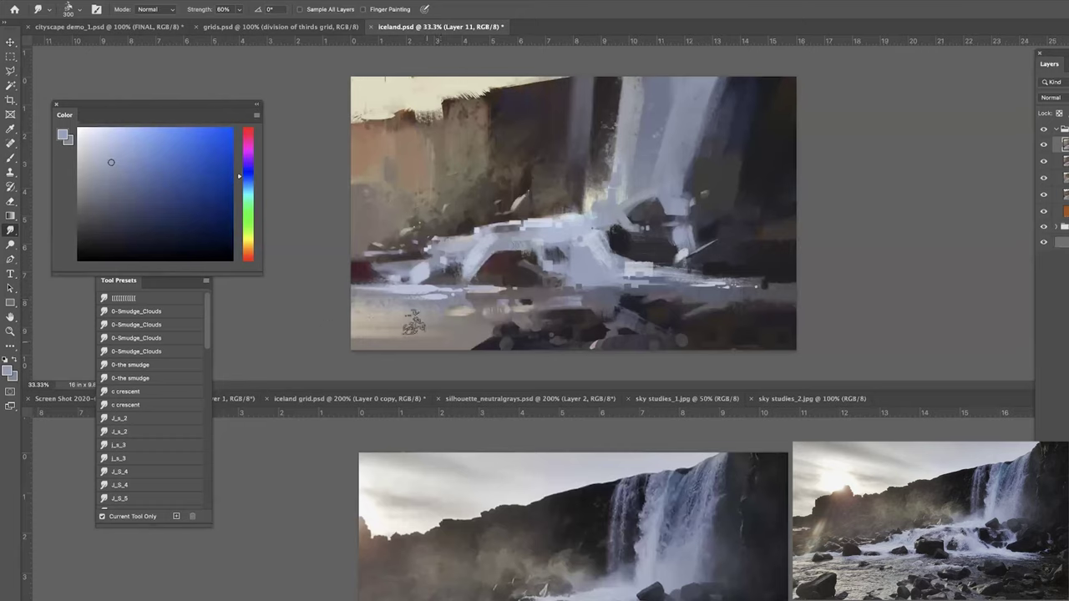
Sample the warm gray at the pool's left end, lighten it, and draw thin rectangles across the foreground water.
{"action": "key", "text": "i"}
{"action": "left_click", "coordinate": [358, 299]}
{"action": "key", "text": "u"}
{"action": "left_click", "coordinate": [96, 150]}
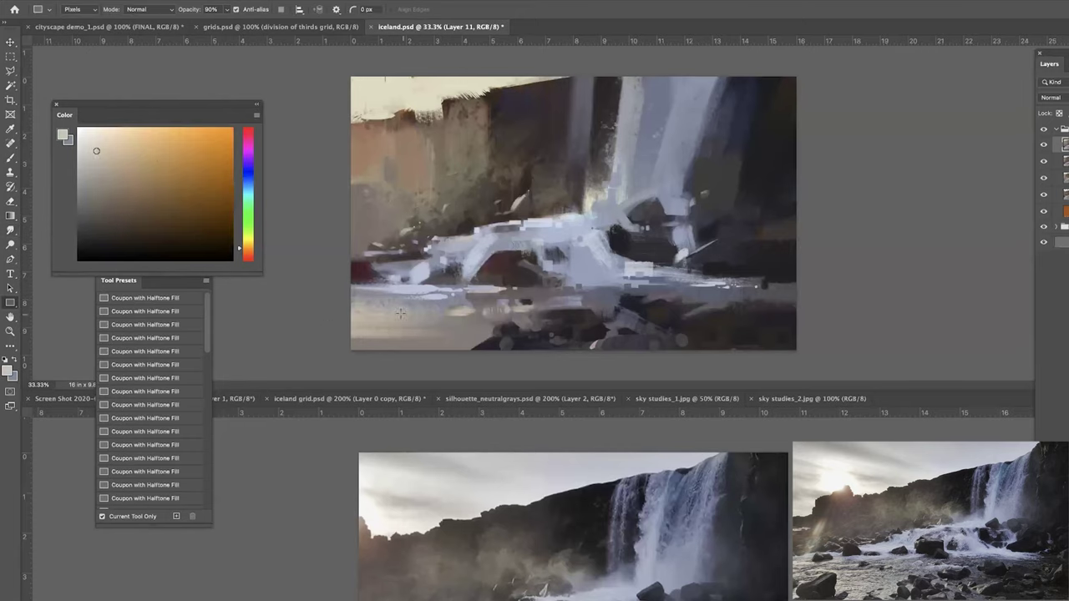
{"action": "left_click_drag", "start_coordinate": [351, 300], "coordinate": [424, 309]}
{"action": "left_click_drag", "start_coordinate": [428, 305], "coordinate": [437, 310]}
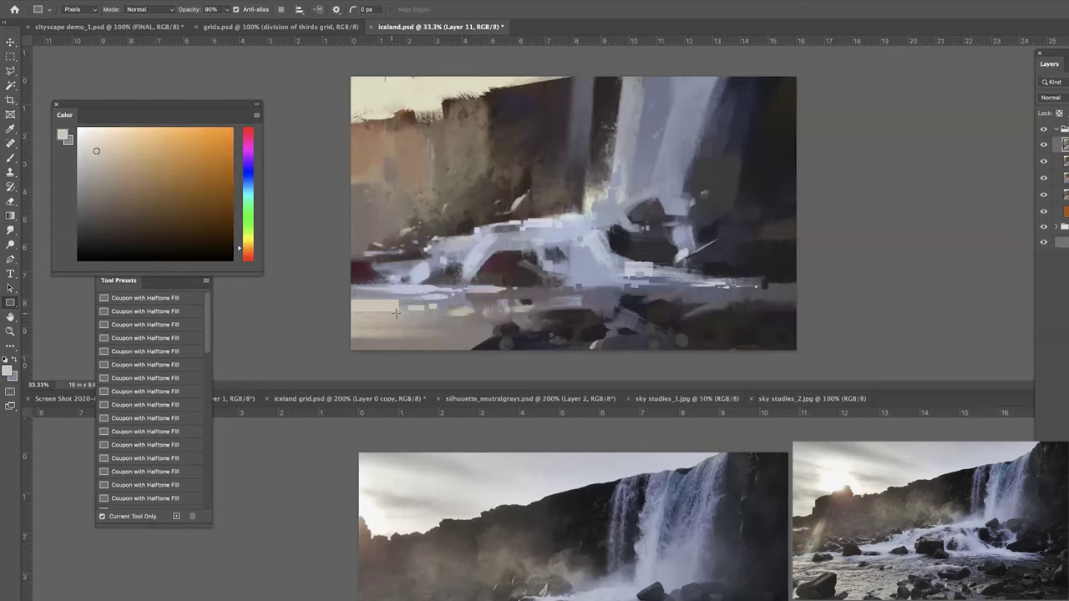
{"action": "left_click", "coordinate": [395, 308]}
{"action": "left_click", "coordinate": [632, 448]}
Try an orange ellipse on the dark cliff left of the waterfall with the Ellipse tool and undo it.
{"action": "left_click", "coordinate": [10, 303]}
{"action": "left_click", "coordinate": [52, 314]}
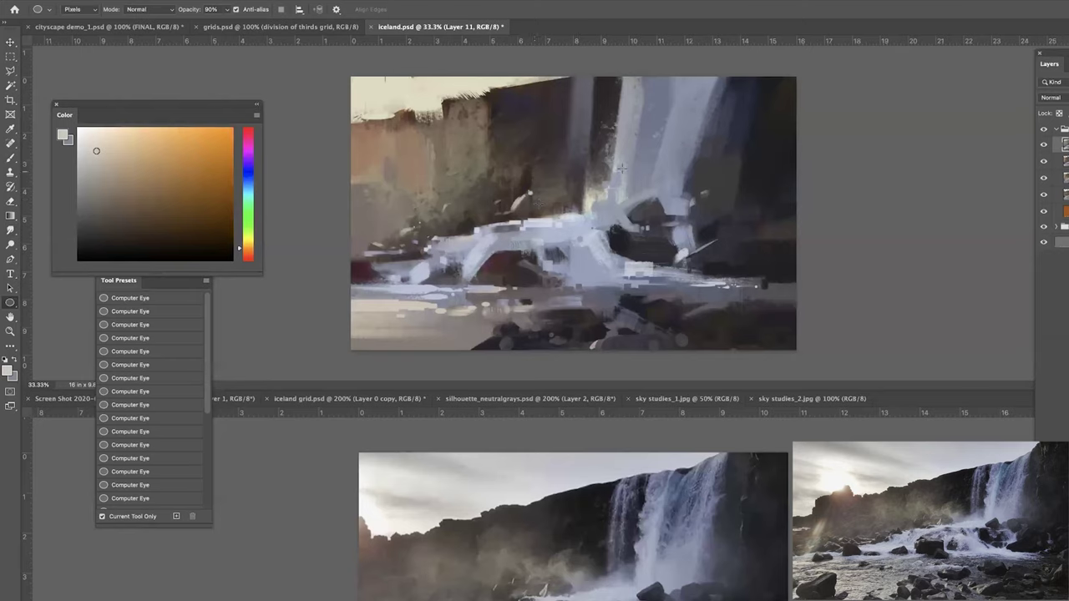
{"action": "left_click", "coordinate": [214, 161]}
{"action": "left_click_drag", "start_coordinate": [530, 188], "coordinate": [546, 213]}
{"action": "key", "text": "ctrl+z"}
Pick a dark brownish gray and draw a triangle with the Triangle tool on the cliff just left of the waterfall.
{"action": "left_click", "coordinate": [90, 189]}
{"action": "left_click_drag", "start_coordinate": [11, 304], "coordinate": [58, 324]}
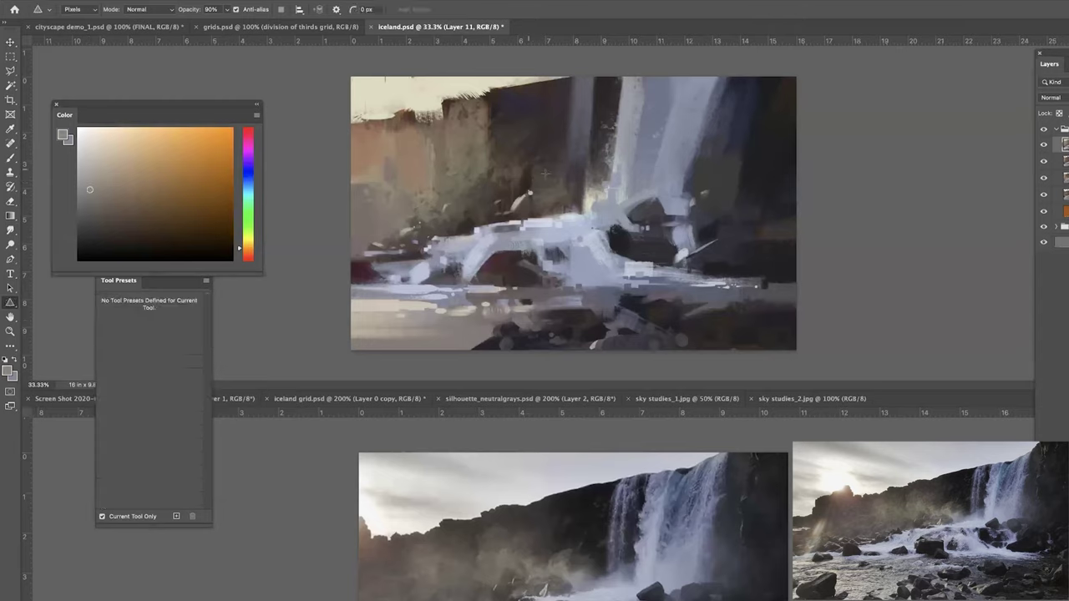
{"action": "left_click", "coordinate": [92, 207]}
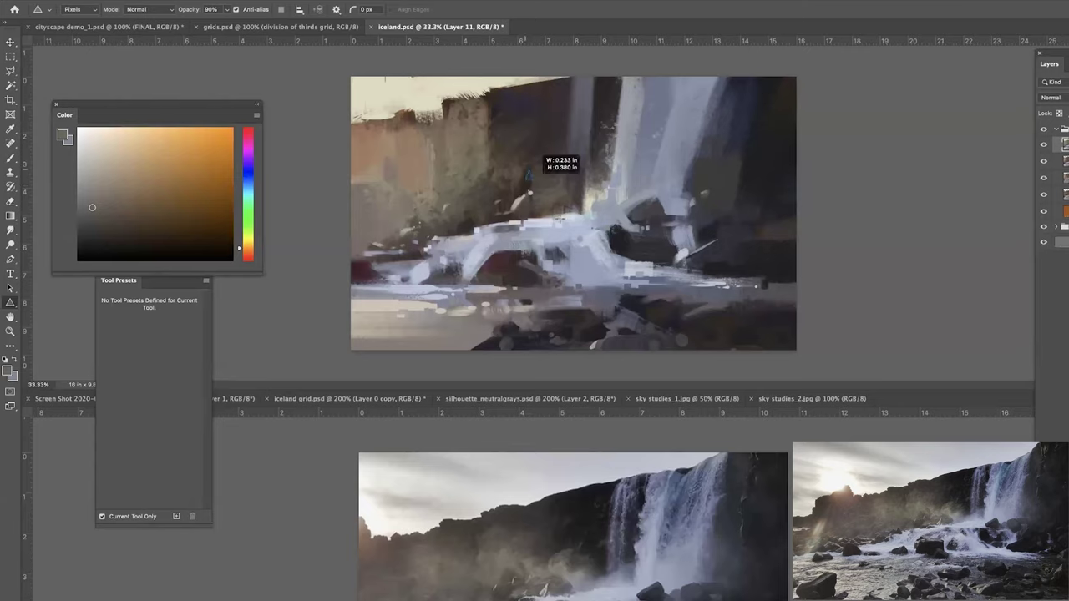
{"action": "key", "text": "super+z"}
{"action": "left_click_drag", "start_coordinate": [534, 172], "coordinate": [571, 212]}
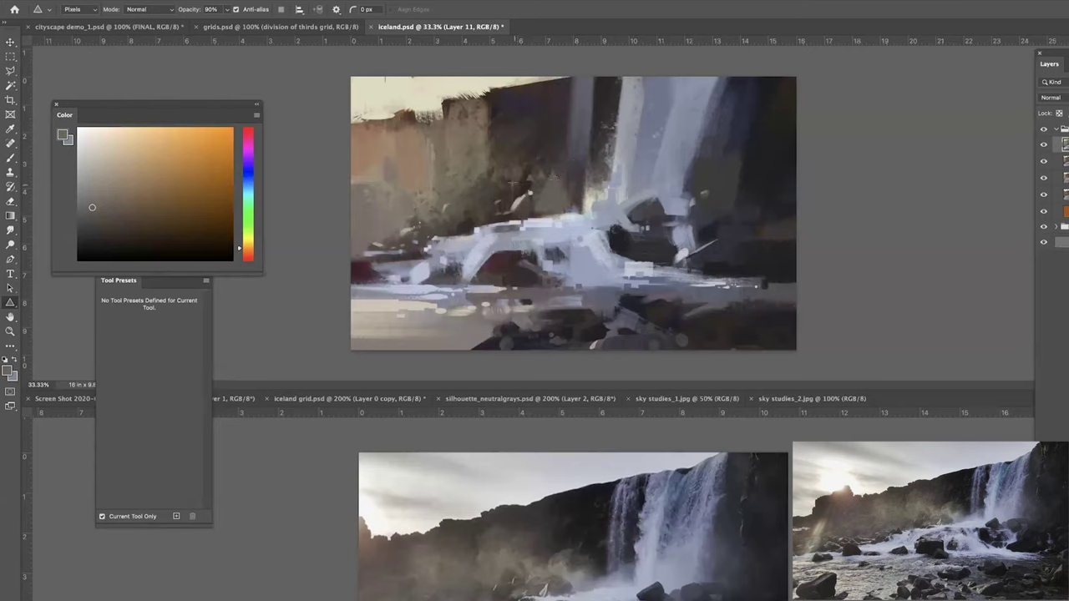
Sample a reddish gray from the left cliff and soften the triangle beside the waterfall with the Smudge tool.
{"action": "key", "text": "i"}
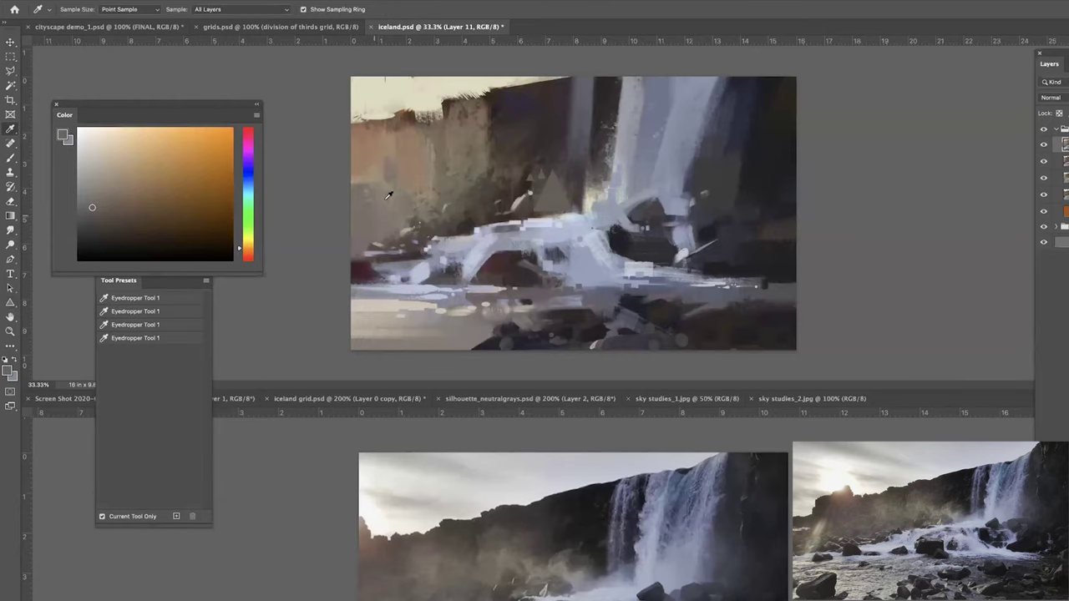
{"action": "left_click", "coordinate": [416, 197]}
{"action": "key", "text": "super+minus"}
{"action": "key", "text": "super+minus"}
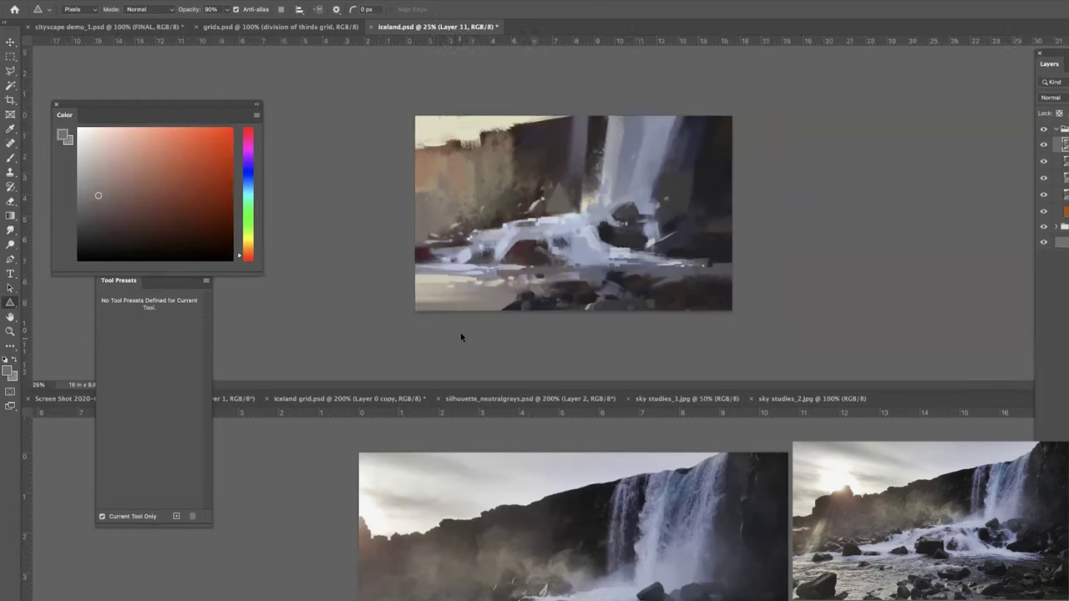
{"action": "key", "text": "super+plus"}
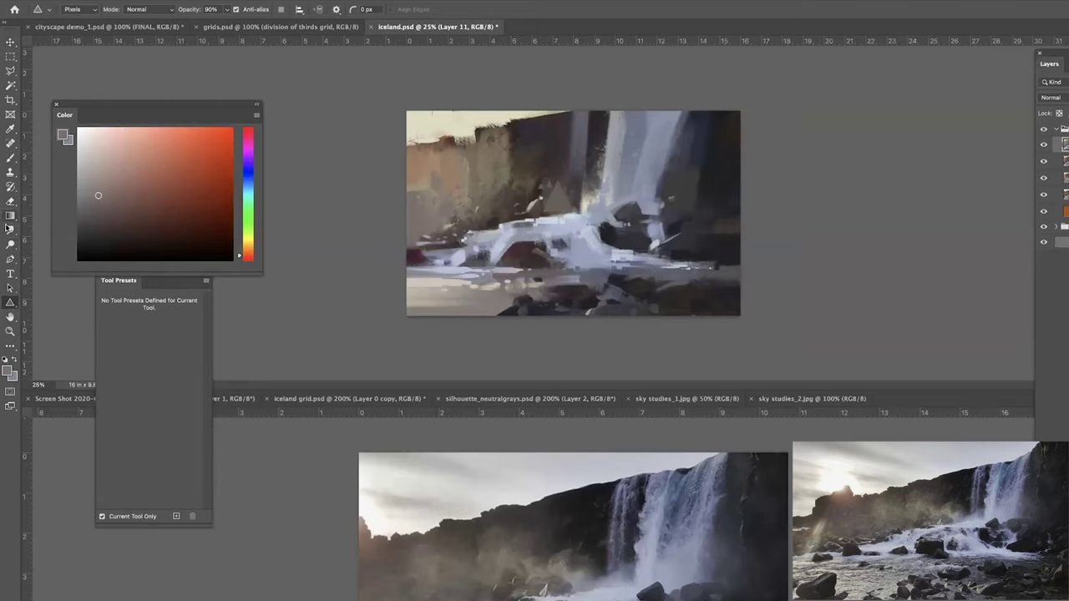
{"action": "left_click", "coordinate": [10, 230]}
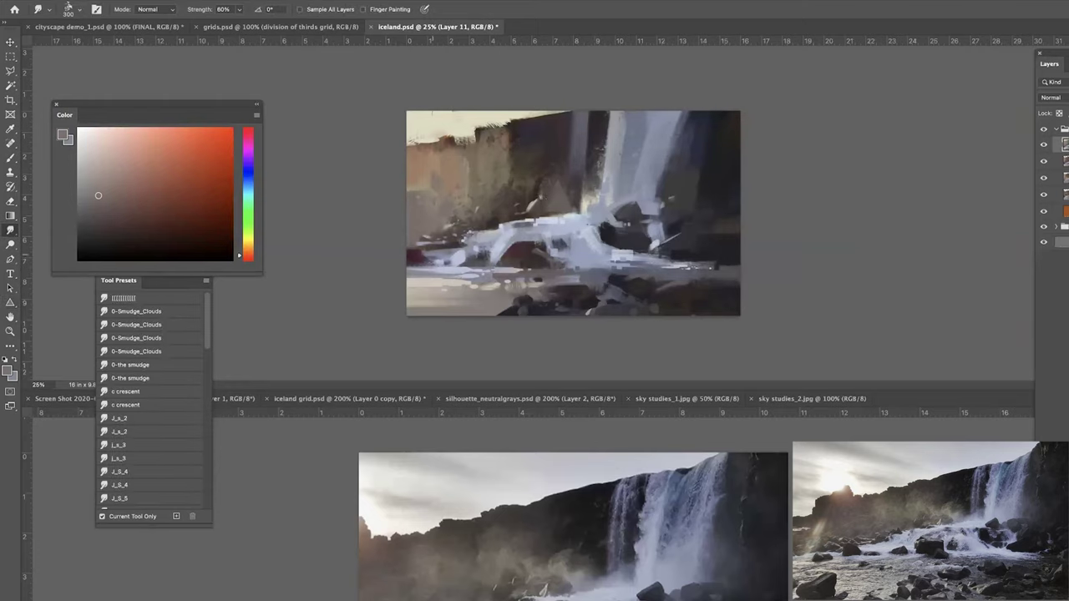
Sample the orange-brown of the left cliff and draw small triangles along its top edge.
{"action": "key", "text": "i"}
{"action": "left_click", "coordinate": [436, 150]}
{"action": "key", "text": "u"}
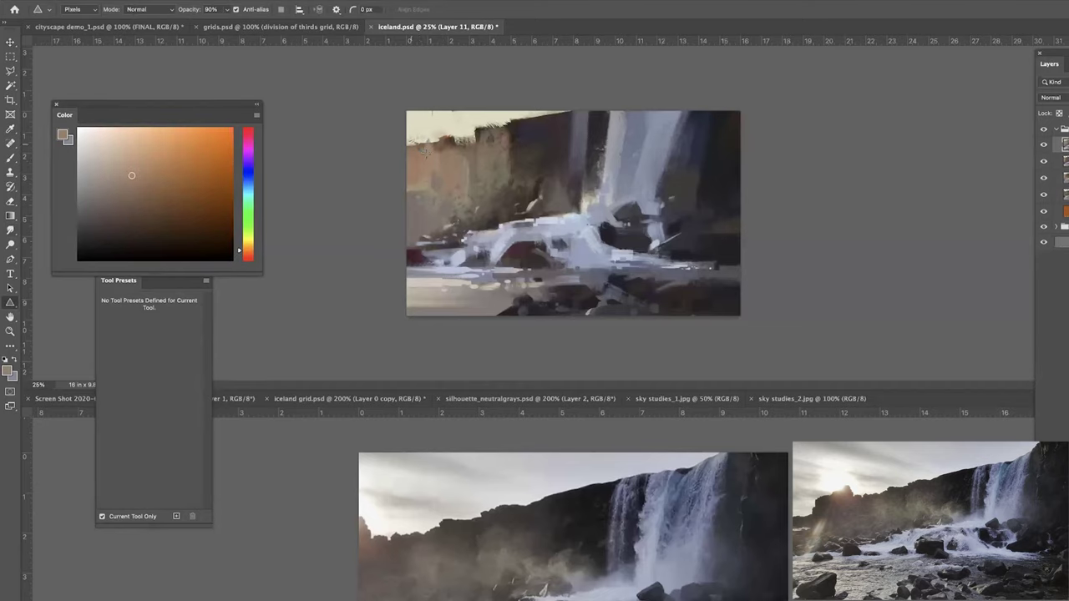
{"action": "left_click_drag", "start_coordinate": [442, 145], "coordinate": [423, 151]}
Switch to the Ellipse tool, sample a dark cliff brown, and draw small ellipses along the cliff's upper edge.
{"action": "left_click", "coordinate": [11, 303]}
{"action": "left_click", "coordinate": [35, 312]}
{"action": "key", "text": "i"}
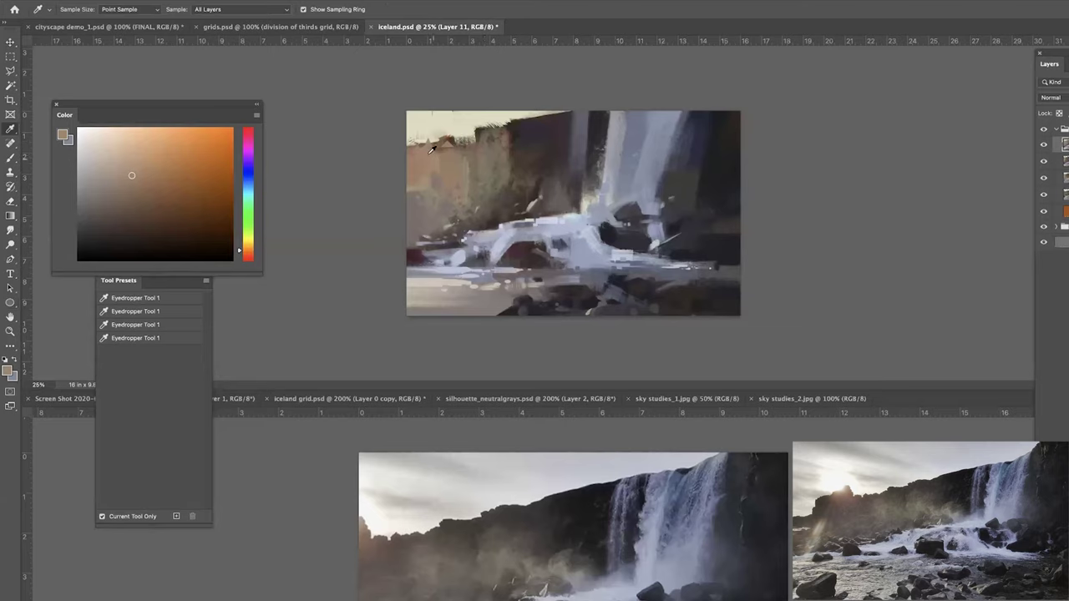
{"action": "left_click", "coordinate": [518, 134]}
{"action": "key", "text": "u"}
{"action": "left_click_drag", "start_coordinate": [498, 124], "coordinate": [509, 135]}
{"action": "left_click_drag", "start_coordinate": [487, 124], "coordinate": [495, 134]}
Sample brown-gray and purple-gray tones and draw small ellipses on the cliff face below its upper edge.
{"action": "key", "text": "i"}
{"action": "left_click", "coordinate": [491, 151]}
{"action": "key", "text": "u"}
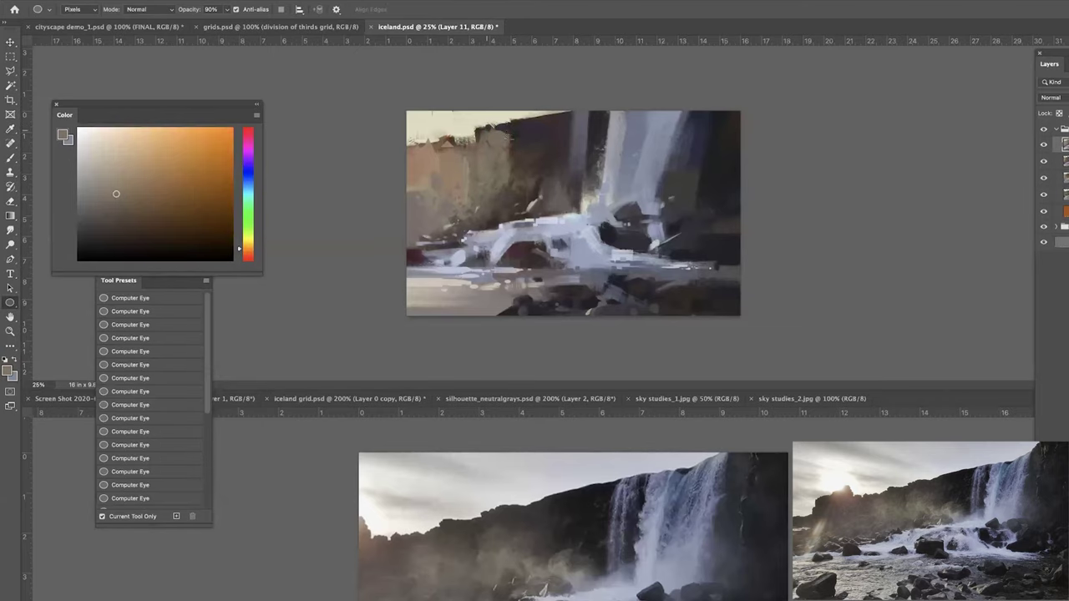
{"action": "key", "text": "i"}
{"action": "left_click", "coordinate": [450, 125]}
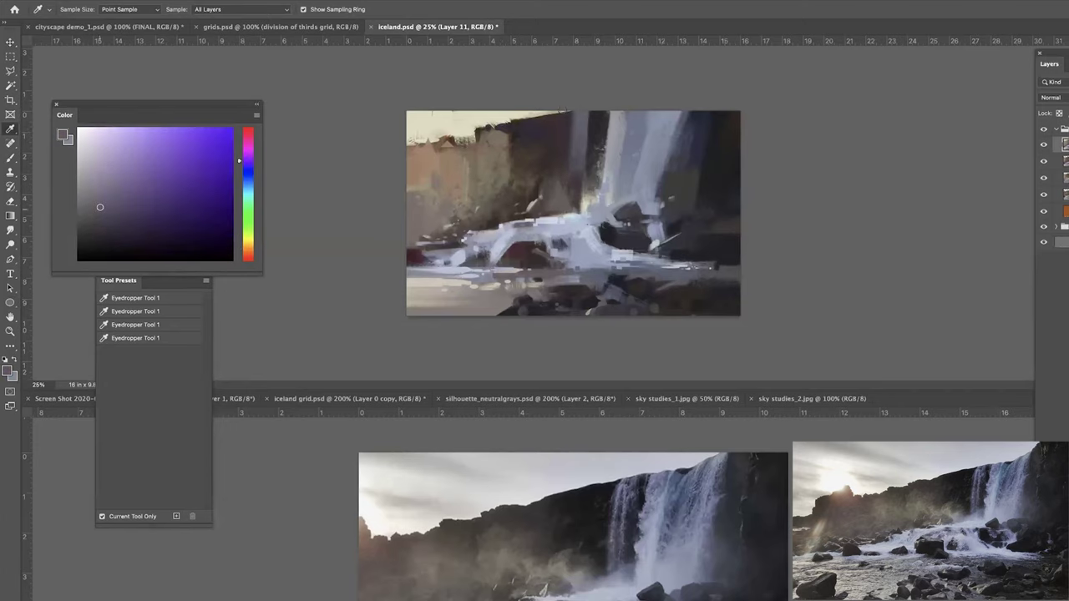
{"action": "key", "text": "u"}
{"action": "left_click_drag", "start_coordinate": [499, 157], "coordinate": [508, 162]}
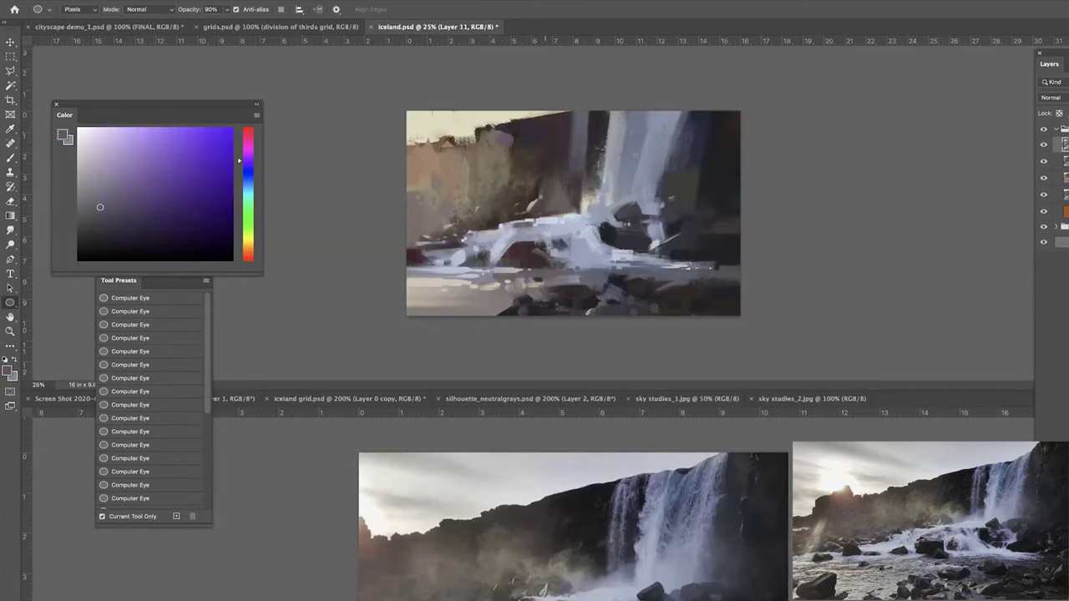
Sample the dark navy of the cliff right of the waterfall and shift the ellipse colour to a dark purple.
{"action": "key", "text": "ctrl+plus"}
{"action": "key", "text": "i"}
{"action": "left_click", "coordinate": [738, 132]}
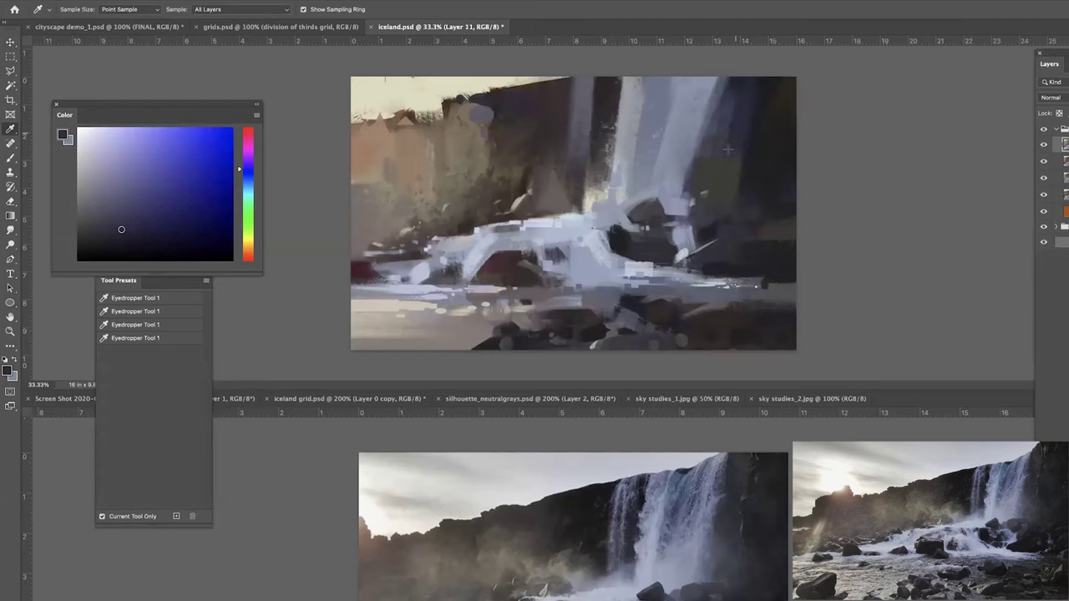
{"action": "key", "text": "u"}
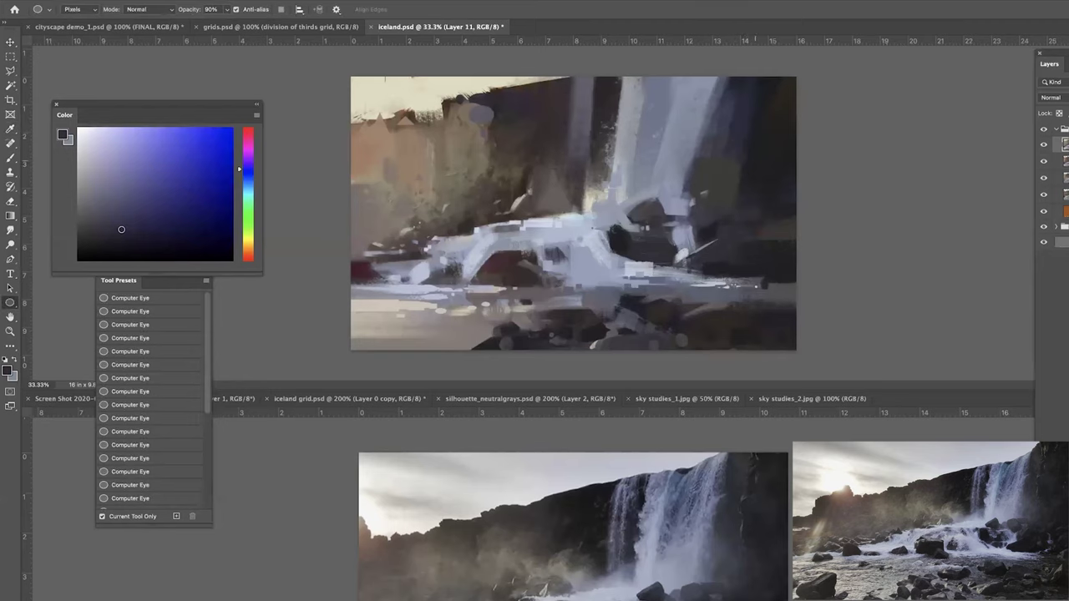
{"action": "left_click_drag", "start_coordinate": [249, 160], "coordinate": [249, 145]}
{"action": "left_click", "coordinate": [138, 226]}
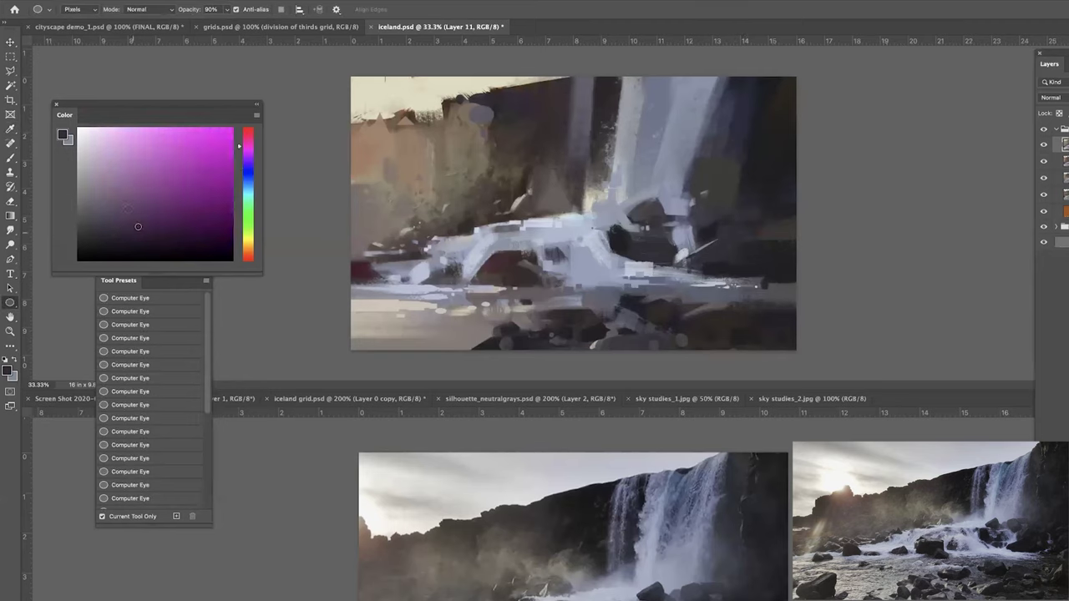
Shift the colour to a dark maroon and draw a small ellipse about 0.07 by 0.13 in on the boulder at the waterfall's base.
{"action": "left_click", "coordinate": [248, 132]}
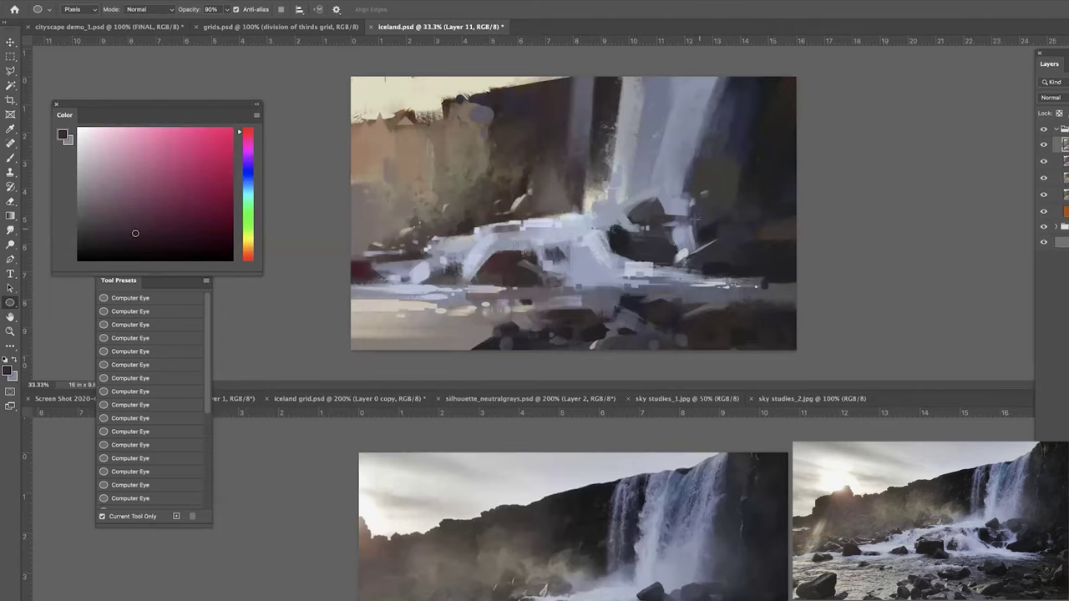
{"action": "left_click", "coordinate": [673, 207]}
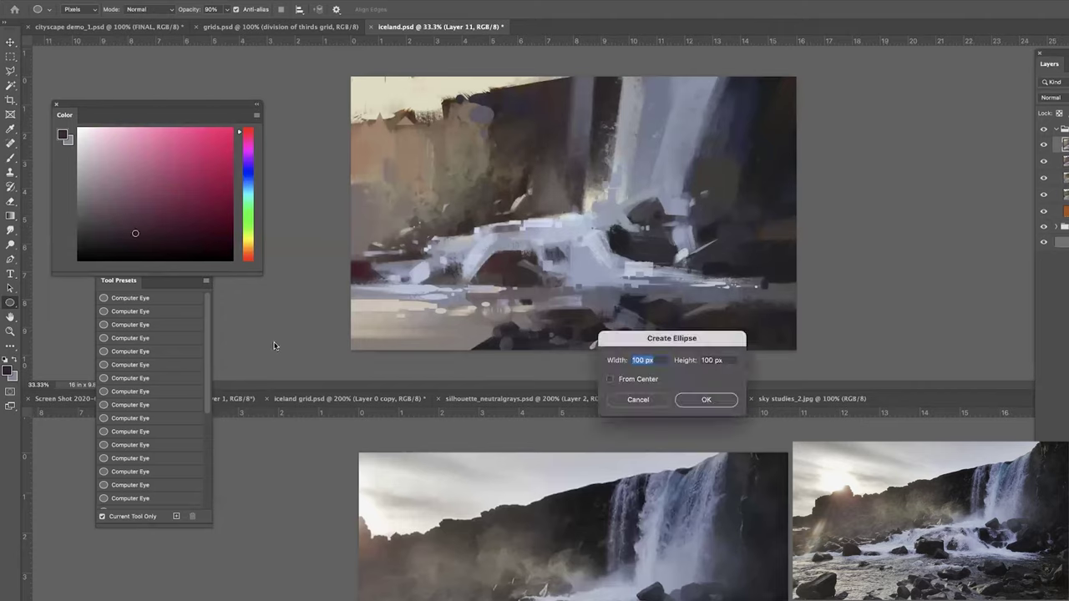
{"action": "left_click", "coordinate": [618, 400]}
{"action": "left_click", "coordinate": [128, 218]}
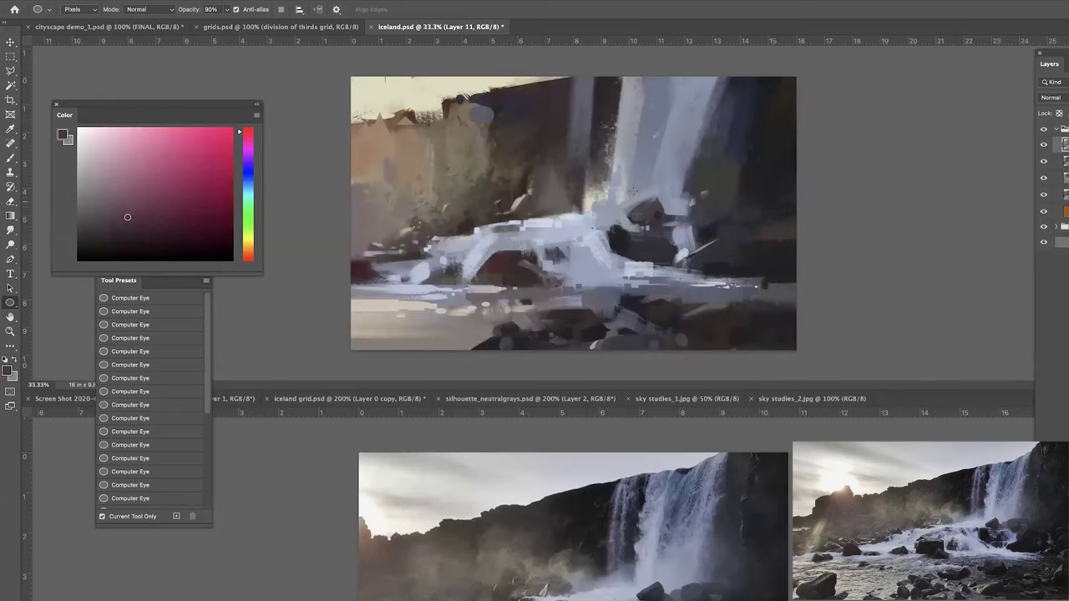
{"action": "left_click_drag", "start_coordinate": [650, 209], "coordinate": [663, 220]}
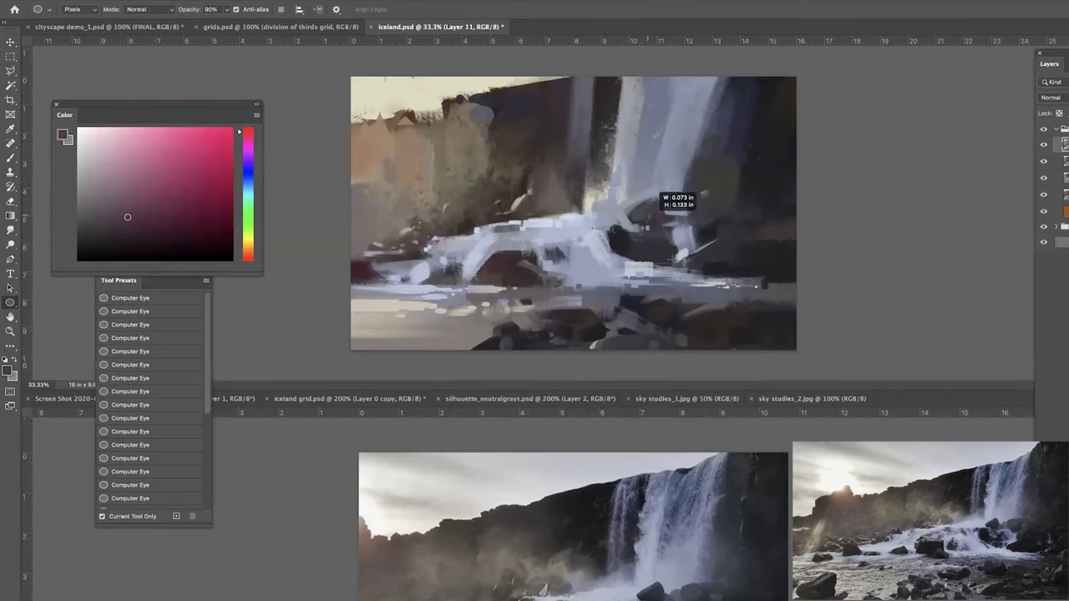
{"action": "key", "text": "super+minus"}
{"action": "key", "text": "super+minus"}
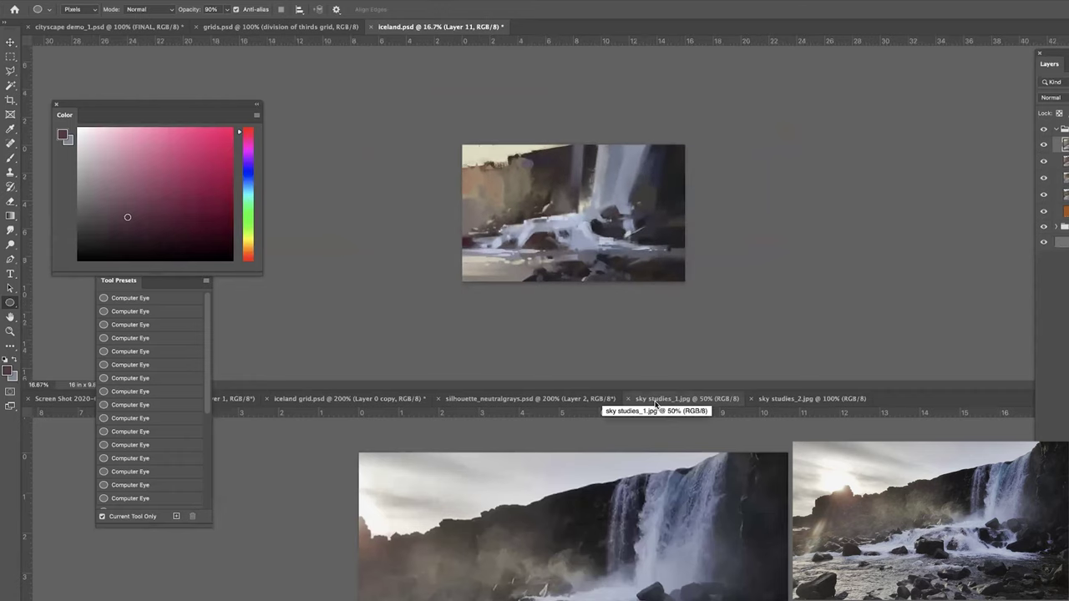
Shift the colour to a dark teal, draw an ellipse on the dark rock below the waterfall, and sample the cascade's lavender blue.
{"action": "key", "text": "super+plus"}
{"action": "key", "text": "super+plus"}
{"action": "key", "text": "super+equal"}
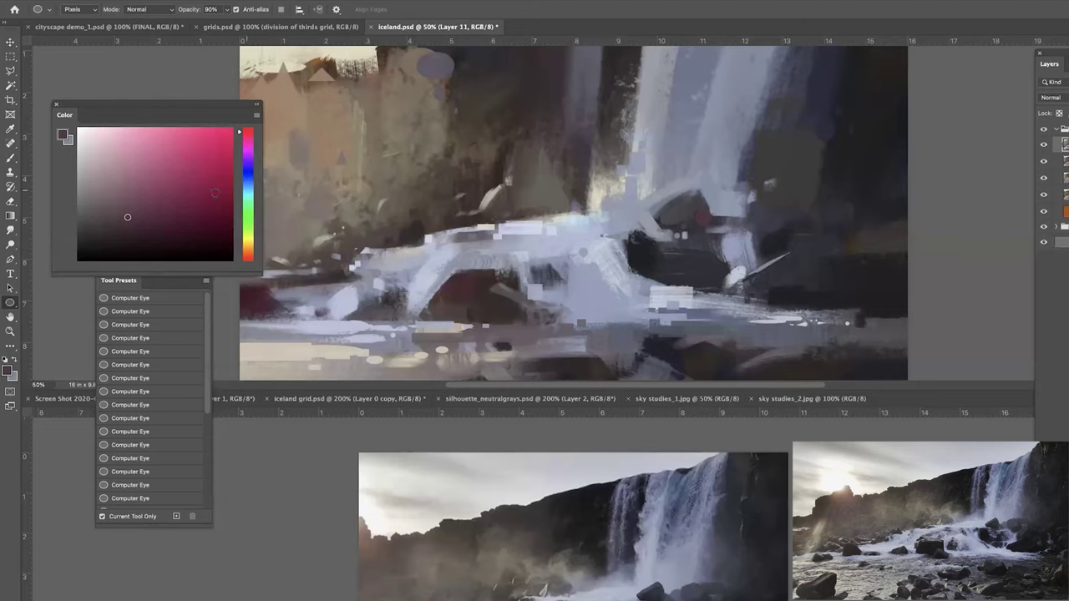
{"action": "left_click", "coordinate": [247, 192]}
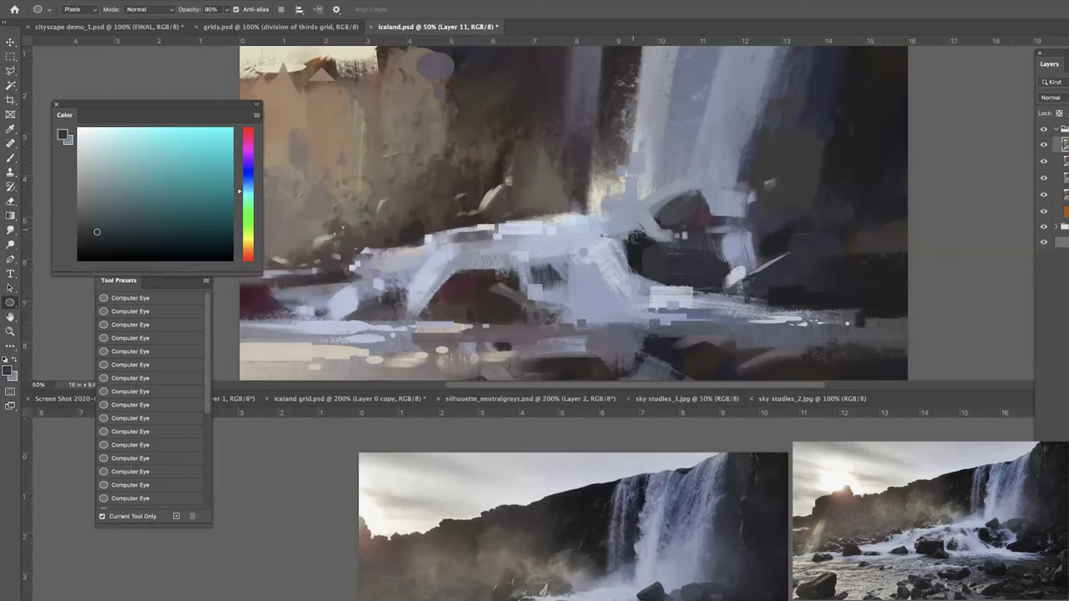
{"action": "left_click", "coordinate": [623, 225], "text": "alt"}
{"action": "mouse_move", "coordinate": [615, 226]}
{"action": "left_mouse_down"}
{"action": "mouse_move", "coordinate": [648, 239]}
{"action": "mouse_move", "coordinate": [666, 210]}
{"action": "left_mouse_up"}
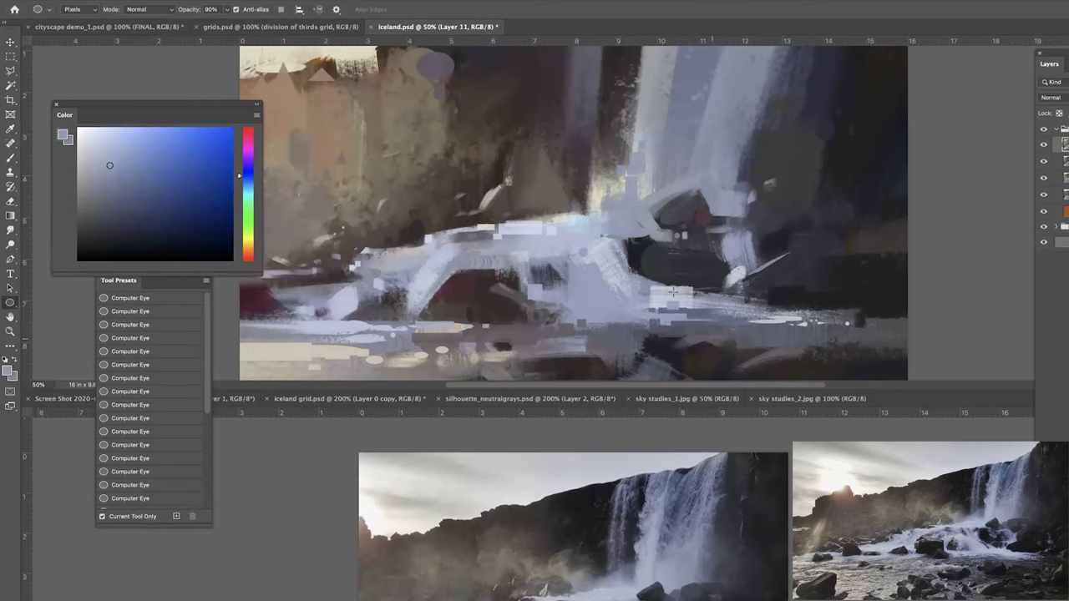
Sample the cascade's pale blue and draw a small ellipse where the water meets the dark rock.
{"action": "mouse_move", "coordinate": [609, 243]}
{"action": "left_mouse_down"}
{"action": "mouse_move", "coordinate": [642, 287]}
{"action": "mouse_move", "coordinate": [631, 266]}
{"action": "left_mouse_up"}
{"action": "key", "text": "super+z"}
{"action": "left_click", "coordinate": [616, 249], "text": "alt"}
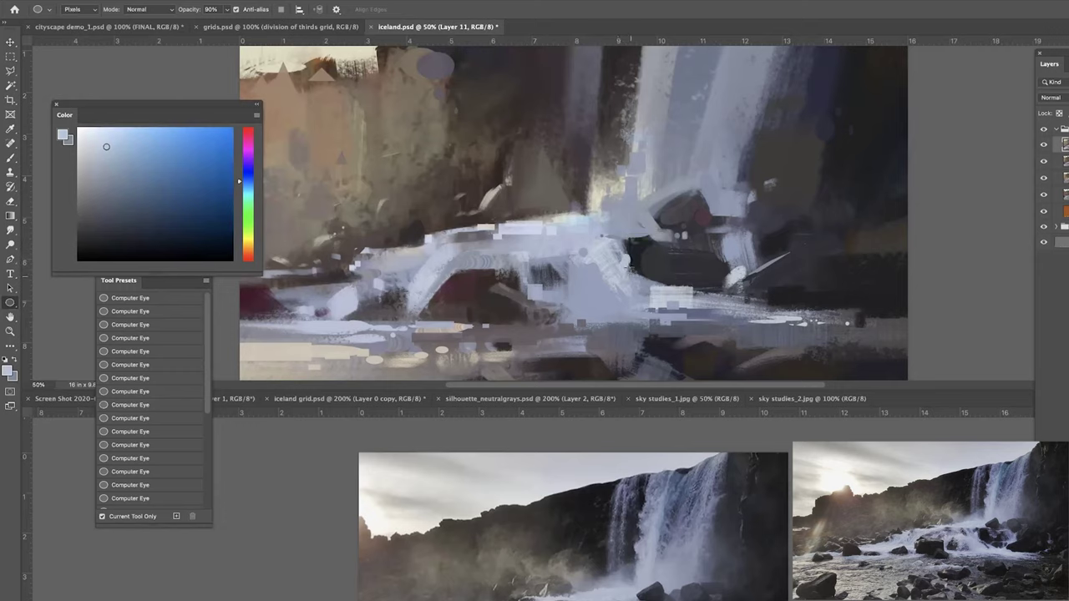
Try a larger ellipse in a muted, darker blue on the cascade beside the dark rock.
{"action": "left_click", "coordinate": [602, 282], "text": "alt"}
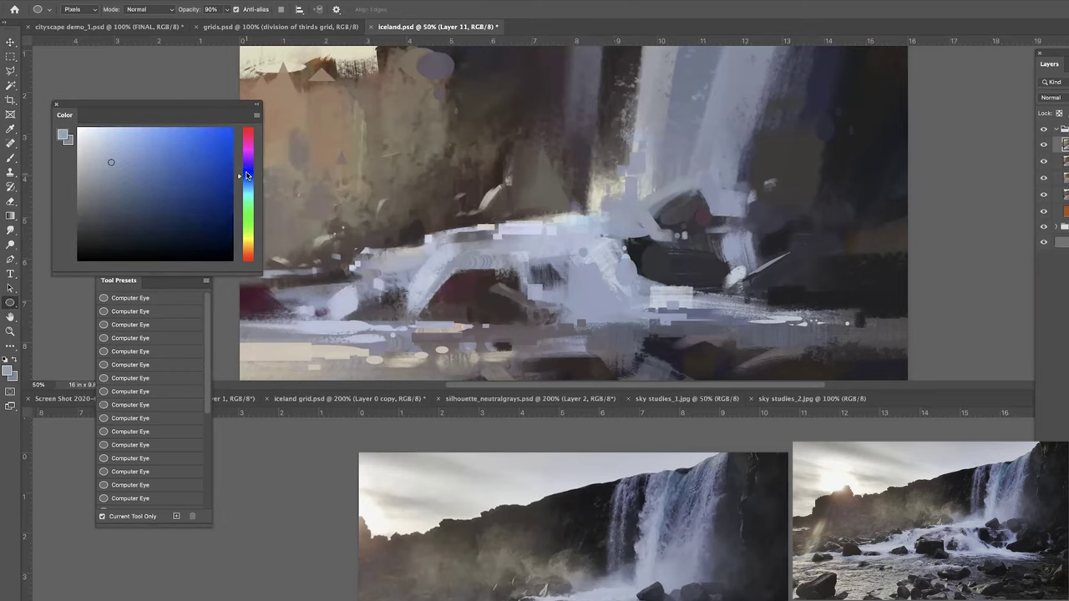
{"action": "left_click", "coordinate": [246, 173]}
{"action": "left_click", "coordinate": [111, 175]}
{"action": "left_click_drag", "start_coordinate": [611, 270], "coordinate": [635, 288]}
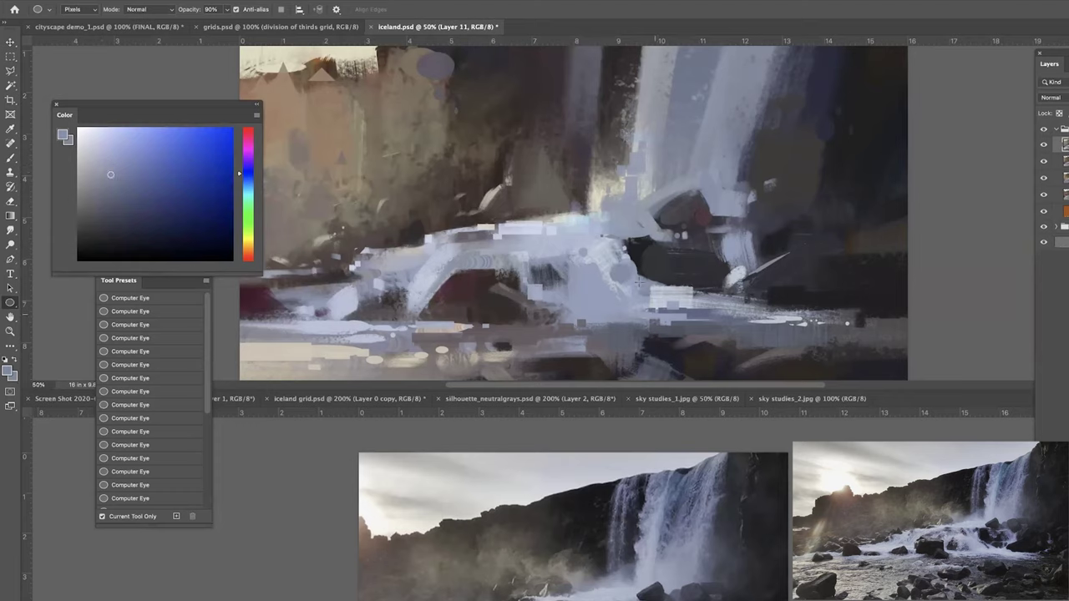
{"action": "key", "text": "super+z"}
Sample the light lavender of the water and draw small ellipses by the right-hand cascade and the stream's far right end.
{"action": "left_click_drag", "start_coordinate": [751, 262], "coordinate": [761, 269]}
{"action": "key", "text": "i"}
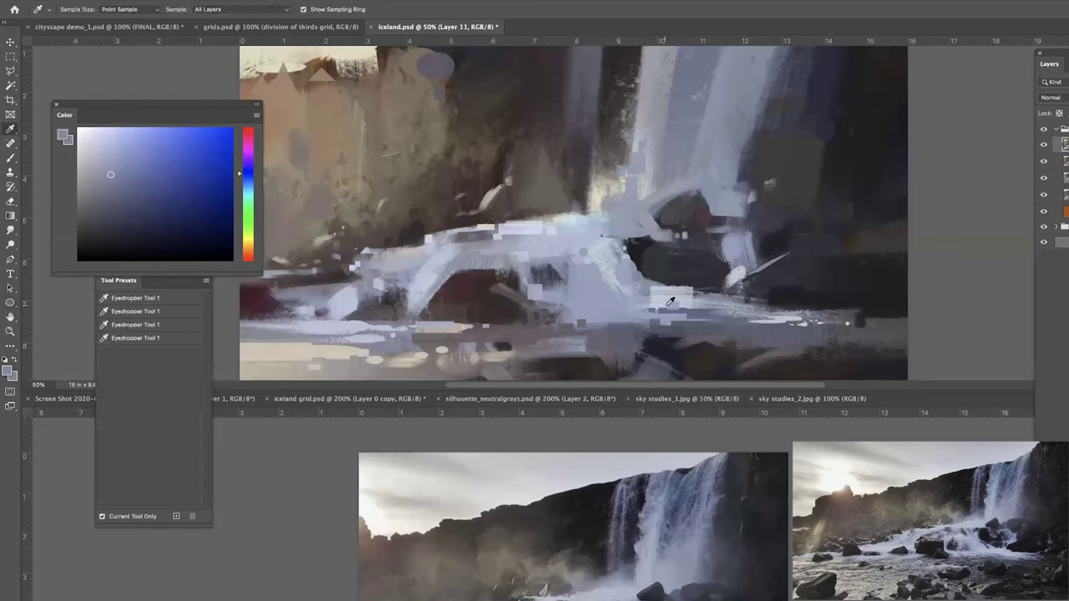
{"action": "left_click", "coordinate": [667, 305]}
{"action": "key", "text": "u"}
{"action": "left_click_drag", "start_coordinate": [799, 307], "coordinate": [822, 313]}
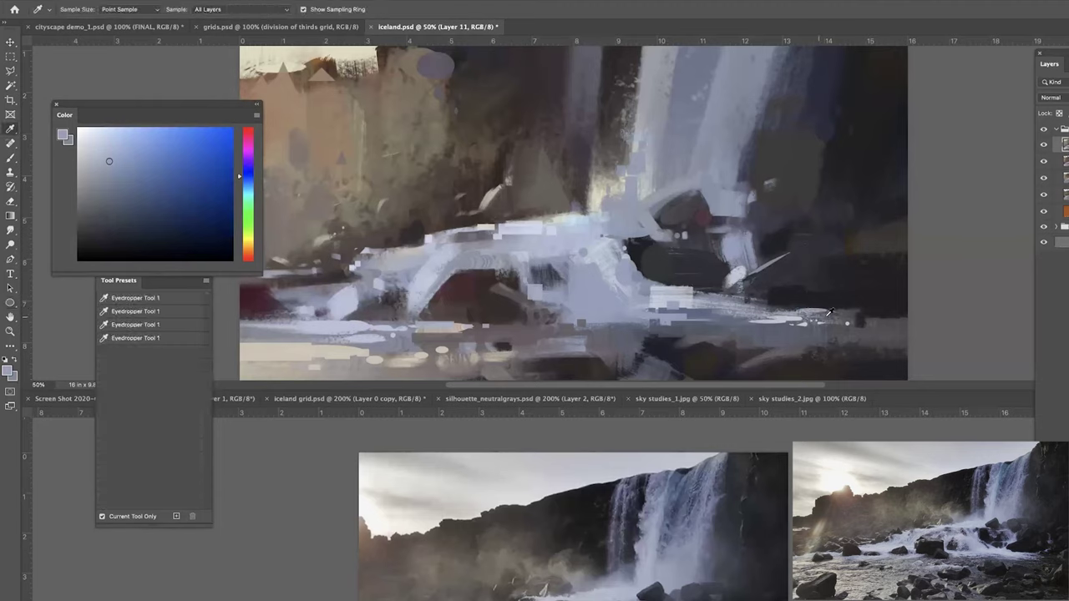
Sample dark and light blue-gray tones and draw small flat ellipses above the stream's far right end.
{"action": "left_click", "coordinate": [818, 304], "text": "alt"}
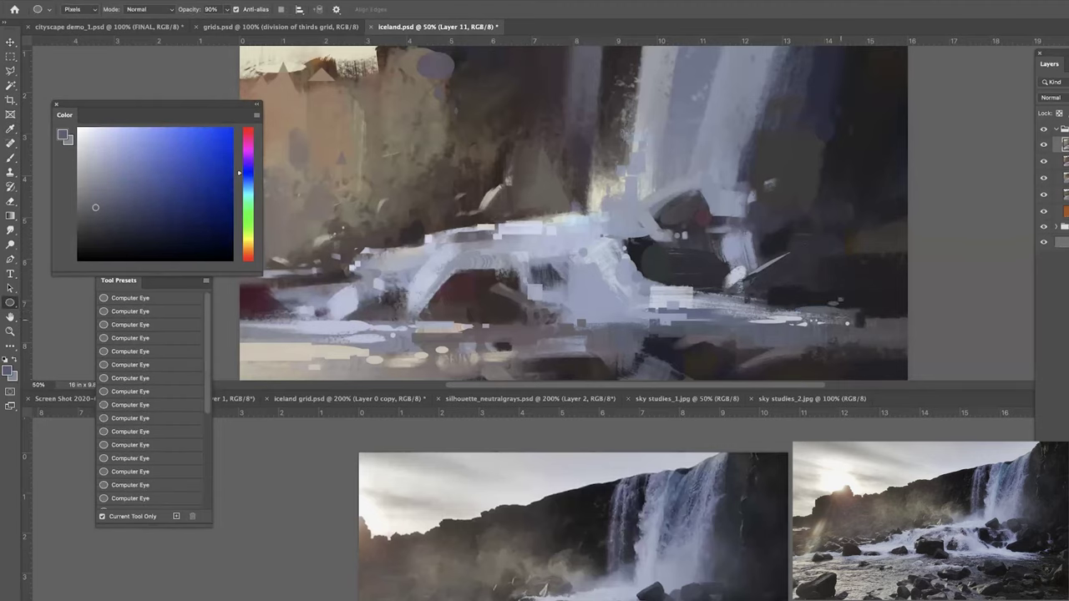
{"action": "key", "text": "alt"}
{"action": "left_click", "coordinate": [683, 313], "text": "alt"}
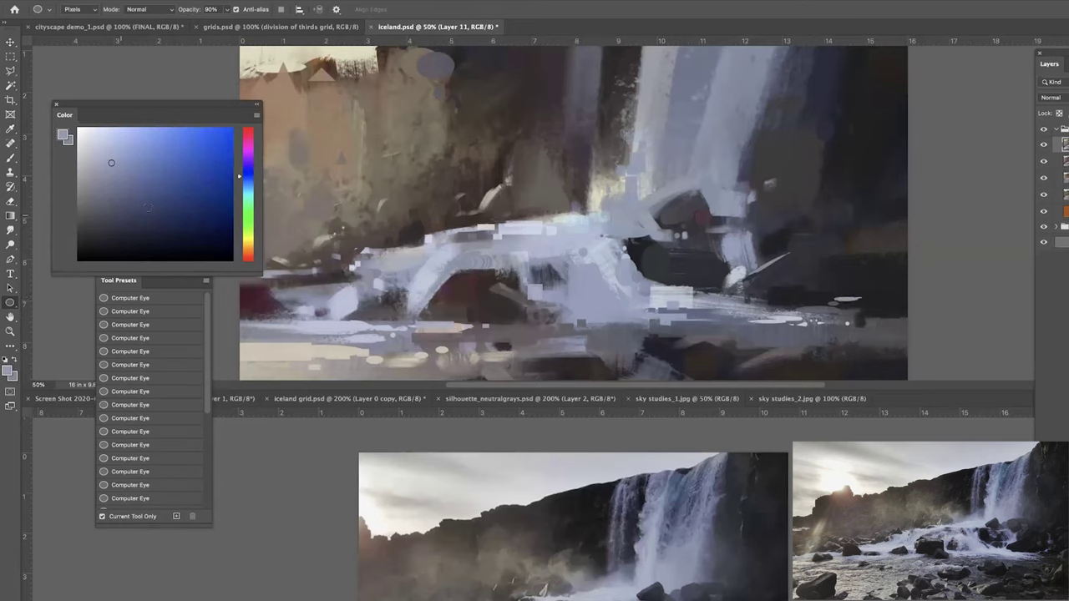
{"action": "left_click", "coordinate": [813, 275], "text": "alt"}
{"action": "left_click_drag", "start_coordinate": [846, 297], "coordinate": [864, 294]}
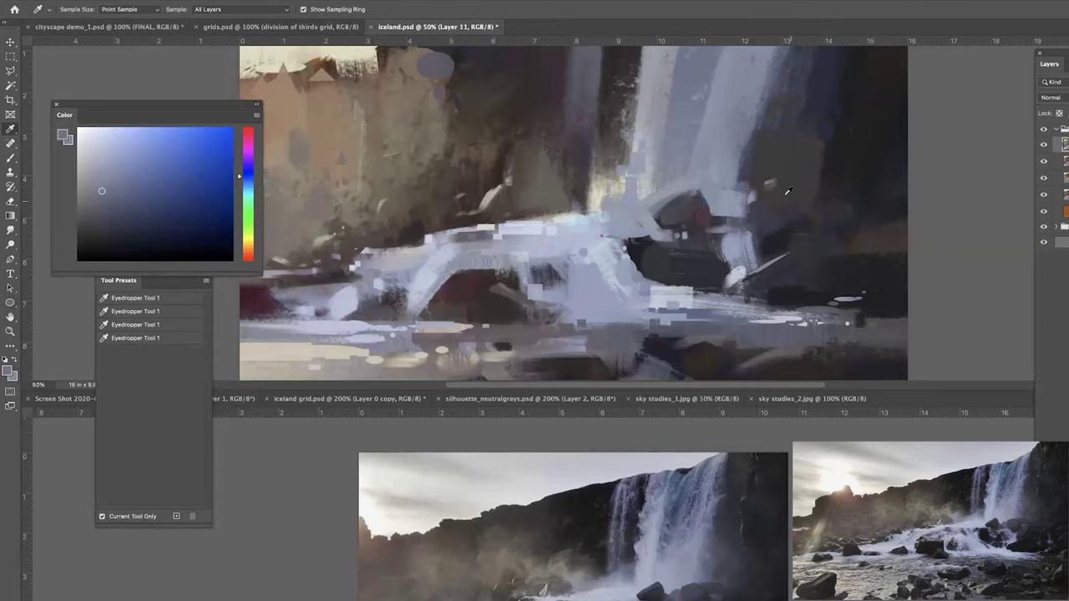
{"action": "left_click", "coordinate": [835, 242], "text": "alt"}
{"action": "key", "text": "super+minus"}
{"action": "key", "text": "super+minus"}
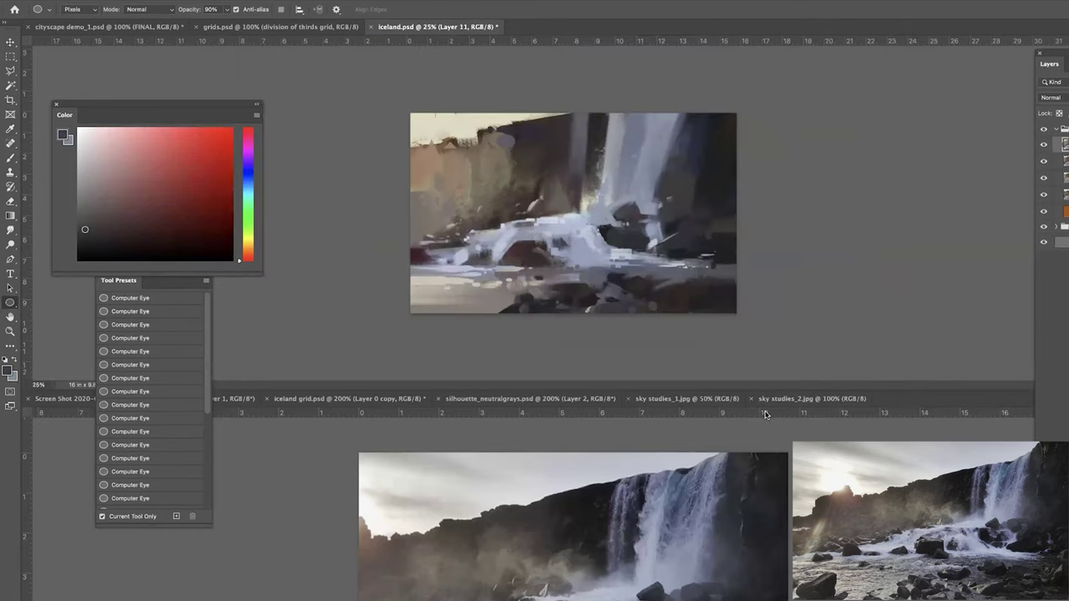
Switch to the Brush tool, sample the cascade's light blue, and load the _000_favoriteblockin preset.
{"action": "key", "text": "super+plus"}
{"action": "key", "text": "super+plus"}
{"action": "key", "text": "b"}
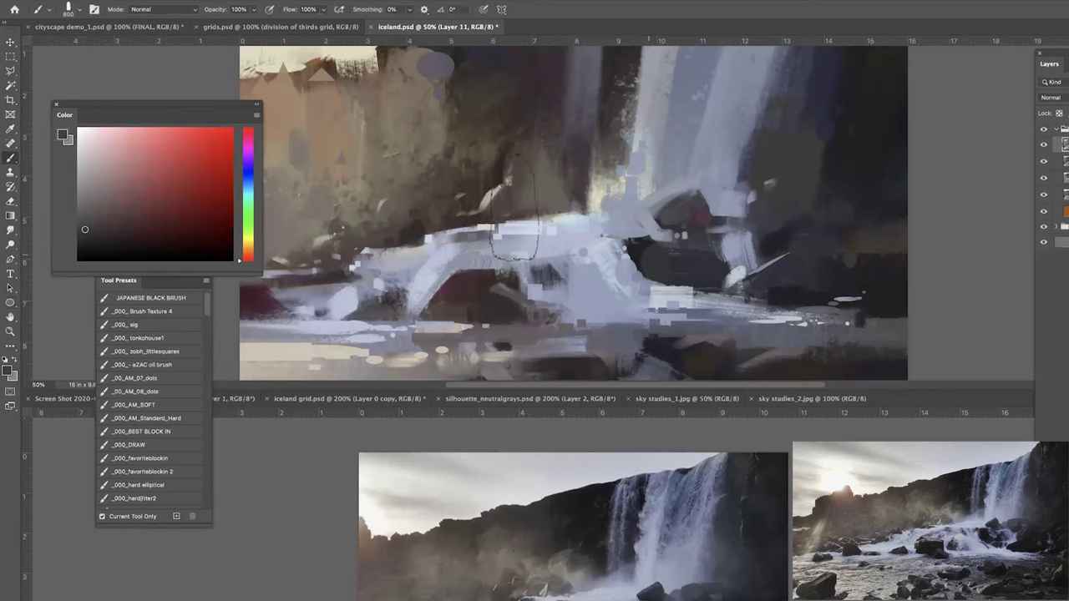
{"action": "left_click", "coordinate": [583, 294], "text": "alt"}
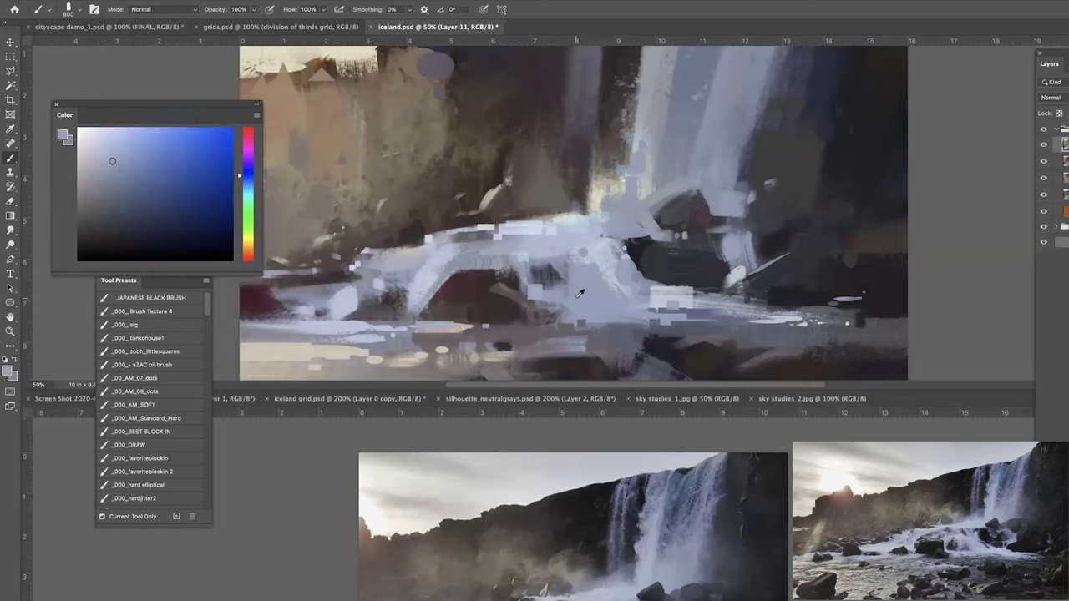
{"action": "left_click_drag", "start_coordinate": [664, 200], "coordinate": [680, 276]}
{"action": "key", "text": "ctrl+z"}
{"action": "left_click", "coordinate": [143, 432]}
{"action": "left_click", "coordinate": [140, 459]}
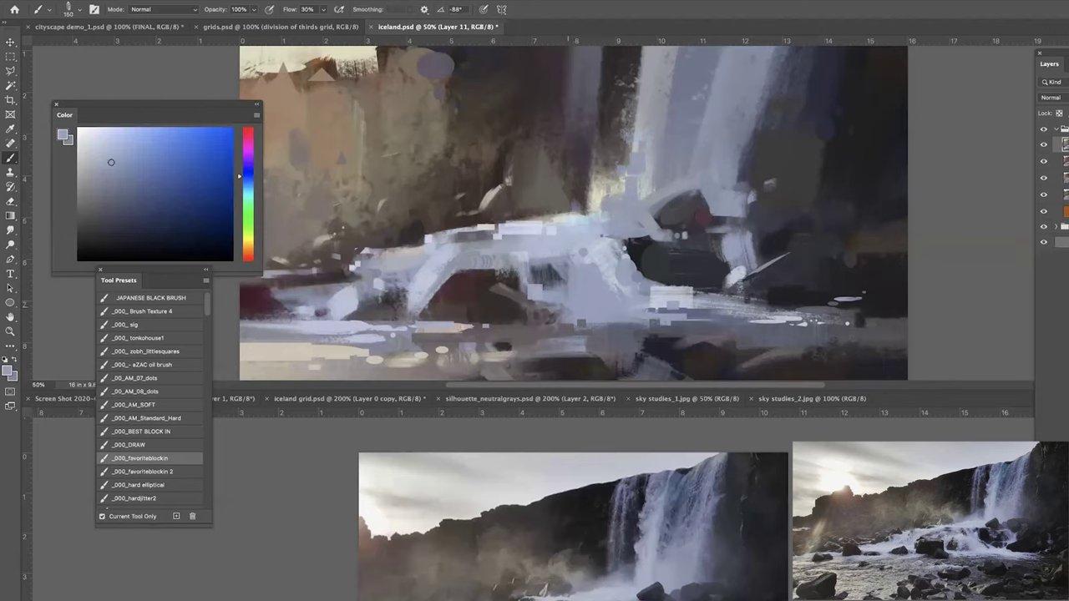
Add a new layer, enlarge the brush to 400 px, and paint light blue falling water over the dark rock below the waterfall.
{"action": "key", "text": "ctrl+alt+shift+n"}
{"action": "key", "text": "bracketright"}
{"action": "key", "text": "bracketright"}
{"action": "key", "text": "bracketright"}
{"action": "key", "text": "bracketright"}
{"action": "left_click_drag", "start_coordinate": [664, 230], "coordinate": [693, 269]}
{"action": "key", "text": "bracketright"}
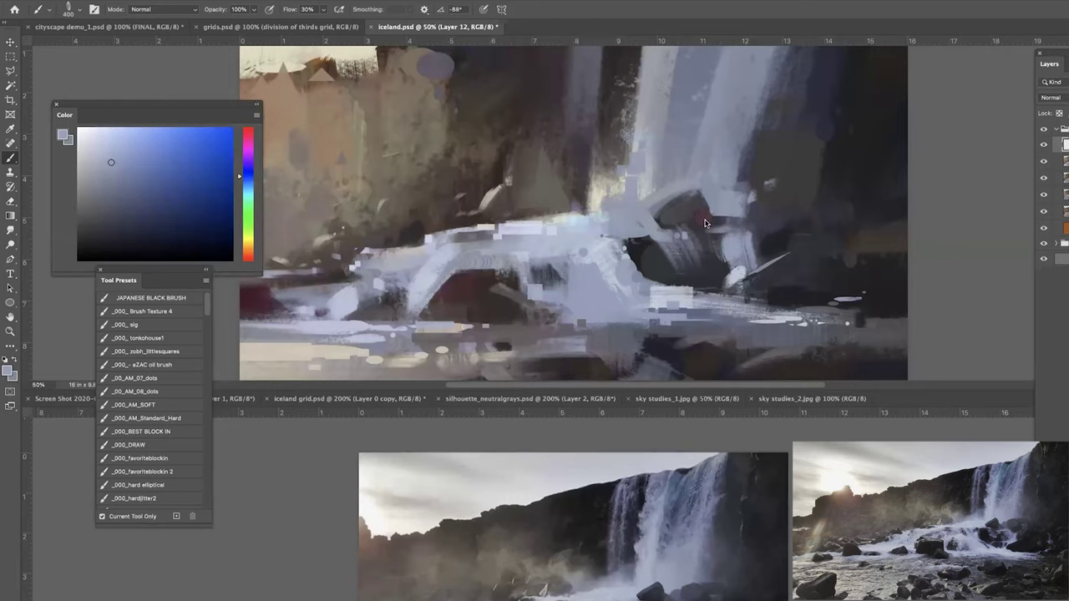
Sample near-black, pale blue and dark brown tones to rework the edges between the cascade and its rocks at 300 px.
{"action": "left_click", "coordinate": [633, 241], "text": "alt"}
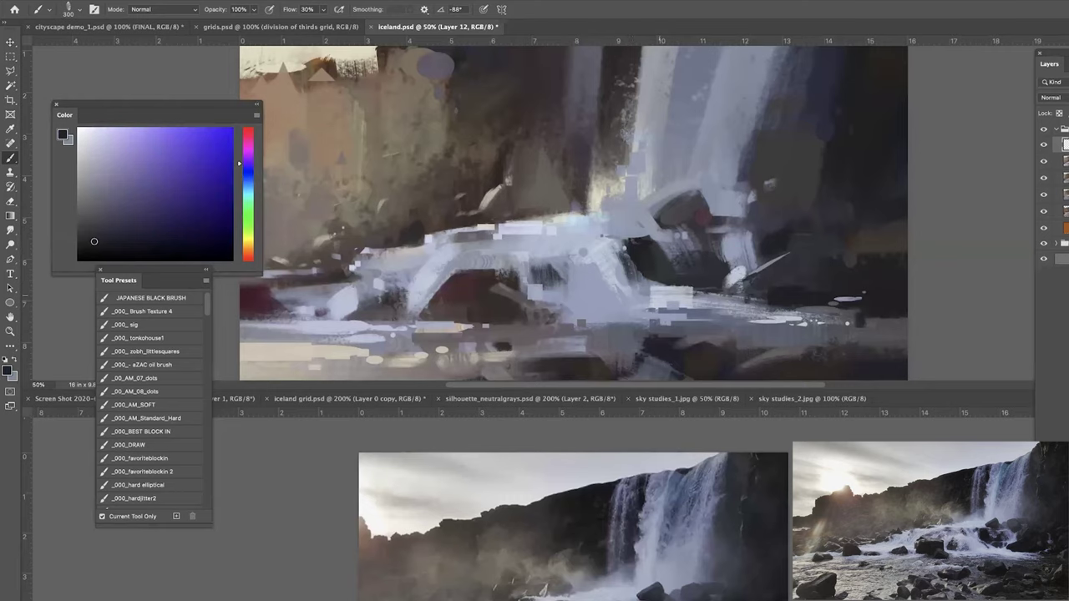
{"action": "key", "text": "bracketleft"}
{"action": "left_click", "coordinate": [614, 280], "text": "alt"}
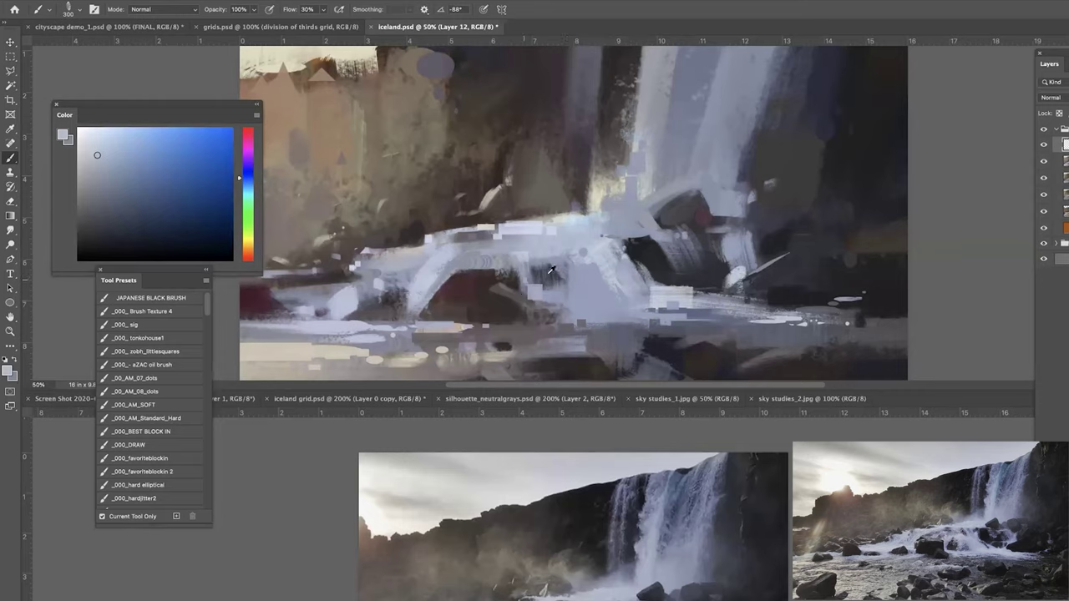
{"action": "left_click", "coordinate": [462, 288], "text": "alt"}
{"action": "key", "text": "bracketleft"}
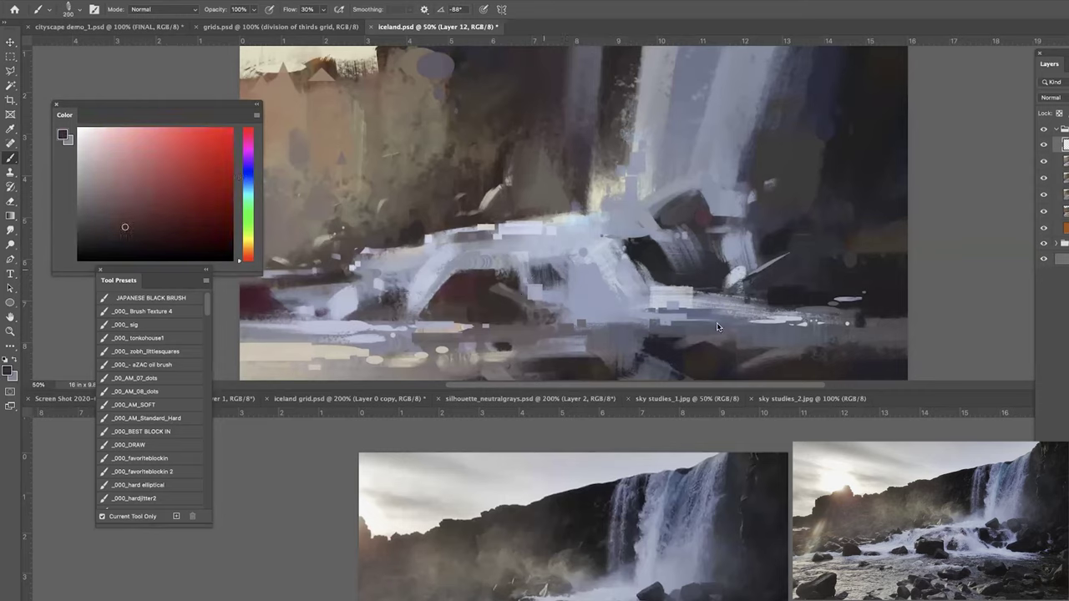
Reduce the brush to 100 px and paint dark gray strokes sampled from the cliff beside the right-hand cascade.
{"action": "left_click", "coordinate": [768, 227], "text": "alt"}
{"action": "key", "text": "bracketleft"}
{"action": "key", "text": "bracketleft"}
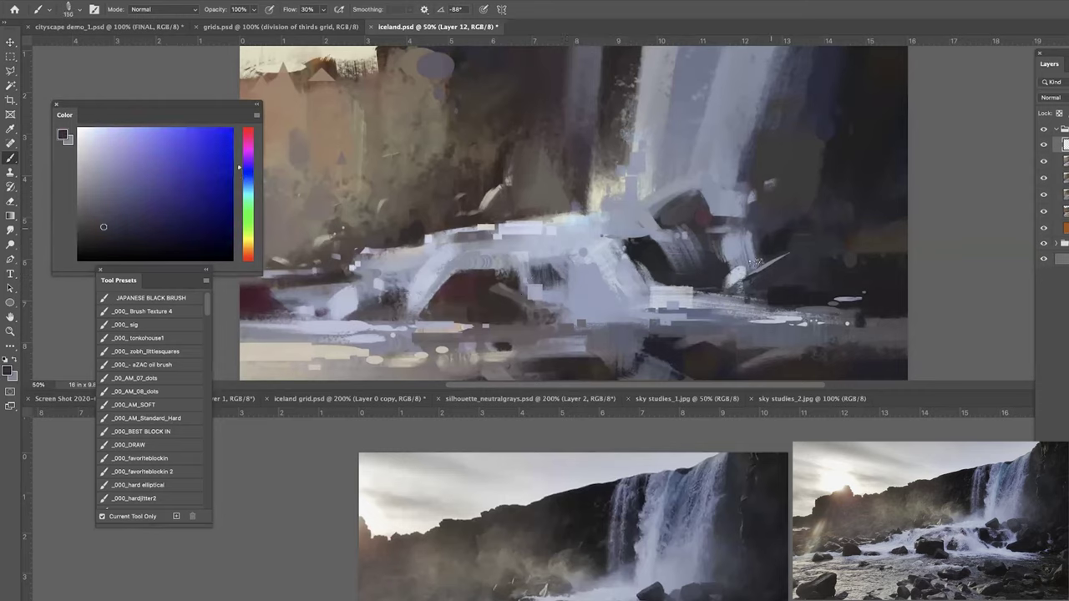
{"action": "left_click", "coordinate": [782, 188], "text": "alt"}
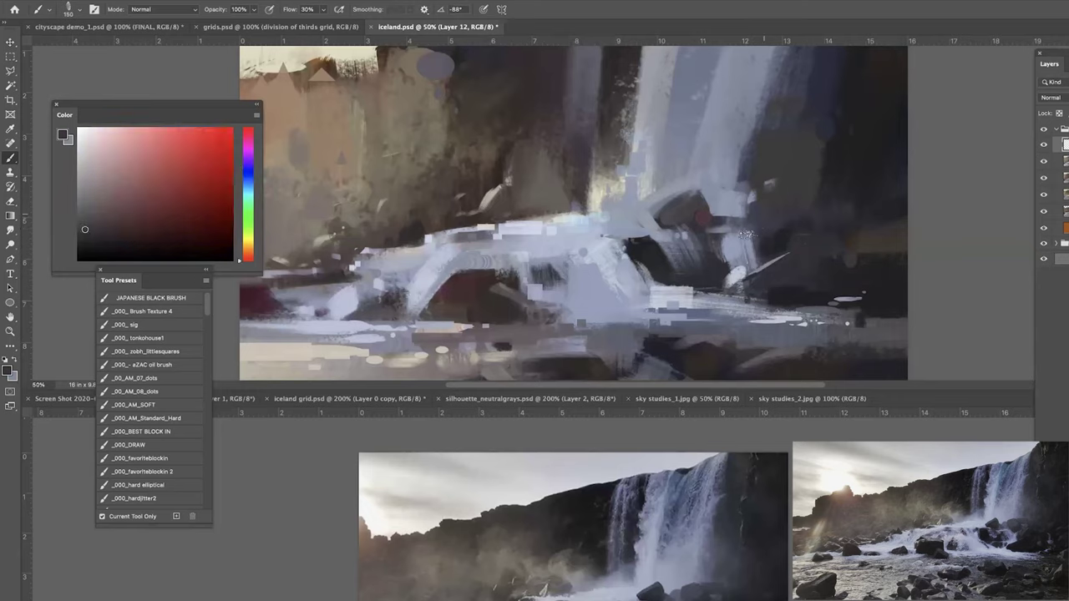
{"action": "left_click", "coordinate": [86, 217]}
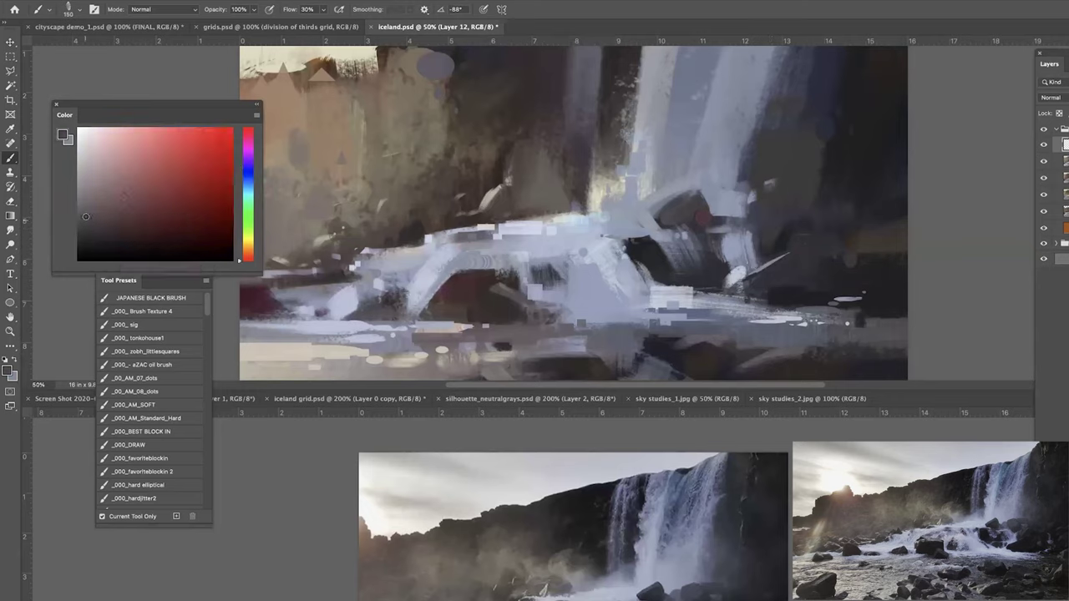
{"action": "key", "text": "bracketleft"}
{"action": "left_click_drag", "start_coordinate": [774, 242], "coordinate": [797, 234]}
Sample near-black from the rocks and paint dark shadow strokes on the boulder at the waterfall's base with a 175 px brush.
{"action": "left_click", "coordinate": [830, 275], "text": "alt"}
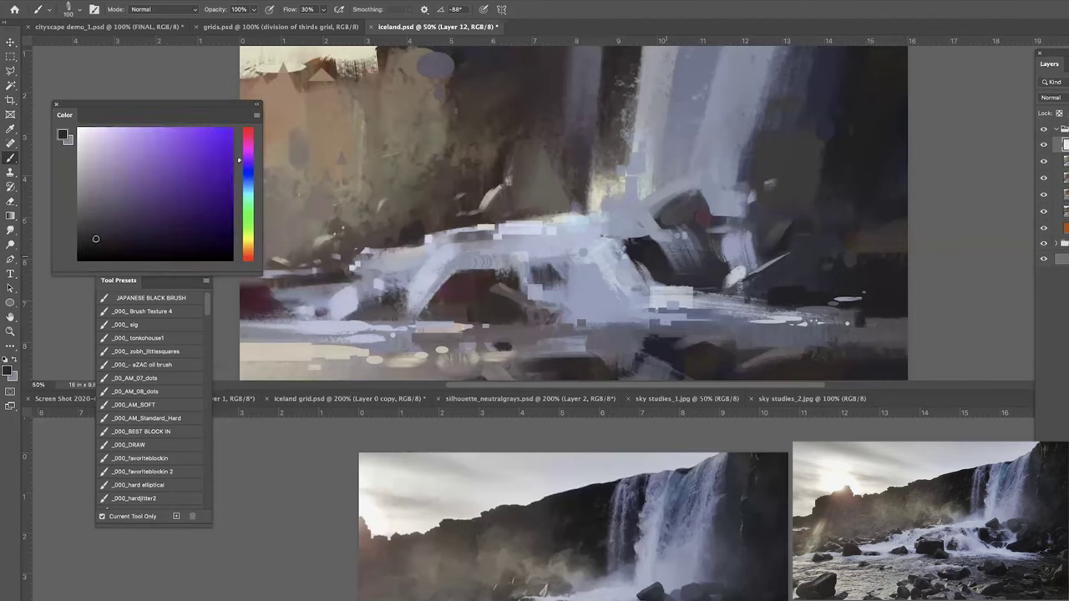
{"action": "left_click", "coordinate": [634, 256], "text": "alt"}
{"action": "key", "text": "bracketright"}
{"action": "key", "text": "bracketright"}
{"action": "key", "text": "bracketright"}
{"action": "left_click_drag", "start_coordinate": [656, 216], "coordinate": [691, 231]}
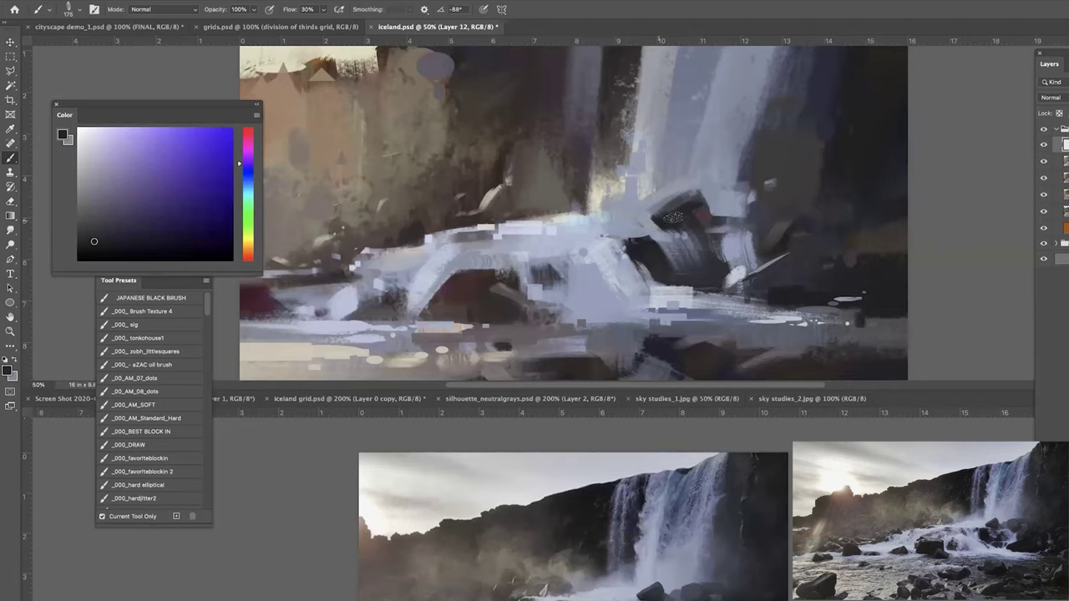
{"action": "key", "text": "bracketright"}
Sample the boulder's dark maroon and blend it into the boulder at the waterfall's base with a 200 px brush.
{"action": "left_click", "coordinate": [694, 209], "text": "alt"}
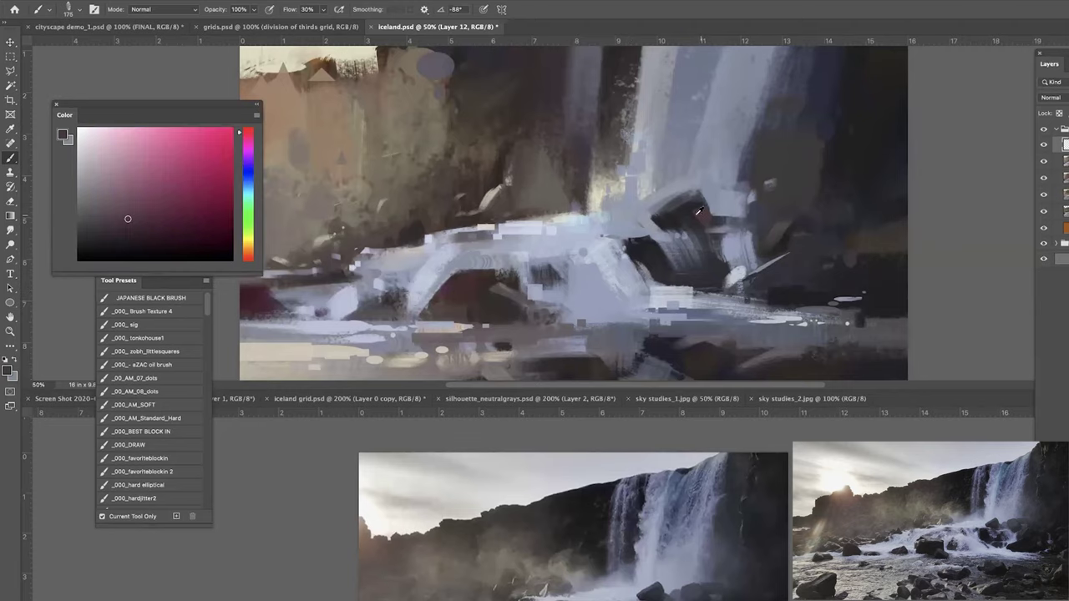
{"action": "key", "text": "ctrl+minus"}
{"action": "key", "text": "ctrl+minus"}
{"action": "key", "text": "ctrl+minus"}
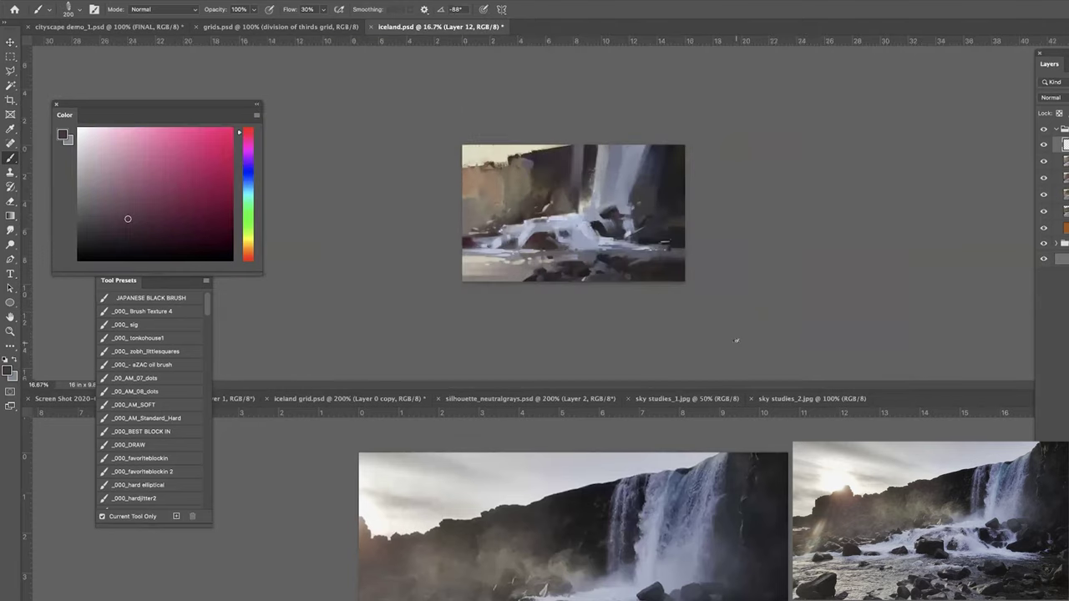
{"action": "key", "text": "ctrl+plus"}
{"action": "key", "text": "ctrl+plus"}
{"action": "key", "text": "ctrl+plus"}
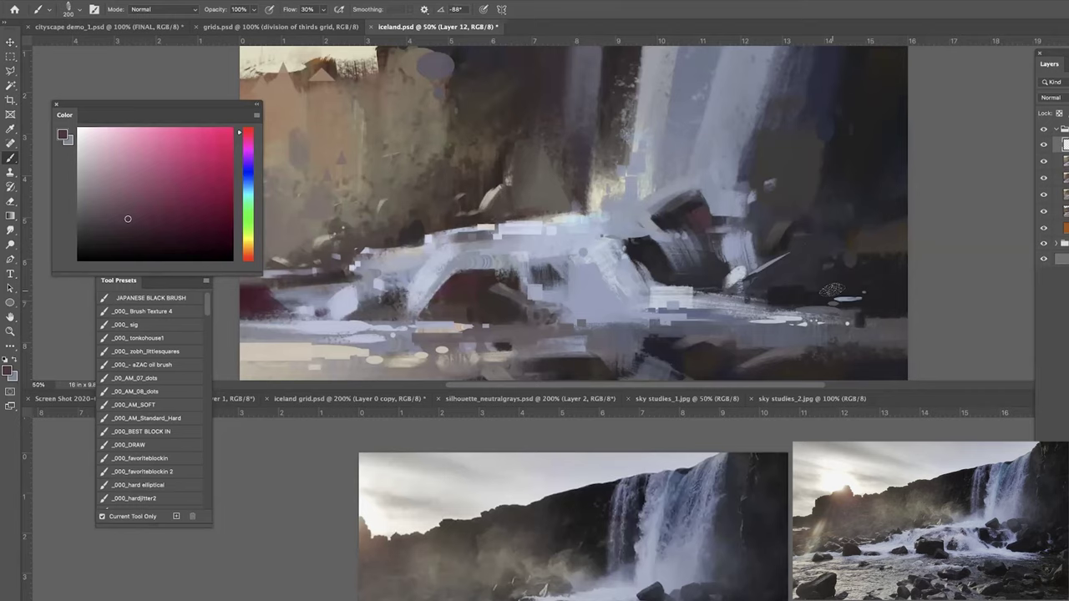
Mix muted blue-gray and teal-gray from sampled cliff tones and paint the dark rocks beside the right-hand cascade at 600 px.
{"action": "left_click", "coordinate": [794, 186], "text": "alt"}
{"action": "left_click", "coordinate": [248, 179]}
{"action": "left_click", "coordinate": [85, 211]}
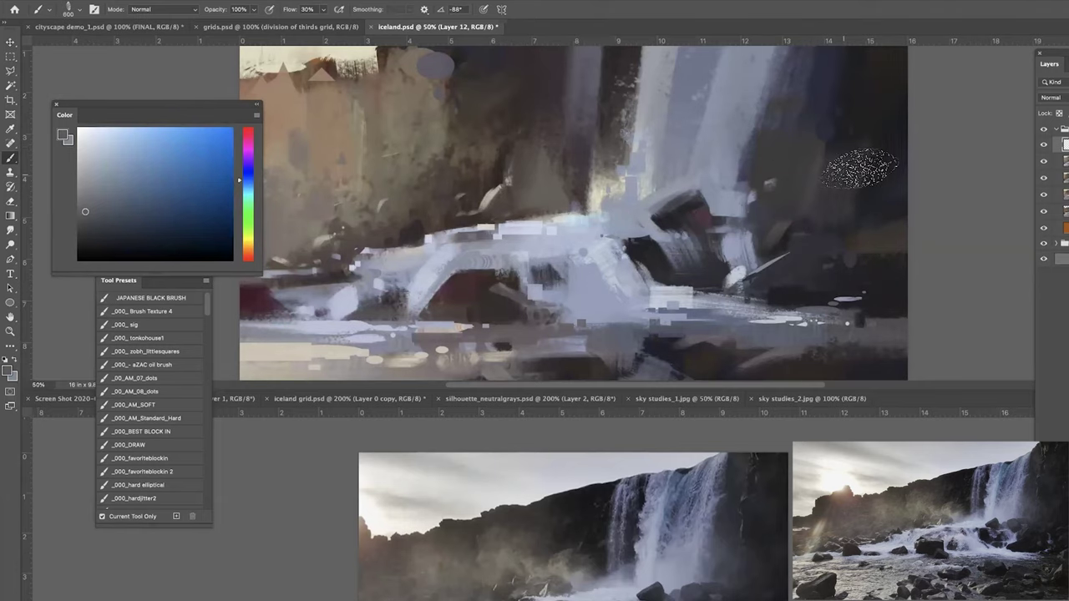
{"action": "left_click", "coordinate": [868, 127], "text": "alt"}
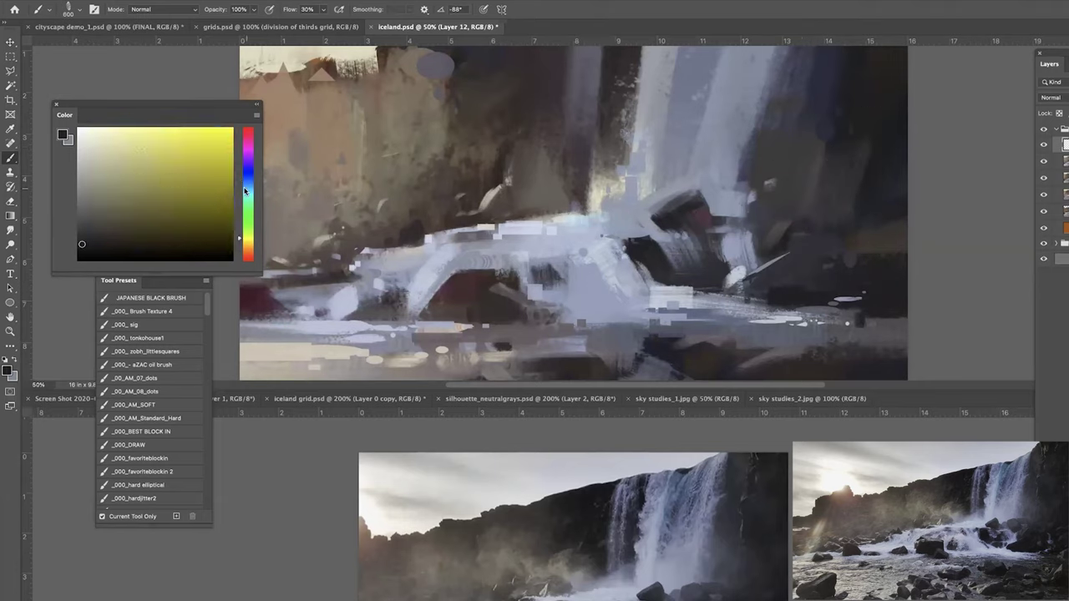
{"action": "left_click", "coordinate": [245, 189]}
{"action": "left_click", "coordinate": [94, 222]}
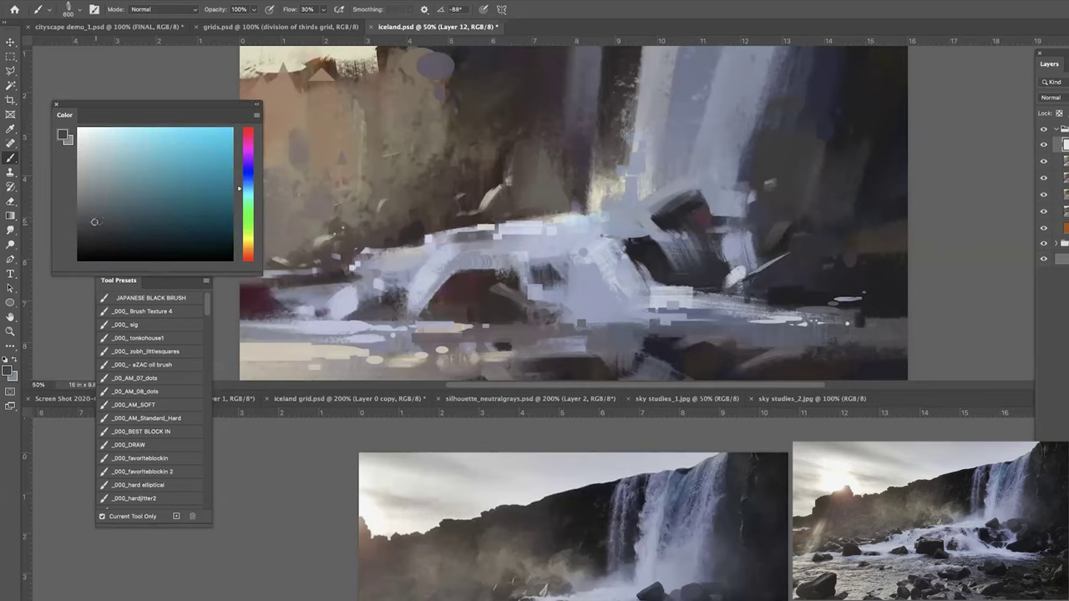
{"action": "left_click", "coordinate": [101, 219]}
{"action": "left_click_drag", "start_coordinate": [789, 267], "coordinate": [861, 254]}
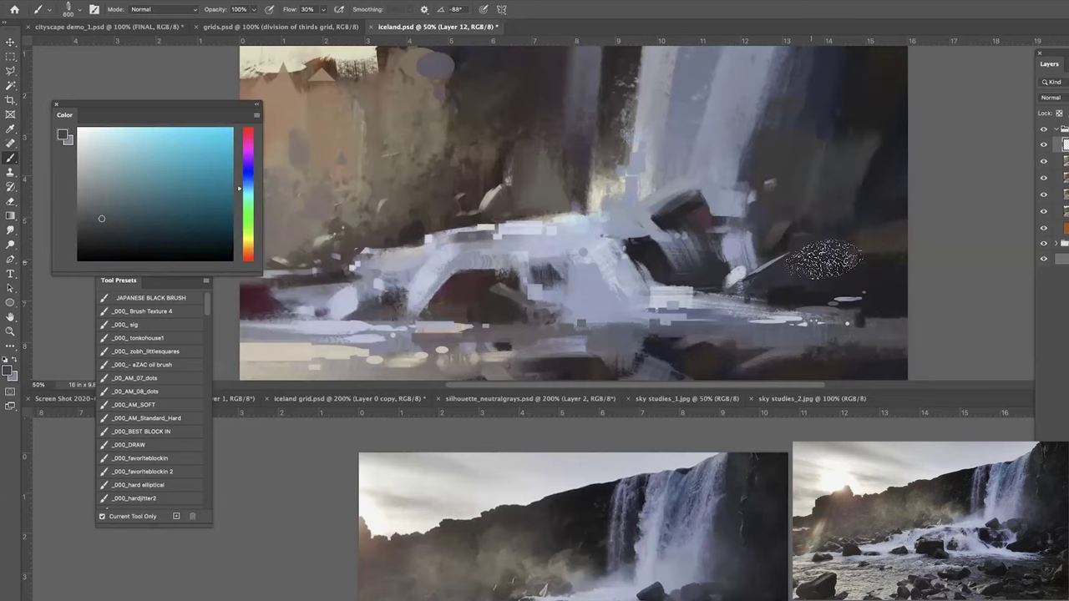
Brush sampled near-black over the cliff right of the waterfall, adding a mixed muted blue-gray with the 600 px brush.
{"action": "left_click", "coordinate": [868, 154], "text": "alt"}
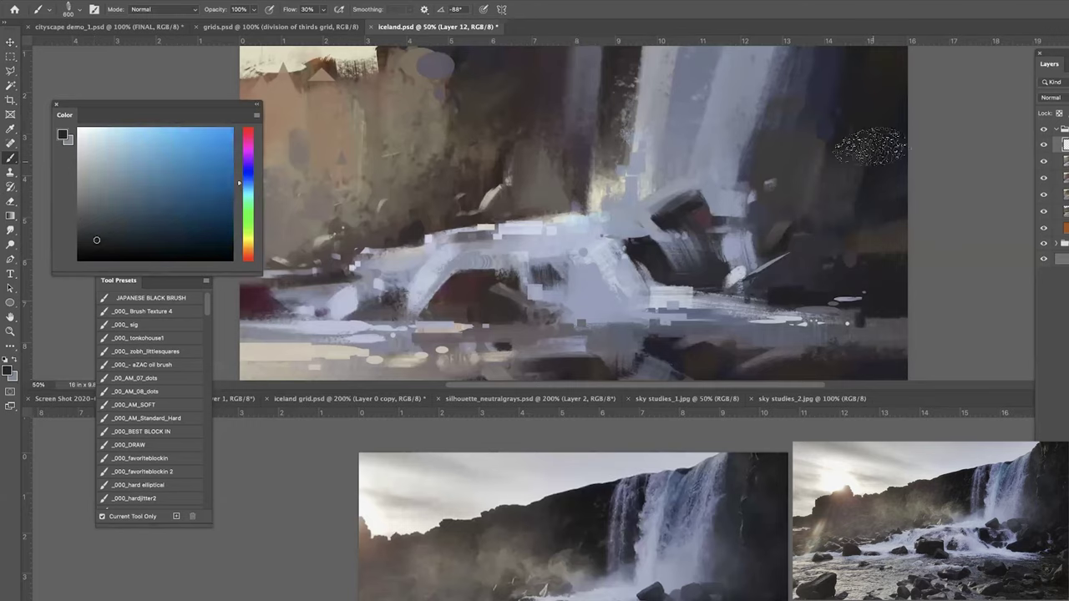
{"action": "mouse_move", "coordinate": [857, 219]}
{"action": "left_mouse_down"}
{"action": "mouse_move", "coordinate": [824, 245]}
{"action": "mouse_move", "coordinate": [833, 236]}
{"action": "left_mouse_up"}
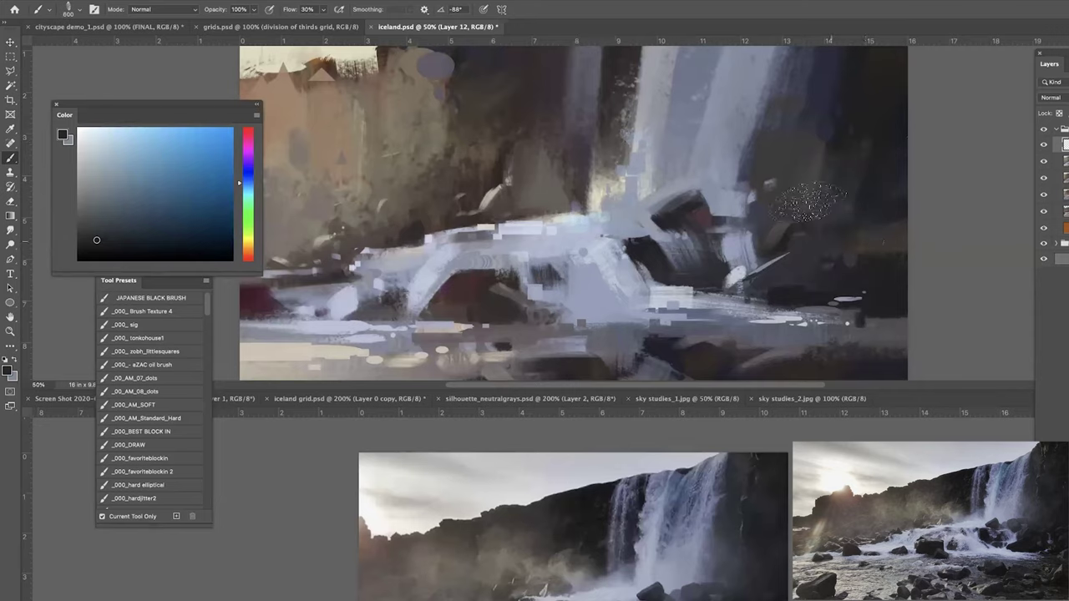
{"action": "left_click", "coordinate": [802, 179], "text": "alt"}
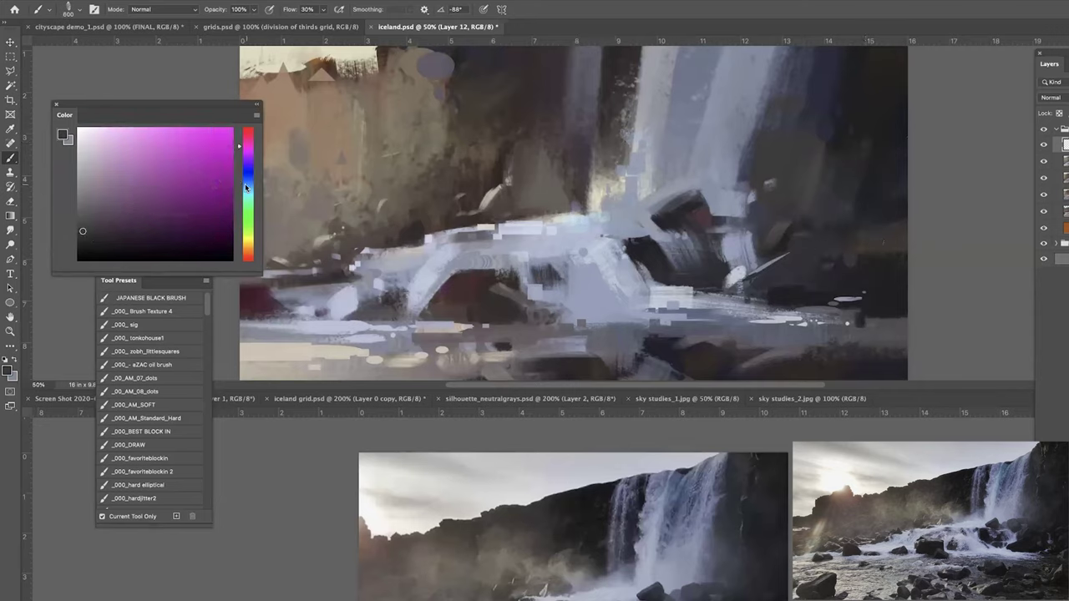
{"action": "left_click", "coordinate": [245, 187]}
{"action": "left_click", "coordinate": [102, 214]}
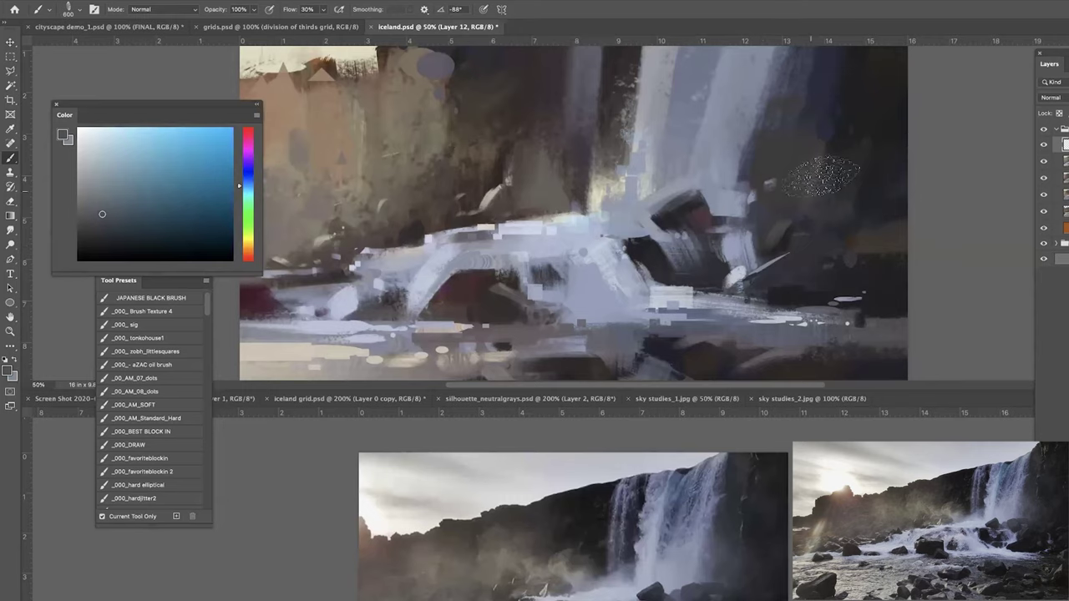
Reduce the brush to 300 px and blend sampled near-black and blue-gray into the cliff right of the waterfall.
{"action": "key", "text": "bracketleft"}
{"action": "key", "text": "bracketleft"}
{"action": "key", "text": "bracketleft"}
{"action": "left_click", "coordinate": [871, 172], "text": "alt"}
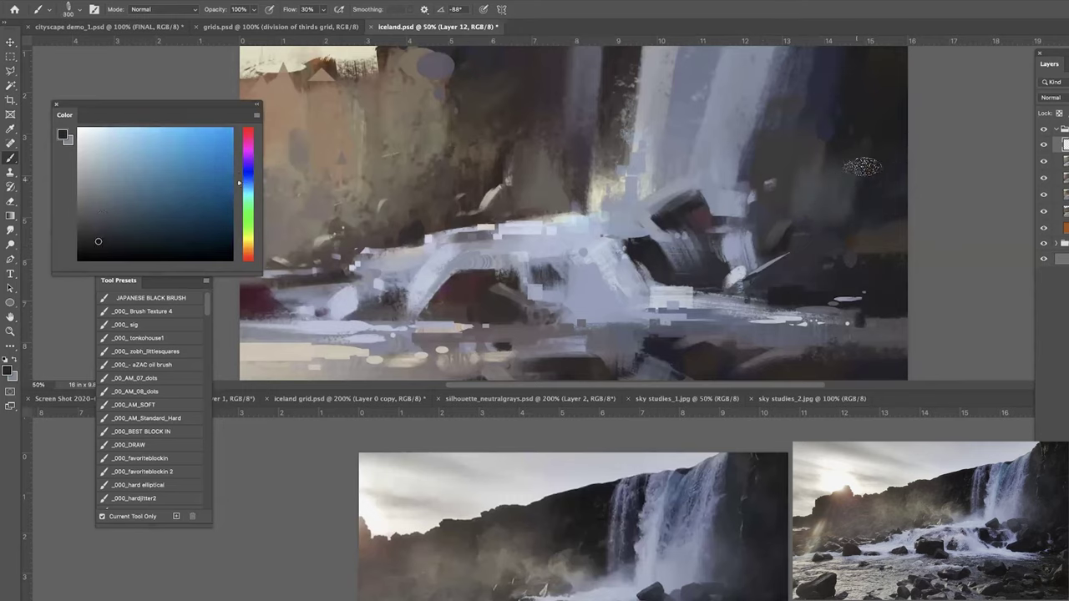
{"action": "left_click", "coordinate": [804, 176], "text": "alt"}
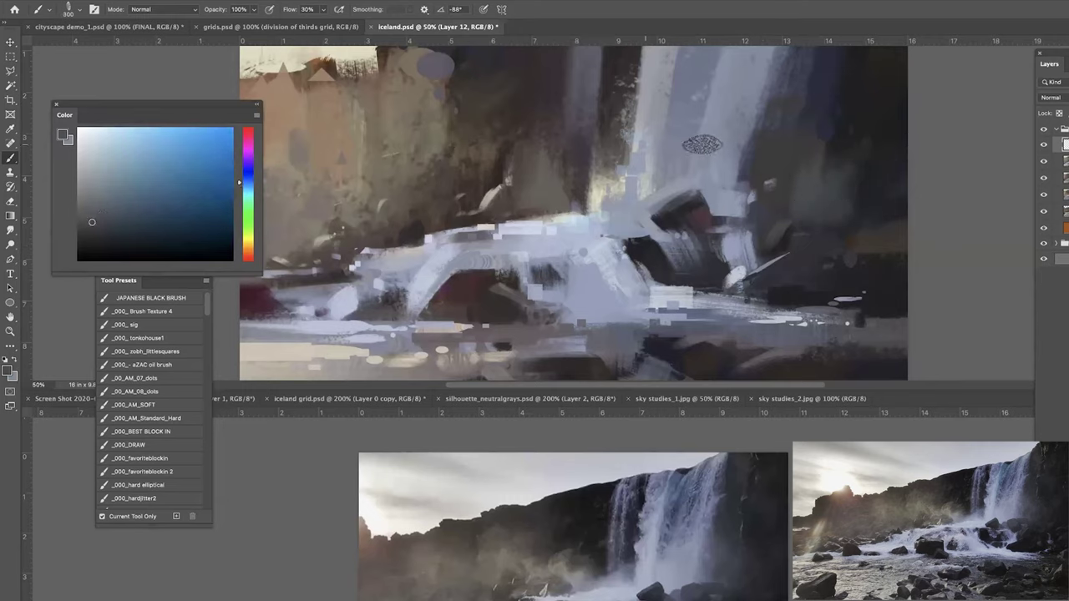
Mix a pale lavender from the waterfall's colour, add a new layer, and try a 400 px stroke up the falls.
{"action": "left_click", "coordinate": [703, 185], "text": "alt"}
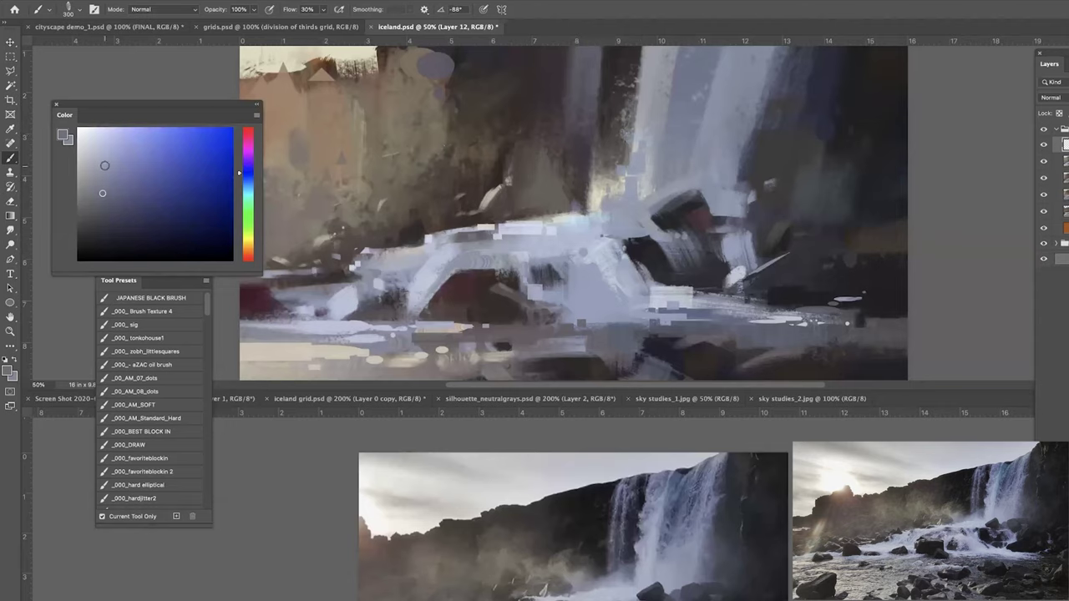
{"action": "left_click_drag", "start_coordinate": [101, 147], "coordinate": [125, 130]}
{"action": "key", "text": "alt+shift+super+n"}
{"action": "key", "text": "bracketright"}
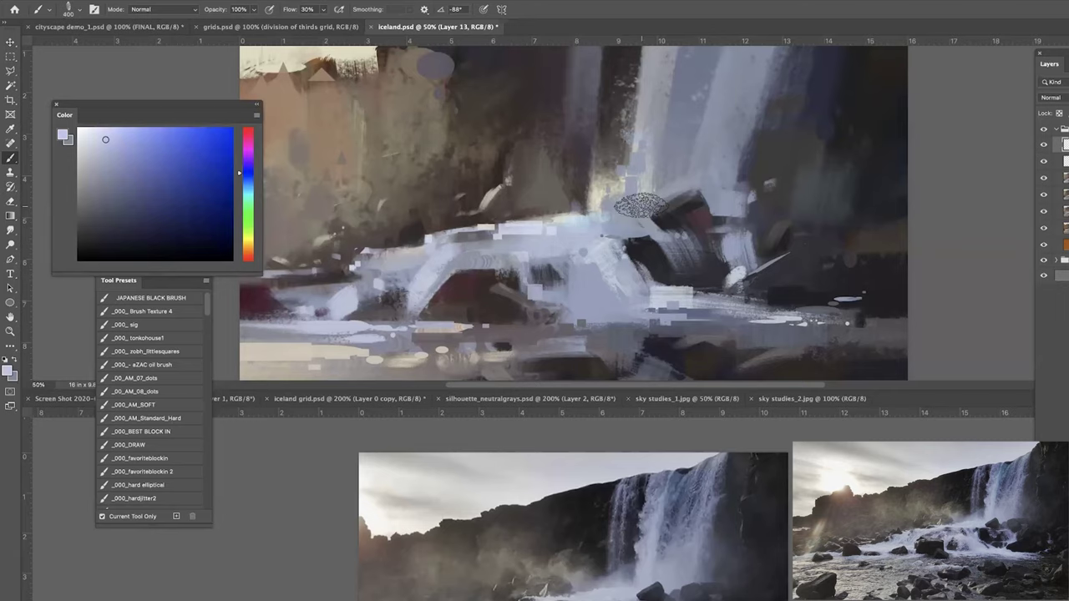
{"action": "left_click_drag", "start_coordinate": [639, 203], "coordinate": [666, 126]}
{"action": "key", "text": "ctrl+z"}
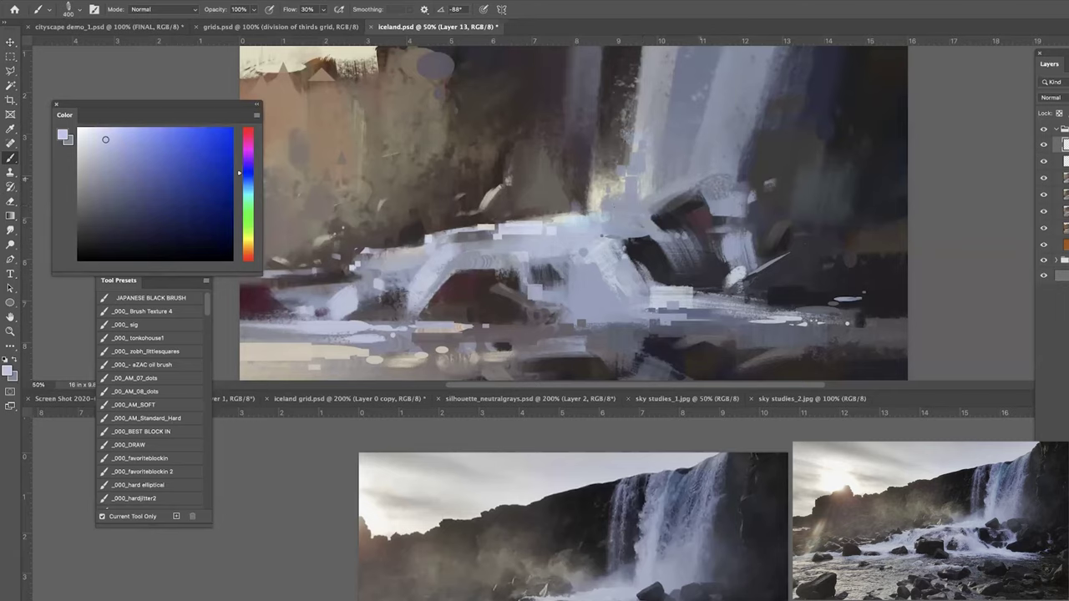
Paint pale lavender spray over the waterfall's base above the dark boulder, reducing the brush from 250 px.
{"action": "key", "text": "bracketleft"}
{"action": "key", "text": "bracketleft"}
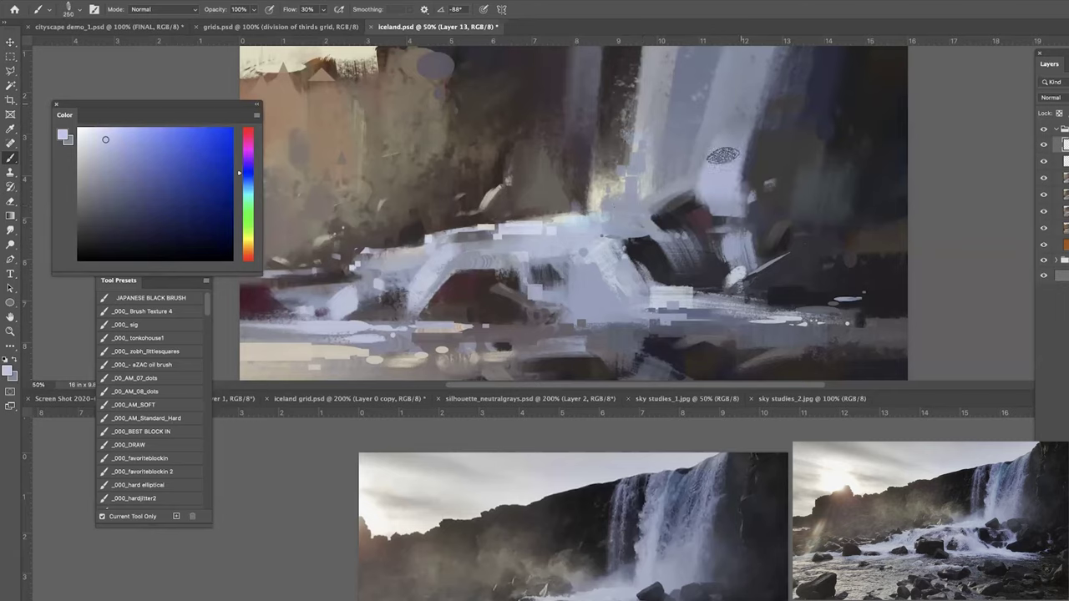
{"action": "key", "text": "bracketleft"}
{"action": "key", "text": "bracketleft"}
{"action": "key", "text": "bracketleft"}
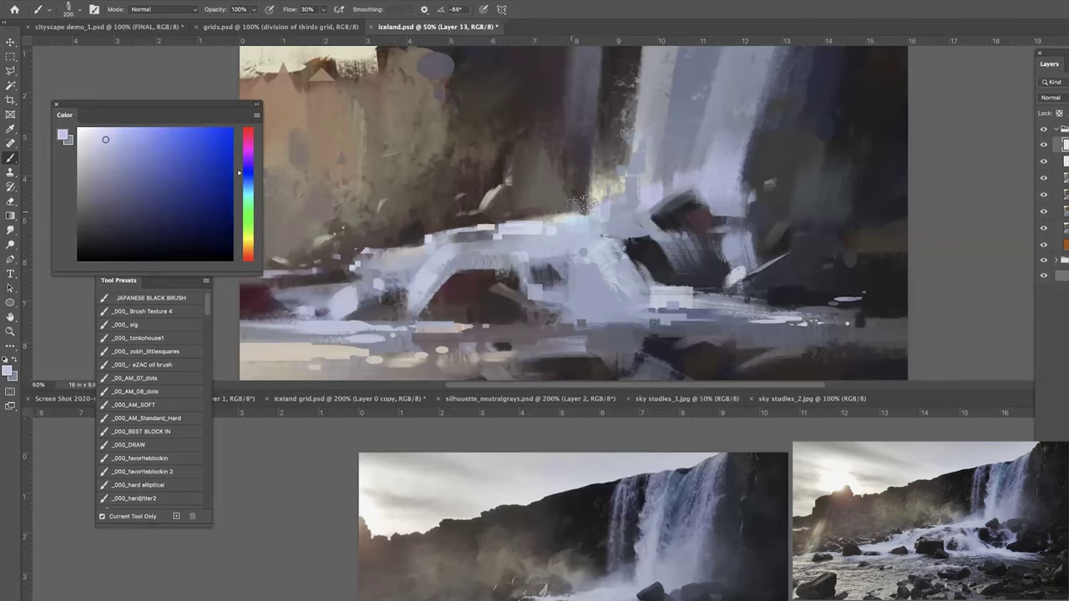
Paint a pale lavender stream down the small dark rock left of the maroon boulder with a 175 px brush.
{"action": "key", "text": "bracketright"}
{"action": "key", "text": "bracketright"}
{"action": "key", "text": "bracketleft"}
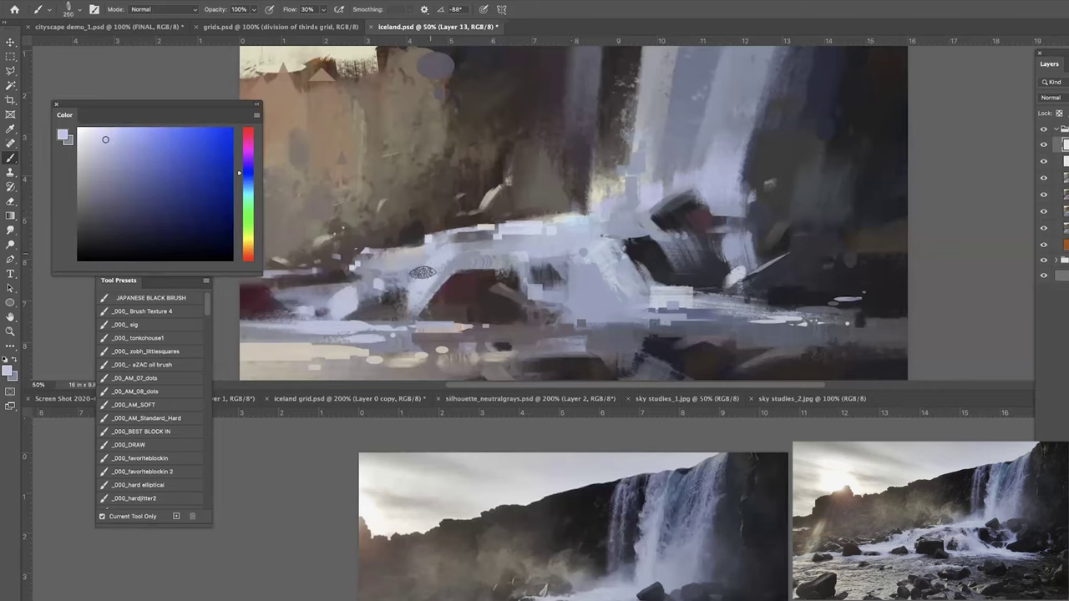
{"action": "key", "text": "bracketleft"}
{"action": "left_click_drag", "start_coordinate": [389, 285], "coordinate": [411, 311]}
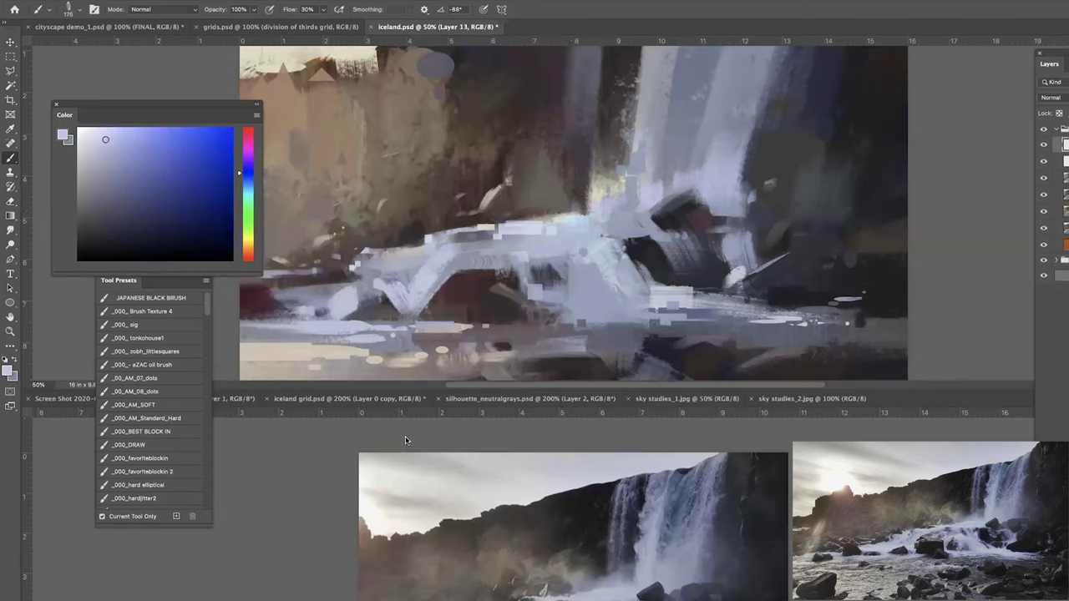
Refine the stream between the small rock and the maroon boulder with sampled lavender and brown-gray at 125 px.
{"action": "left_click", "coordinate": [443, 307], "text": "alt"}
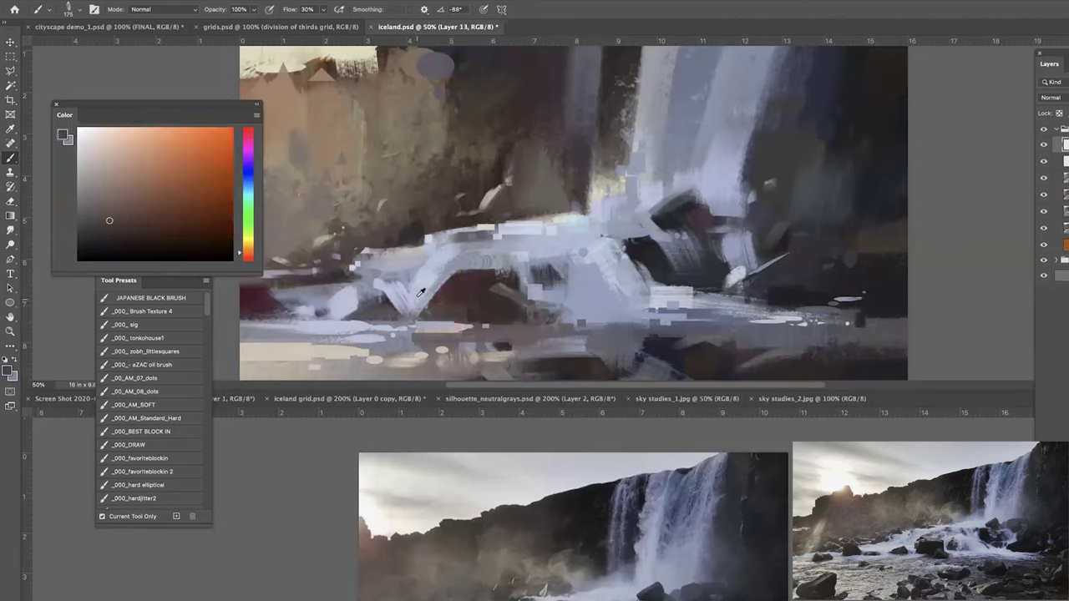
{"action": "left_click", "coordinate": [416, 302], "text": "alt"}
{"action": "key", "text": "bracketleft"}
{"action": "key", "text": "bracketleft"}
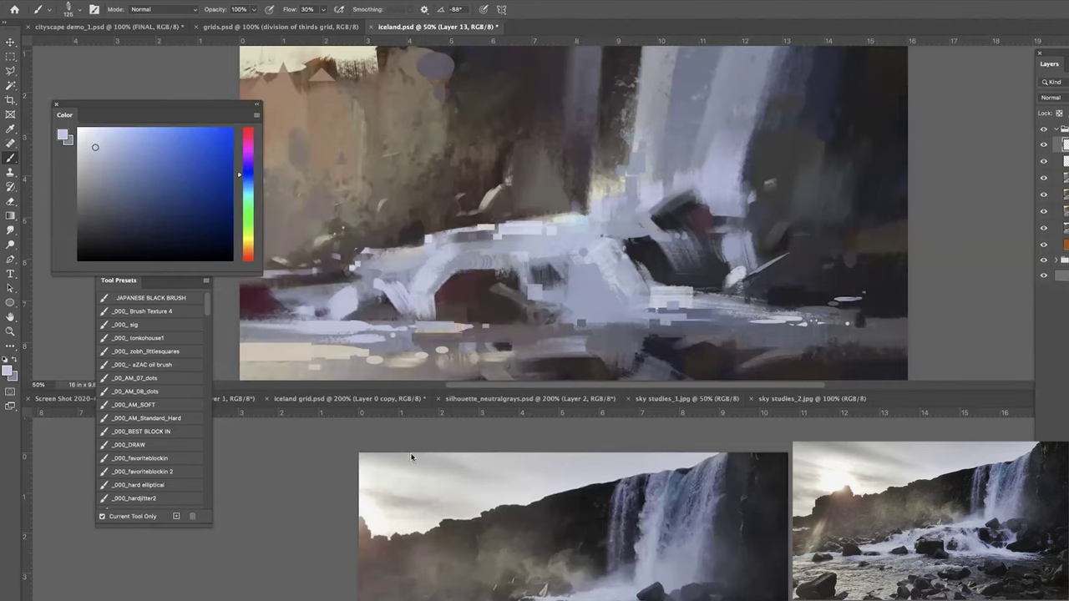
{"action": "left_click", "coordinate": [446, 309], "text": "alt"}
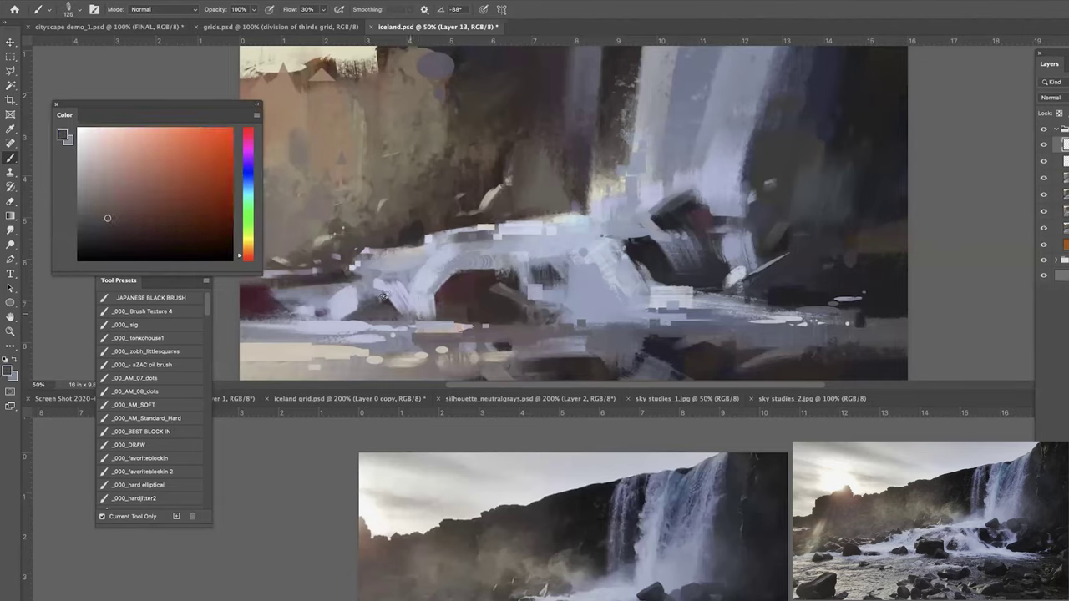
Sample pale lavender-gray from the cascade's left end and touch up the foam there, reducing the brush to 70 px.
{"action": "key", "text": "ctrl+minus"}
{"action": "key", "text": "ctrl+minus"}
{"action": "key", "text": "ctrl+minus"}
{"action": "key", "text": "ctrl+plus"}
{"action": "key", "text": "ctrl+plus"}
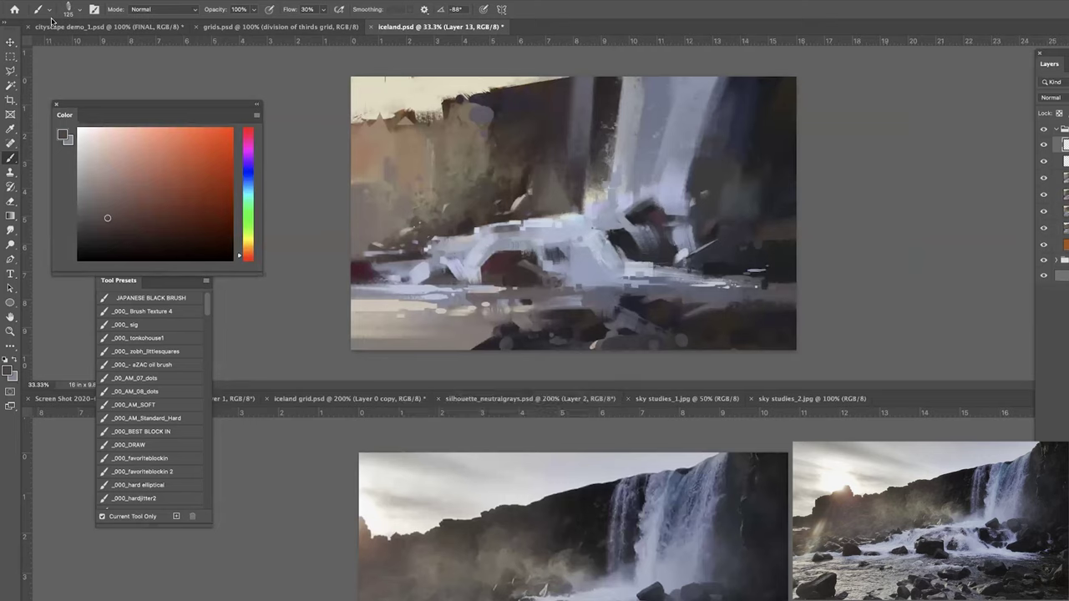
{"action": "left_click", "coordinate": [413, 266], "text": "alt"}
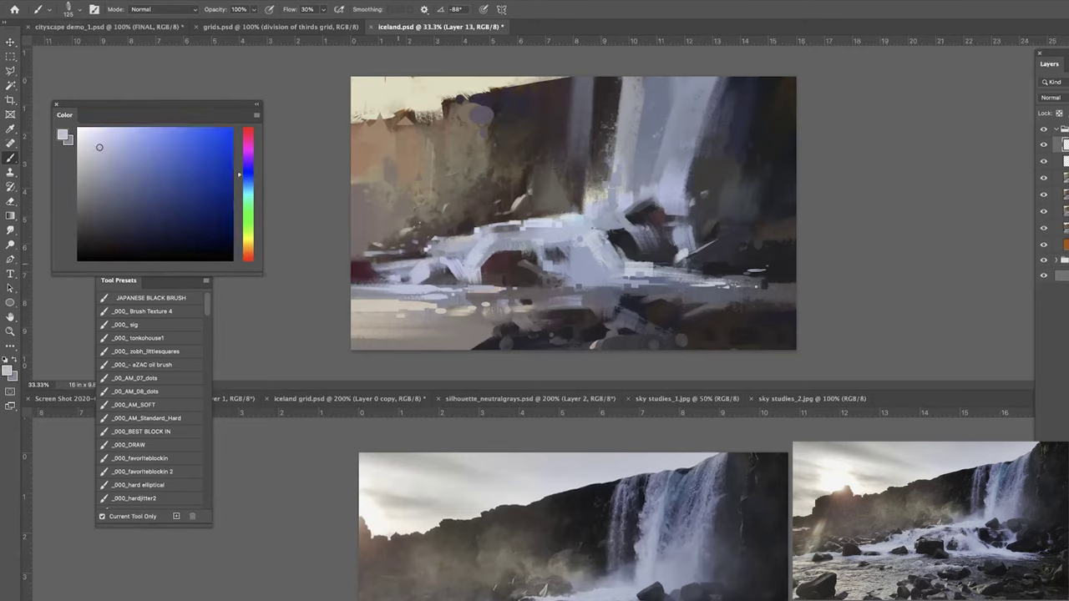
{"action": "key", "text": "bracketleft"}
{"action": "key", "text": "bracketleft"}
{"action": "key", "text": "bracketleft"}
{"action": "key", "text": "bracketleft"}
Add small near-black, pale gray and dark brown accents to the bank above the cascade's left side with sampled colours.
{"action": "left_click", "coordinate": [472, 226], "text": "alt"}
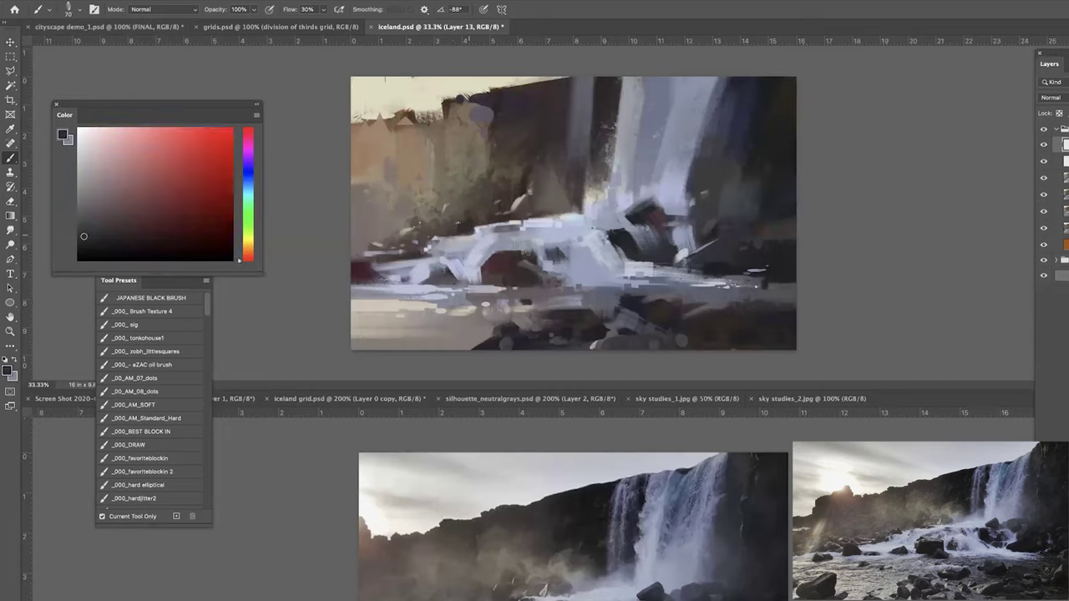
{"action": "left_click", "coordinate": [460, 221], "text": "alt"}
{"action": "left_click", "coordinate": [516, 204], "text": "alt"}
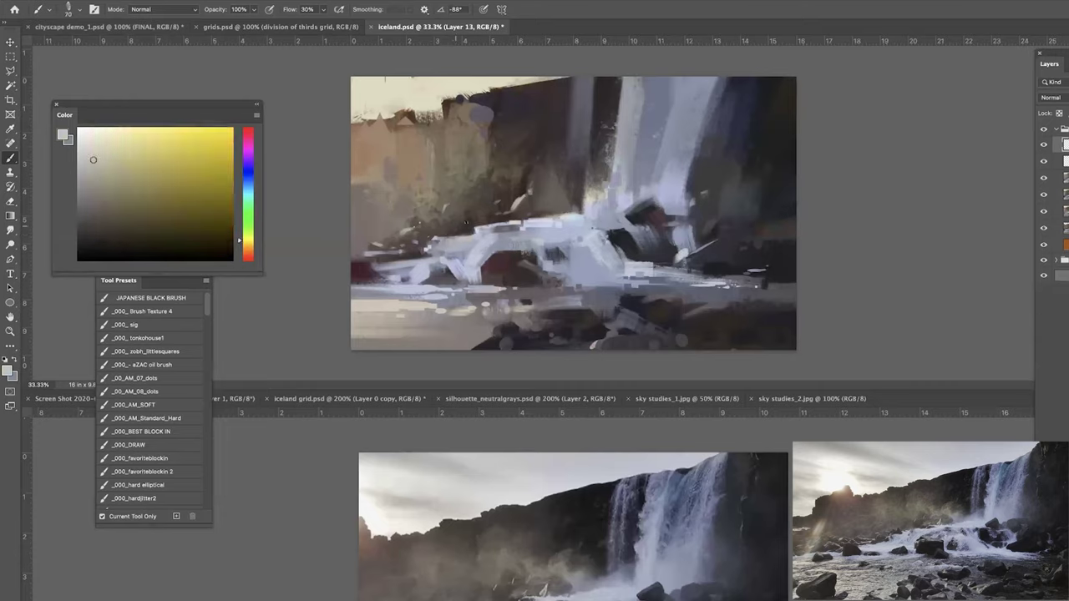
{"action": "left_click", "coordinate": [465, 215], "text": "alt"}
Enlarge the brush and paint sampled purple-gray and dark brown strokes on the right-hand foreground rocks.
{"action": "key", "text": "ctrl+minus"}
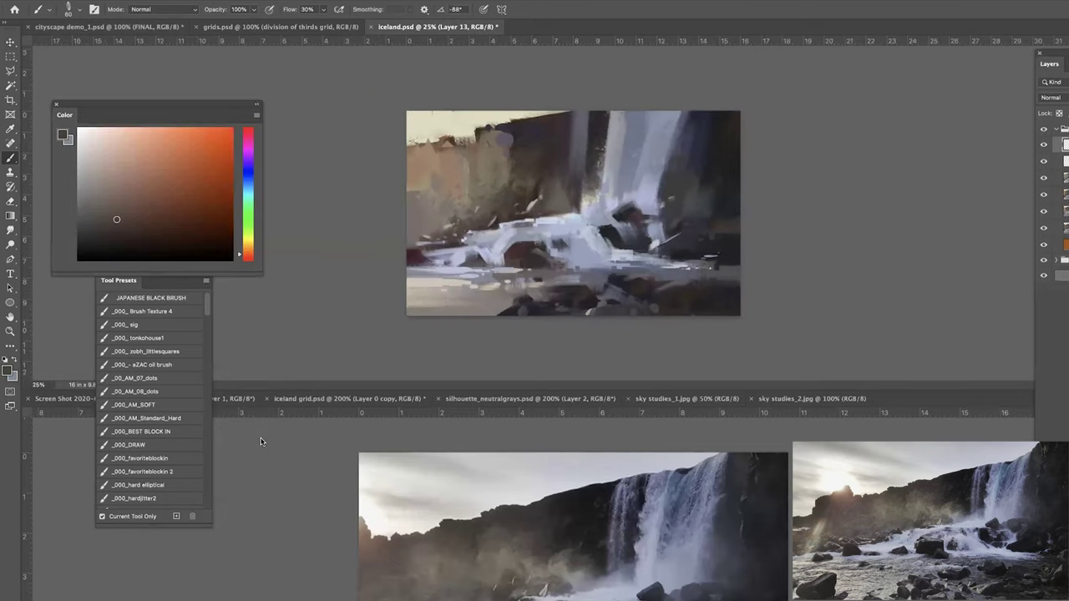
{"action": "key", "text": "ctrl+minus"}
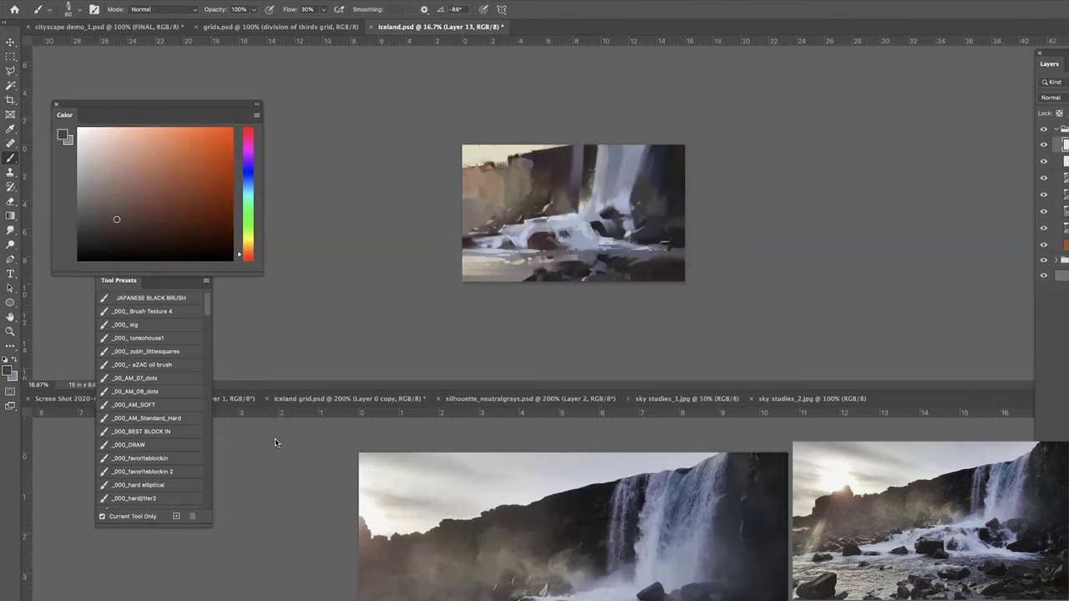
{"action": "key", "text": "ctrl+plus"}
{"action": "key", "text": "ctrl+plus"}
{"action": "key", "text": "ctrl+plus"}
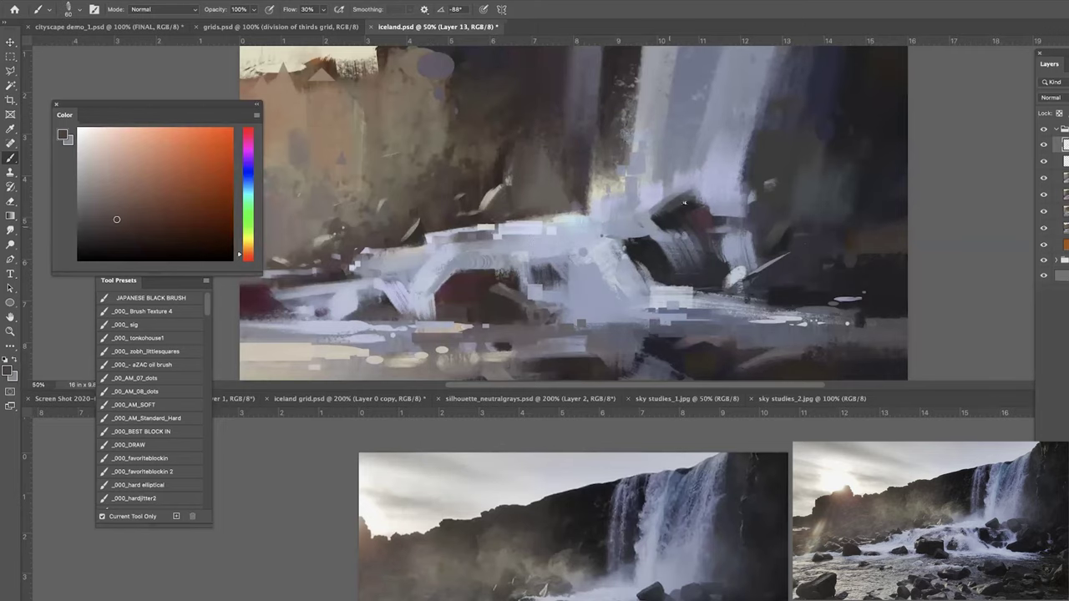
{"action": "left_click_drag", "start_coordinate": [634, 223], "coordinate": [566, 152]}
{"action": "left_click", "coordinate": [732, 294], "text": "alt"}
{"action": "key", "text": "]"}
{"action": "key", "text": "]"}
{"action": "key", "text": "]"}
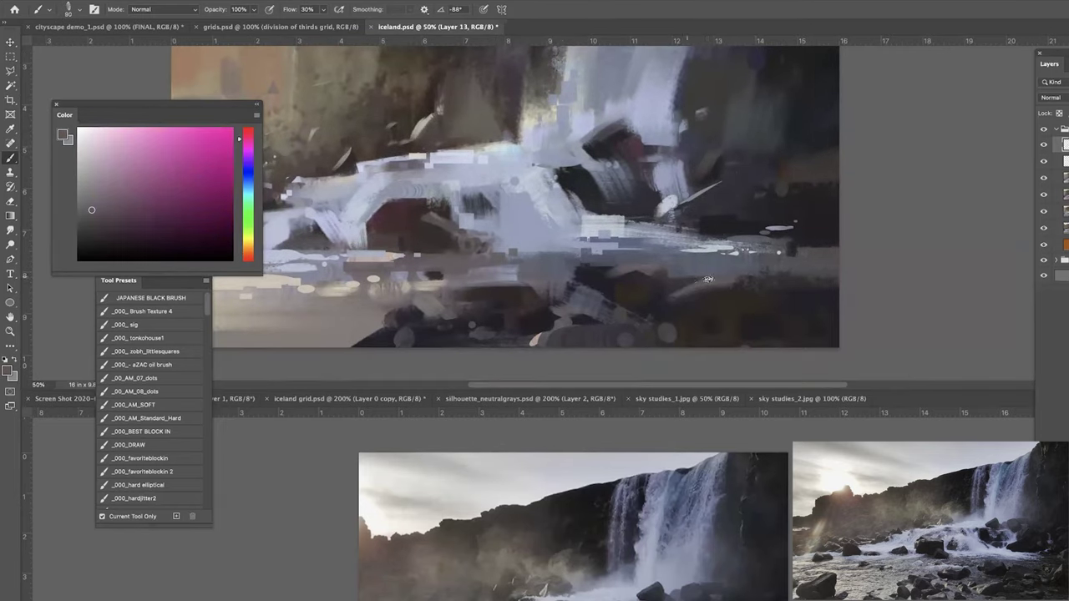
{"action": "left_click", "coordinate": [710, 291], "text": "alt"}
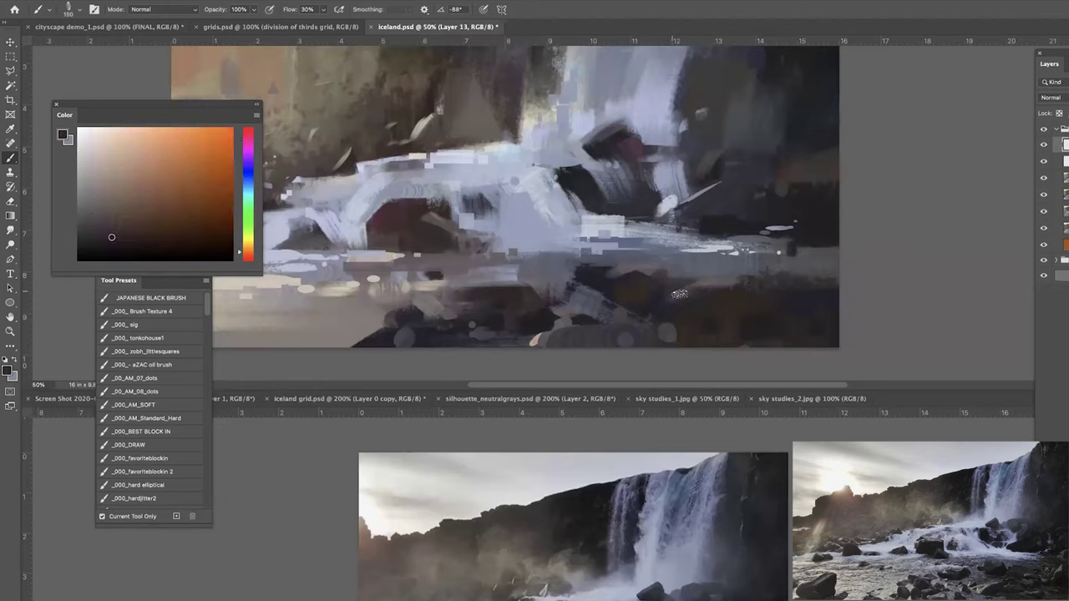
Darken the right-hand foreground rocks with a sampled near-black at 200 px, adding a sampled dark olive at 600 px.
{"action": "left_click", "coordinate": [627, 280], "text": "alt"}
{"action": "key", "text": "bracketright"}
{"action": "key", "text": "bracketright"}
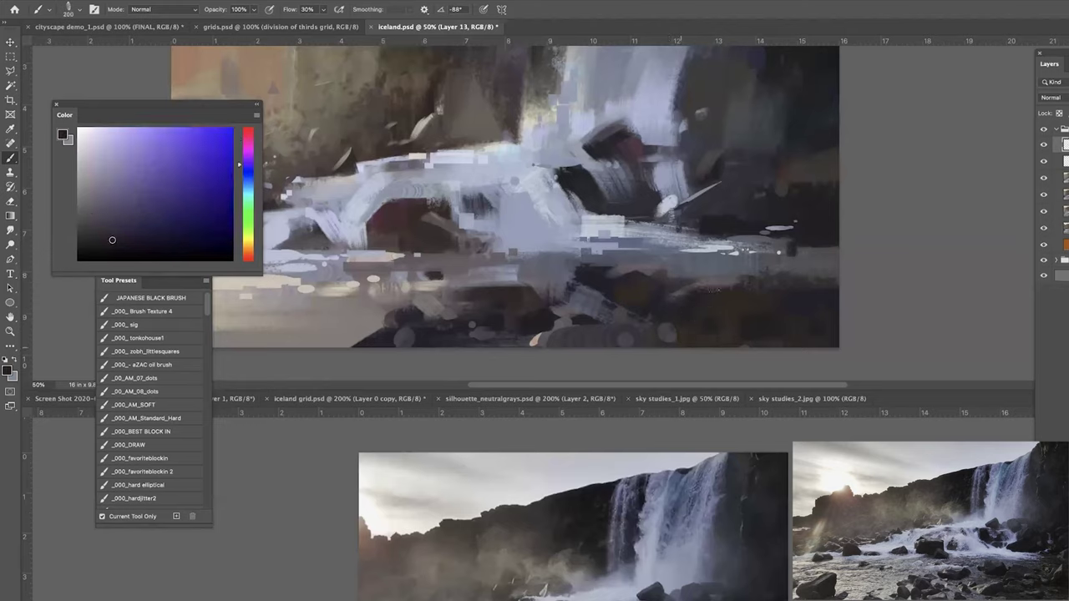
{"action": "left_click", "coordinate": [699, 314], "text": "alt"}
{"action": "key", "text": "bracketright"}
{"action": "key", "text": "bracketright"}
{"action": "key", "text": "bracketright"}
{"action": "key", "text": "bracketright"}
{"action": "key", "text": "bracketright"}
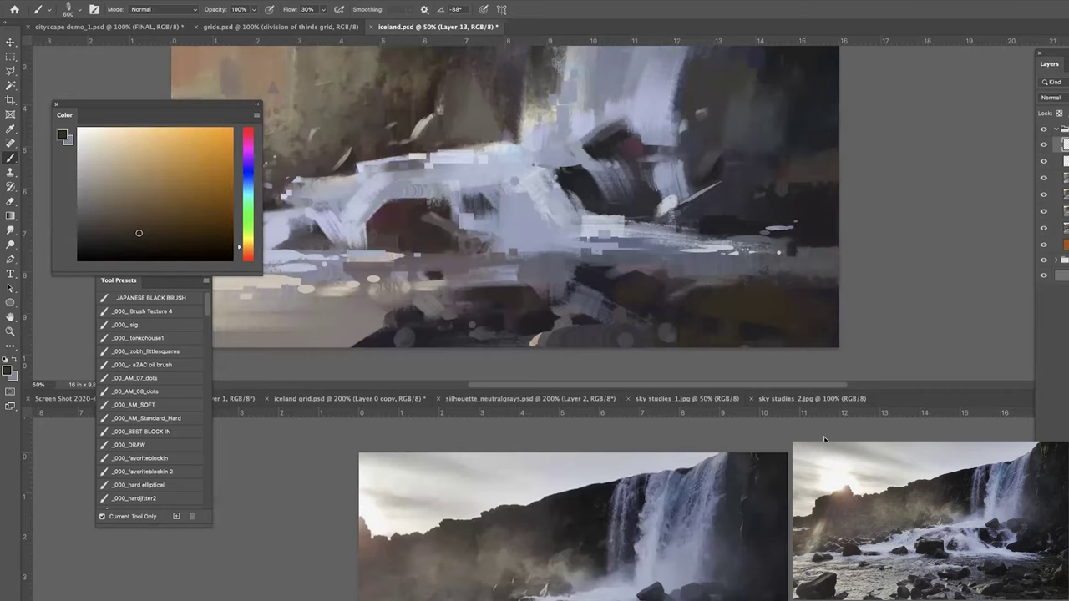
Mix a grayer, lighter olive and paint highlights on the right-hand foreground rocks, reducing the brush to 100 px.
{"action": "left_click", "coordinate": [113, 220]}
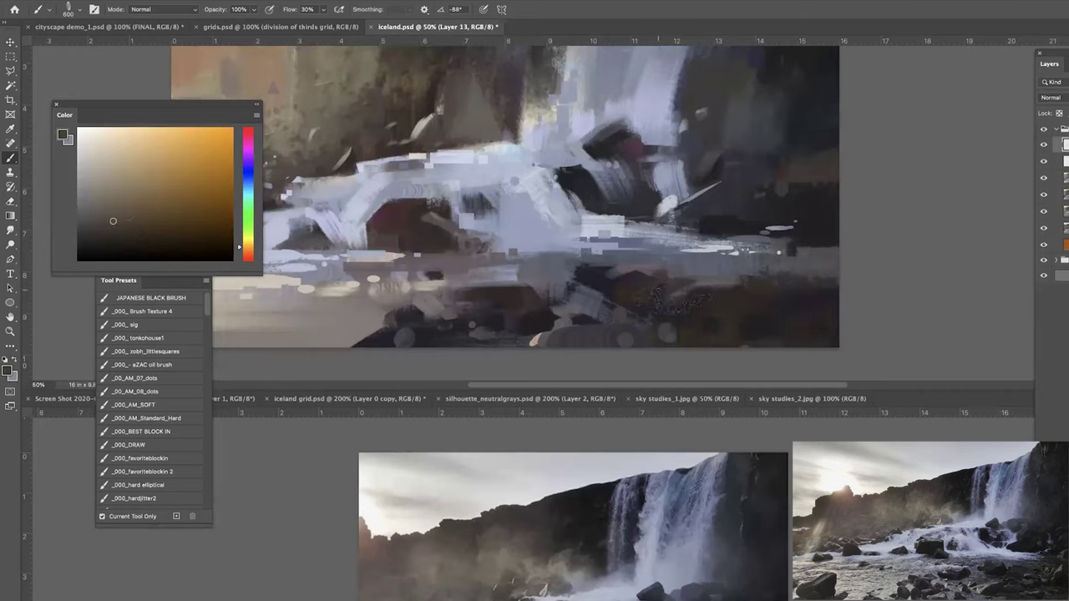
{"action": "key", "text": "bracketleft"}
{"action": "key", "text": "bracketleft"}
{"action": "key", "text": "bracketleft"}
{"action": "key", "text": "bracketleft"}
{"action": "key", "text": "bracketleft"}
{"action": "key", "text": "bracketleft"}
{"action": "key", "text": "bracketleft"}
{"action": "key", "text": "bracketleft"}
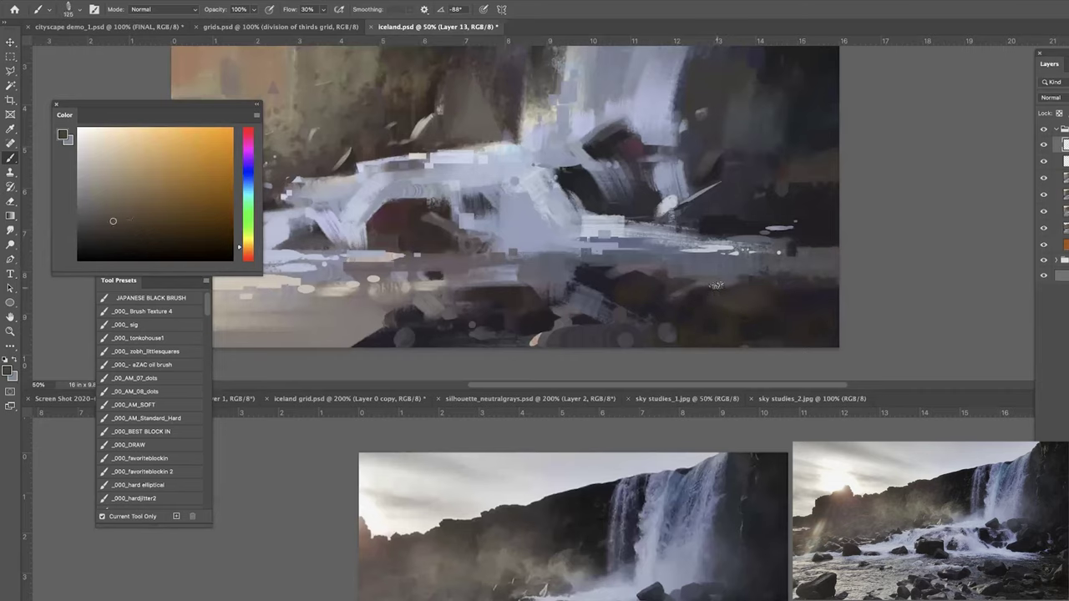
{"action": "key", "text": "bracketleft"}
Paint sampled near-black and dark violet strokes on the foreground rocks in iceland.psd, enlarging the brush to 300 px.
{"action": "left_click_drag", "start_coordinate": [700, 411], "coordinate": [704, 410]}
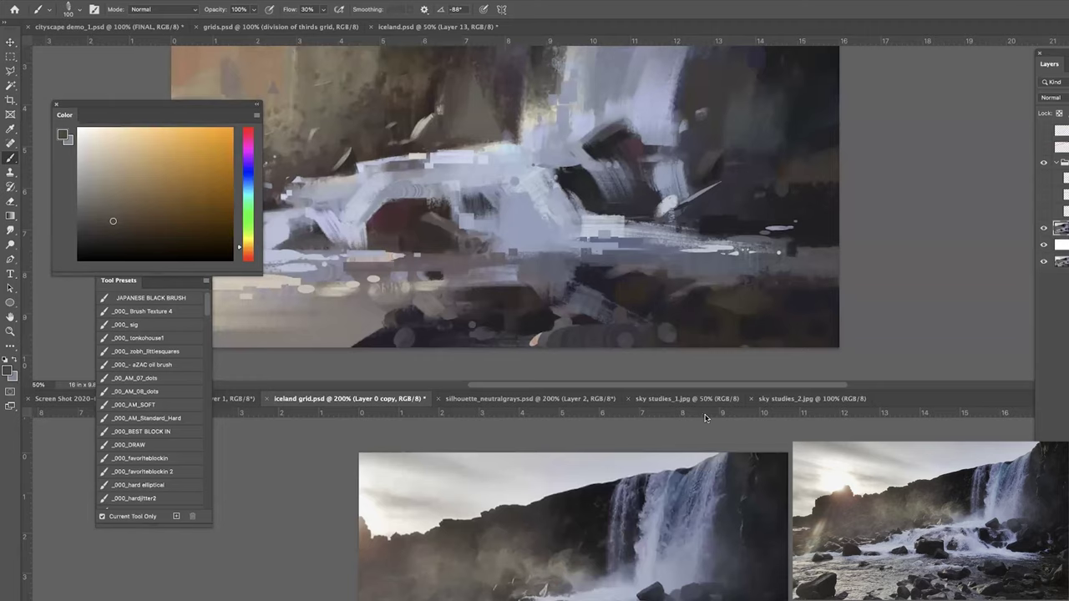
{"action": "left_click", "coordinate": [579, 319]}
{"action": "left_click", "coordinate": [631, 325], "text": "alt"}
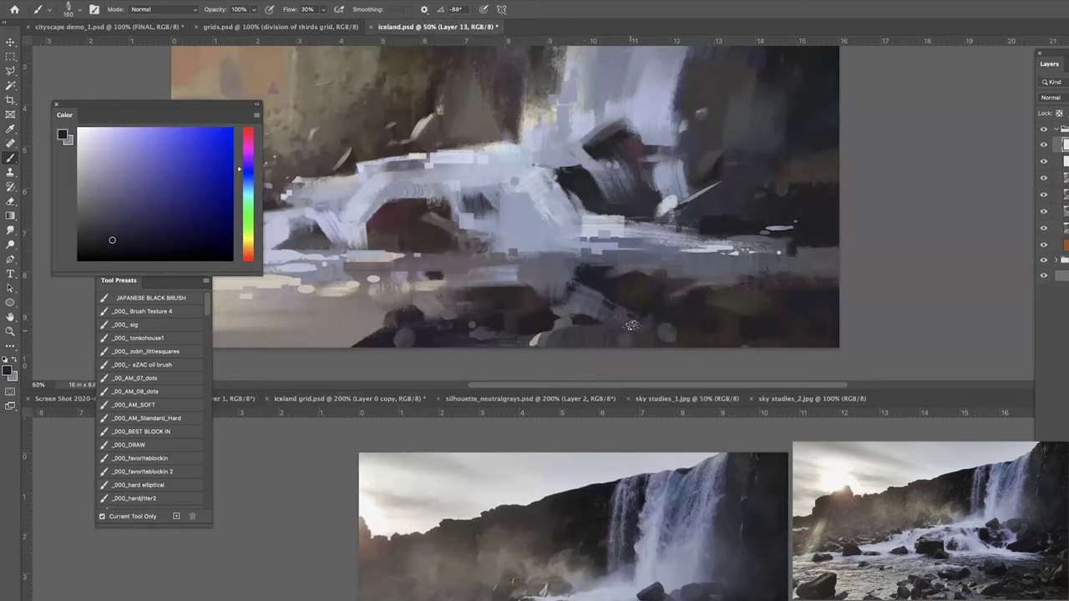
{"action": "key", "text": "]"}
{"action": "key", "text": "]"}
{"action": "left_click", "coordinate": [595, 281], "text": "alt"}
{"action": "key", "text": "]"}
{"action": "key", "text": "]"}
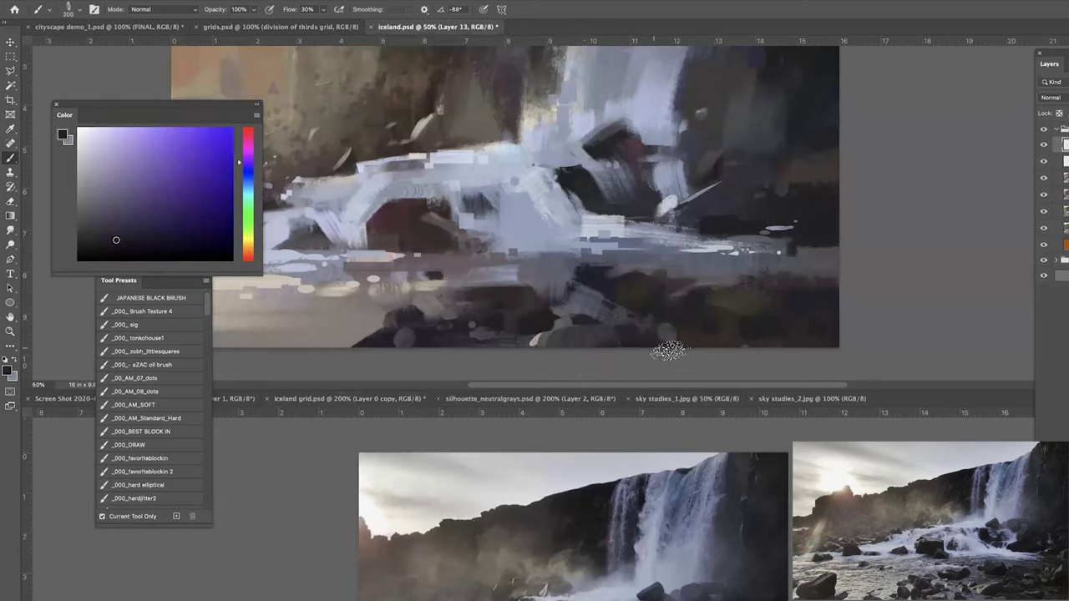
{"action": "key", "text": "["}
Sample the water's gray-blue, lighten it and add small pale elliptical foam highlights along the waterline and beside the cascade's central fall.
{"action": "key", "text": "i"}
{"action": "mouse_move", "coordinate": [555, 237]}
{"action": "left_mouse_down"}
{"action": "mouse_move", "coordinate": [576, 250]}
{"action": "mouse_move", "coordinate": [615, 251]}
{"action": "left_mouse_up"}
{"action": "key", "text": "u"}
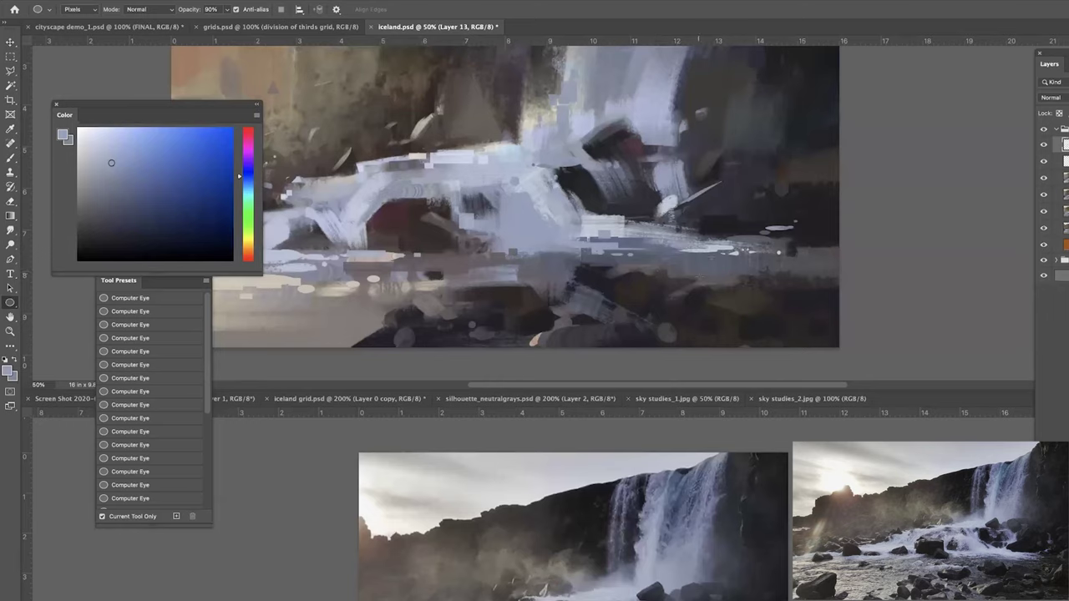
{"action": "left_click_drag", "start_coordinate": [109, 150], "coordinate": [95, 133]}
{"action": "left_click_drag", "start_coordinate": [679, 246], "coordinate": [743, 255]}
{"action": "left_click_drag", "start_coordinate": [665, 240], "coordinate": [666, 241]}
{"action": "left_click_drag", "start_coordinate": [490, 245], "coordinate": [508, 250]}
{"action": "left_click", "coordinate": [87, 151]}
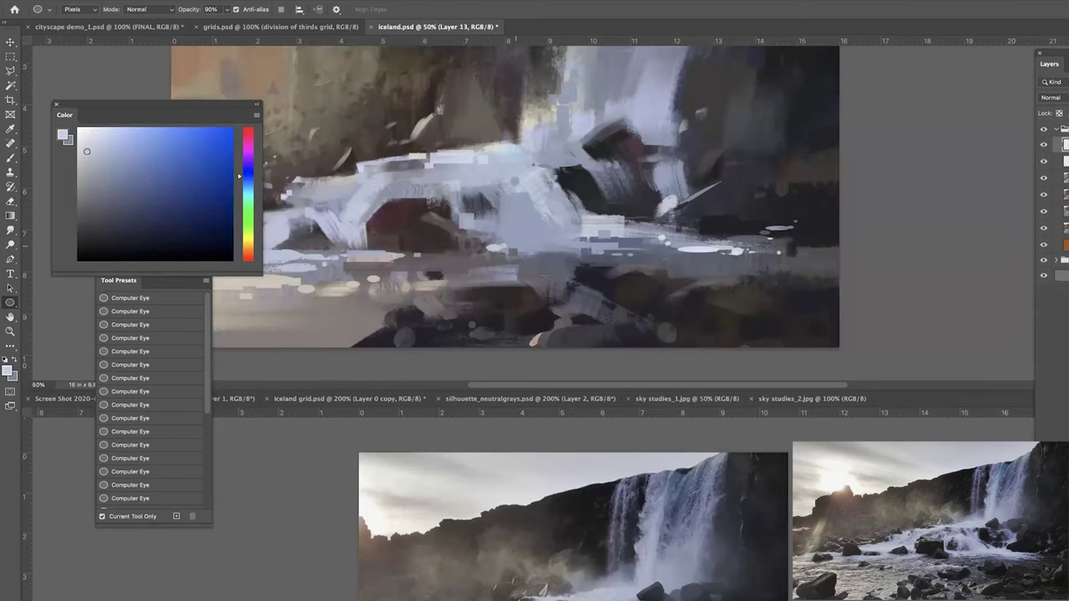
{"action": "left_click_drag", "start_coordinate": [456, 224], "coordinate": [464, 231]}
{"action": "key", "text": "b"}
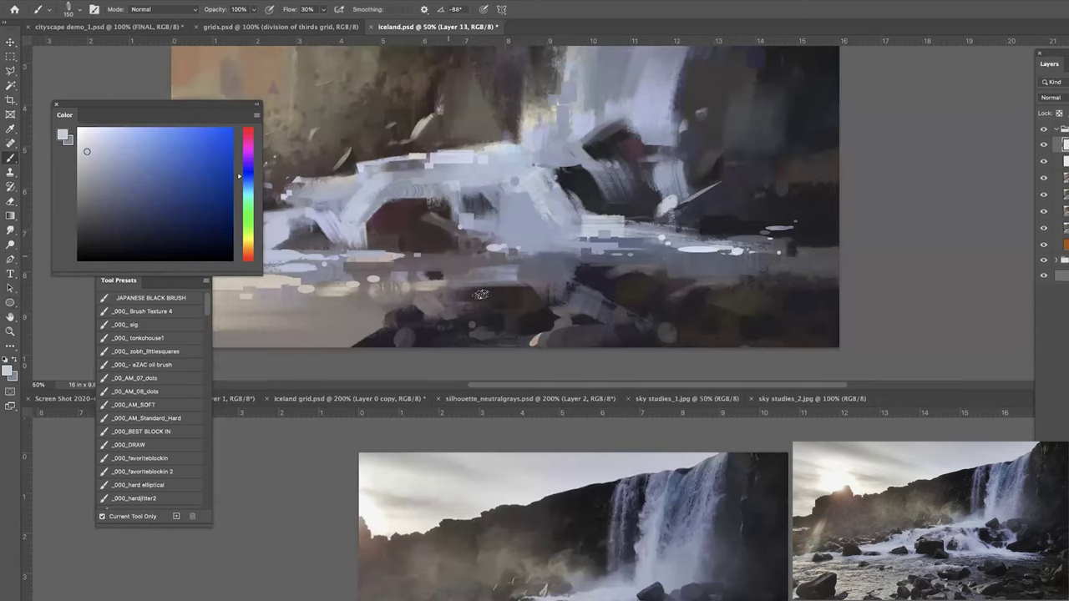
Darken the rock beneath the cascade's left side with a sampled near-black, adding a stroke in a mixed warm brown-gray.
{"action": "left_click", "coordinate": [528, 323], "text": "alt"}
{"action": "mouse_move", "coordinate": [419, 220]}
{"action": "left_mouse_down"}
{"action": "mouse_move", "coordinate": [415, 232]}
{"action": "mouse_move", "coordinate": [433, 233]}
{"action": "left_mouse_up"}
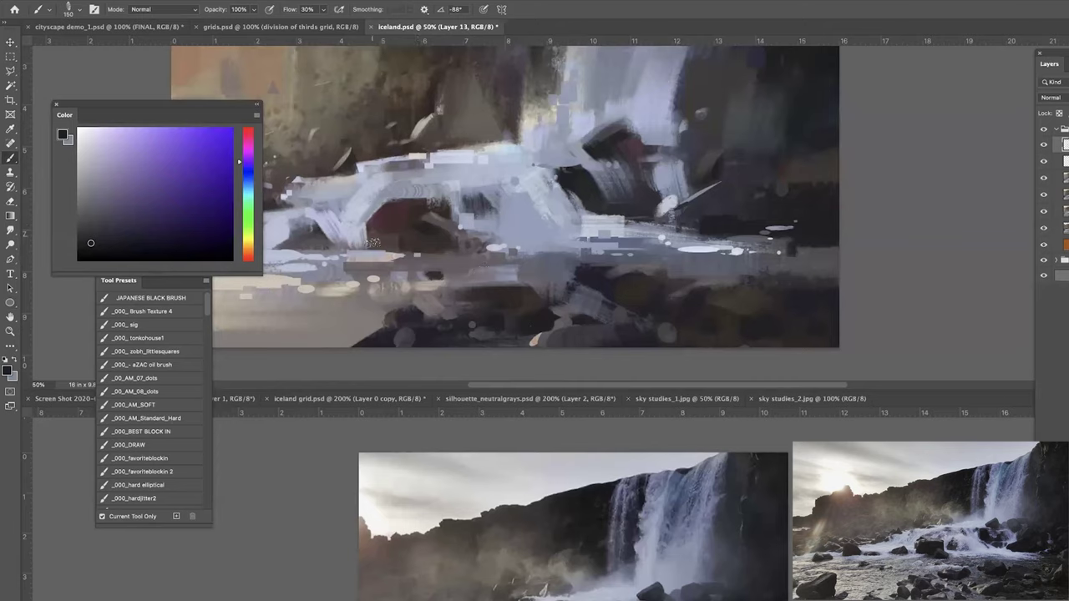
{"action": "key", "text": "bracketright"}
{"action": "key", "text": "bracketleft"}
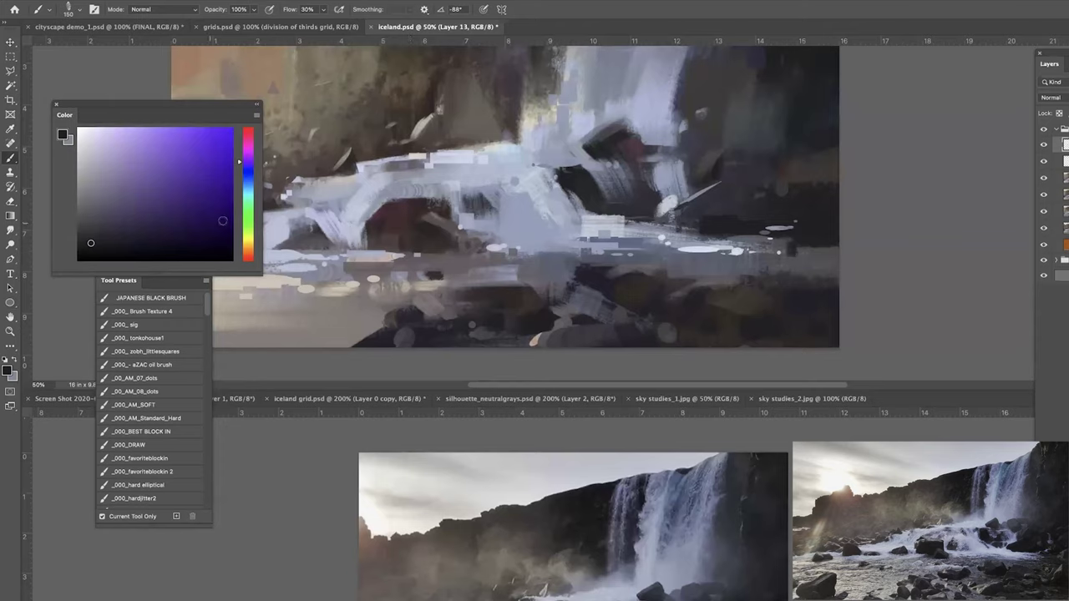
{"action": "left_click", "coordinate": [247, 243]}
{"action": "left_click", "coordinate": [106, 212]}
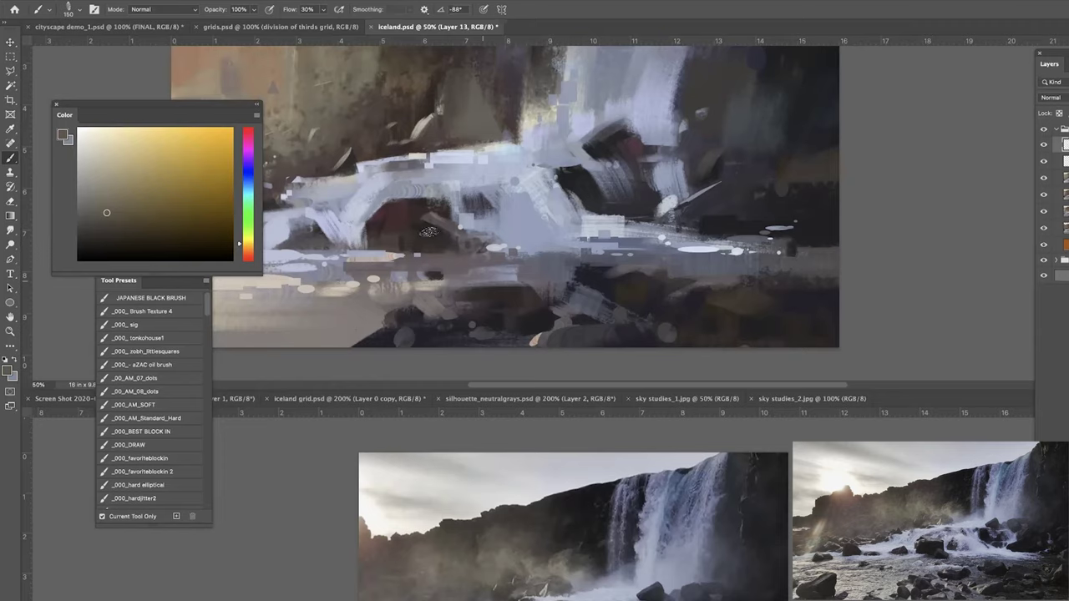
Highlight the upper edge of the rock beneath the cascade with progressively lighter warm grays, reducing the brush to 70 px.
{"action": "key", "text": "ctrl+minus"}
{"action": "key", "text": "ctrl+minus"}
{"action": "key", "text": "ctrl+minus"}
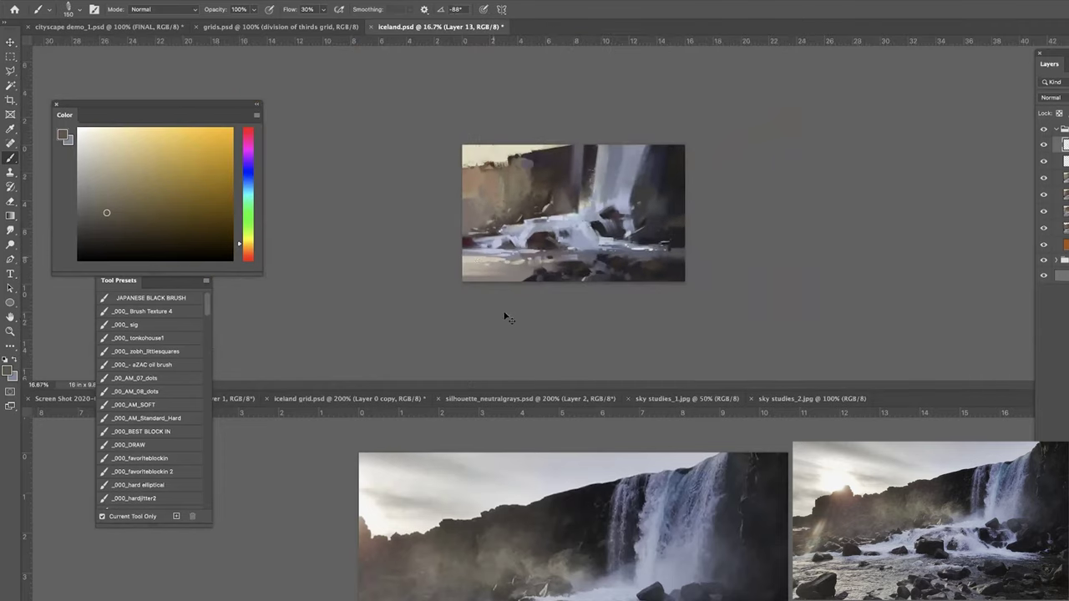
{"action": "key", "text": "ctrl+plus"}
{"action": "key", "text": "ctrl+plus"}
{"action": "key", "text": "ctrl+plus"}
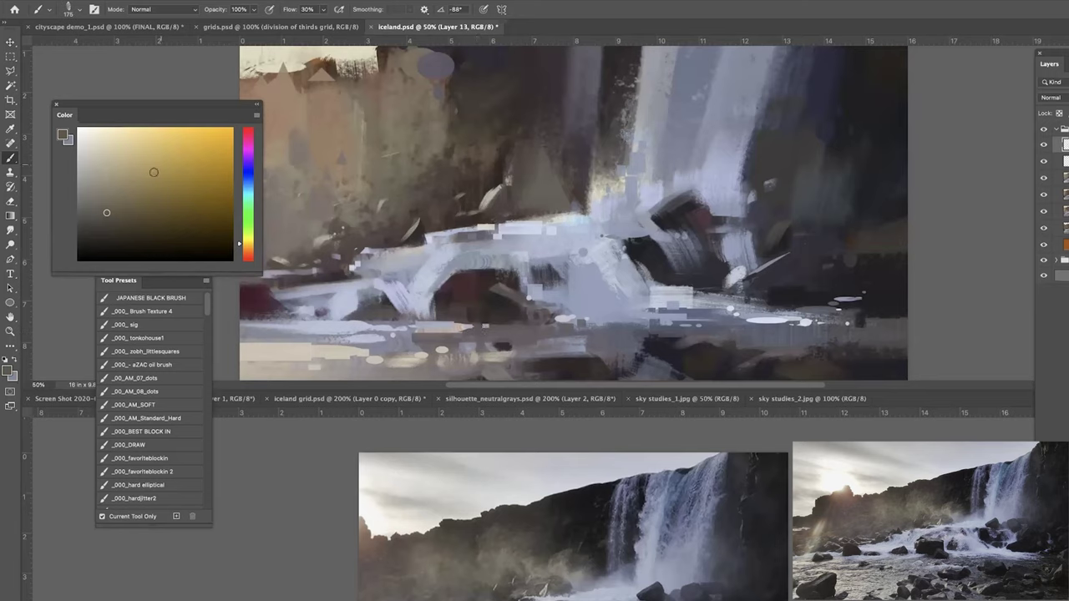
{"action": "left_click", "coordinate": [104, 178]}
{"action": "key", "text": "bracketleft"}
{"action": "key", "text": "bracketleft"}
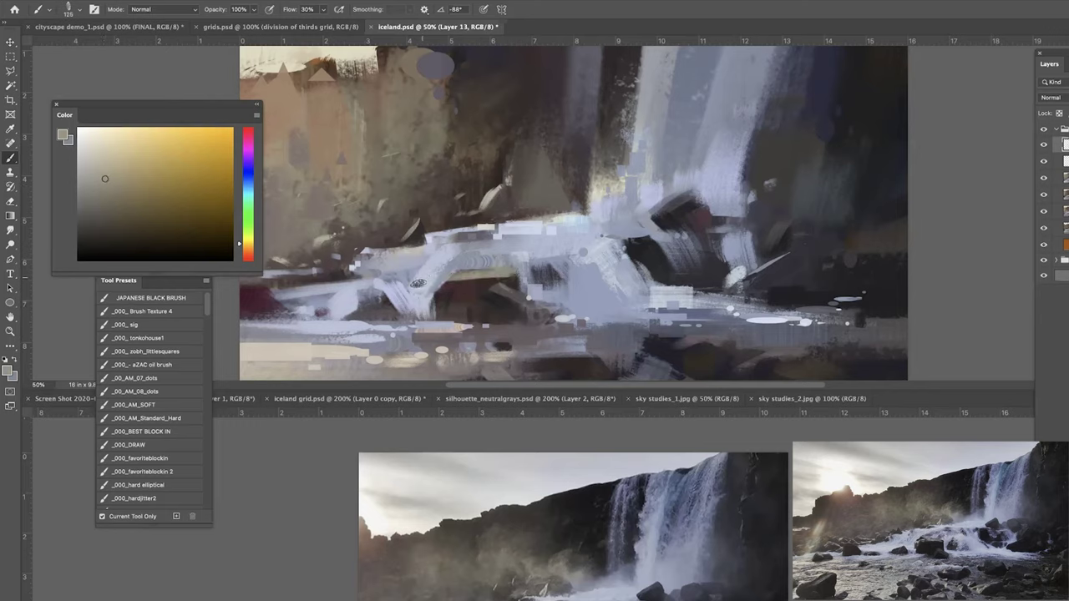
{"action": "key", "text": "bracketleft"}
{"action": "left_click", "coordinate": [85, 142]}
{"action": "key", "text": "bracketleft"}
{"action": "key", "text": "bracketleft"}
{"action": "key", "text": "bracketleft"}
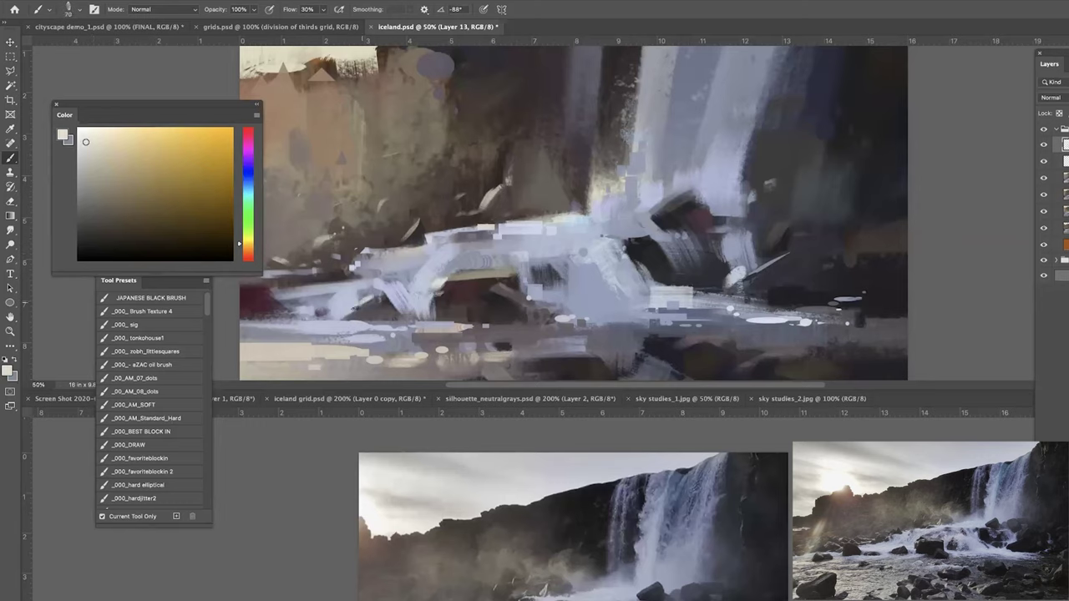
Refine the small left-hand rock and surrounding water with sampled dark grays and pale blues, enlarging the brush to 100 px and undoing the last stroke.
{"action": "left_click", "coordinate": [358, 308], "text": "alt"}
{"action": "left_click", "coordinate": [372, 304], "text": "alt"}
{"action": "left_click", "coordinate": [362, 298], "text": "alt"}
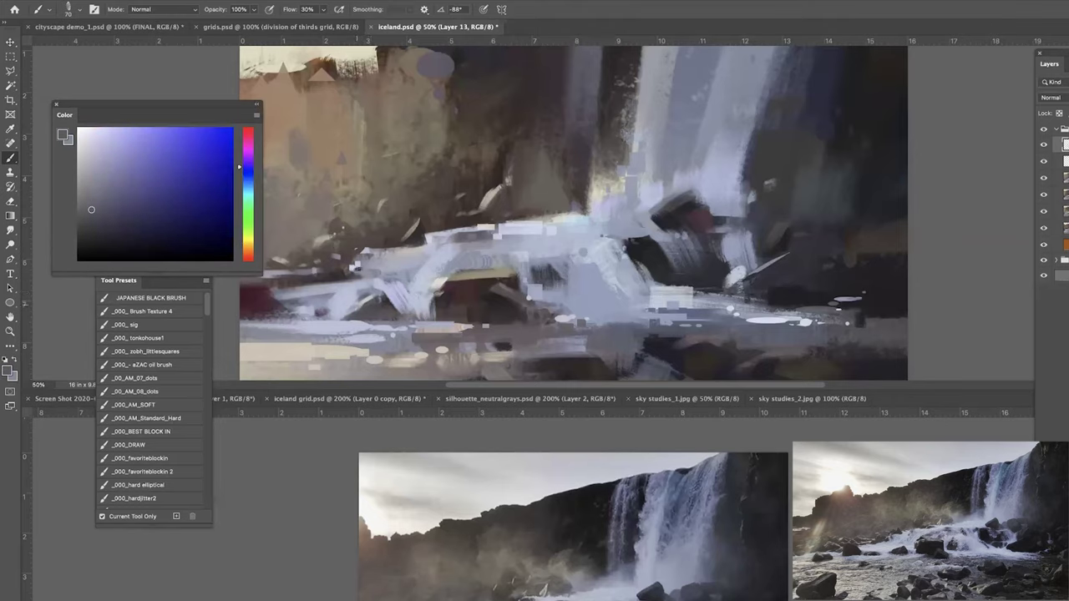
{"action": "left_click", "coordinate": [373, 288], "text": "alt"}
{"action": "key", "text": "ctrl+minus"}
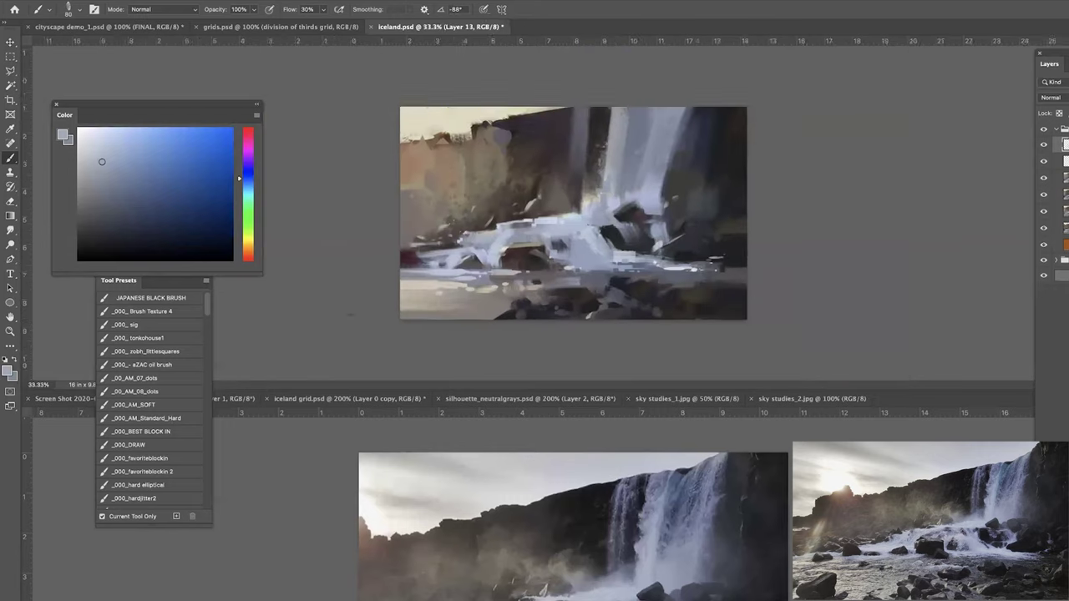
{"action": "key", "text": "ctrl+plus"}
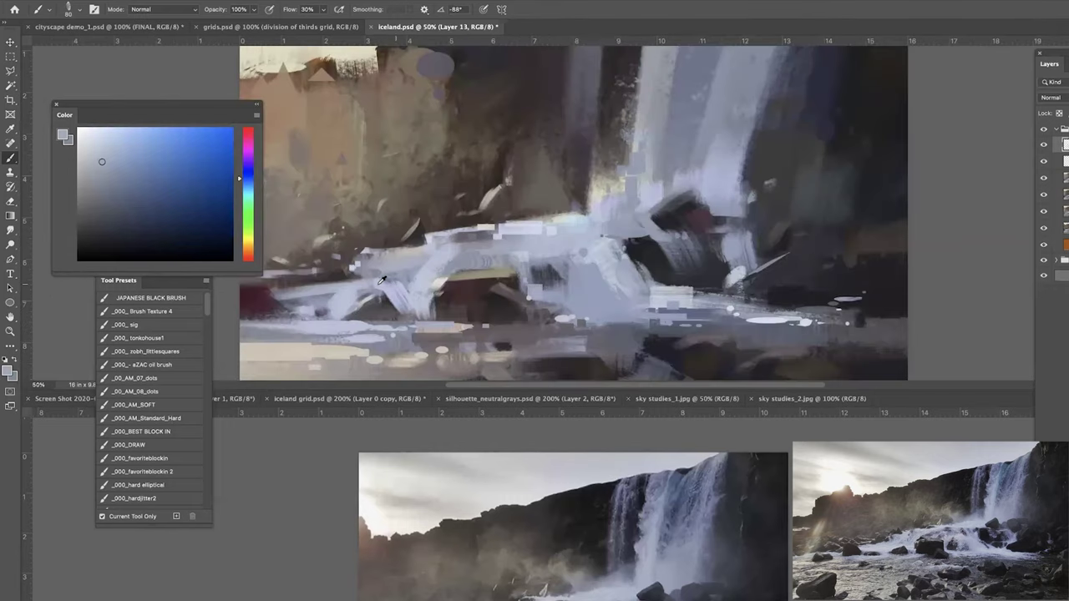
{"action": "left_click", "coordinate": [381, 281], "text": "alt"}
{"action": "key", "text": "bracketright"}
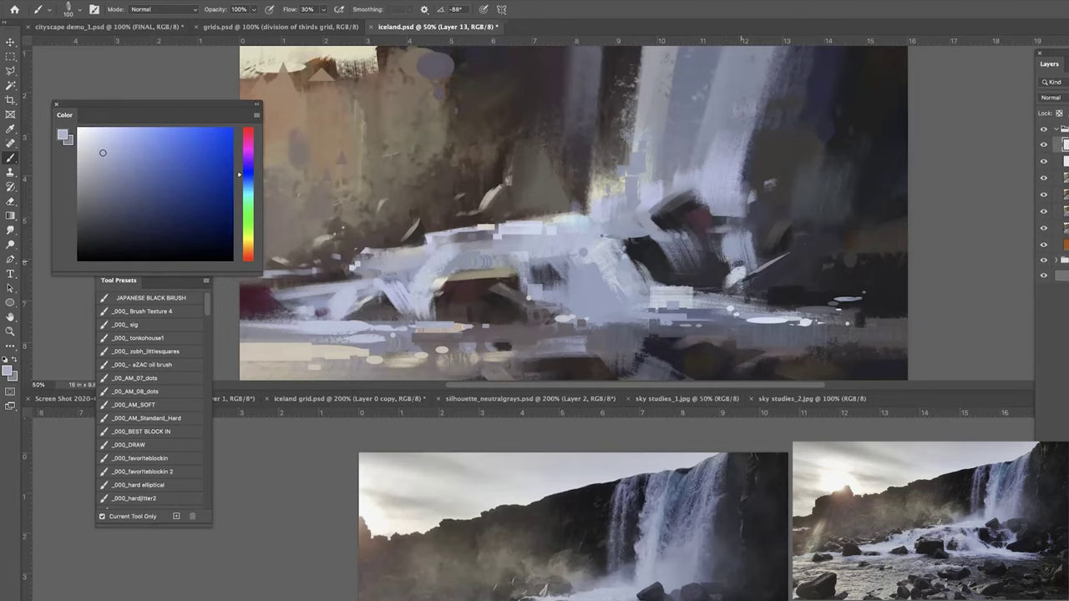
{"action": "key", "text": "ctrl+z"}
Mix a pale cream and paint spray highlights near the waterfall's base at 200 px, trying a smaller brush and undoing the last stroke.
{"action": "left_click", "coordinate": [248, 244]}
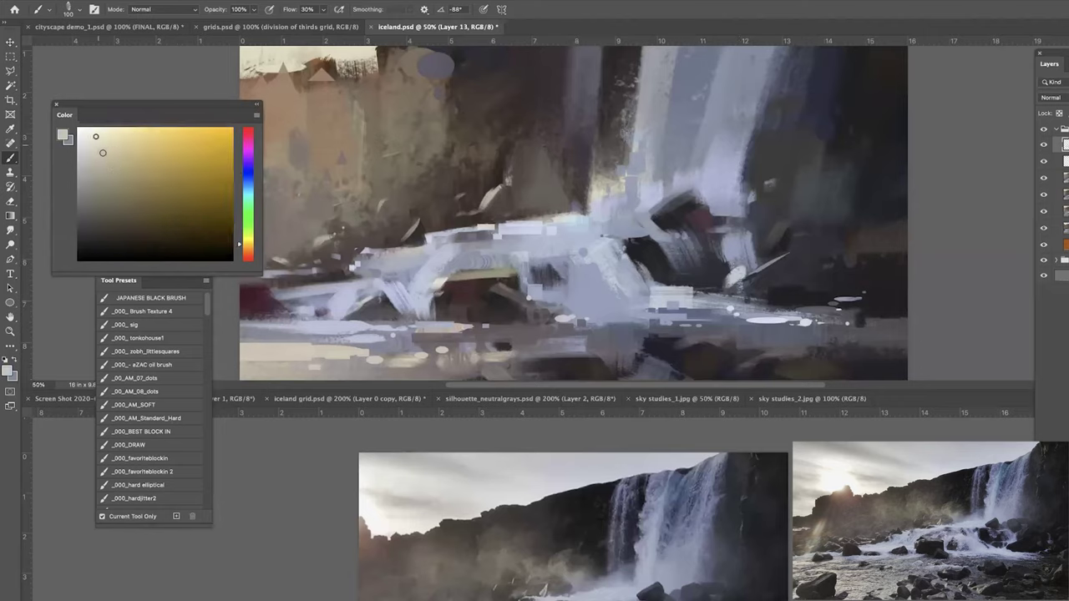
{"action": "left_click", "coordinate": [104, 132]}
{"action": "key", "text": "bracketright"}
{"action": "key", "text": "bracketright"}
{"action": "key", "text": "bracketright"}
{"action": "key", "text": "bracketright"}
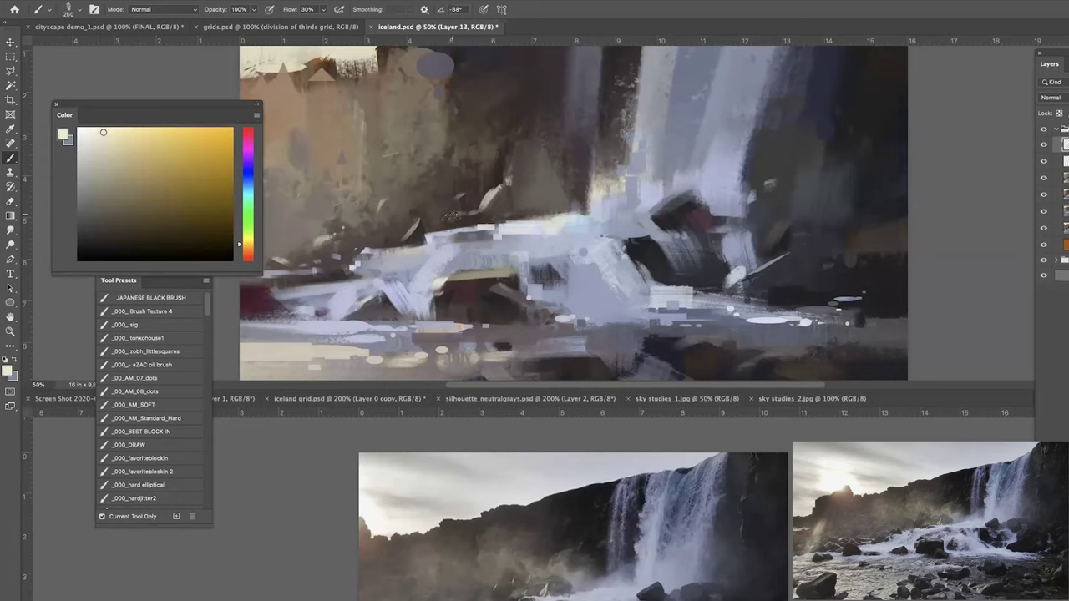
{"action": "key", "text": "bracketleft"}
{"action": "key", "text": "bracketleft"}
{"action": "key", "text": "bracketleft"}
{"action": "key", "text": "bracketleft"}
{"action": "key", "text": "bracketleft"}
{"action": "key", "text": "bracketleft"}
{"action": "key", "text": "bracketleft"}
{"action": "key", "text": "ctrl+z"}
{"action": "key", "text": "ctrl+minus"}
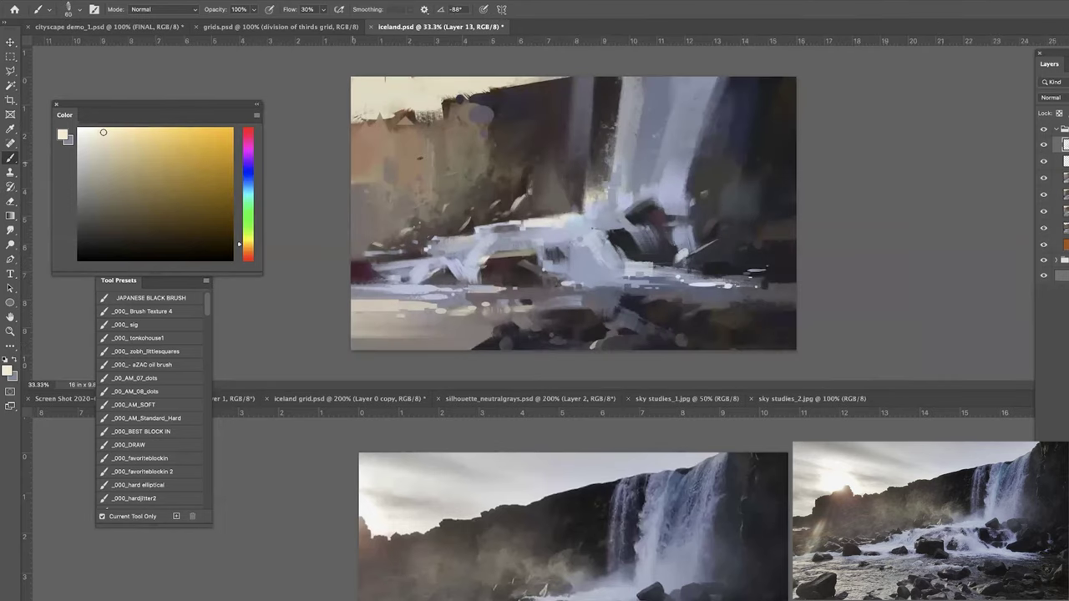
Brush warm tans and browns sampled from the left-hand cliff over its face, enlarging the brush to 300 px.
{"action": "key", "text": "bracketright"}
{"action": "key", "text": "bracketright"}
{"action": "key", "text": "bracketright"}
{"action": "key", "text": "bracketright"}
{"action": "key", "text": "bracketright"}
{"action": "key", "text": "bracketright"}
{"action": "key", "text": "bracketright"}
{"action": "key", "text": "bracketright"}
{"action": "left_click_drag", "start_coordinate": [396, 153], "coordinate": [371, 190]}
{"action": "left_click", "coordinate": [379, 163], "text": "alt"}
{"action": "left_click", "coordinate": [388, 167], "text": "alt"}
{"action": "left_click", "coordinate": [386, 188], "text": "alt"}
{"action": "left_click", "coordinate": [402, 161], "text": "alt"}
{"action": "key", "text": "bracketright"}
{"action": "key", "text": "bracketright"}
{"action": "key", "text": "bracketright"}
{"action": "left_click", "coordinate": [407, 155], "text": "alt"}
{"action": "key", "text": "bracketright"}
{"action": "key", "text": "ctrl+minus"}
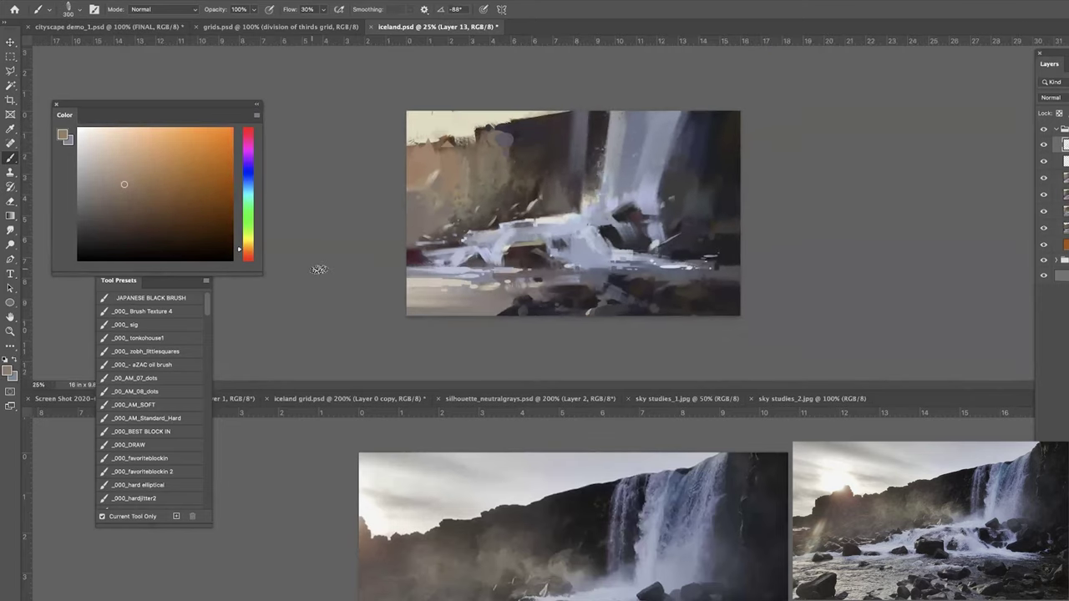
Switch to the Smudge tool, merge the top three layers in the group and reduce the smudge brush to 250 px.
{"action": "key", "text": "ctrl+plus"}
{"action": "key", "text": "ctrl+plus"}
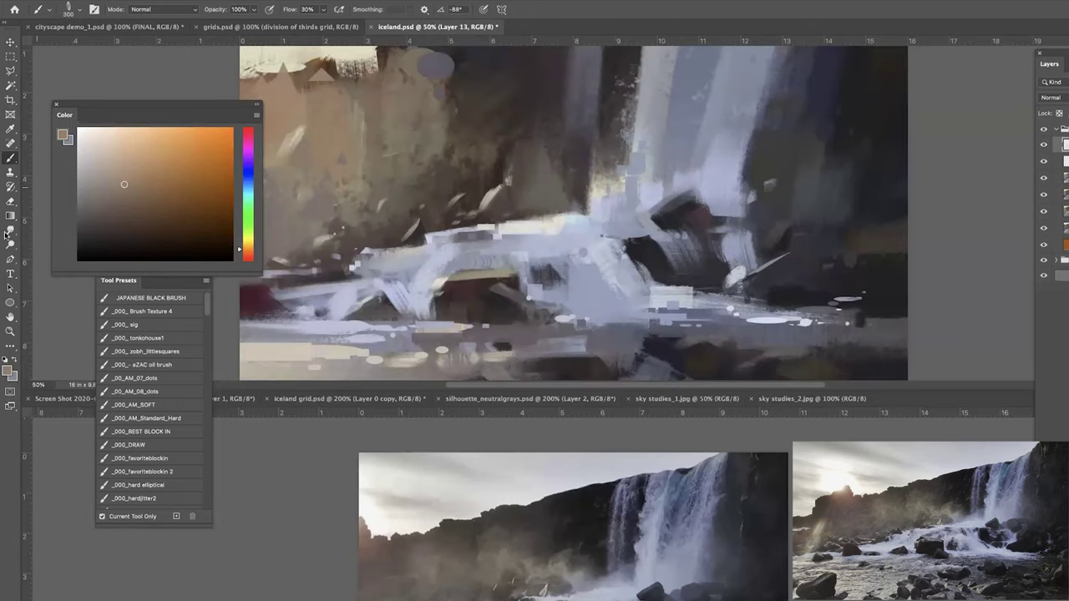
{"action": "left_click", "coordinate": [9, 232]}
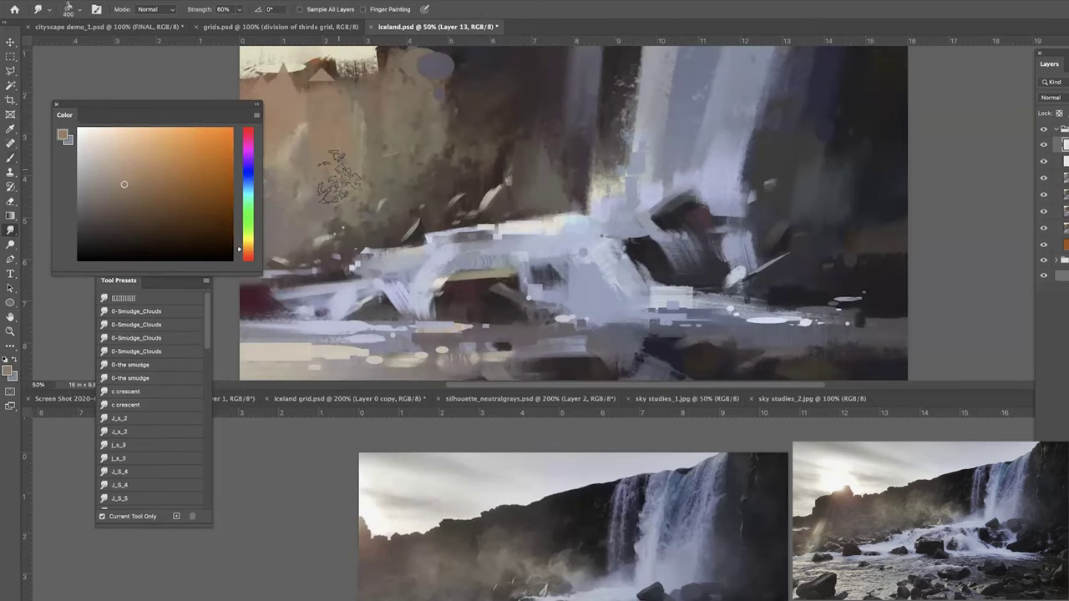
{"action": "left_click", "coordinate": [1063, 179]}
{"action": "left_click", "coordinate": [1063, 146], "text": "shift"}
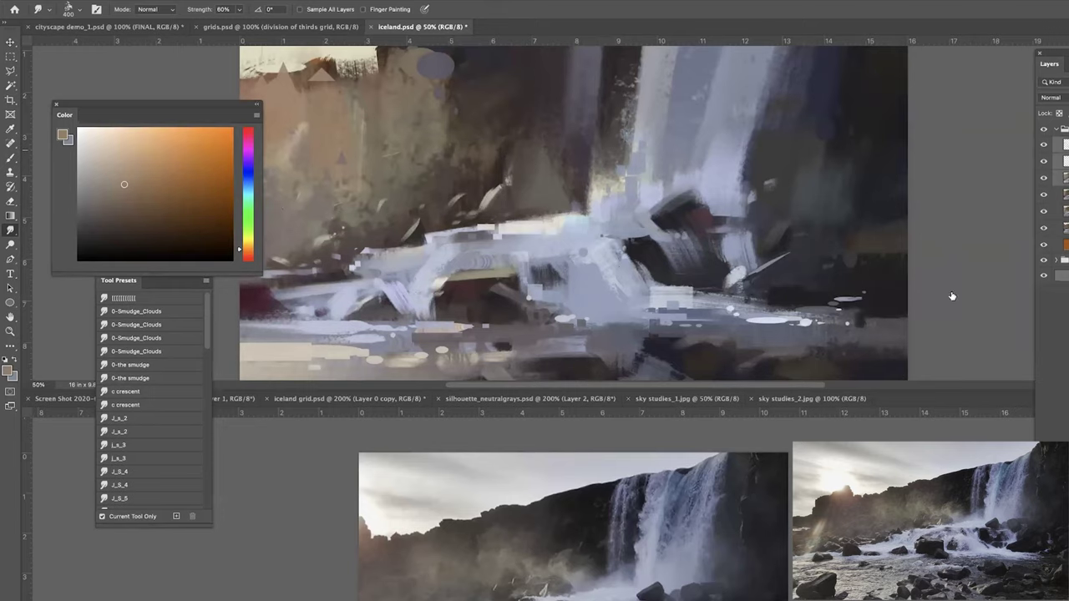
{"action": "key", "text": "ctrl+e"}
{"action": "key", "text": "bracketleft"}
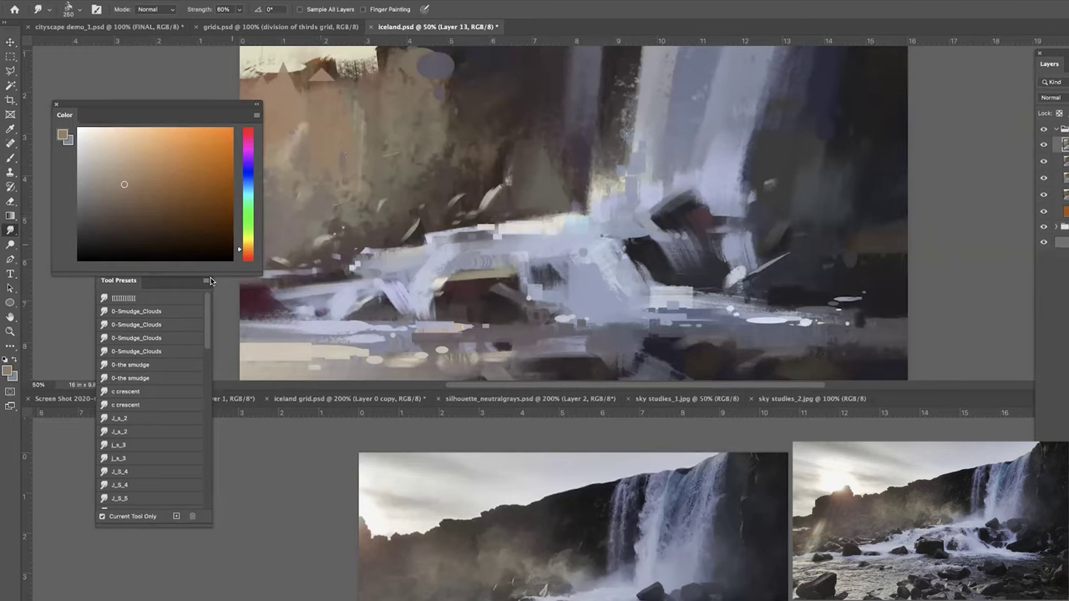
Hide the painted layers above the orange base and show them again in sequence to compare the painting's stages.
{"action": "key", "text": "ctrl+minus"}
{"action": "key", "text": "ctrl+minus"}
{"action": "left_click_drag", "start_coordinate": [1043, 147], "coordinate": [1012, 210]}
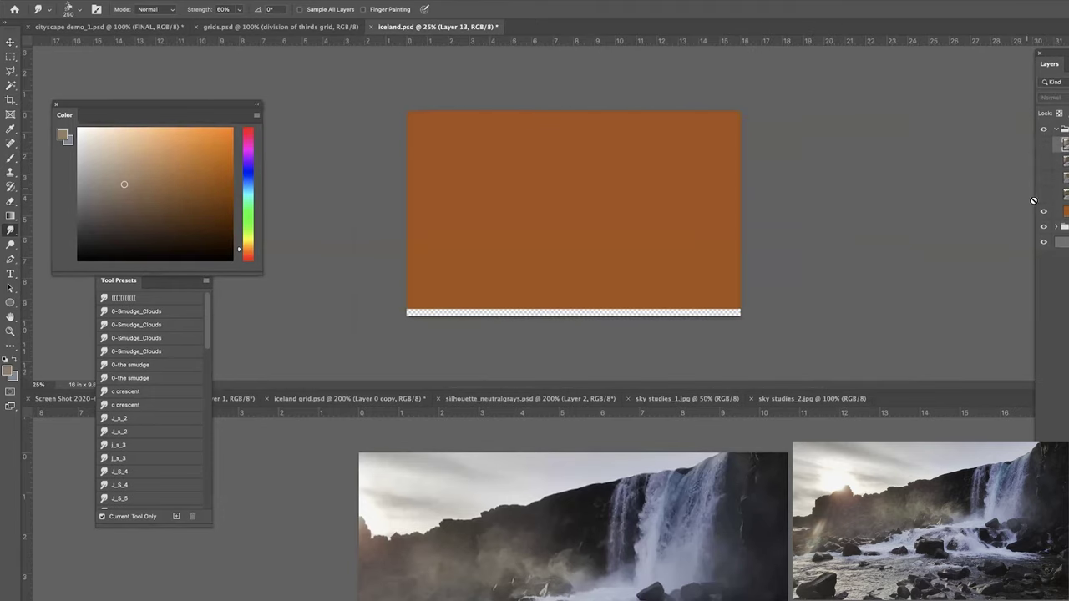
{"action": "left_click", "coordinate": [1044, 195]}
{"action": "left_click", "coordinate": [1044, 182]}
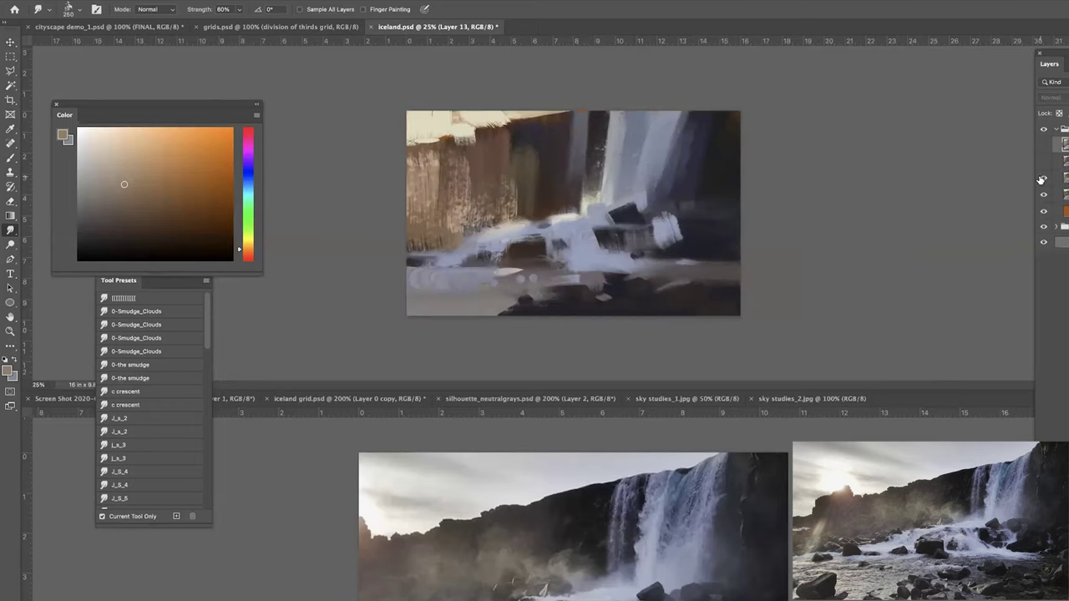
{"action": "key", "text": "ctrl+minus"}
{"action": "left_click", "coordinate": [1043, 145]}
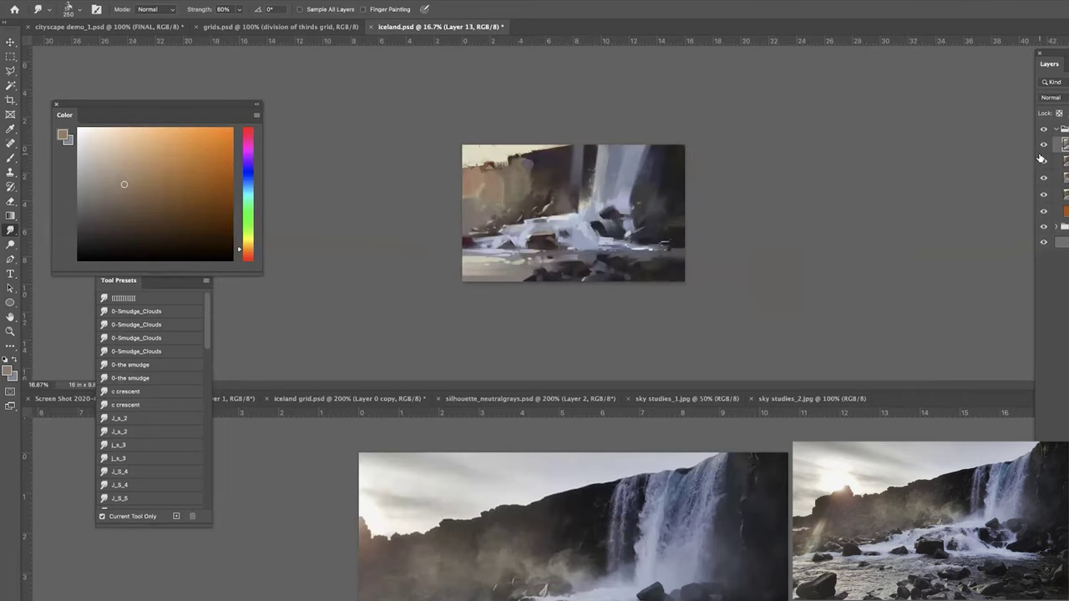
{"action": "key", "text": "ctrl+plus"}
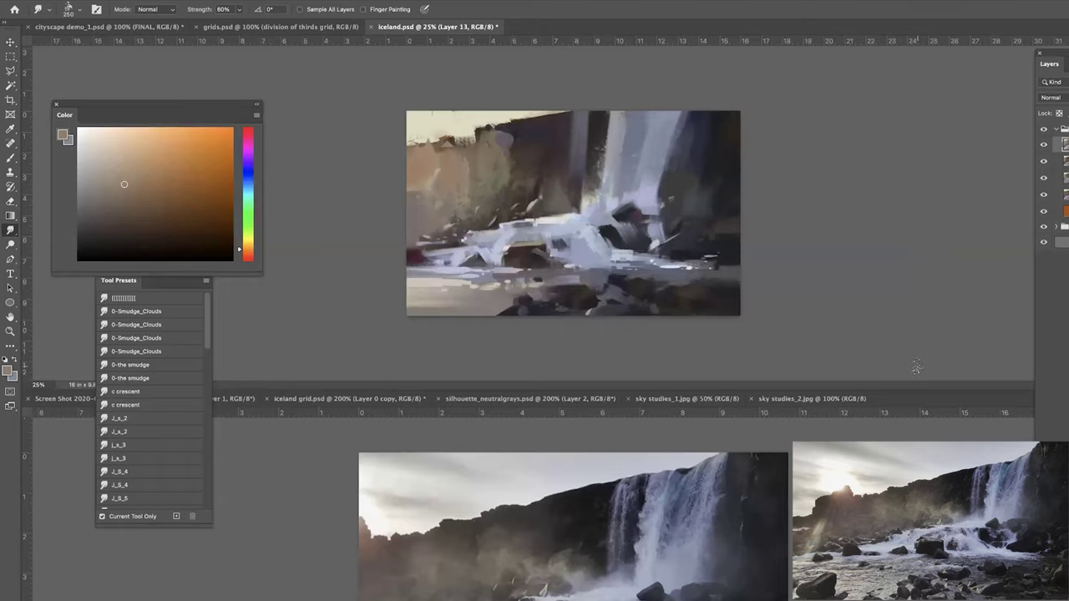